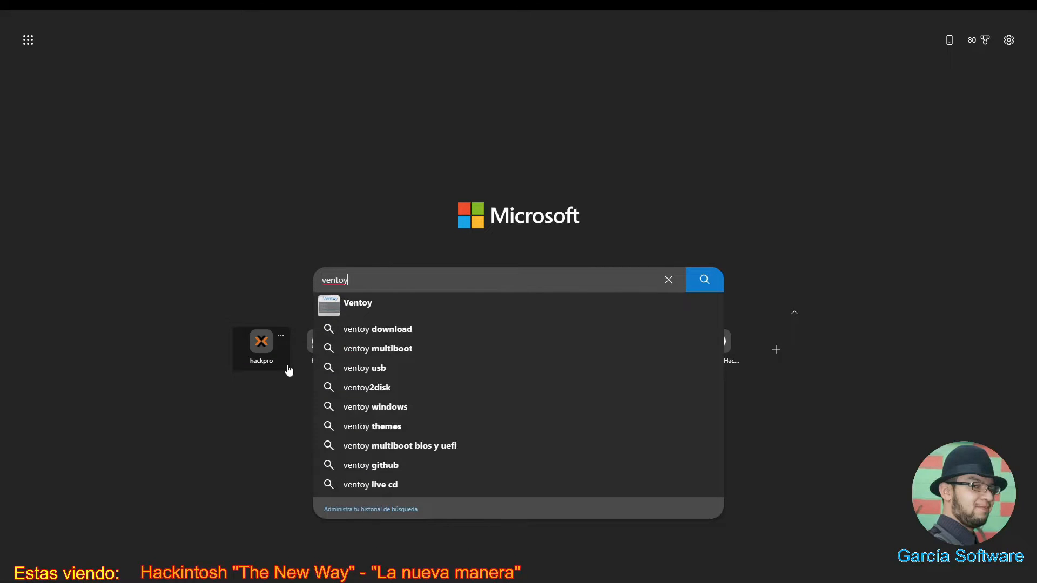
- Run the Bing web search for ventoy
{"action": "key", "text": "Return"}
- Open the official Ventoy website from the results and head to its Downloads section
{"action": "left_click", "coordinate": [127, 108]}
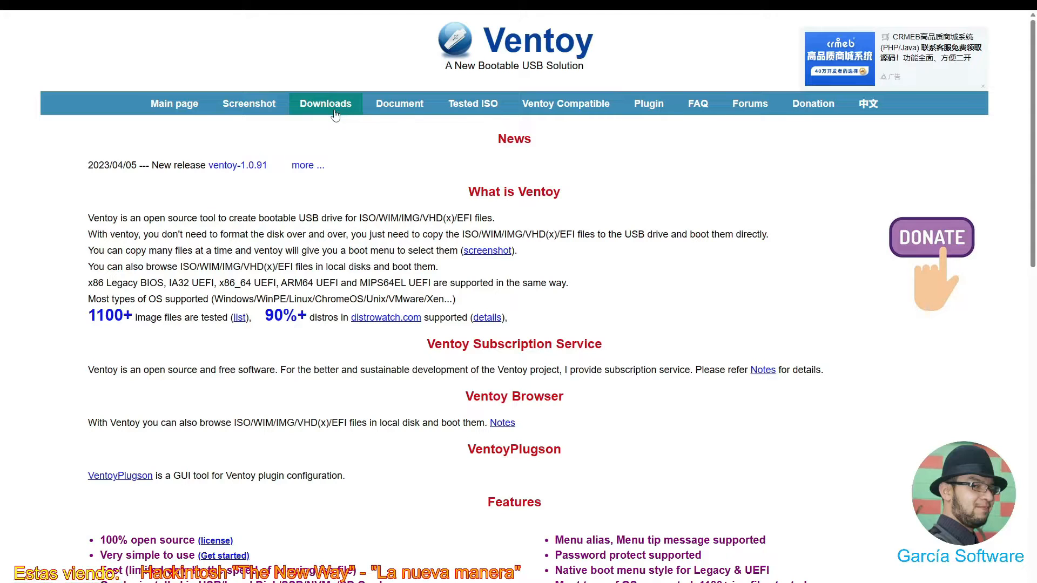
{"action": "left_click", "coordinate": [335, 113]}
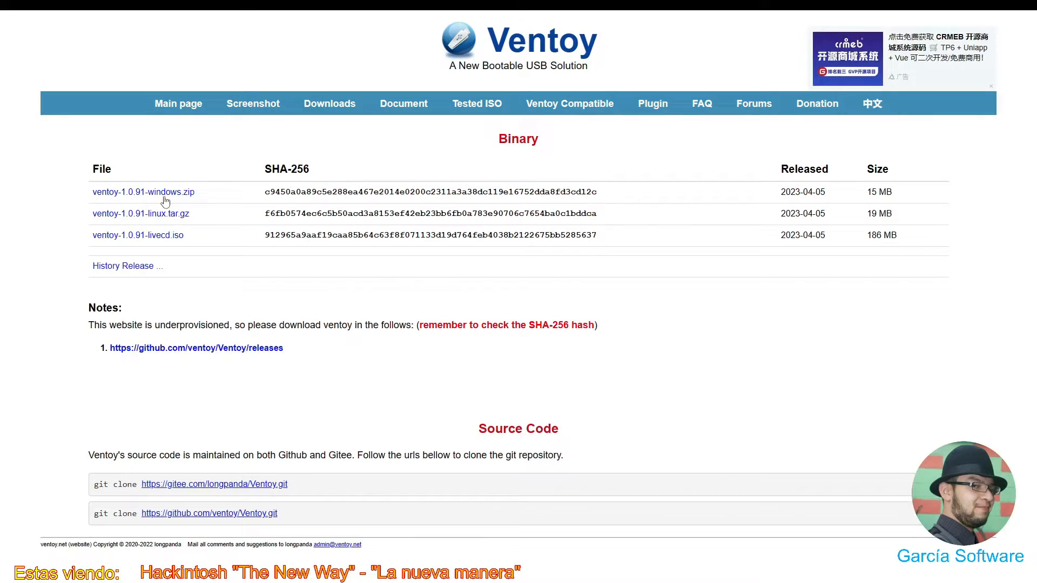
- Open the Ventoy releases page on GitHub and scroll to the 1.0.91 assets
{"action": "left_click", "coordinate": [170, 193]}
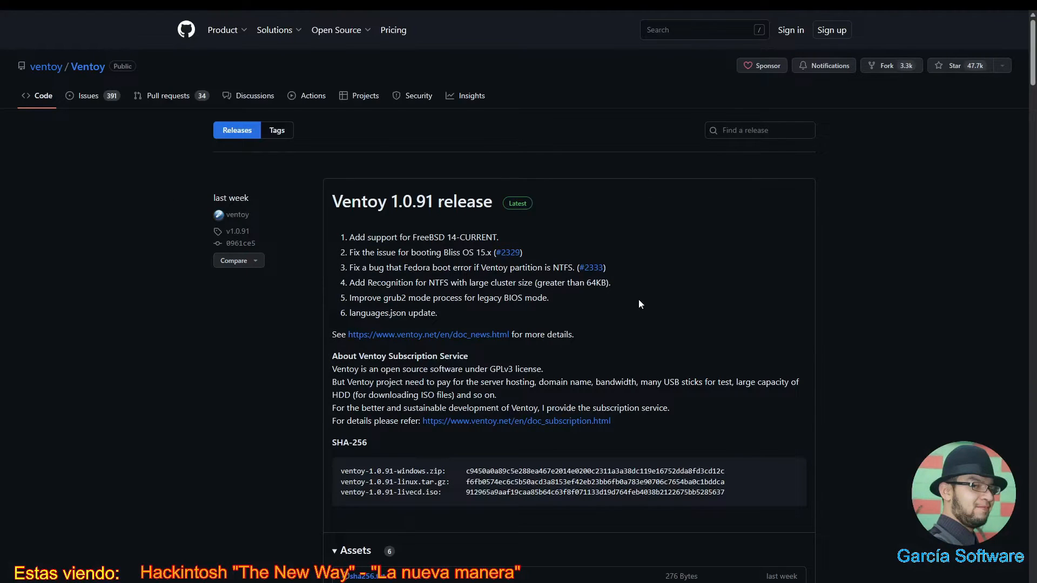
{"action": "scroll", "coordinate": [639, 304], "scroll_direction": "down", "scroll_amount": 2}
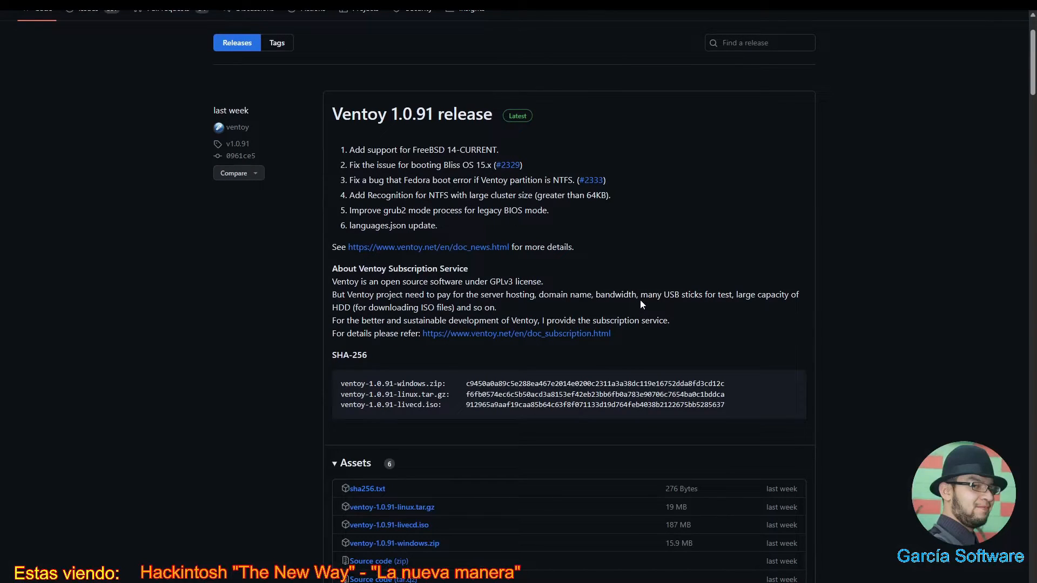
{"action": "scroll", "coordinate": [640, 304], "scroll_direction": "down", "scroll_amount": 5}
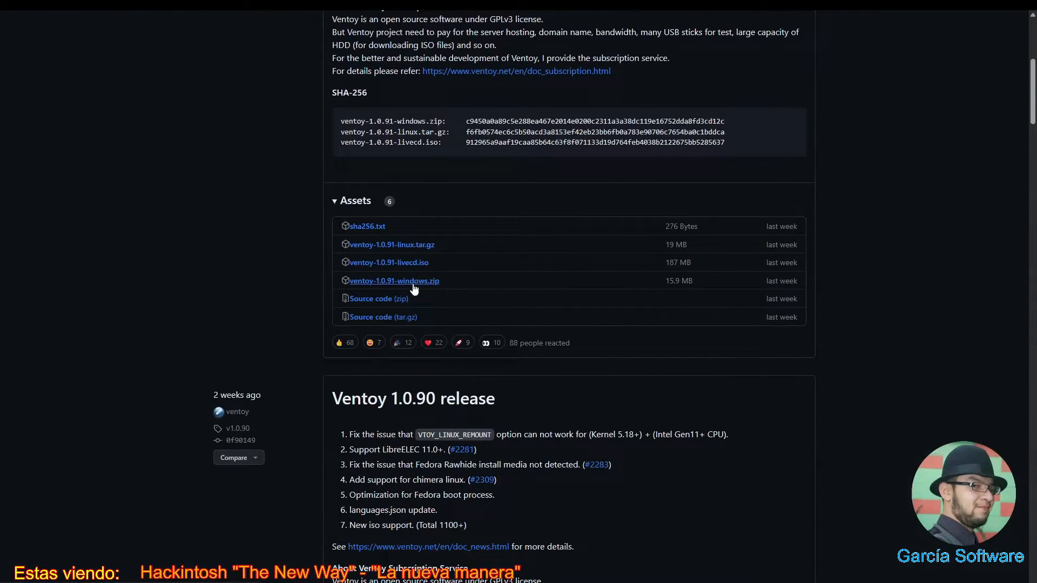
- Start and then cancel a duplicate ventoy-1.0.91-windows.zip download, then select the address bar
{"action": "left_click", "coordinate": [413, 285]}
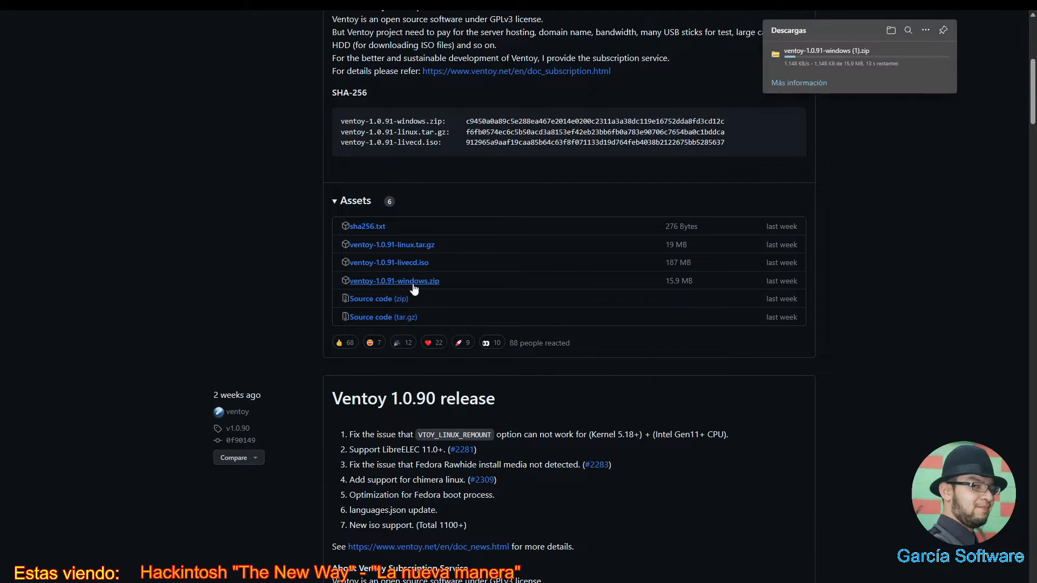
{"action": "left_click", "coordinate": [937, 58]}
{"action": "scroll", "coordinate": [894, 150], "scroll_direction": "up", "scroll_amount": 6}
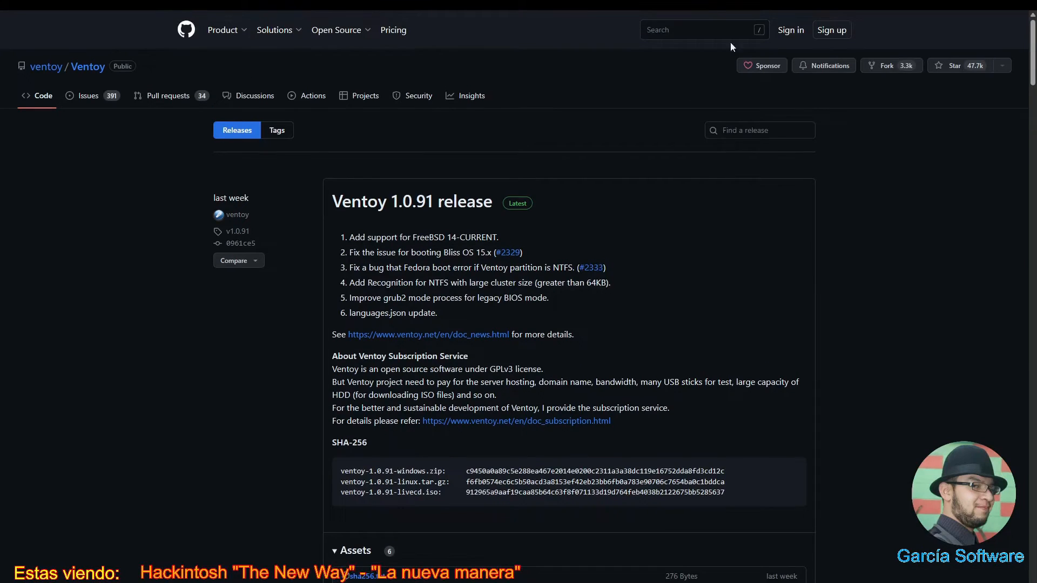
{"action": "mouse_move", "coordinate": [710, 11]}
{"action": "left_click", "coordinate": [614, 40]}
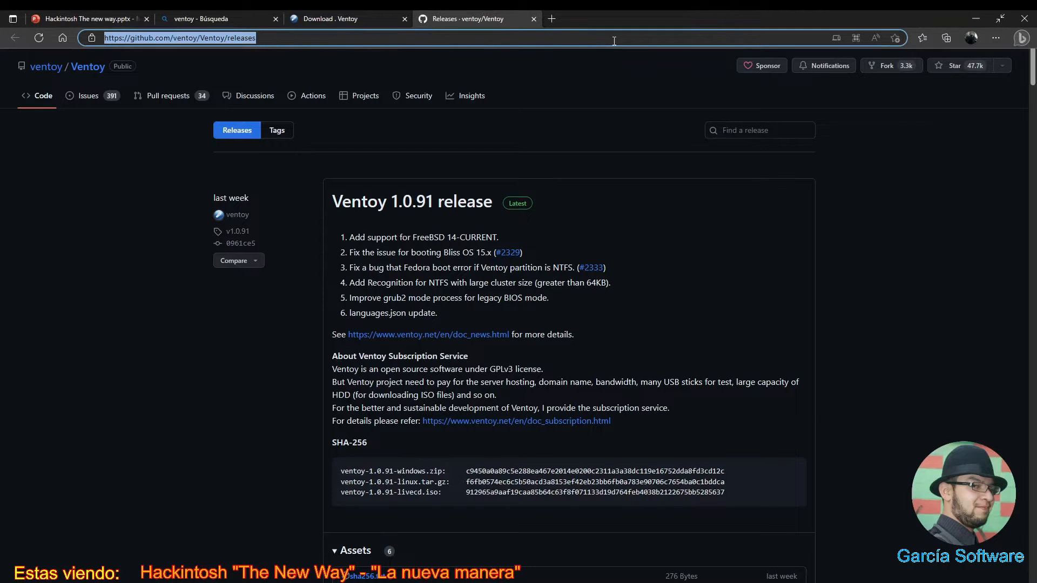
- Search for proxmox, open proxmox.com full-screen, and reach the Proxmox Virtual Environment downloads
{"action": "type", "text": "pr"}
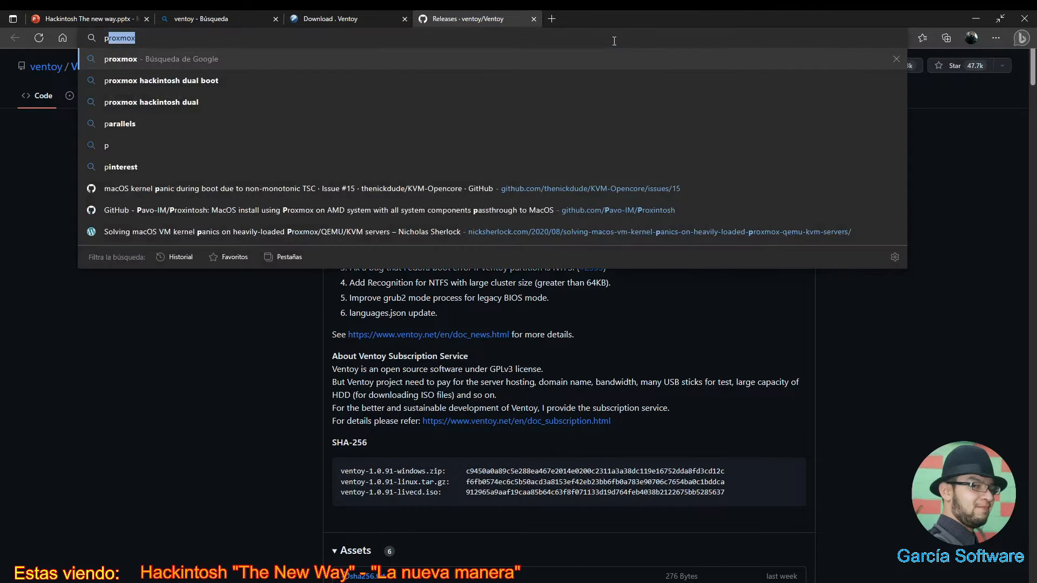
{"action": "type", "text": "oxmox"}
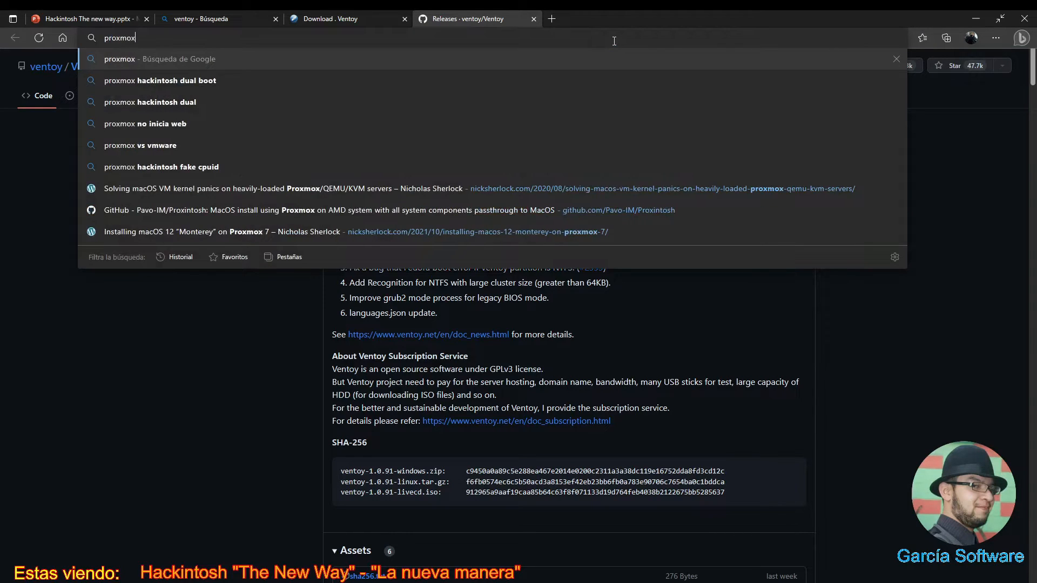
{"action": "key", "text": "Return"}
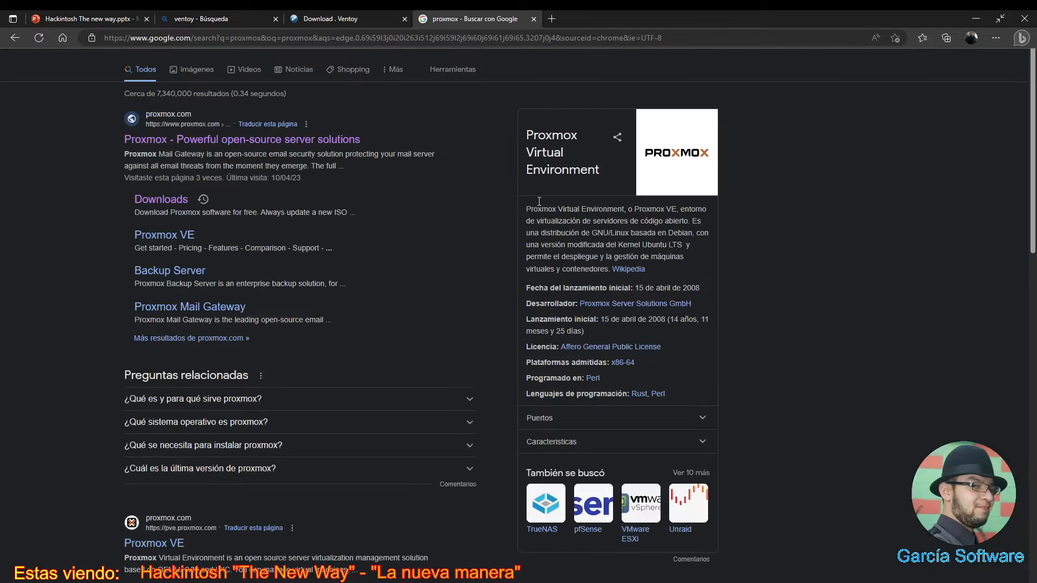
{"action": "left_click", "coordinate": [334, 140]}
{"action": "key", "text": "F11"}
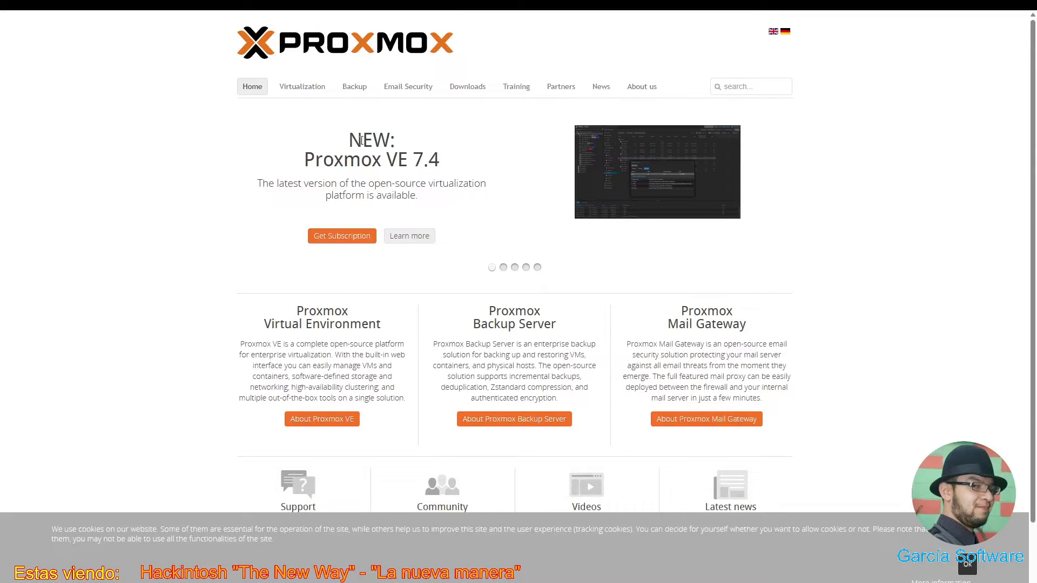
{"action": "left_click", "coordinate": [467, 87]}
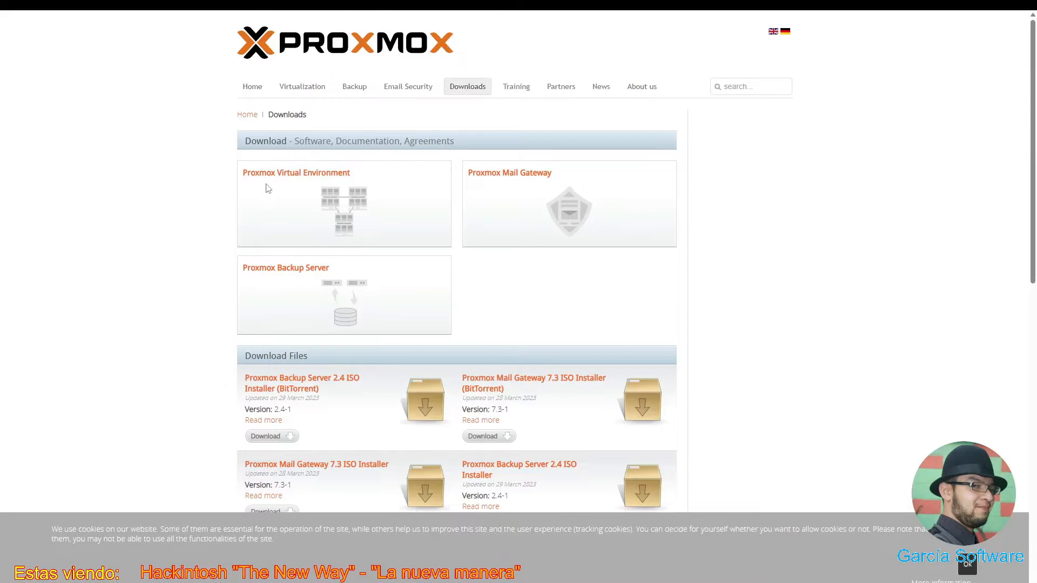
{"action": "left_click", "coordinate": [301, 178]}
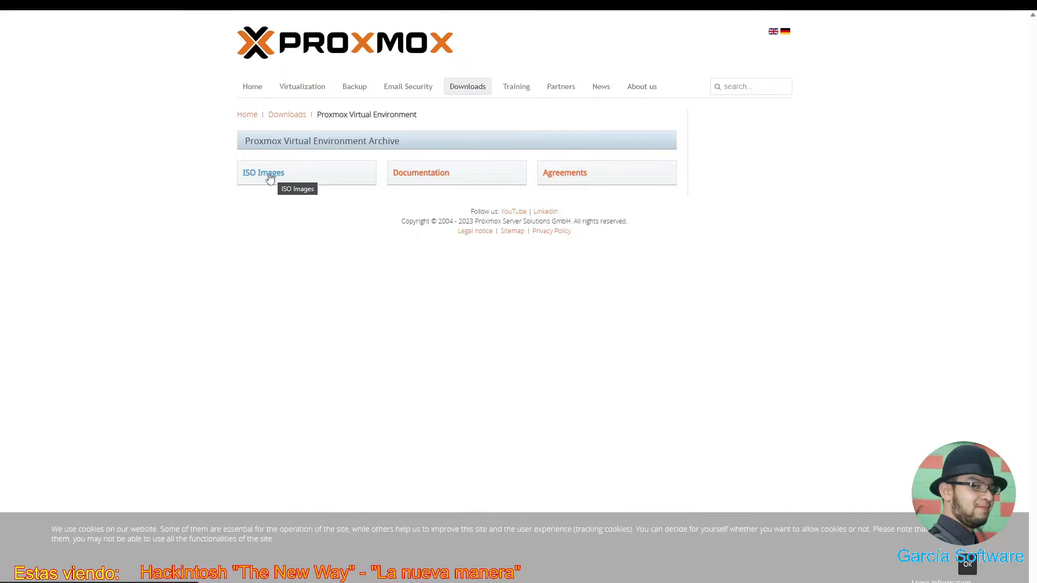
- Open the Proxmox VE 7.2 ISO Installer page, cancelling a duplicate ISO download, then bring up File Explorer
{"action": "left_click", "coordinate": [270, 177]}
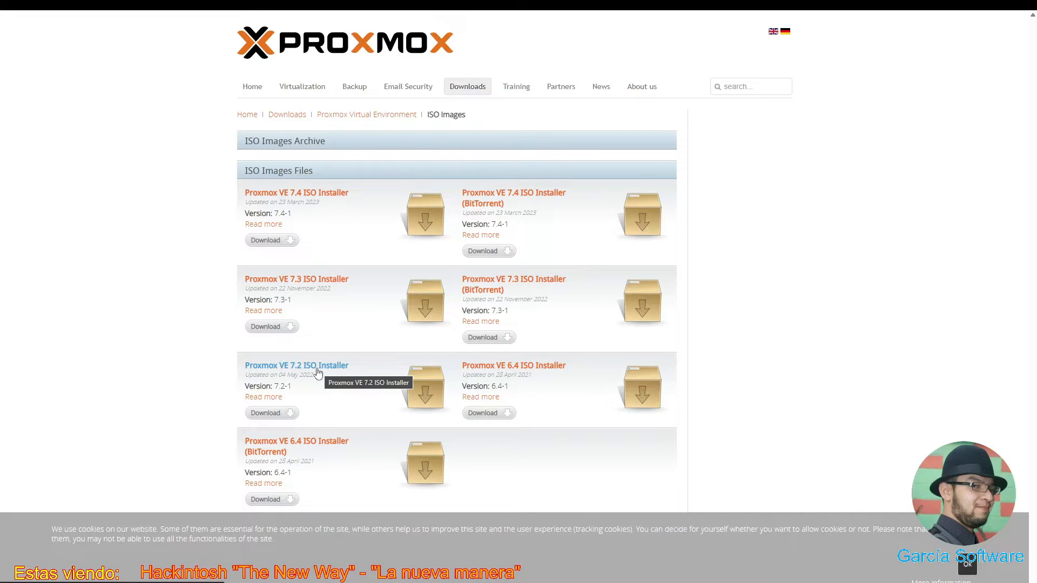
{"action": "left_click", "coordinate": [318, 370]}
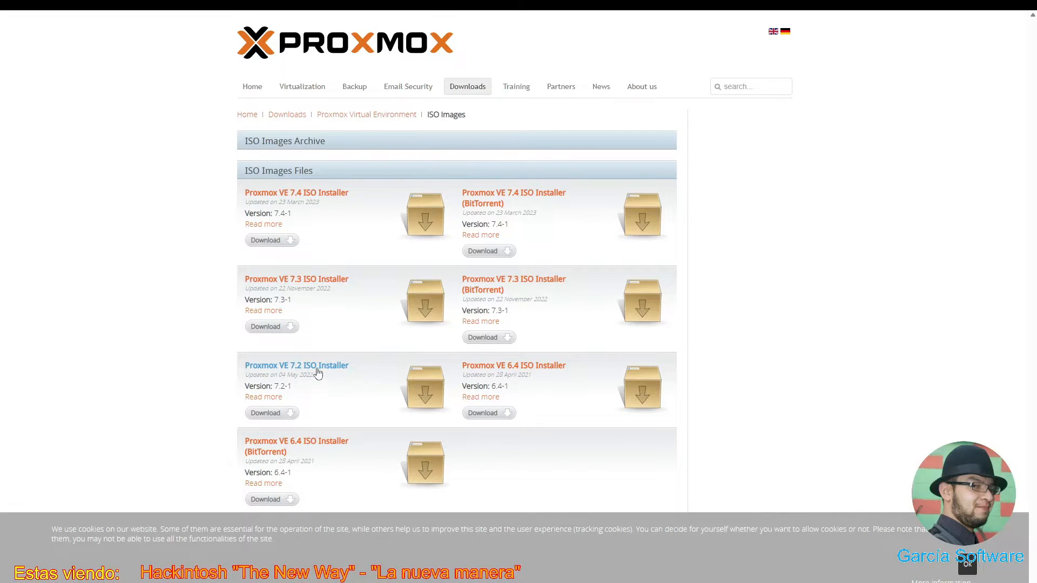
{"action": "left_click", "coordinate": [328, 201]}
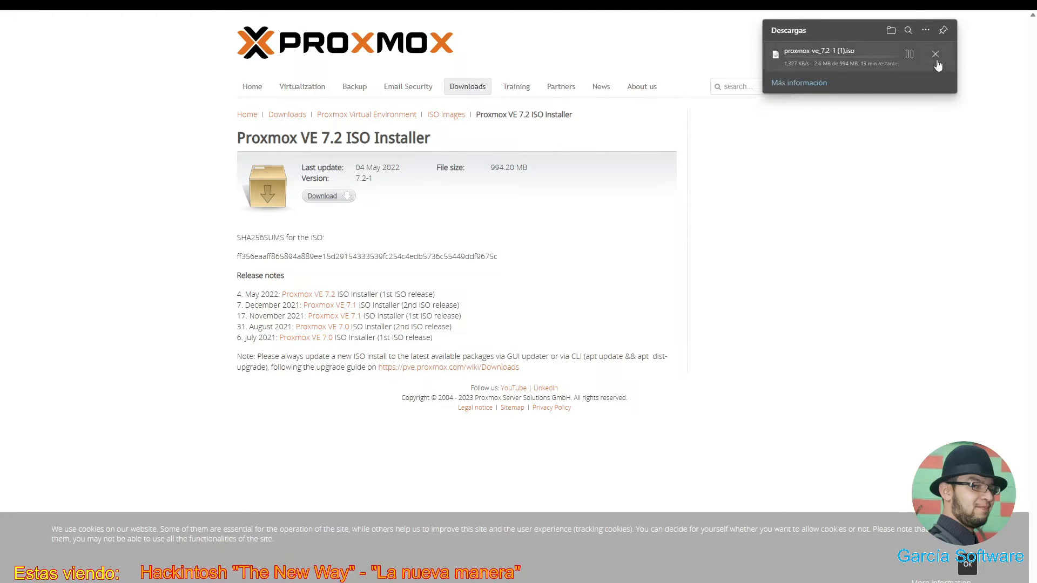
{"action": "left_click", "coordinate": [938, 62]}
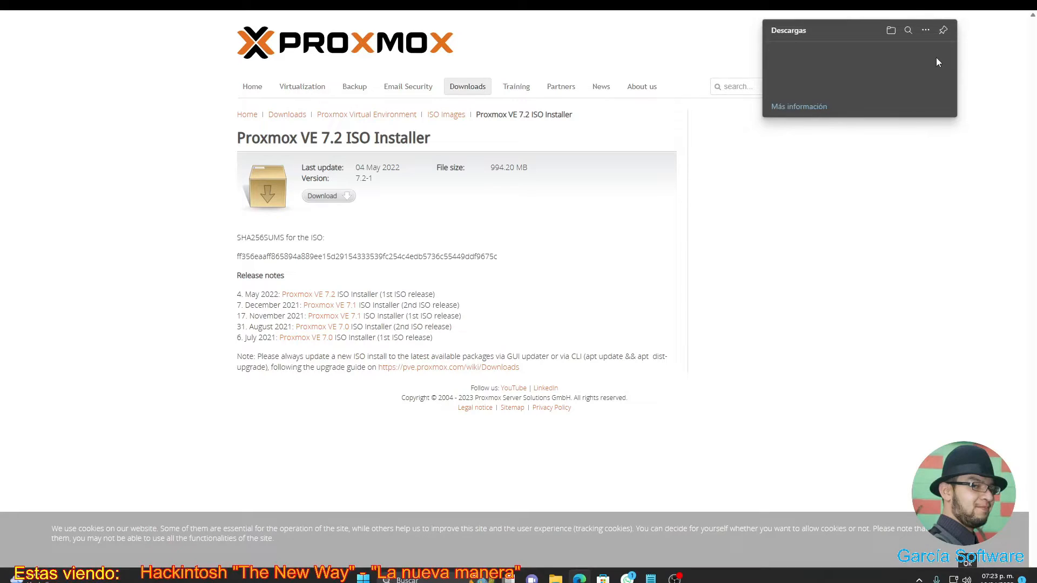
{"action": "left_click", "coordinate": [808, 201]}
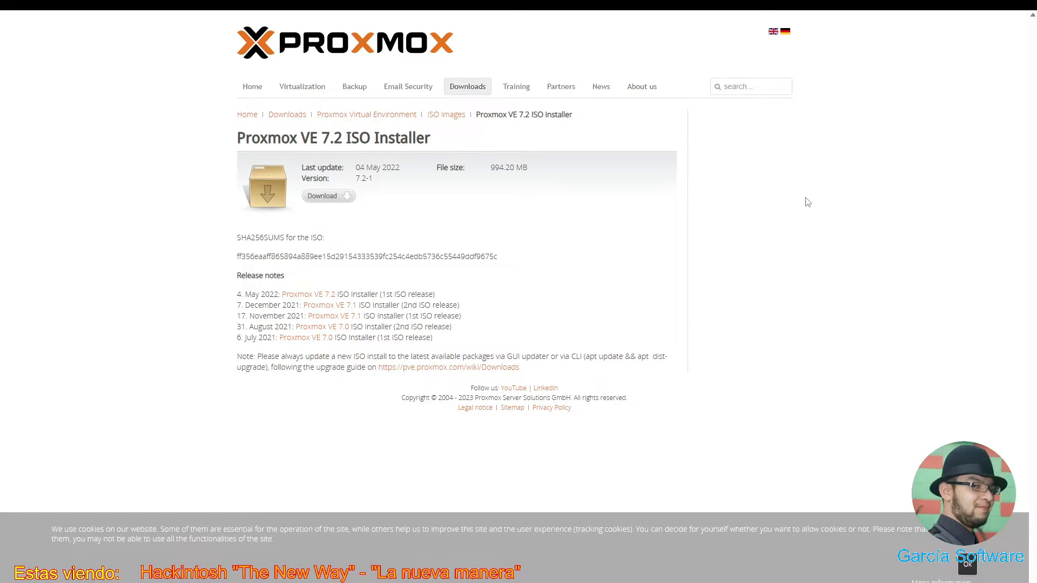
{"action": "key", "text": "super+e"}
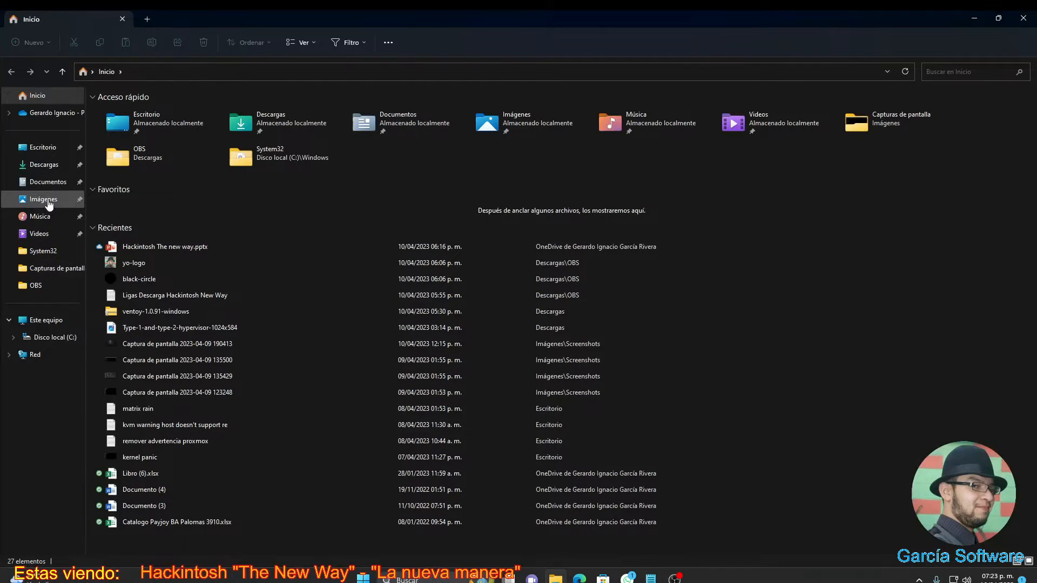
- Extract ventoy-1.0.91-windows.zip in Descargas and open its ventoy-1.0.91 subfolder
{"action": "left_click", "coordinate": [52, 171]}
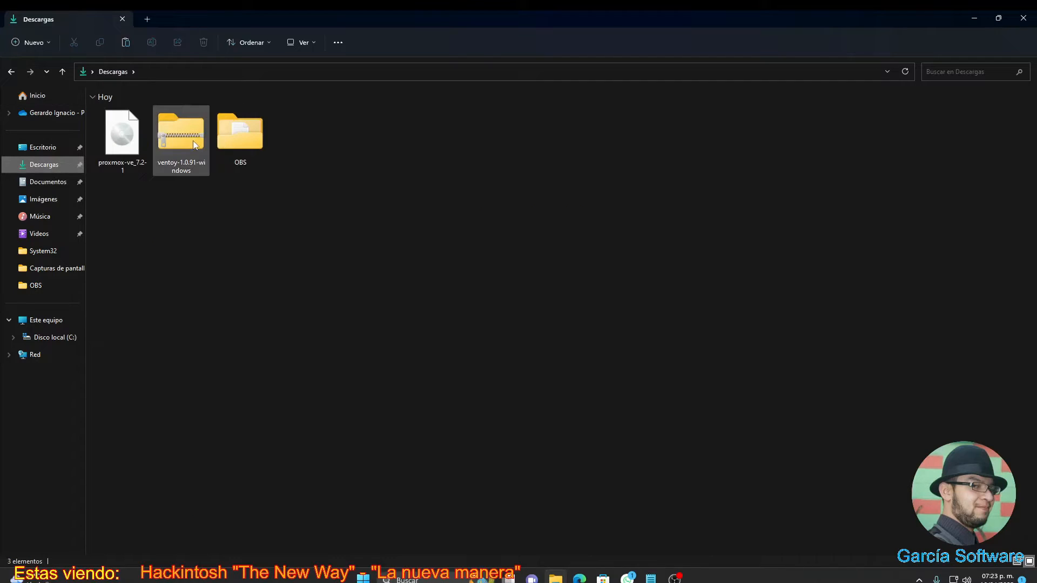
{"action": "right_click", "coordinate": [190, 142]}
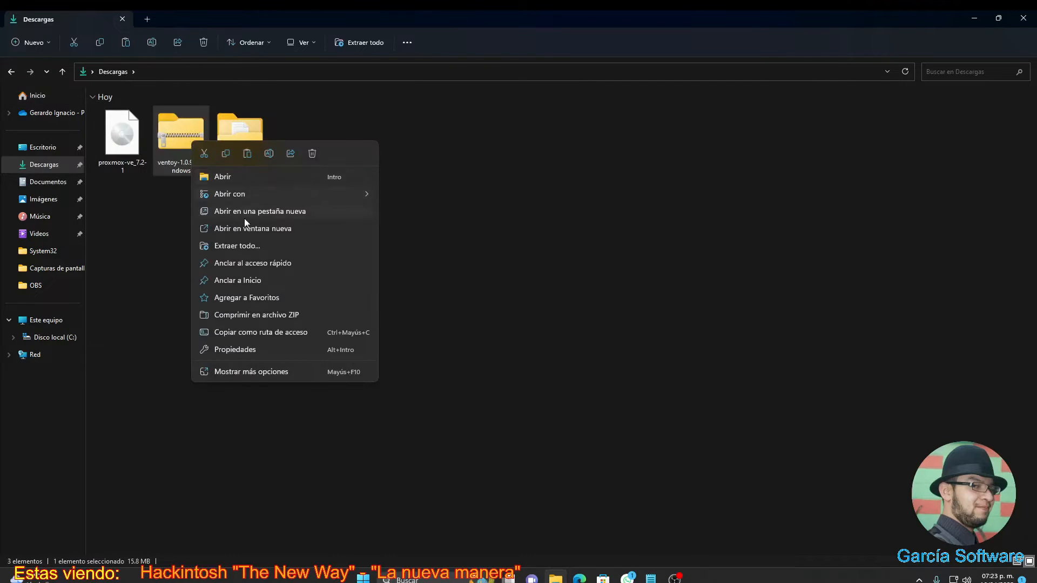
{"action": "left_click", "coordinate": [236, 247]}
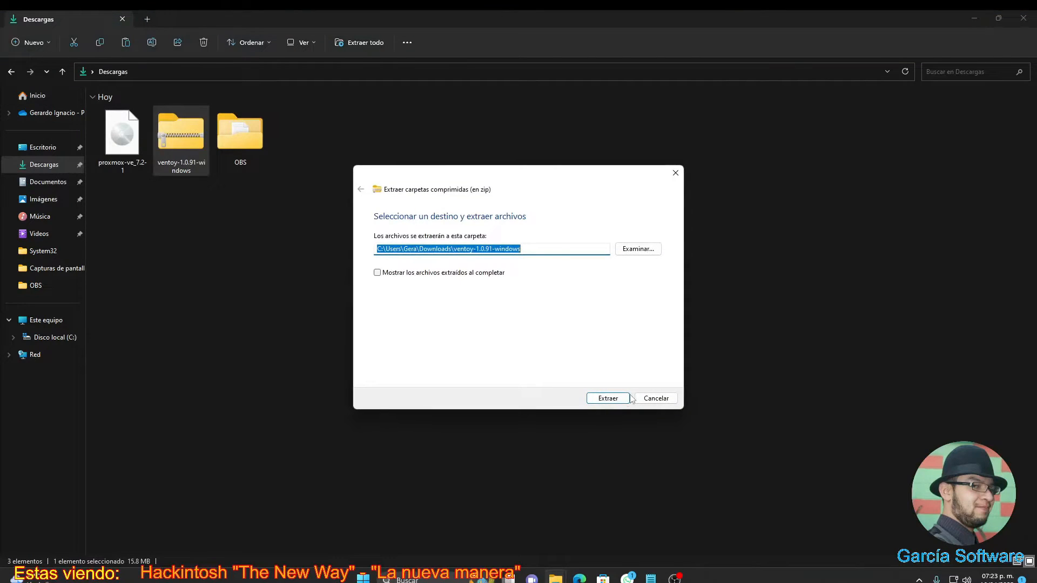
{"action": "left_click", "coordinate": [619, 399]}
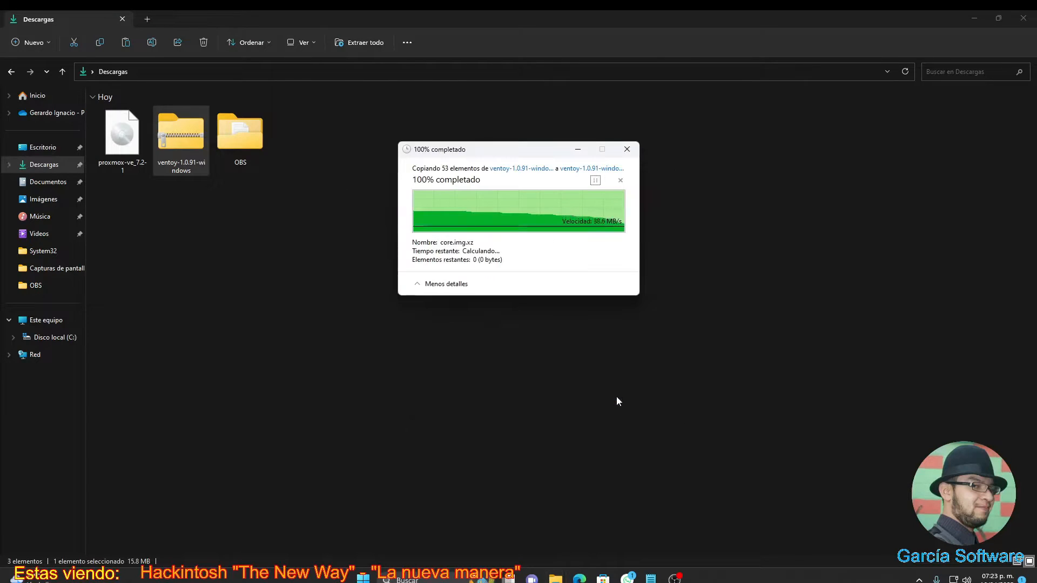
{"action": "double_click", "coordinate": [240, 138]}
{"action": "double_click", "coordinate": [115, 125]}
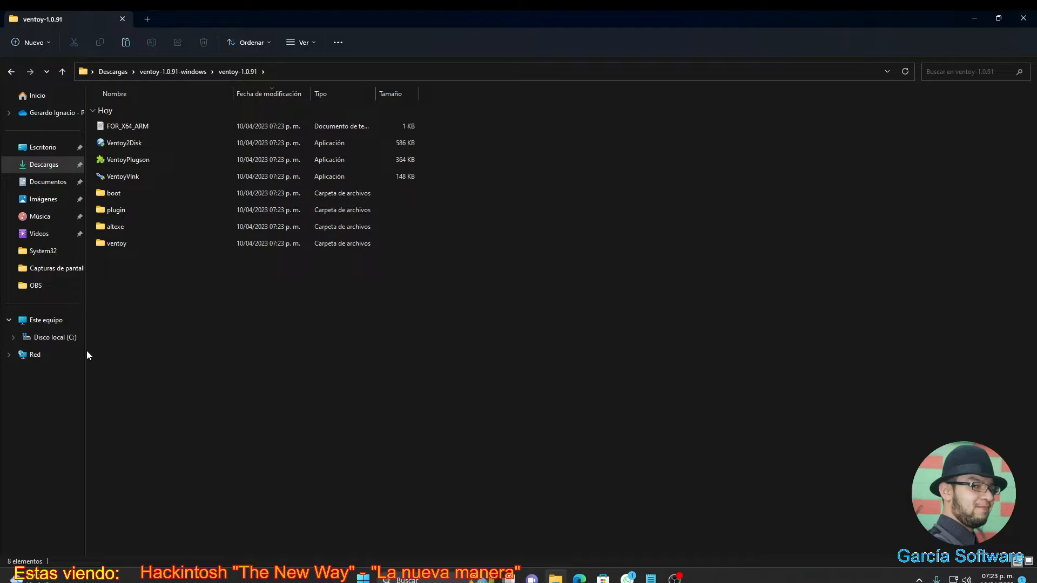
{"action": "right_click", "coordinate": [128, 141]}
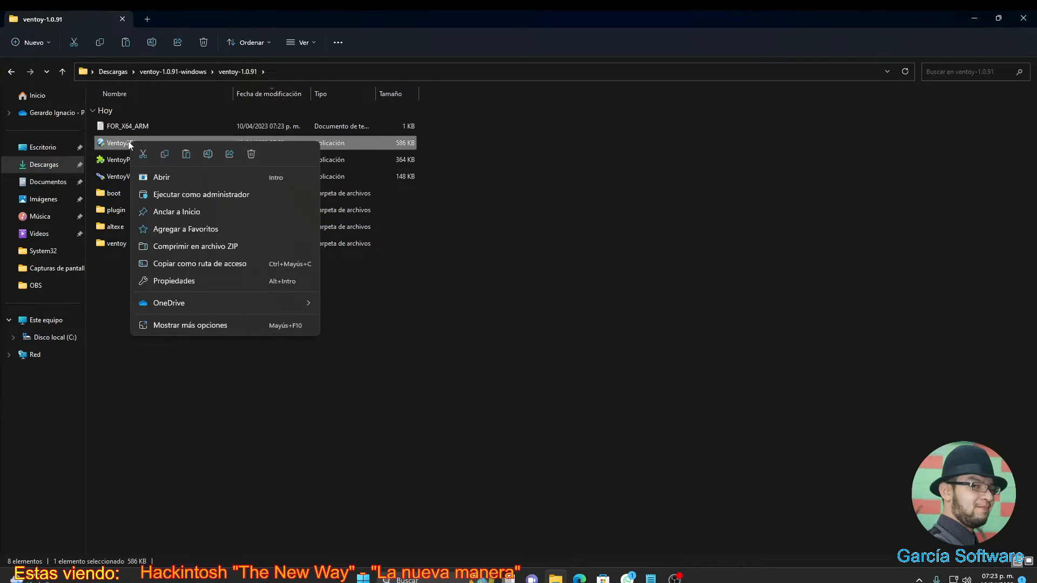
{"action": "left_click", "coordinate": [167, 193]}
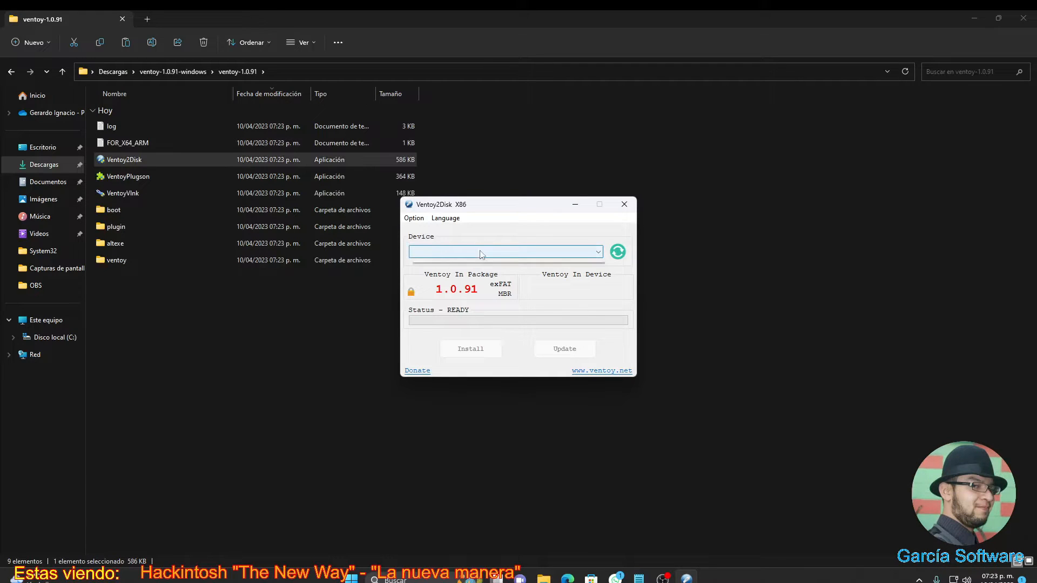
{"action": "left_click", "coordinate": [482, 253]}
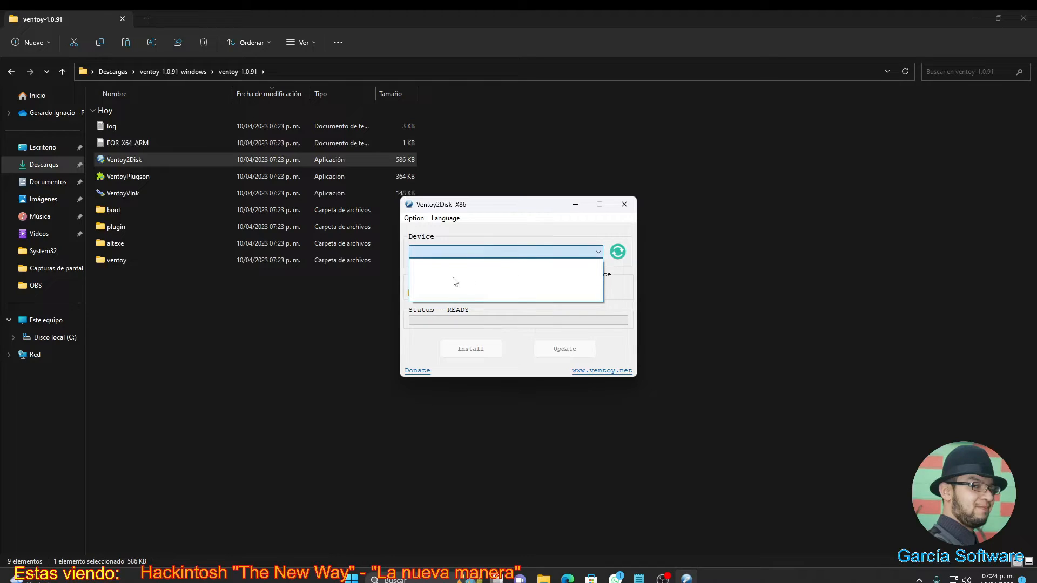
{"action": "left_click", "coordinate": [519, 242]}
{"action": "left_click", "coordinate": [520, 255]}
{"action": "left_click", "coordinate": [466, 252]}
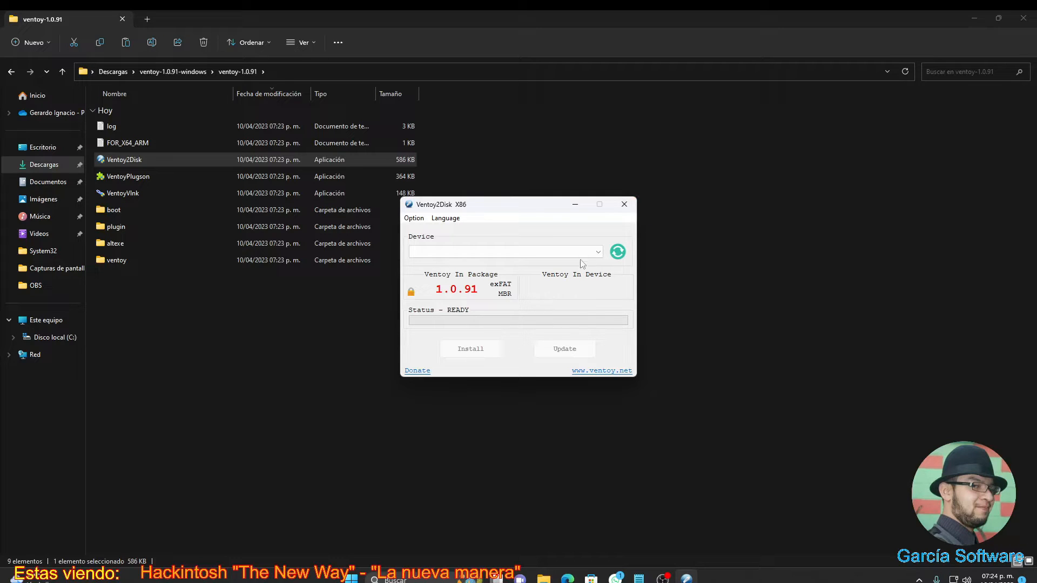
{"action": "left_click", "coordinate": [624, 204]}
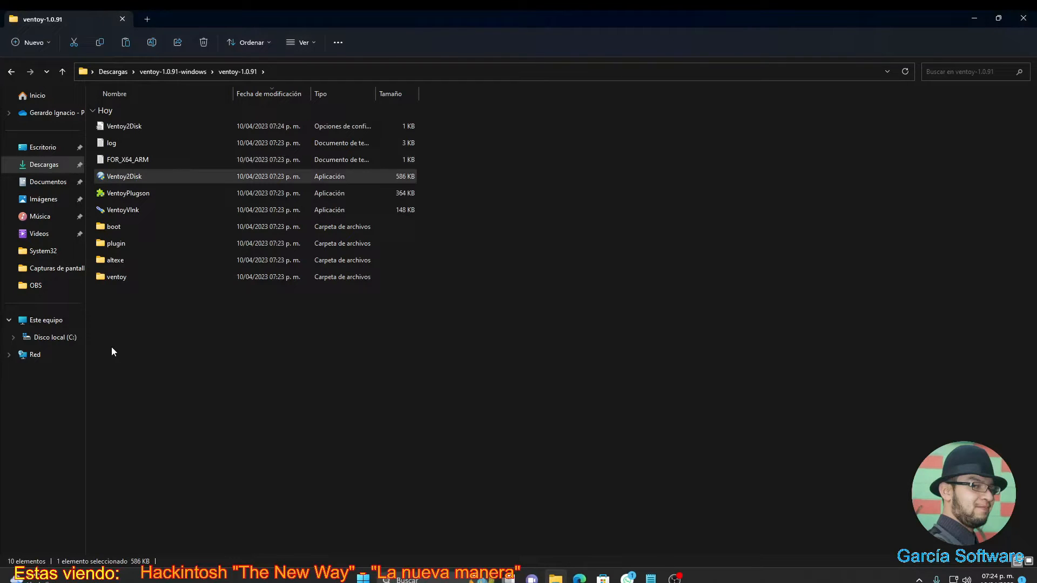
- Copy the proxmox-ve_7.2-1 ISO from Descargas and paste it into the ventoy folder on C:
{"action": "left_click", "coordinate": [54, 169]}
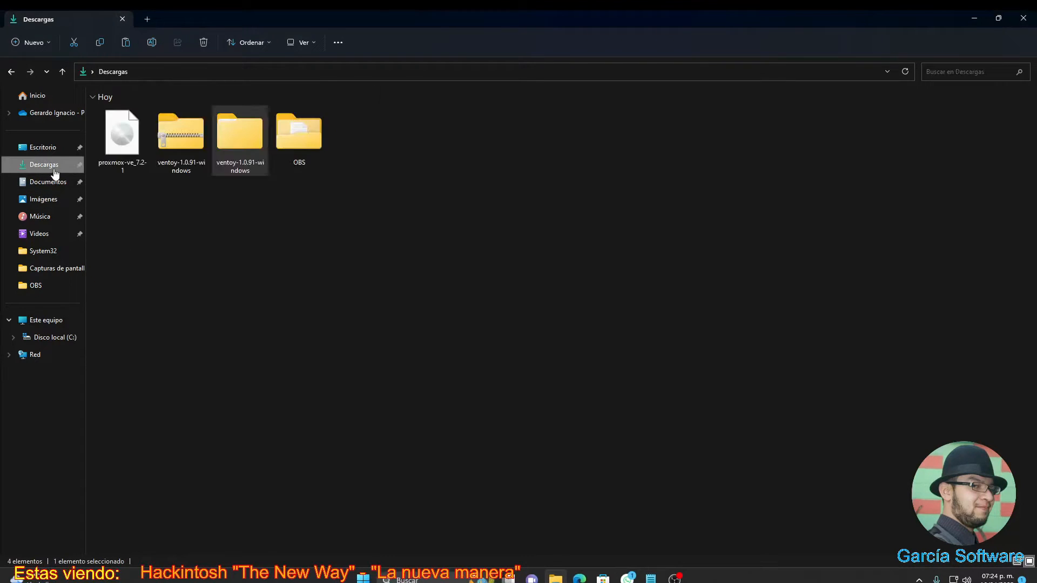
{"action": "right_click", "coordinate": [120, 153]}
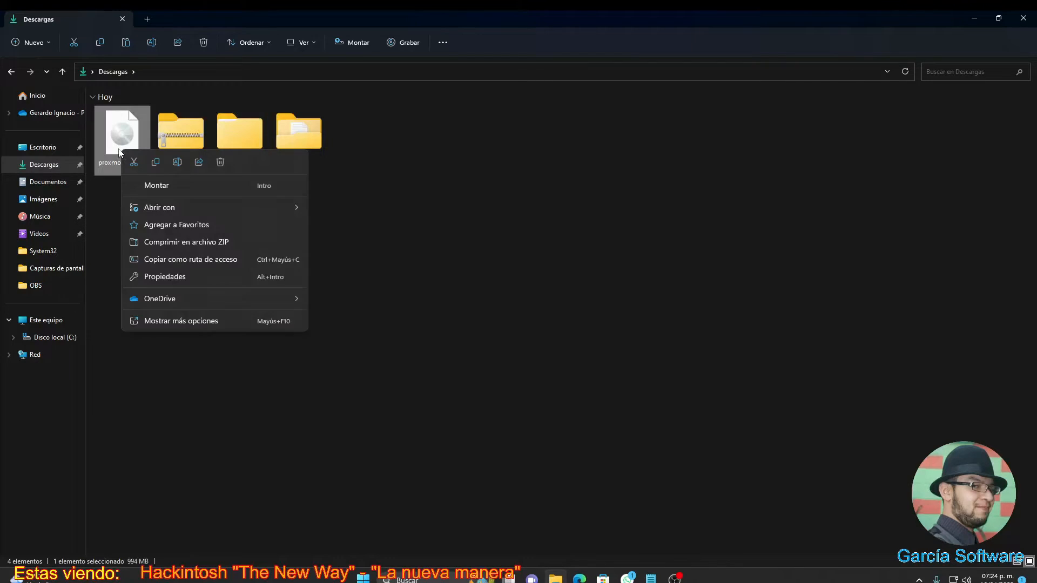
{"action": "left_click", "coordinate": [153, 164]}
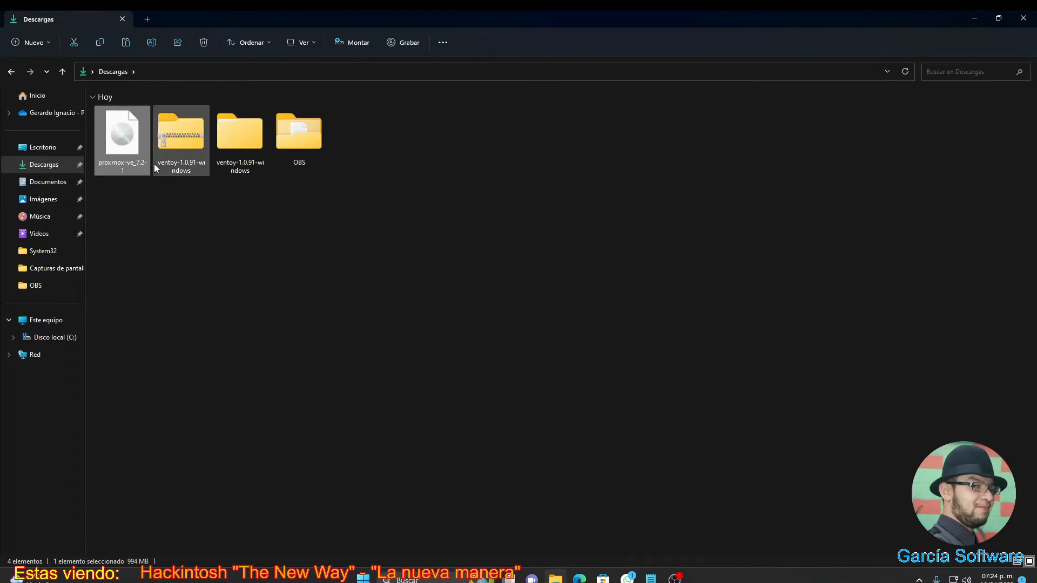
{"action": "left_click", "coordinate": [58, 339]}
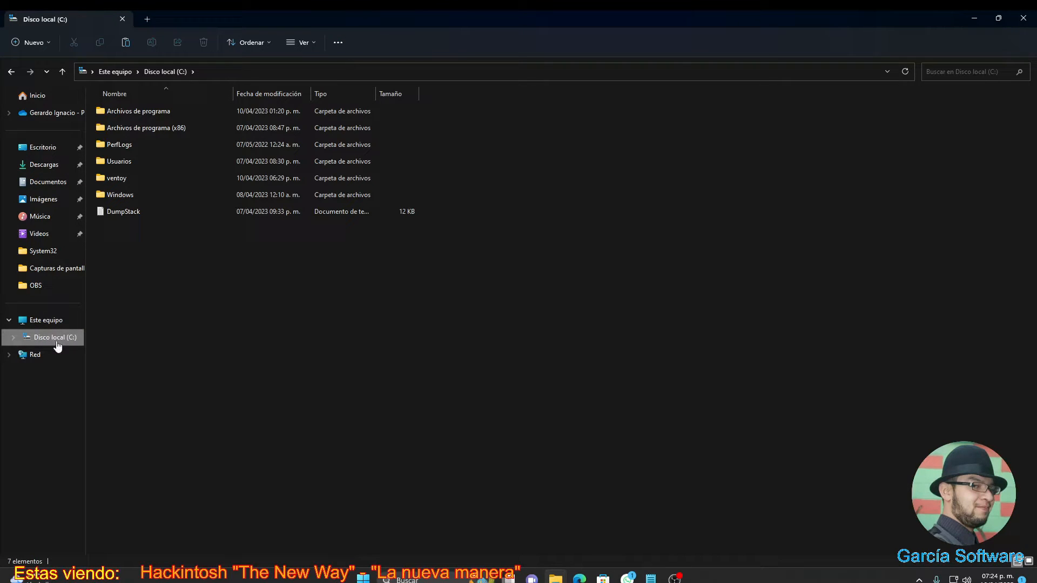
{"action": "left_click", "coordinate": [130, 182]}
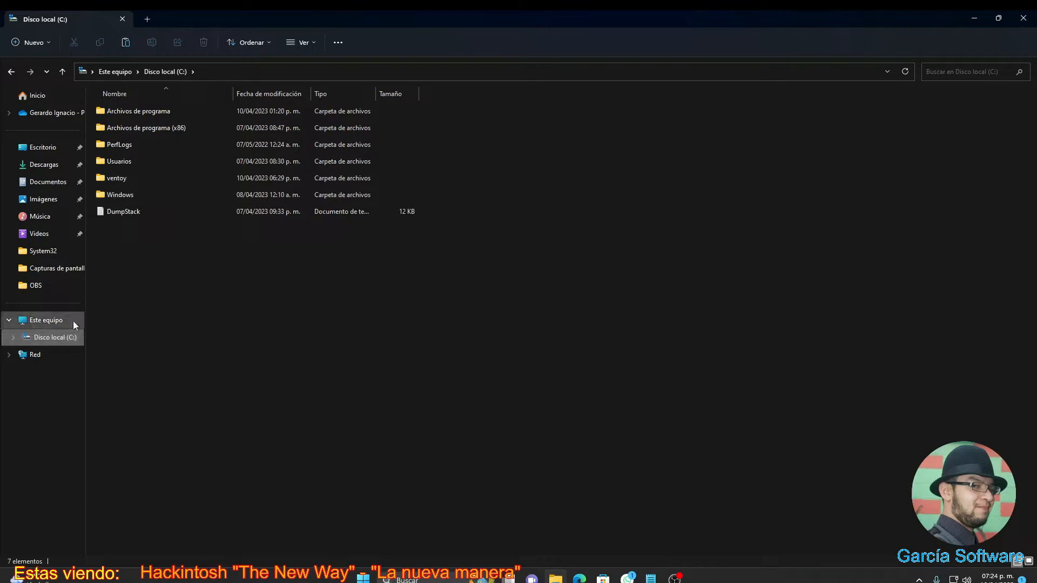
{"action": "double_click", "coordinate": [120, 184]}
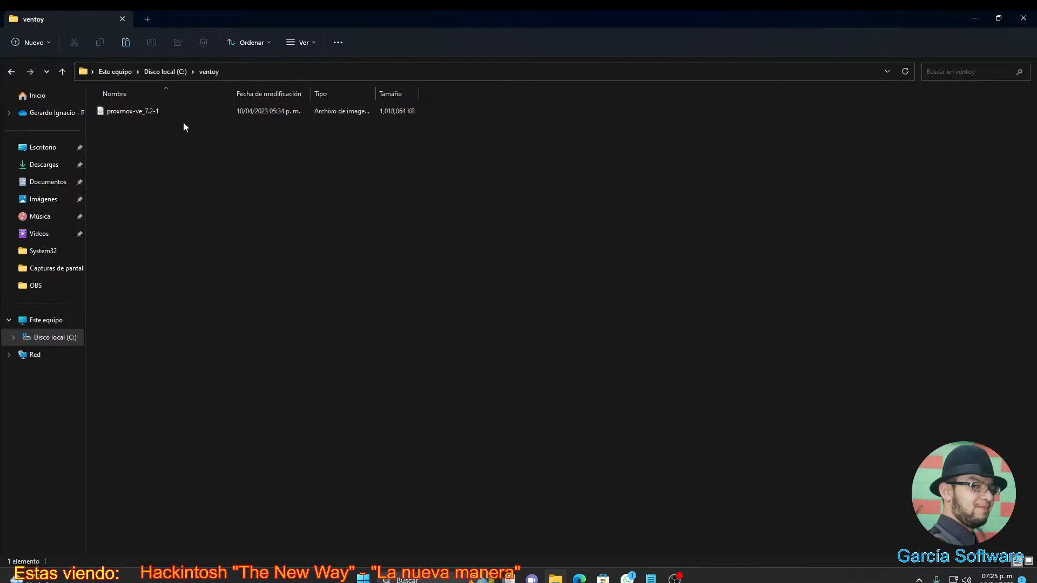
{"action": "right_click", "coordinate": [167, 158]}
- Dismiss the folder context menu and open a new Edge tab for the VM console
{"action": "left_click", "coordinate": [357, 148]}
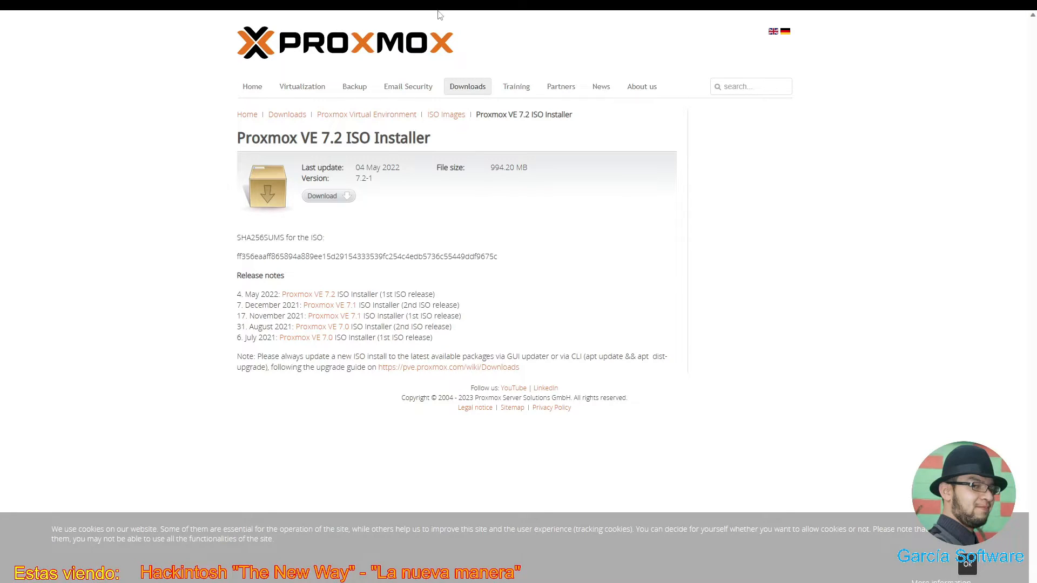
{"action": "mouse_move", "coordinate": [438, 11]}
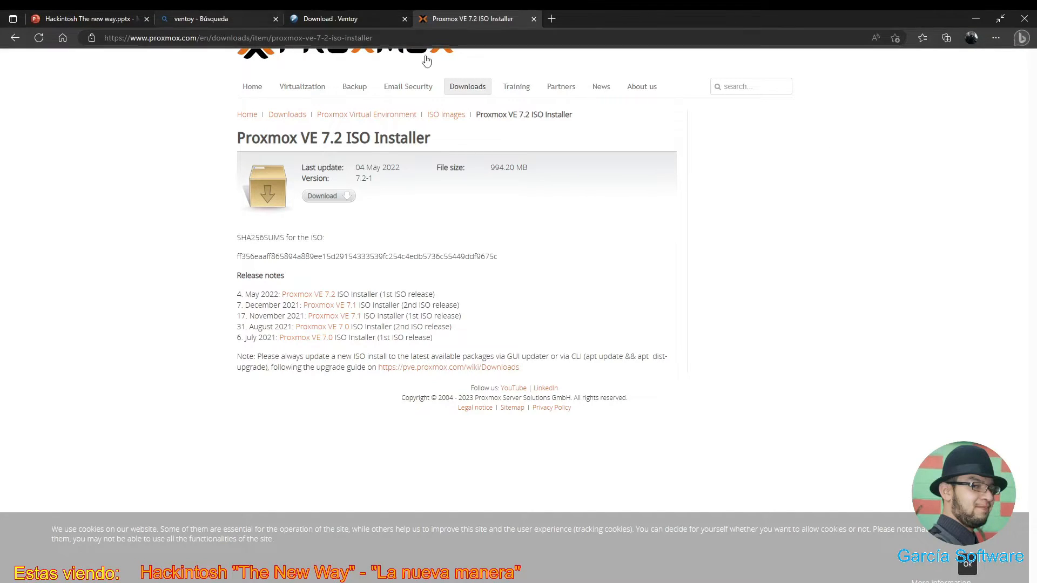
{"action": "left_click", "coordinate": [552, 19]}
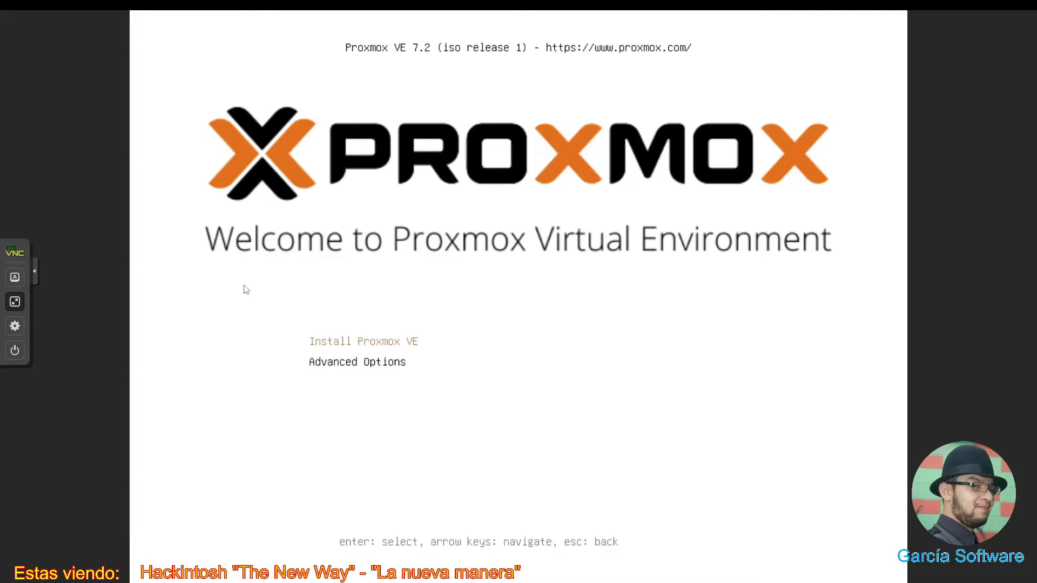
- Choose Install Proxmox VE and accept the EULA
{"action": "key", "text": "Return"}
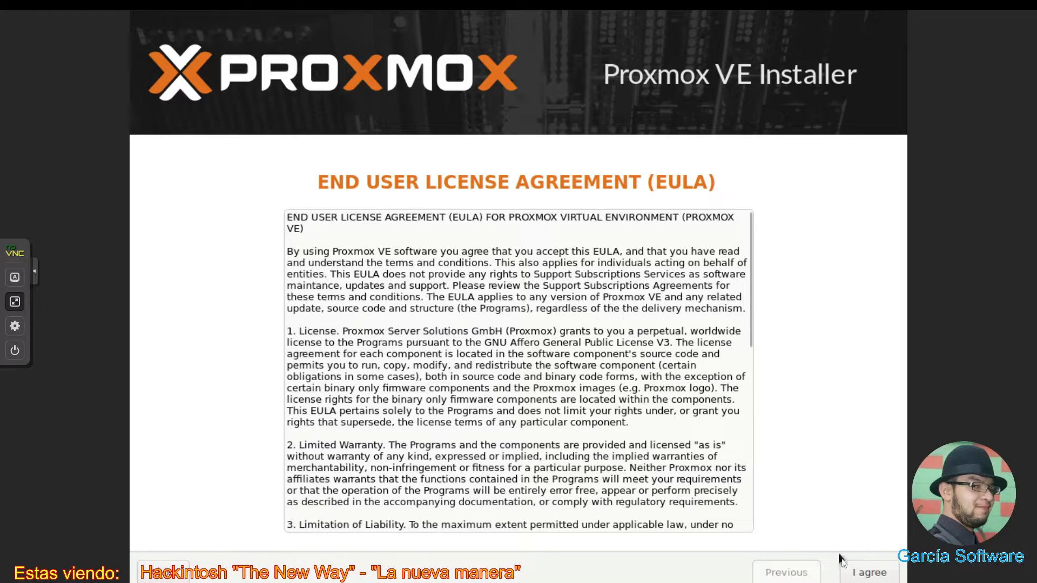
{"action": "left_click", "coordinate": [853, 575]}
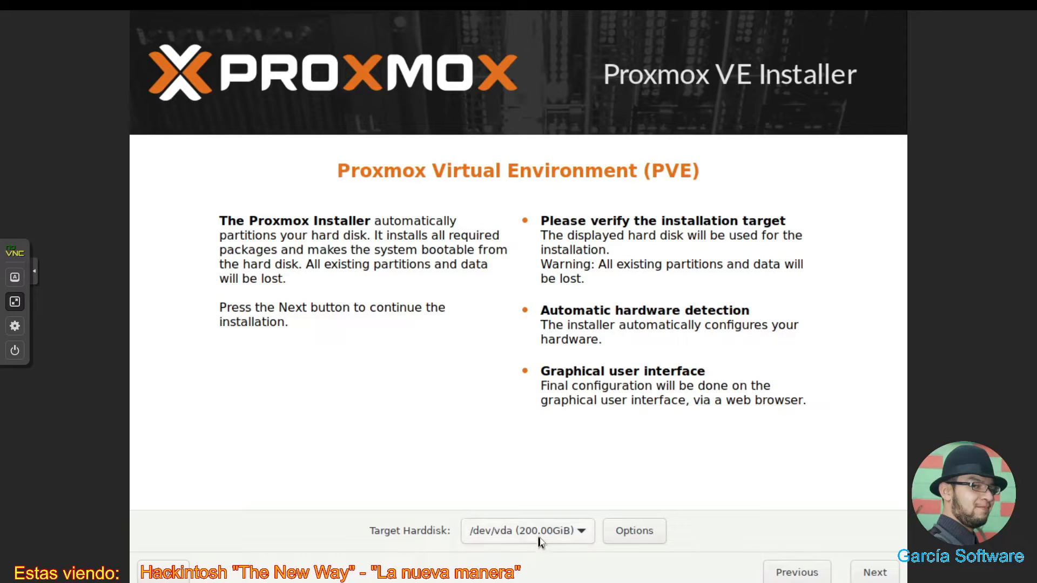
- Continue past the /dev/vda target disk page and set the country to Mexico
{"action": "left_click", "coordinate": [879, 576]}
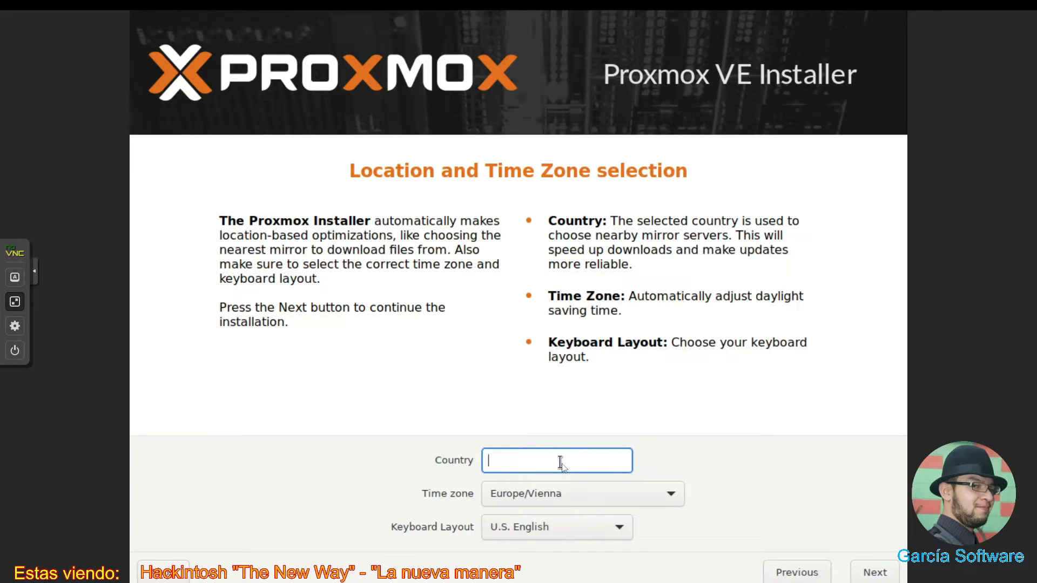
{"action": "type", "text": "Mexico"}
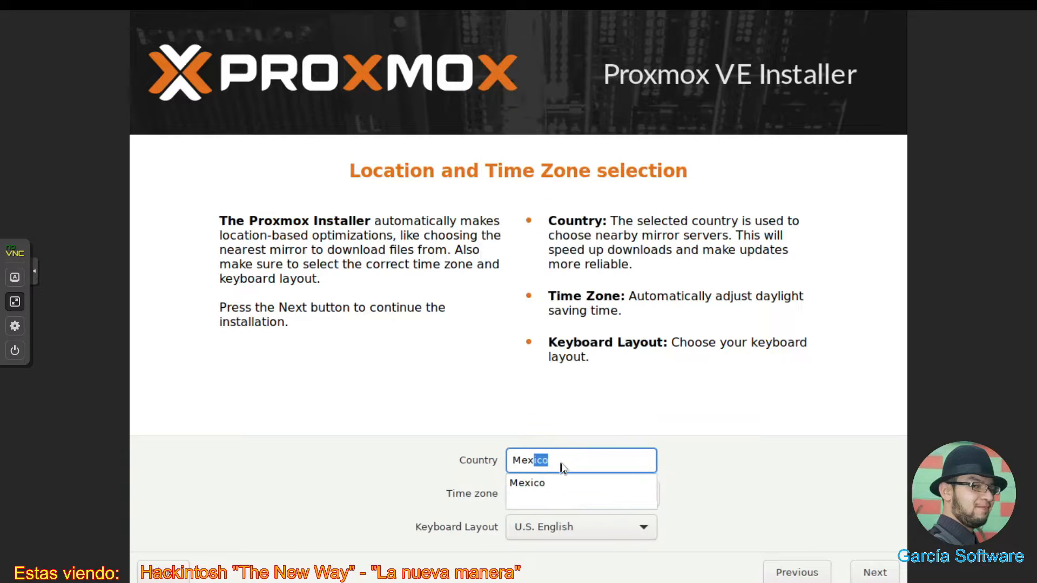
{"action": "left_click", "coordinate": [562, 484]}
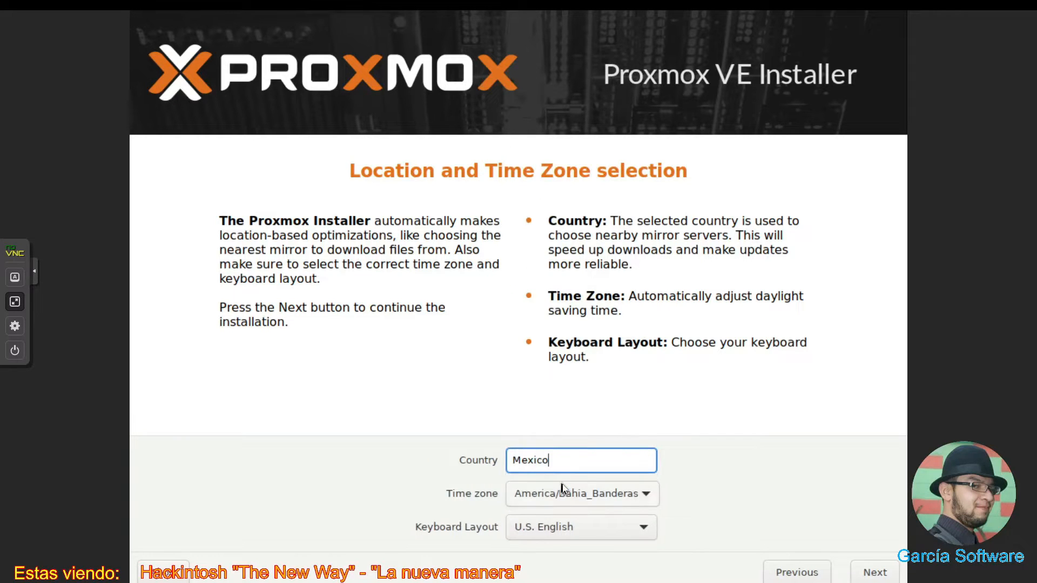
{"action": "left_click", "coordinate": [609, 497]}
- Set the time zone to America/Mexico_City
{"action": "left_click", "coordinate": [609, 497]}
{"action": "left_click", "coordinate": [607, 497]}
{"action": "left_click", "coordinate": [605, 497]}
{"action": "mouse_move", "coordinate": [601, 579]}
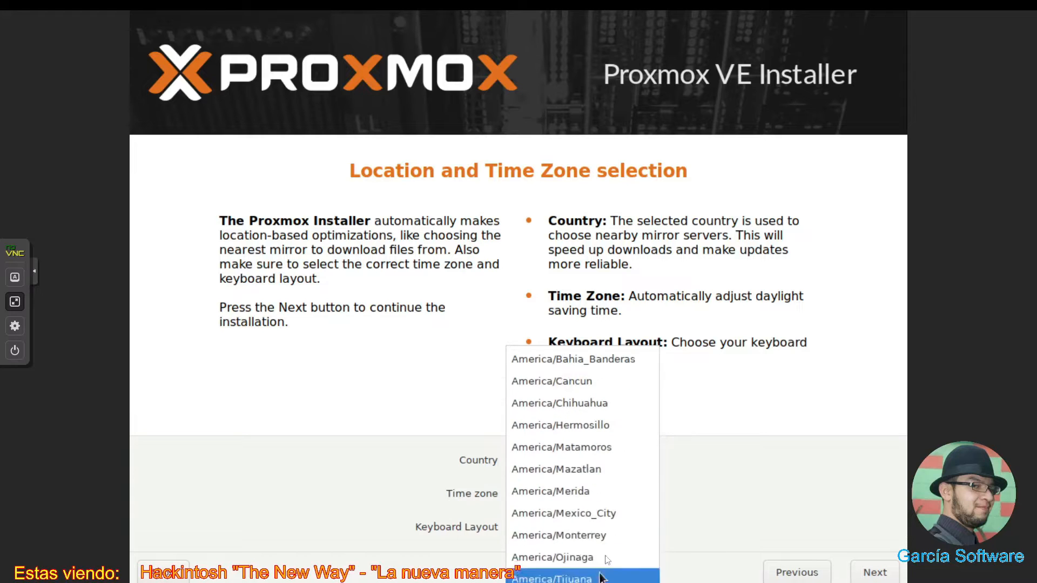
{"action": "left_click", "coordinate": [600, 522]}
{"action": "left_click", "coordinate": [600, 523]}
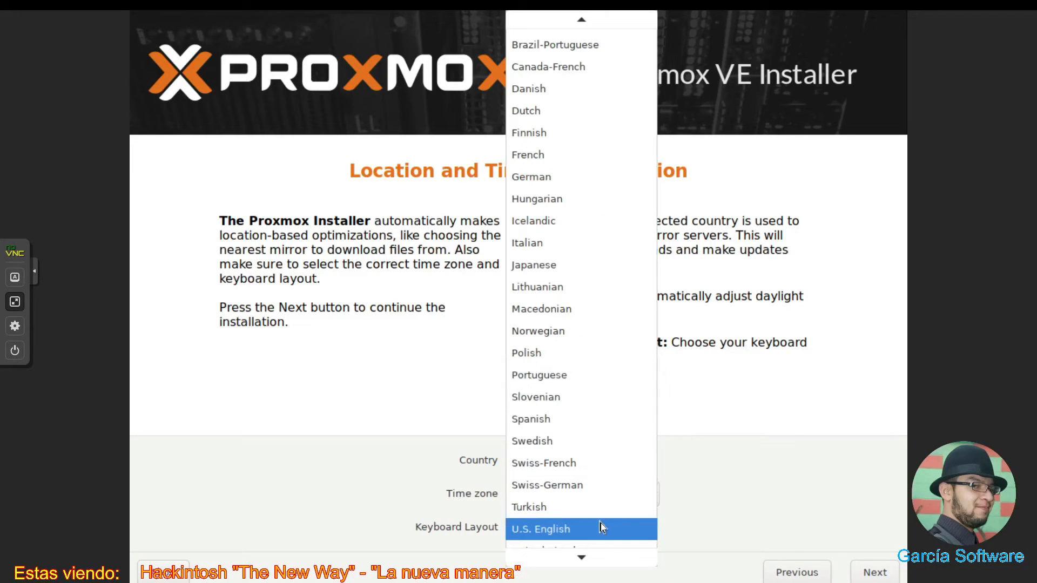
- Set the keyboard layout to Spanish and continue to the password page
{"action": "left_click", "coordinate": [739, 429]}
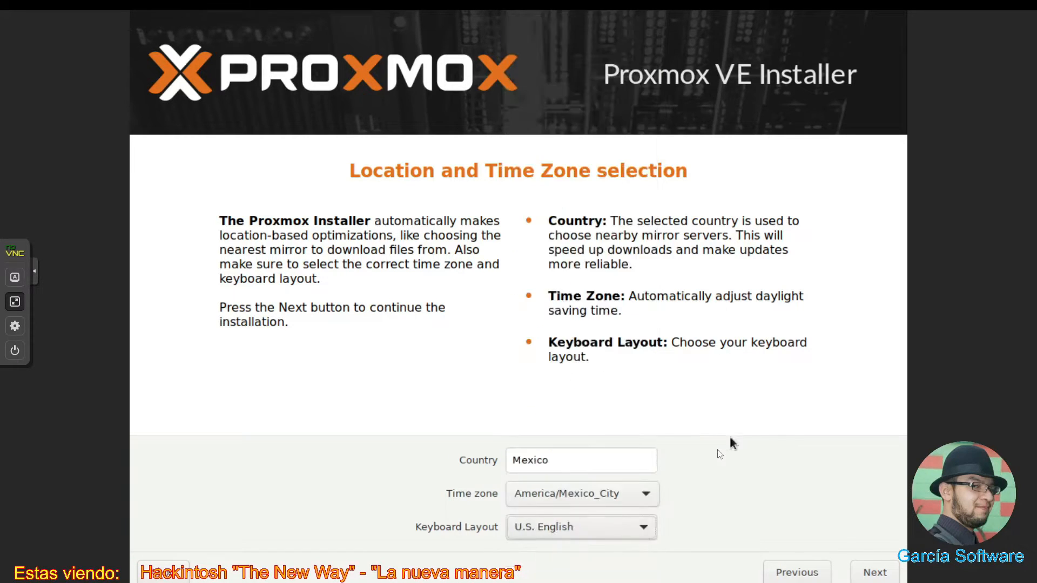
{"action": "left_click", "coordinate": [643, 537]}
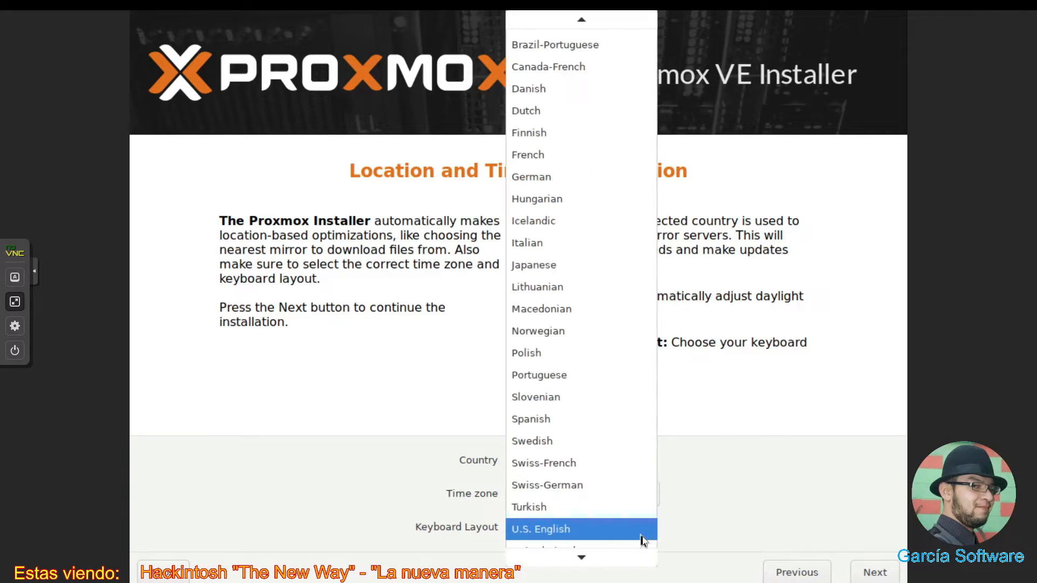
{"action": "left_click", "coordinate": [621, 426]}
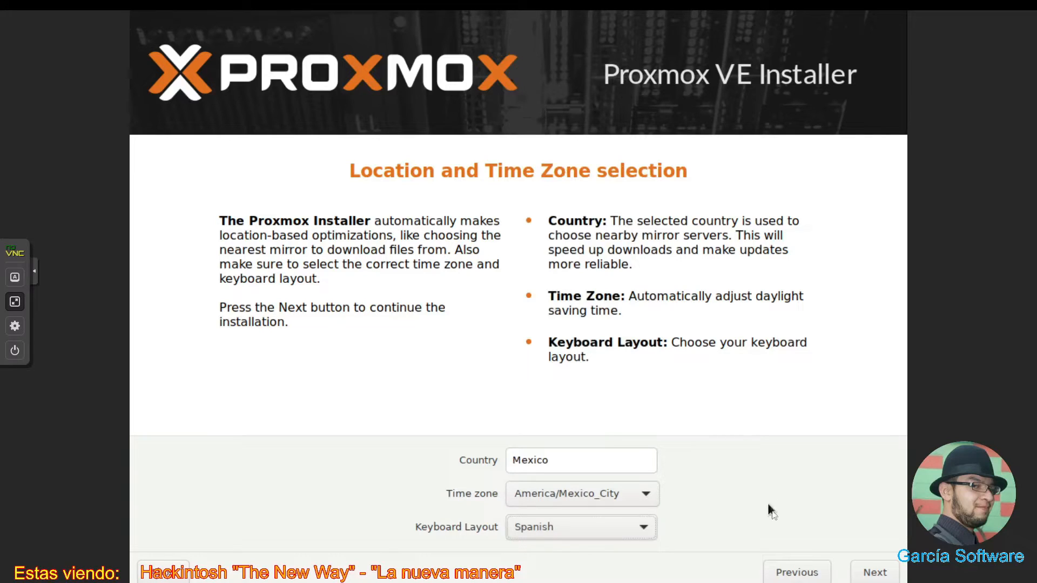
{"action": "left_click", "coordinate": [867, 577]}
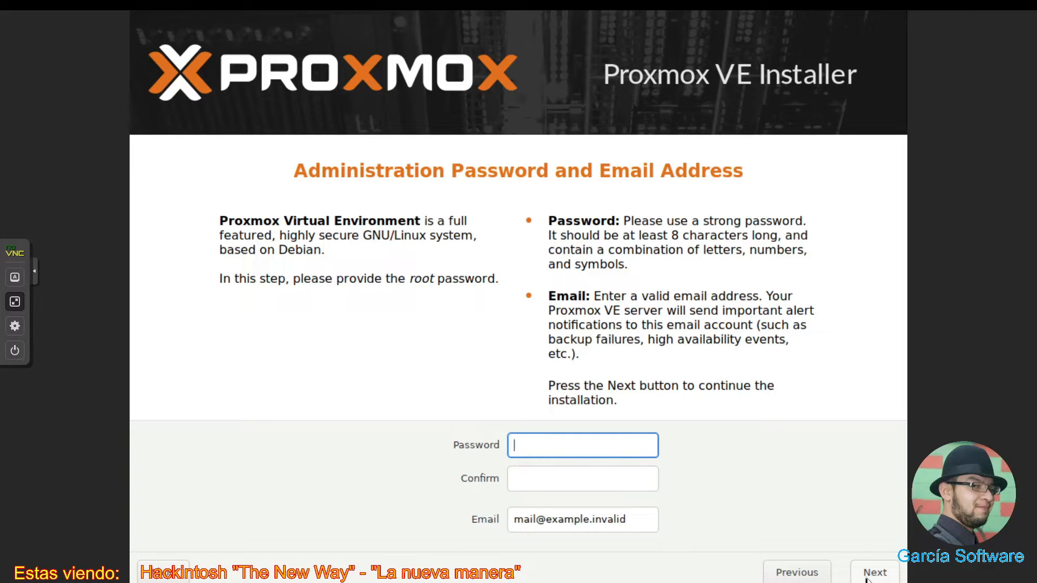
- Enter the root password and retype it to confirm
{"action": "type", "text": "••••••••"}
{"action": "key", "text": "Tab"}
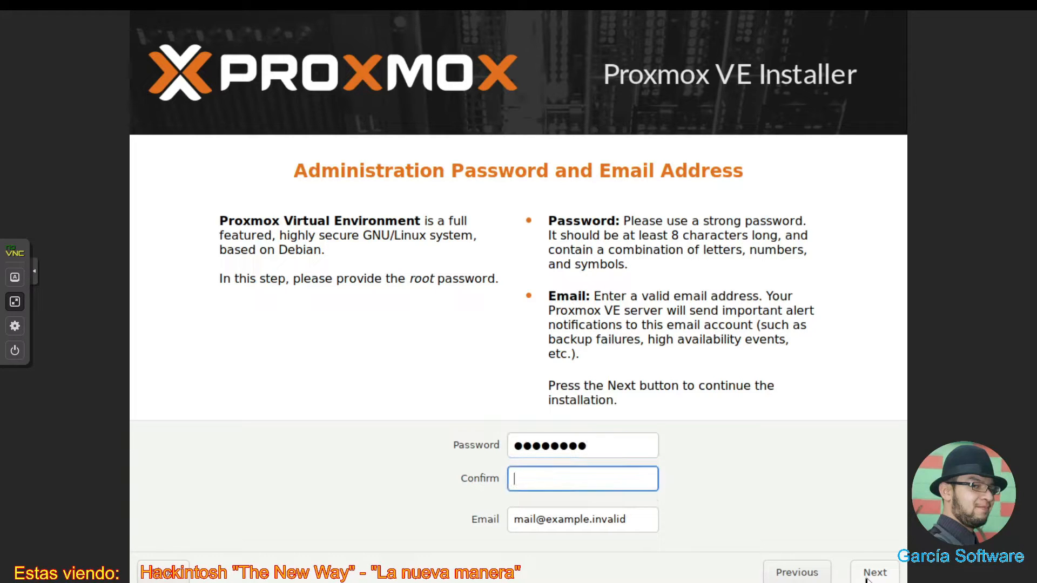
{"action": "type", "text": "••••••••"}
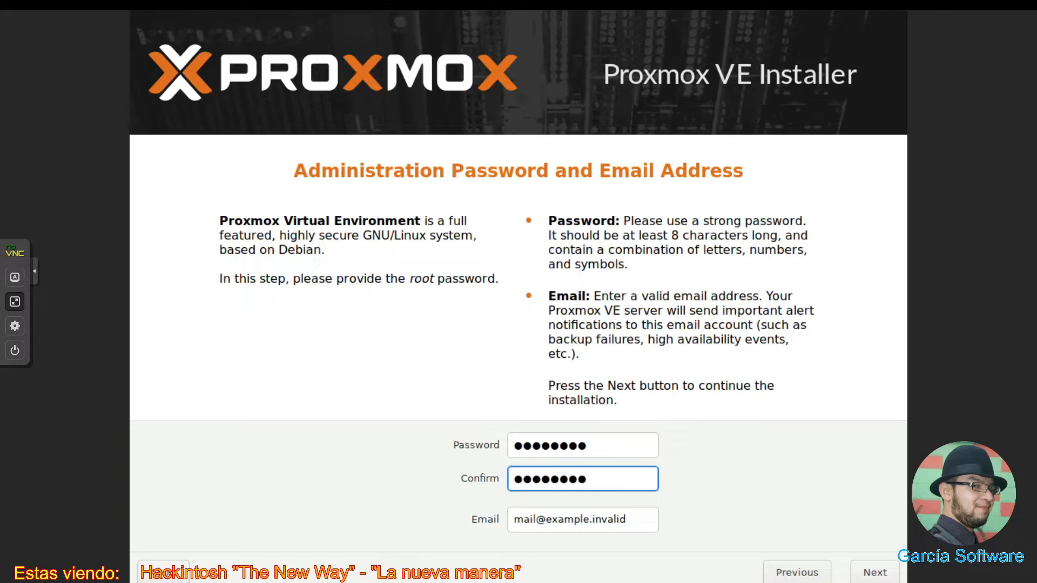
- Replace the placeholder with the admin's e-mail address and continue to network settings
{"action": "key", "text": "Tab"}
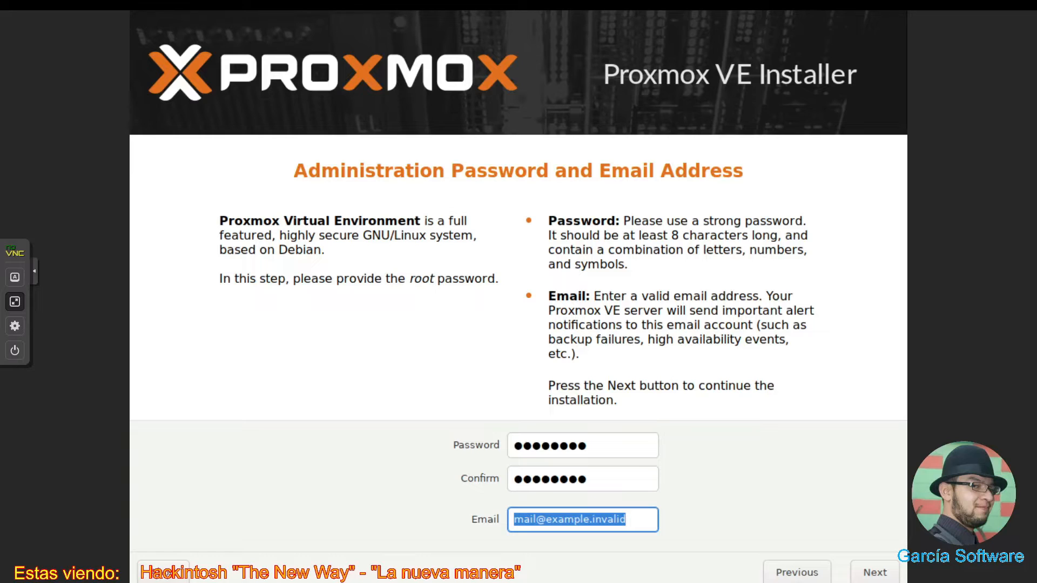
{"action": "type", "text": "2"}
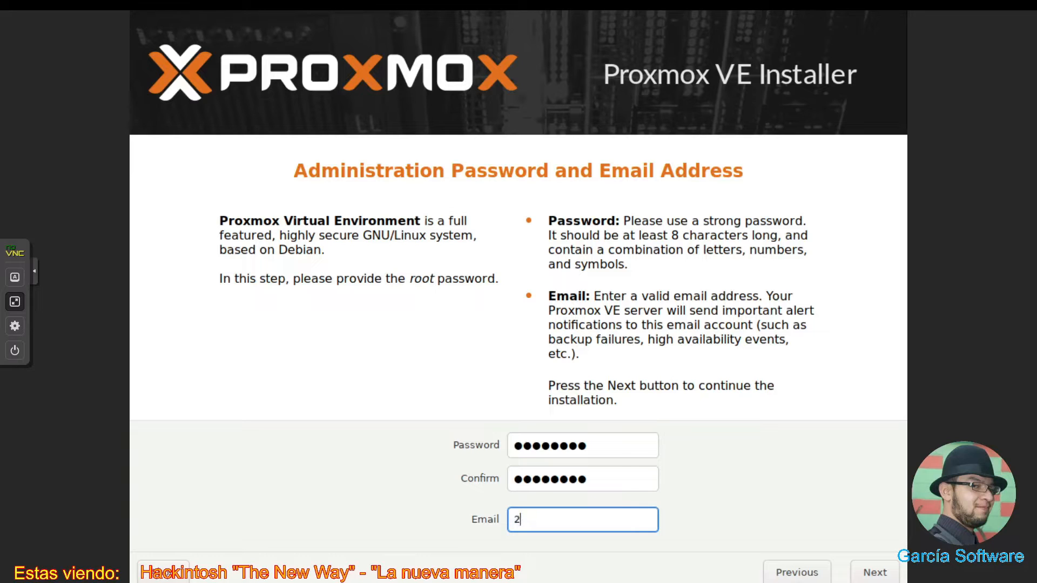
{"action": "type", "text": "acorint"}
{"action": "key", "text": "BackSpace"}
{"action": "key", "text": "BackSpace"}
{"action": "key", "text": "BackSpace"}
{"action": "key", "text": "BackSpace"}
{"action": "key", "text": "BackSpace"}
{"action": "key", "text": "BackSpace"}
{"action": "key", "text": "BackSpace"}
{"action": "key", "text": "BackSpace"}
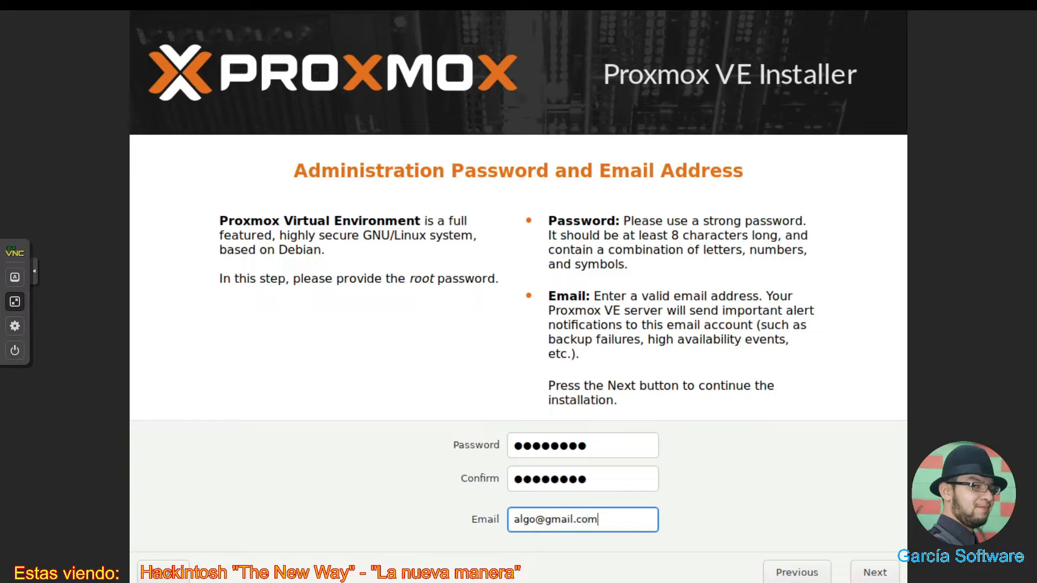
{"action": "left_click", "coordinate": [886, 575]}
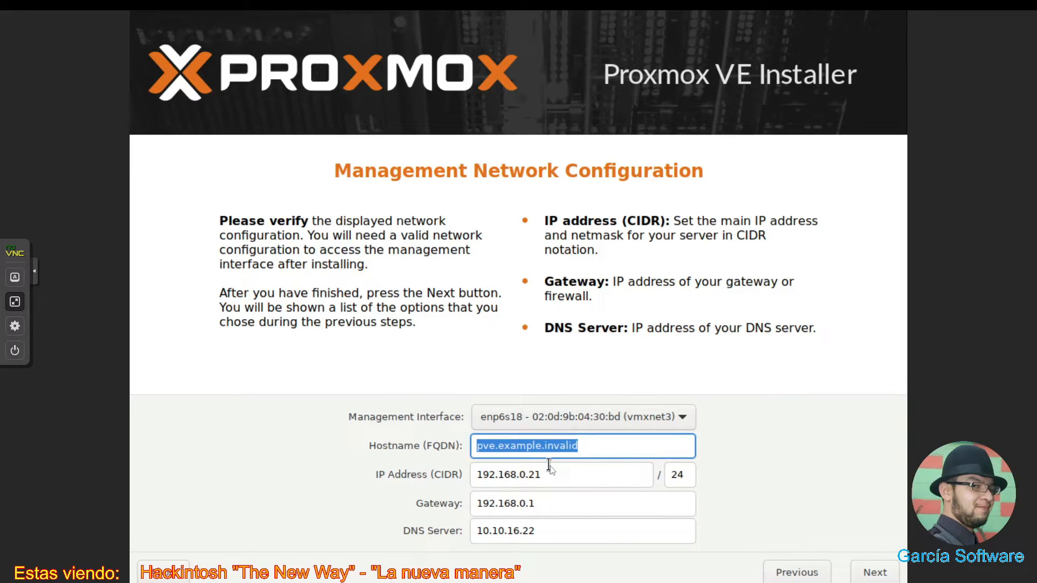
- Change the hostname to hackintosh.local, keeping IP 192.168.0.21/24 and gateway 192.168.0.1
{"action": "key", "text": "BackSpace"}
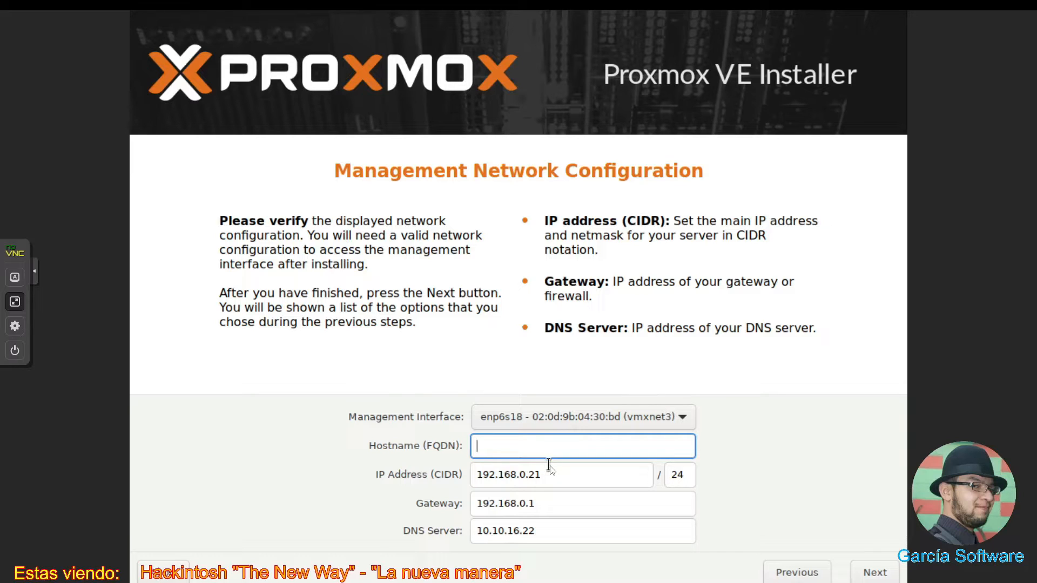
{"action": "type", "text": "hackintosh"}
{"action": "type", "text": ".local"}
{"action": "left_click", "coordinate": [576, 475]}
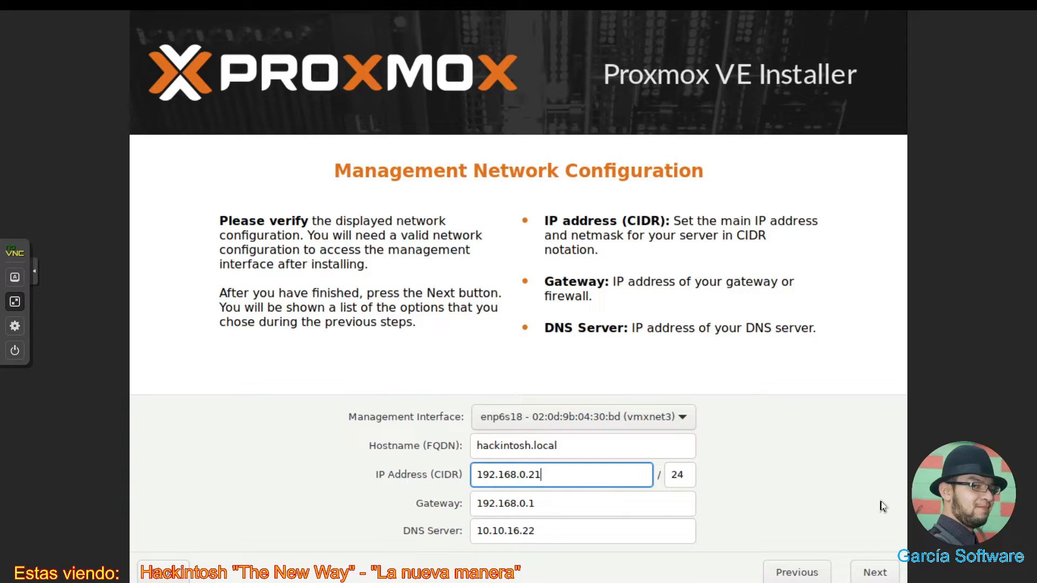
- Advance to the Summary page showing ext4 on /dev/vda, hostname hackintosh and IP 192.168.0.21/24
{"action": "left_click", "coordinate": [883, 572]}
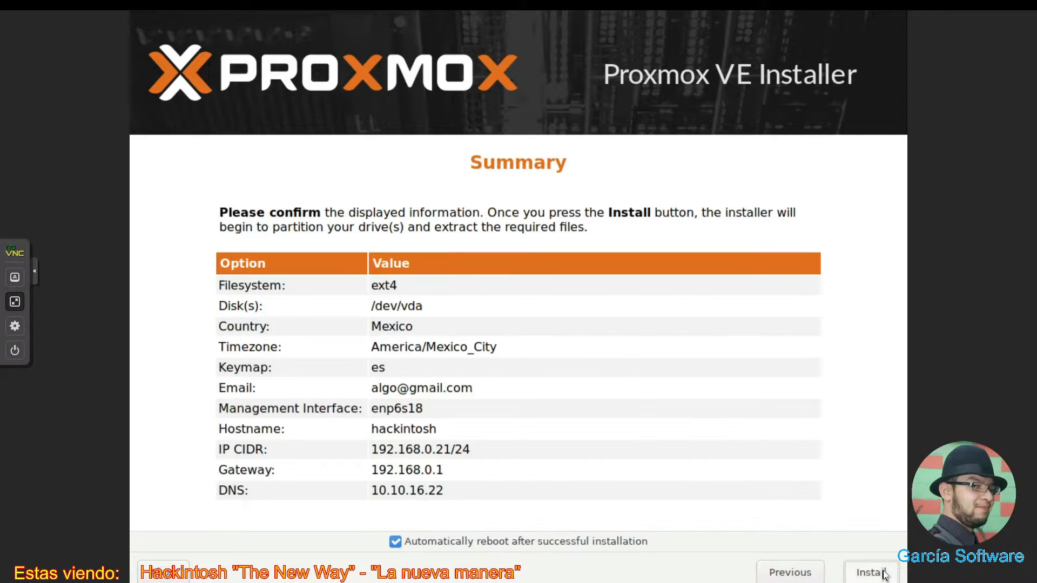
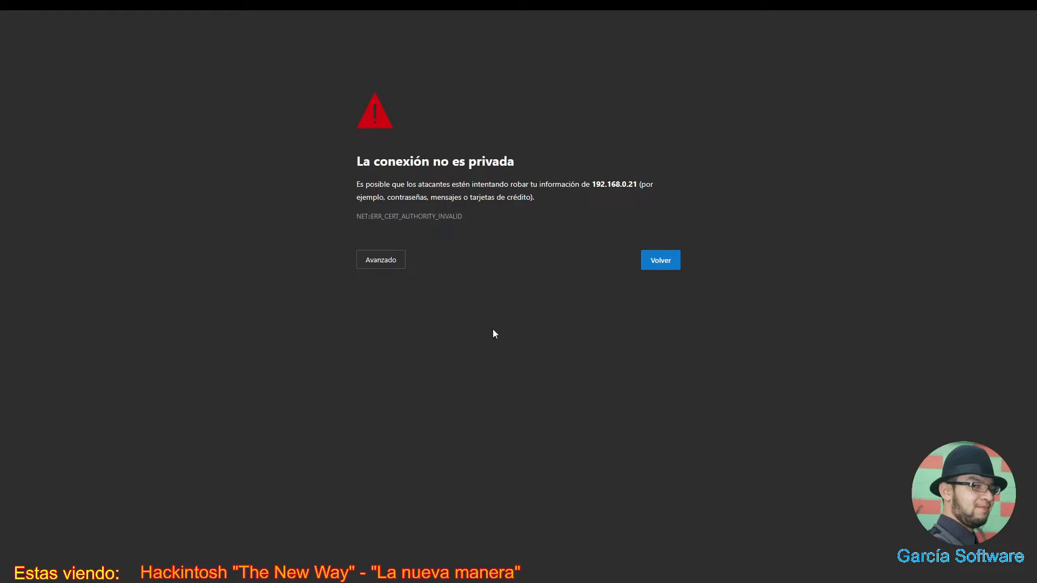
- Bypass Edge's untrusted-certificate warning via Avanzado and continue to 192.168.0.21
{"action": "mouse_move", "coordinate": [436, 11]}
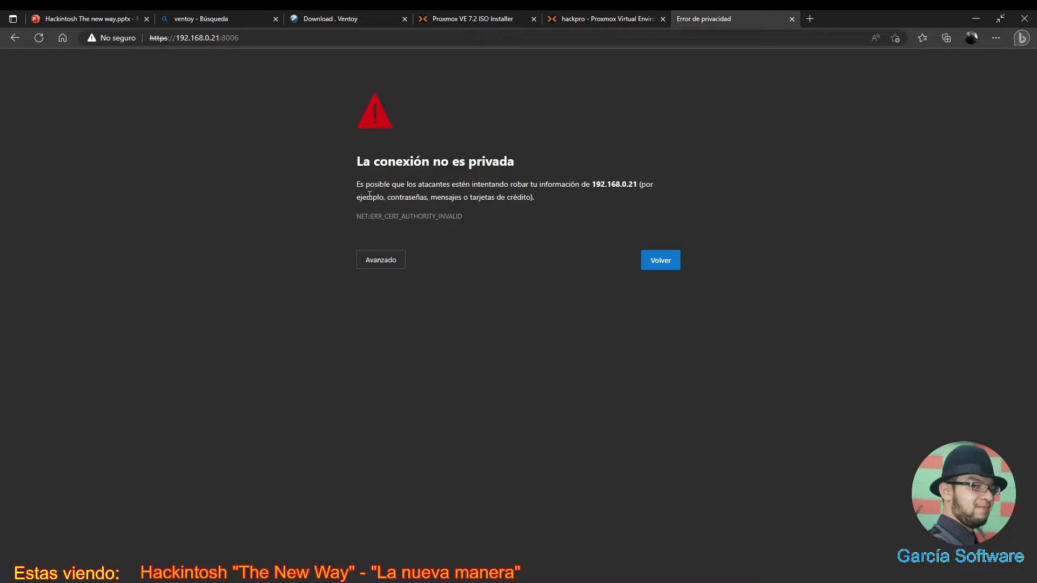
{"action": "left_click", "coordinate": [382, 265]}
{"action": "left_click", "coordinate": [424, 350]}
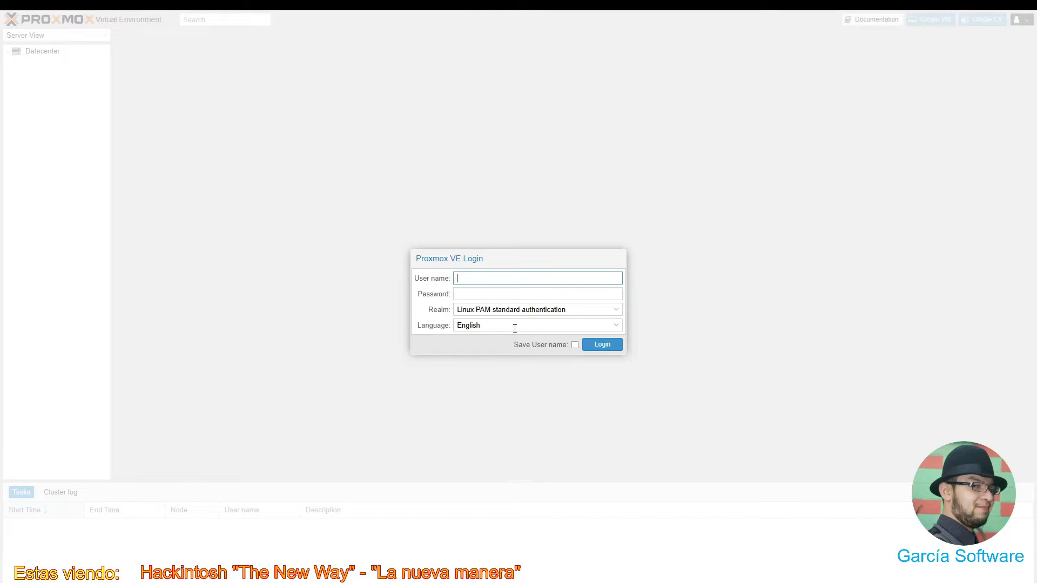
- Switch the Proxmox login page language to Spanish
{"action": "left_click", "coordinate": [559, 328]}
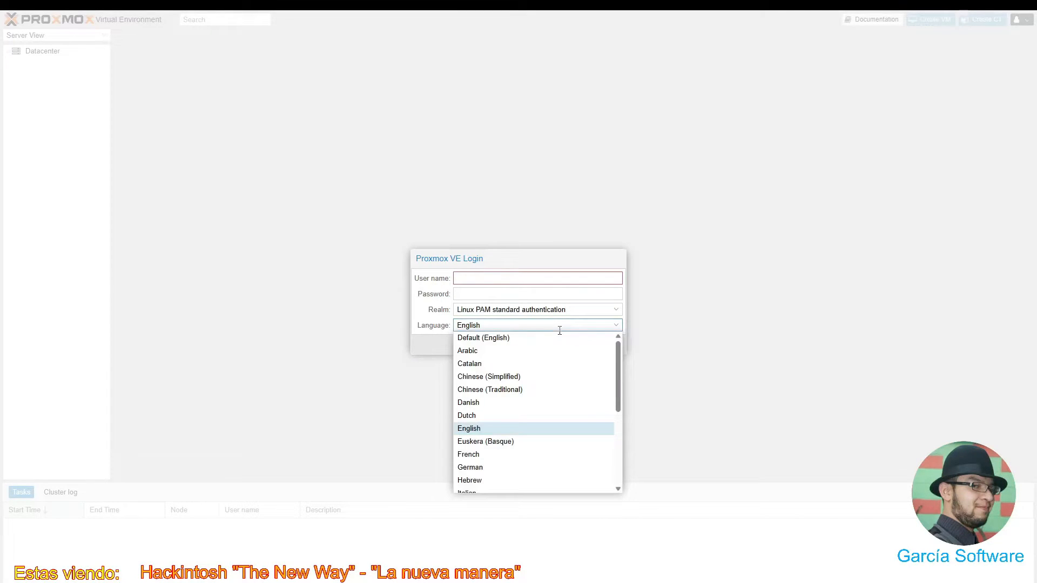
{"action": "scroll", "coordinate": [524, 416], "scroll_direction": "down", "scroll_amount": 5}
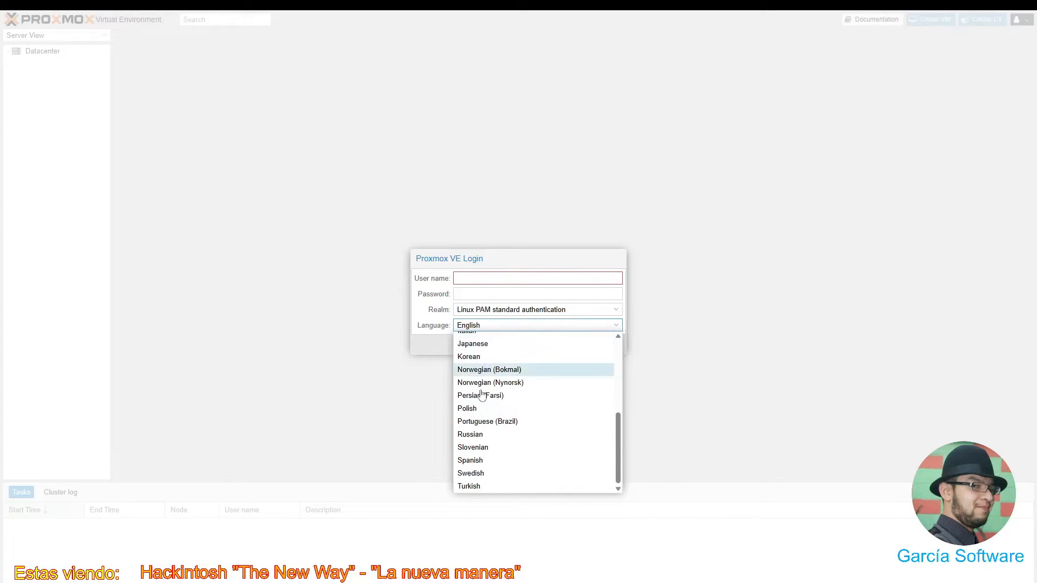
{"action": "left_click", "coordinate": [472, 460]}
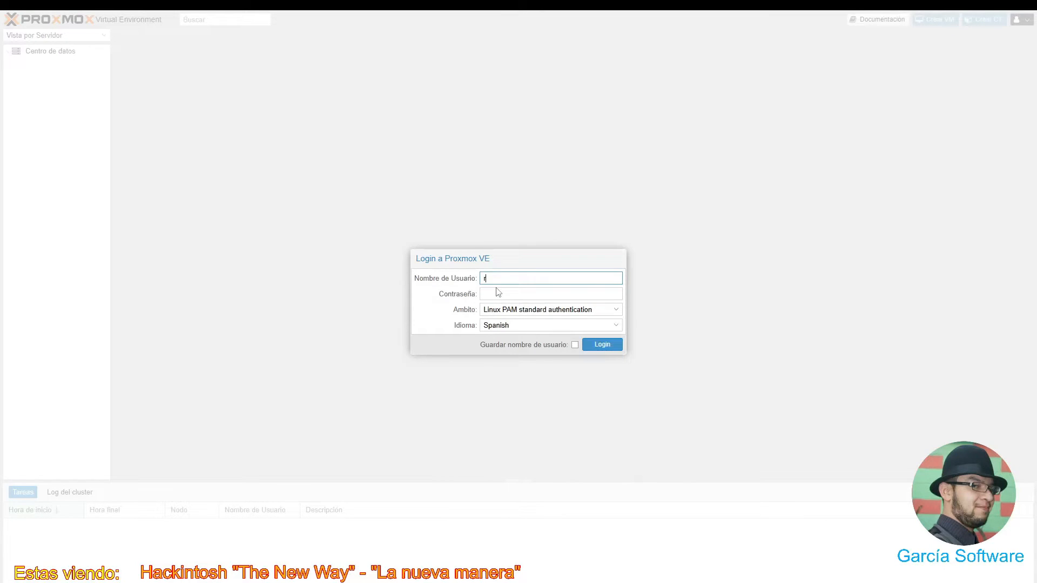
- Sign in as root with the password, ticking 'Guardar nombre de usuario'
{"action": "type", "text": "rot"}
{"action": "key", "text": "BackSpace"}
{"action": "key", "text": "BackSpace"}
{"action": "type", "text": "o"}
{"action": "left_click", "coordinate": [498, 293]}
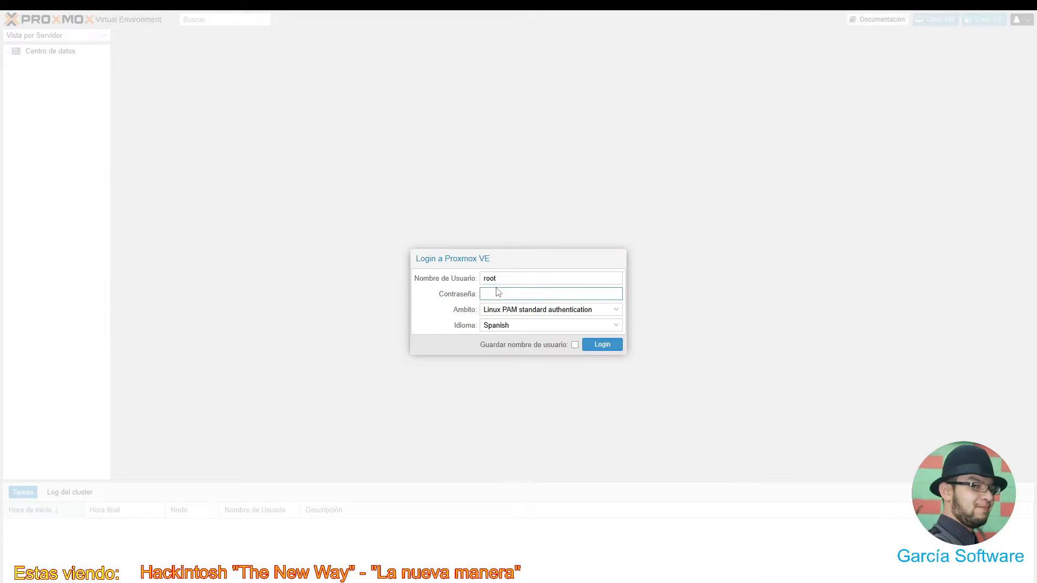
{"action": "type", "text": "***"}
{"action": "left_click", "coordinate": [576, 345]}
{"action": "left_click", "coordinate": [591, 350]}
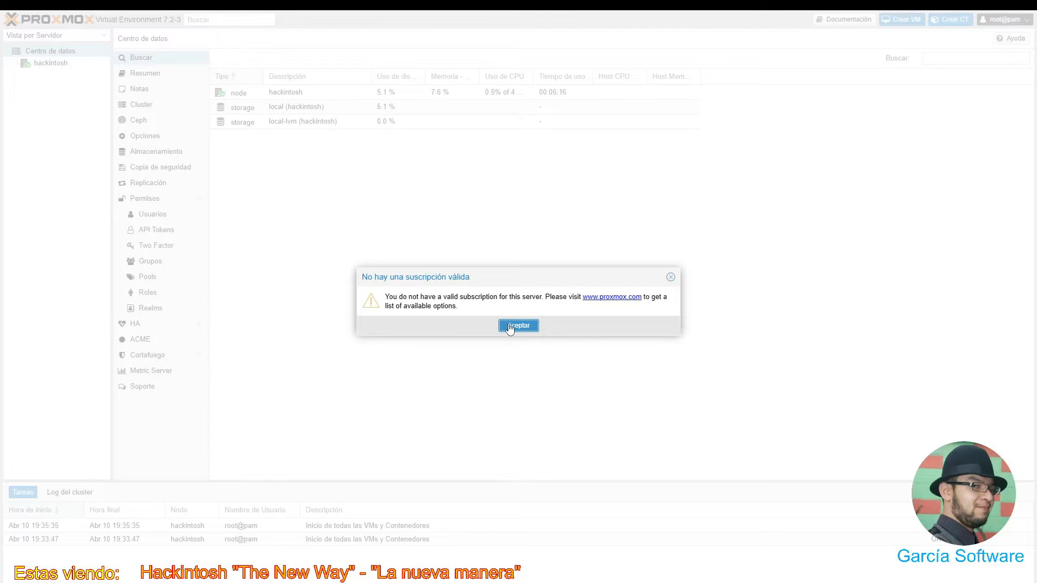
- Accept the 'No hay una suscripción válida' notice and select node hackintosh in Server View
{"action": "left_click", "coordinate": [510, 327]}
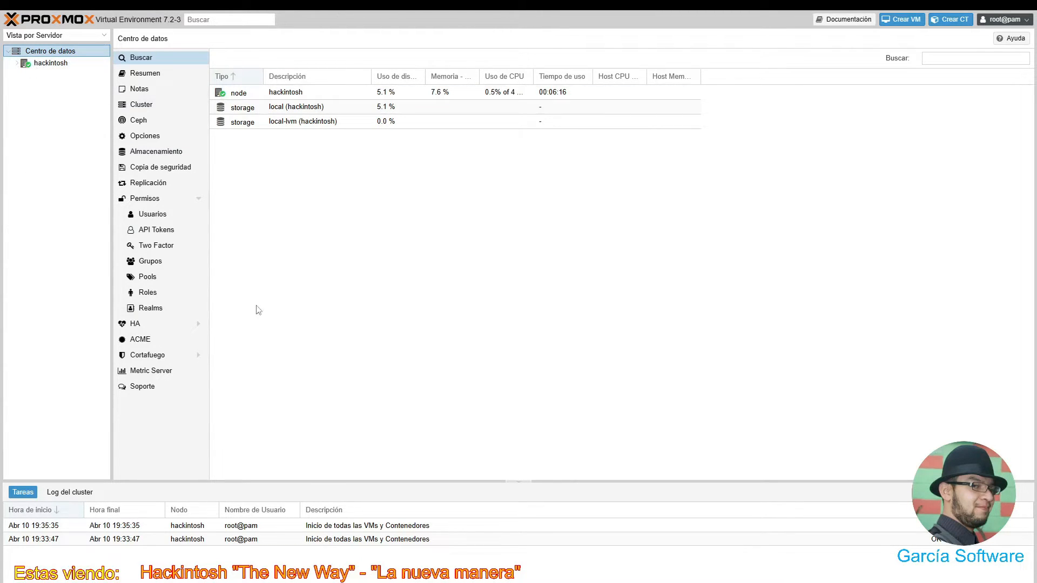
{"action": "left_click", "coordinate": [43, 67]}
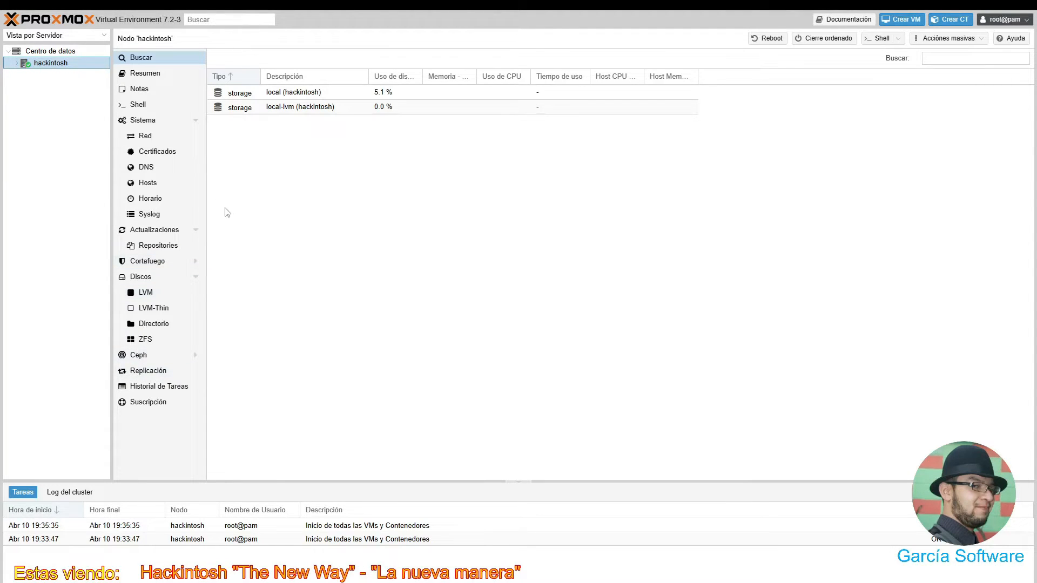
- Open the Shell console on node hackintosh
{"action": "left_click", "coordinate": [141, 108]}
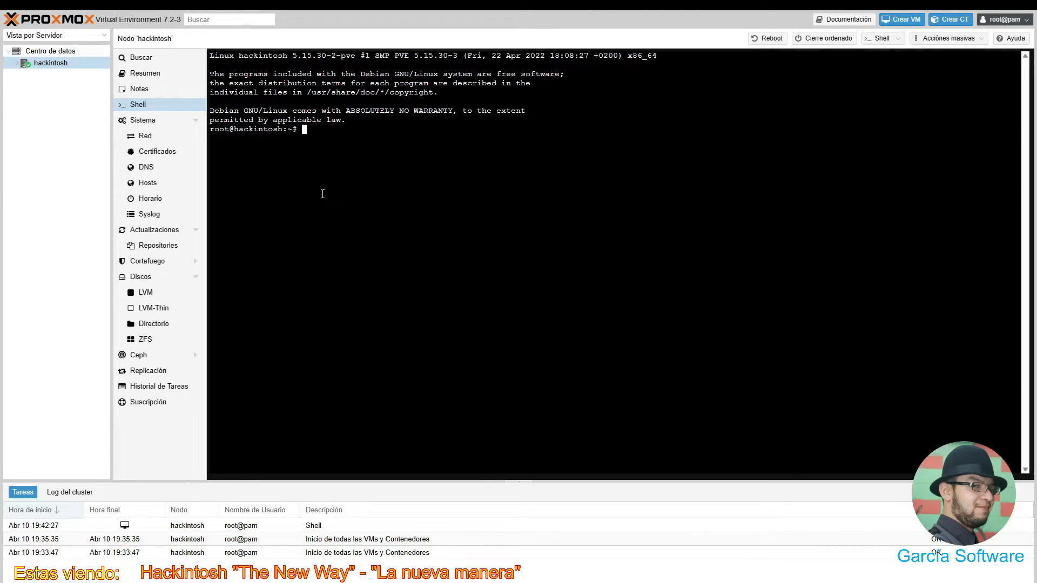
- Open /etc/default/grub in nano, correcting the mistyped 'deafault' path
{"action": "type", "text": "nano /etc/deafault/gruv"}
{"action": "key", "text": "BackSpace"}
{"action": "type", "text": "b"}
{"action": "key", "text": "Return"}
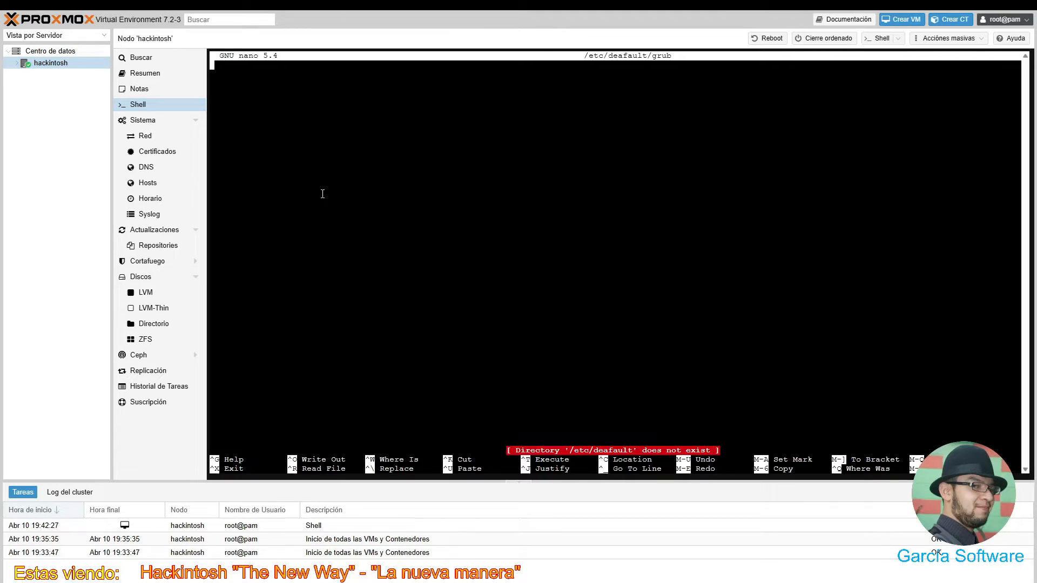
{"action": "key", "text": "ctrl+x"}
{"action": "key", "text": "Up"}
{"action": "key", "text": "Left"}
{"action": "key", "text": "Left"}
{"action": "key", "text": "Left"}
{"action": "key", "text": "Left"}
{"action": "key", "text": "Left"}
{"action": "key", "text": "Left"}
{"action": "key", "text": "Left"}
{"action": "key", "text": "Left"}
{"action": "key", "text": "Left"}
{"action": "key", "text": "Left"}
{"action": "key", "text": "BackSpace"}
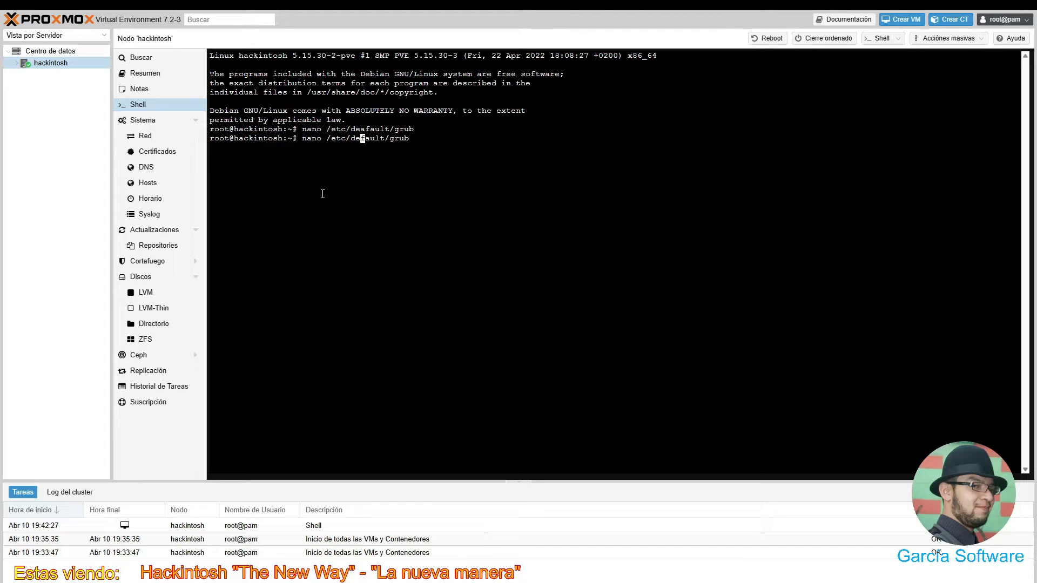
{"action": "key", "text": "Return"}
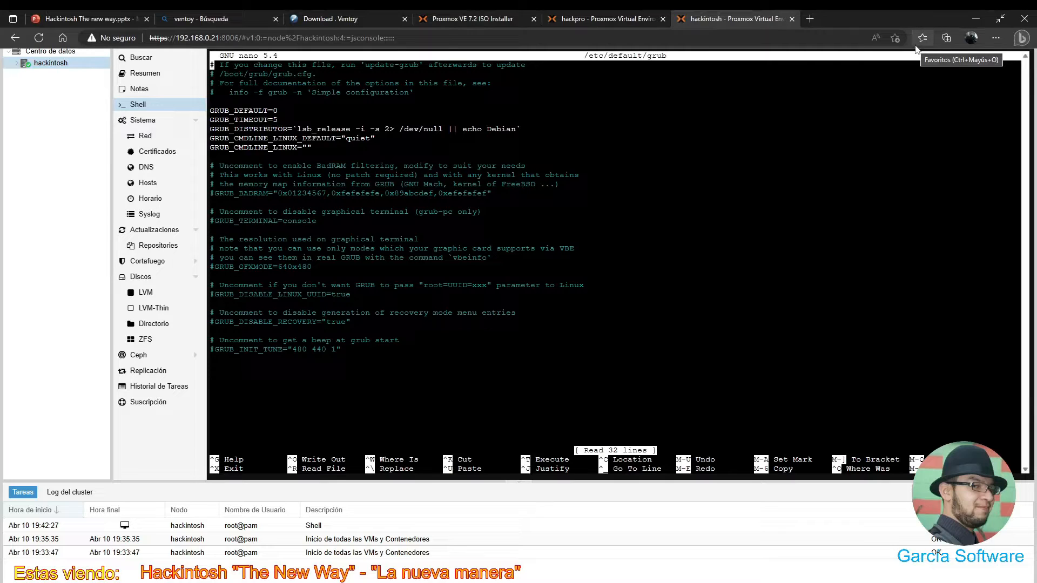
- Append amd_iommu=on iommu=pt video=vesafb:off video=efifb:off to GRUB_CMDLINE_LINUX_DEFAULT after quiet
{"action": "key", "text": "Down"}
{"action": "key", "text": "Down"}
{"action": "key", "text": "Down"}
{"action": "key", "text": "Down"}
{"action": "key", "text": "Down"}
{"action": "key", "text": "Down"}
{"action": "key", "text": "Down"}
{"action": "key", "text": "Down"}
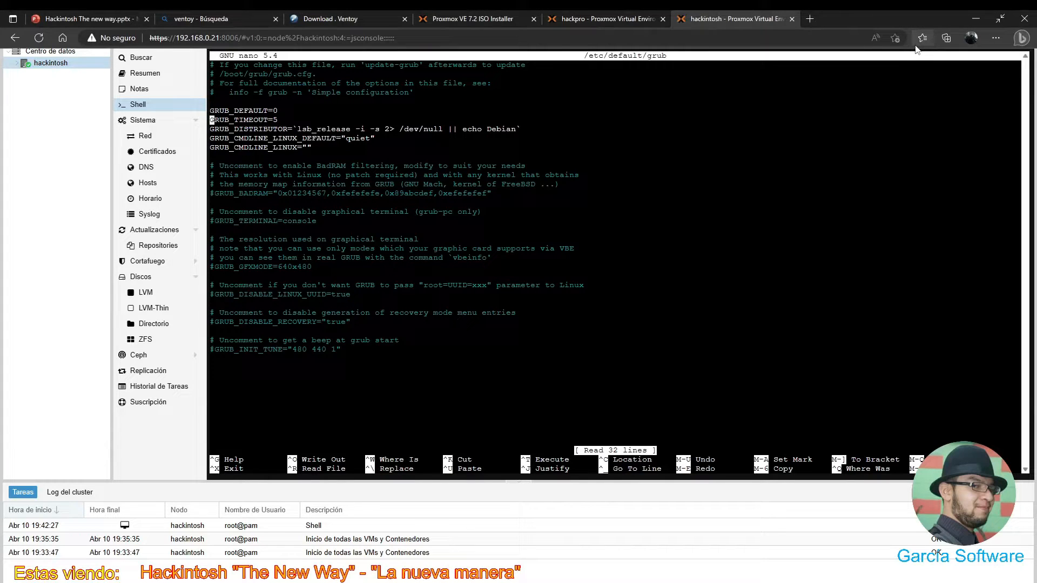
{"action": "key", "text": "Down"}
{"action": "key", "text": "Left"}
{"action": "key", "text": "Left"}
{"action": "key", "text": "Left"}
{"action": "key", "text": "Left"}
{"action": "key", "text": "Left"}
{"action": "key", "text": "Left"}
{"action": "key", "text": "Left"}
{"action": "key", "text": "Left"}
{"action": "key", "text": "Left"}
{"action": "key", "text": "Left"}
{"action": "key", "text": "Left"}
{"action": "key", "text": "Left"}
{"action": "key", "text": "Left"}
{"action": "key", "text": "Left"}
{"action": "key", "text": "Left"}
{"action": "key", "text": "Left"}
{"action": "key", "text": "Left"}
{"action": "key", "text": "Left"}
{"action": "key", "text": "Left"}
{"action": "key", "text": "Left"}
{"action": "key", "text": "Left"}
{"action": "key", "text": "Right"}
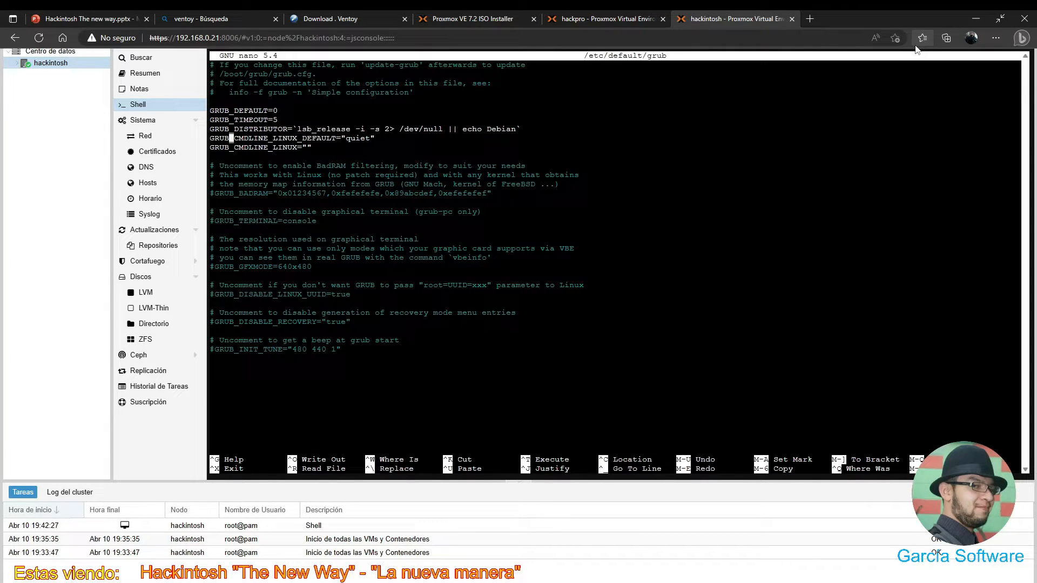
{"action": "key", "text": "Right"}
{"action": "key", "text": "Right"}
{"action": "key", "text": "Right"}
{"action": "key", "text": "Right"}
{"action": "key", "text": "Right"}
{"action": "key", "text": "Right"}
{"action": "key", "text": "Right"}
{"action": "key", "text": "Right"}
{"action": "key", "text": "Right"}
{"action": "key", "text": "Right"}
{"action": "key", "text": "Right"}
{"action": "key", "text": "Right"}
{"action": "key", "text": "Right"}
{"action": "key", "text": "Right"}
{"action": "key", "text": "Right"}
{"action": "key", "text": "Right"}
{"action": "key", "text": "Right"}
{"action": "key", "text": "Right"}
{"action": "key", "text": "Right"}
{"action": "key", "text": "Right"}
{"action": "key", "text": "Right"}
{"action": "key", "text": "Right"}
{"action": "key", "text": "Right"}
{"action": "key", "text": "Right"}
{"action": "key", "text": "Right"}
{"action": "key", "text": "Right"}
{"action": "key", "text": "Right"}
{"action": "key", "text": "Right"}
{"action": "key", "text": "Right"}
{"action": "type", "text": "amd_iommu"}
{"action": "type", "text": "=on iommu=pt"}
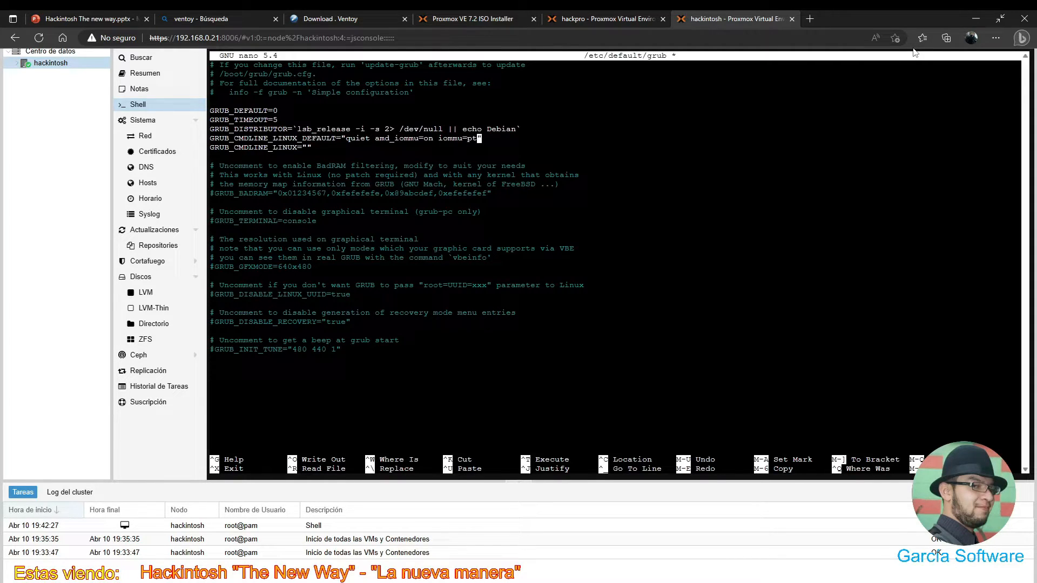
{"action": "type", "text": " video=vesafb:off"}
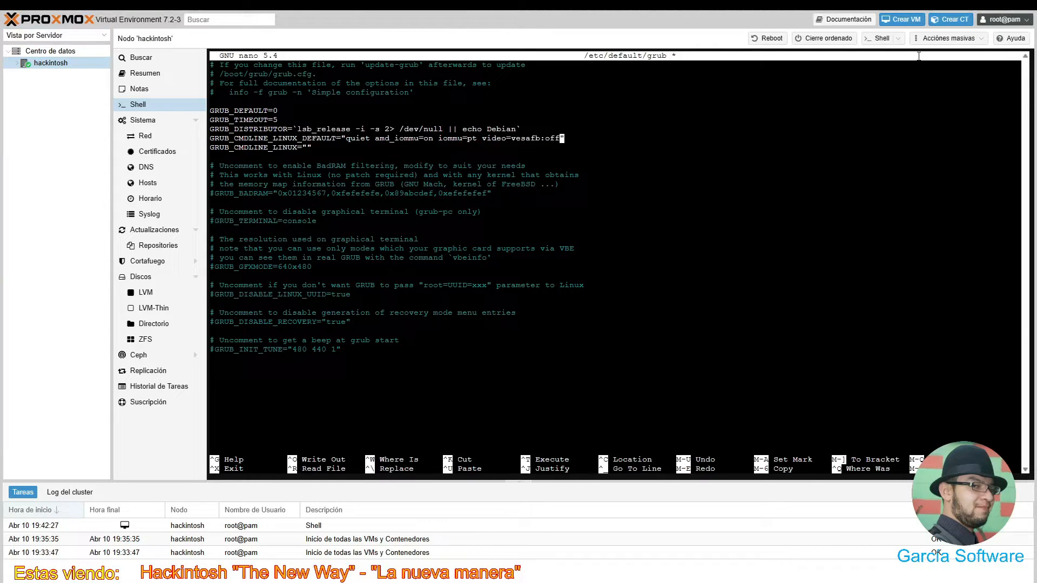
{"action": "type", "text": " video=efifb:off"}
- Briefly change amd_iommu to intel_iommu, restore amd_iommu=on, and exit nano
{"action": "key", "text": "Right"}
{"action": "key", "text": "Right"}
{"action": "key", "text": "Left"}
{"action": "key", "text": "Left"}
{"action": "key", "text": "Left"}
{"action": "key", "text": "Left"}
{"action": "key", "text": "Left"}
{"action": "key", "text": "Left"}
{"action": "key", "text": "Left"}
{"action": "key", "text": "Left"}
{"action": "key", "text": "Left"}
{"action": "key", "text": "Left"}
{"action": "key", "text": "Left"}
{"action": "key", "text": "Left"}
{"action": "key", "text": "Left"}
{"action": "key", "text": "Left"}
{"action": "key", "text": "Left"}
{"action": "key", "text": "Left"}
{"action": "key", "text": "Left"}
{"action": "key", "text": "Left"}
{"action": "key", "text": "Left"}
{"action": "key", "text": "Left"}
{"action": "key", "text": "Left"}
{"action": "key", "text": "Left"}
{"action": "key", "text": "Left"}
{"action": "key", "text": "Left"}
{"action": "key", "text": "Left"}
{"action": "key", "text": "Left"}
{"action": "key", "text": "Left"}
{"action": "key", "text": "Left"}
{"action": "key", "text": "Left"}
{"action": "key", "text": "Left"}
{"action": "key", "text": "Left"}
{"action": "key", "text": "Left"}
{"action": "key", "text": "Left"}
{"action": "key", "text": "Left"}
{"action": "key", "text": "Left"}
{"action": "key", "text": "Left"}
{"action": "key", "text": "Left"}
{"action": "key", "text": "Left"}
{"action": "key", "text": "Left"}
{"action": "key", "text": "Right"}
{"action": "key", "text": "Right"}
{"action": "key", "text": "Right"}
{"action": "key", "text": "Right"}
{"action": "key", "text": "Right"}
{"action": "key", "text": "Right"}
{"action": "key", "text": "Left"}
{"action": "key", "text": "Left"}
{"action": "key", "text": "Left"}
{"action": "key", "text": "Left"}
{"action": "key", "text": "BackSpace"}
{"action": "key", "text": "BackSpace"}
{"action": "key", "text": "BackSpace"}
{"action": "type", "text": "intel"}
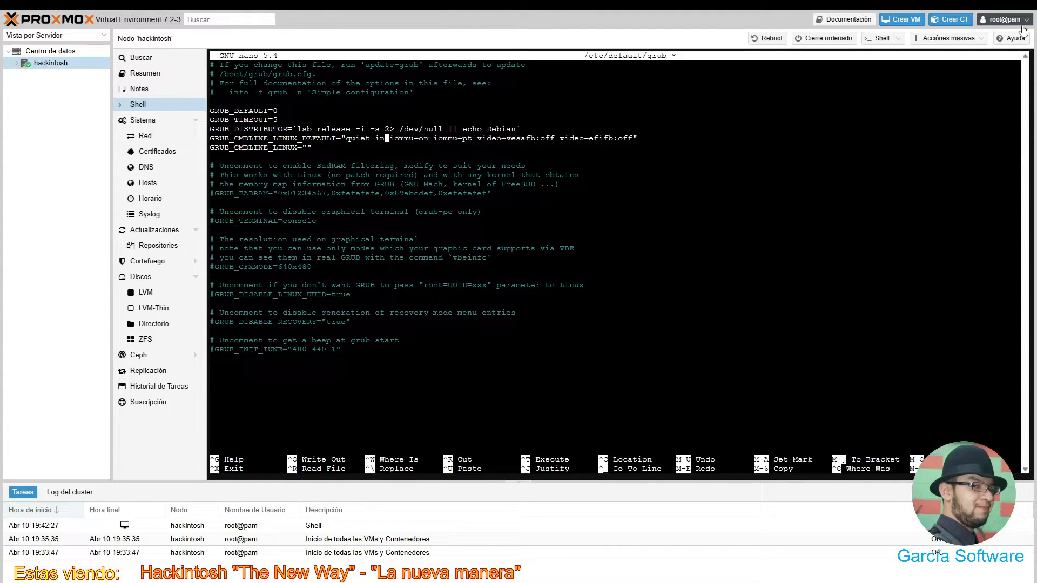
{"action": "key", "text": "Right"}
{"action": "key", "text": "Right"}
{"action": "key", "text": "Right"}
{"action": "key", "text": "Right"}
{"action": "key", "text": "Right"}
{"action": "key", "text": "Right"}
{"action": "key", "text": "Right"}
{"action": "key", "text": "Right"}
{"action": "key", "text": "Right"}
{"action": "key", "text": "Right"}
{"action": "key", "text": "Right"}
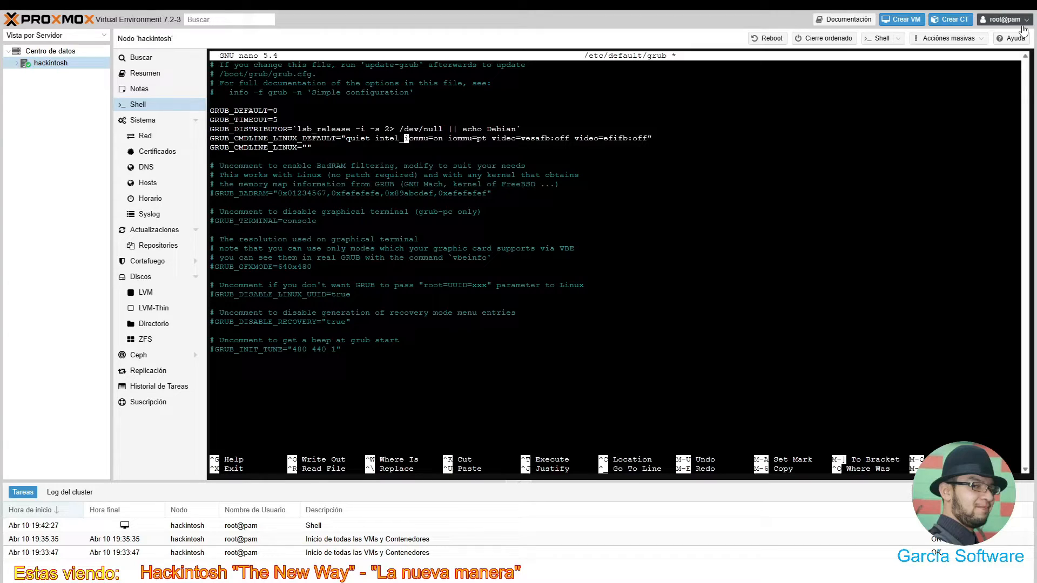
{"action": "key", "text": "Left"}
{"action": "key", "text": "Left"}
{"action": "key", "text": "Left"}
{"action": "key", "text": "Left"}
{"action": "key", "text": "Left"}
{"action": "key", "text": "Left"}
{"action": "key", "text": "Left"}
{"action": "key", "text": "Left"}
{"action": "key", "text": "Left"}
{"action": "key", "text": "Left"}
{"action": "key", "text": "Left"}
{"action": "key", "text": "BackSpace"}
{"action": "key", "text": "BackSpace"}
{"action": "key", "text": "BackSpace"}
{"action": "key", "text": "BackSpace"}
{"action": "key", "text": "BackSpace"}
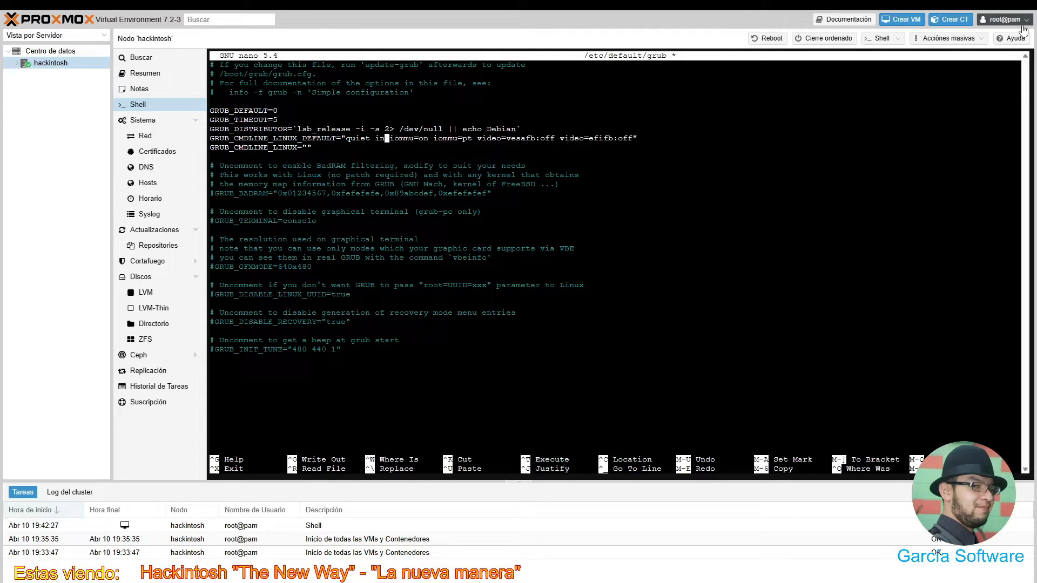
{"action": "type", "text": "md"}
{"action": "key", "text": "Right"}
{"action": "key", "text": "Right"}
{"action": "key", "text": "Right"}
{"action": "key", "text": "Right"}
{"action": "key", "text": "Right"}
{"action": "key", "text": "Right"}
{"action": "key", "text": "Right"}
{"action": "key", "text": "Right"}
{"action": "key", "text": "Right"}
{"action": "key", "text": "Right"}
{"action": "key", "text": "Right"}
{"action": "key", "text": "Right"}
{"action": "key", "text": "Right"}
{"action": "key", "text": "Right"}
{"action": "key", "text": "Right"}
{"action": "key", "text": "Right"}
{"action": "key", "text": "Right"}
{"action": "key", "text": "Right"}
{"action": "key", "text": "Right"}
{"action": "key", "text": "Right"}
{"action": "key", "text": "Right"}
{"action": "key", "text": "Right"}
{"action": "key", "text": "Right"}
{"action": "key", "text": "Right"}
{"action": "key", "text": "Right"}
{"action": "key", "text": "Right"}
{"action": "key", "text": "Right"}
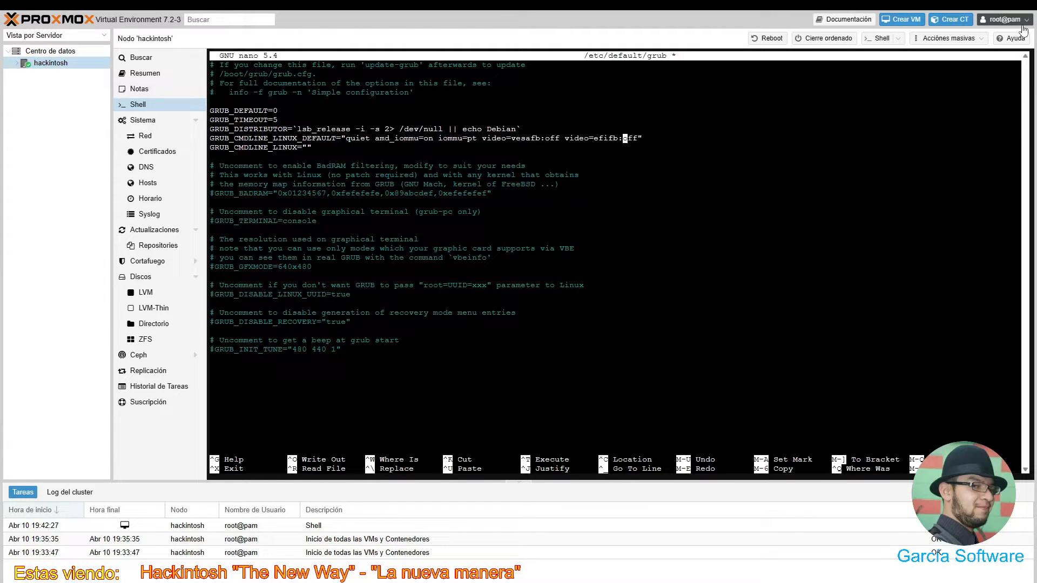
{"action": "mouse_move", "coordinate": [1024, 5]}
{"action": "key", "text": "ctrl+x"}
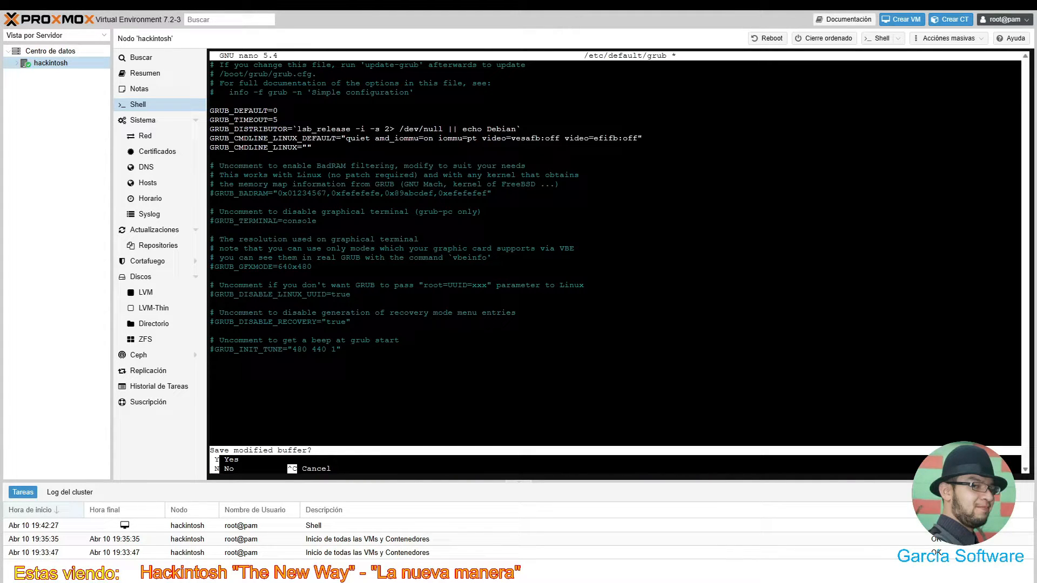
- Save /etc/default/grub and regenerate the GRUB configuration with update-grub
{"action": "key", "text": "y"}
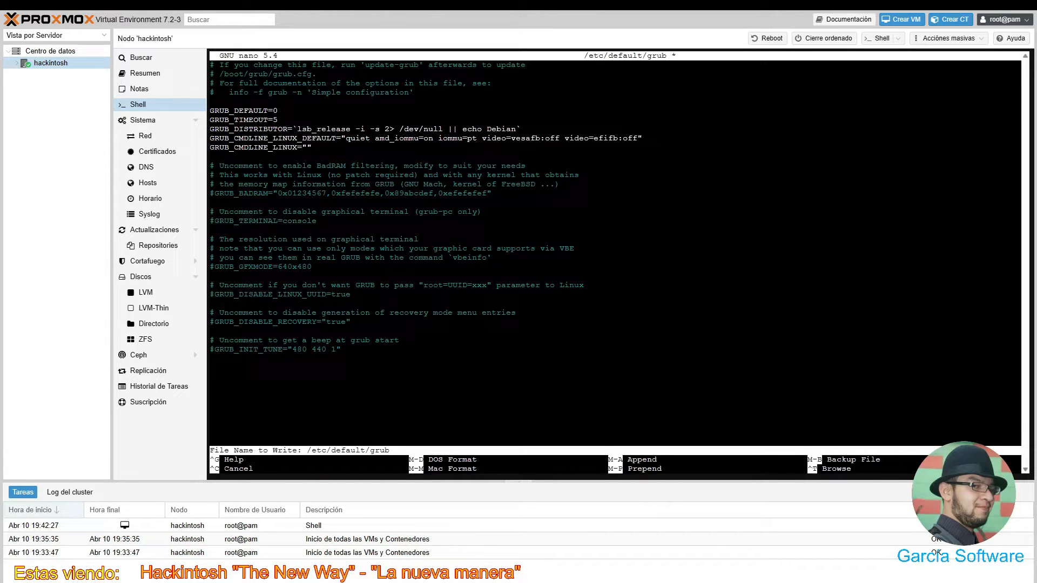
{"action": "key", "text": "Return"}
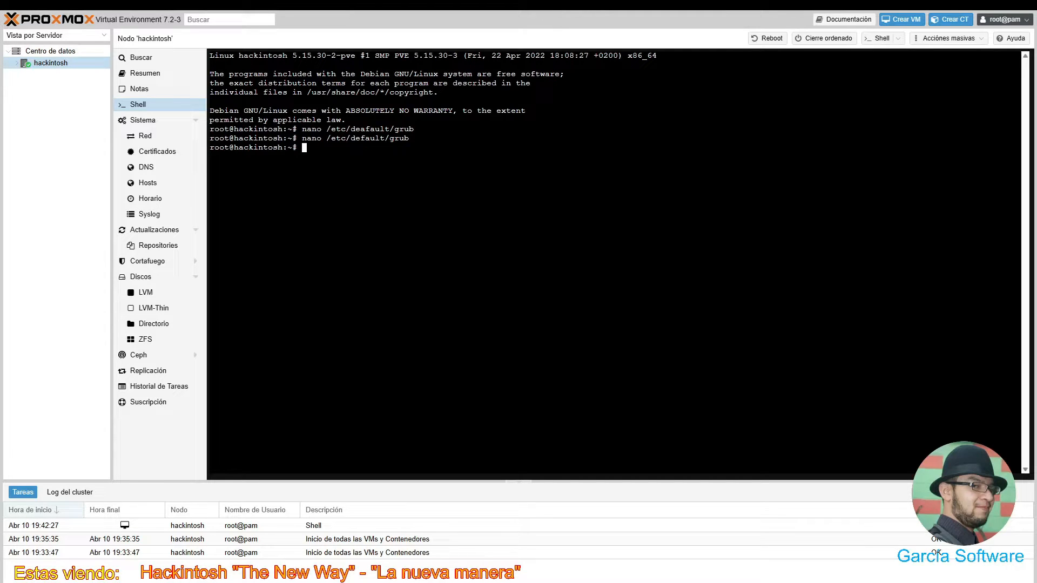
{"action": "type", "text": "update-grub"}
{"action": "key", "text": "Return"}
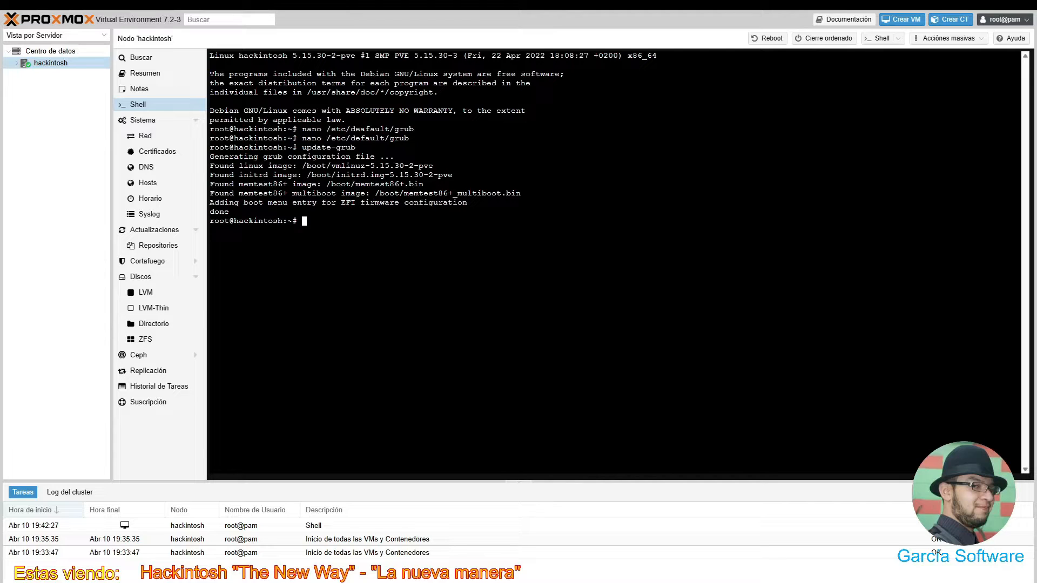
- Reboot the hackintosh node with the reboot command
{"action": "type", "text": "reboot"}
{"action": "key", "text": "Return"}
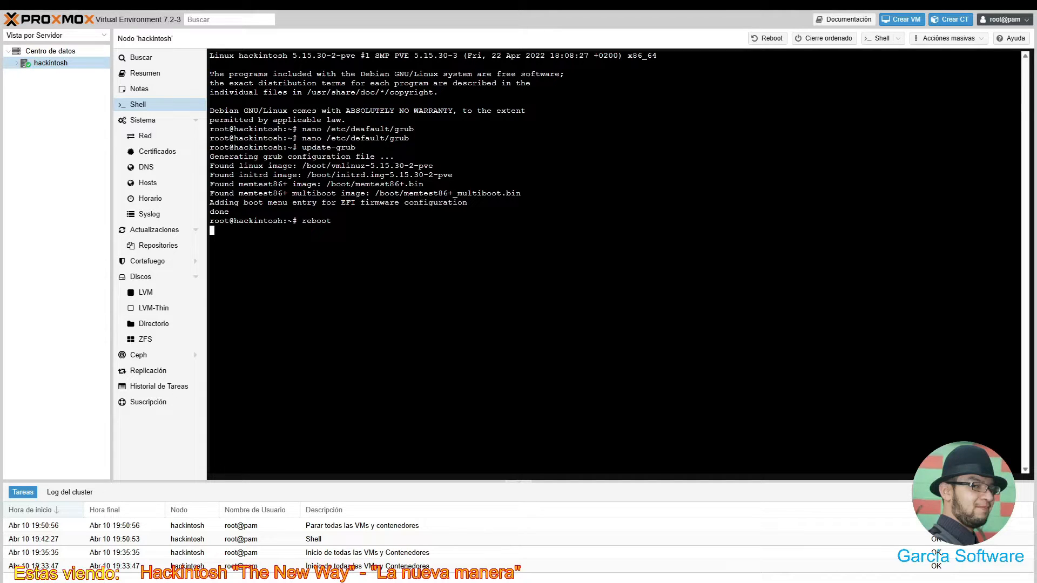
{"action": "mouse_move", "coordinate": [34, 38]}
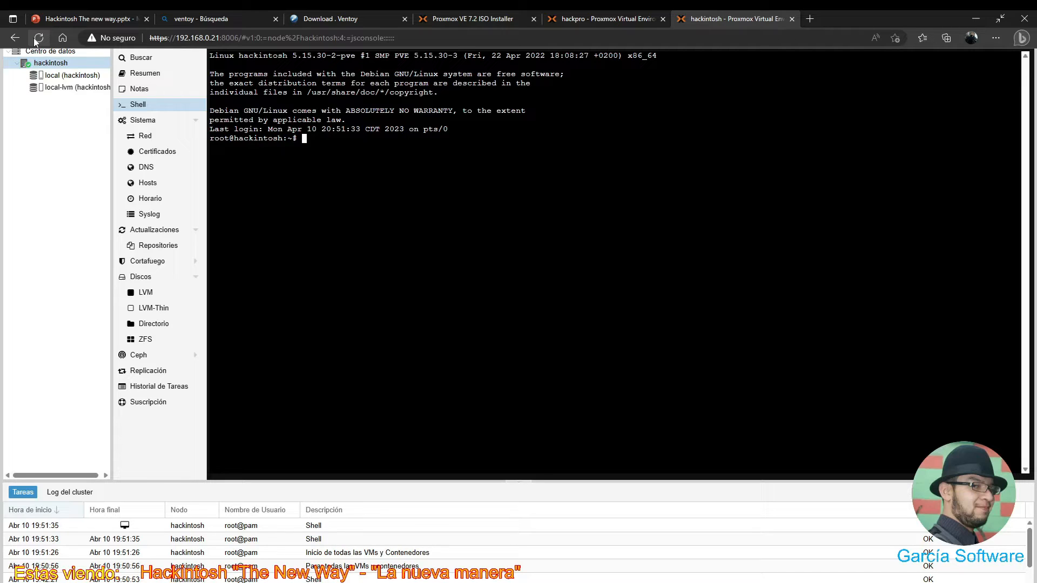
- Start typing the dmesg command at the fresh root prompt after reboot
{"action": "type", "text": "dmesg |"}
{"action": "key", "text": "BackSpace"}
- Run dmesg | grep -e DMAR -e IOMMU, then enter the nano command for /etc/modules
{"action": "type", "text": ">"}
{"action": "key", "text": "BackSpace"}
{"action": "type", "text": "| grep"}
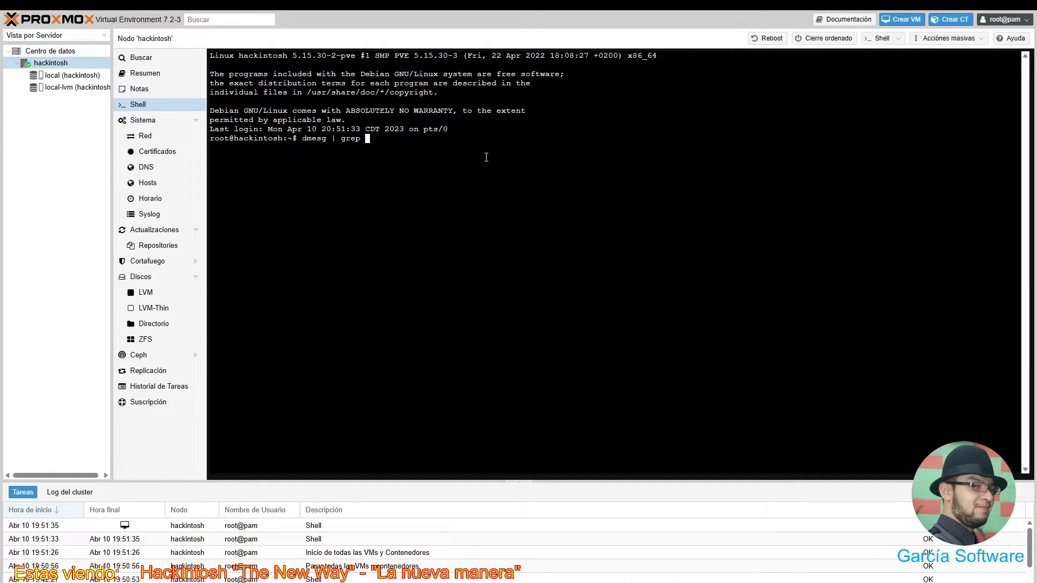
{"action": "type", "text": " -e DMAR ."}
{"action": "key", "text": "BackSpace"}
{"action": "type", "text": "-e IOMMU"}
{"action": "key", "text": "BackSpace"}
{"action": "type", "text": "U"}
{"action": "key", "text": "Return"}
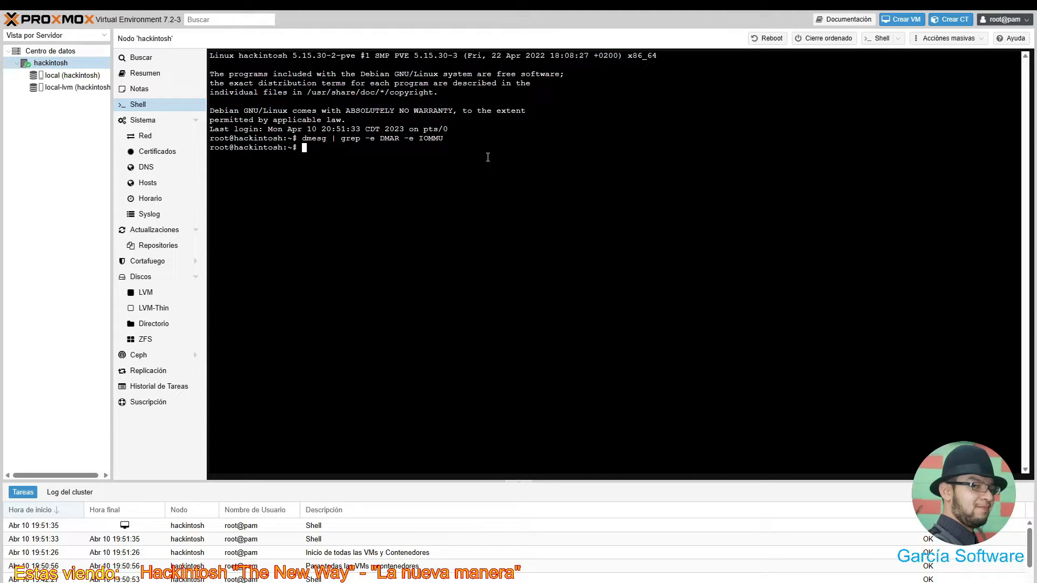
{"action": "type", "text": "nano"}
{"action": "type", "text": " /"}
{"action": "type", "text": "ec"}
{"action": "type", "text": "c"}
{"action": "type", "text": "/modu"}
{"action": "type", "text": "les"}
- Add vfio, vfio_iommu_type1, vfio_pci and vfio_virqfd on separate lines of /etc/modules
{"action": "key", "text": "Return"}
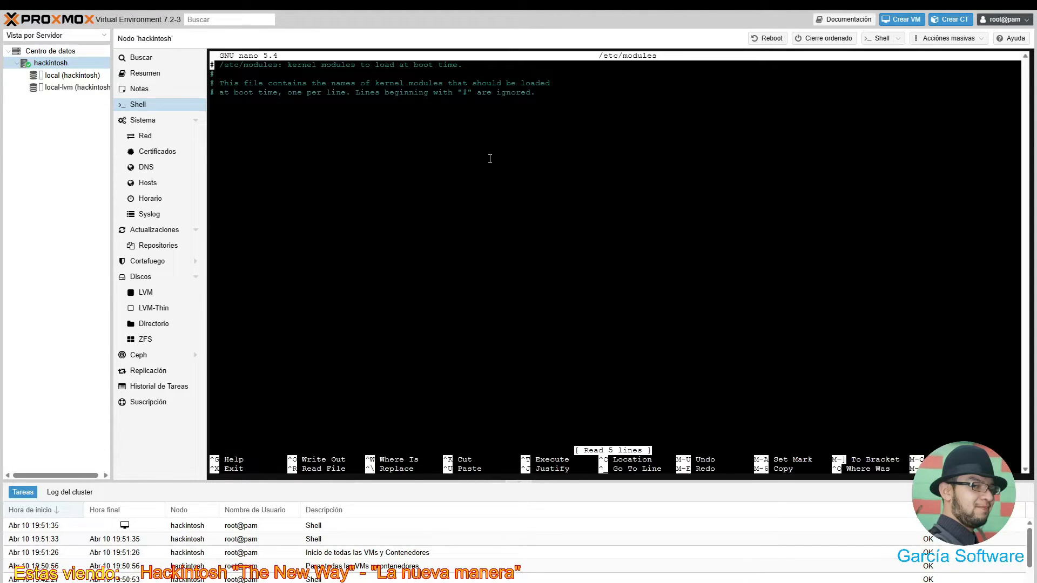
{"action": "key", "text": "Down"}
{"action": "key", "text": "Down"}
{"action": "key", "text": "Down"}
{"action": "key", "text": "Down"}
{"action": "key", "text": "Down"}
{"action": "type", "text": "vfio"}
{"action": "key", "text": "Return"}
{"action": "type", "text": "vfio_iommu_type1"}
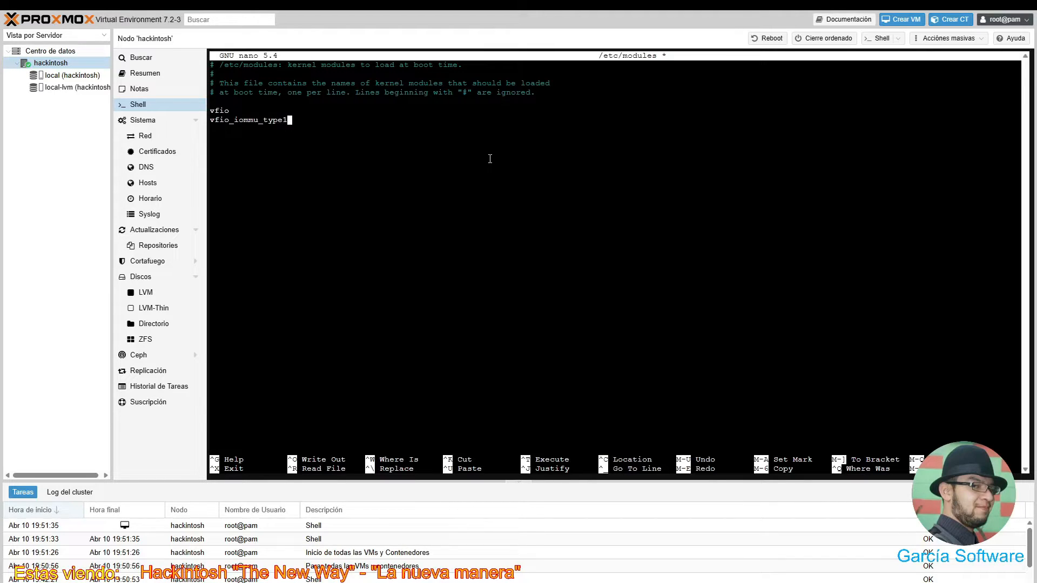
{"action": "key", "text": "Return"}
{"action": "type", "text": "vf"}
{"action": "type", "text": "1"}
{"action": "key", "text": "BackSpace"}
{"action": "type", "text": "io_pci"}
{"action": "key", "text": "Return"}
{"action": "type", "text": "vfio_virqfd"}
- Save /etc/modules and exit nano
{"action": "key", "text": "ctrl+x"}
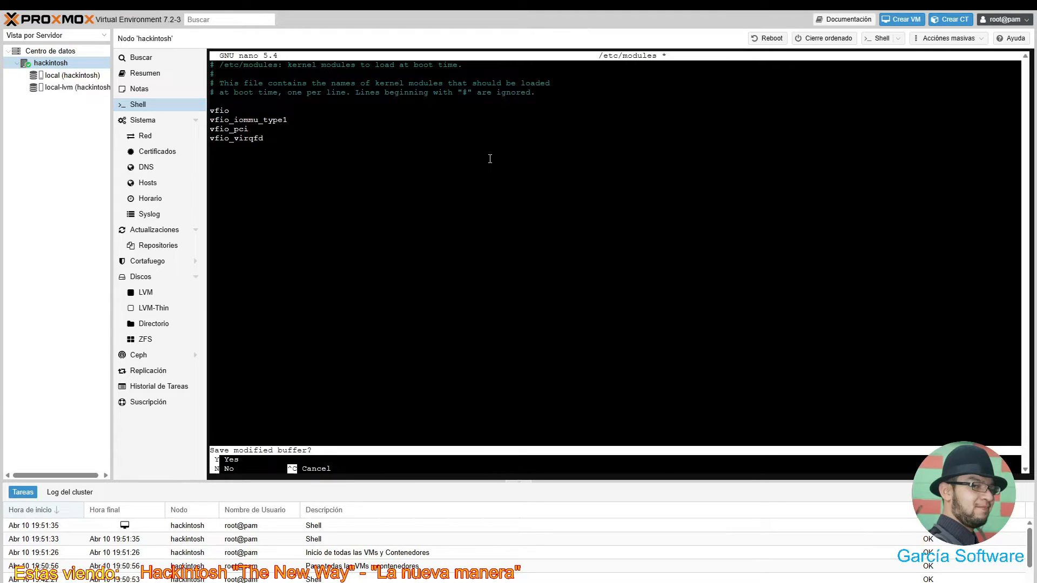
{"action": "key", "text": "y"}
{"action": "key", "text": "Return"}
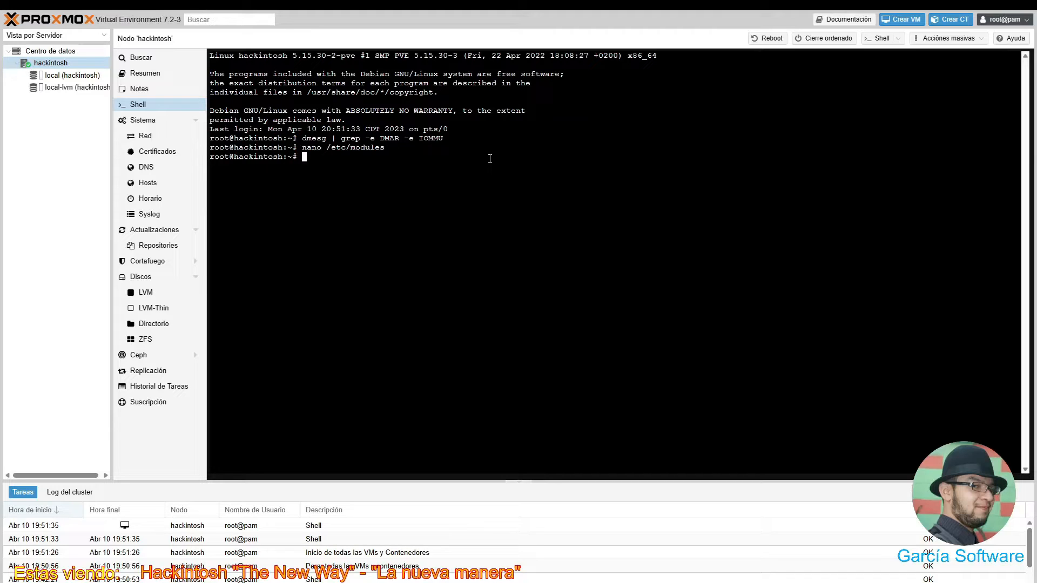
{"action": "type", "text": "dmesg"}
{"action": "key", "text": "ctrl+v"}
{"action": "key", "text": "BackSpace"}
{"action": "key", "text": "ctrl+shift+v"}
{"action": "key", "text": "Return"}
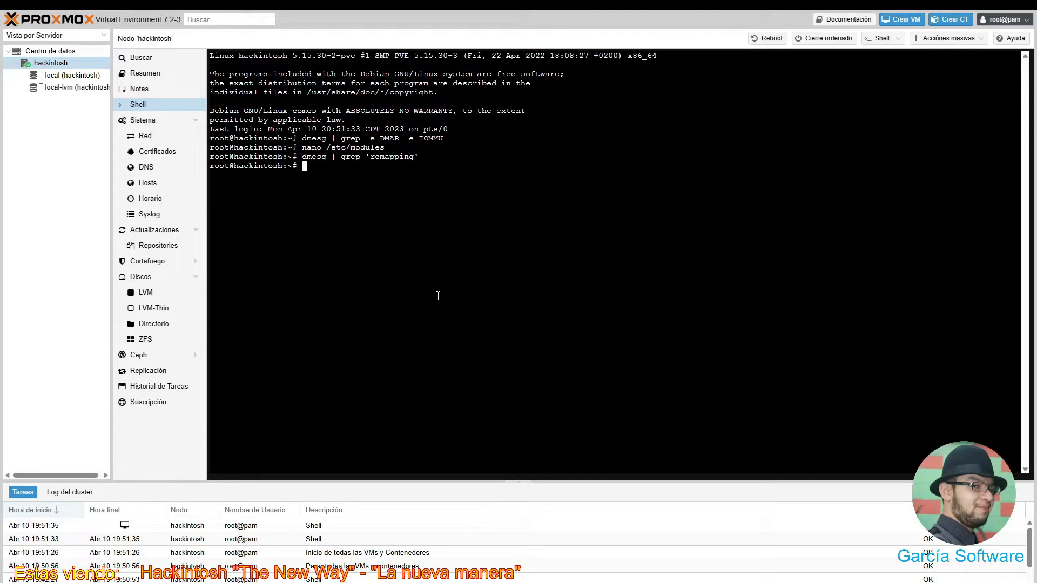
- Type echo "options vfio_iommu_type1 allow_unsafe_interrupts=1" in the shell, correcting the typos
{"action": "type", "text": "echo f"}
{"action": "key", "text": "BackSpace"}
{"action": "type", "text": "vfio_iommu_type1 allow"}
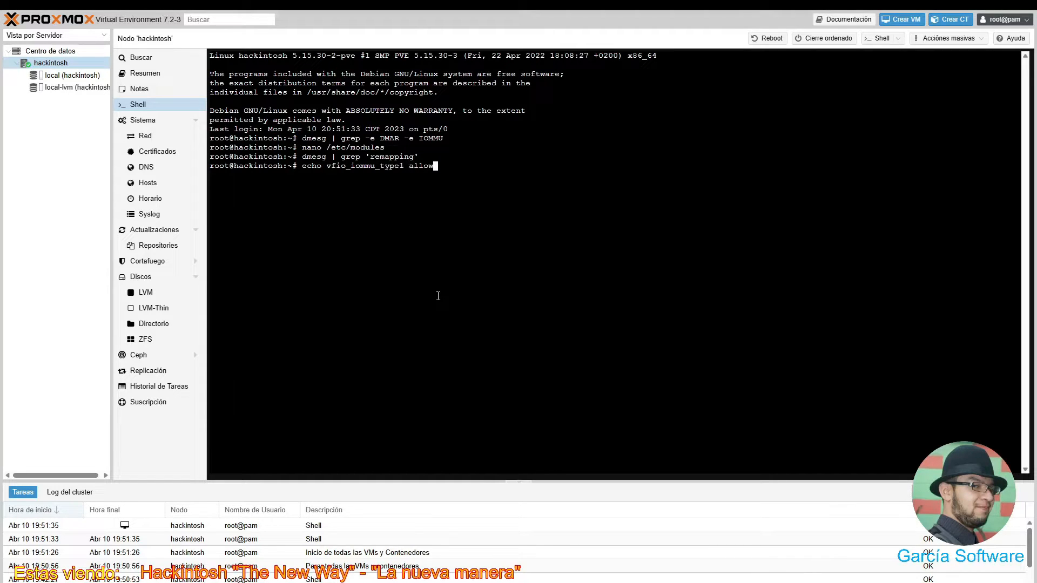
{"action": "type", "text": "_unsafe_interrupts=1\""}
{"action": "key", "text": "Left"}
{"action": "key", "text": "Left"}
{"action": "key", "text": "Left"}
{"action": "key", "text": "Left"}
{"action": "key", "text": "Left"}
{"action": "key", "text": "Left"}
{"action": "key", "text": "Left"}
{"action": "key", "text": "Left"}
{"action": "key", "text": "Left"}
{"action": "key", "text": "Left"}
{"action": "key", "text": "Left"}
{"action": "key", "text": "Left"}
{"action": "key", "text": "Left"}
{"action": "key", "text": "Left"}
{"action": "key", "text": "Left"}
{"action": "key", "text": "Left"}
{"action": "key", "text": "Left"}
{"action": "key", "text": "Left"}
{"action": "key", "text": "Left"}
{"action": "key", "text": "Left"}
{"action": "key", "text": "Left"}
{"action": "key", "text": "Left"}
{"action": "key", "text": "Left"}
{"action": "key", "text": "Left"}
{"action": "key", "text": "Left"}
{"action": "key", "text": "Left"}
{"action": "key", "text": "Left"}
{"action": "key", "text": "Left"}
{"action": "key", "text": "Left"}
{"action": "key", "text": "Left"}
{"action": "key", "text": "Left"}
{"action": "key", "text": "Left"}
{"action": "key", "text": "Left"}
{"action": "key", "text": "Left"}
{"action": "key", "text": "Left"}
{"action": "key", "text": "Left"}
{"action": "key", "text": "Left"}
{"action": "type", "text": "options"}
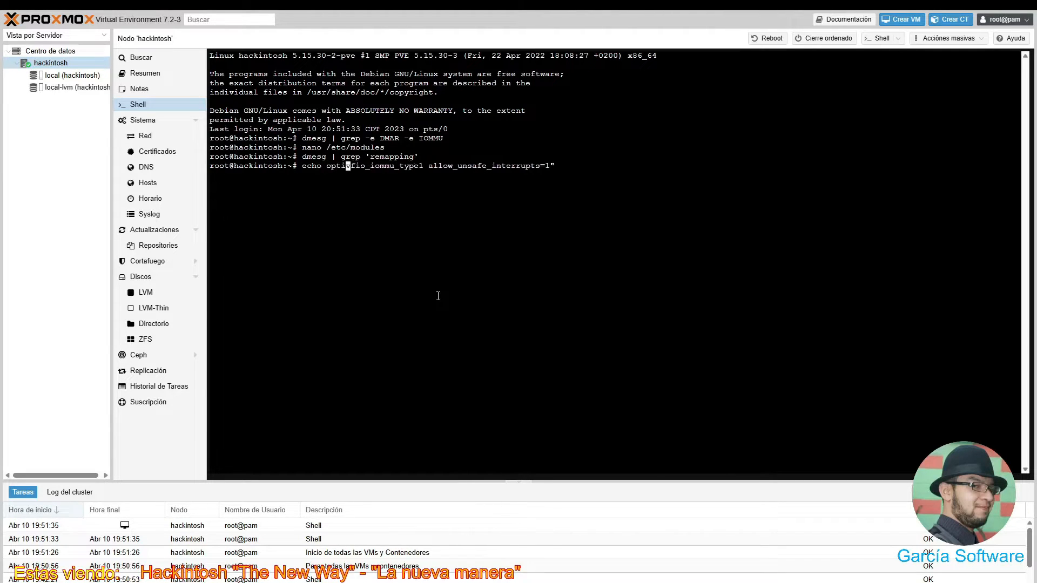
{"action": "key", "text": "Left"}
{"action": "key", "text": "Left"}
{"action": "key", "text": "Left"}
{"action": "key", "text": "Left"}
{"action": "key", "text": "Left"}
{"action": "key", "text": "Left"}
{"action": "key", "text": "Left"}
{"action": "key", "text": "Left"}
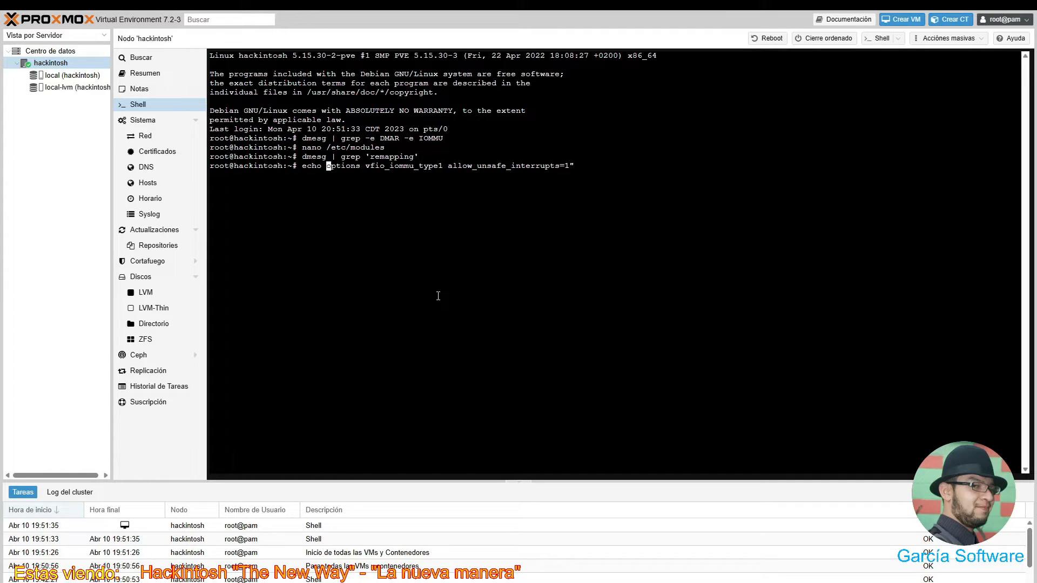
{"action": "type", "text": "\""}
{"action": "key", "text": "Right"}
{"action": "key", "text": "Right"}
{"action": "key", "text": "Right"}
{"action": "key", "text": "Right"}
{"action": "key", "text": "Right"}
{"action": "key", "text": "Right"}
{"action": "key", "text": "Right"}
{"action": "key", "text": "Right"}
{"action": "key", "text": "Right"}
{"action": "key", "text": "Right"}
{"action": "key", "text": "Right"}
{"action": "key", "text": "Right"}
{"action": "key", "text": "Right"}
{"action": "key", "text": "Right"}
{"action": "key", "text": "Right"}
{"action": "key", "text": "Right"}
{"action": "key", "text": "Right"}
{"action": "key", "text": "Right"}
{"action": "key", "text": "Right"}
{"action": "key", "text": "Right"}
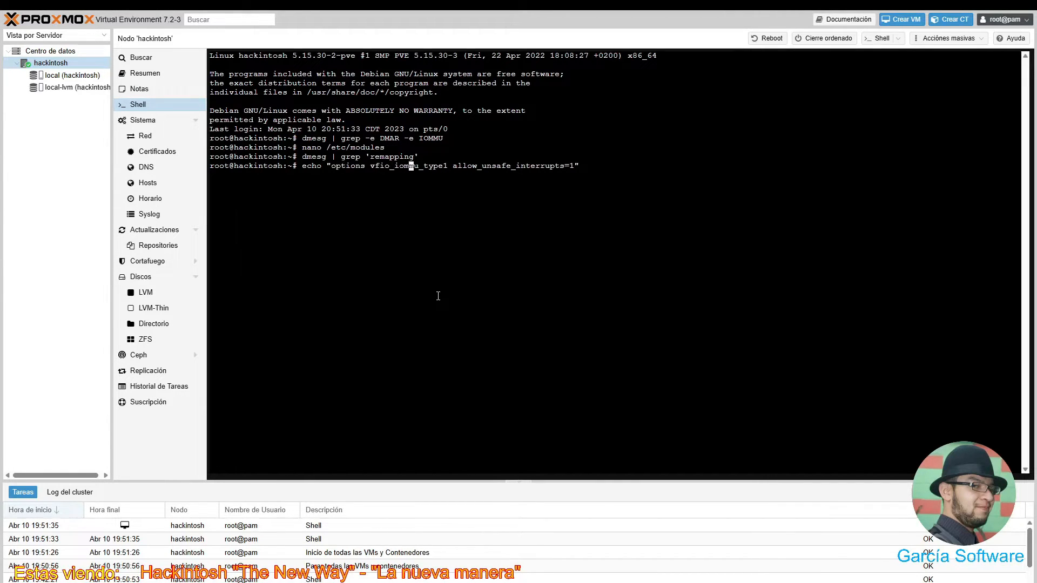
{"action": "key", "text": "Right"}
{"action": "key", "text": "Right"}
{"action": "key", "text": "Right"}
{"action": "key", "text": "Right"}
{"action": "key", "text": "Right"}
{"action": "key", "text": "Right"}
{"action": "key", "text": "Right"}
{"action": "key", "text": "Right"}
{"action": "key", "text": "Right"}
{"action": "key", "text": "Right"}
{"action": "key", "text": "Right"}
{"action": "key", "text": "Right"}
{"action": "key", "text": "Right"}
{"action": "key", "text": "Right"}
{"action": "key", "text": "Right"}
{"action": "key", "text": "Right"}
{"action": "key", "text": "Right"}
{"action": "key", "text": "Right"}
{"action": "key", "text": "Right"}
{"action": "key", "text": "Right"}
{"action": "key", "text": "Right"}
{"action": "type", "text": "°"}
{"action": "key", "text": "BackSpace"}
- Add the redirect > /etc/modprobe.d/iommu_unsafe_interrupts.conf to the end of the command
{"action": "type", "text": "> /etc/"}
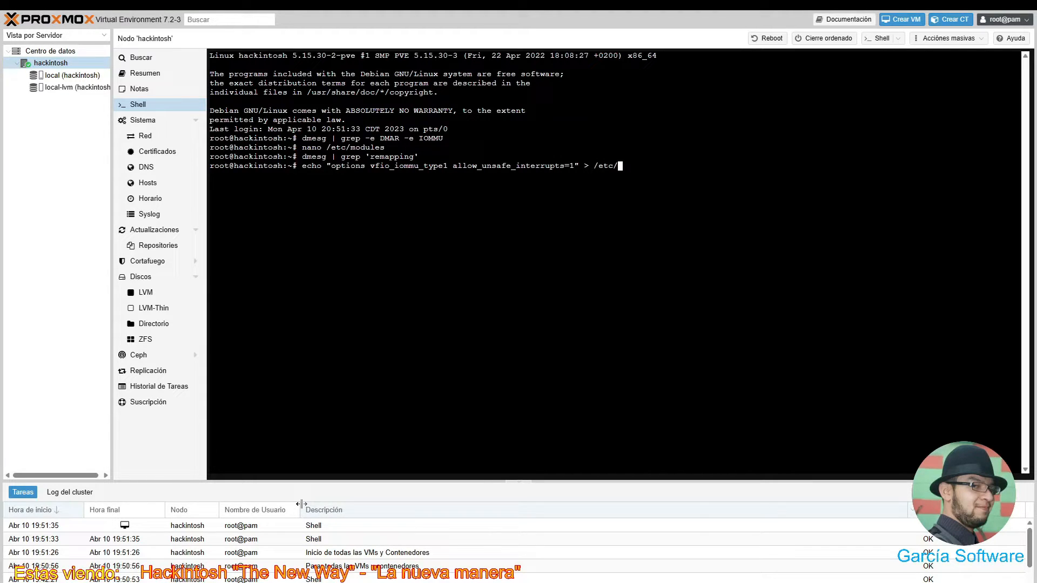
{"action": "type", "text": "modprobe.d/iommu_unsafe"}
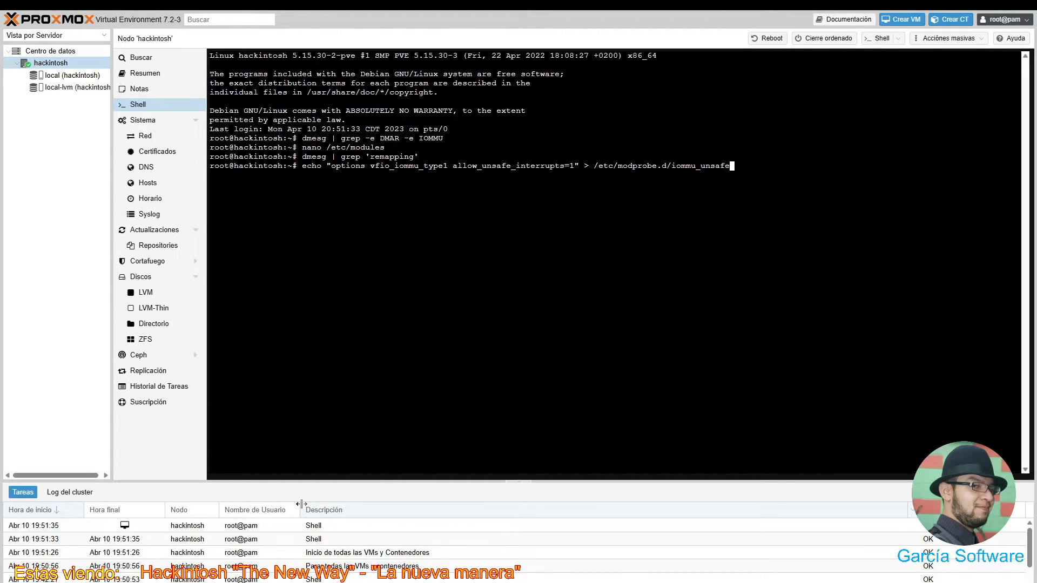
{"action": "type", "text": "_interrupts.conf"}
- Run the echo command, writing the allow_unsafe_interrupts=1 option to iommu_unsafe_interrupts.conf
{"action": "key", "text": "Return"}
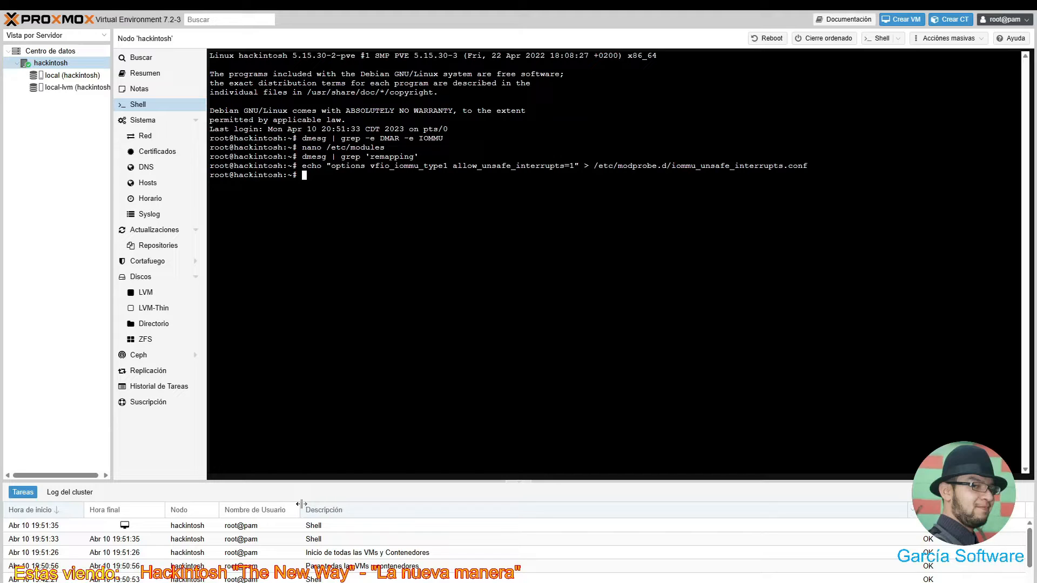
{"action": "double_click", "coordinate": [575, 208]}
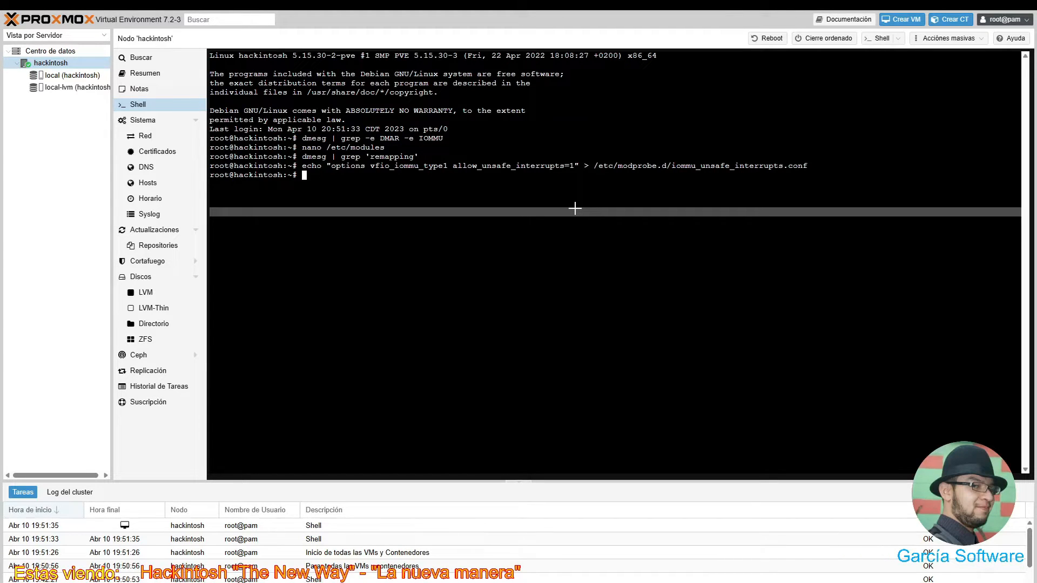
- Run proxmox-boot-tool kernel list to see 5.15.30-2-pve as the automatically selected kernel
{"action": "type", "text": "pro"}
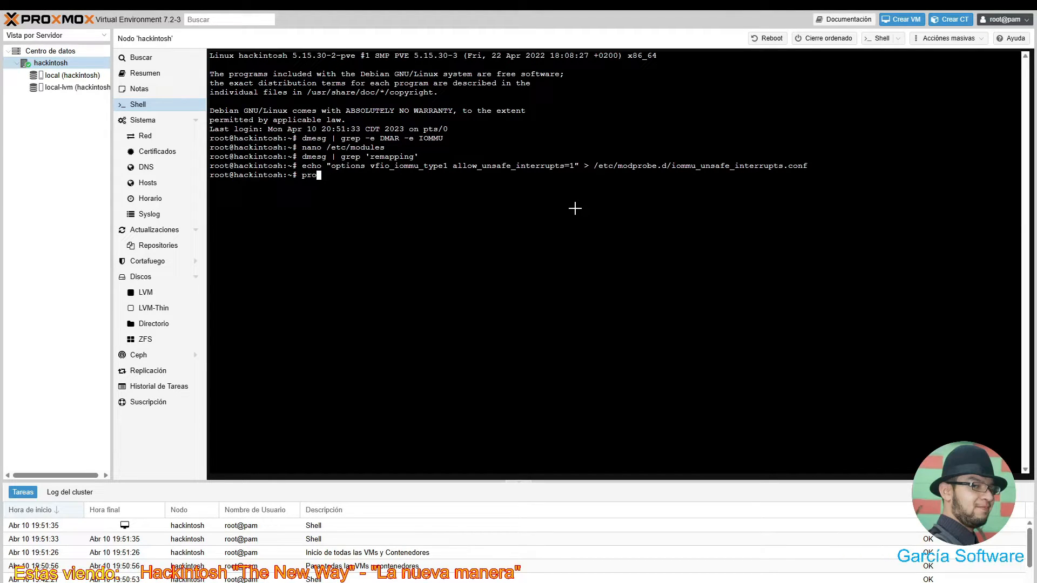
{"action": "type", "text": "xmox-boot-tool kernel list"}
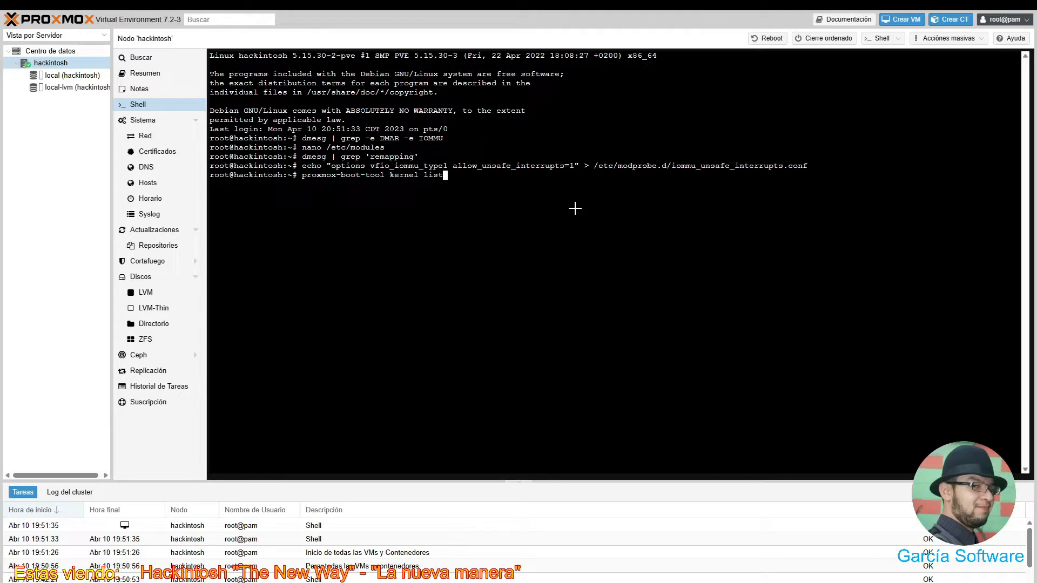
{"action": "key", "text": "Return"}
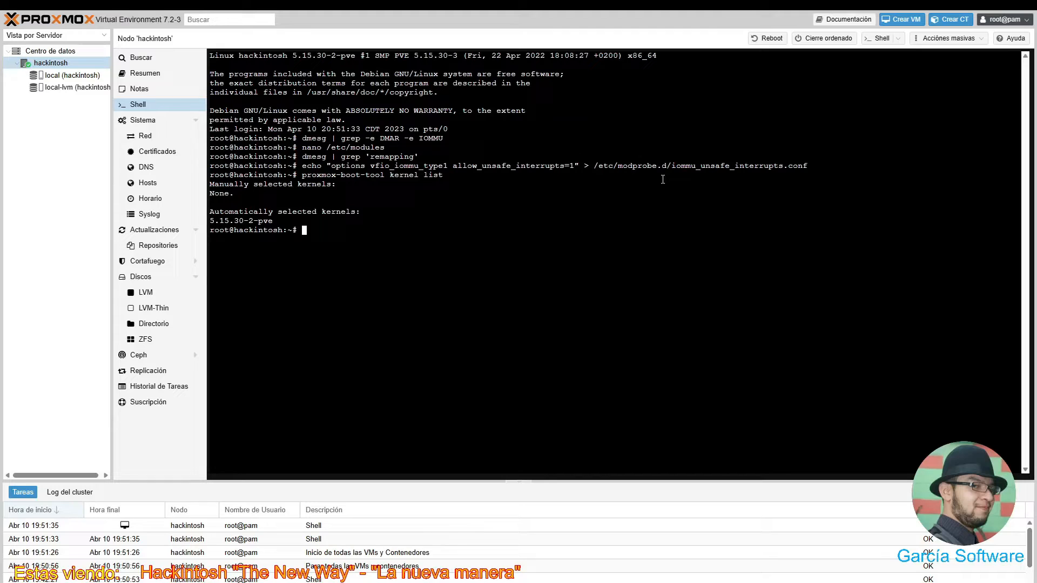
- Run apt update (enterprise repo fails with 401), then type apt install pve-kernel-5.15.53-1
{"action": "type", "text": "apt update"}
{"action": "key", "text": "Return"}
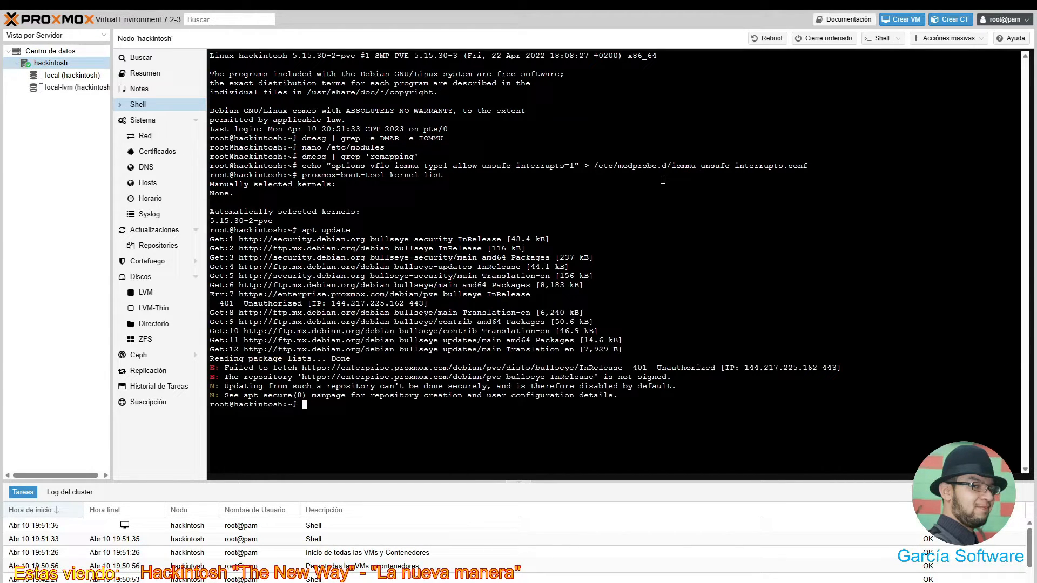
{"action": "type", "text": "apt"}
{"action": "type", "text": "install pve-kernel-5.15.53-1"}
- Try installing pve-kernel-5.15.53-1-pve, which isn't found, then type nano /etc/apt/sources.list
{"action": "type", "text": "-pve"}
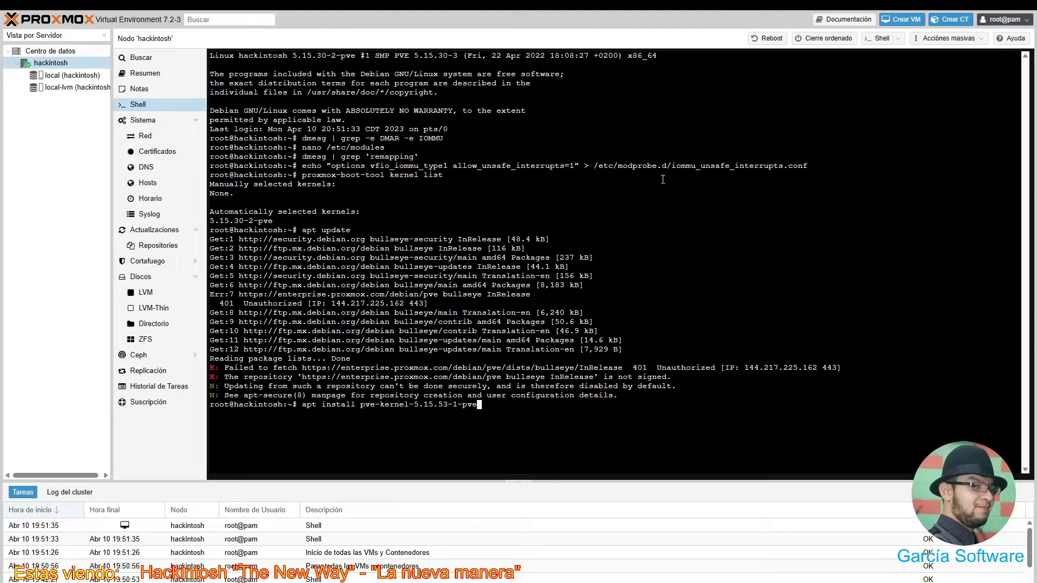
{"action": "key", "text": "Return"}
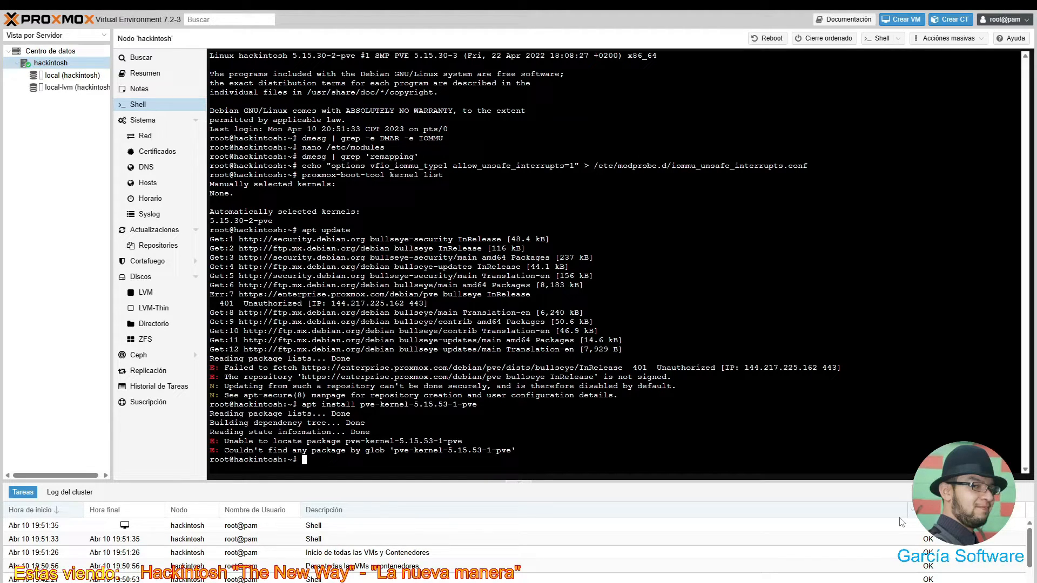
{"action": "type", "text": "nano /etc/apt/sources.list"}
- Open sources.list in nano and add a '#repo sin suscripcion' comment line above the security section
{"action": "key", "text": "Return"}
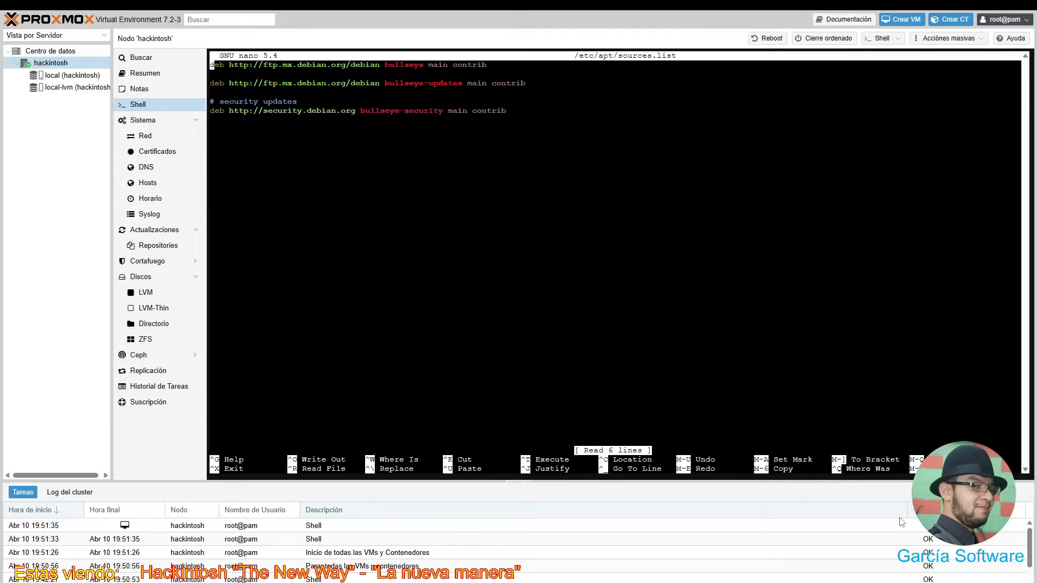
{"action": "key", "text": "Down"}
{"action": "key", "text": "Down"}
{"action": "key", "text": "Down"}
{"action": "key", "text": "Down"}
{"action": "key", "text": "Down"}
{"action": "key", "text": "Up"}
{"action": "key", "text": "Up"}
{"action": "key", "text": "Return"}
{"action": "key", "text": "Return"}
{"action": "key", "text": "Up"}
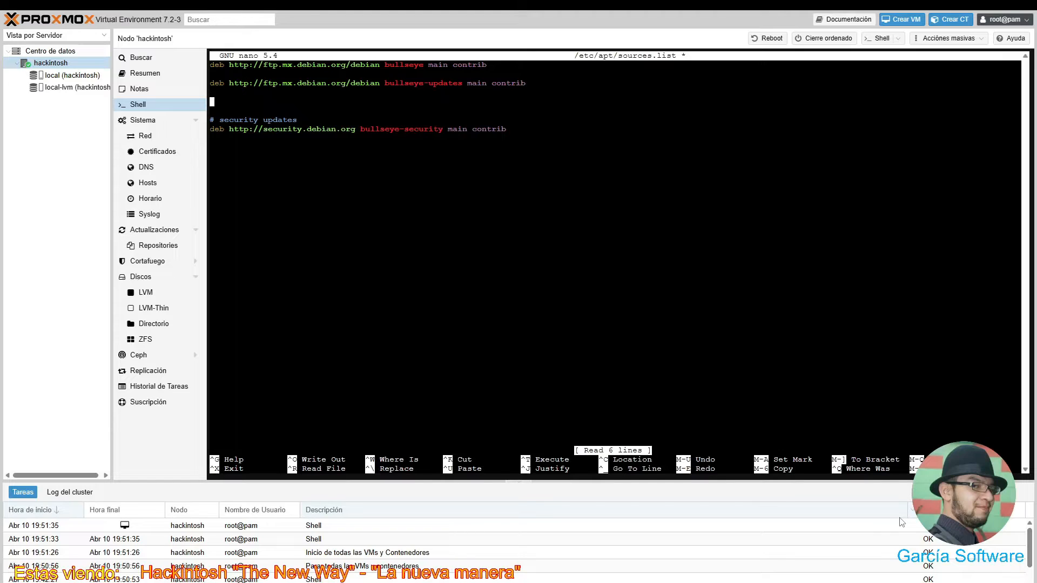
{"action": "type", "text": "#"}
{"action": "type", "text": "se"}
{"action": "key", "text": "BackSpace"}
{"action": "key", "text": "BackSpace"}
{"action": "type", "text": "reo sin "}
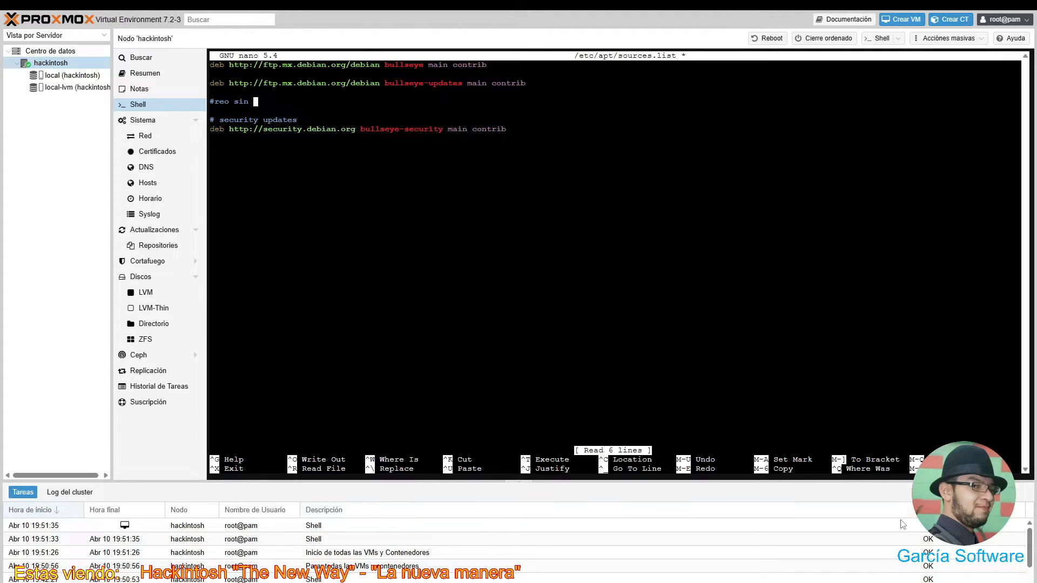
{"action": "type", "text": "suscri"}
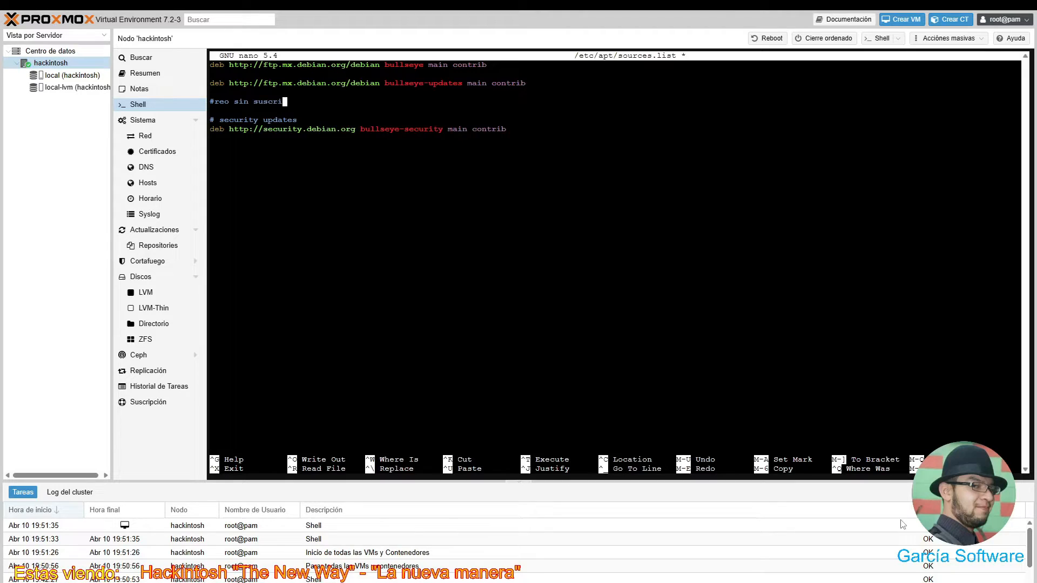
{"action": "type", "text": "pcion"}
{"action": "key", "text": "Return"}
{"action": "key", "text": "Up"}
{"action": "key", "text": "Right"}
{"action": "key", "text": "Right"}
{"action": "key", "text": "Right"}
{"action": "type", "text": "p"}
{"action": "key", "text": "Down"}
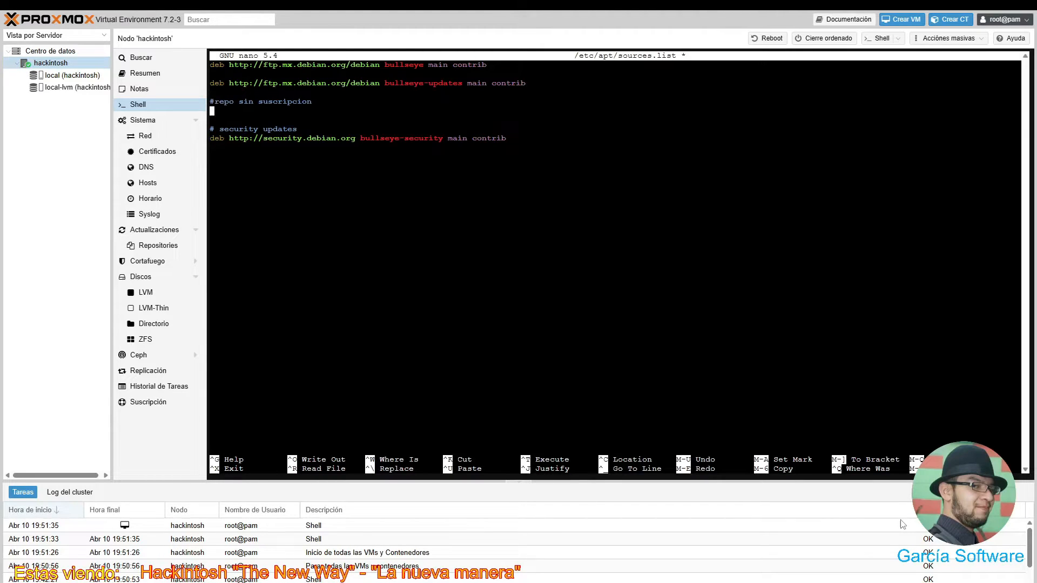
{"action": "type", "text": "deb []"}
{"action": "key", "text": "Left"}
{"action": "type", "text": "trusted=yes"}
{"action": "key", "text": "Down"}
{"action": "key", "text": "Left"}
{"action": "type", "text": "http://"}
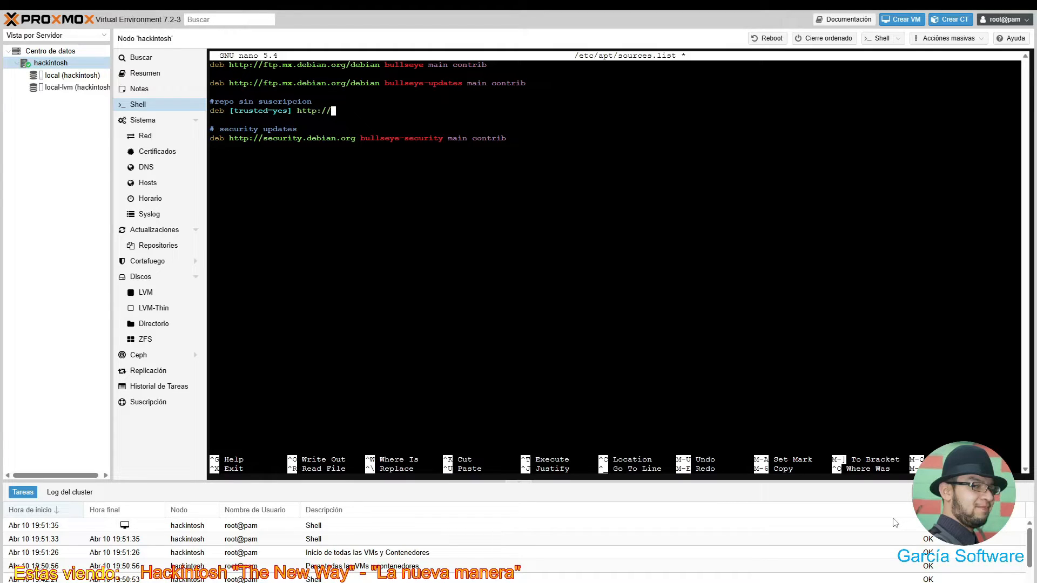
{"action": "type", "text": "download.proxmox.com/debi"}
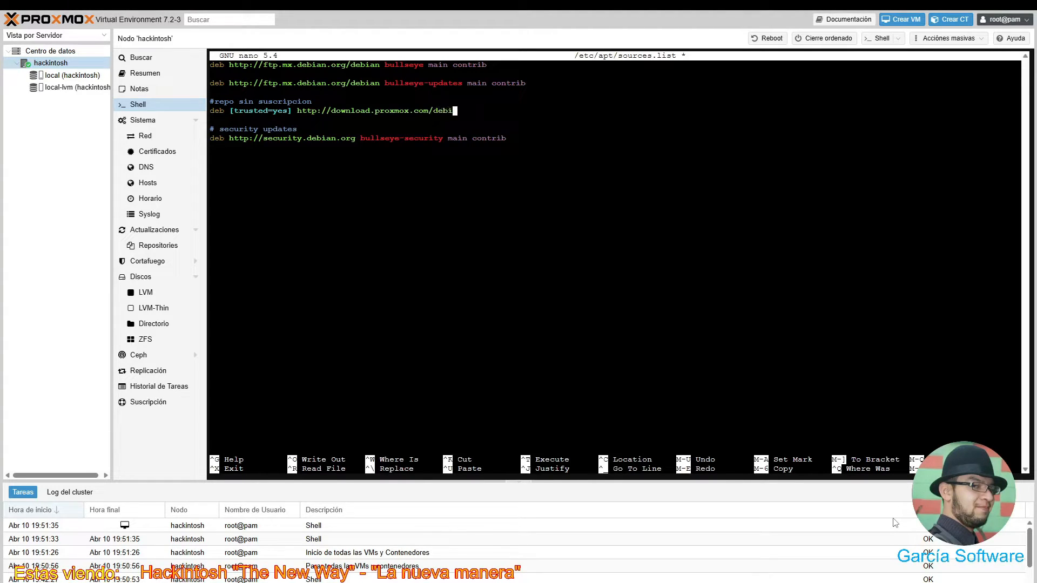
{"action": "type", "text": "an/pve"}
{"action": "type", "text": "bullseye pve-no-"}
{"action": "type", "text": "s"}
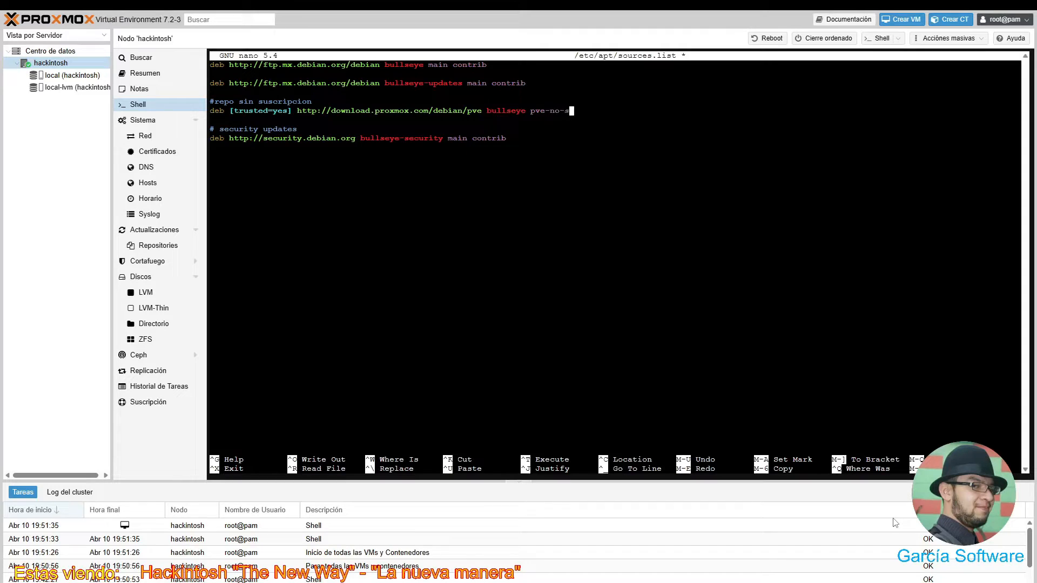
{"action": "type", "text": "uscription"}
- Save the changes to /etc/apt/sources.list and exit nano
{"action": "key", "text": "ctrl+x"}
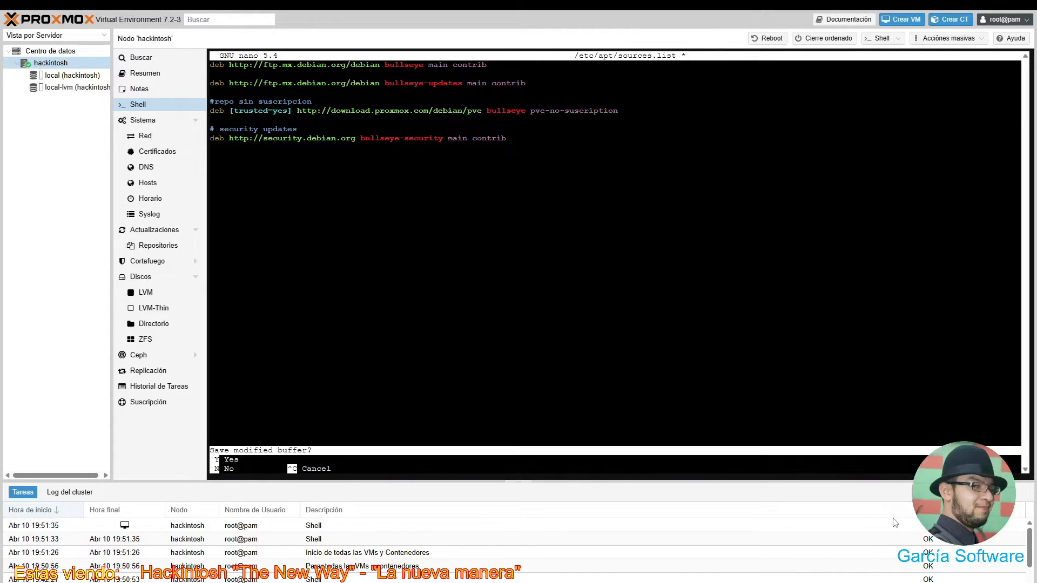
{"action": "key", "text": "y"}
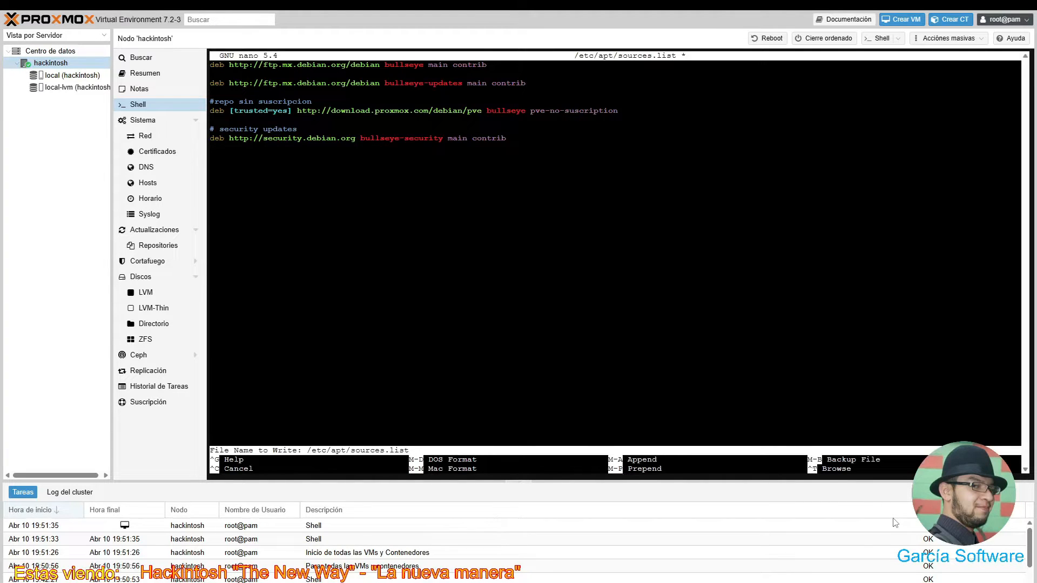
{"action": "key", "text": "Return"}
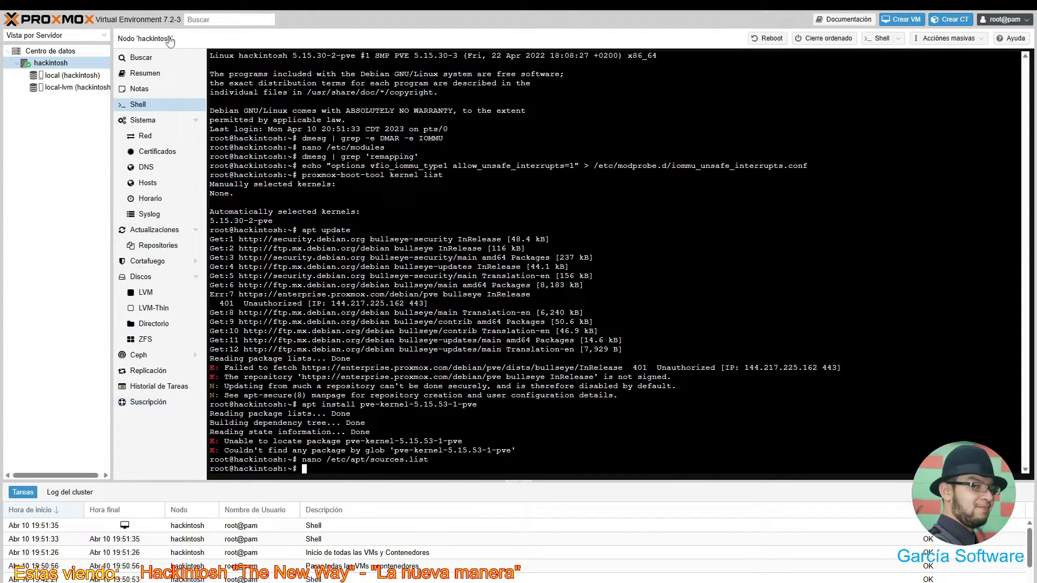
- Disable the enterprise.proxmox.com pve-enterprise repository on the Repositorios page
{"action": "left_click", "coordinate": [153, 248]}
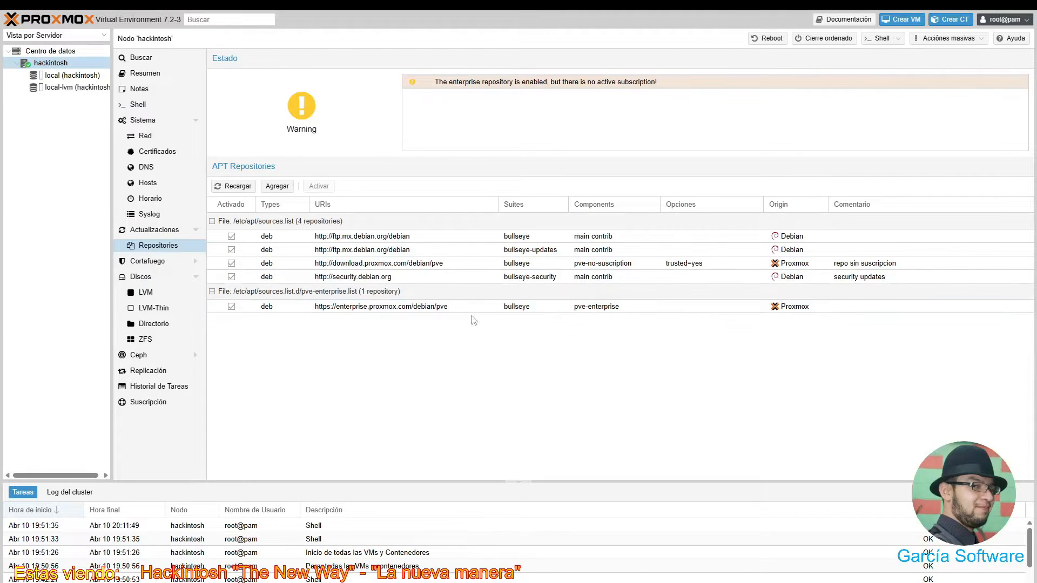
{"action": "right_click", "coordinate": [360, 312]}
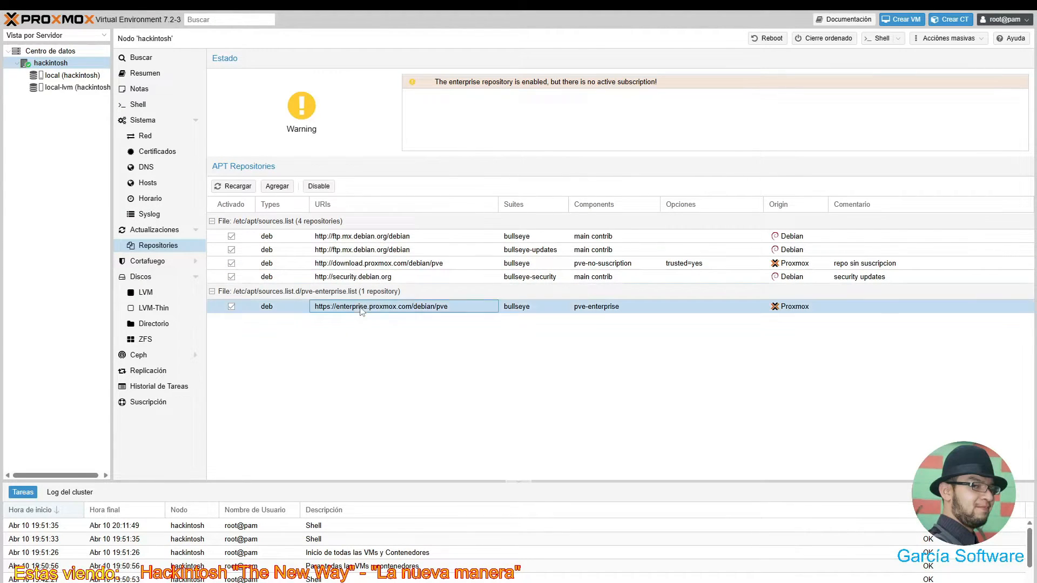
{"action": "left_click", "coordinate": [380, 339]}
{"action": "left_click", "coordinate": [318, 187]}
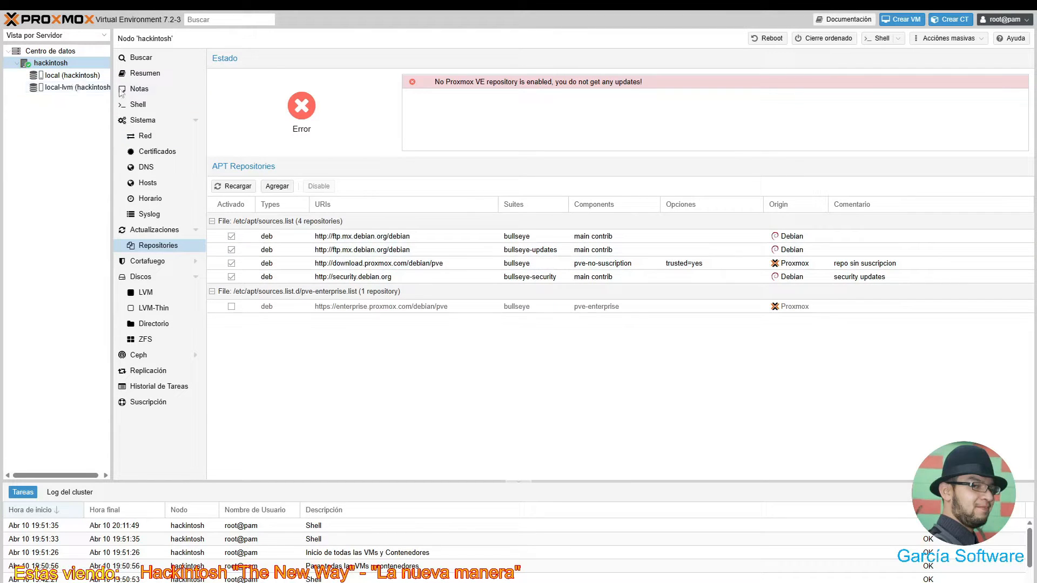
- Run 'apt update & apt upgrade' in the node's Shell to start downloading the 94 upgrades
{"action": "left_click", "coordinate": [137, 107]}
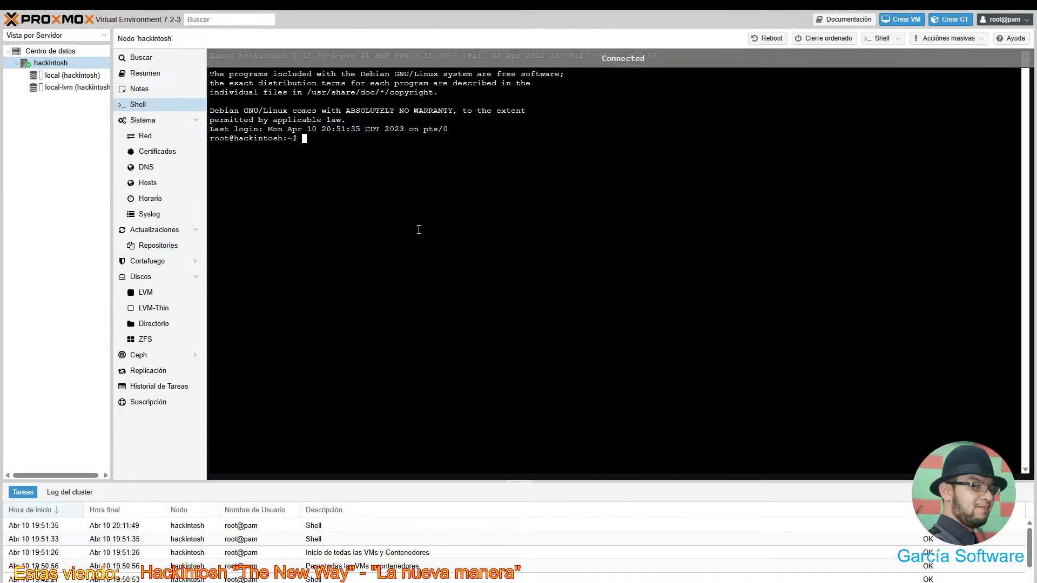
{"action": "type", "text": "ap"}
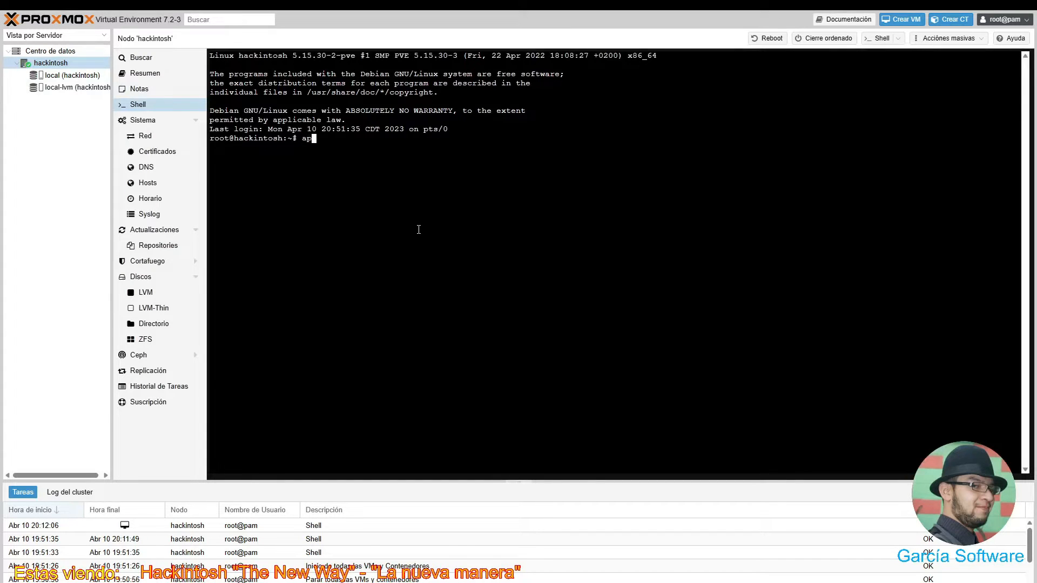
{"action": "type", "text": "t update & apt upgrade"}
{"action": "key", "text": "Return"}
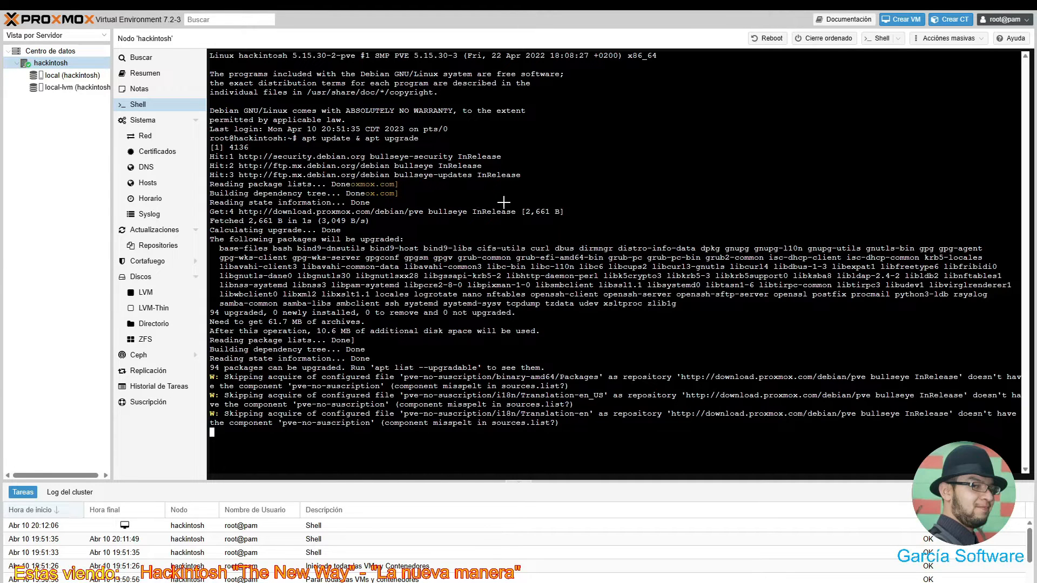
{"action": "mouse_move", "coordinate": [719, 18]}
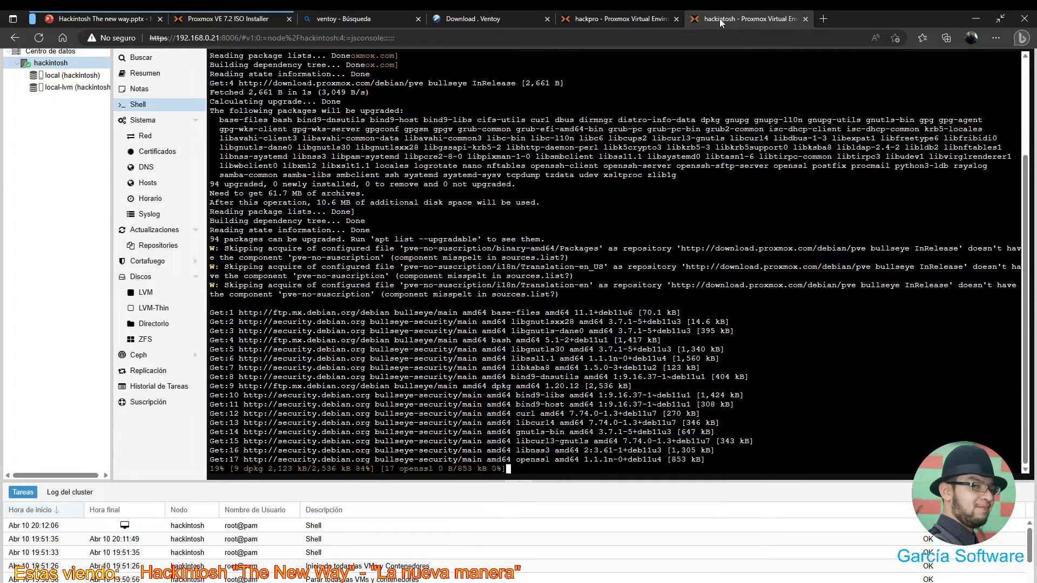
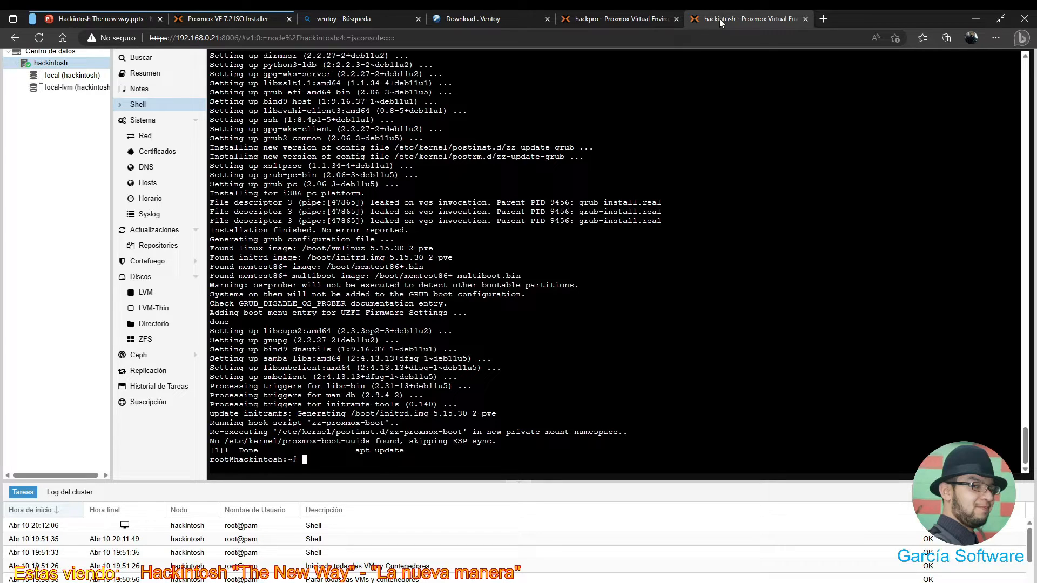
- Try installing pve-kernel-5.15.53 with apt install; apt reports the package cannot be located
{"action": "type", "text": "ap"}
{"action": "key", "text": "BackSpace"}
{"action": "type", "text": "pt install pve-kernel-5.15.53"}
{"action": "type", "text": "-1-pve"}
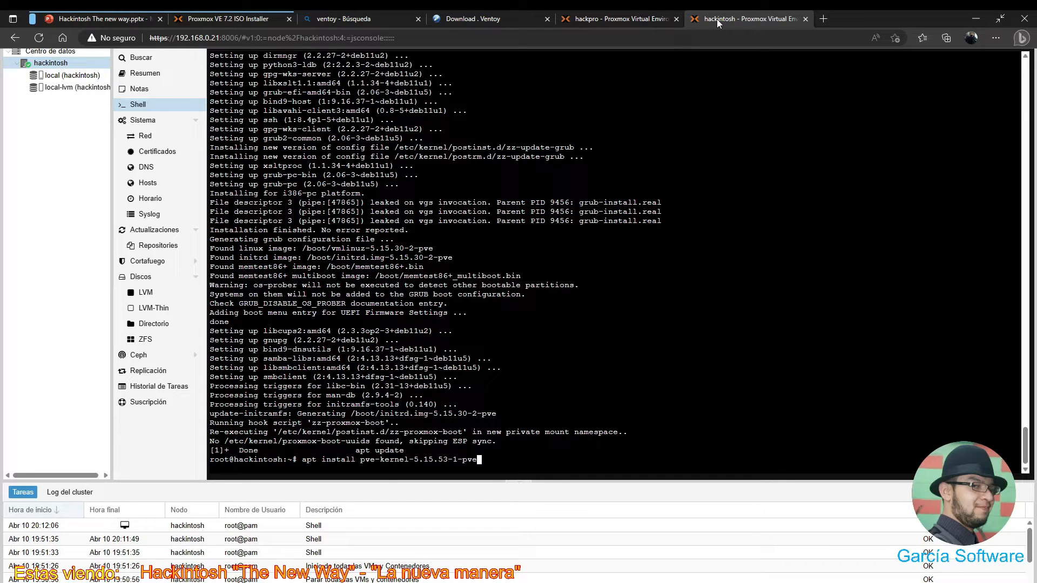
{"action": "key", "text": "Return"}
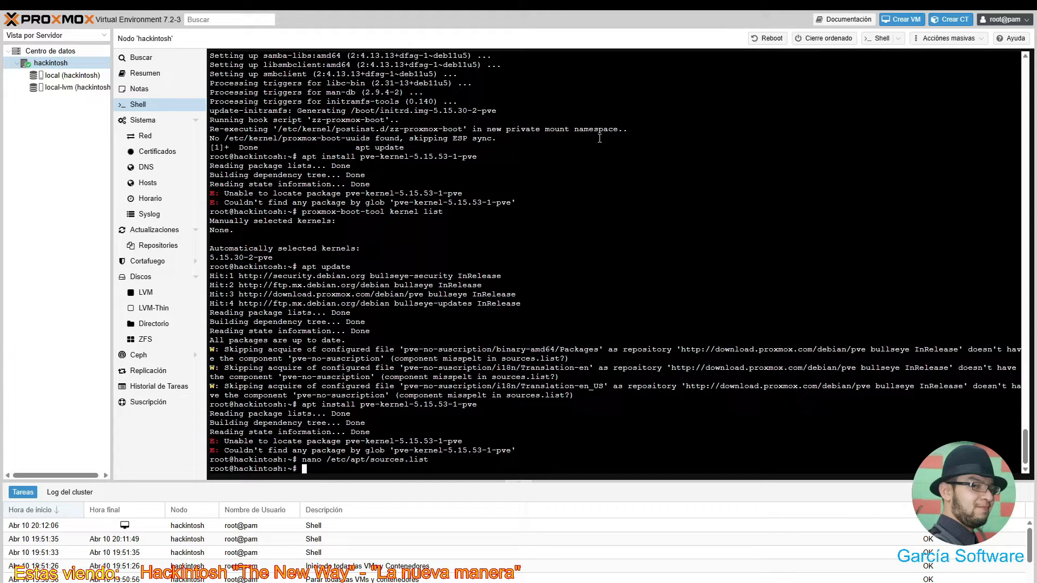
- Reopen /etc/apt/sources.list in nano and respell pve-no-suscription as pve-no-susbcription
{"action": "key", "text": "Up"}
{"action": "key", "text": "Return"}
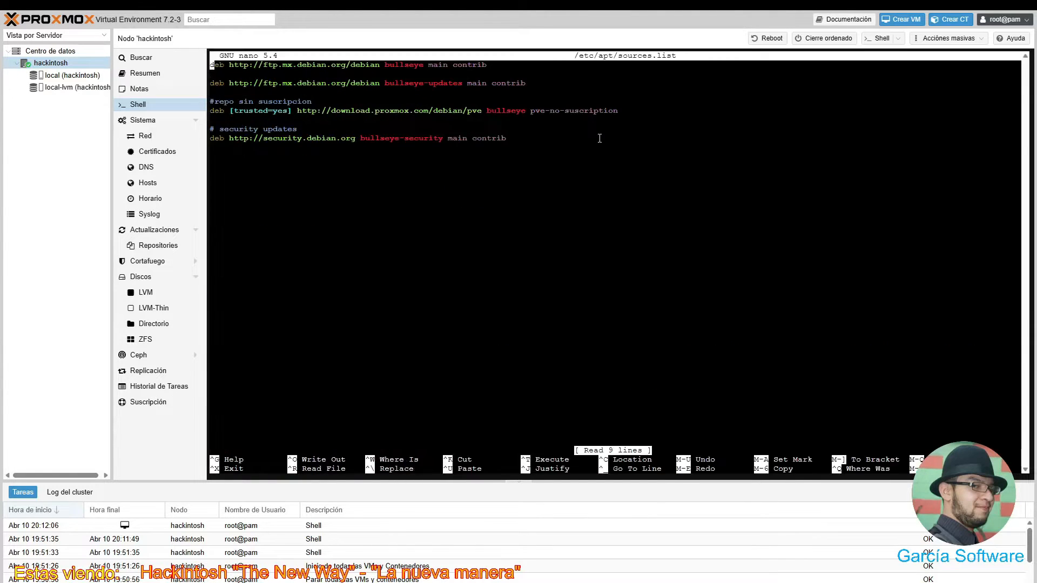
{"action": "key", "text": "Down"}
{"action": "key", "text": "Down"}
{"action": "key", "text": "Down"}
{"action": "key", "text": "Down"}
{"action": "key", "text": "Down"}
{"action": "key", "text": "Down"}
{"action": "key", "text": "Left"}
{"action": "key", "text": "Left"}
{"action": "key", "text": "Left"}
{"action": "key", "text": "Left"}
{"action": "key", "text": "Left"}
{"action": "key", "text": "Left"}
{"action": "key", "text": "Left"}
{"action": "key", "text": "Left"}
{"action": "key", "text": "Left"}
{"action": "key", "text": "Left"}
{"action": "key", "text": "Left"}
{"action": "key", "text": "Left"}
{"action": "key", "text": "Left"}
{"action": "key", "text": "Left"}
{"action": "key", "text": "Left"}
{"action": "key", "text": "Left"}
{"action": "key", "text": "Left"}
{"action": "key", "text": "Right"}
{"action": "key", "text": "Right"}
{"action": "key", "text": "Right"}
{"action": "key", "text": "Right"}
{"action": "key", "text": "Right"}
{"action": "key", "text": "Right"}
{"action": "key", "text": "Right"}
{"action": "key", "text": "Right"}
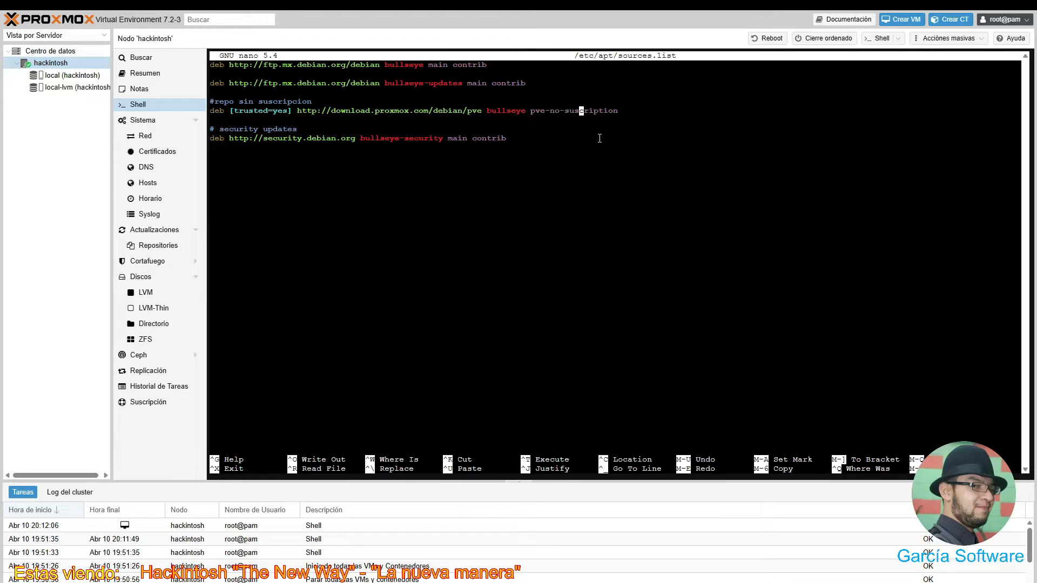
{"action": "key", "text": "Right"}
{"action": "key", "text": "Left"}
{"action": "key", "text": "Left"}
{"action": "key", "text": "Right"}
{"action": "type", "text": "b"}
- Save the edited sources.list under the same name and exit nano
{"action": "key", "text": "Right"}
{"action": "key", "text": "Right"}
{"action": "key", "text": "Right"}
{"action": "key", "text": "Right"}
{"action": "key", "text": "Right"}
{"action": "key", "text": "Right"}
{"action": "key", "text": "Right"}
{"action": "key", "text": "Right"}
{"action": "key", "text": "ctrl+x"}
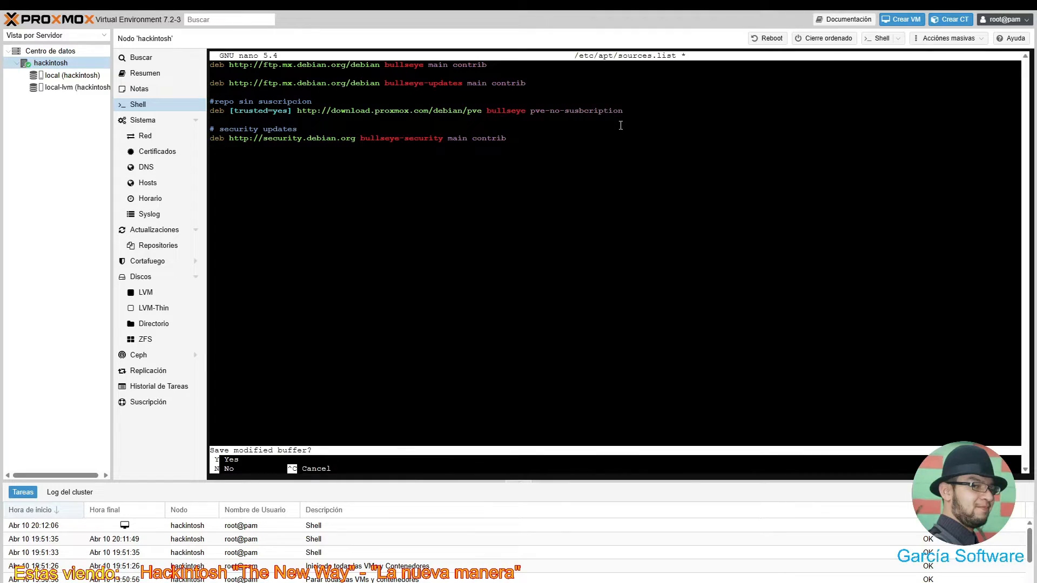
{"action": "key", "text": "y"}
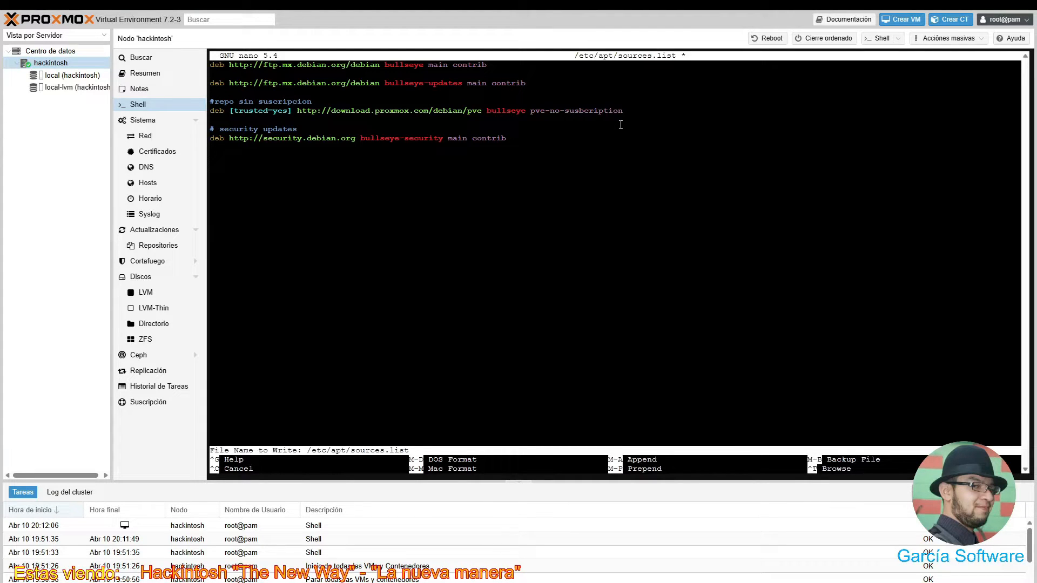
{"action": "key", "text": "Return"}
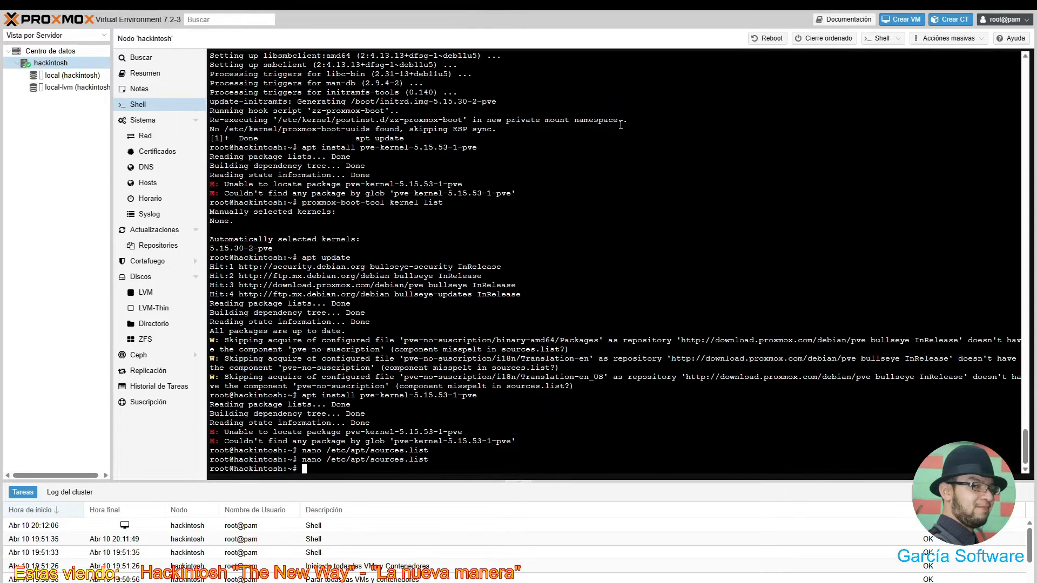
- Rerun apt update & apt upgrade, then retry apt install pve-kernel-5.15.53-1-pve, which still fails
{"action": "type", "text": "apt update"}
{"action": "key", "text": "Up"}
{"action": "key", "text": "Up"}
{"action": "key", "text": "Up"}
{"action": "key", "text": "Up"}
{"action": "key", "text": "Up"}
{"action": "key", "text": "Up"}
{"action": "key", "text": "Return"}
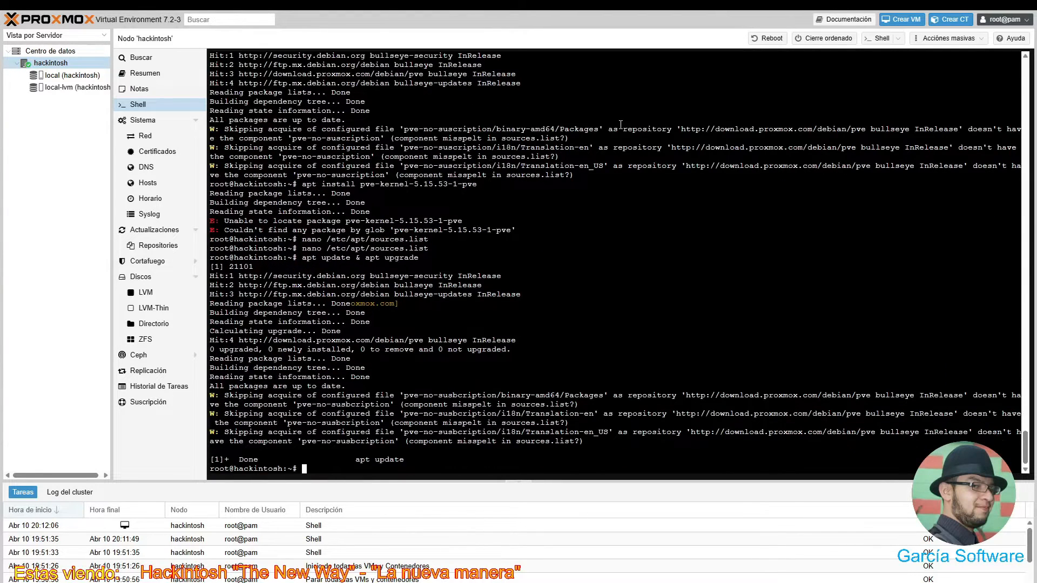
{"action": "key", "text": "Up"}
{"action": "key", "text": "Up"}
{"action": "key", "text": "Up"}
{"action": "key", "text": "Up"}
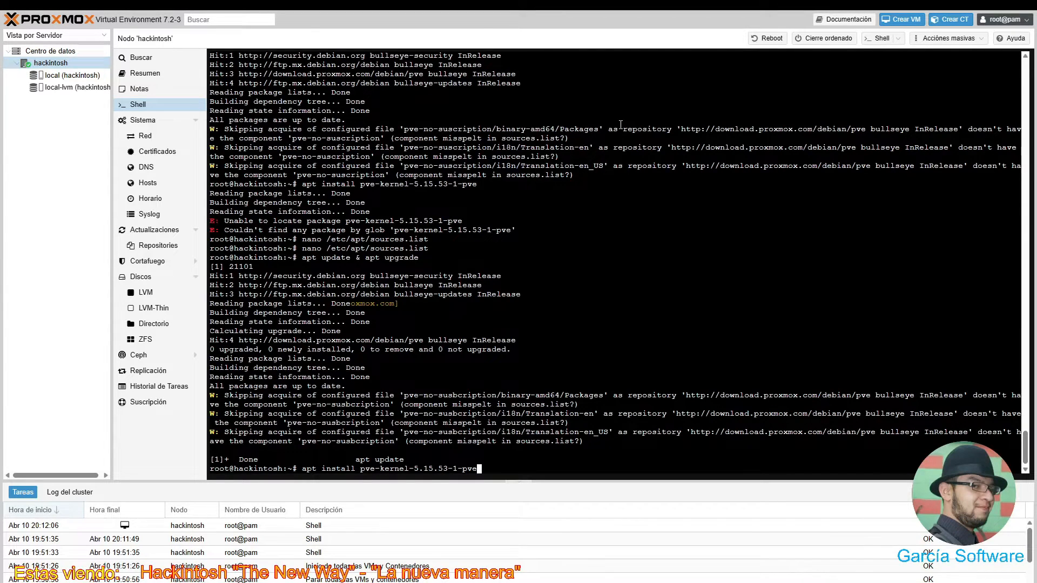
{"action": "key", "text": "Return"}
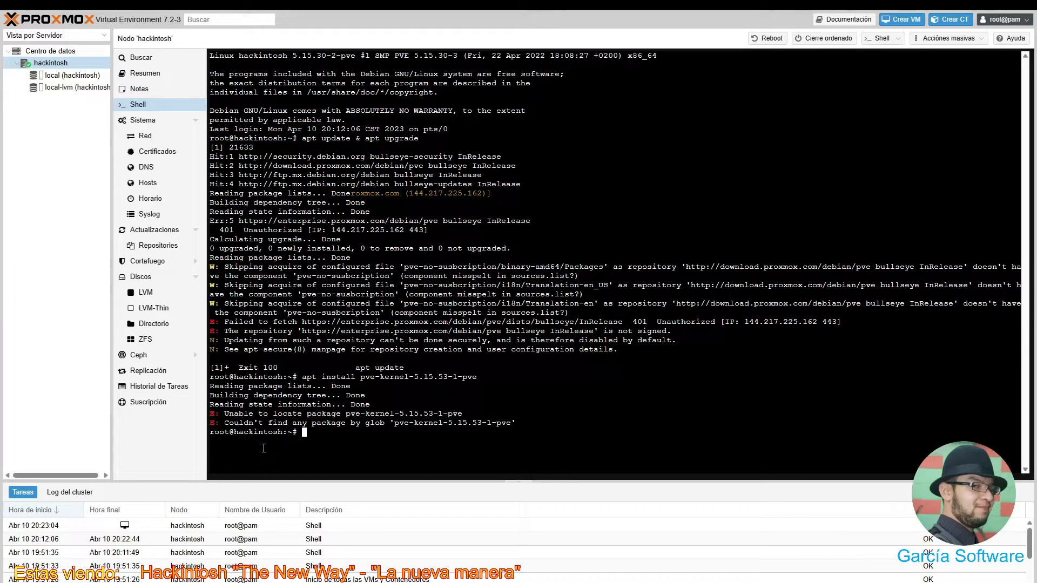
- Run proxmox-boot-tool kernel list to show the node's available boot kernels
{"action": "key", "text": "Up"}
{"action": "key", "text": "Up"}
{"action": "key", "text": "Down"}
{"action": "key", "text": "Up"}
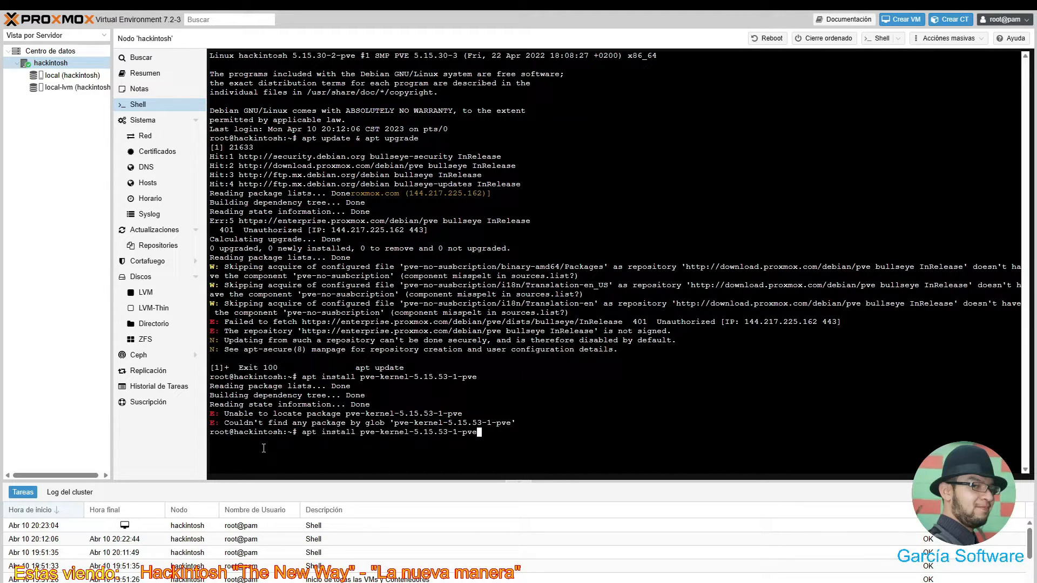
{"action": "key", "text": "Up"}
{"action": "key", "text": "Up"}
{"action": "key", "text": "Up"}
{"action": "key", "text": "Up"}
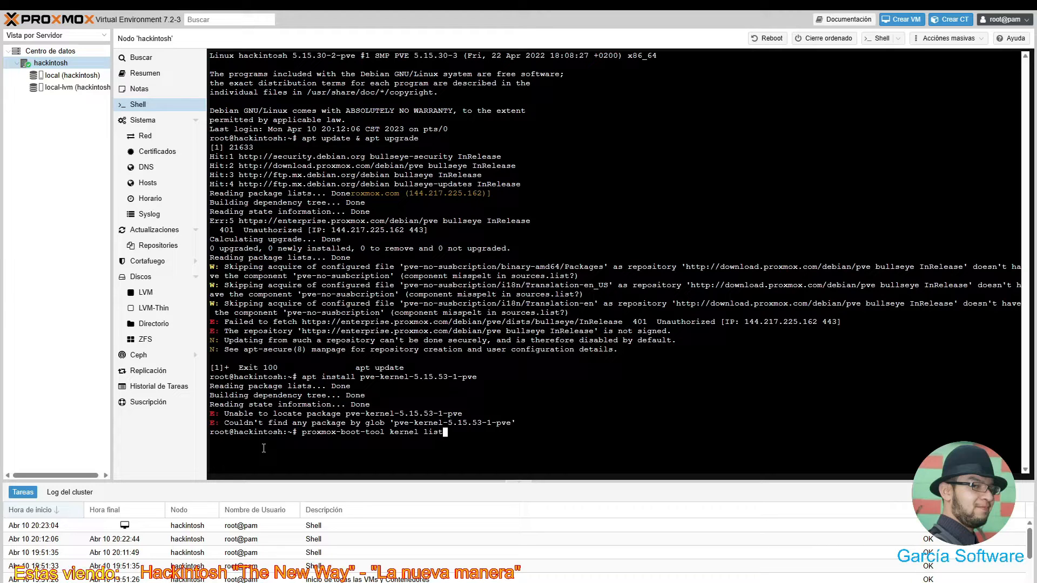
{"action": "key", "text": "Return"}
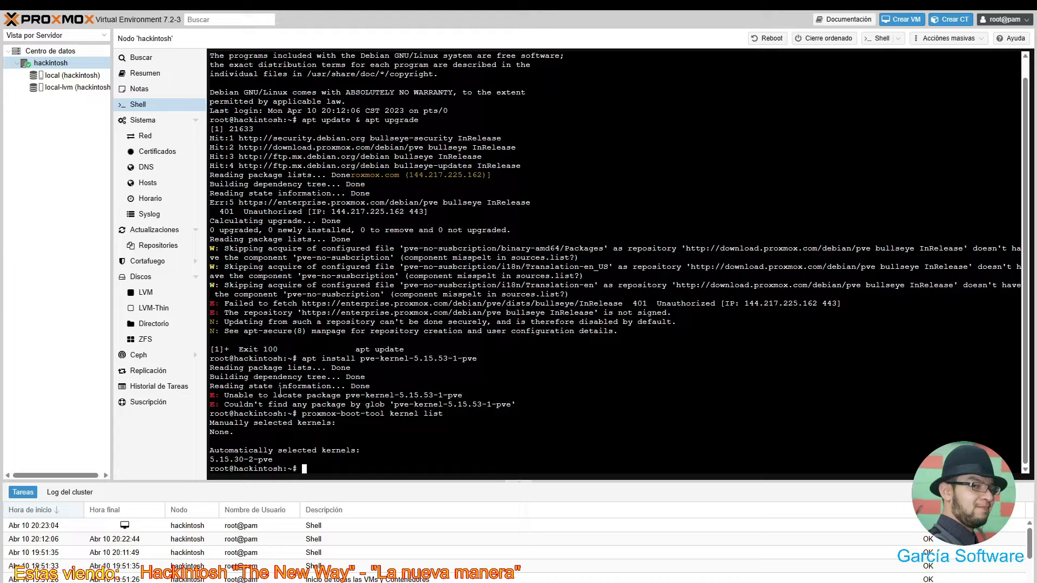
- Pin 5.15.30-2-pve as the boot kernel with proxmox-boot-tool kernel pin
{"action": "type", "text": "p"}
{"action": "key", "text": "Up"}
{"action": "key", "text": "BackSpace"}
{"action": "key", "text": "BackSpace"}
{"action": "key", "text": "BackSpace"}
{"action": "key", "text": "BackSpace"}
{"action": "type", "text": "pin "}
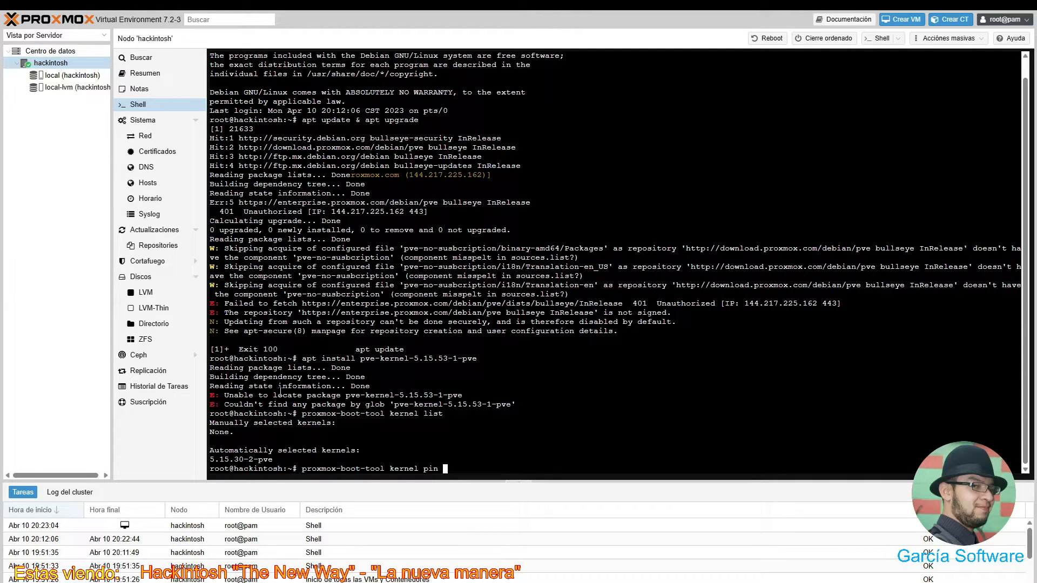
{"action": "type", "text": "5.15.30-2-pve"}
{"action": "key", "text": "Return"}
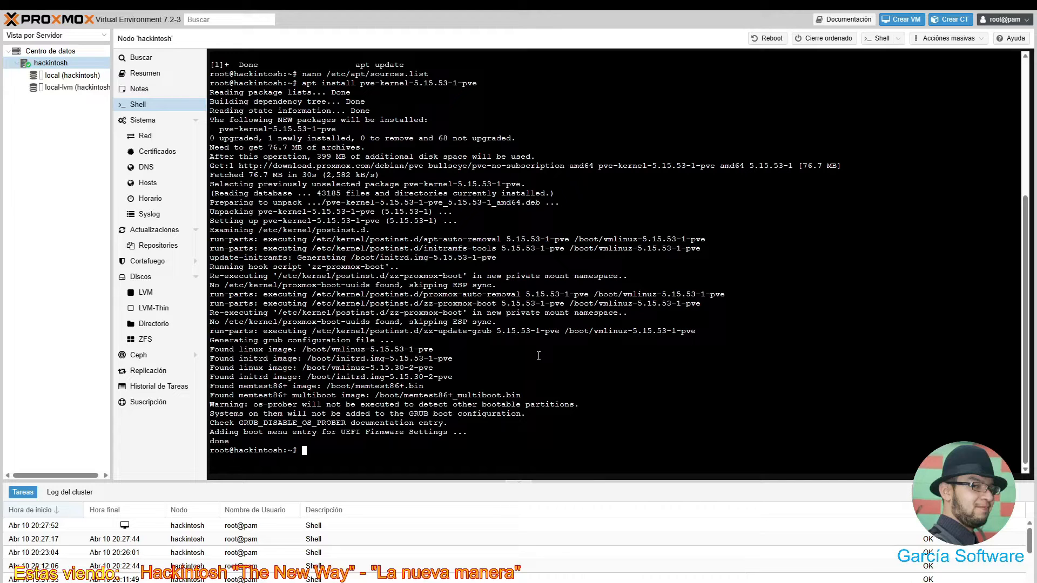
- Bring the proxmox-boot-tool kernel pin 5.15.30-2-pve command back to the shell prompt
{"action": "mouse_move", "coordinate": [272, 15]}
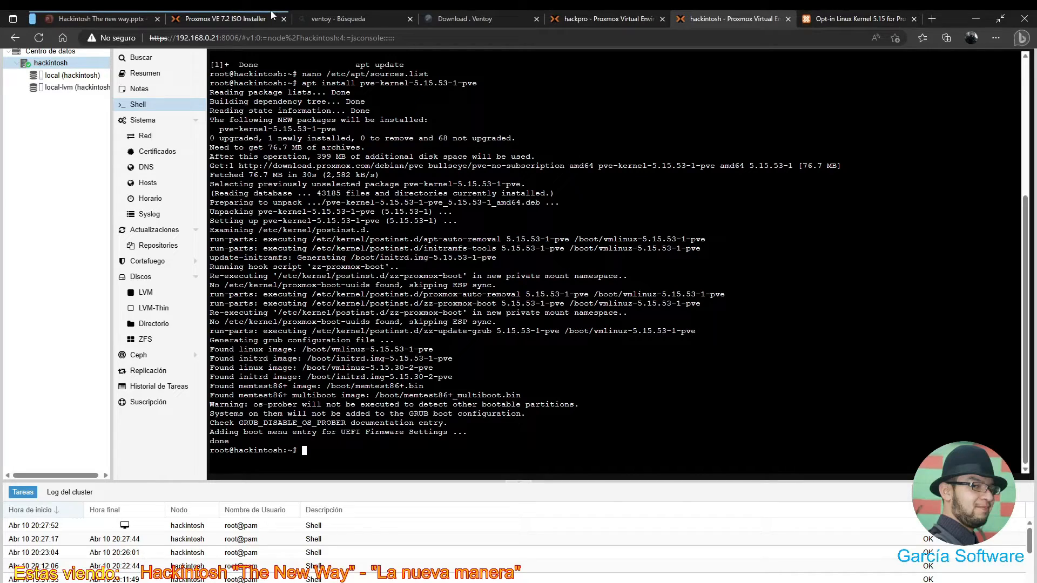
{"action": "key", "text": "Up"}
{"action": "key", "text": "Up"}
{"action": "key", "text": "Up"}
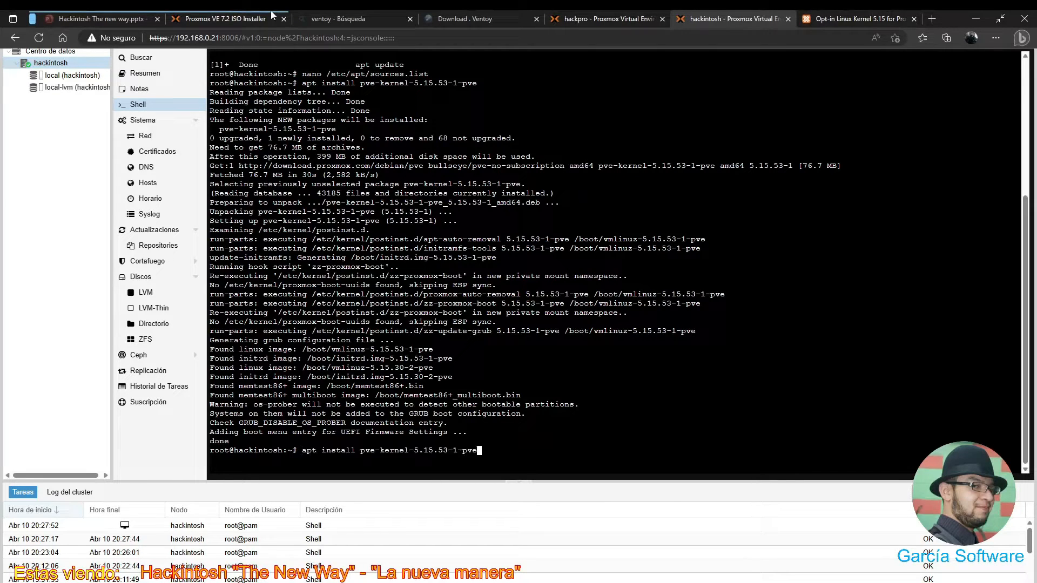
{"action": "key", "text": "Down"}
{"action": "key", "text": "Up"}
{"action": "key", "text": "Down"}
{"action": "key", "text": "Down"}
{"action": "key", "text": "Down"}
{"action": "type", "text": "proxmox-boot-tool kernel pin 5.15.30-2-pve"}
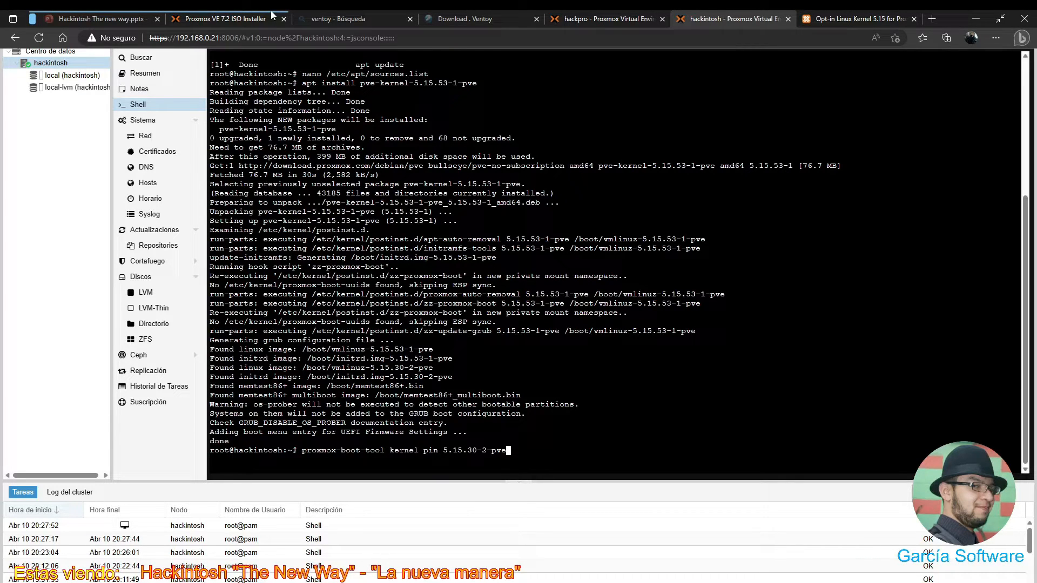
- Edit the recalled pin command to 5.15.53-1-pve and run it to pin that kernel
{"action": "key", "text": "Left"}
{"action": "key", "text": "Left"}
{"action": "key", "text": "Left"}
{"action": "key", "text": "Left"}
{"action": "key", "text": "Left"}
{"action": "key", "text": "Left"}
{"action": "key", "text": "BackSpace"}
{"action": "key", "text": "BackSpace"}
{"action": "type", "text": "53"}
{"action": "key", "text": "Right"}
{"action": "key", "text": "Right"}
{"action": "key", "text": "Right"}
{"action": "key", "text": "Left"}
{"action": "key", "text": "BackSpace"}
{"action": "type", "text": "1"}
{"action": "key", "text": "Return"}
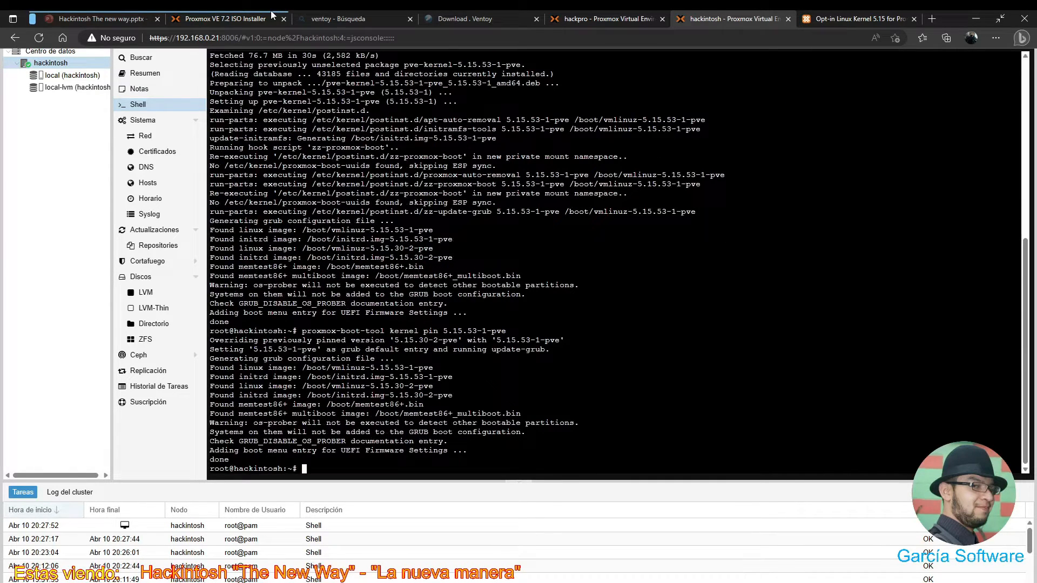
- Reboot the Proxmox node with the reboot command
{"action": "key", "text": "Up"}
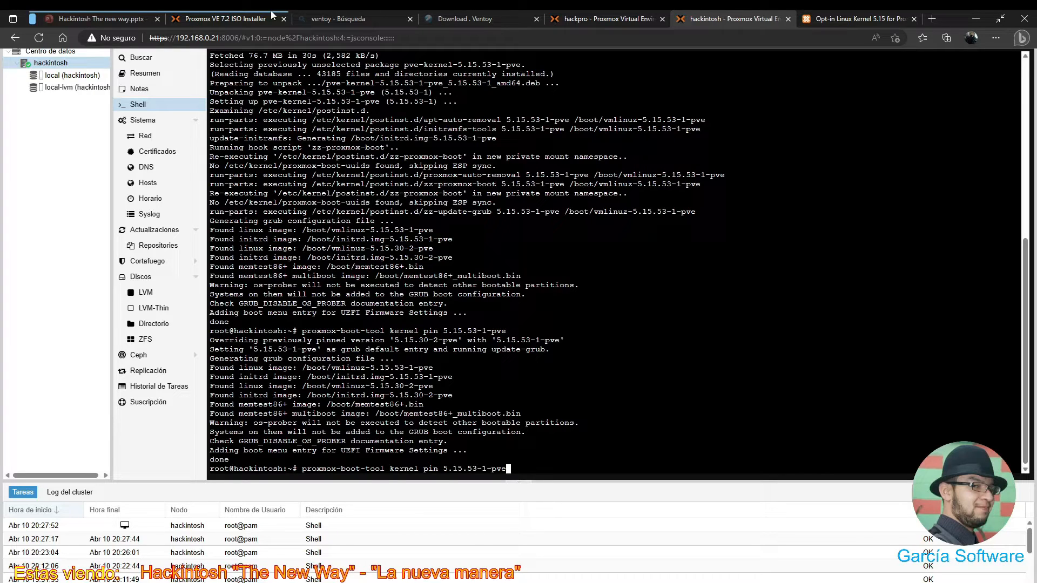
{"action": "key", "text": "BackSpace"}
{"action": "key", "text": "BackSpace"}
{"action": "key", "text": "BackSpace"}
{"action": "key", "text": "BackSpace"}
{"action": "key", "text": "BackSpace"}
{"action": "key", "text": "BackSpace"}
{"action": "key", "text": "BackSpace"}
{"action": "key", "text": "BackSpace"}
{"action": "key", "text": "BackSpace"}
{"action": "key", "text": "BackSpace"}
{"action": "key", "text": "BackSpace"}
{"action": "key", "text": "BackSpace"}
{"action": "key", "text": "BackSpace"}
{"action": "key", "text": "BackSpace"}
{"action": "key", "text": "BackSpace"}
{"action": "key", "text": "BackSpace"}
{"action": "key", "text": "BackSpace"}
{"action": "key", "text": "BackSpace"}
{"action": "key", "text": "BackSpace"}
{"action": "key", "text": "BackSpace"}
{"action": "key", "text": "BackSpace"}
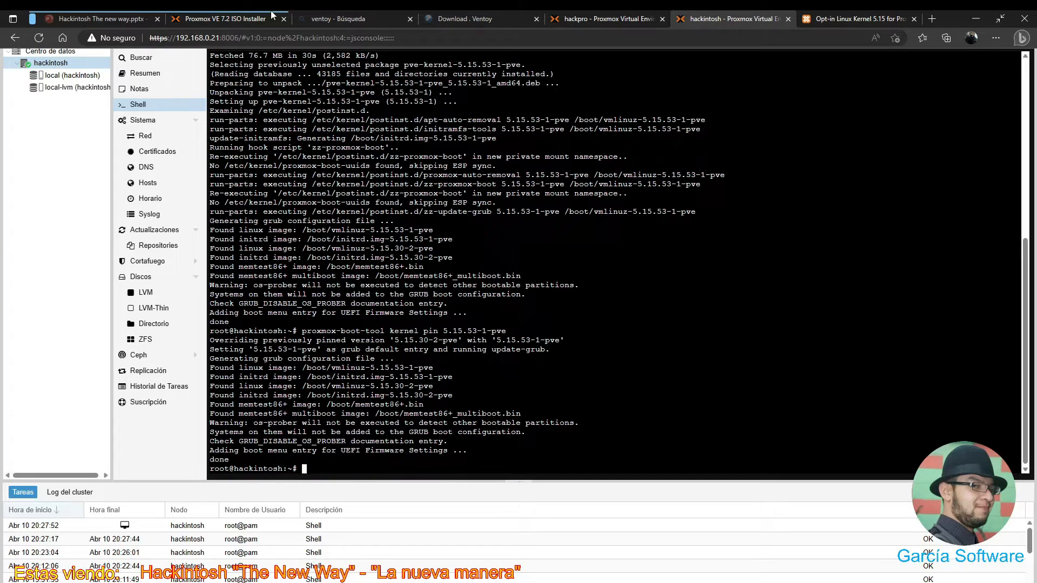
{"action": "type", "text": "reboot"}
{"action": "key", "text": "Return"}
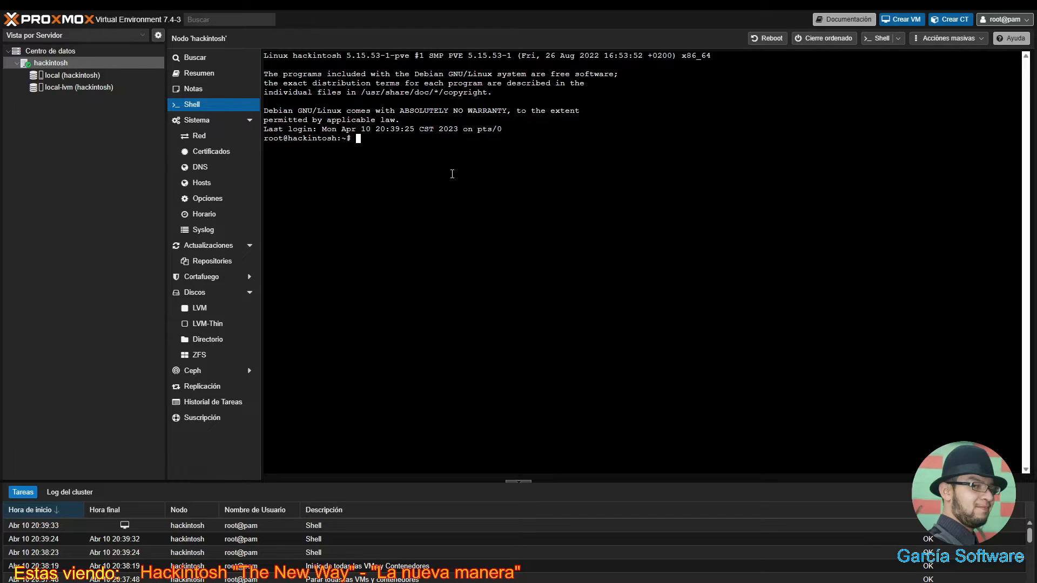
- Paste and run the sed patch removing the no-subscription warning, then reload the page to reconnect
{"action": "right_click", "coordinate": [416, 156]}
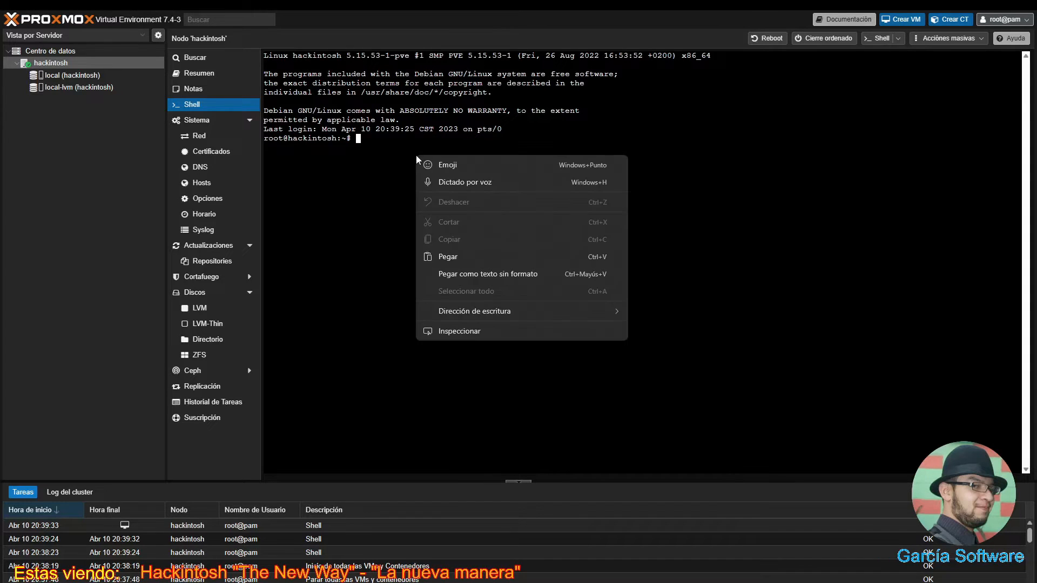
{"action": "left_click", "coordinate": [447, 256]}
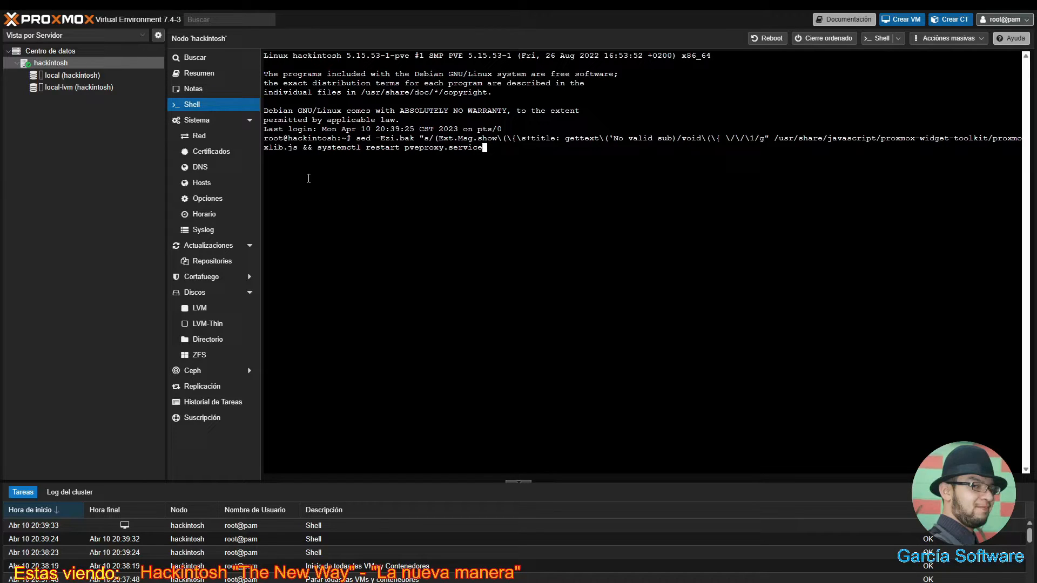
{"action": "key", "text": "Return"}
{"action": "mouse_move", "coordinate": [351, 11]}
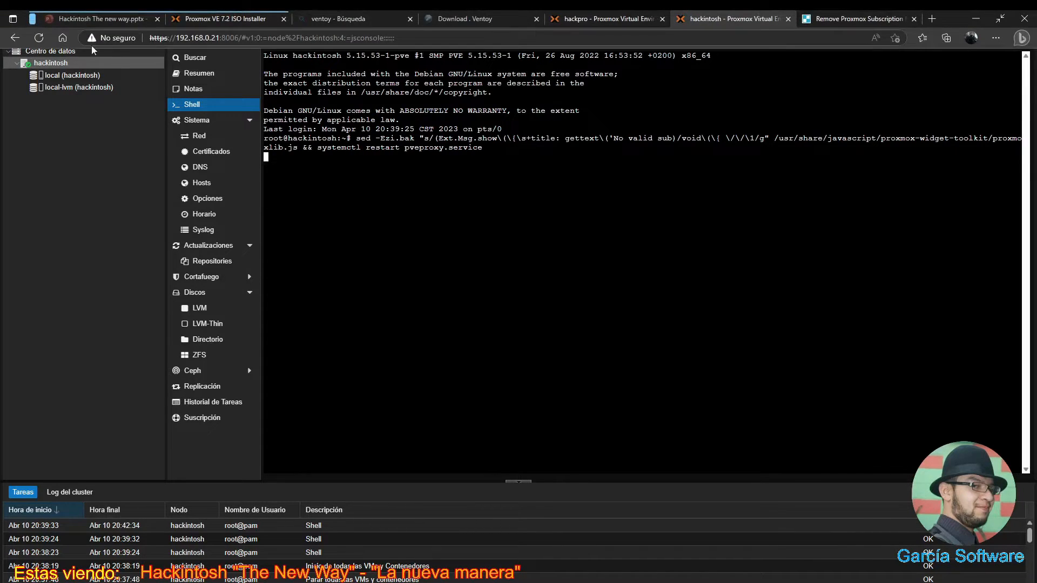
{"action": "left_click", "coordinate": [39, 40]}
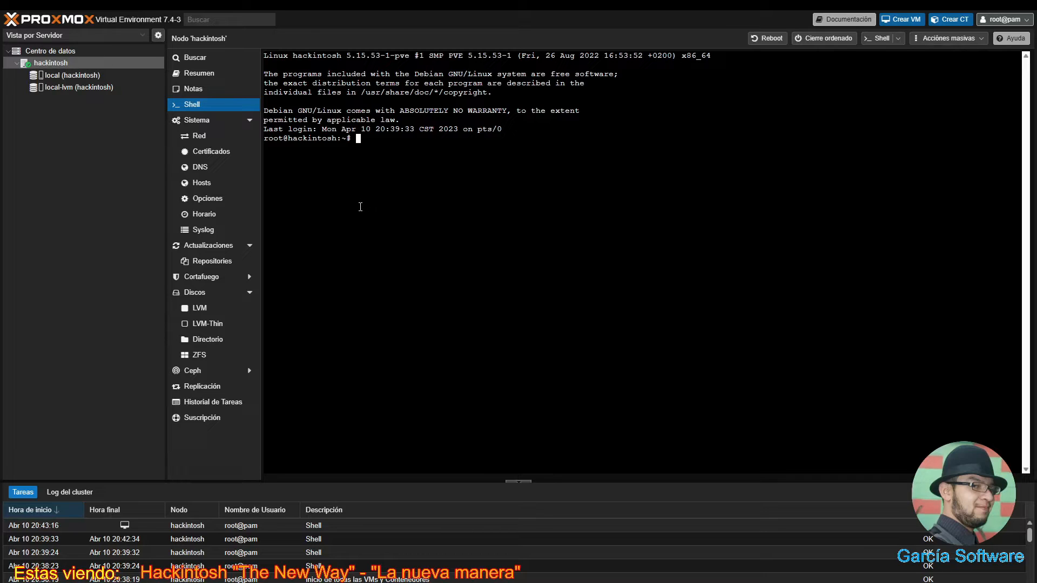
- Run apt-get install git make and confirm the installation with y
{"action": "type", "text": "apt git make"}
{"action": "key", "text": "Left"}
{"action": "key", "text": "Left"}
{"action": "key", "text": "Left"}
{"action": "key", "text": "Left"}
{"action": "key", "text": "Left"}
{"action": "key", "text": "Left"}
{"action": "key", "text": "Left"}
{"action": "key", "text": "Left"}
{"action": "key", "text": "Left"}
{"action": "key", "text": "Left"}
{"action": "type", "text": "-get install"}
{"action": "key", "text": "Return"}
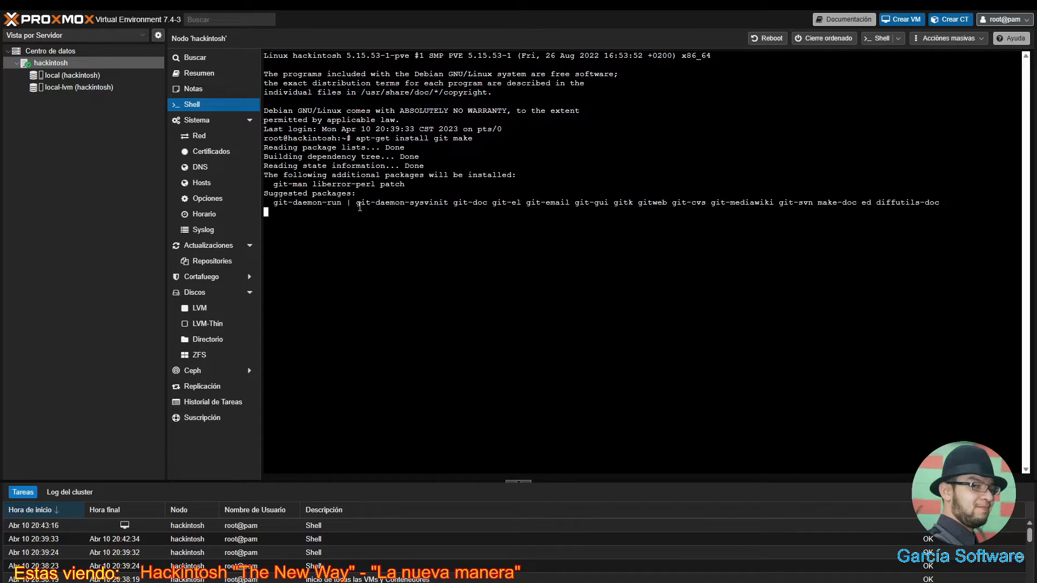
{"action": "type", "text": "y"}
{"action": "key", "text": "Return"}
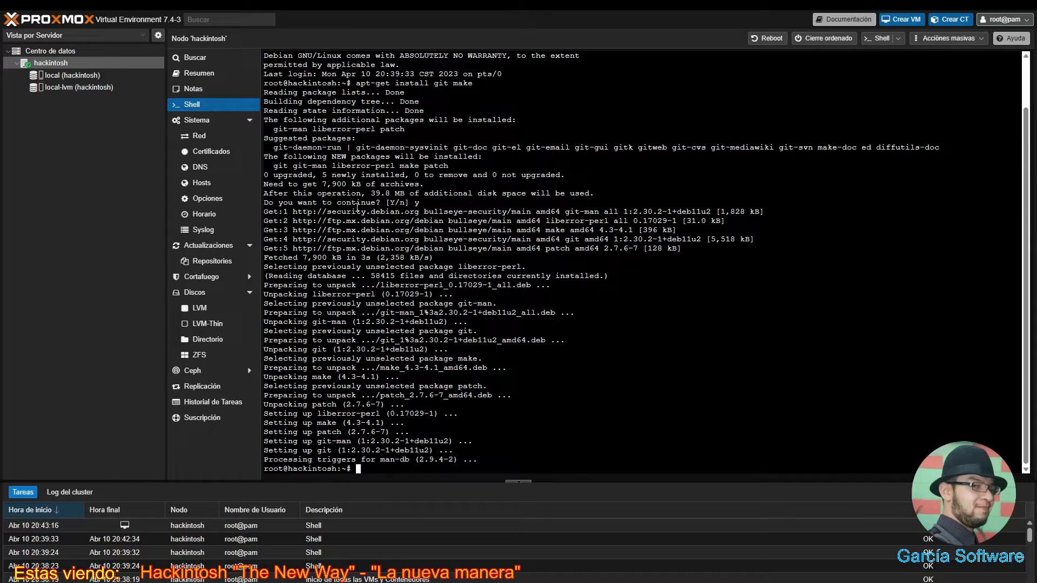
- Type echo "options kvm ignore_msrs=y" >> /etc/modprobe.d/kvm.conf && update-initramfs -k all -u
{"action": "type", "text": "echo \"\""}
{"action": "key", "text": "Left"}
{"action": "type", "text": "options"}
{"action": "type", "text": "kvm ignore_msrs"}
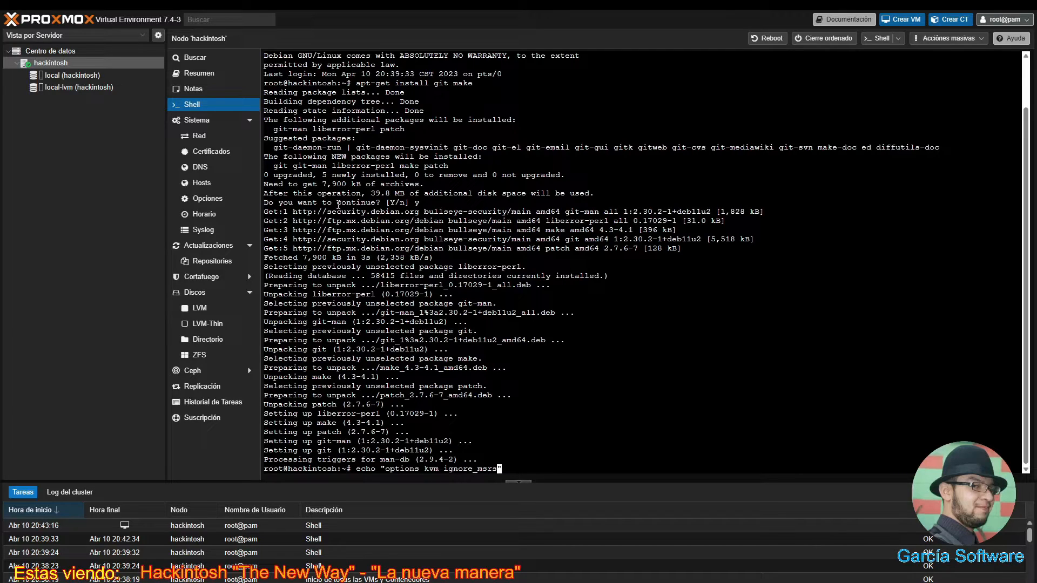
{"action": "type", "text": "=y\" >> /etc/modprobe.d/kvm"}
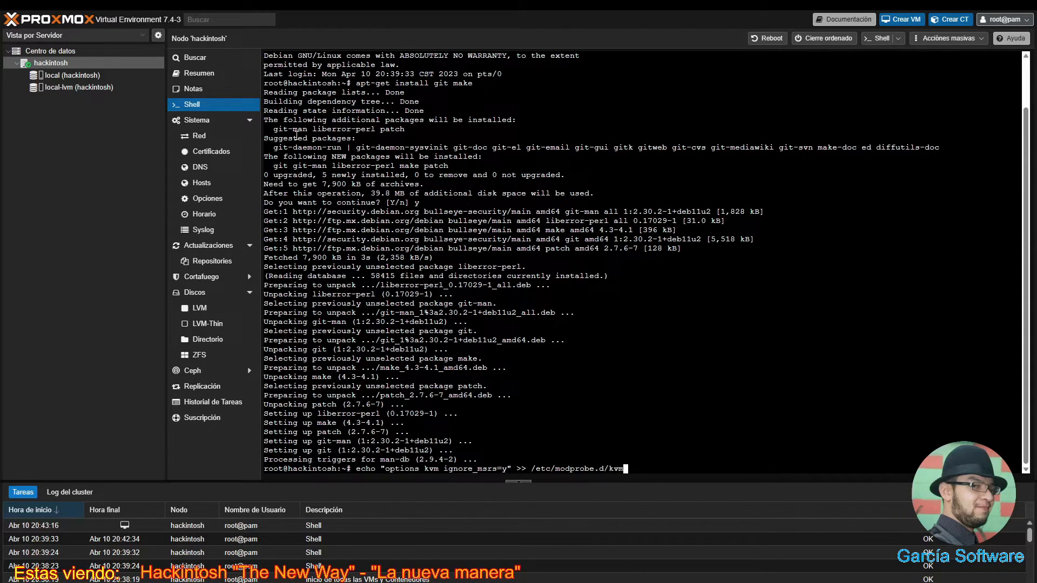
{"action": "type", "text": ".conf && update-initramfs"}
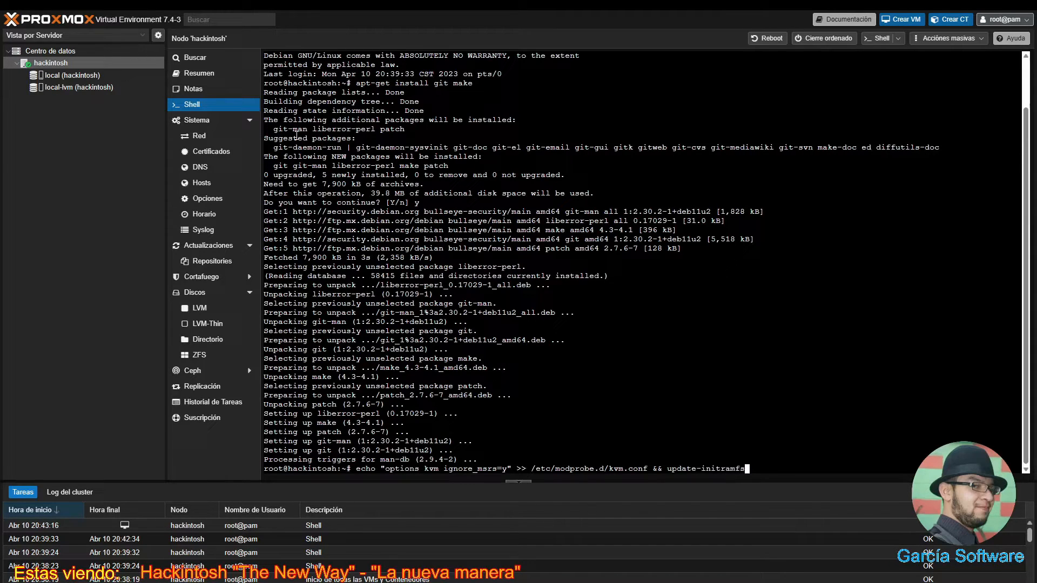
{"action": "type", "text": " -k all -u"}
- Run the command adding ignore_msrs=y to kvm.conf and rebuilding the initramfs for all kernels
{"action": "key", "text": "Return"}
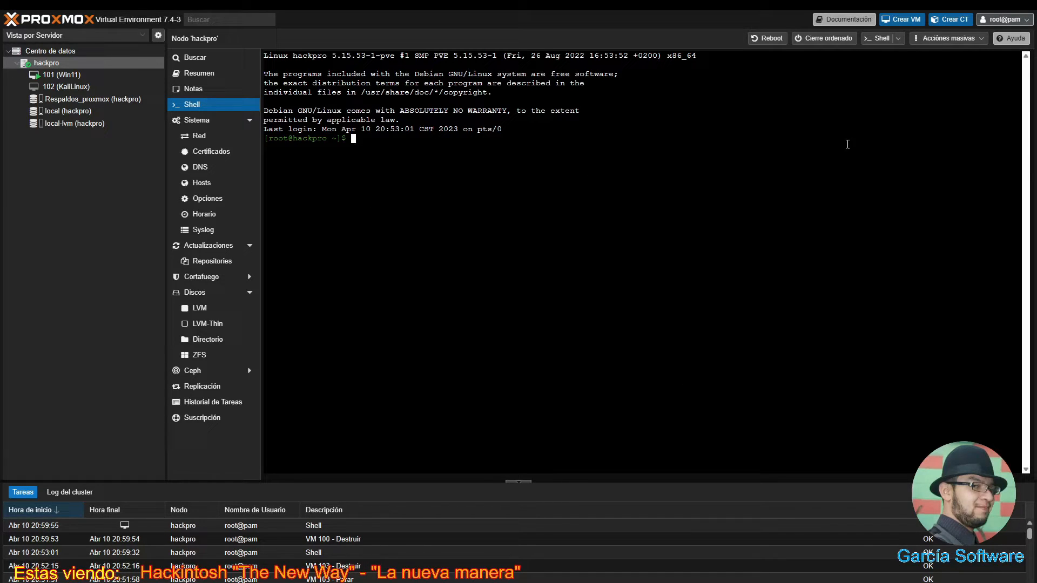
- Open the Create VM wizard on node hackpro, which proposes VM ID 100
{"action": "left_click", "coordinate": [910, 23]}
{"action": "left_click", "coordinate": [911, 22]}
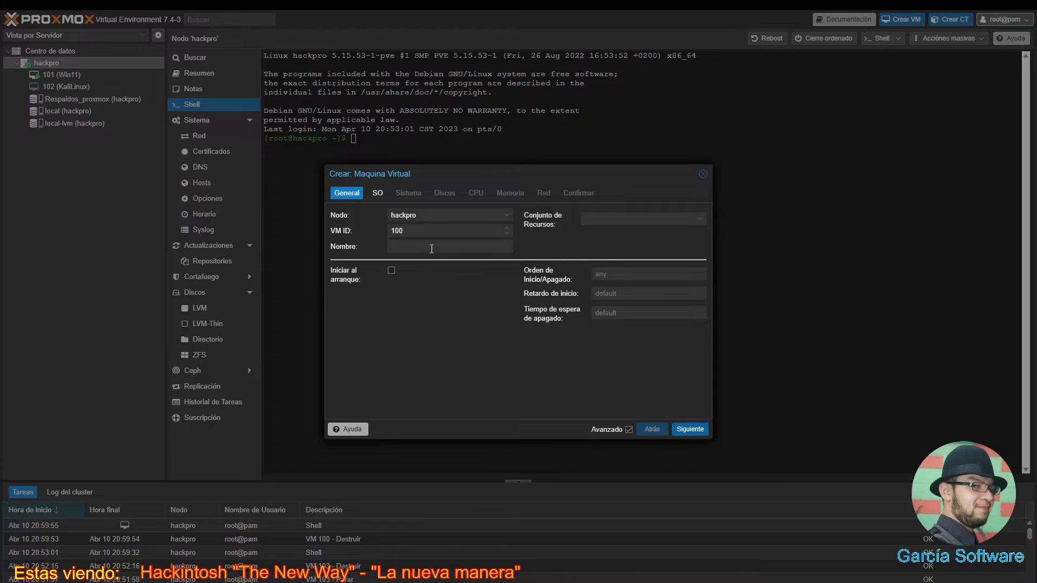
- Enter macOSVentura as the VM name and continue to the OS tab
{"action": "left_click", "coordinate": [431, 249]}
{"action": "type", "text": "macOSVentura"}
{"action": "left_click", "coordinate": [686, 429]}
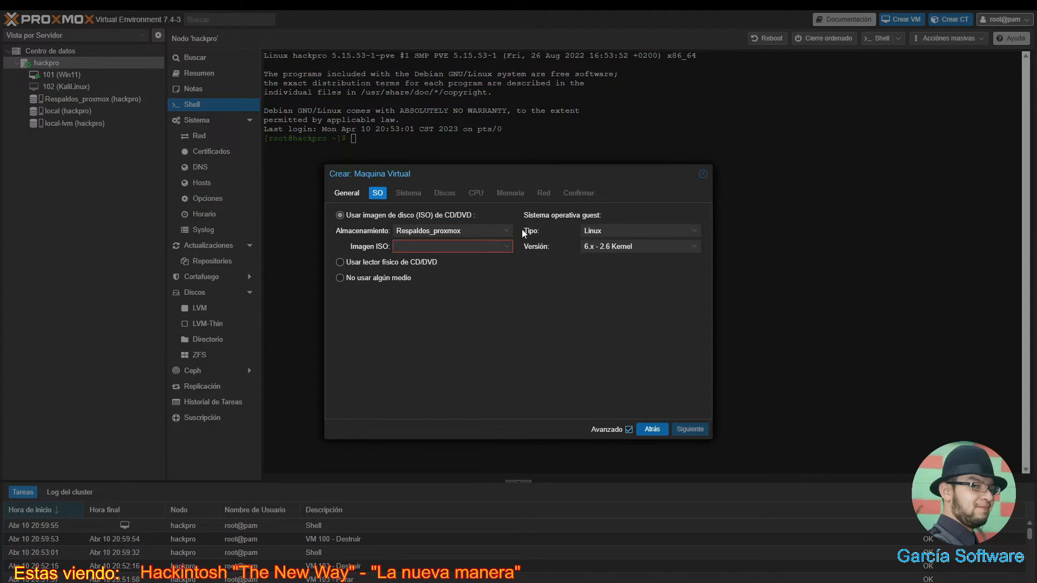
- Select local storage, the Ventura_13.0_v18.0.02.iso image, and guest OS type Other
{"action": "left_click", "coordinate": [504, 238]}
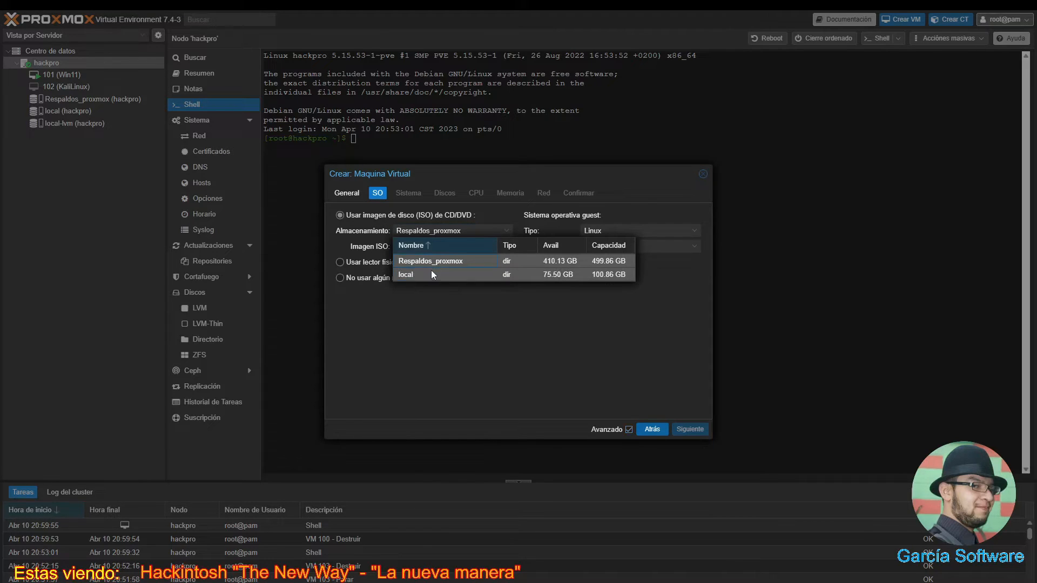
{"action": "left_click", "coordinate": [430, 271]}
{"action": "left_click", "coordinate": [504, 248]}
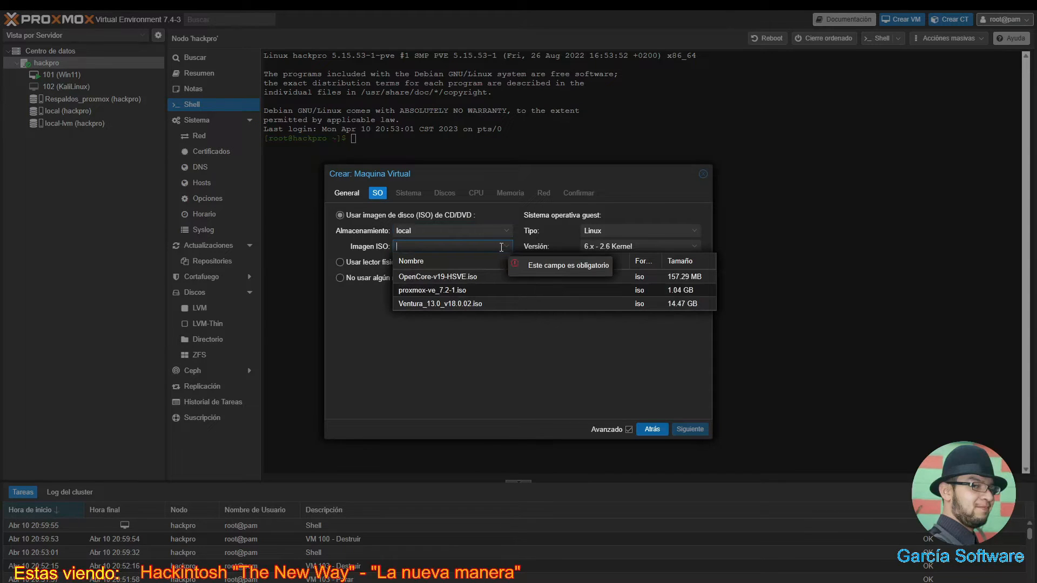
{"action": "left_click", "coordinate": [457, 307]}
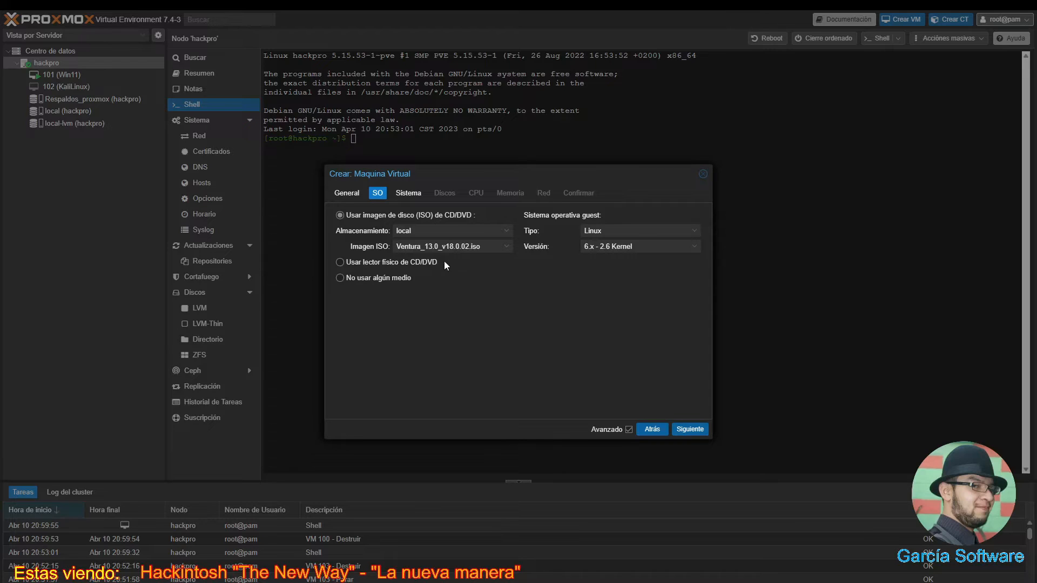
{"action": "left_click", "coordinate": [641, 229]}
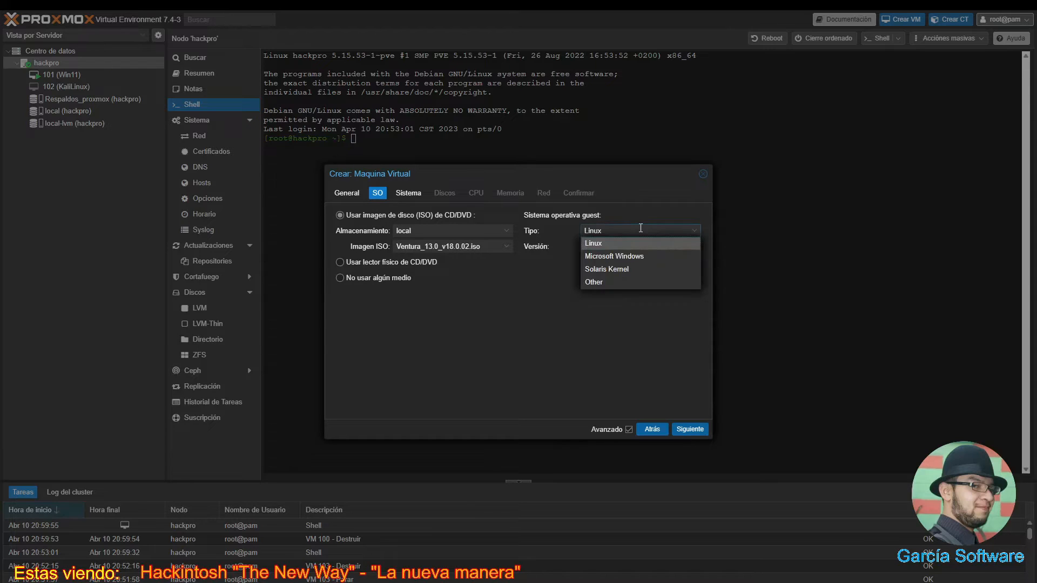
{"action": "left_click", "coordinate": [598, 281]}
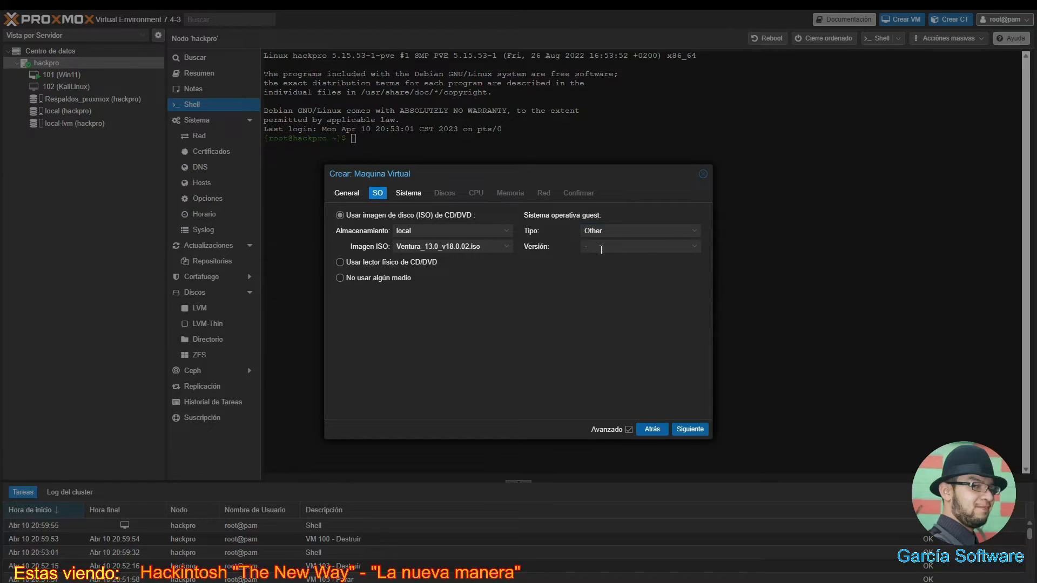
- On the System tab, use VMware-compatible graphics, VirtIO SCSI controller and the QEMU guest agent
{"action": "left_click", "coordinate": [687, 431]}
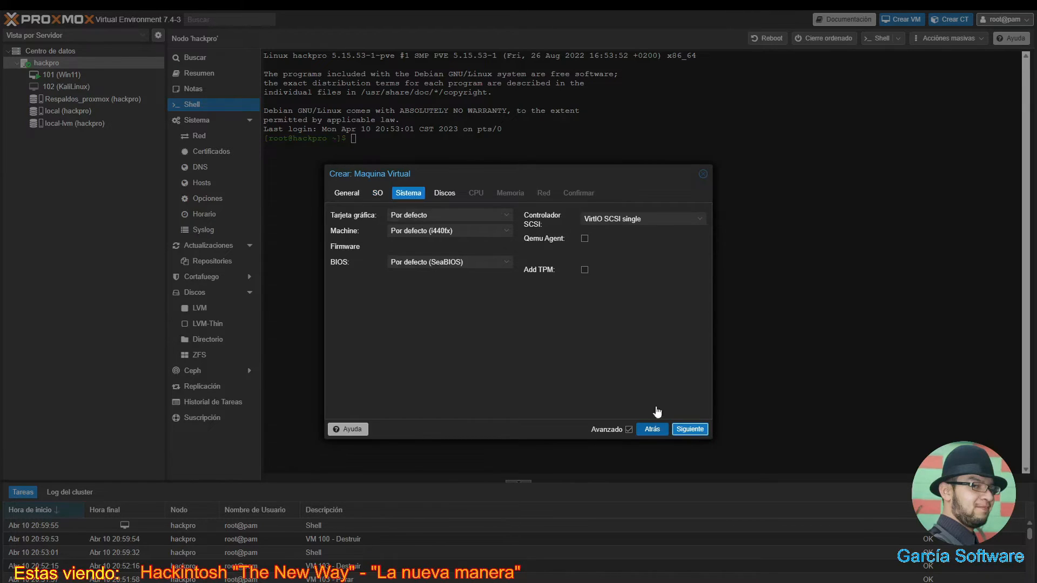
{"action": "left_click", "coordinate": [437, 216]}
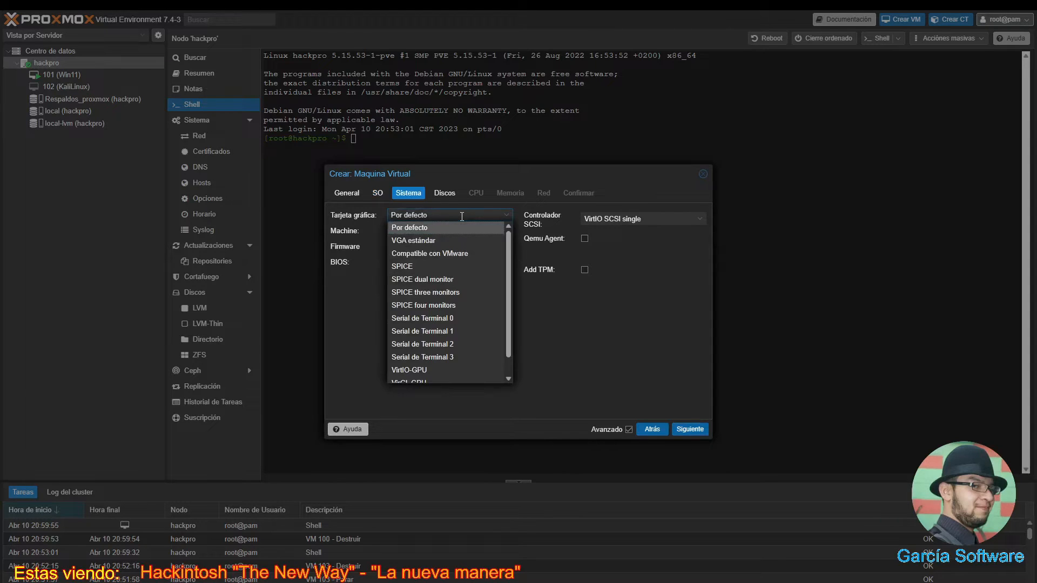
{"action": "left_click", "coordinate": [446, 255]}
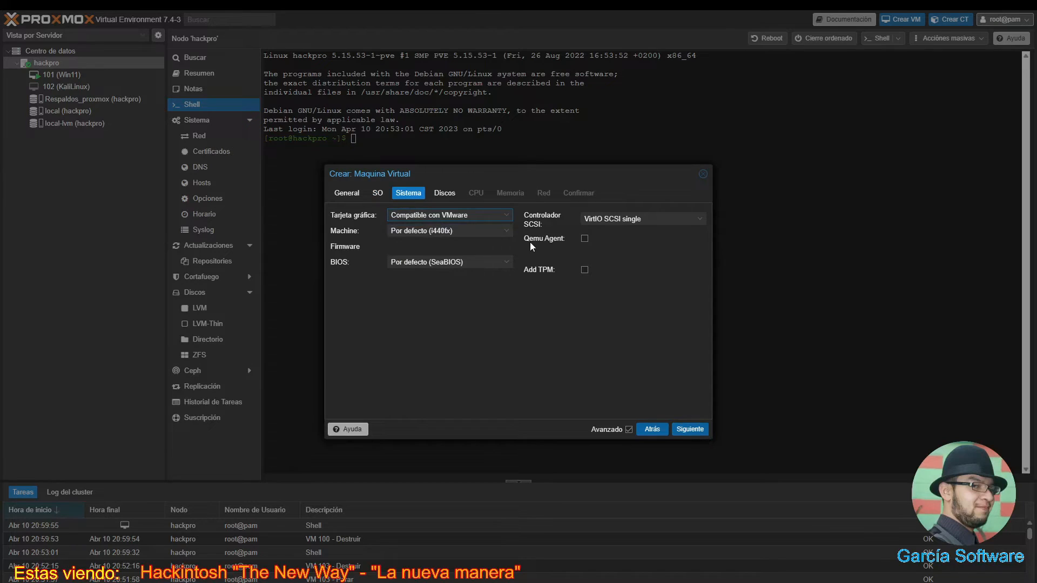
{"action": "left_click", "coordinate": [688, 218]}
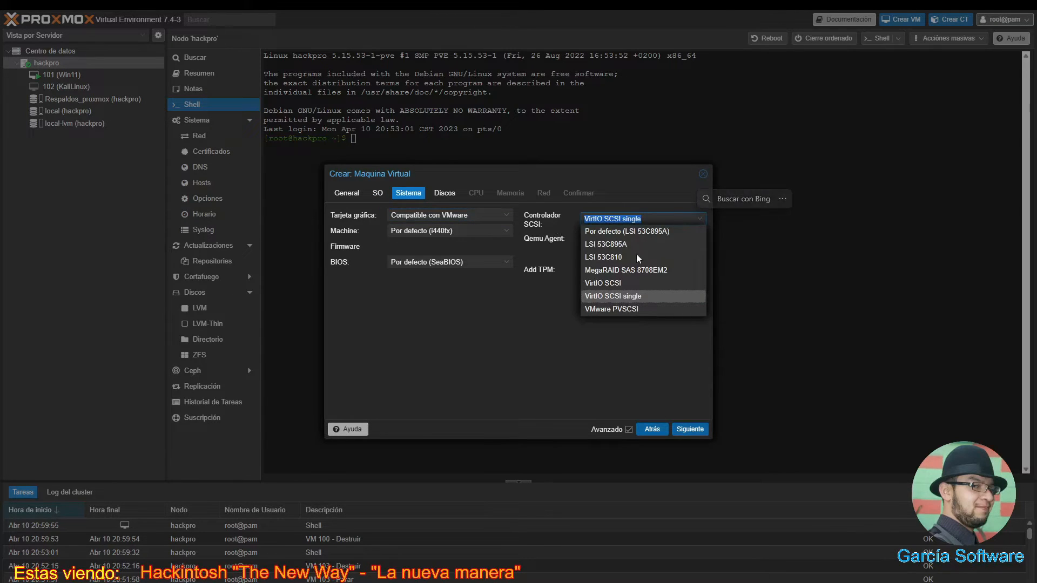
{"action": "left_click", "coordinate": [619, 284]}
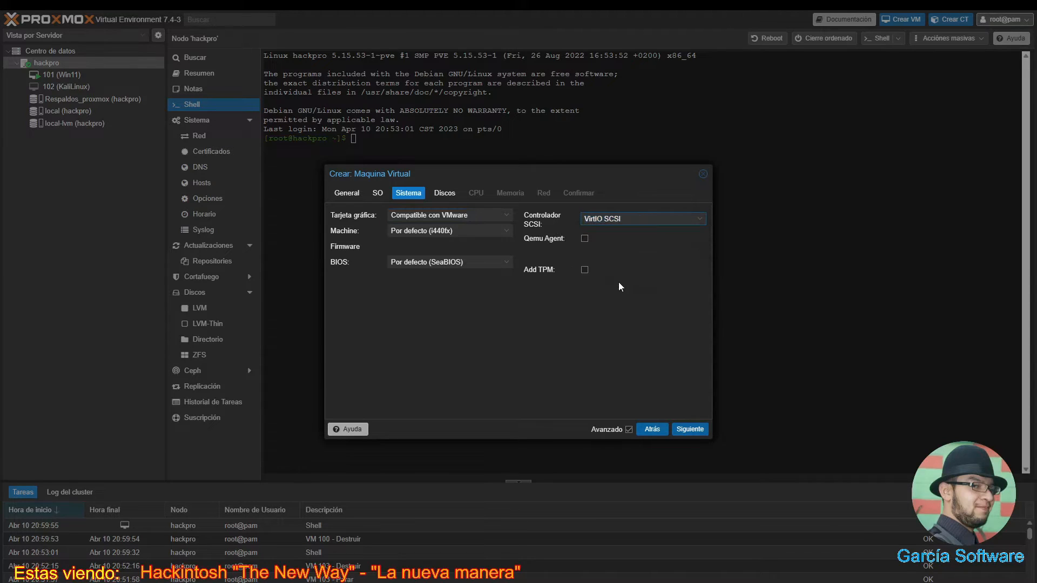
{"action": "left_click", "coordinate": [585, 242]}
- Set machine q35, OVMF (UEFI) firmware, EFI disk on local-lvm without pre-enrolled keys, then continue
{"action": "left_click", "coordinate": [505, 234]}
{"action": "left_click", "coordinate": [504, 234]}
{"action": "left_click", "coordinate": [504, 233]}
{"action": "left_click", "coordinate": [457, 256]}
{"action": "left_click", "coordinate": [504, 263]}
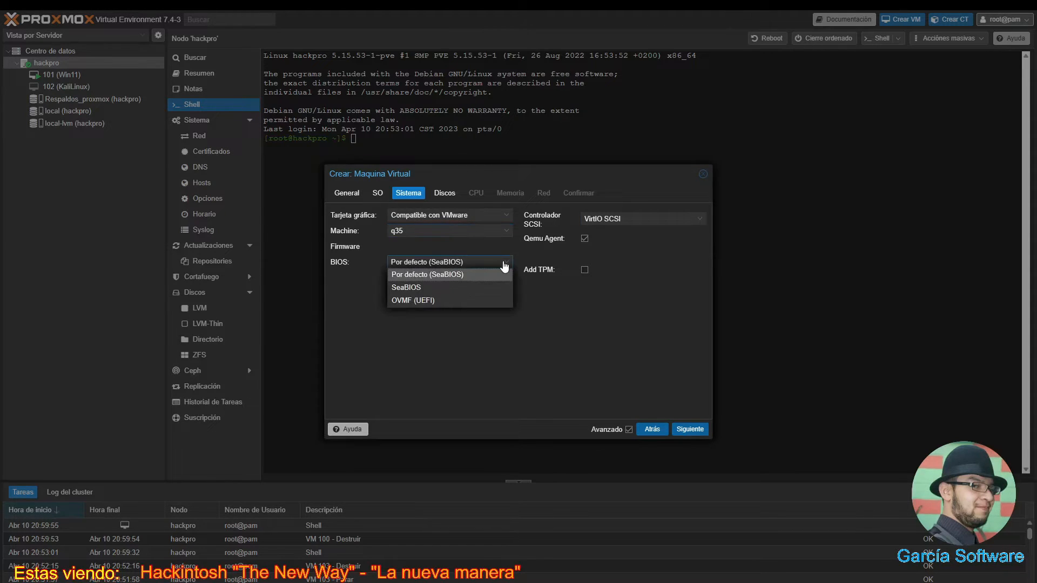
{"action": "left_click", "coordinate": [435, 301]}
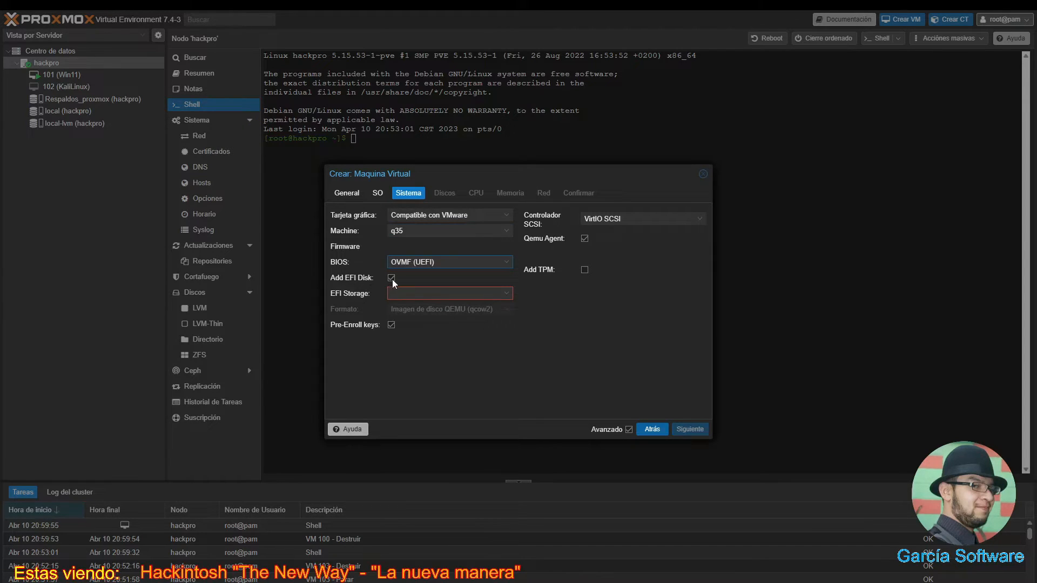
{"action": "left_click", "coordinate": [506, 294]}
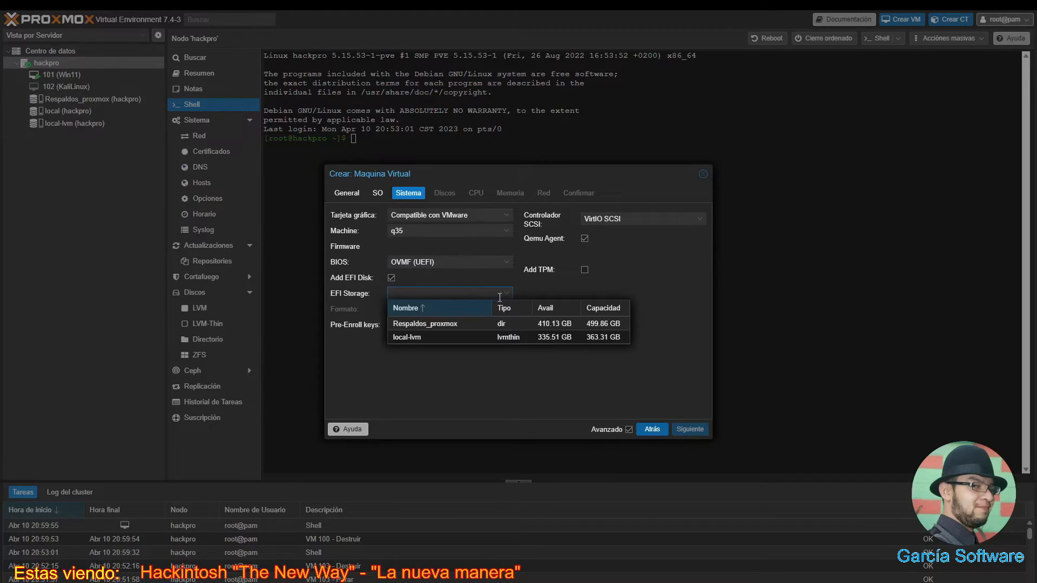
{"action": "left_click", "coordinate": [440, 336]}
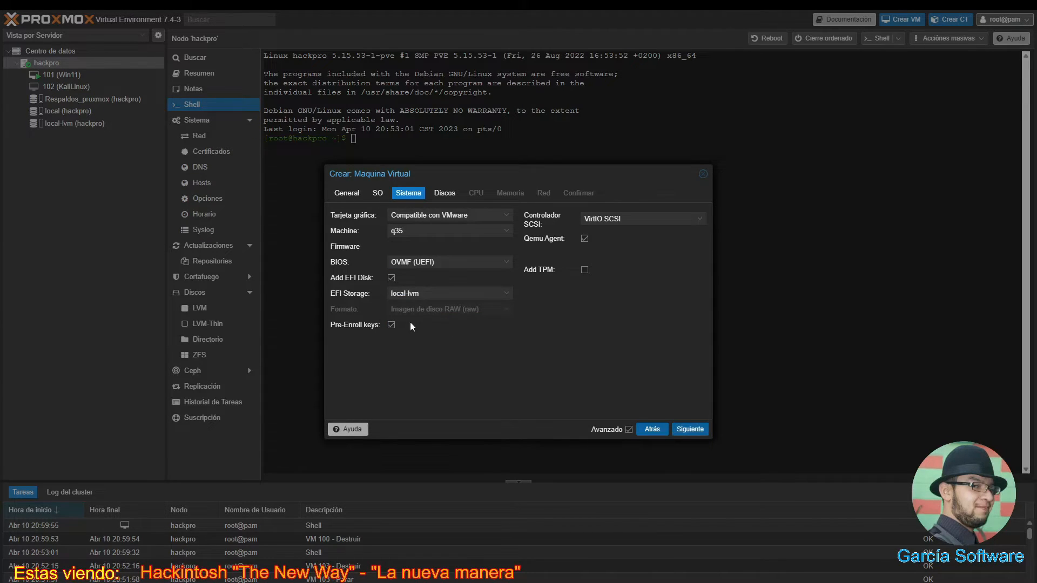
{"action": "mouse_move", "coordinate": [399, 323]}
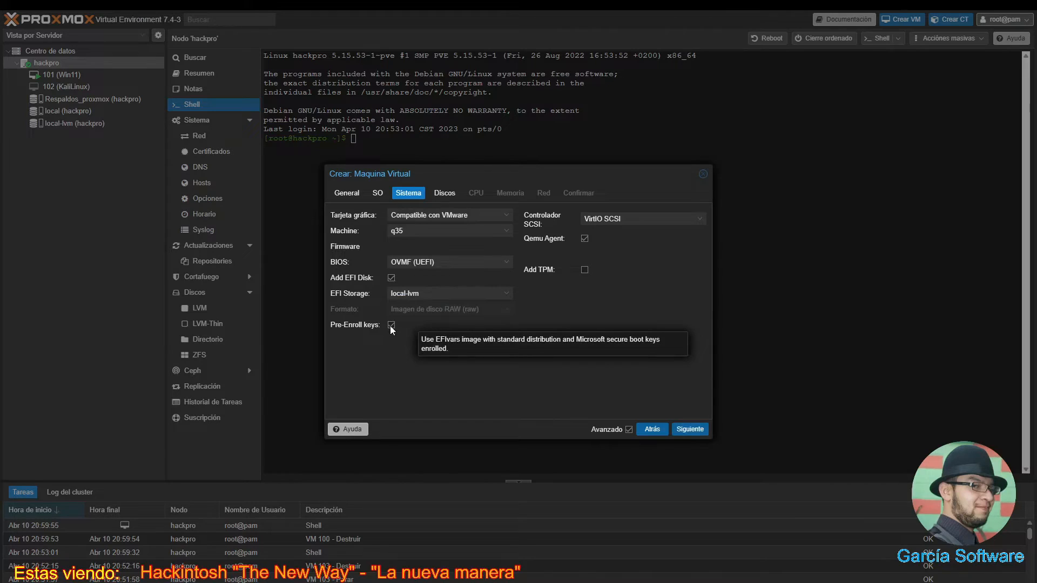
{"action": "left_click", "coordinate": [391, 326]}
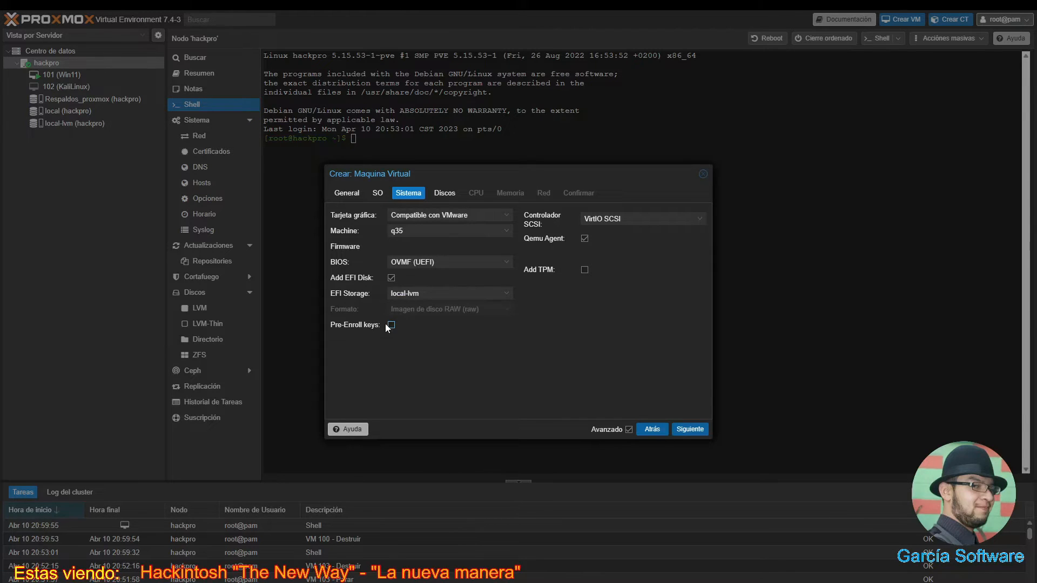
{"action": "left_click", "coordinate": [683, 430]}
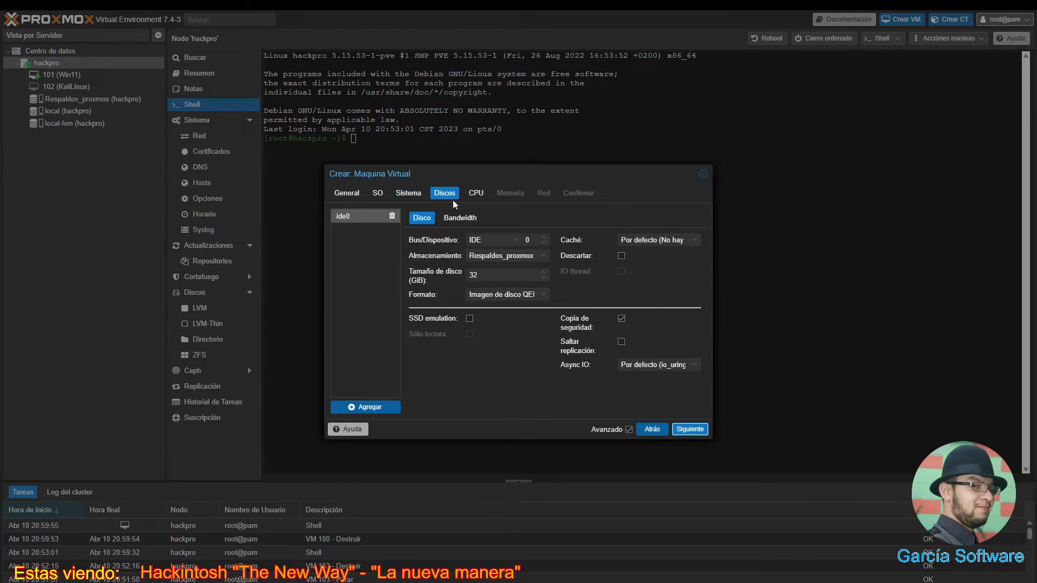
- Switch the disk's bus to VirtIO Block so it becomes virtio0
{"action": "left_click", "coordinate": [512, 243]}
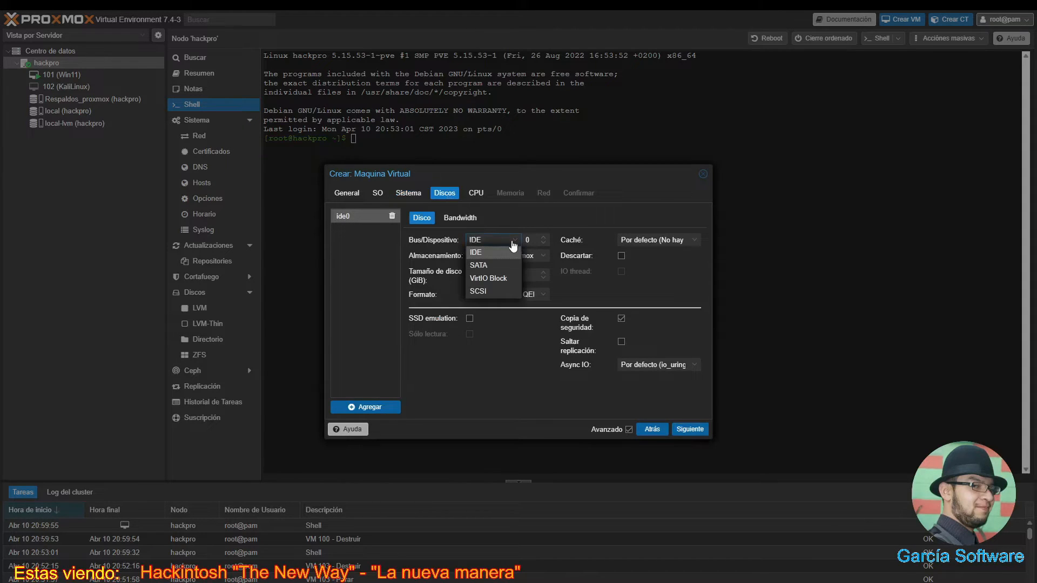
{"action": "left_click", "coordinate": [498, 279]}
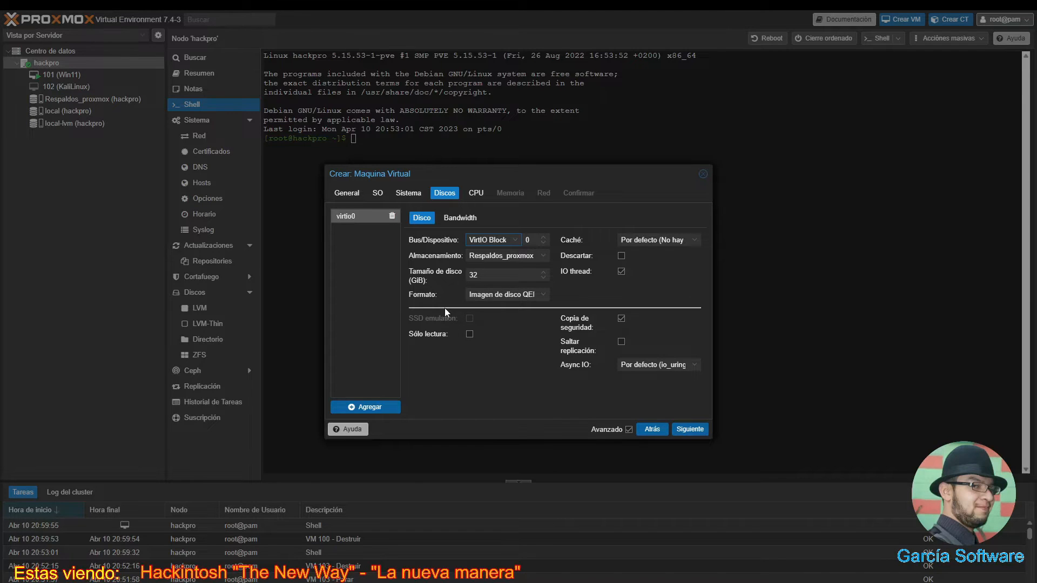
{"action": "key", "text": "super+r"}
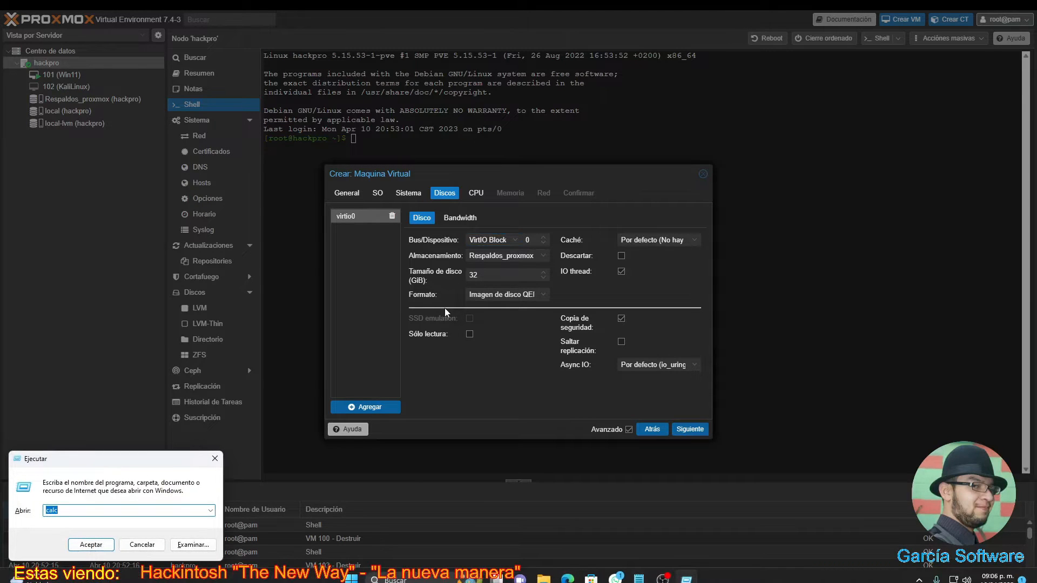
- Launch Calculator and compute 0.931323 × 36 = 33.527628
{"action": "key", "text": "Return"}
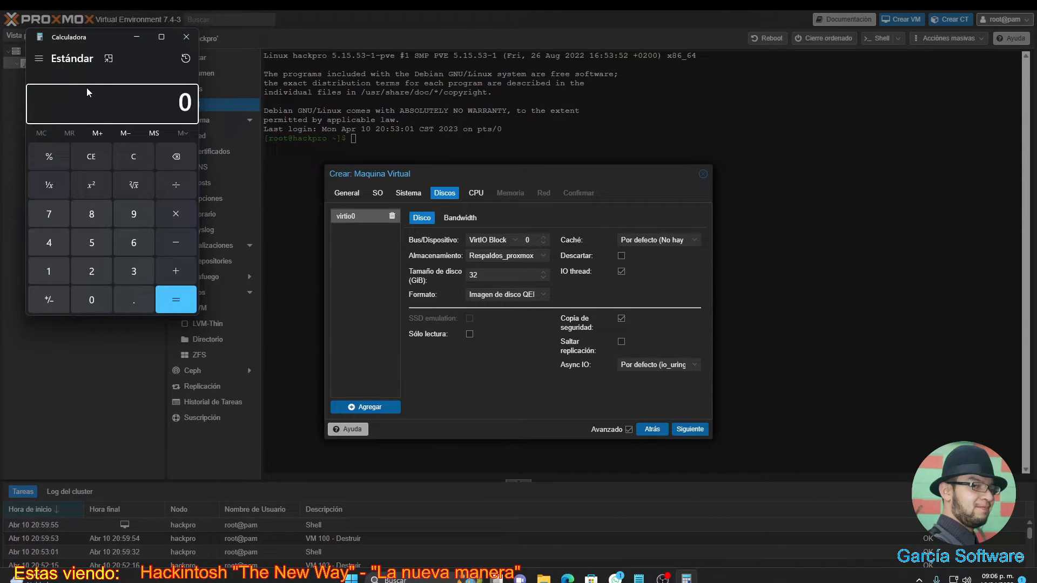
{"action": "key", "text": "period"}
{"action": "type", "text": "931"}
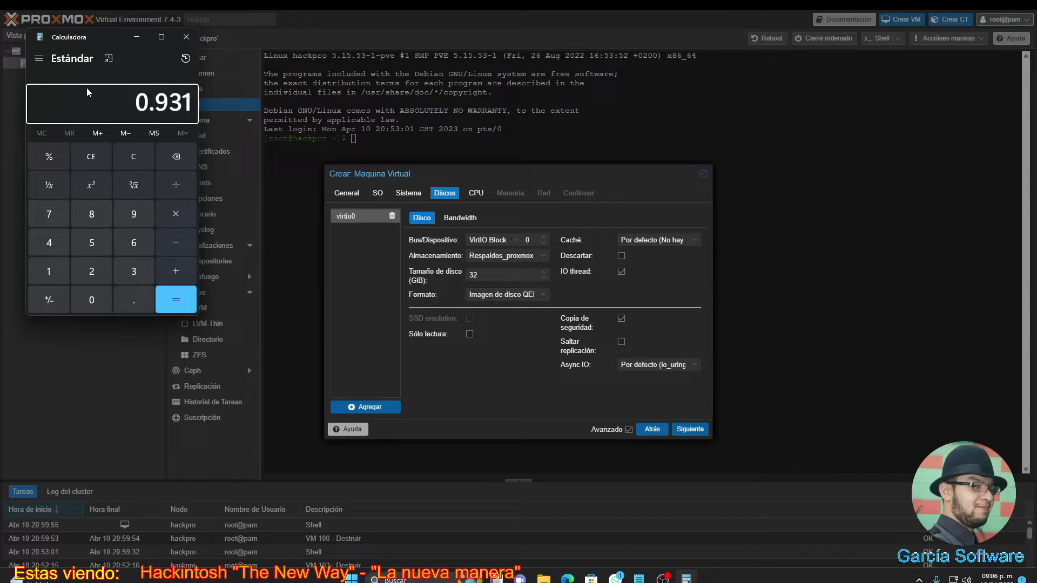
{"action": "type", "text": "323 "}
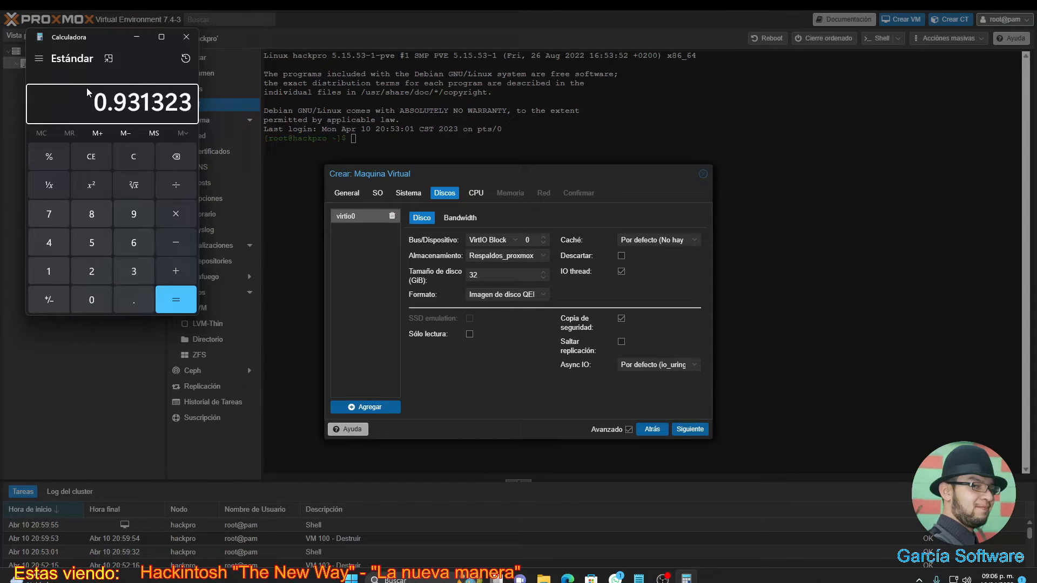
{"action": "type", "text": "+"}
{"action": "left_click", "coordinate": [183, 208]}
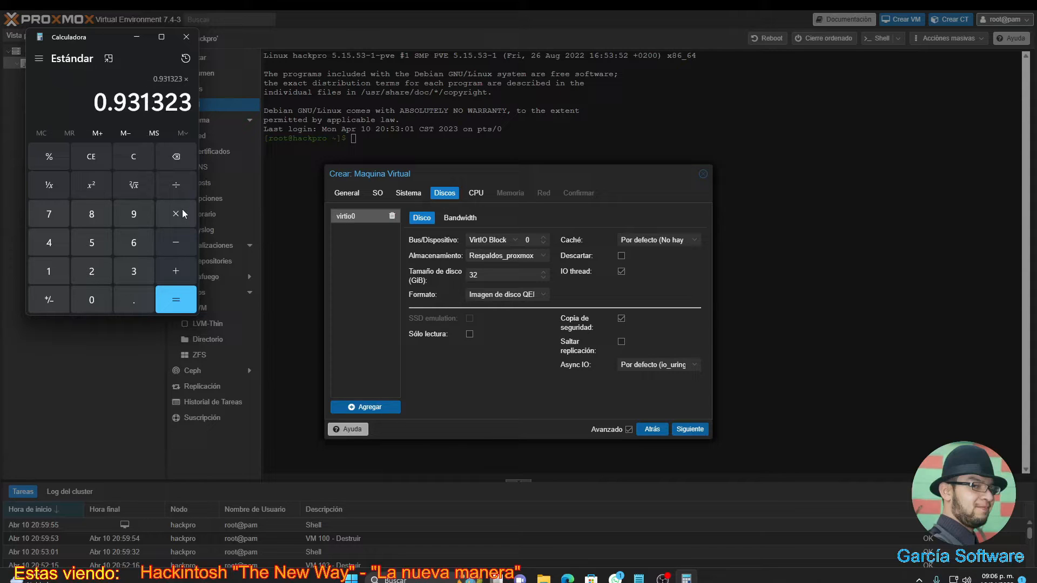
{"action": "type", "text": "36"}
{"action": "key", "text": "Return"}
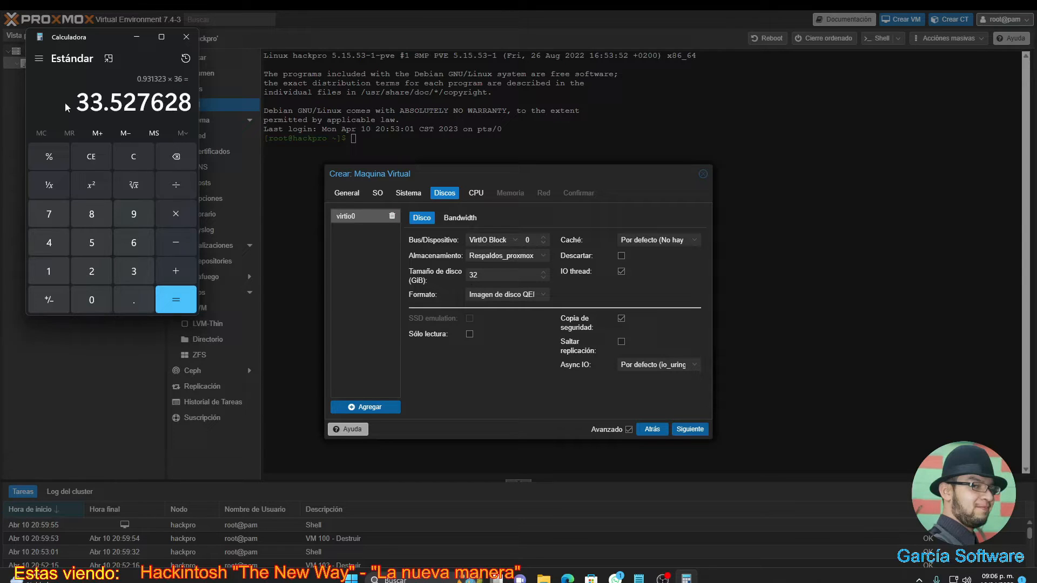
- Copy the result 33.527628 and select the 32 GiB disk size in the wizard
{"action": "left_click_drag", "start_coordinate": [76, 103], "coordinate": [100, 104]}
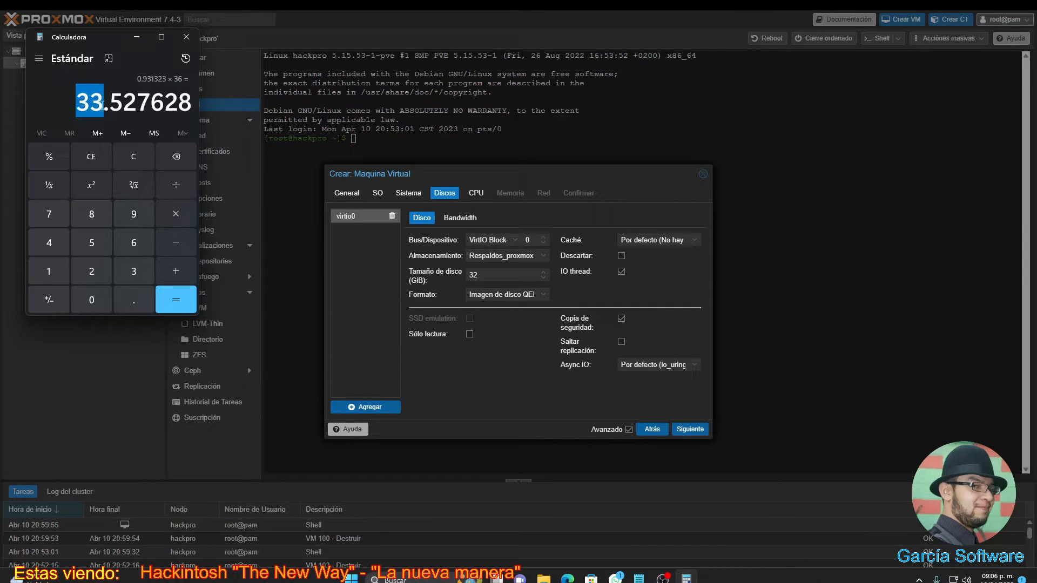
{"action": "double_click", "coordinate": [125, 105]}
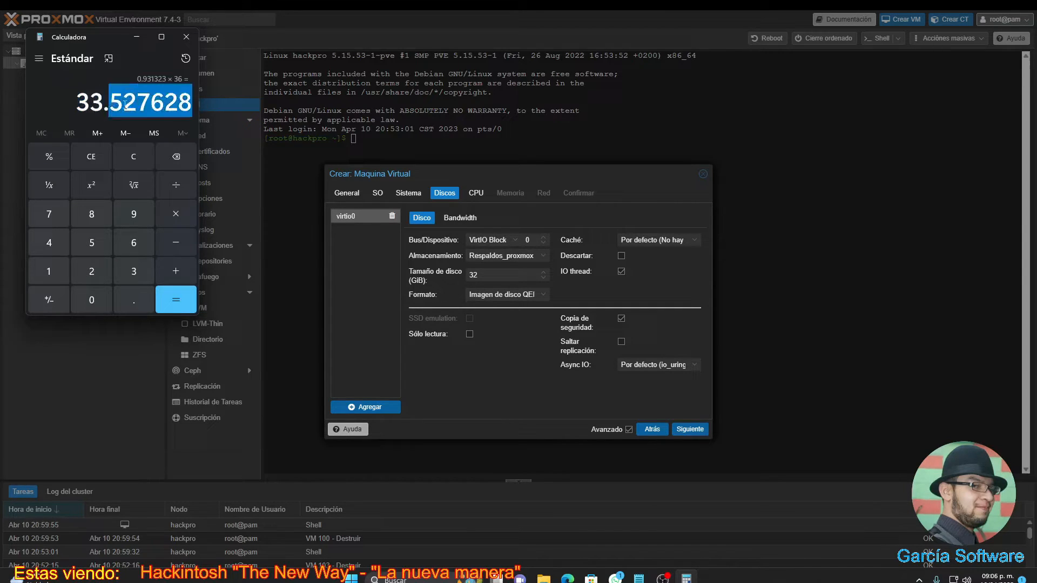
{"action": "double_click", "coordinate": [81, 105]}
{"action": "left_click", "coordinate": [132, 105]}
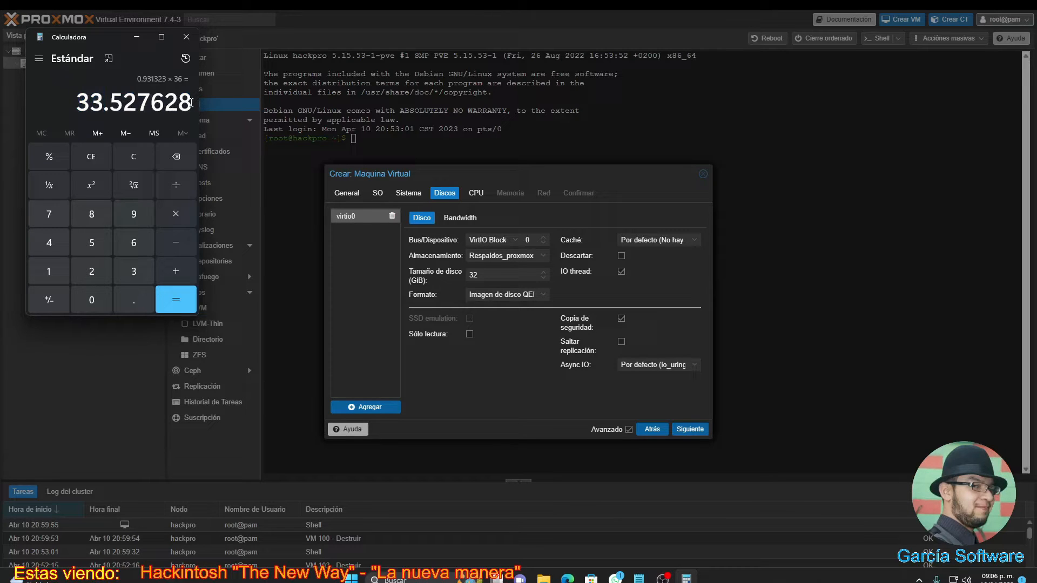
{"action": "left_click_drag", "start_coordinate": [192, 102], "coordinate": [72, 101]}
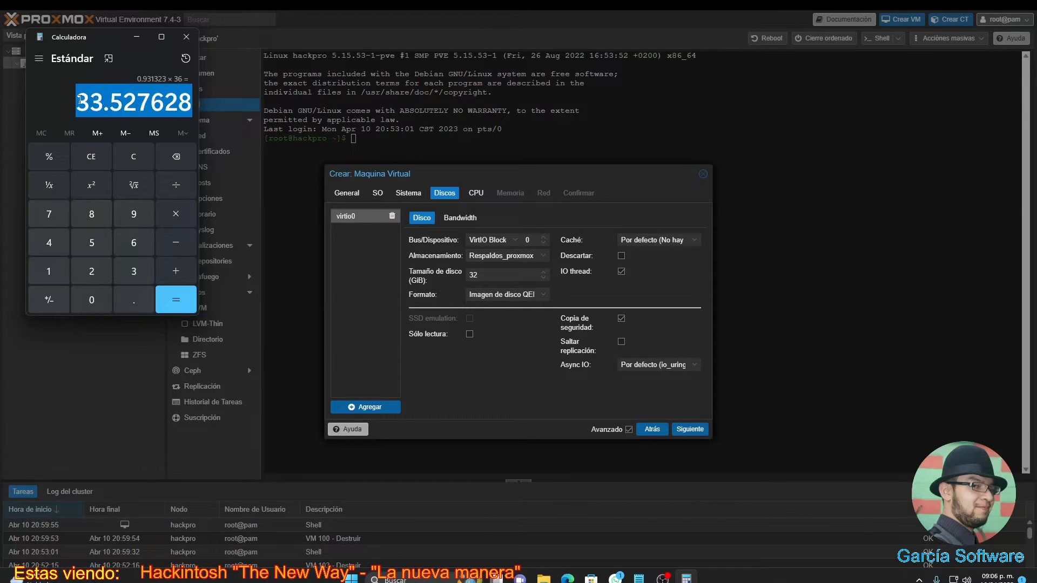
{"action": "right_click", "coordinate": [108, 107]}
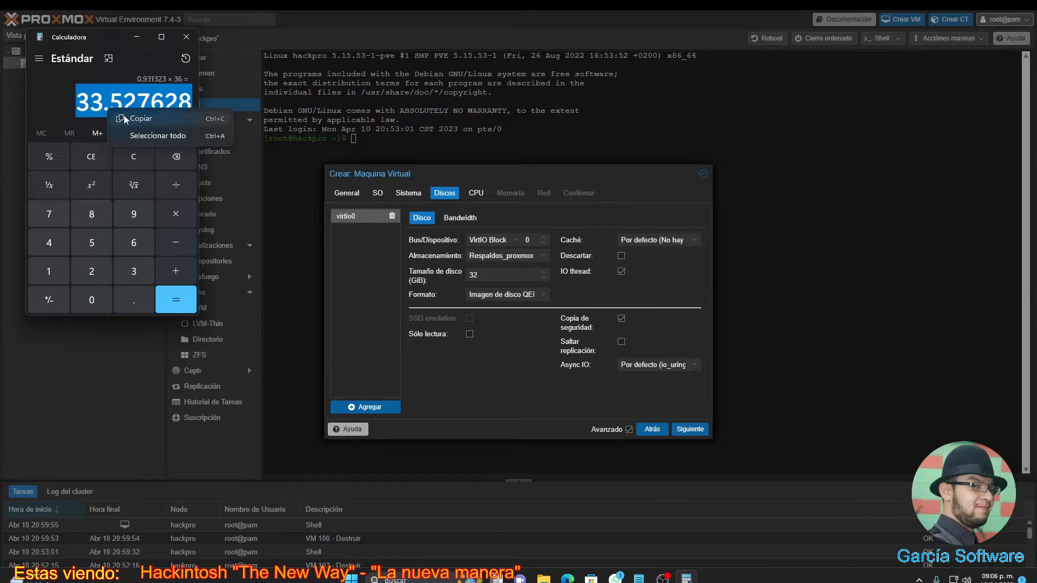
{"action": "left_click", "coordinate": [124, 115]}
{"action": "left_click", "coordinate": [492, 274]}
{"action": "double_click", "coordinate": [491, 273]}
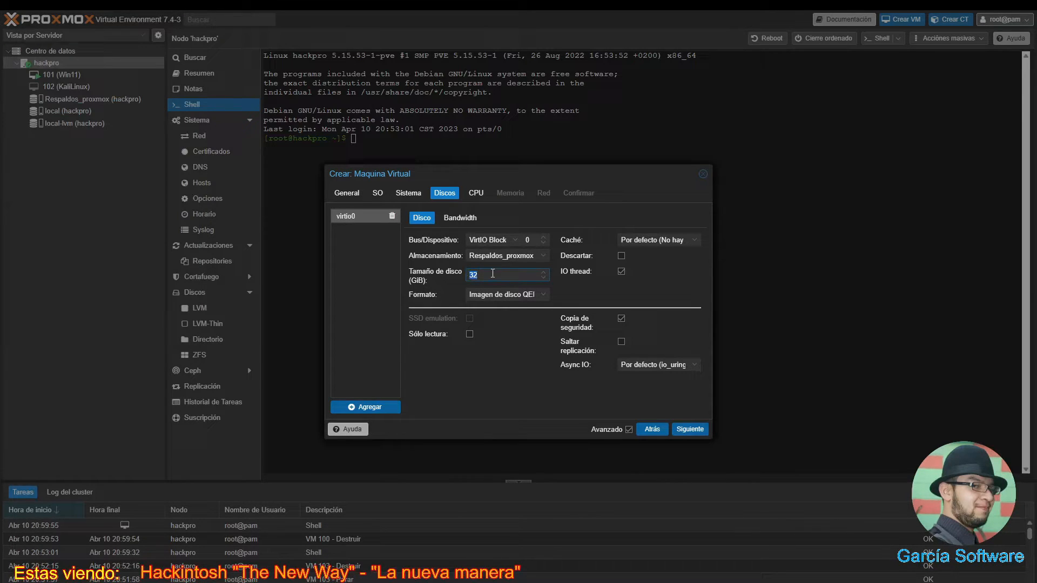
- Paste the copied 33.527628 into the Disk size field
{"action": "right_click", "coordinate": [492, 274]}
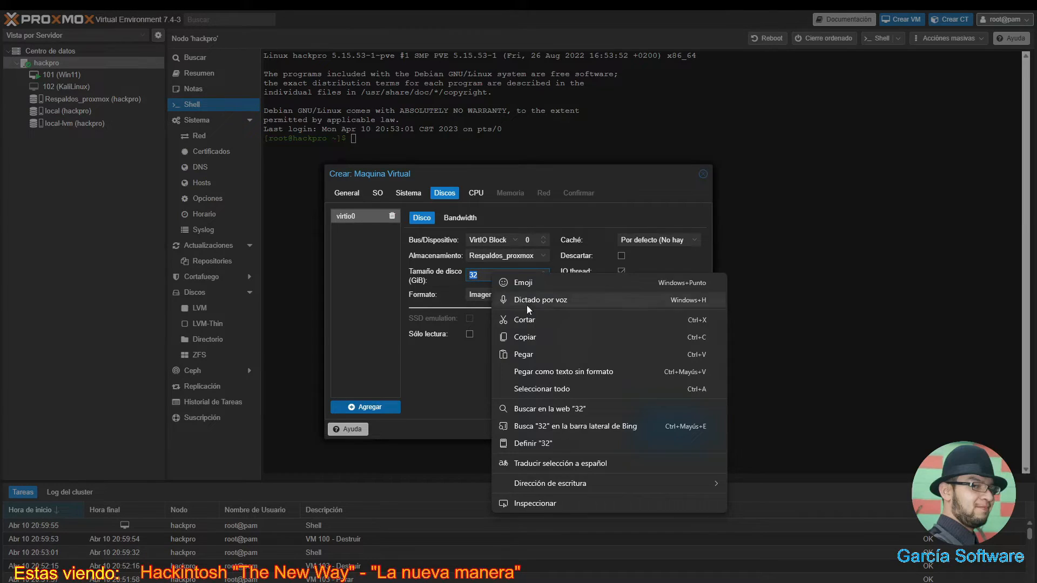
{"action": "left_click", "coordinate": [522, 354]}
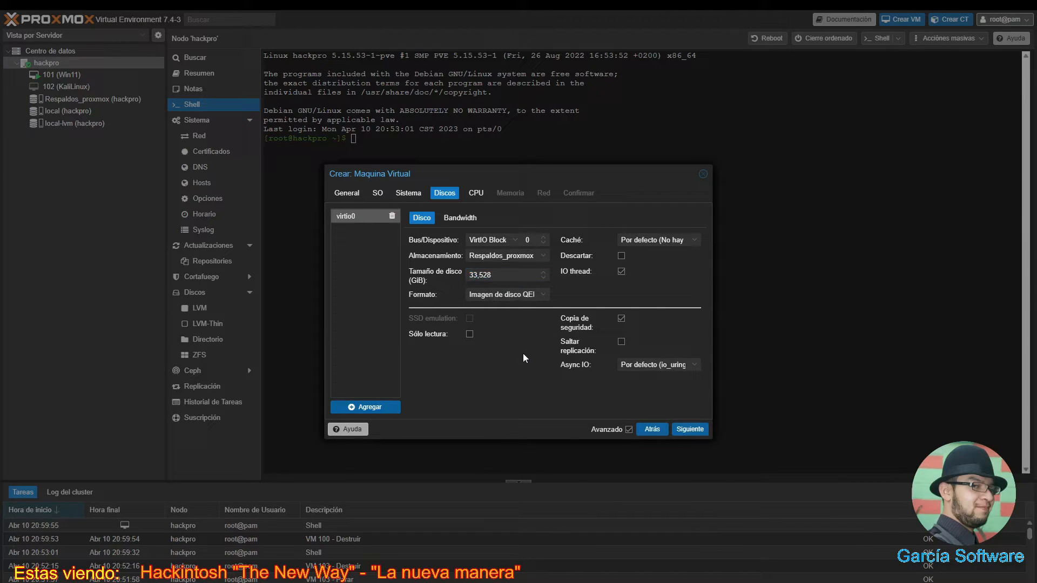
- Use QEMU qcow2 format, IO thread off and Write back (inseguro) cache, then go to CPU
{"action": "left_click", "coordinate": [543, 295]}
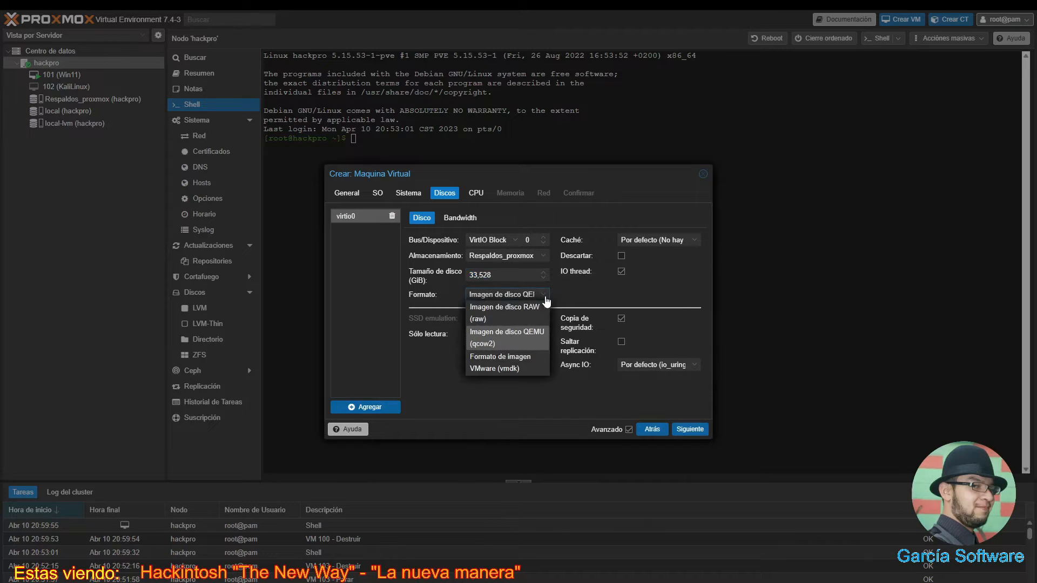
{"action": "left_click", "coordinate": [541, 339]}
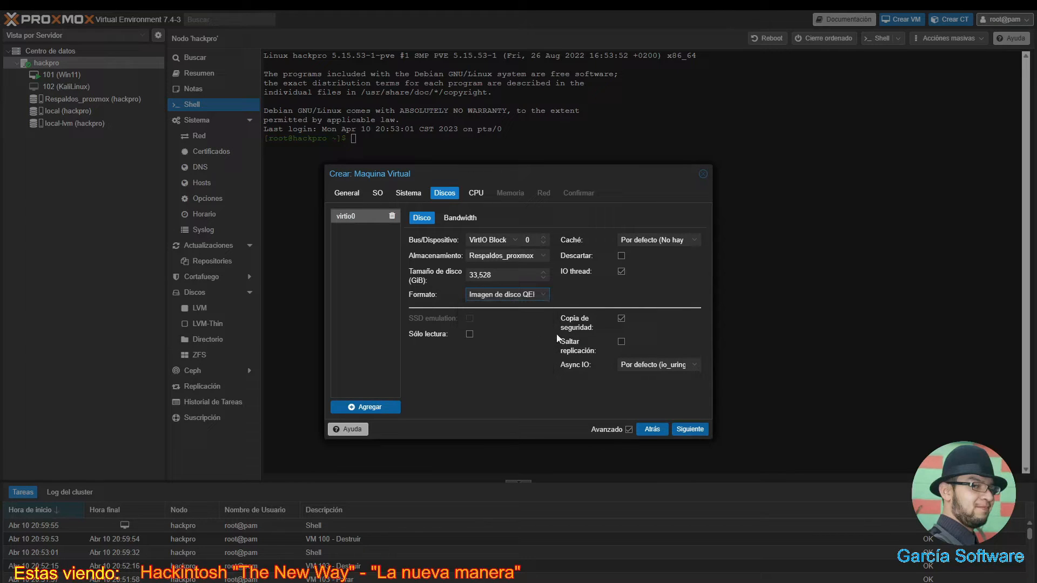
{"action": "left_click", "coordinate": [621, 273]}
{"action": "left_click", "coordinate": [693, 241]}
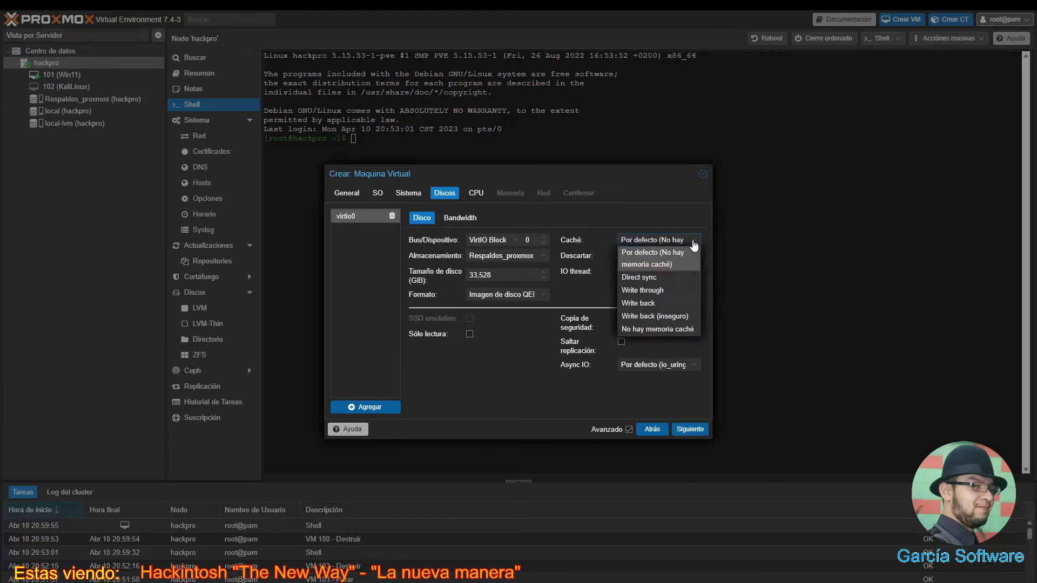
{"action": "left_click", "coordinate": [660, 317]}
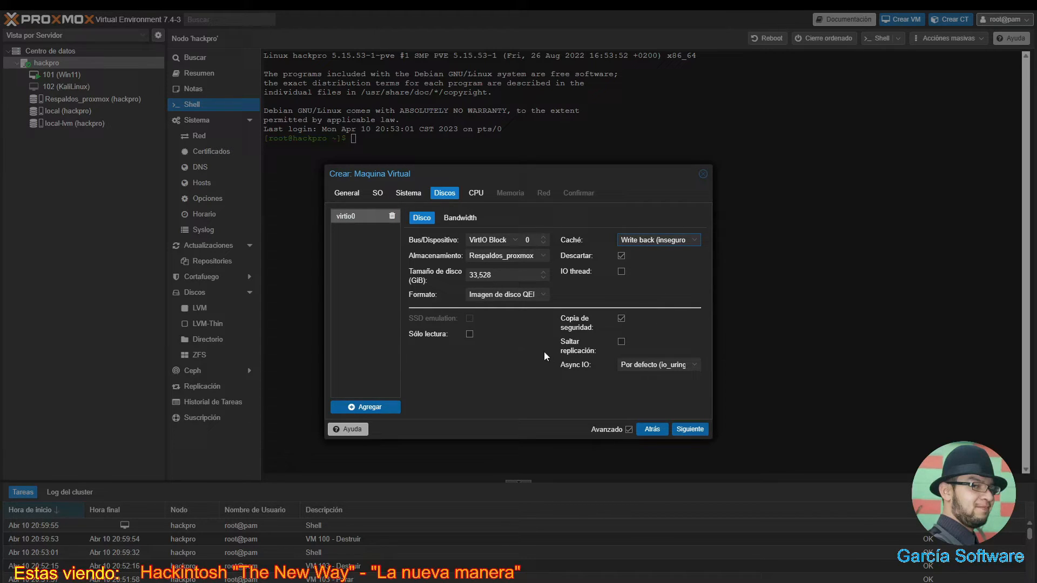
{"action": "left_click", "coordinate": [689, 429]}
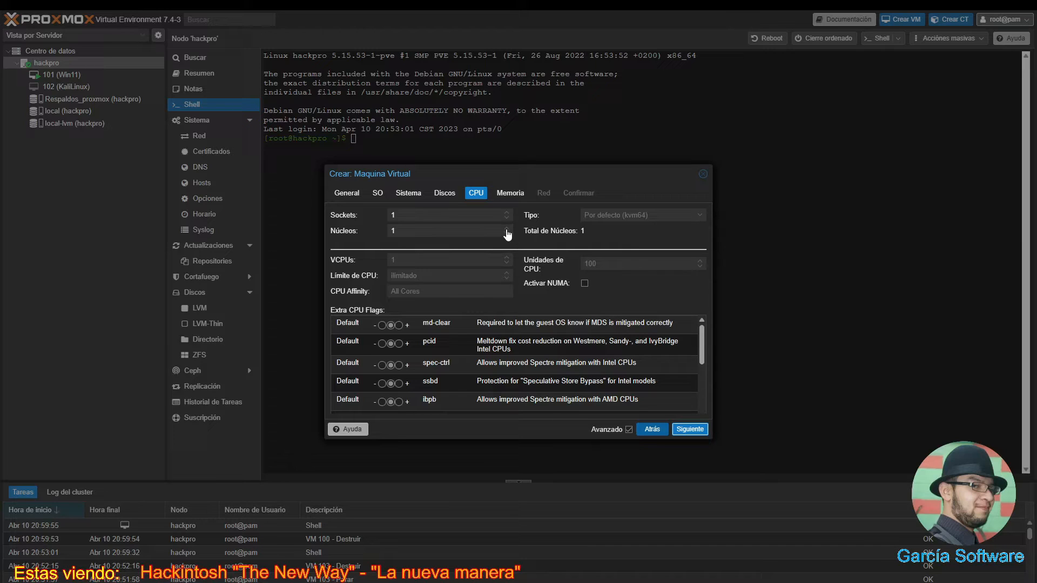
- Raise the CPU to 4 cores and advance past Memory to the Network tab
{"action": "left_click", "coordinate": [507, 229]}
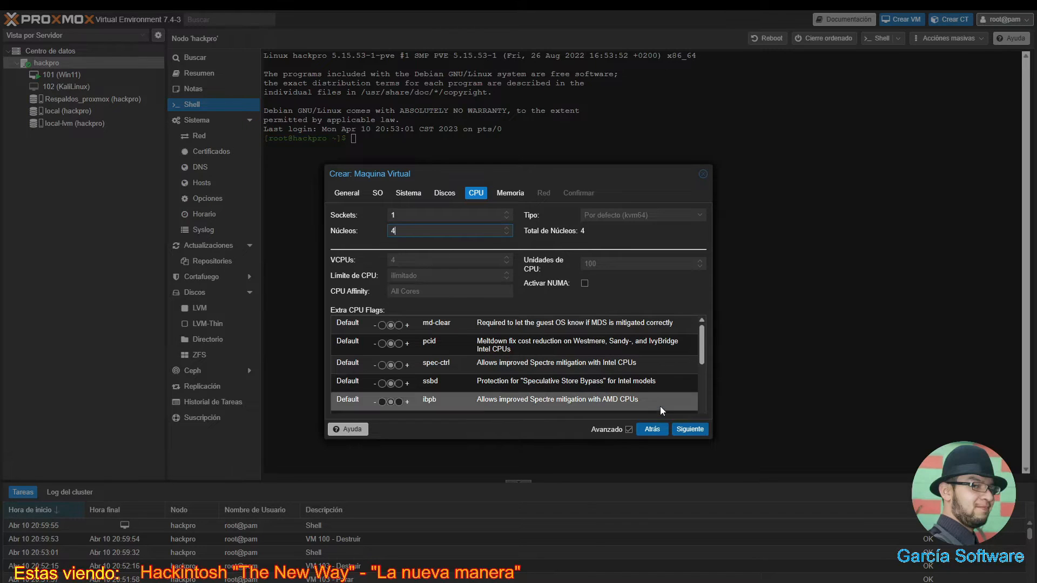
{"action": "double_click", "coordinate": [691, 430]}
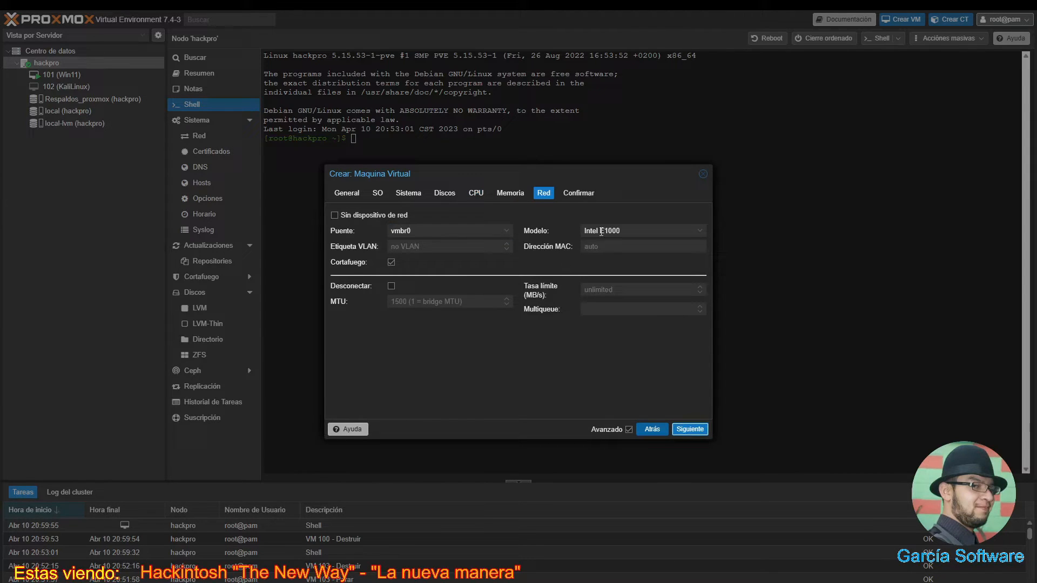
- Pick VMware vmxnet3 as the network model, disable the firewall, and open the Confirm summary
{"action": "left_click", "coordinate": [702, 232]}
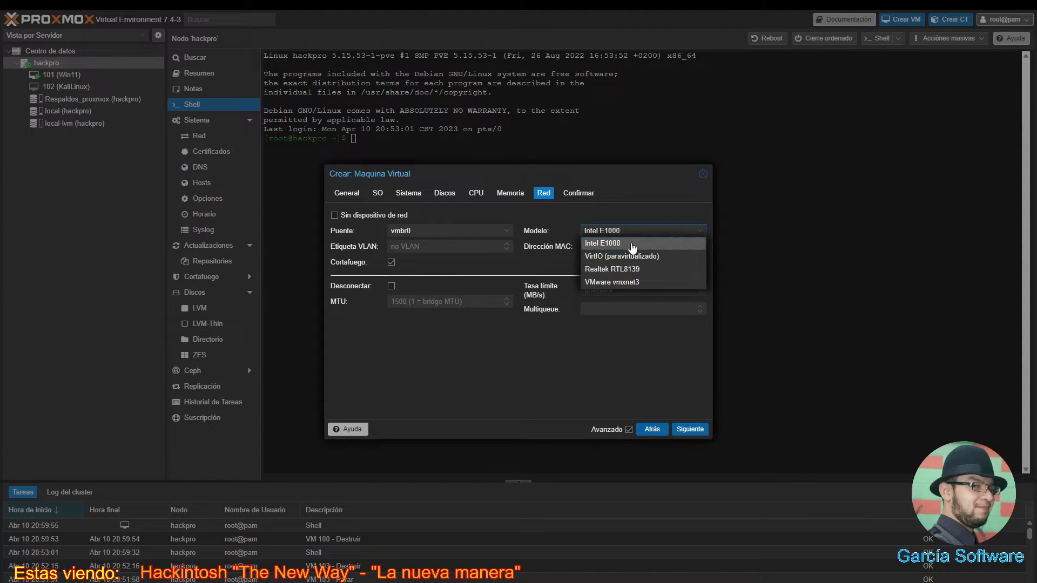
{"action": "left_click", "coordinate": [630, 283]}
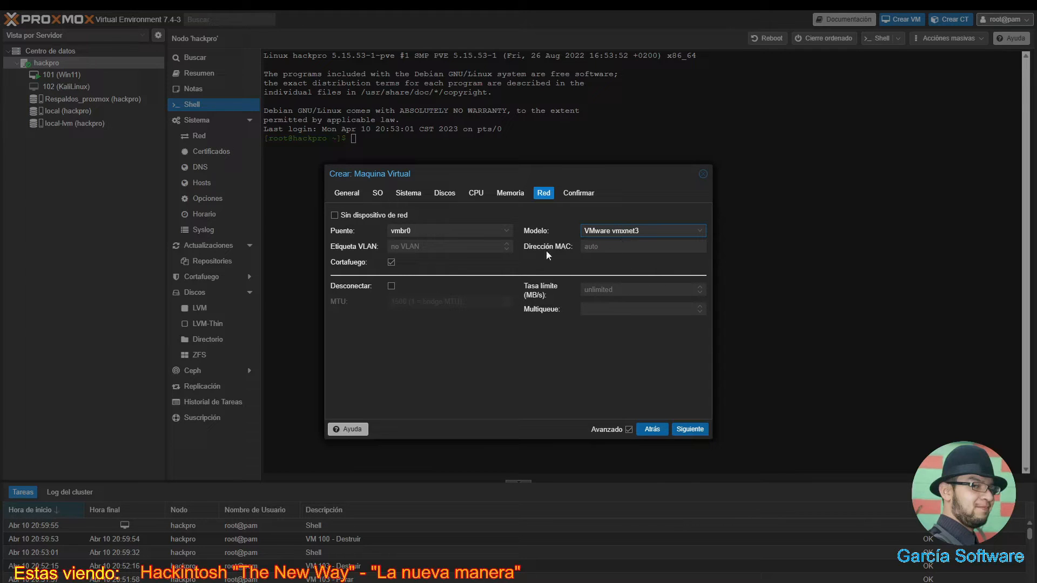
{"action": "left_click", "coordinate": [391, 262]}
{"action": "left_click", "coordinate": [687, 430]}
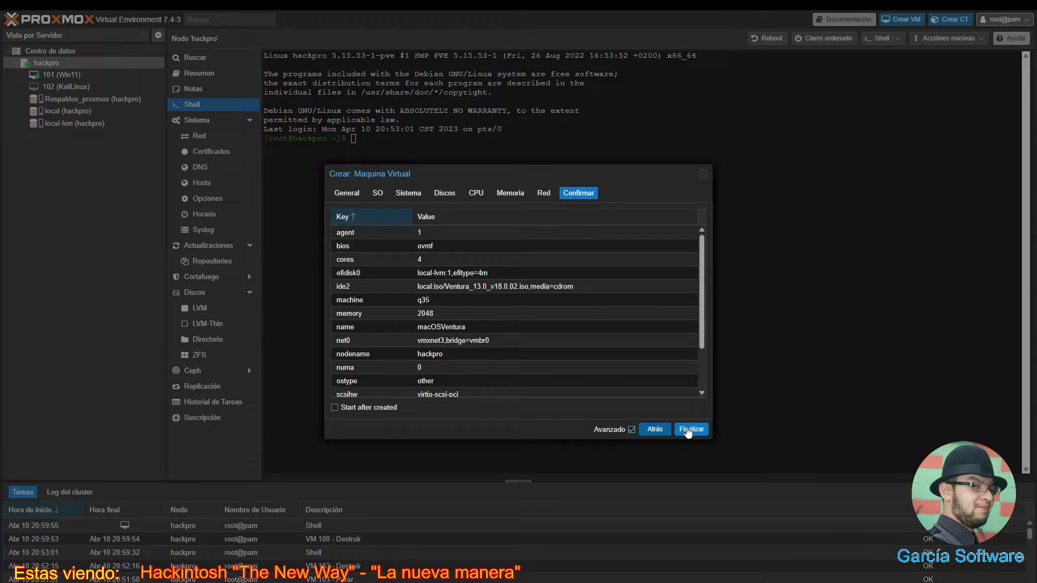
- Finish the wizard to create VM 100 macOSVentura on the hackpro node
{"action": "left_click", "coordinate": [688, 430]}
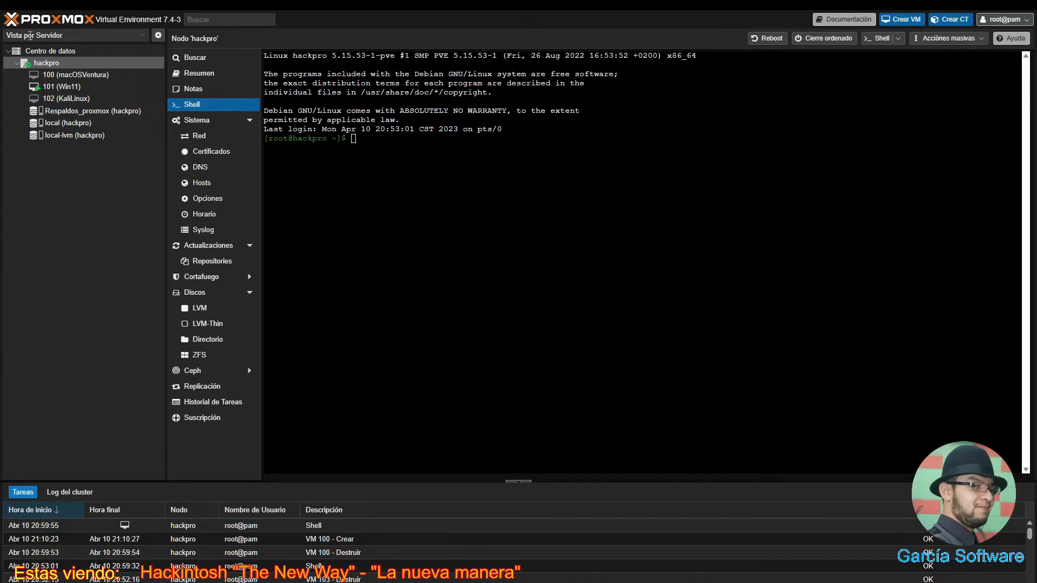
- Switch VM 100's ide2 CD/DVD drive to the OpenCore-v19-HSVE.iso image
{"action": "left_click", "coordinate": [49, 75]}
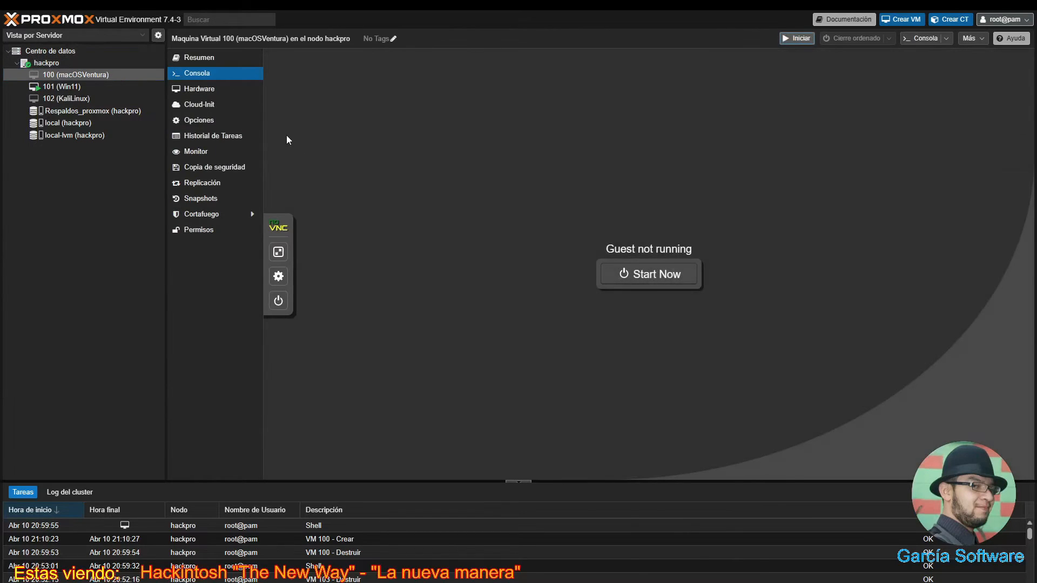
{"action": "left_click", "coordinate": [216, 94]}
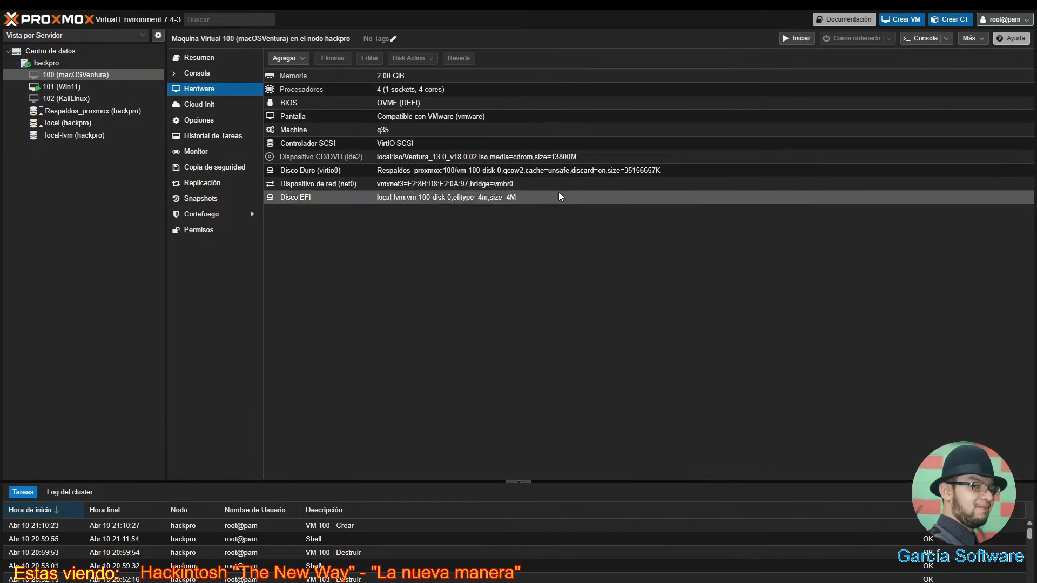
{"action": "double_click", "coordinate": [415, 157]}
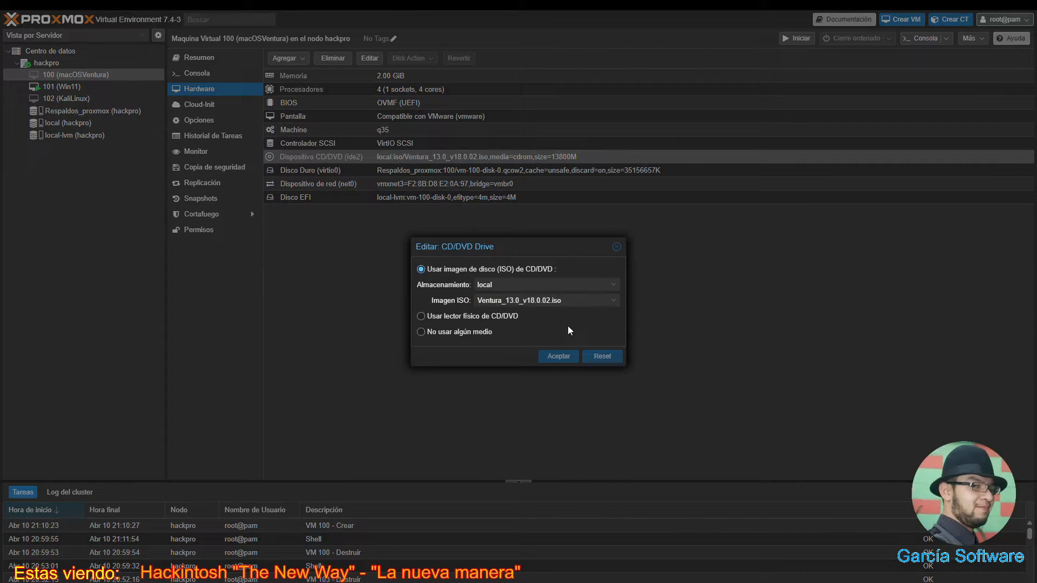
{"action": "left_click", "coordinate": [615, 302]}
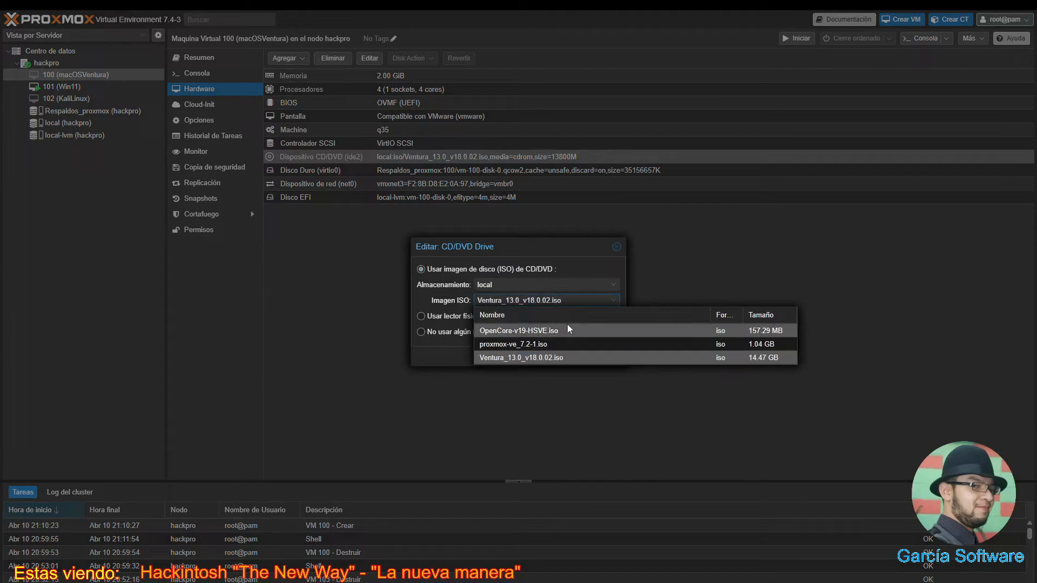
{"action": "left_click", "coordinate": [499, 332]}
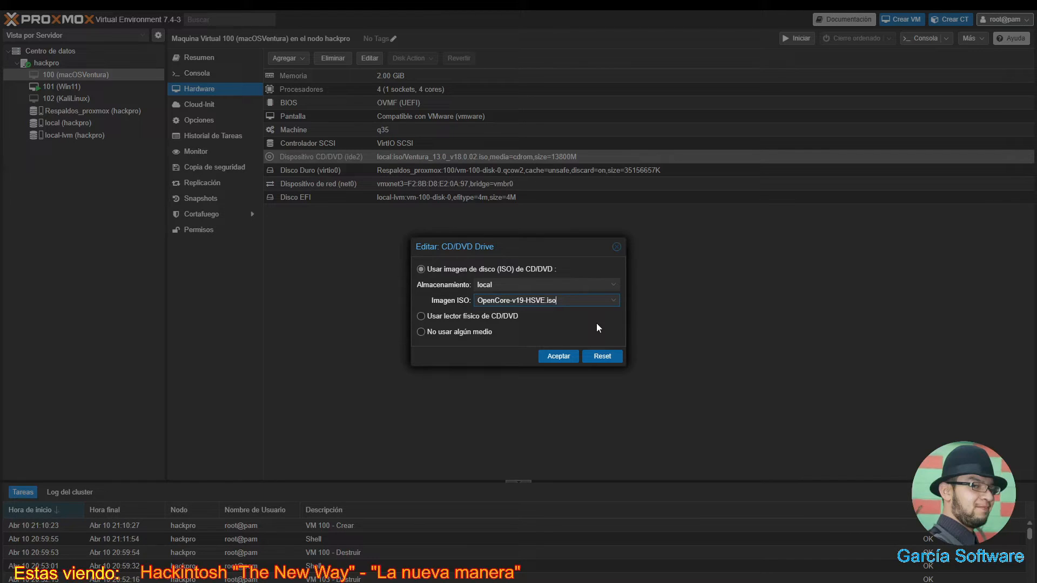
{"action": "left_click", "coordinate": [567, 356]}
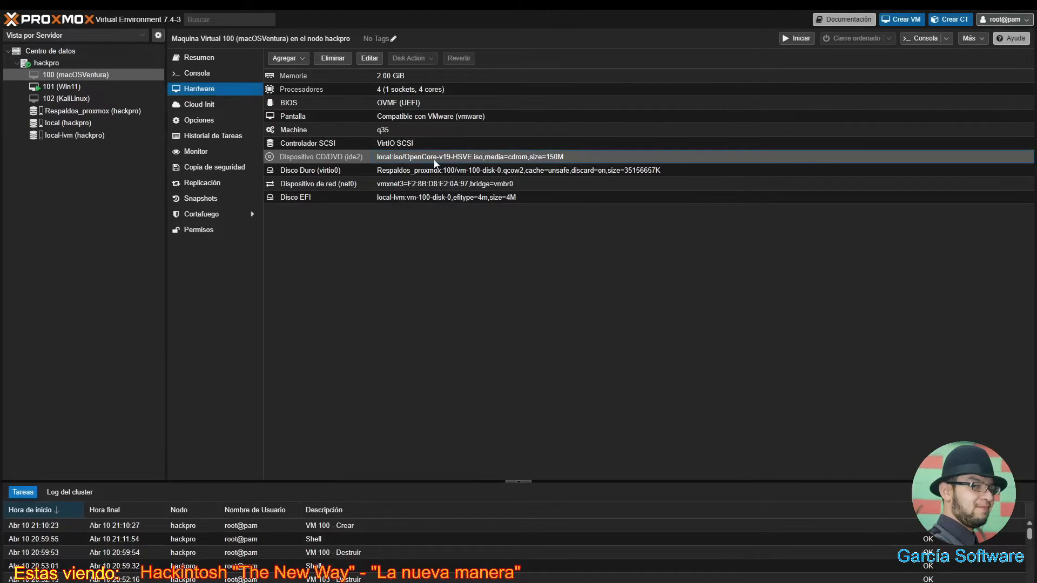
- Add a SATA CD/DVD drive using Ventura_13.0_v18.0.02.iso from local storage
{"action": "left_click", "coordinate": [302, 64]}
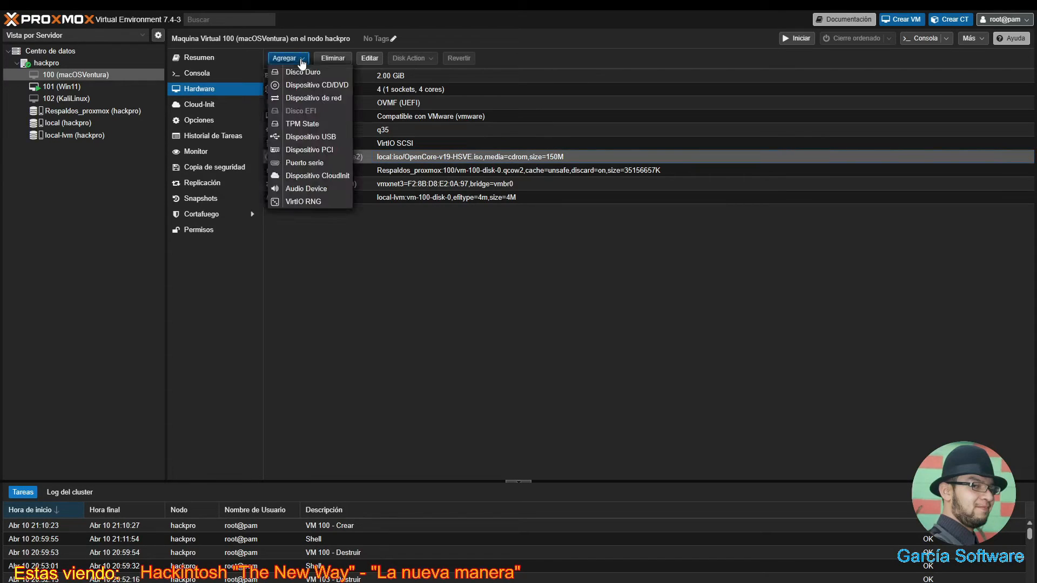
{"action": "left_click", "coordinate": [324, 85]}
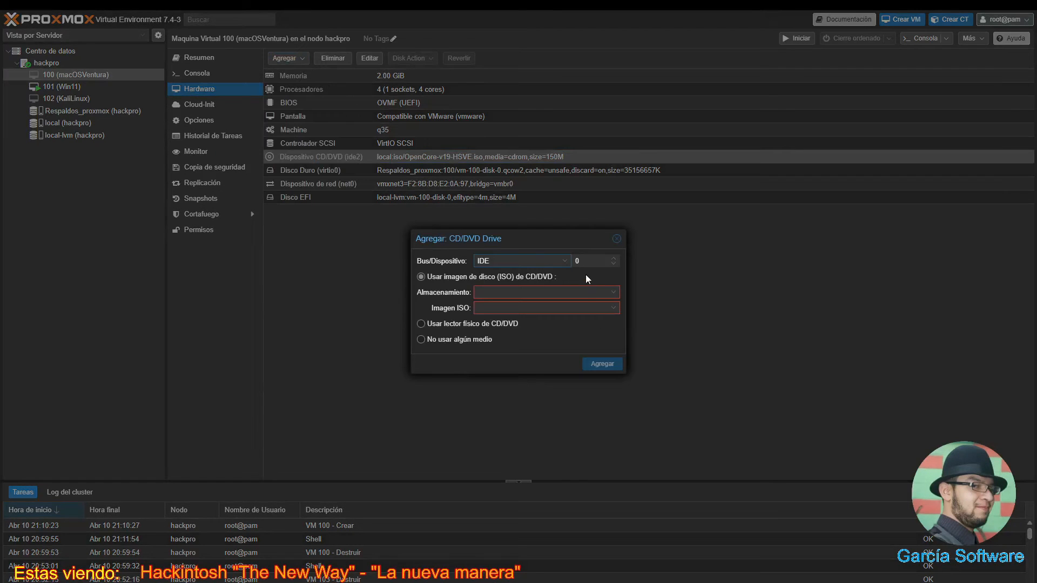
{"action": "left_click", "coordinate": [565, 265]}
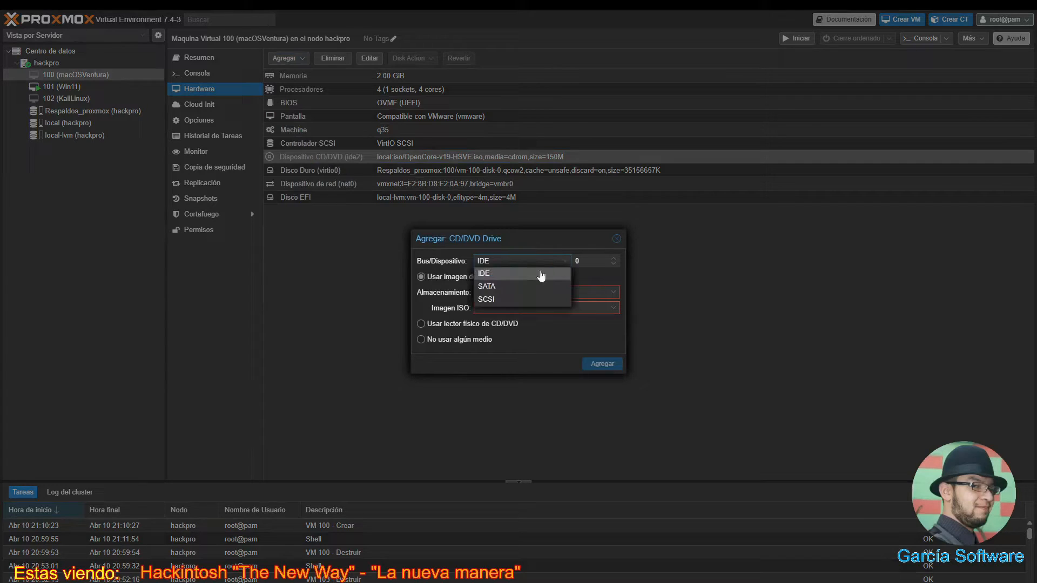
{"action": "left_click", "coordinate": [518, 284]}
{"action": "left_click", "coordinate": [614, 297]}
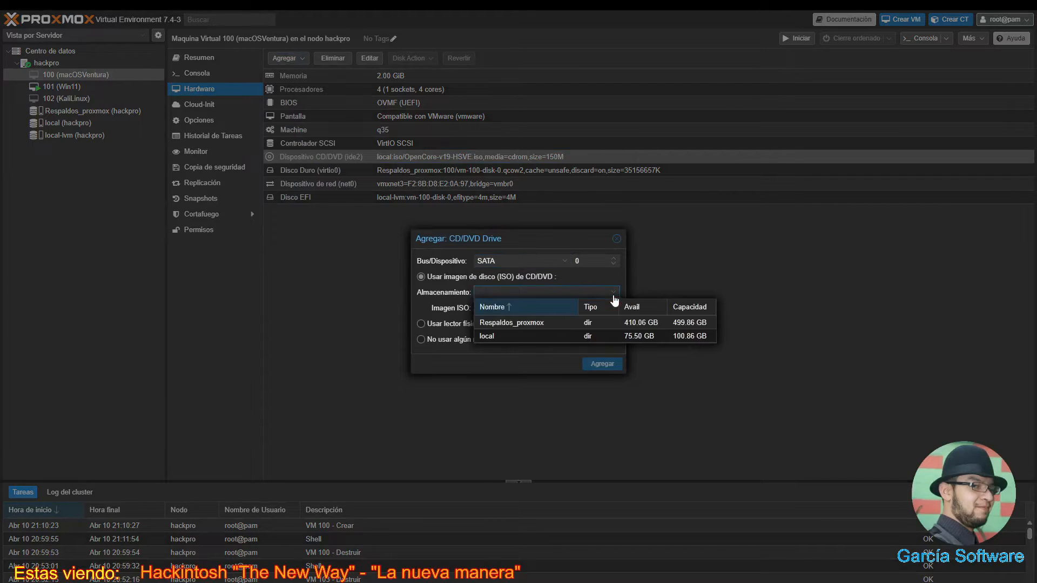
{"action": "left_click", "coordinate": [527, 335]}
{"action": "left_click", "coordinate": [609, 312]}
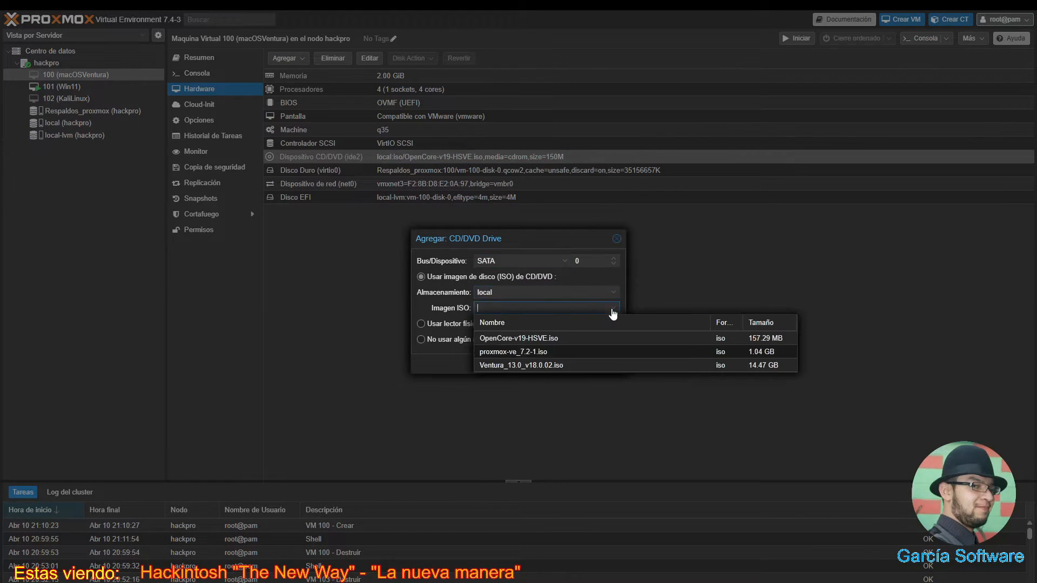
{"action": "left_click", "coordinate": [529, 365]}
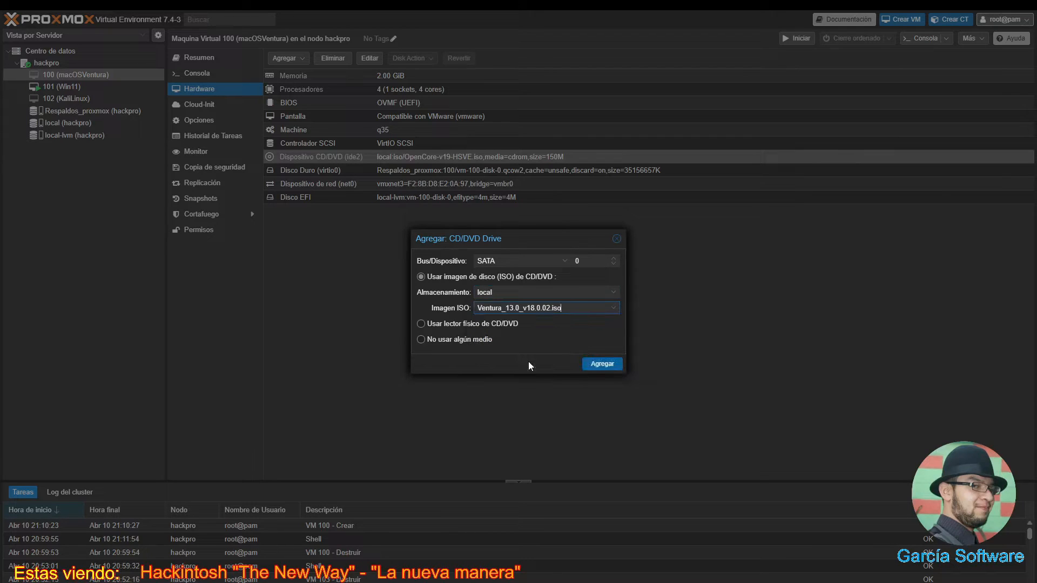
{"action": "left_click", "coordinate": [603, 365]}
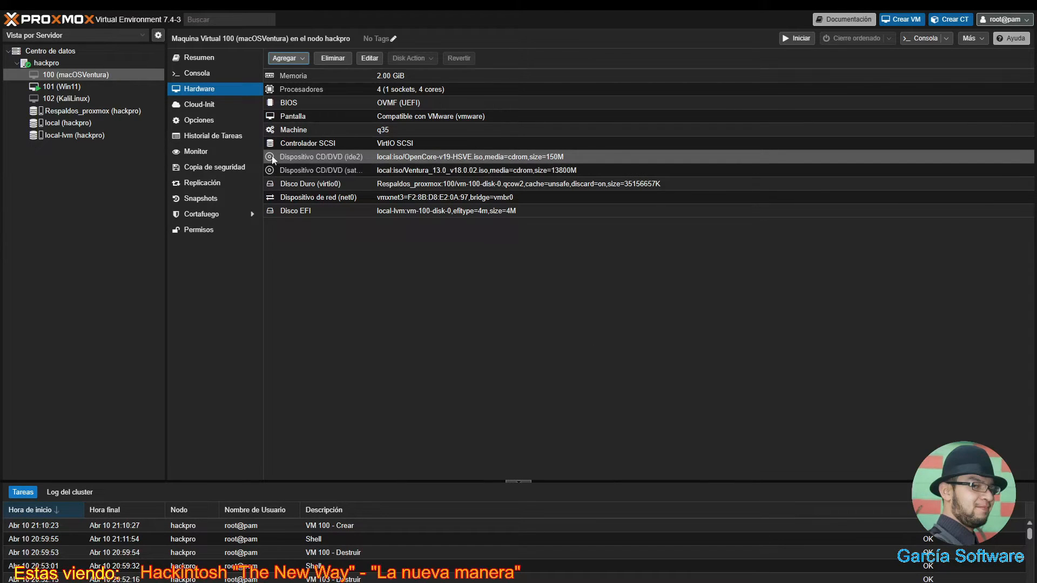
{"action": "left_click", "coordinate": [207, 124]}
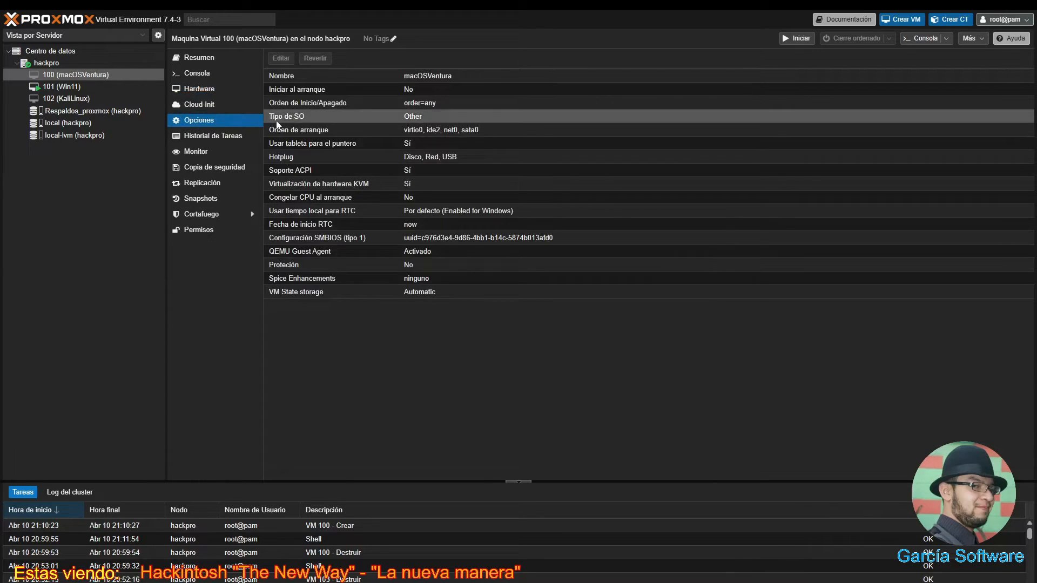
- Set VM 100's boot order to ide2, sata0, virtio0, with net0 disabled
{"action": "double_click", "coordinate": [424, 131]}
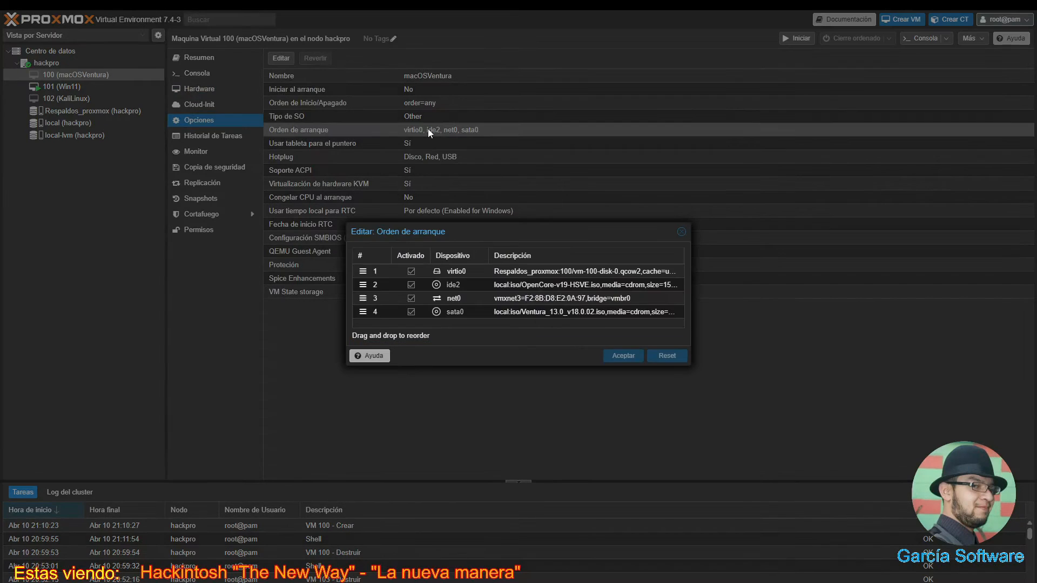
{"action": "left_click", "coordinate": [411, 298]}
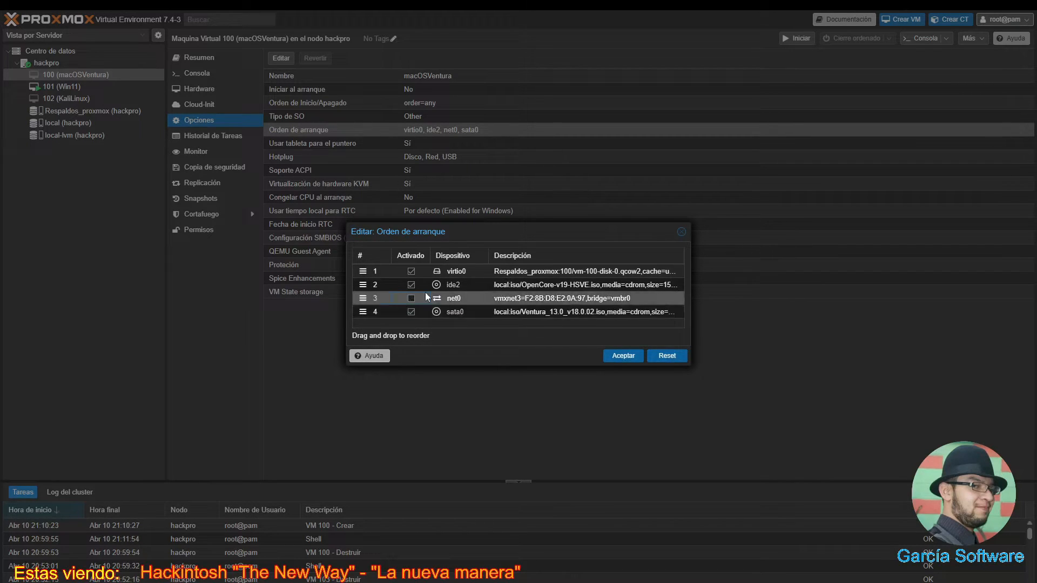
{"action": "left_click", "coordinate": [411, 271]}
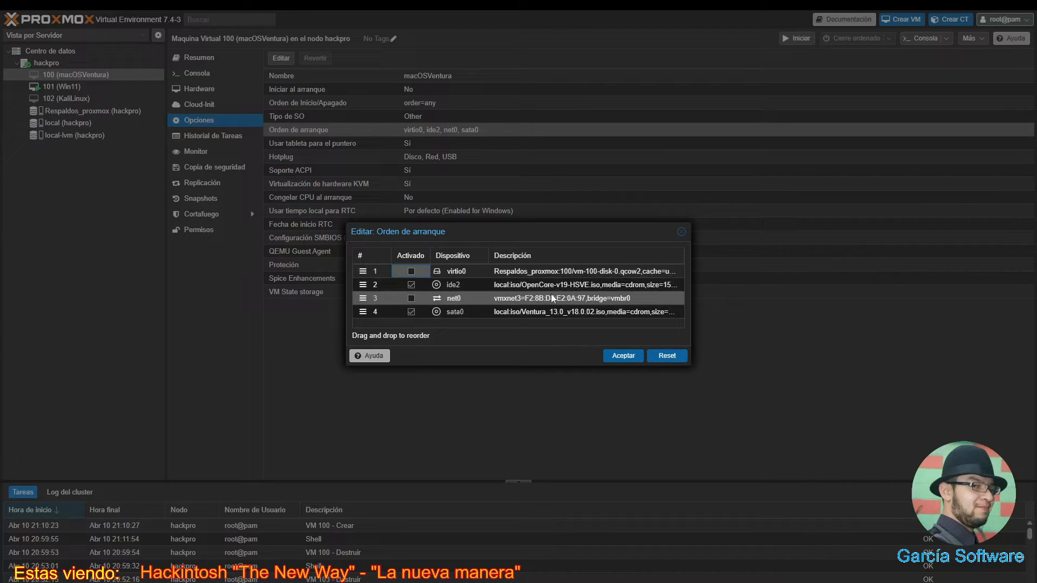
{"action": "left_click", "coordinate": [411, 271]}
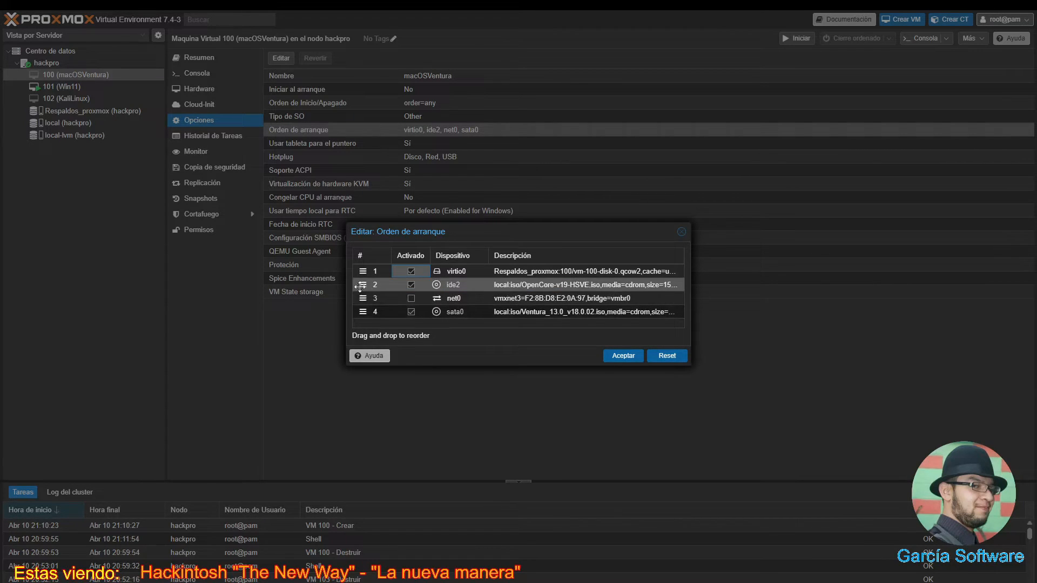
{"action": "left_click_drag", "start_coordinate": [364, 288], "coordinate": [364, 270]}
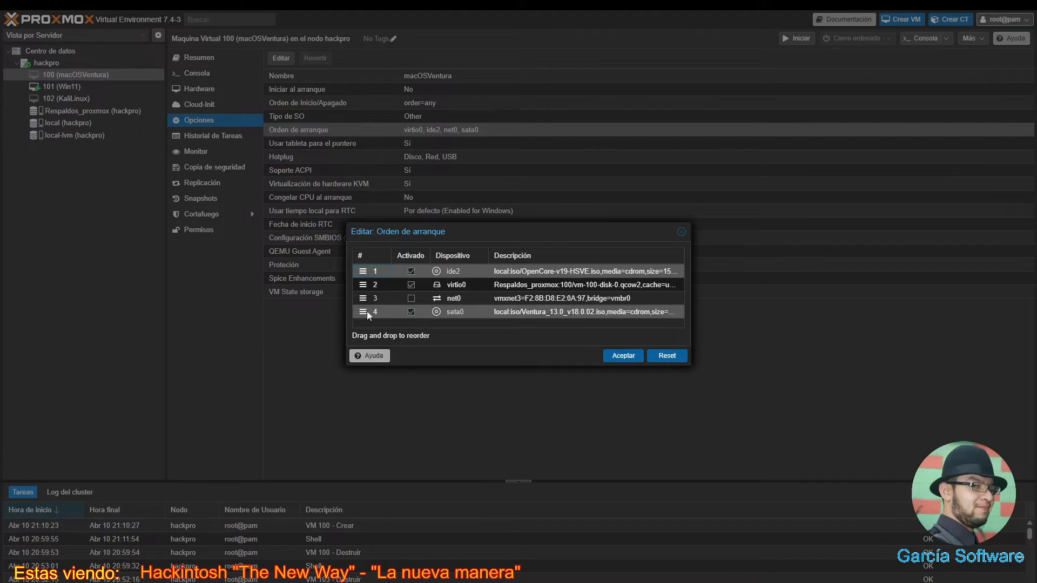
{"action": "left_click_drag", "start_coordinate": [363, 312], "coordinate": [363, 281]}
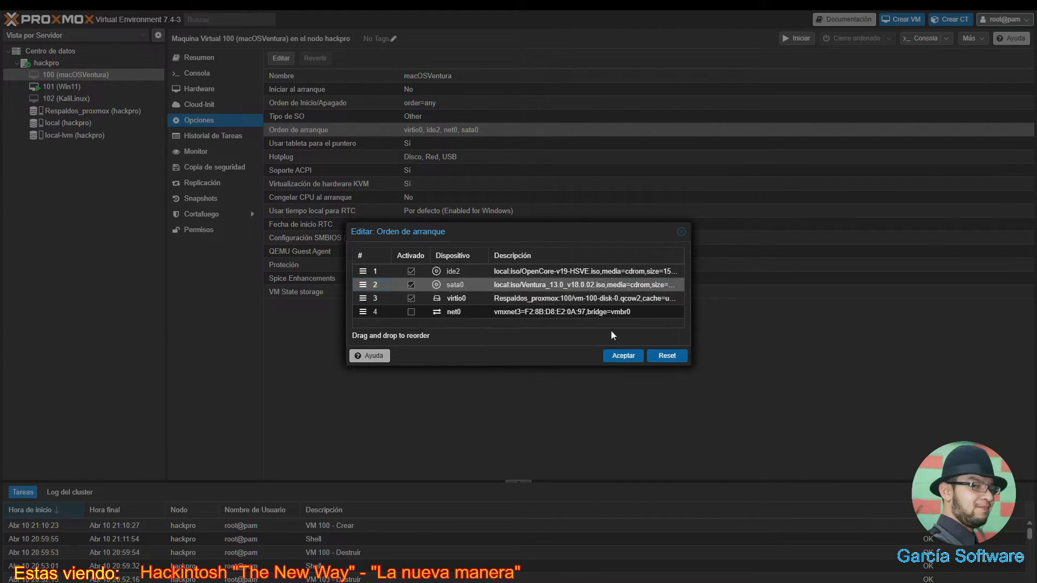
{"action": "left_click", "coordinate": [624, 356]}
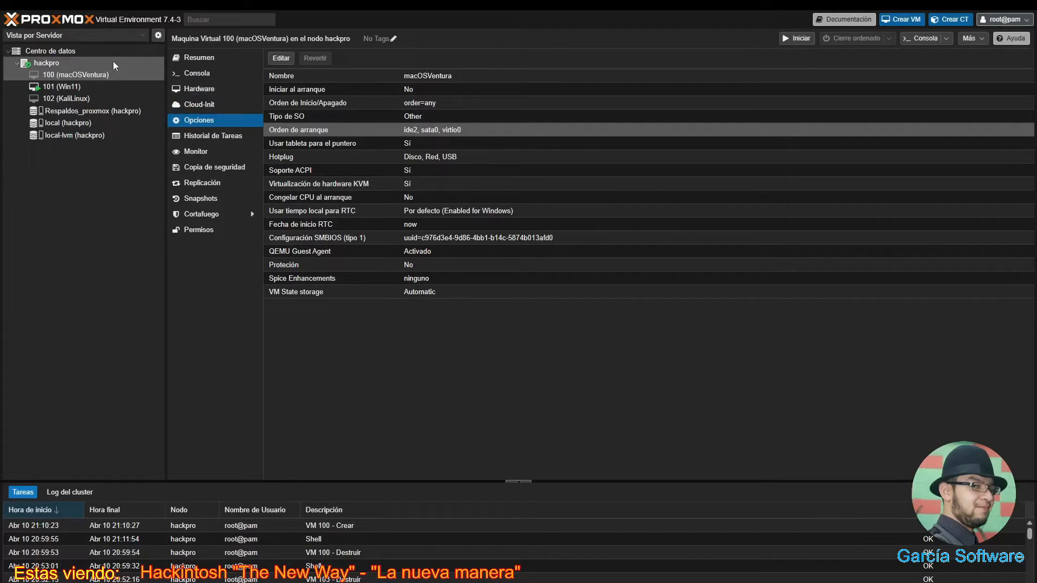
- Paste 'nano /etc/pve/qemu-server/100.conf' into the hackpro node shell without running it
{"action": "left_click", "coordinate": [50, 64]}
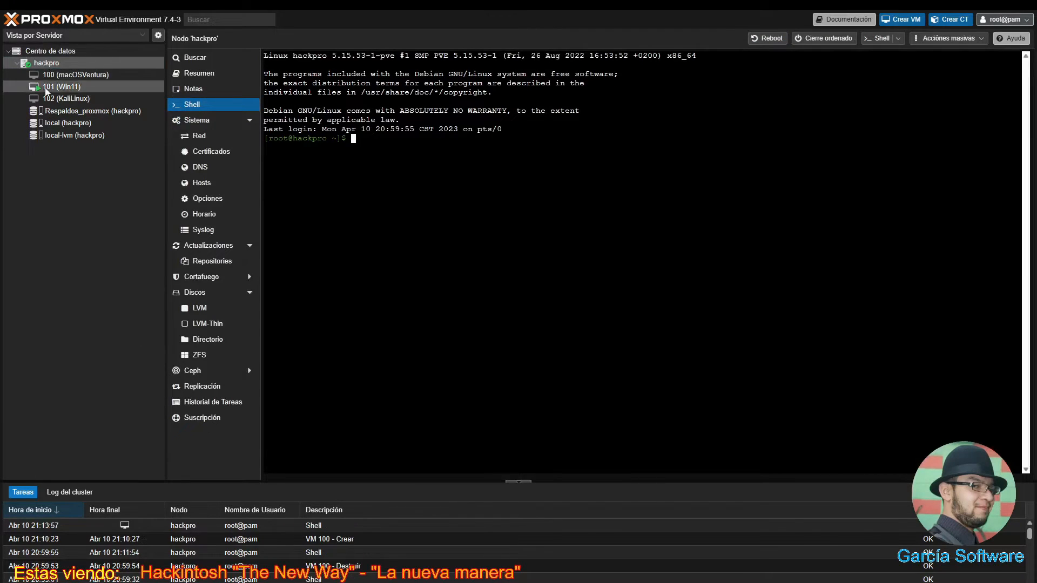
{"action": "left_click", "coordinate": [73, 76]}
{"action": "left_click", "coordinate": [71, 65]}
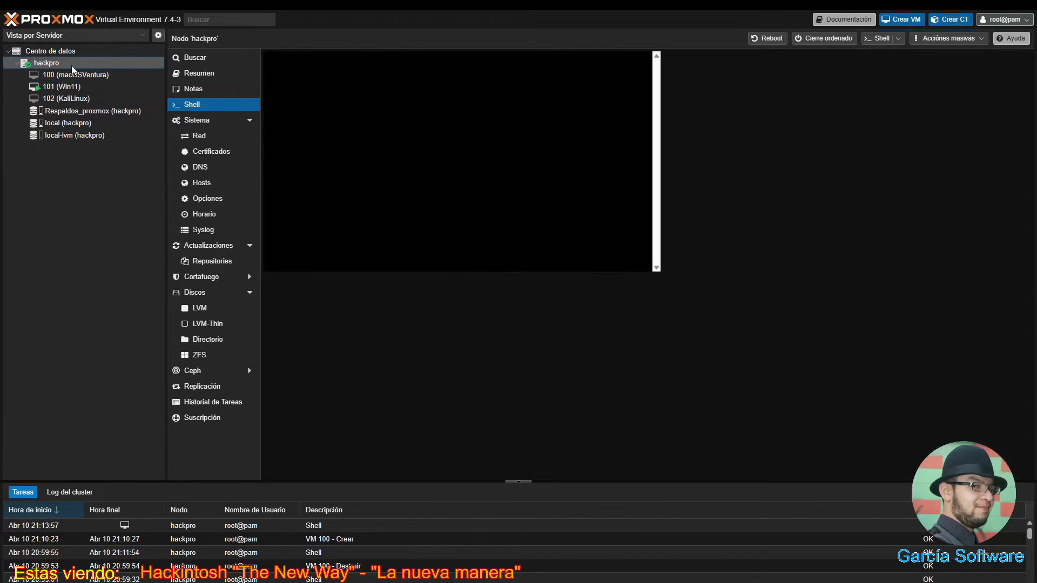
{"action": "left_click", "coordinate": [312, 232]}
{"action": "type", "text": "nano /etc/pve/qemu-server/100.conf"}
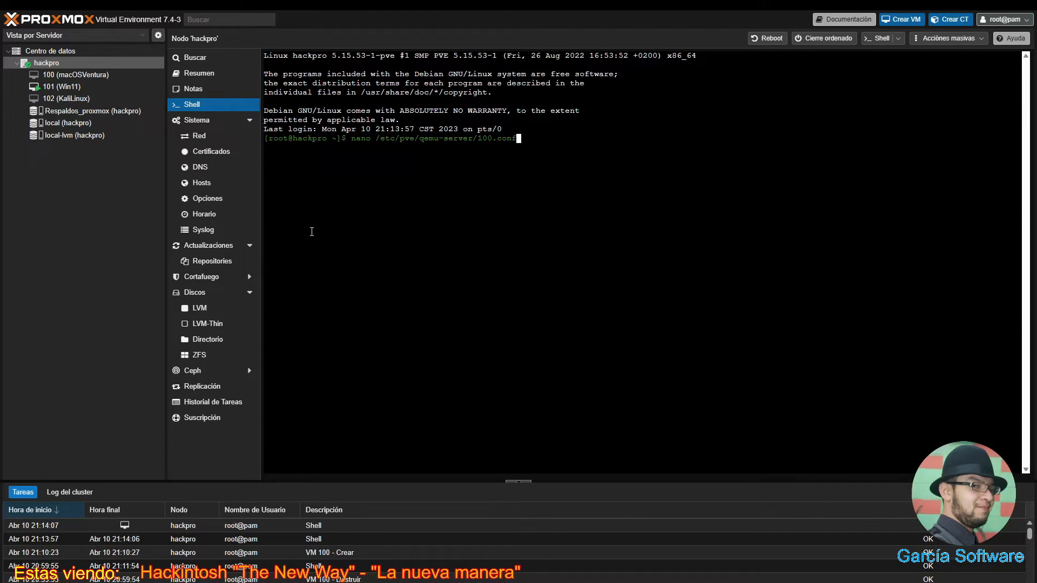
- Open 100.conf in nano and replace media=cdrom with cache=unsafe on the ide2 line
{"action": "key", "text": "Return"}
{"action": "key", "text": "Down"}
{"action": "key", "text": "Down"}
{"action": "key", "text": "Down"}
{"action": "key", "text": "Down"}
{"action": "key", "text": "Down"}
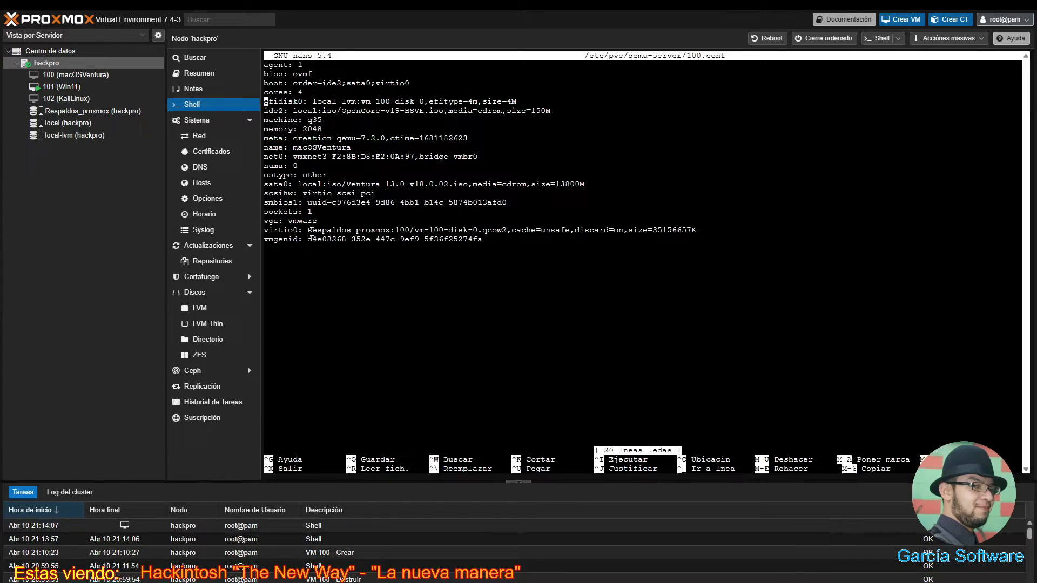
{"action": "key", "text": "Right"}
{"action": "key", "text": "Right"}
{"action": "key", "text": "Right"}
{"action": "key", "text": "Right"}
{"action": "key", "text": "Right"}
{"action": "key", "text": "Right"}
{"action": "key", "text": "Right"}
{"action": "key", "text": "Right"}
{"action": "key", "text": "Right"}
{"action": "key", "text": "Right"}
{"action": "key", "text": "Right"}
{"action": "key", "text": "Right"}
{"action": "key", "text": "Right"}
{"action": "key", "text": "Right"}
{"action": "key", "text": "Right"}
{"action": "key", "text": "Right"}
{"action": "key", "text": "Right"}
{"action": "key", "text": "Right"}
{"action": "key", "text": "Right"}
{"action": "key", "text": "Right"}
{"action": "key", "text": "Right"}
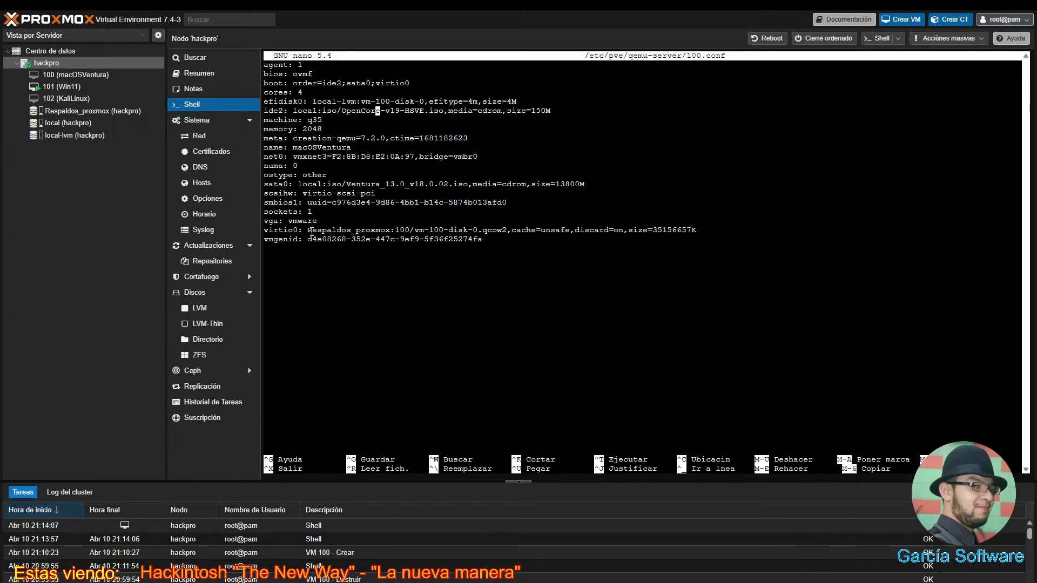
{"action": "key", "text": "Right"}
{"action": "key", "text": "Right"}
{"action": "key", "text": "Right"}
{"action": "key", "text": "Right"}
{"action": "key", "text": "Right"}
{"action": "key", "text": "BackSpace"}
{"action": "key", "text": "BackSpace"}
{"action": "key", "text": "BackSpace"}
{"action": "key", "text": "BackSpace"}
{"action": "key", "text": "BackSpace"}
{"action": "key", "text": "BackSpace"}
{"action": "key", "text": "BackSpace"}
{"action": "key", "text": "BackSpace"}
{"action": "key", "text": "BackSpace"}
{"action": "key", "text": "BackSpace"}
{"action": "key", "text": "BackSpace"}
{"action": "type", "text": "cache=unsafe"}
- Replace media=cdrom with cache=unsafe on the sata0 line as well
{"action": "key", "text": "Down"}
{"action": "key", "text": "Down"}
{"action": "key", "text": "Down"}
{"action": "key", "text": "Down"}
{"action": "key", "text": "Down"}
{"action": "key", "text": "Down"}
{"action": "key", "text": "Down"}
{"action": "key", "text": "Down"}
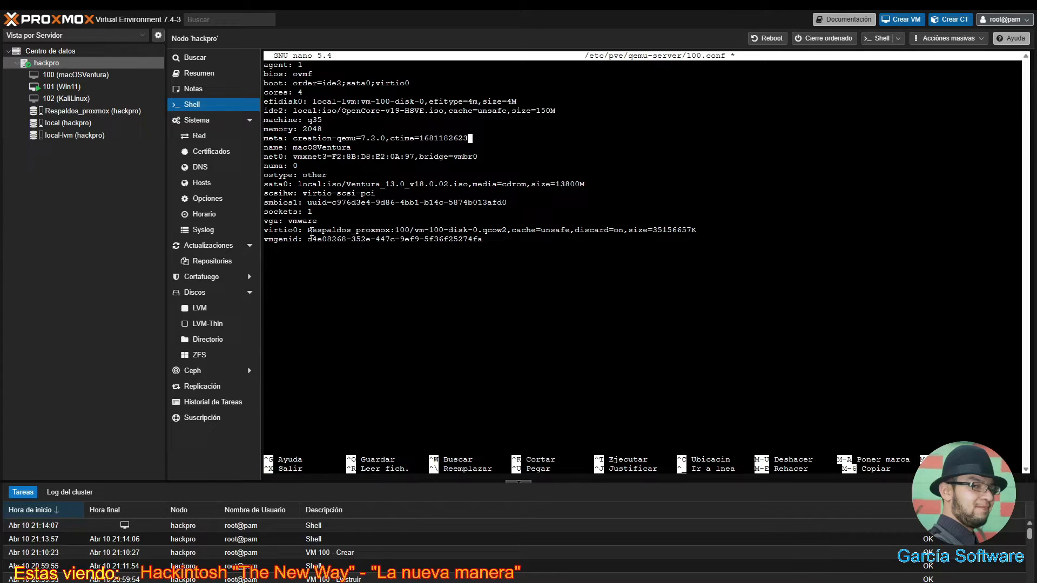
{"action": "key", "text": "Right"}
{"action": "key", "text": "Right"}
{"action": "key", "text": "Right"}
{"action": "key", "text": "Right"}
{"action": "key", "text": "BackSpace"}
{"action": "key", "text": "BackSpace"}
{"action": "key", "text": "BackSpace"}
{"action": "key", "text": "BackSpace"}
{"action": "key", "text": "BackSpace"}
{"action": "type", "text": "u"}
{"action": "type", "text": "safe"}
{"action": "key", "text": "Left"}
{"action": "key", "text": "Left"}
{"action": "key", "text": "Left"}
{"action": "key", "text": "Left"}
{"action": "key", "text": "Left"}
{"action": "key", "text": "Left"}
{"action": "key", "text": "Left"}
{"action": "key", "text": "BackSpace"}
{"action": "key", "text": "BackSpace"}
{"action": "key", "text": "BackSpace"}
{"action": "key", "text": "BackSpace"}
{"action": "key", "text": "BackSpace"}
{"action": "type", "text": "cache"}
{"action": "key", "text": "Down"}
{"action": "key", "text": "Down"}
{"action": "key", "text": "Down"}
{"action": "key", "text": "Down"}
{"action": "key", "text": "Down"}
{"action": "key", "text": "Down"}
{"action": "key", "text": "Down"}
- Copy the full args line for the VM from the Hackintosh notes in Notepad
{"action": "key", "text": "alt+Tab"}
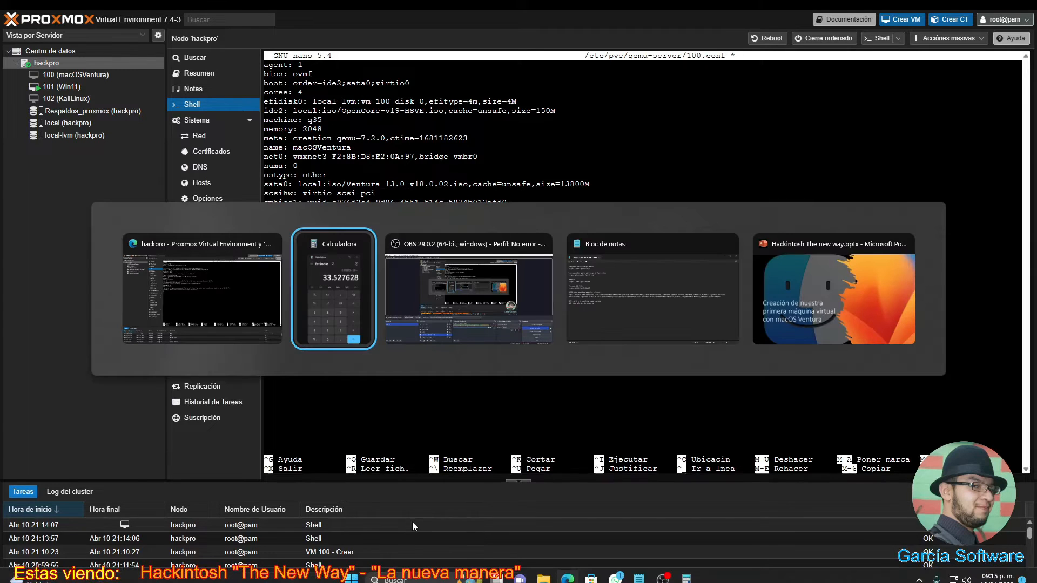
{"action": "key", "text": "Tab"}
{"action": "key", "text": "Tab"}
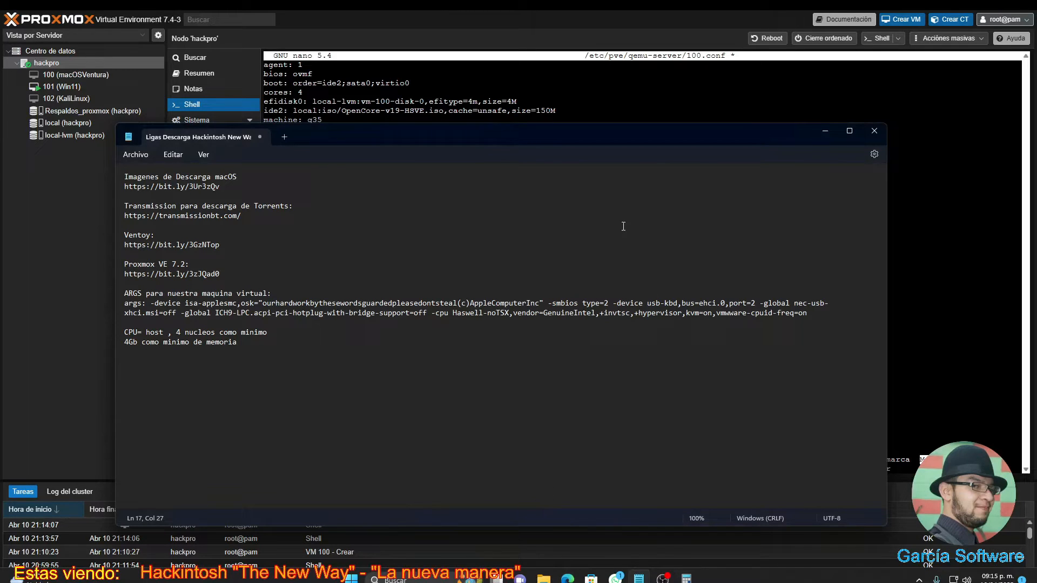
{"action": "left_click", "coordinate": [809, 314]}
{"action": "left_click_drag", "start_coordinate": [809, 314], "coordinate": [130, 309]}
{"action": "right_click", "coordinate": [130, 310]}
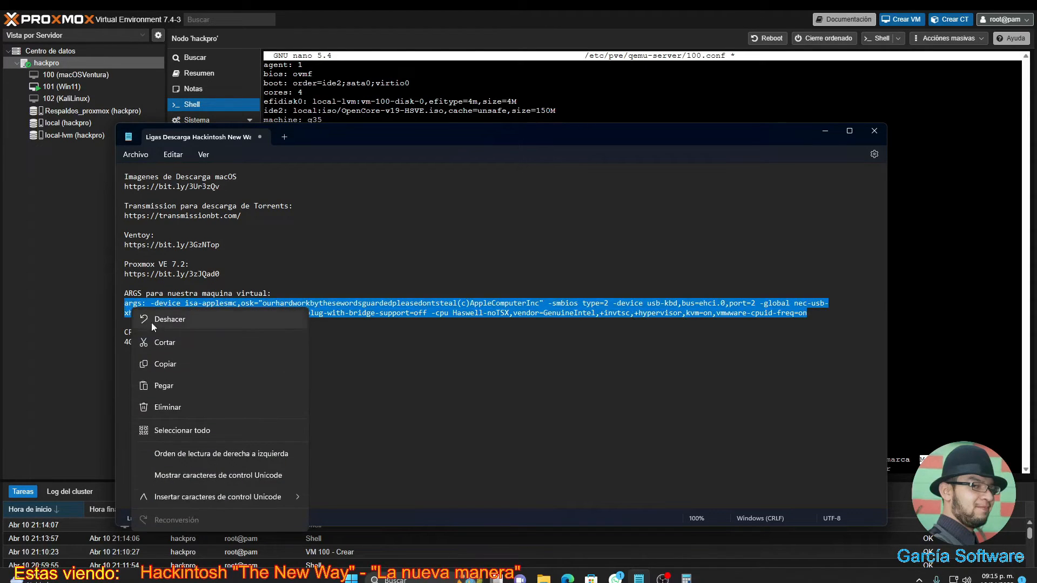
{"action": "left_click", "coordinate": [203, 366]}
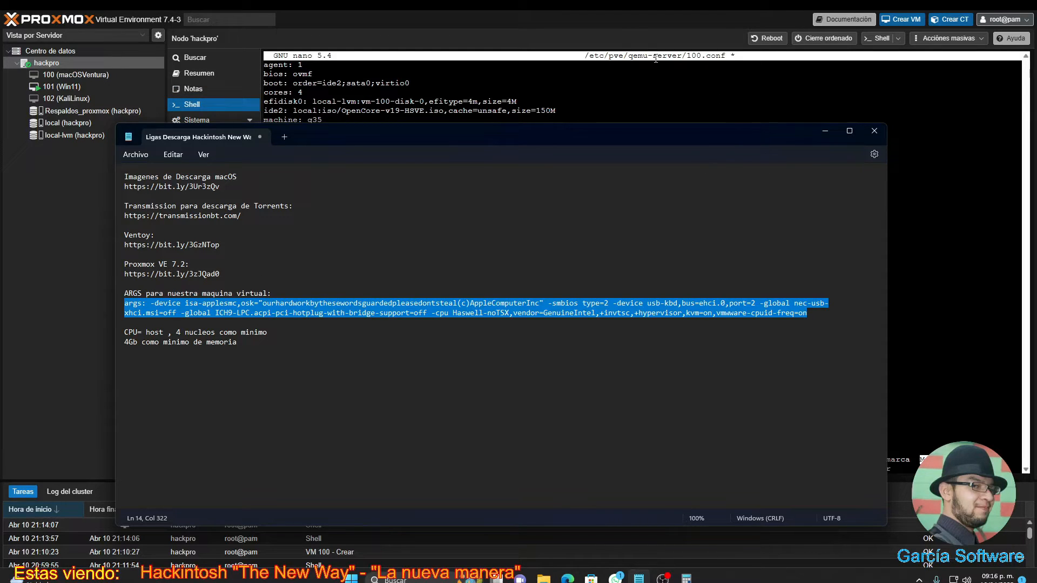
- Paste the args line at the end of 100.conf, then save and exit nano
{"action": "left_click", "coordinate": [629, 30]}
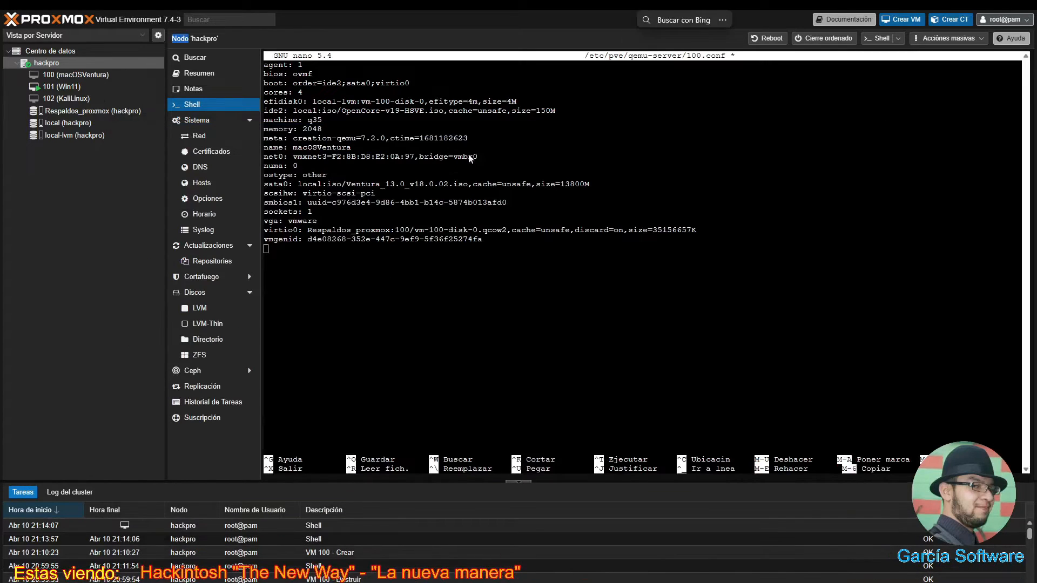
{"action": "right_click", "coordinate": [308, 249]}
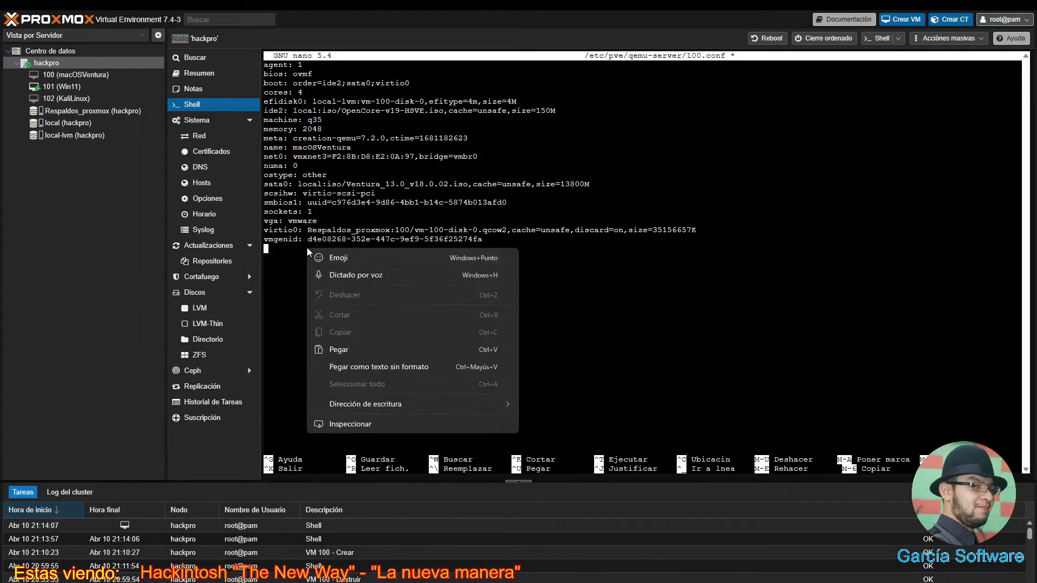
{"action": "left_click", "coordinate": [348, 348]}
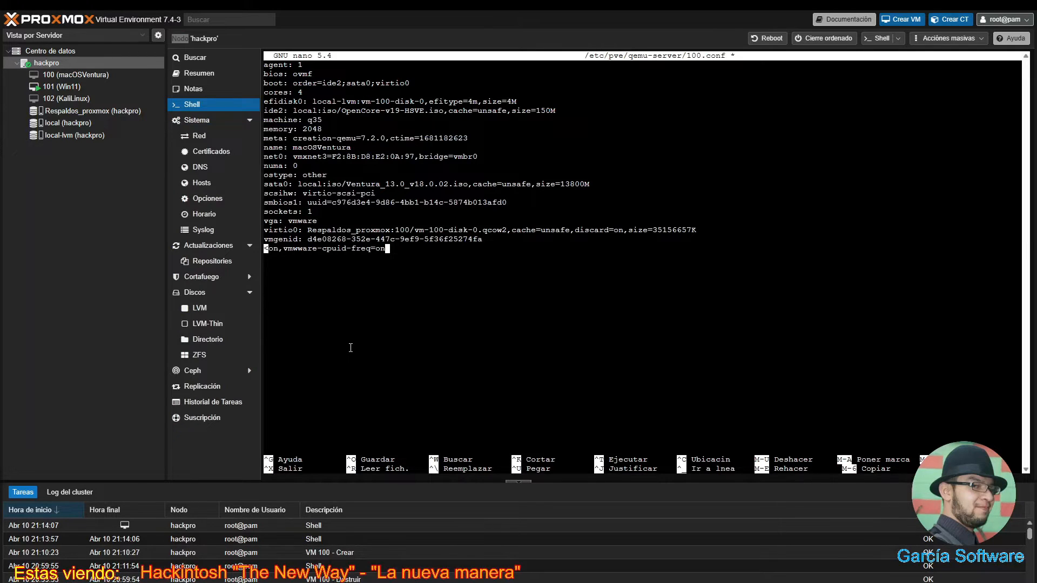
{"action": "key", "text": "Return"}
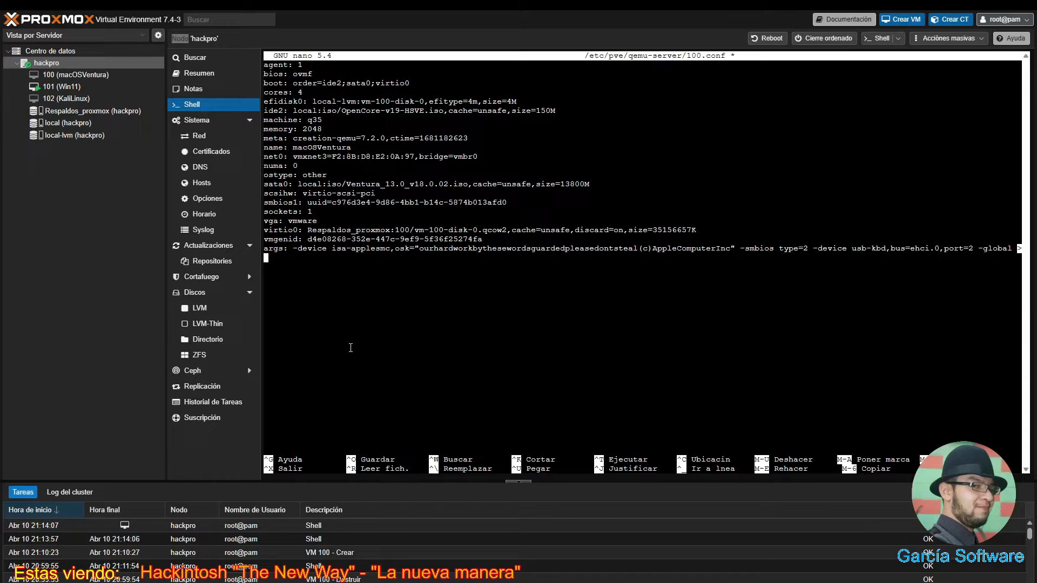
{"action": "key", "text": "ctrl+x"}
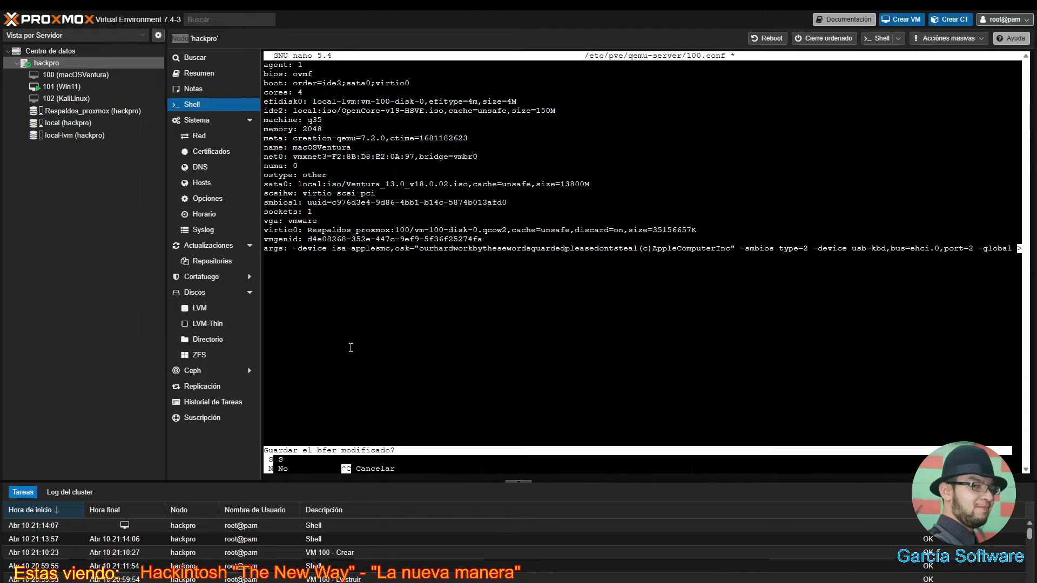
{"action": "key", "text": "s"}
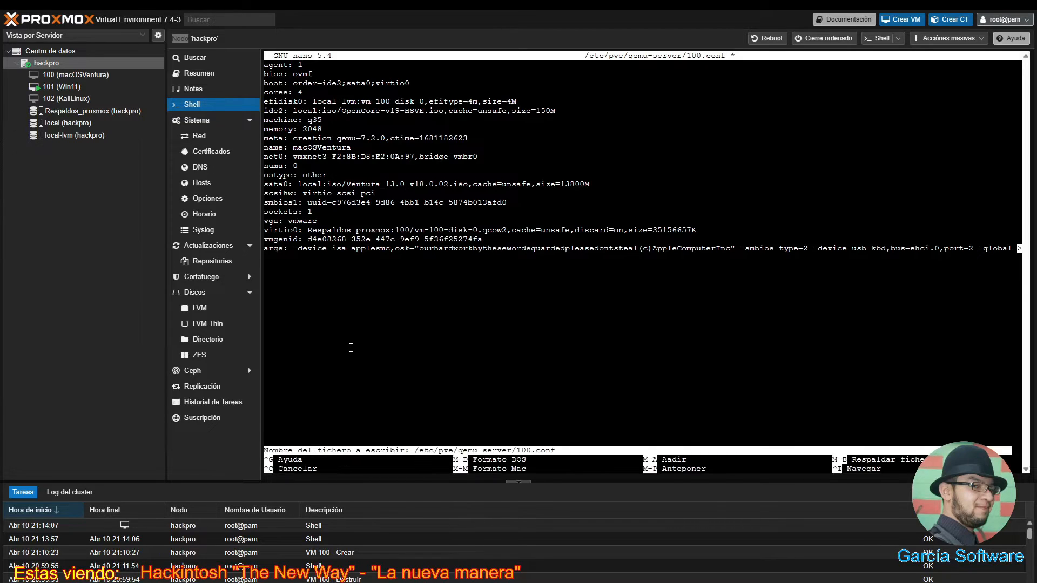
{"action": "key", "text": "Return"}
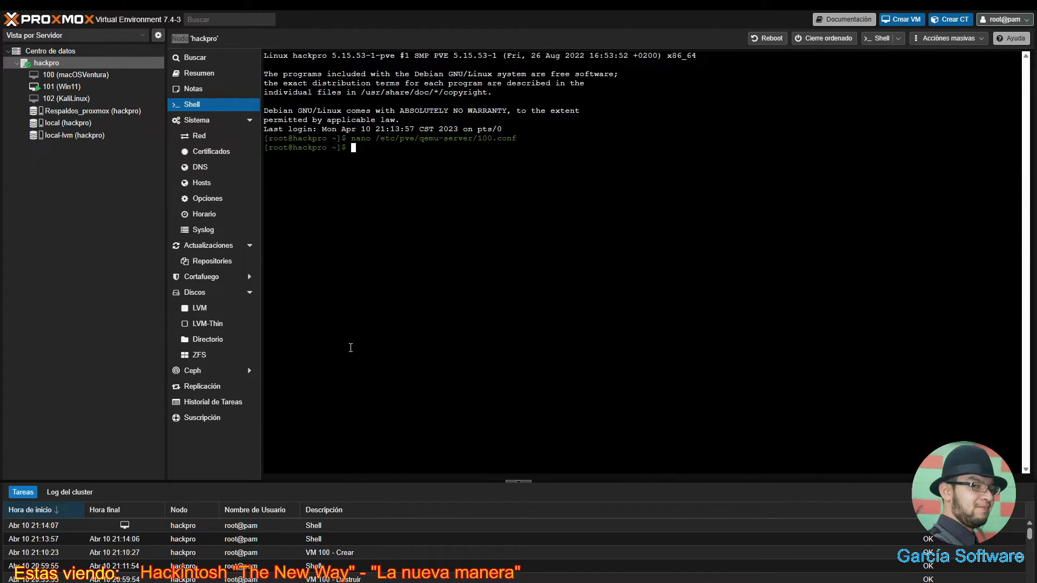
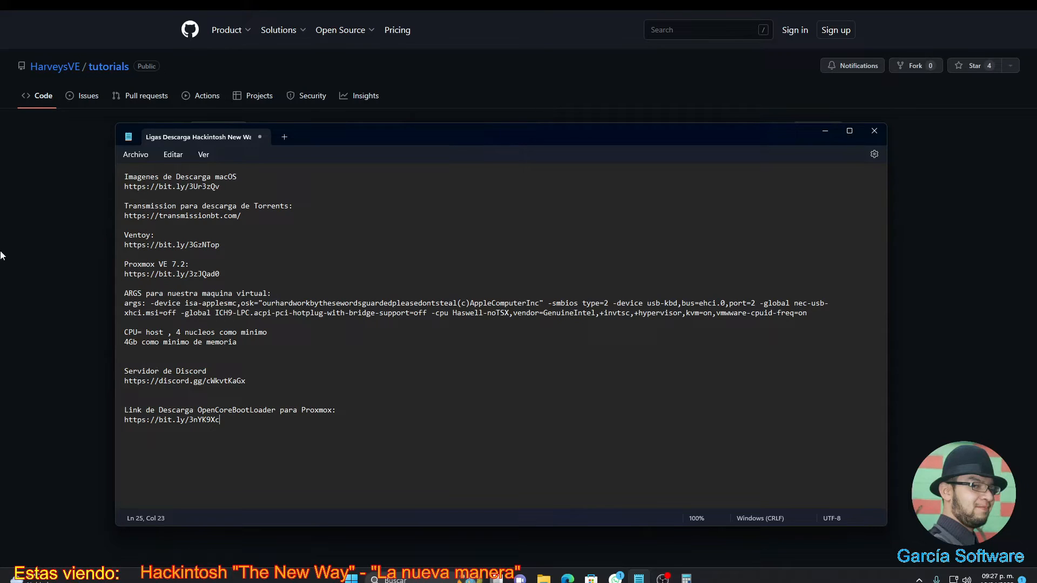
- Open the saved bit.ly link and download HSVE-OpenCore-Version-19.iso.gz (11.5 MB) from GitHub
{"action": "left_click", "coordinate": [78, 223]}
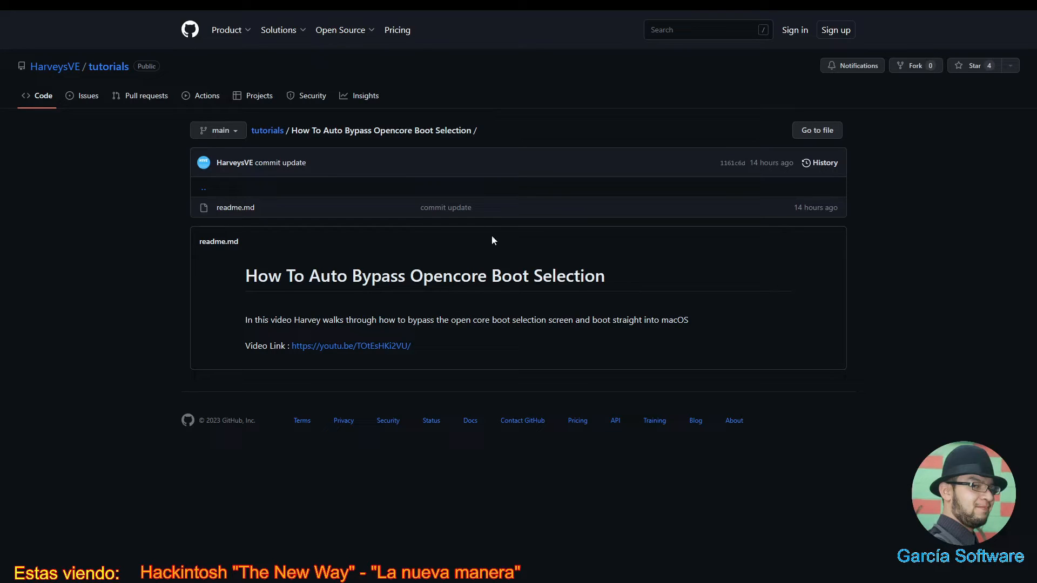
{"action": "mouse_move", "coordinate": [479, 15]}
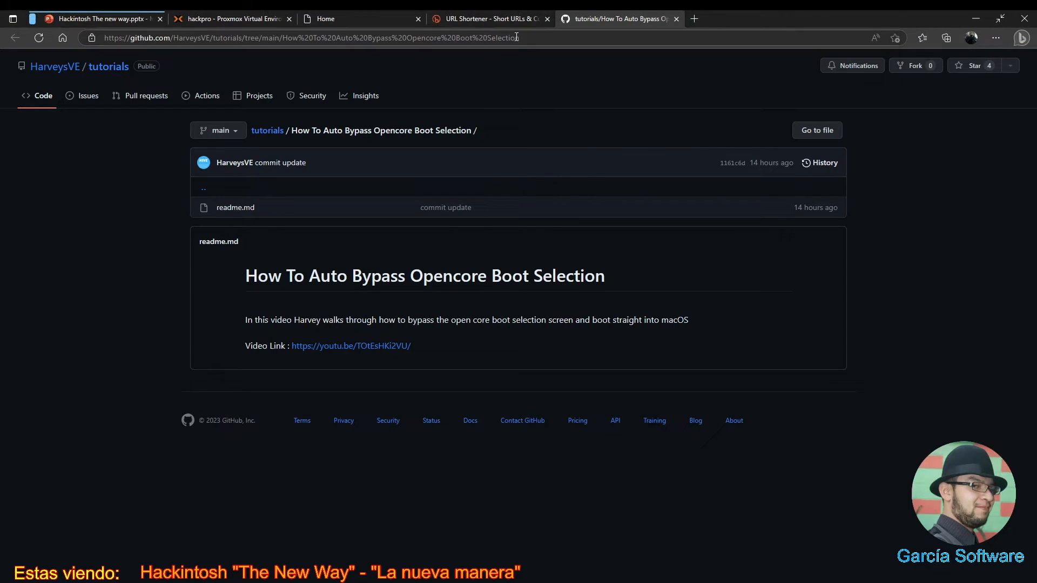
{"action": "left_click", "coordinate": [537, 37]}
{"action": "right_click", "coordinate": [537, 39]}
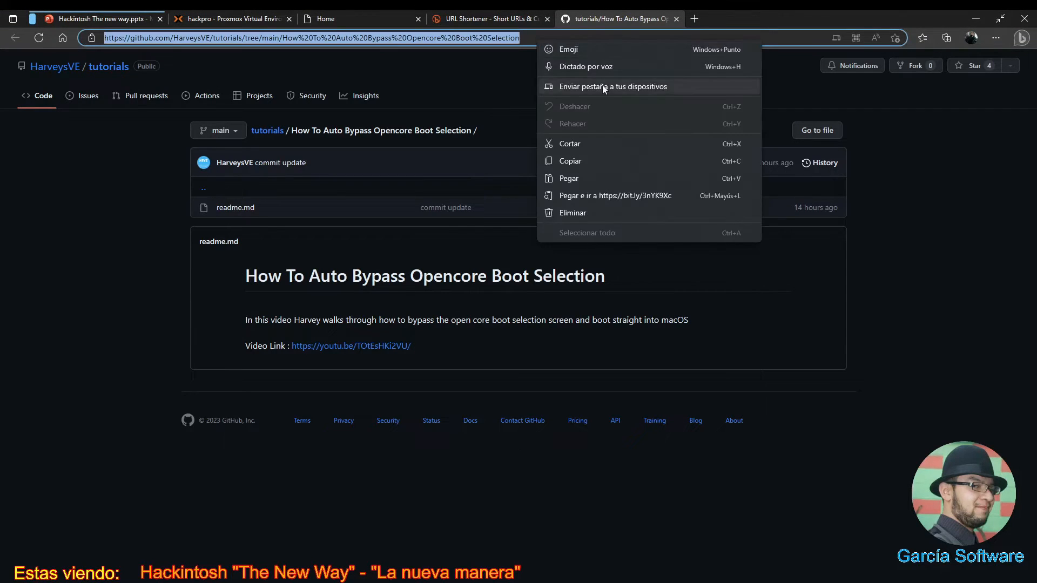
{"action": "left_click", "coordinate": [575, 196]}
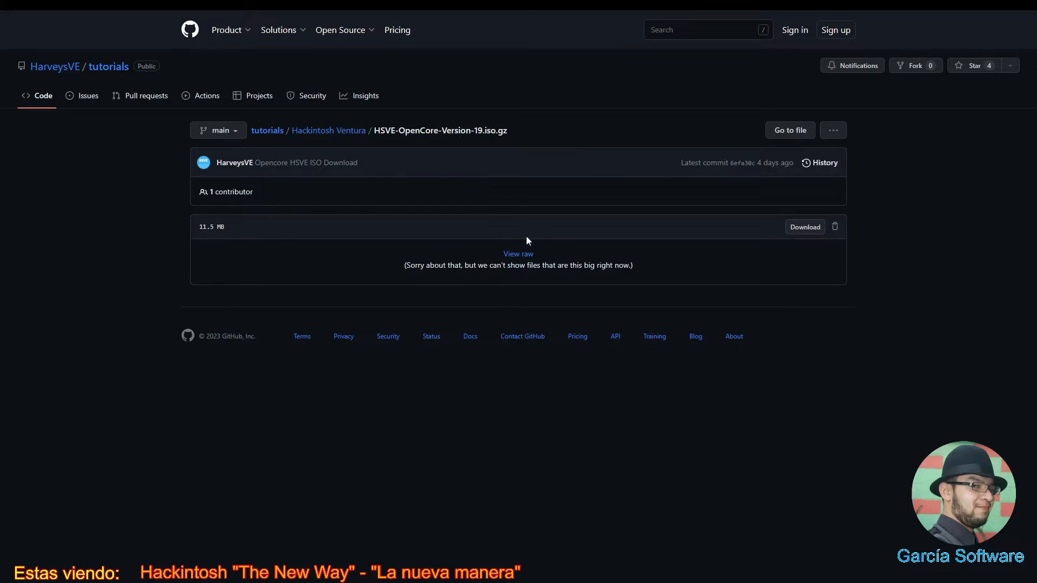
{"action": "left_click", "coordinate": [801, 229]}
{"action": "key", "text": "super+e"}
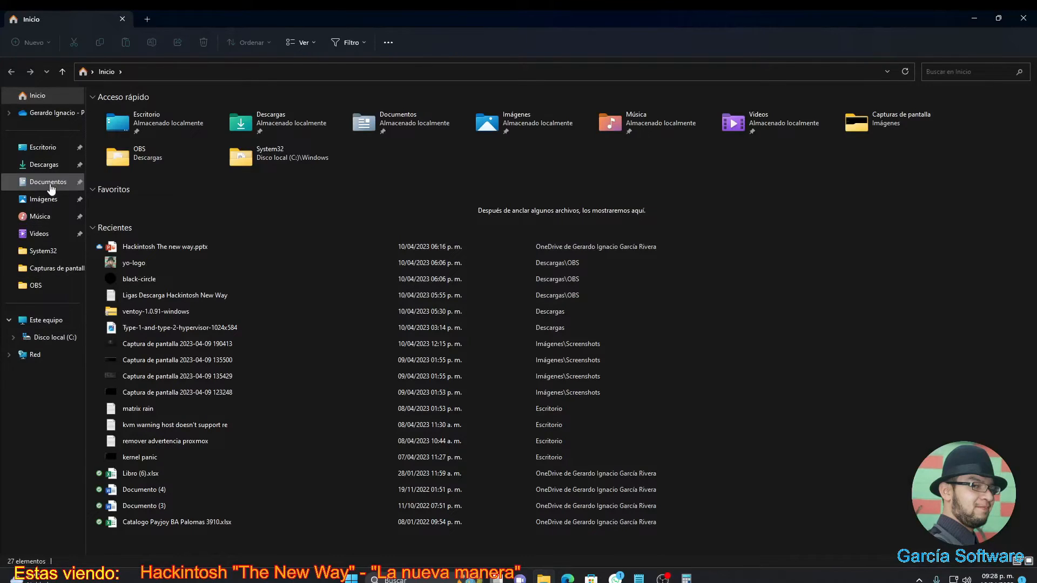
- Extract the .iso.gz in Descargas with 7-Zip 'Extraer aquí' to get the OpenCore-v19 image
{"action": "left_click", "coordinate": [46, 167]}
{"action": "right_click", "coordinate": [123, 152]}
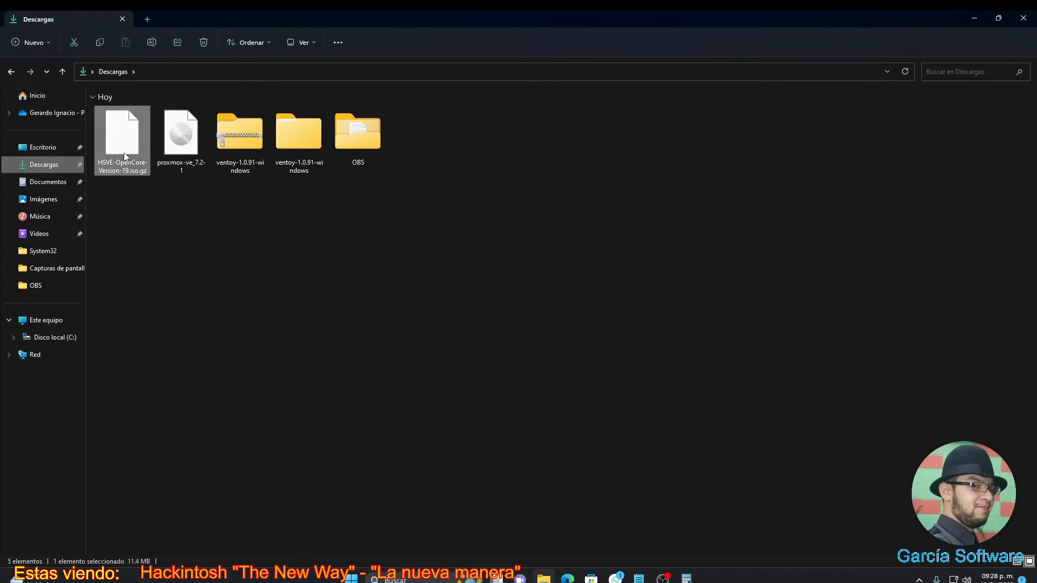
{"action": "left_click", "coordinate": [162, 301]}
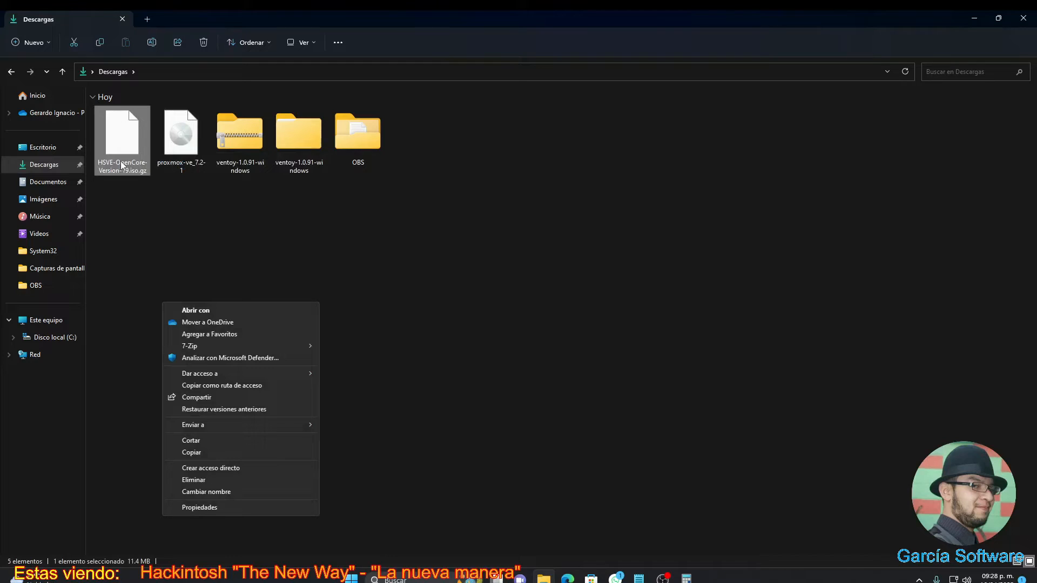
{"action": "left_click", "coordinate": [142, 200]}
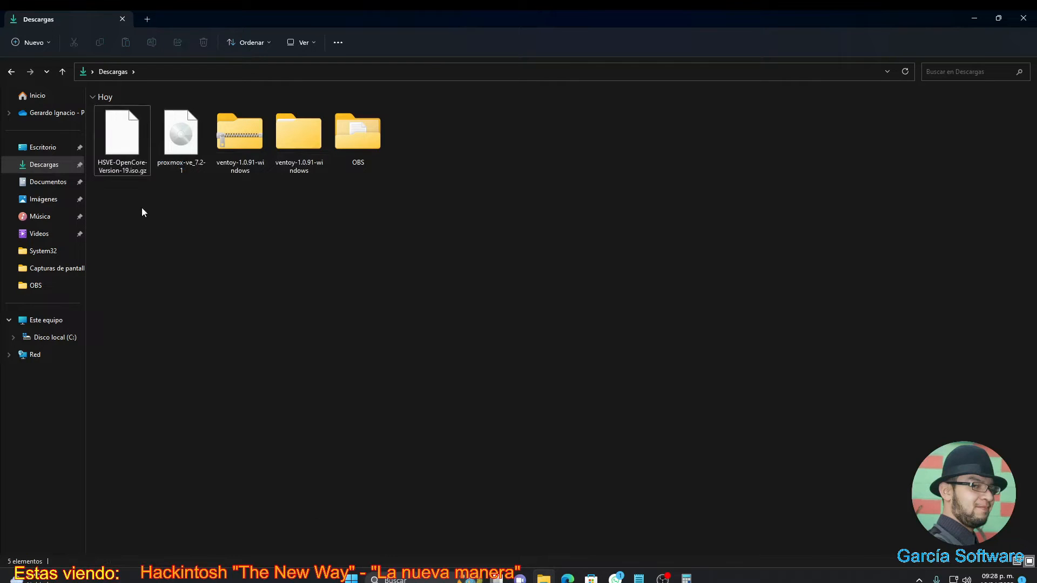
{"action": "right_click", "coordinate": [126, 157]}
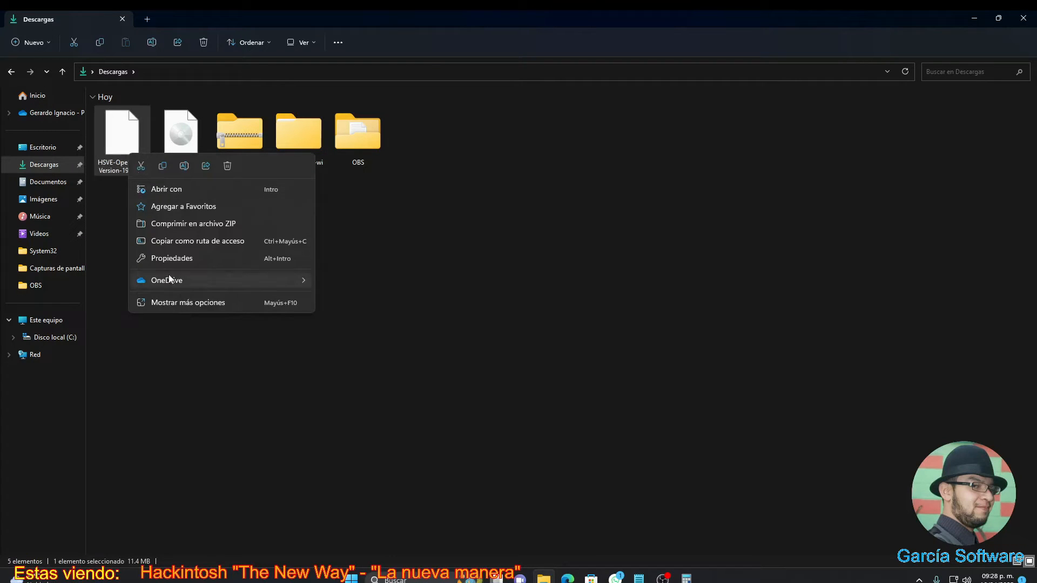
{"action": "left_click", "coordinate": [169, 300]}
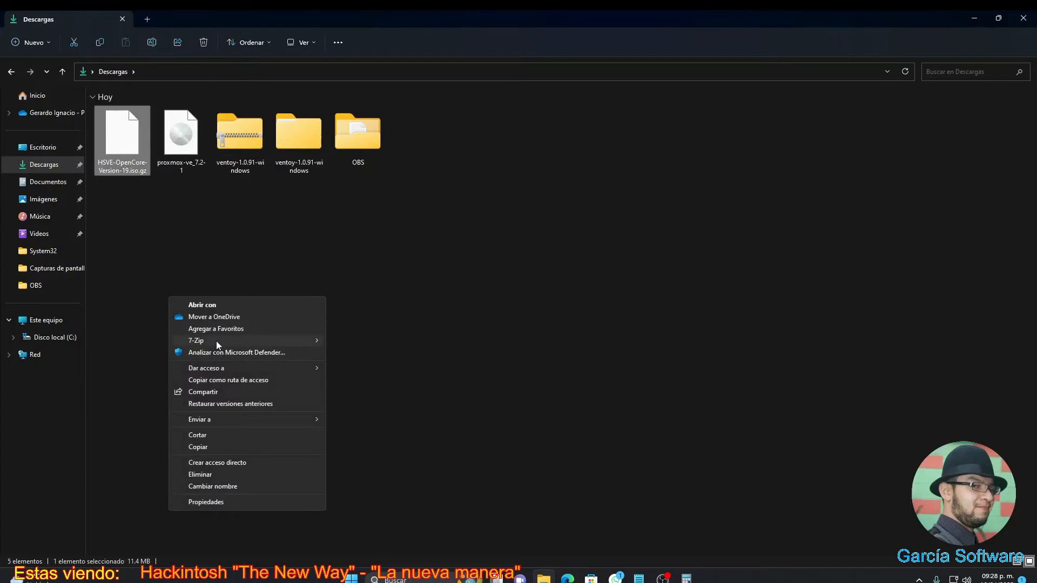
{"action": "mouse_move", "coordinate": [216, 341]}
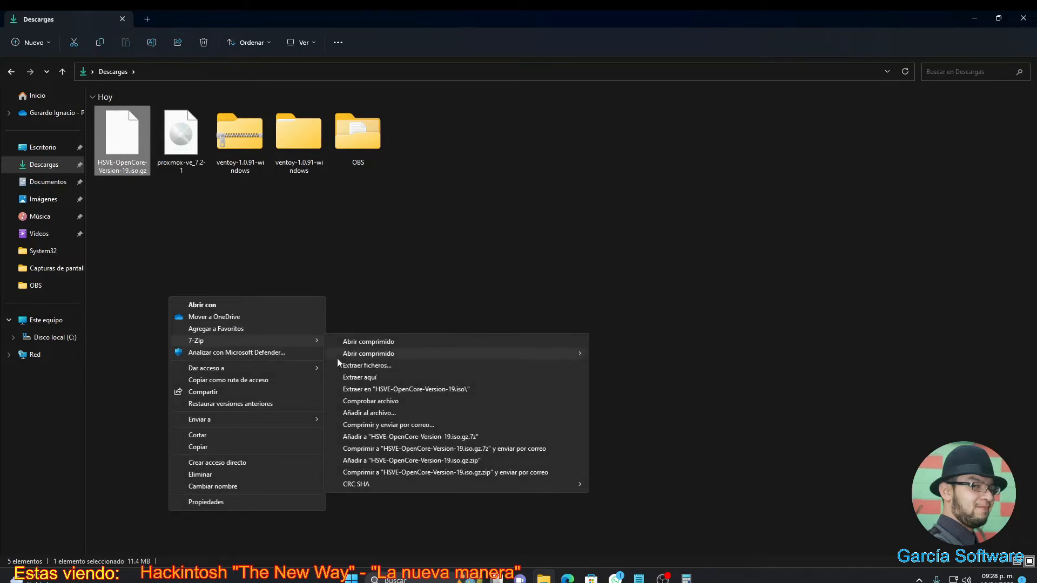
{"action": "left_click", "coordinate": [375, 379]}
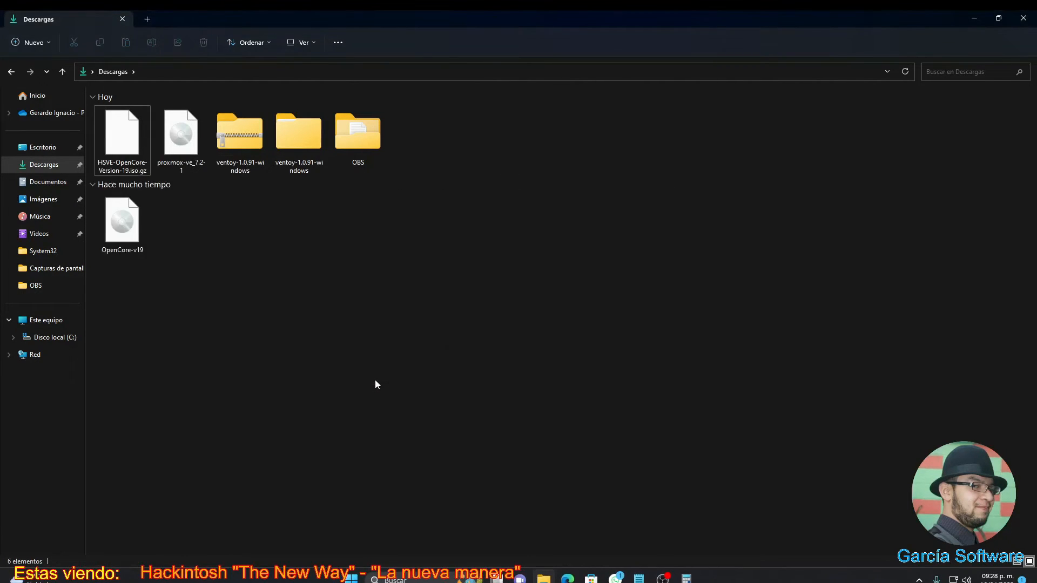
- Delete the downloaded .iso.gz archive, keeping the extracted OpenCore-v19 image
{"action": "right_click", "coordinate": [129, 150]}
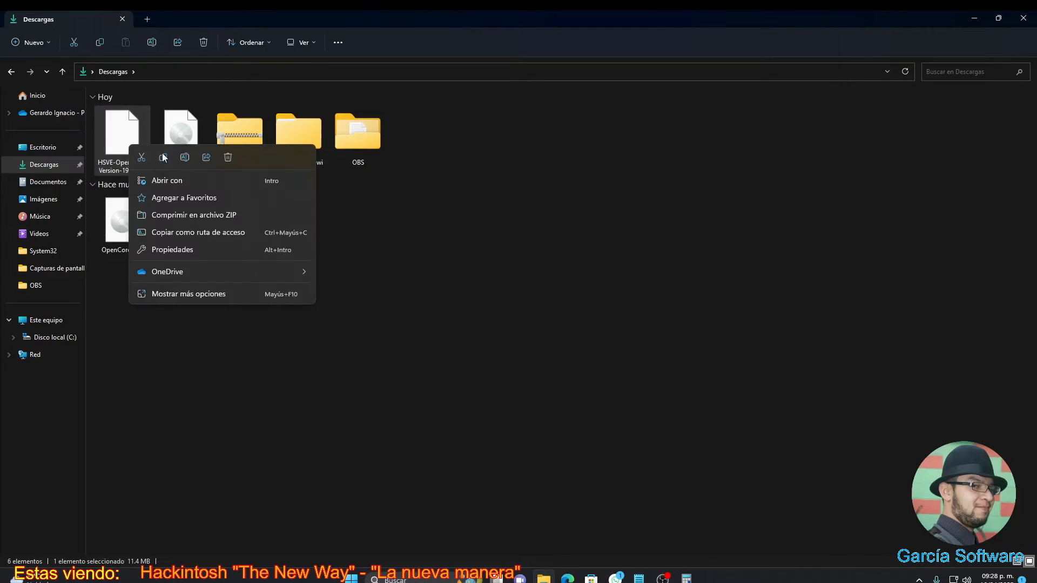
{"action": "left_click", "coordinate": [222, 162]}
{"action": "left_click", "coordinate": [143, 209]}
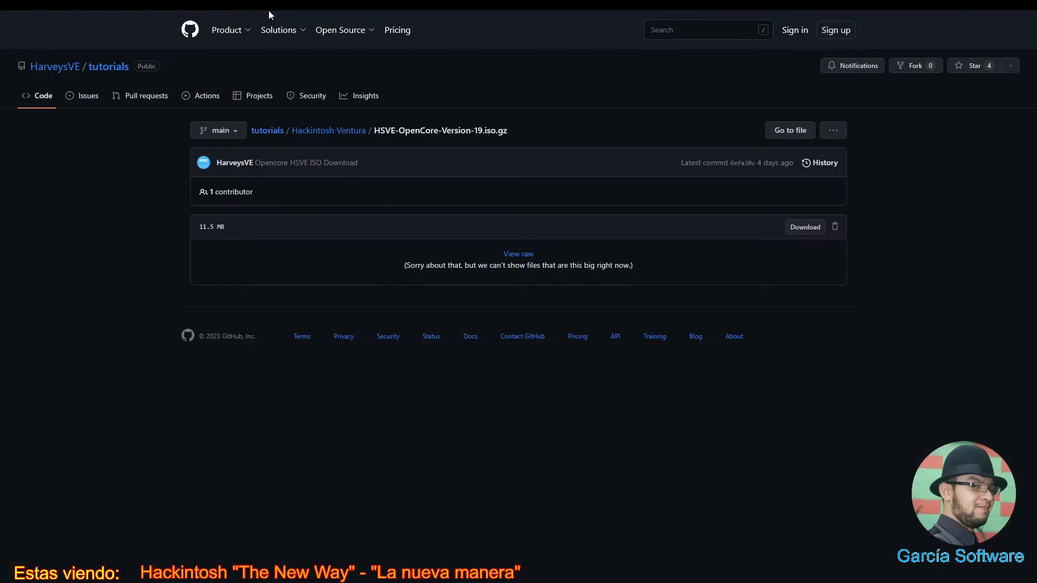
- Upload OpenCore-v19.iso (157.29 MB) to the ISO Images of hackpro's local storage
{"action": "mouse_move", "coordinate": [278, 10]}
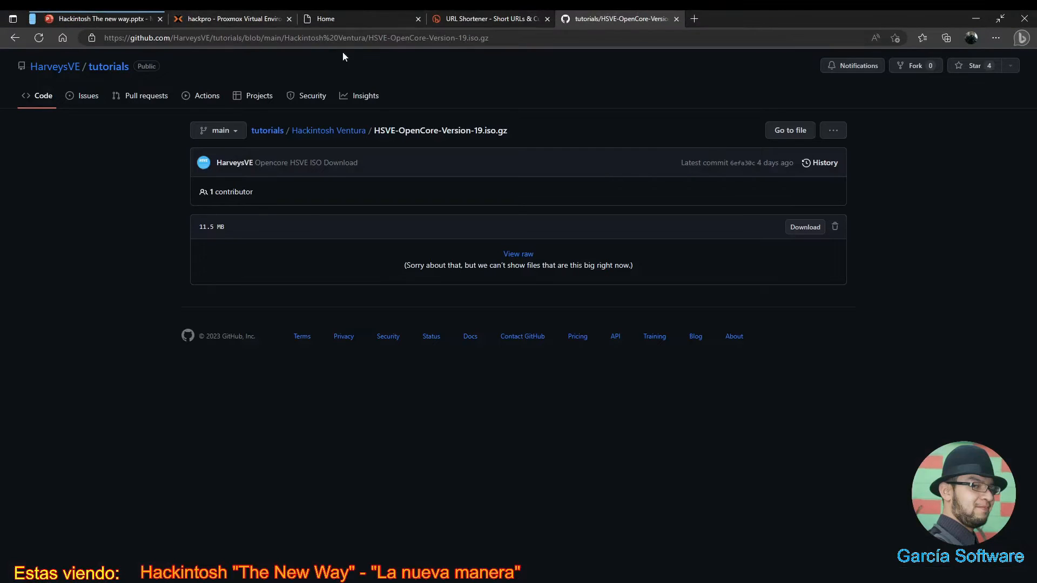
{"action": "left_click", "coordinate": [232, 18]}
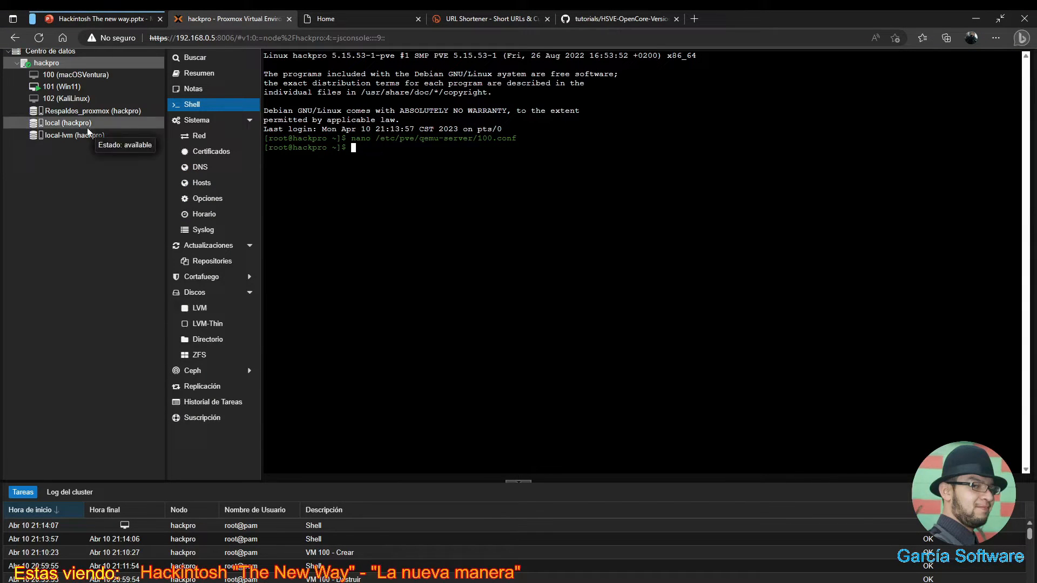
{"action": "left_click", "coordinate": [65, 123]}
{"action": "left_click", "coordinate": [203, 89]}
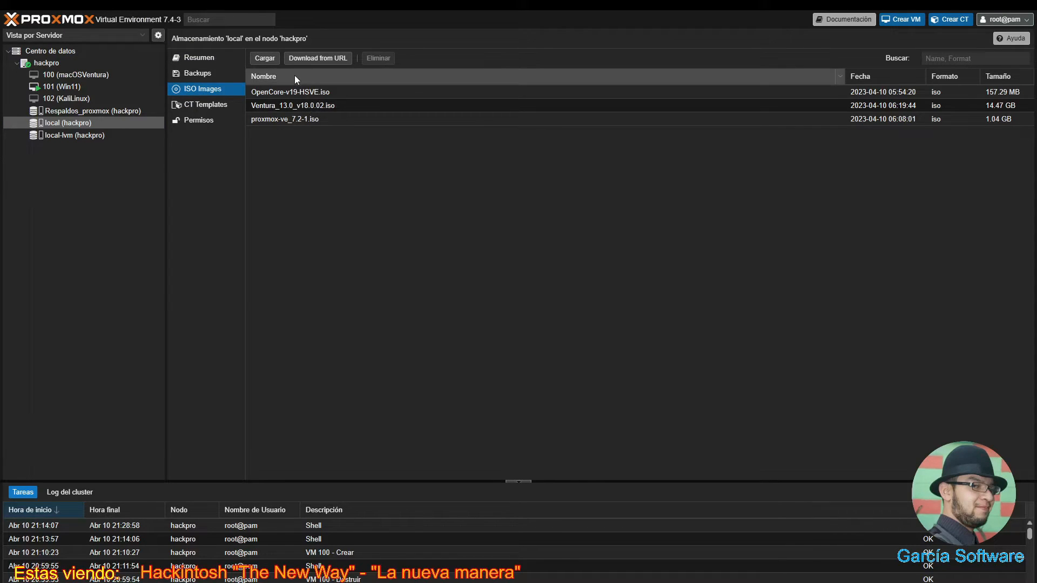
{"action": "left_click", "coordinate": [265, 58]}
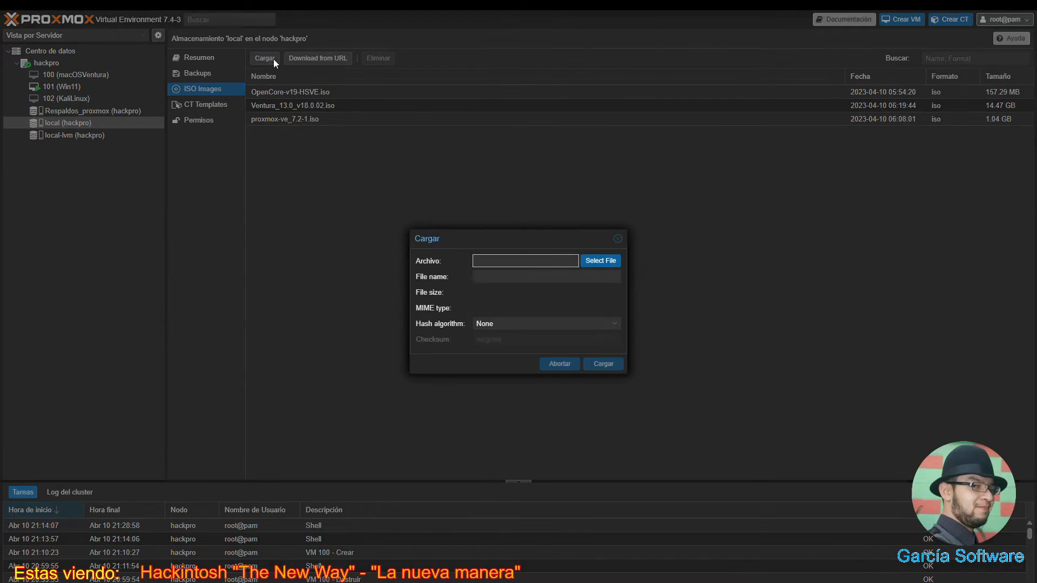
{"action": "left_click", "coordinate": [604, 259]}
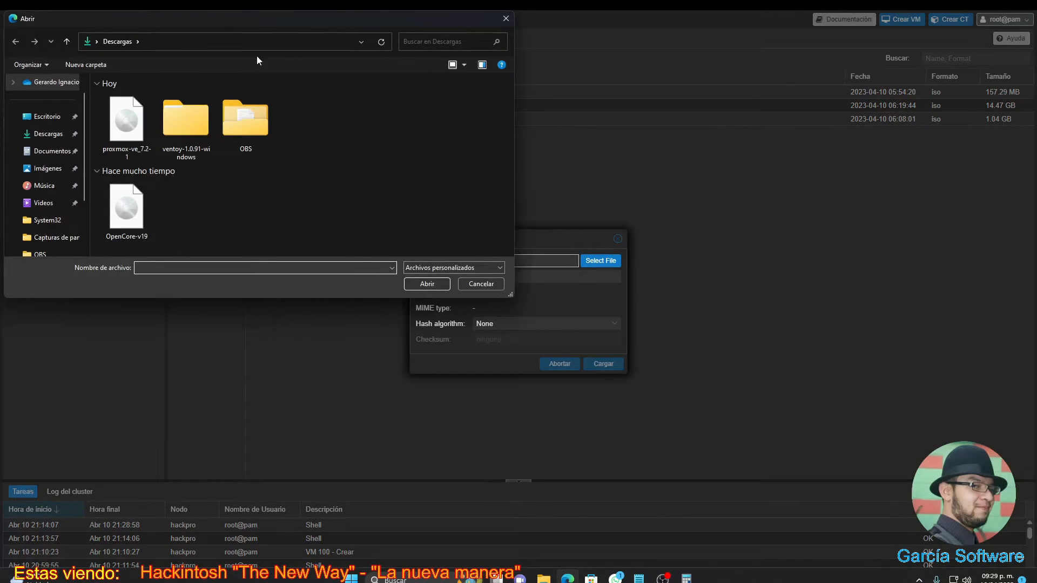
{"action": "left_click", "coordinate": [126, 211]}
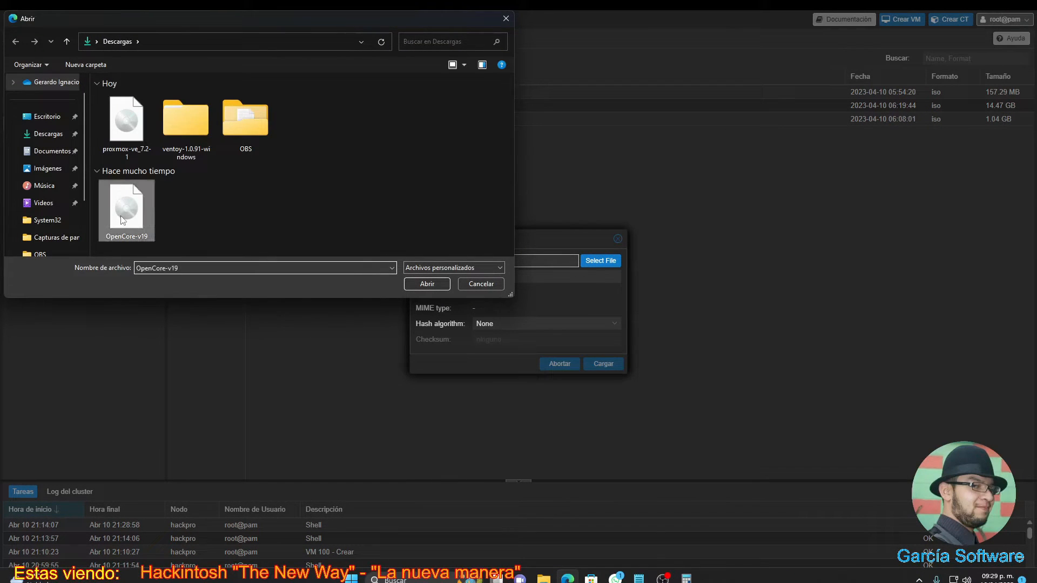
{"action": "left_click", "coordinate": [410, 283]}
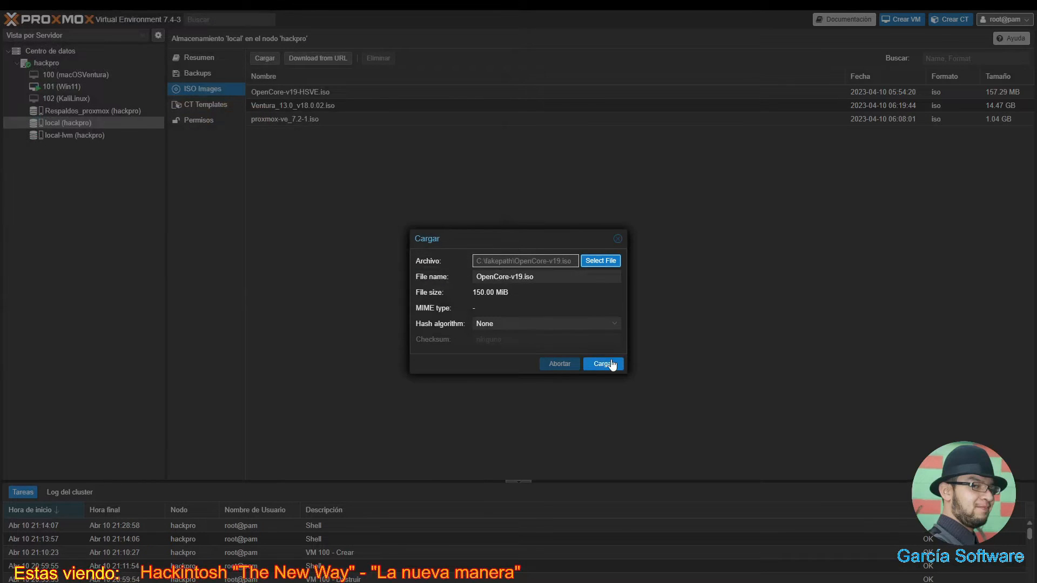
{"action": "left_click", "coordinate": [604, 365]}
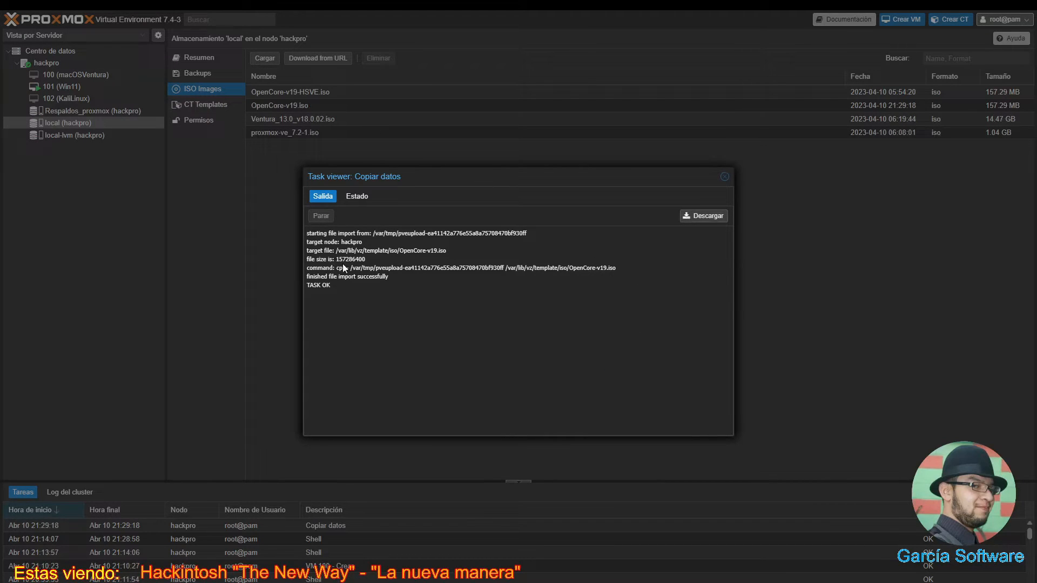
{"action": "left_click", "coordinate": [725, 178]}
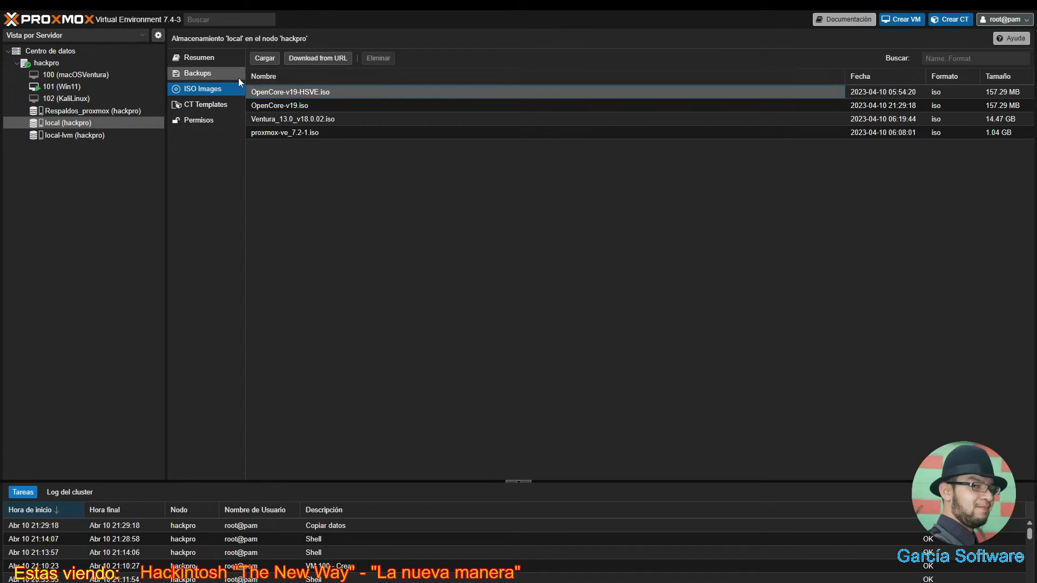
- Review the macOSVentura VM's hardware and the ISO images on Respaldos_proxmox and local storage
{"action": "left_click", "coordinate": [103, 76]}
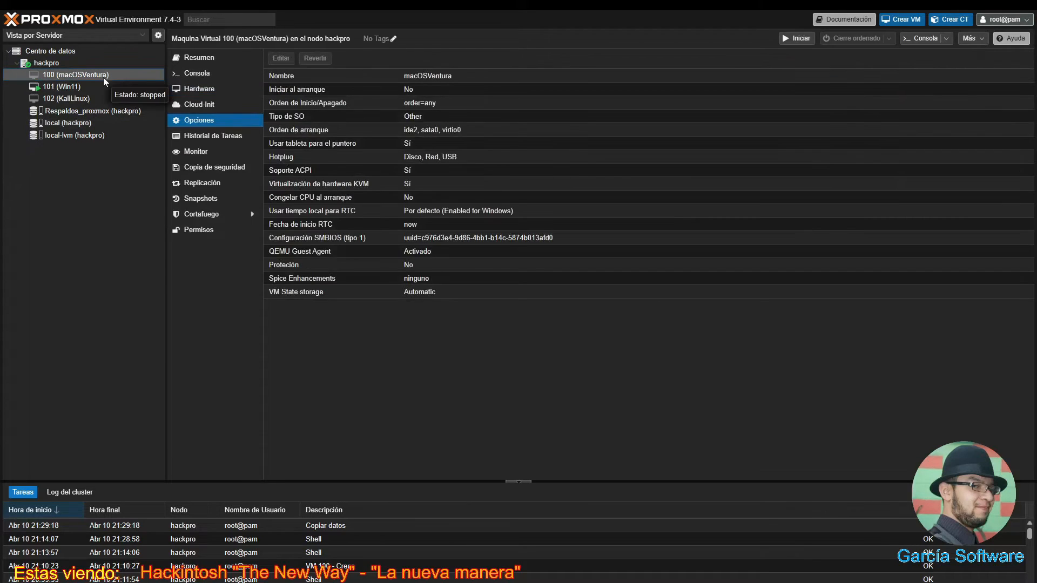
{"action": "left_click", "coordinate": [199, 88]}
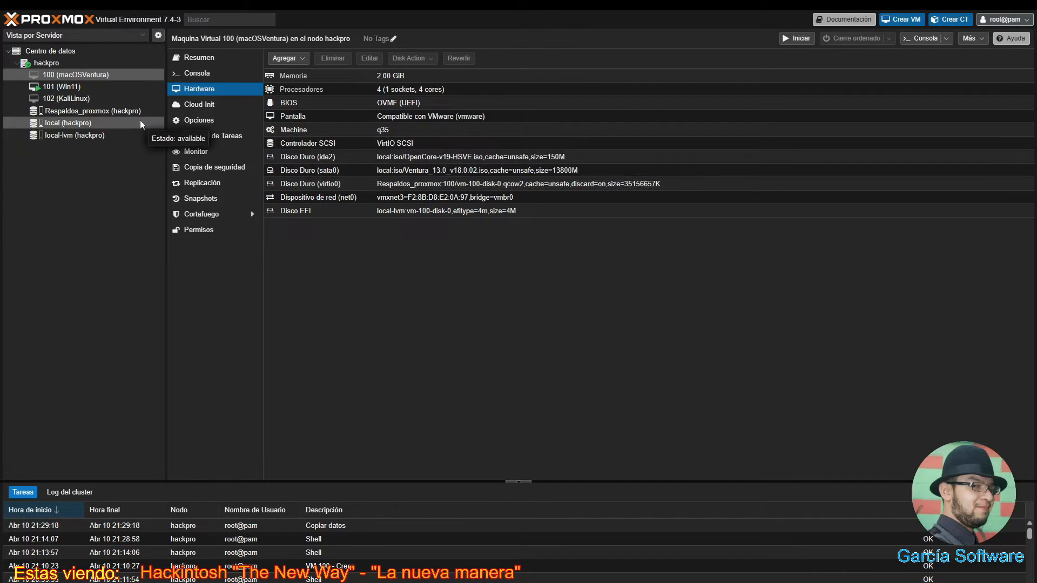
{"action": "left_click", "coordinate": [108, 112]}
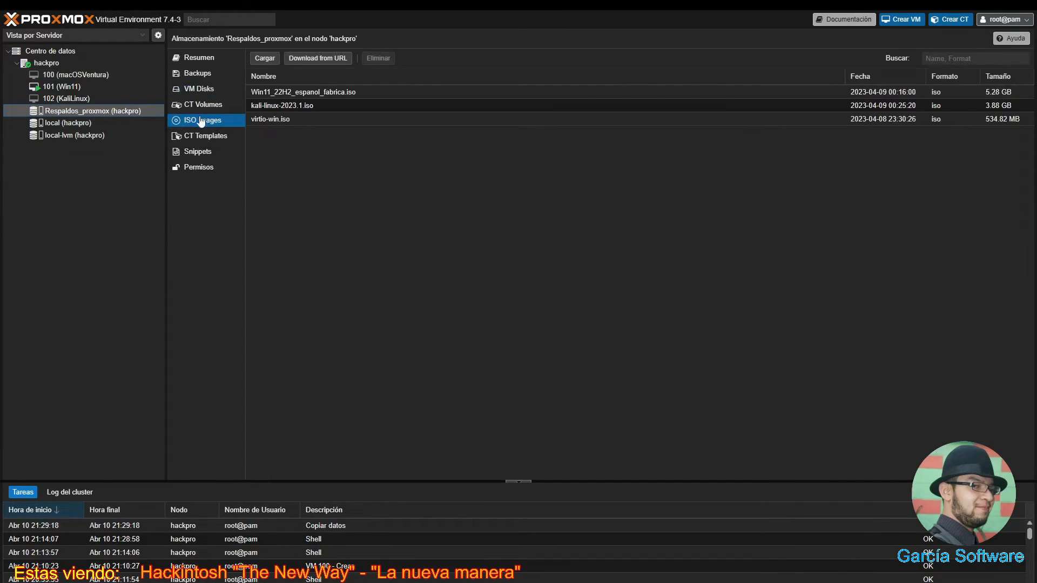
{"action": "left_click", "coordinate": [106, 121]}
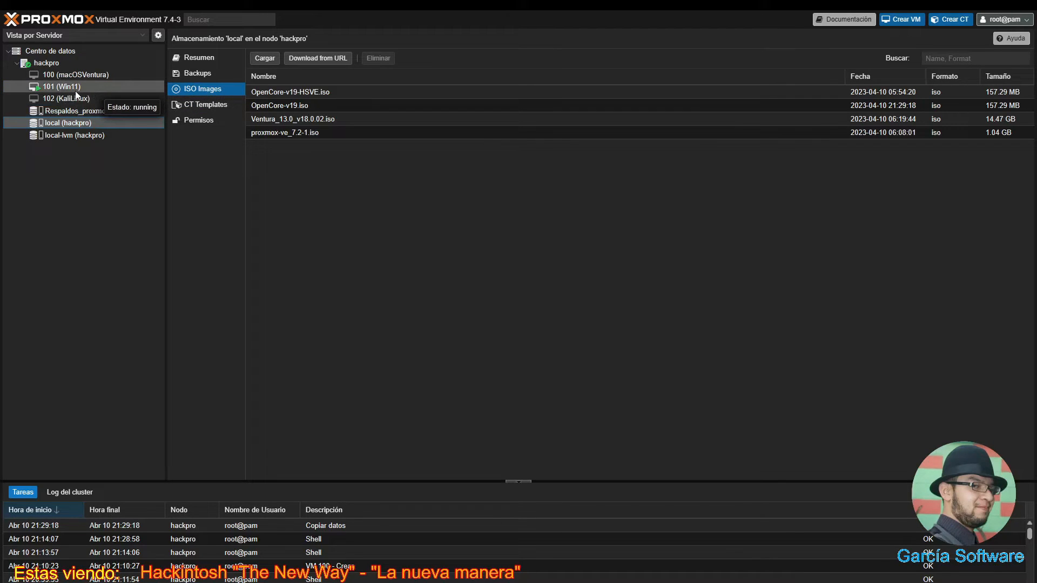
- Open the macOSVentura console and try to start VM 100
{"action": "double_click", "coordinate": [84, 76]}
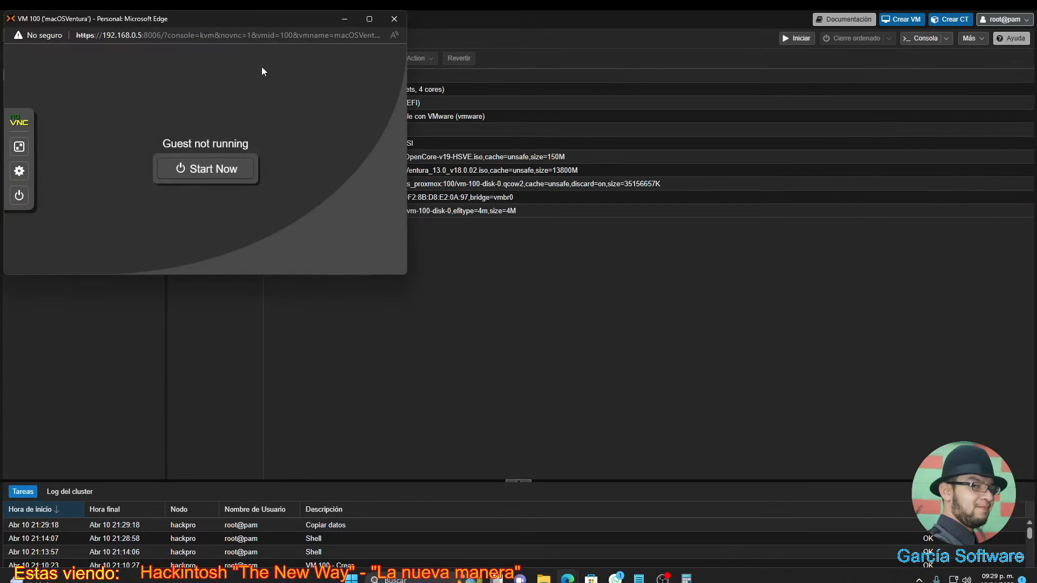
{"action": "left_click", "coordinate": [392, 19]}
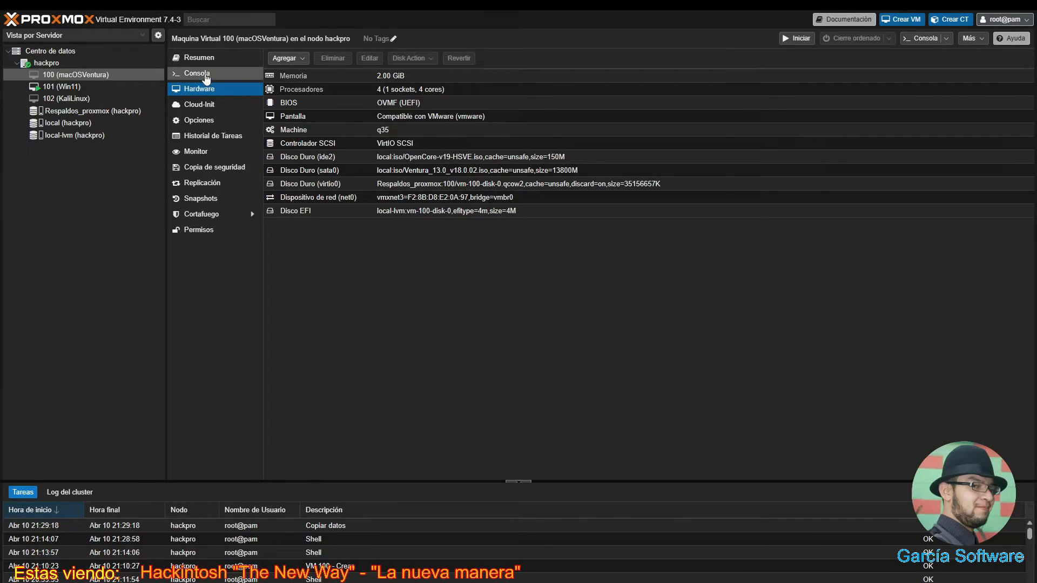
{"action": "left_click", "coordinate": [206, 78]}
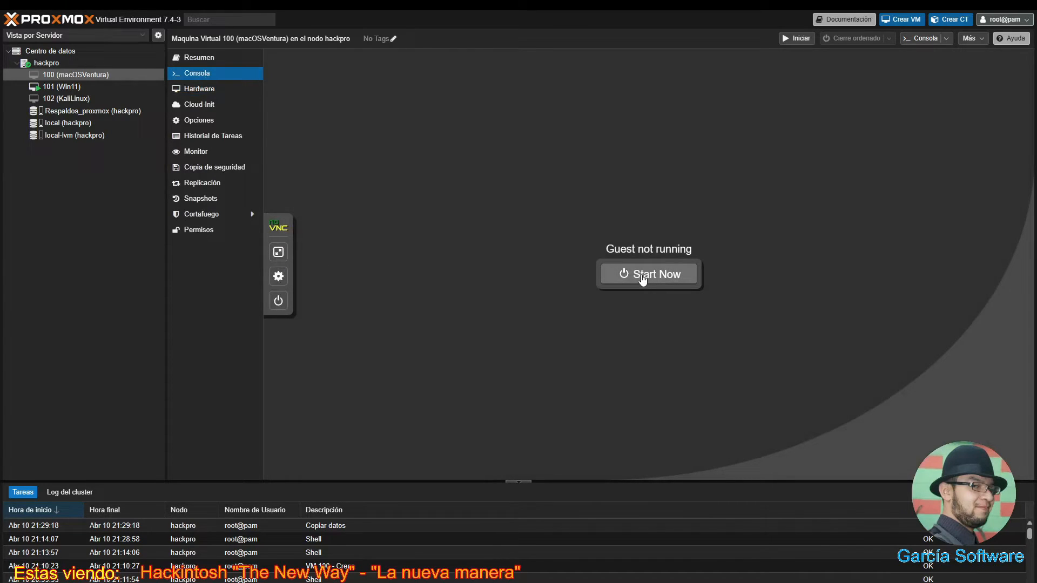
{"action": "left_click", "coordinate": [642, 280]}
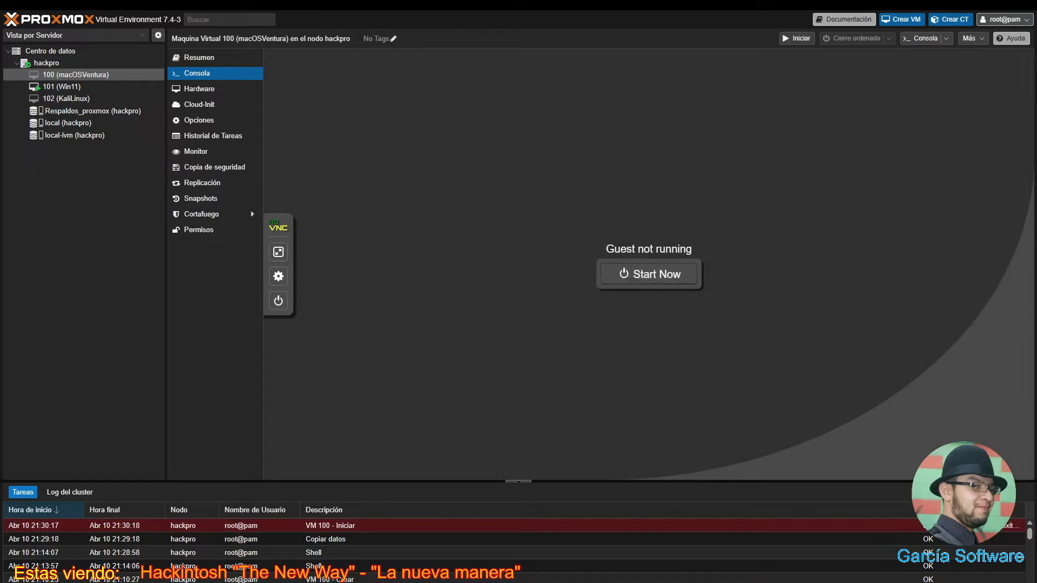
- Open the failed 'VM 100 - Iniciar' task to read its error output
{"action": "double_click", "coordinate": [997, 531]}
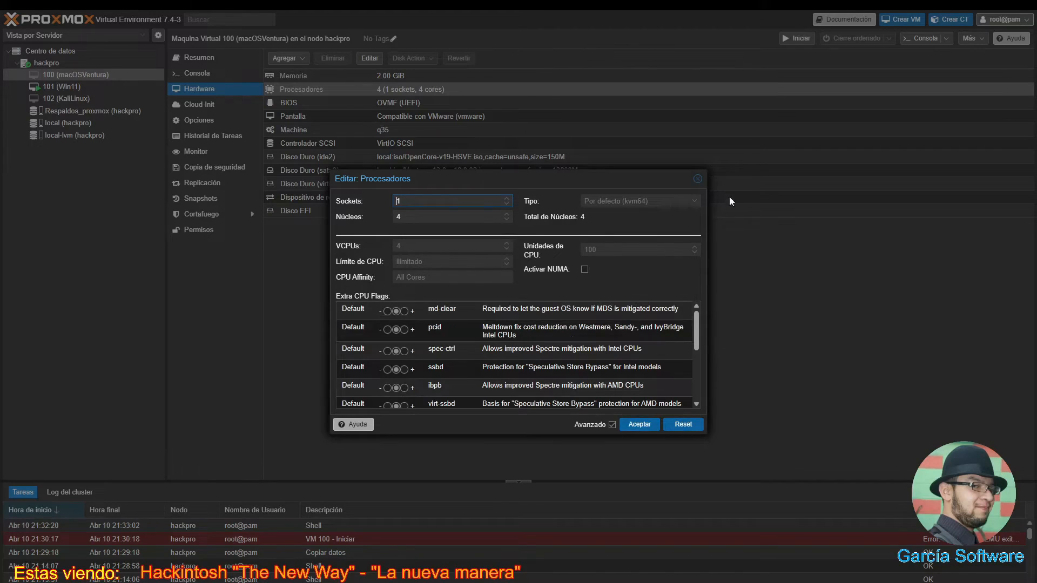
- Change VM 100's CPU type to host, giving 4 (1 sockets, 4 cores) [host]
{"action": "left_click", "coordinate": [698, 179]}
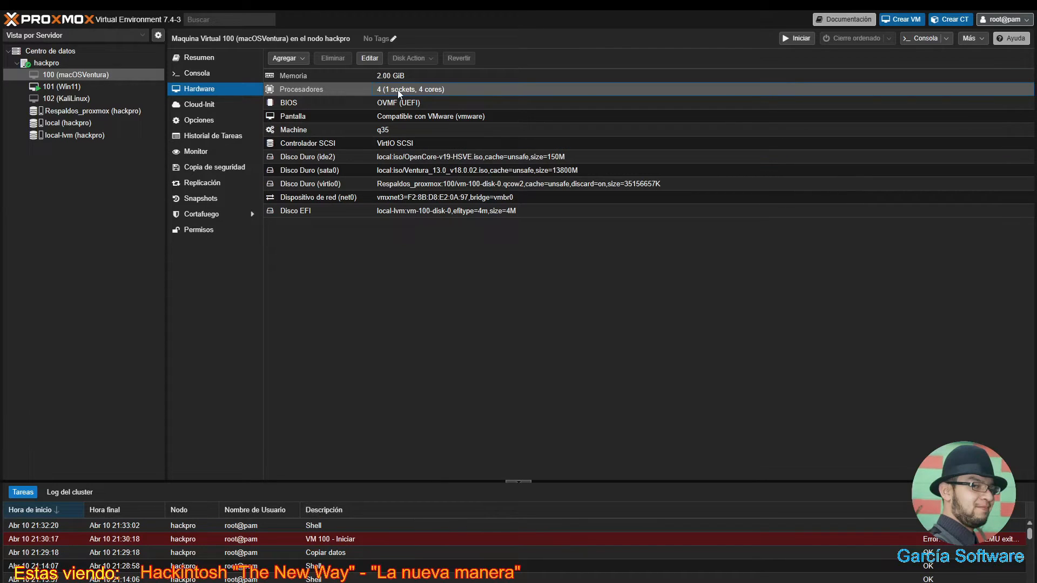
{"action": "double_click", "coordinate": [313, 89]}
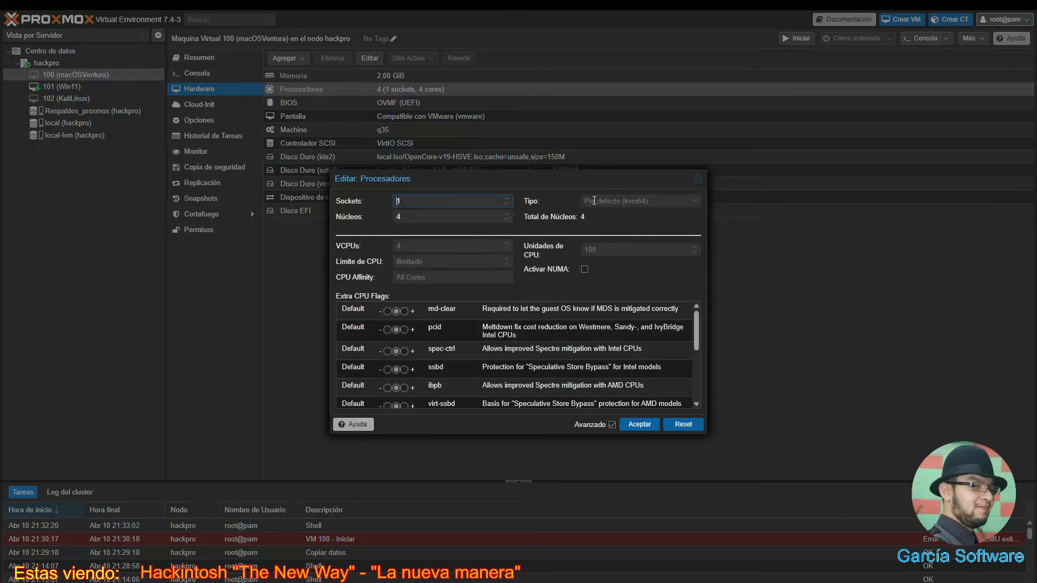
{"action": "left_click", "coordinate": [675, 203]}
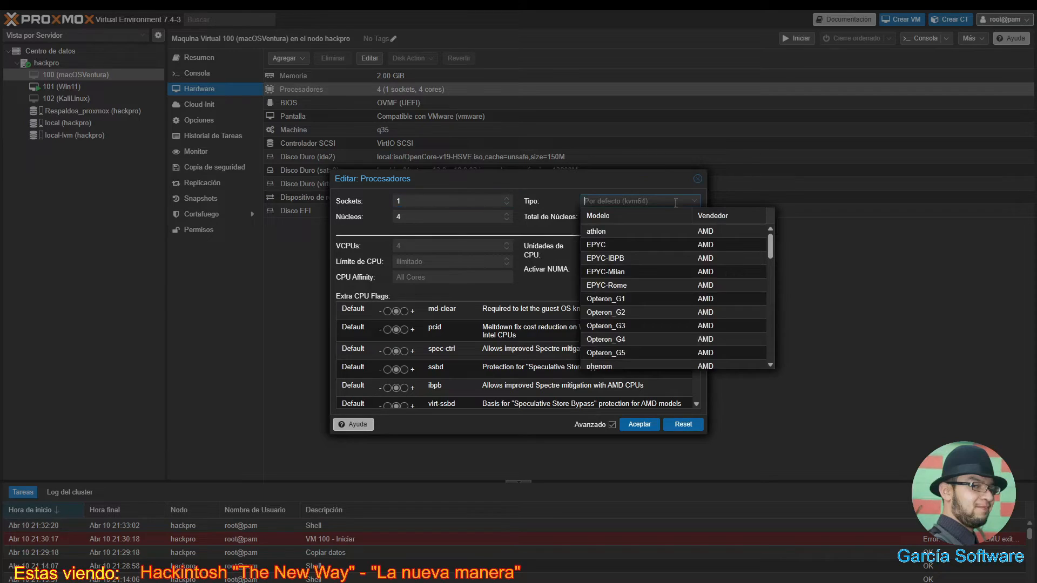
{"action": "type", "text": "host"}
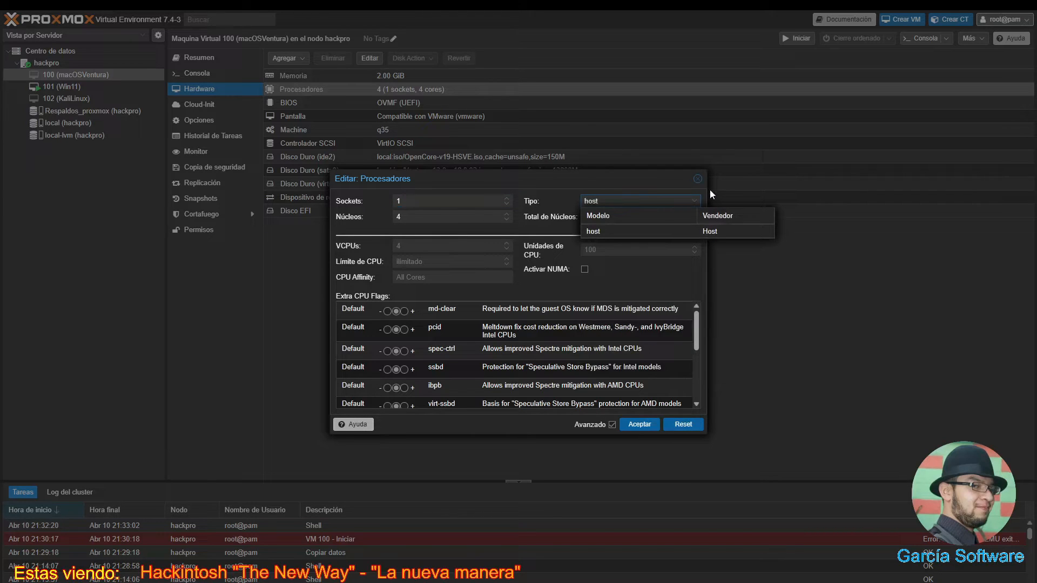
{"action": "left_click", "coordinate": [679, 228]}
{"action": "left_click", "coordinate": [648, 425]}
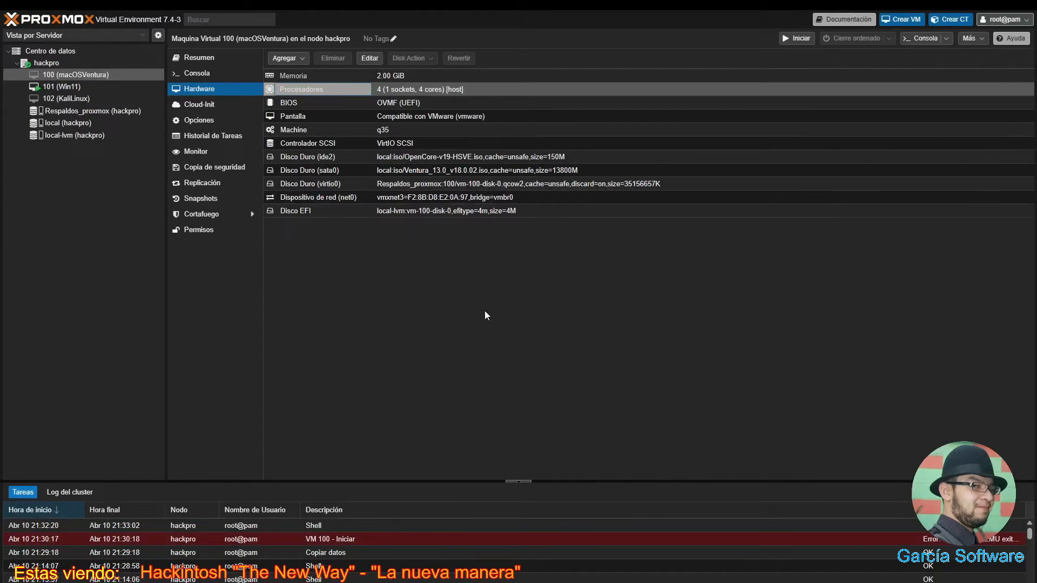
- Paste the QEMU args line into the Notepad notes under 'ARGS para nuestra maquina virtual:' and select it
{"action": "key", "text": "alt+Tab"}
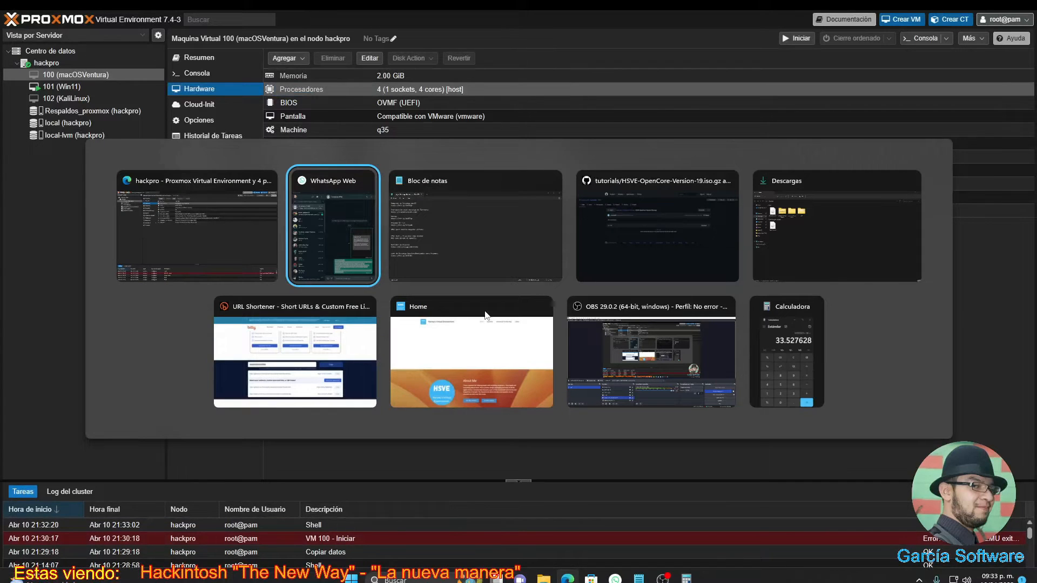
{"action": "key", "text": "alt+Tab"}
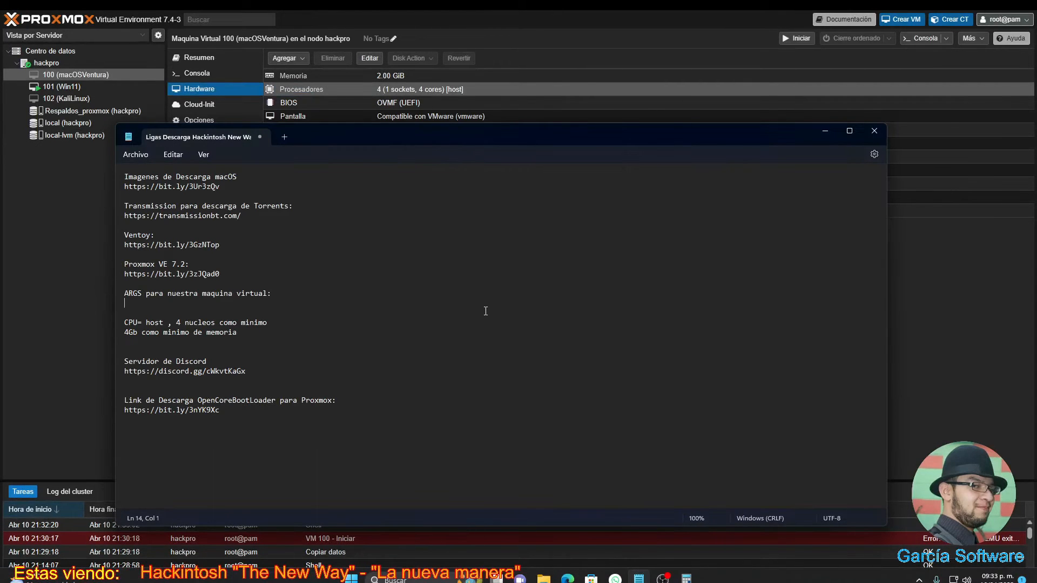
{"action": "type", "text": "args: -device isa-applesmc,osk=\"ourhardworkbythesewordsguardedpleasedontsteal(c)AppleComputerInc\" -smbios type=2 -device usb-kbd,bus=ehci.0,port=2 -global nec-usb-xhci.msi=off -global ICH9-LPC.acpi-pci-hotplug-with-bridge-support=off -cpu Haswell-noTSX,vendor=GenuineIntel,+invtsc,+hypervisor,kvm=on,vmware-cpuid-freq=on"}
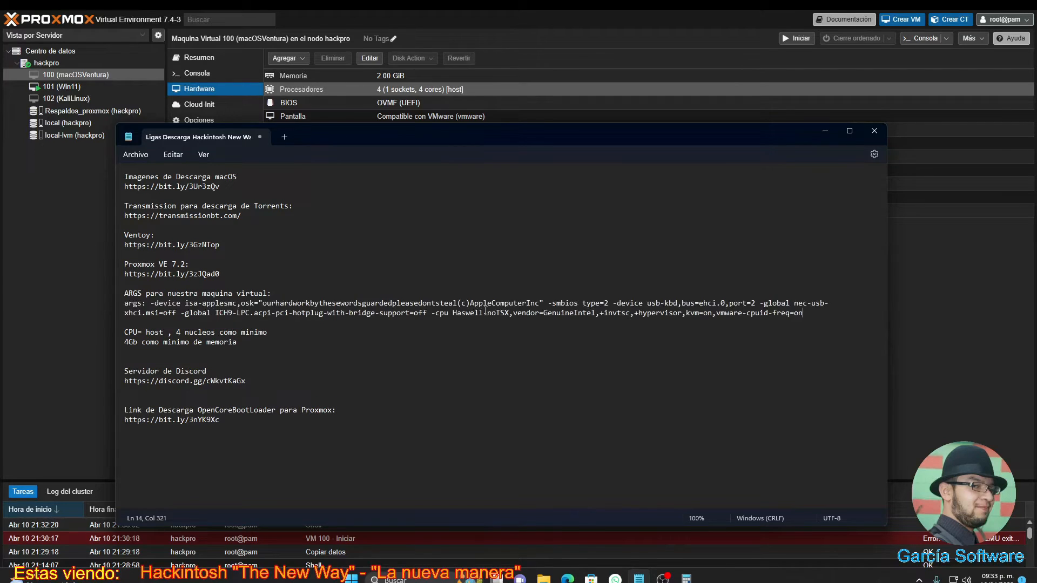
{"action": "left_click", "coordinate": [608, 287]}
{"action": "left_click_drag", "start_coordinate": [805, 318], "coordinate": [406, 293]}
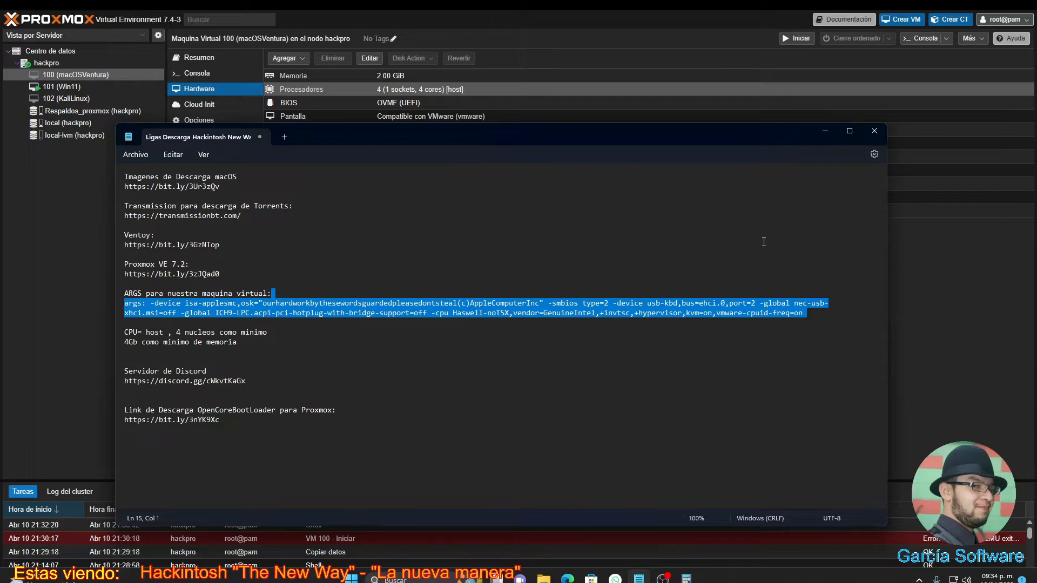
{"action": "left_click", "coordinate": [687, 14]}
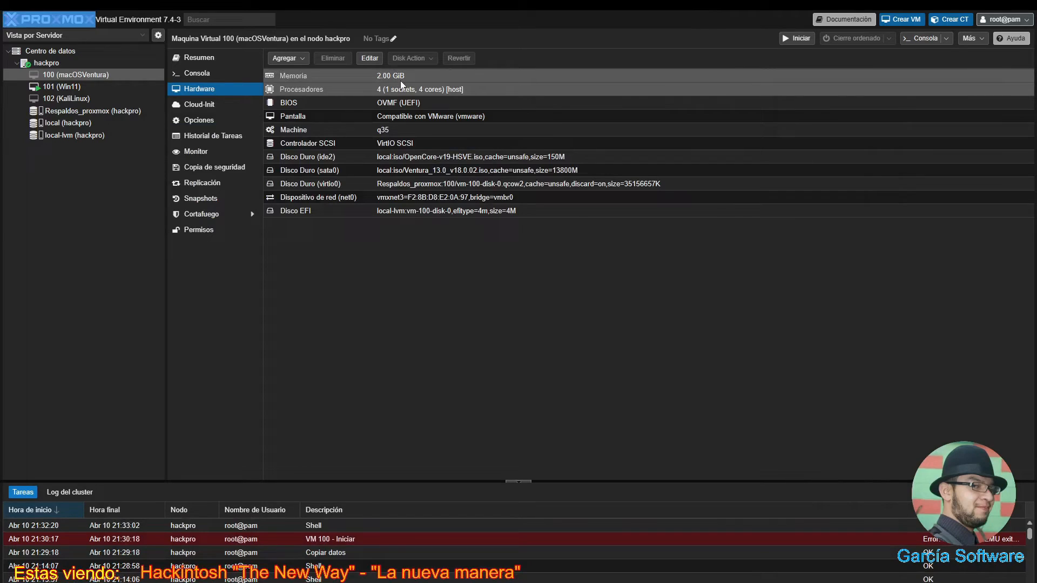
- Start VM 100 from its console and boot UEFI Shell from the OpenCore picker
{"action": "left_click", "coordinate": [211, 75]}
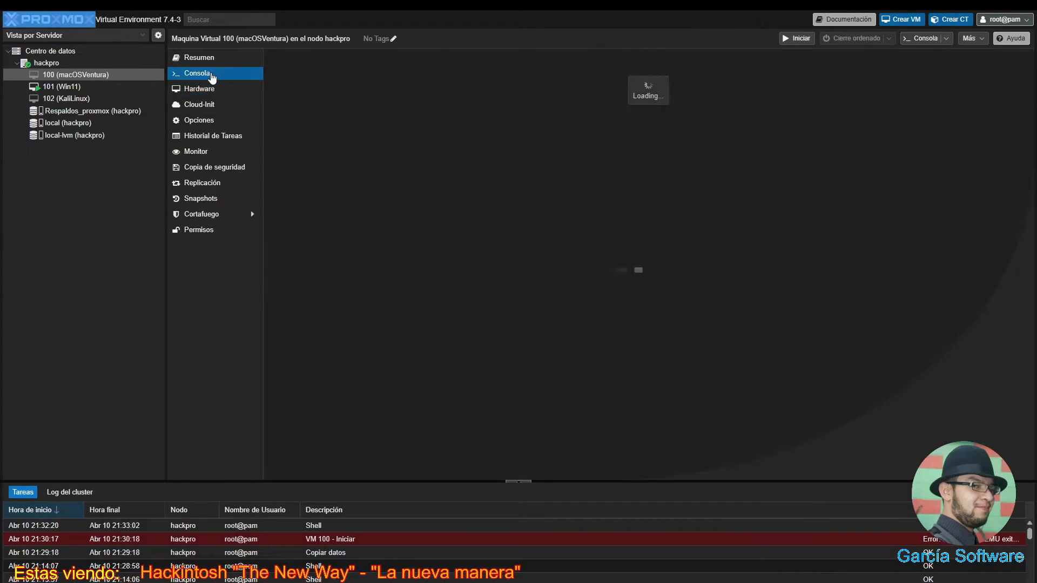
{"action": "left_click", "coordinate": [651, 277]}
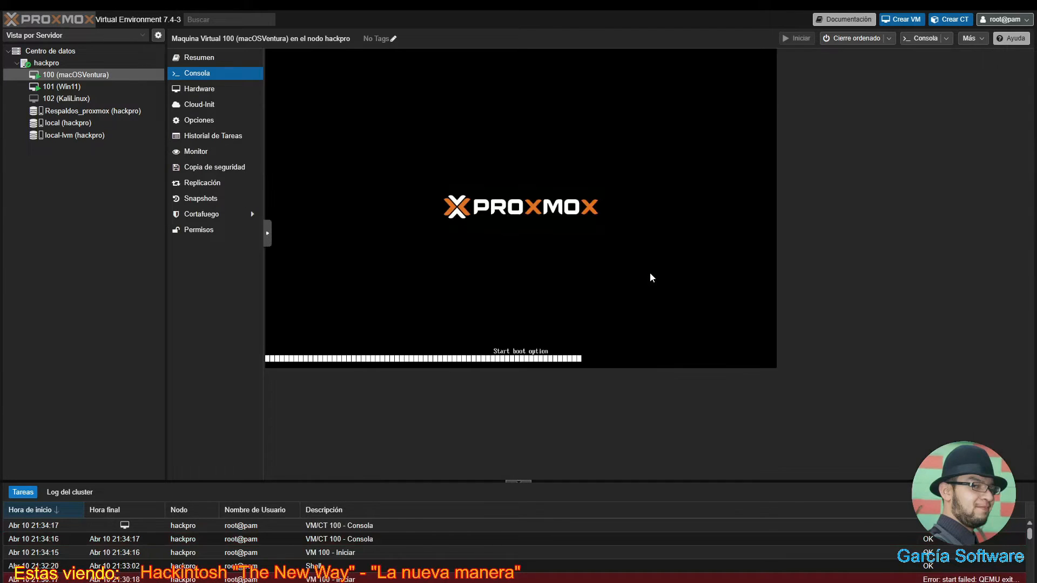
{"action": "key", "text": "Right"}
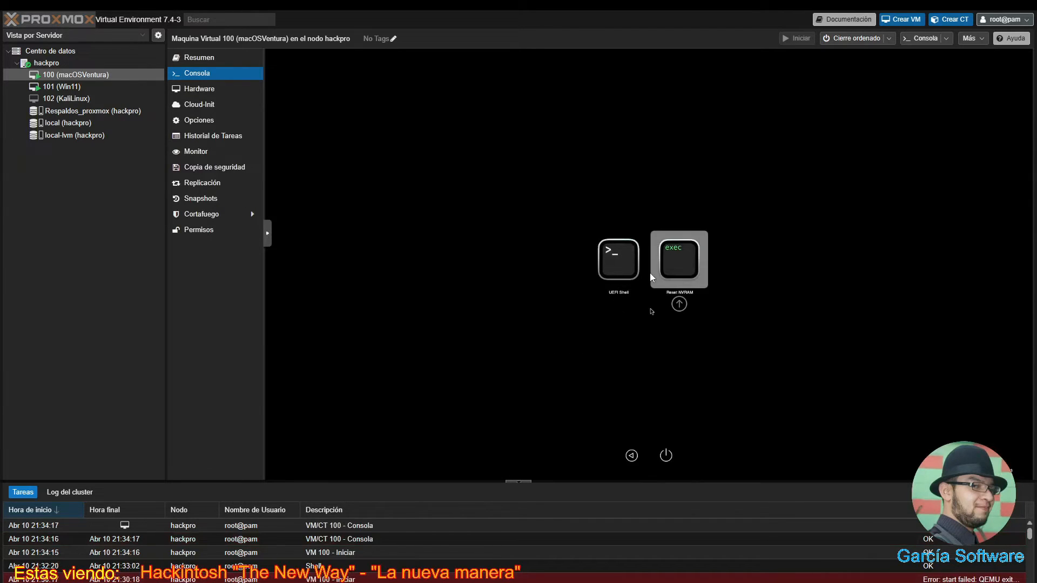
{"action": "key", "text": "Left"}
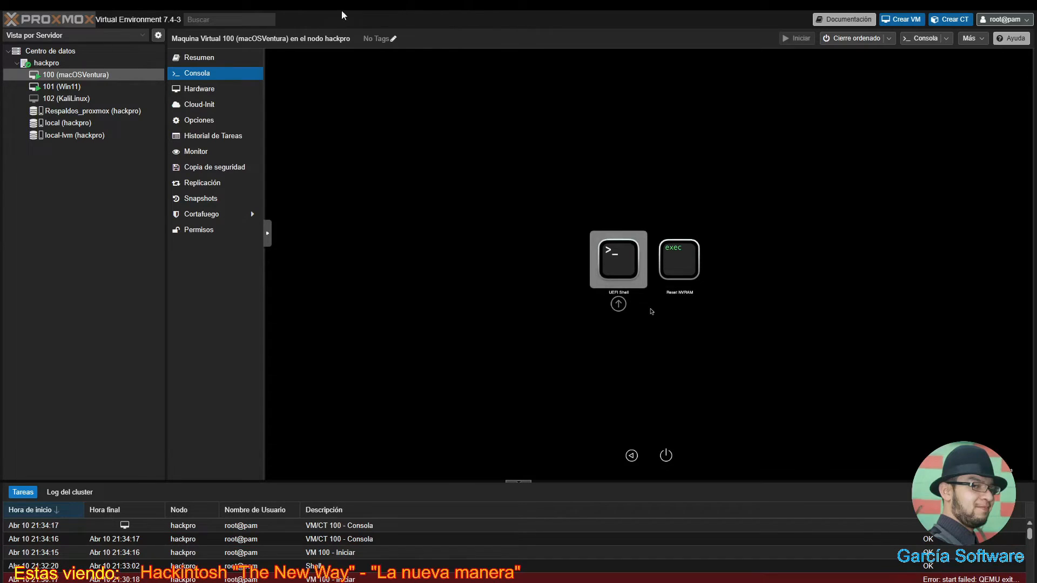
{"action": "mouse_move", "coordinate": [575, 12]}
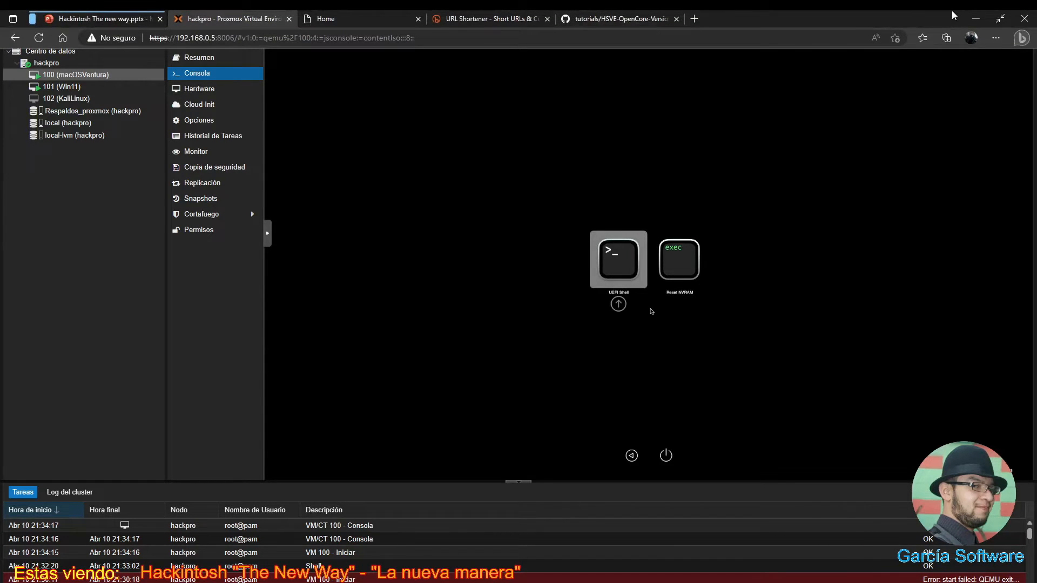
{"action": "key", "text": "Right"}
{"action": "key", "text": "Left"}
{"action": "key", "text": "Return"}
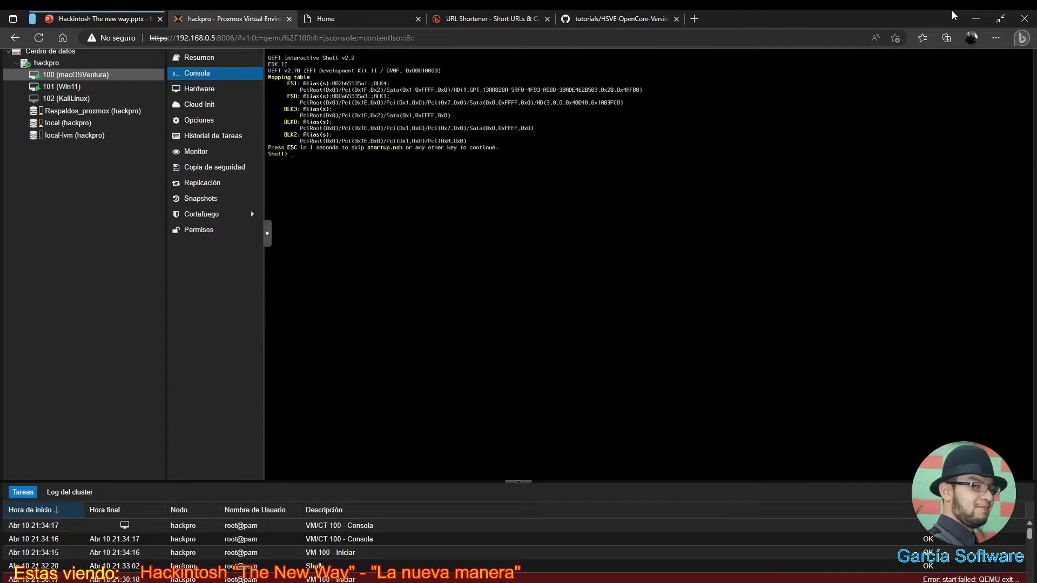
{"action": "left_click", "coordinate": [268, 242]}
- Make the console fullscreen, switch to fs0:, and run boot.efi to start the macOS installer
{"action": "left_click", "coordinate": [278, 264]}
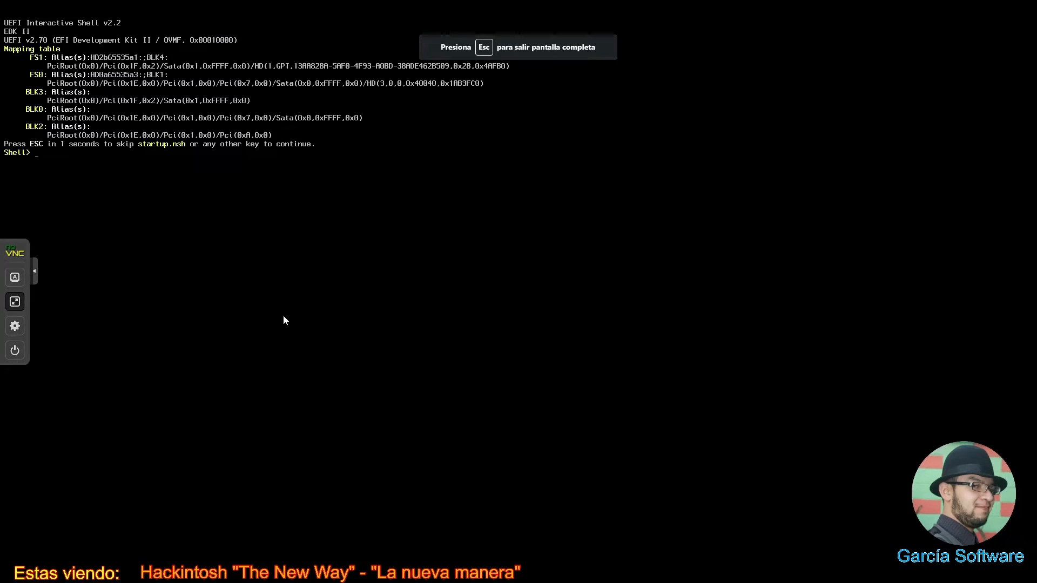
{"action": "type", "text": "fs0:"}
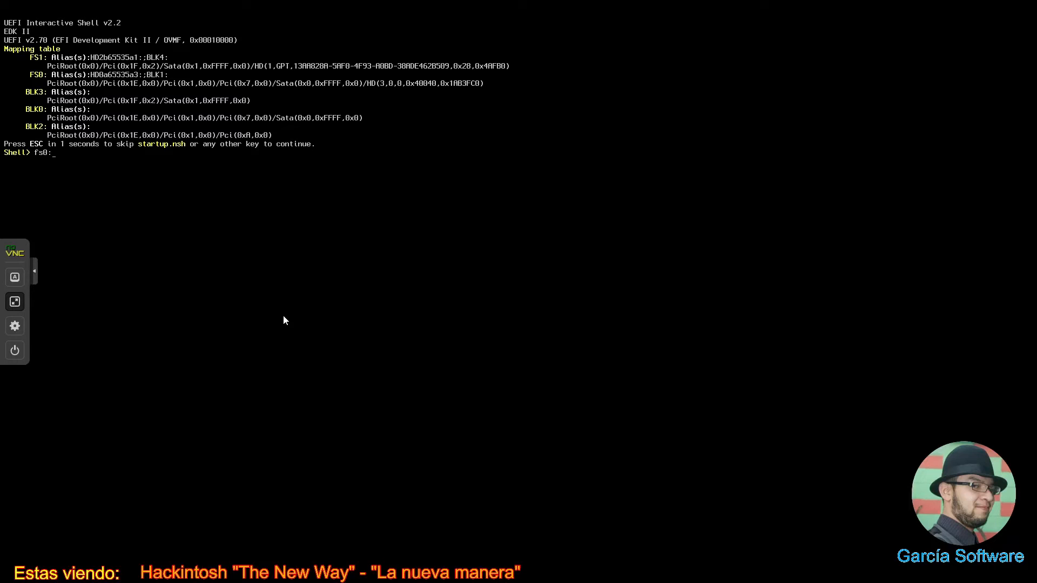
{"action": "key", "text": "Return"}
{"action": "key", "text": "Return"}
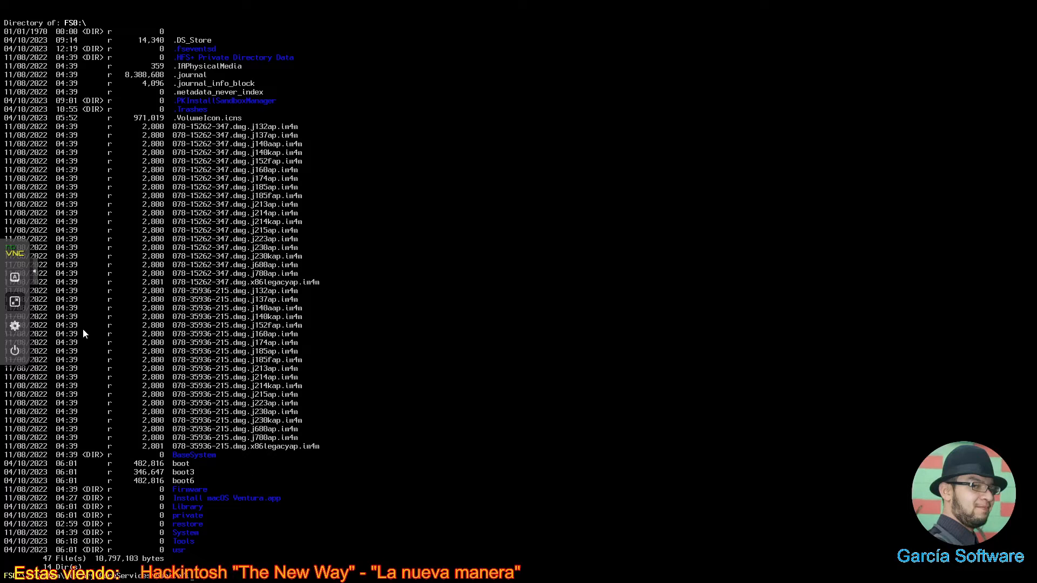
{"action": "key", "text": "Return"}
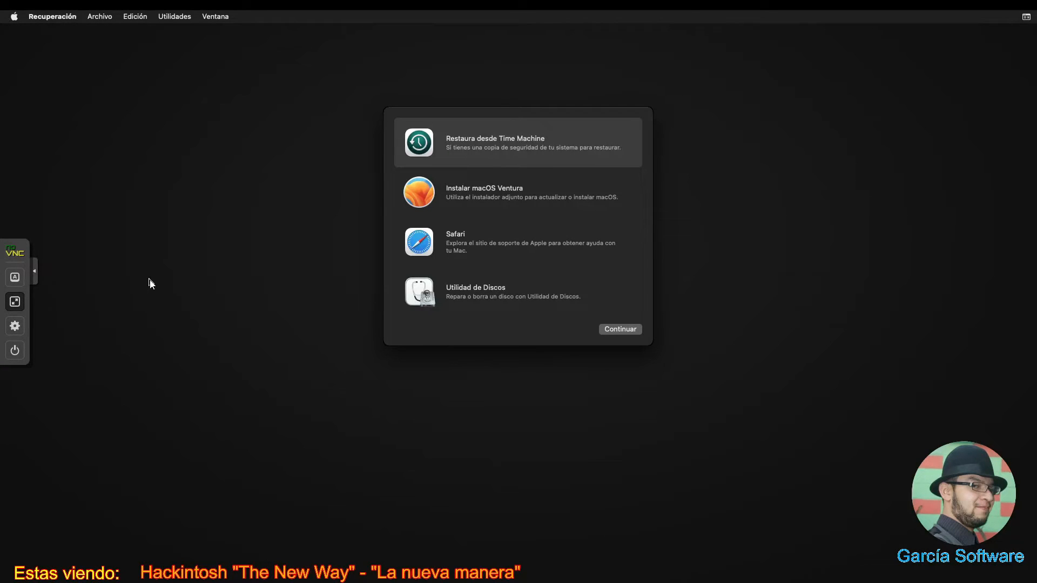
- Open Utilidad de Discos, show all devices, and select the 36 GB Apple Inc. VirtIO Block Media disk
{"action": "double_click", "coordinate": [494, 295]}
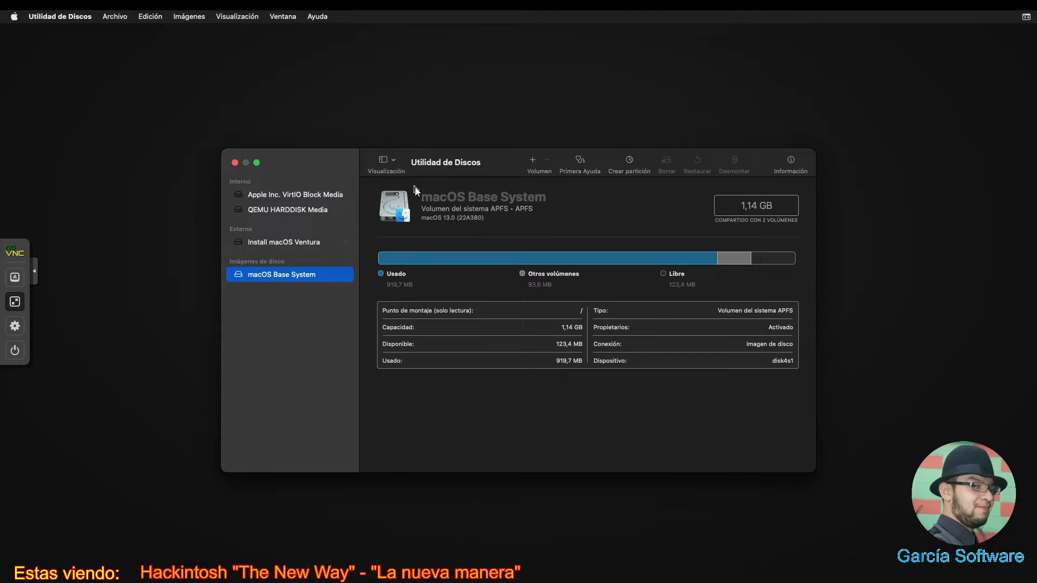
{"action": "left_click", "coordinate": [392, 161]}
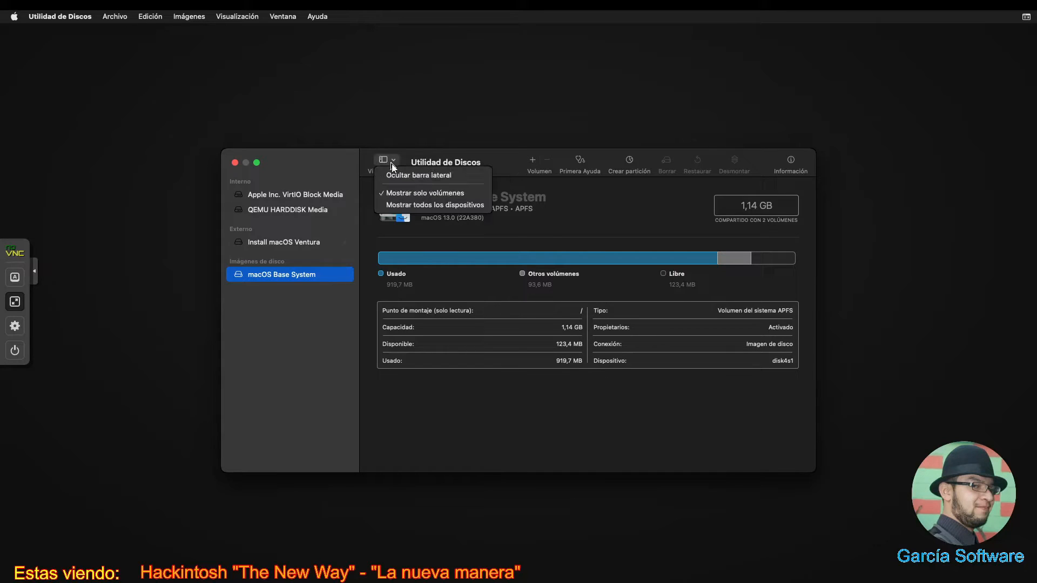
{"action": "left_click", "coordinate": [395, 205]}
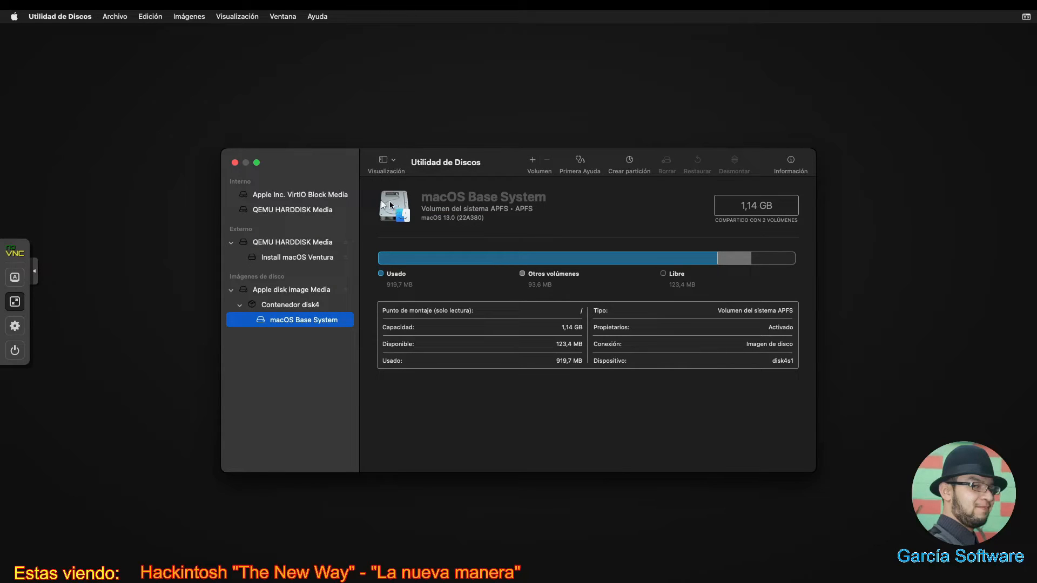
{"action": "left_click", "coordinate": [326, 210]}
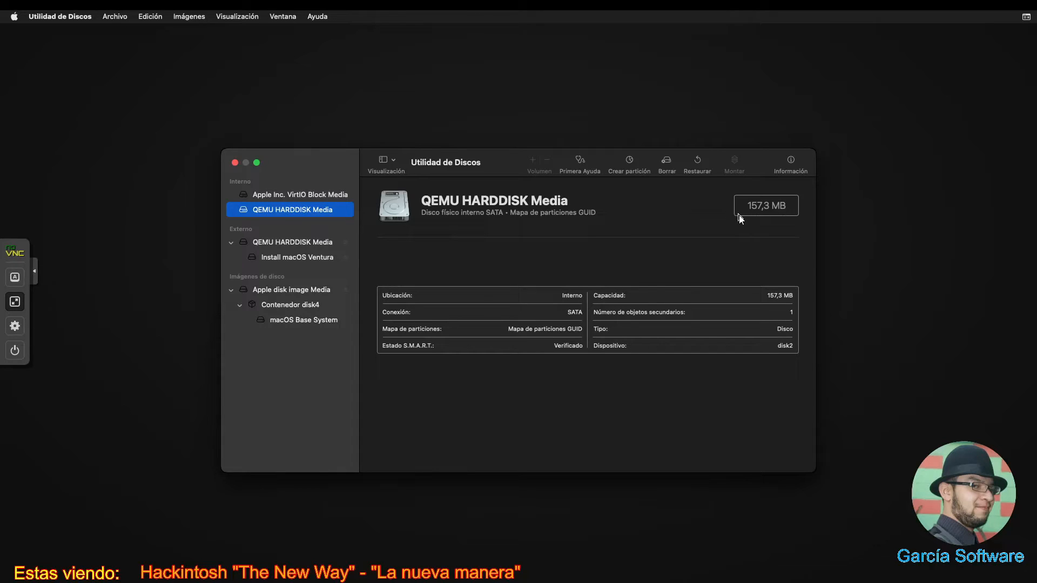
{"action": "left_click", "coordinate": [312, 197]}
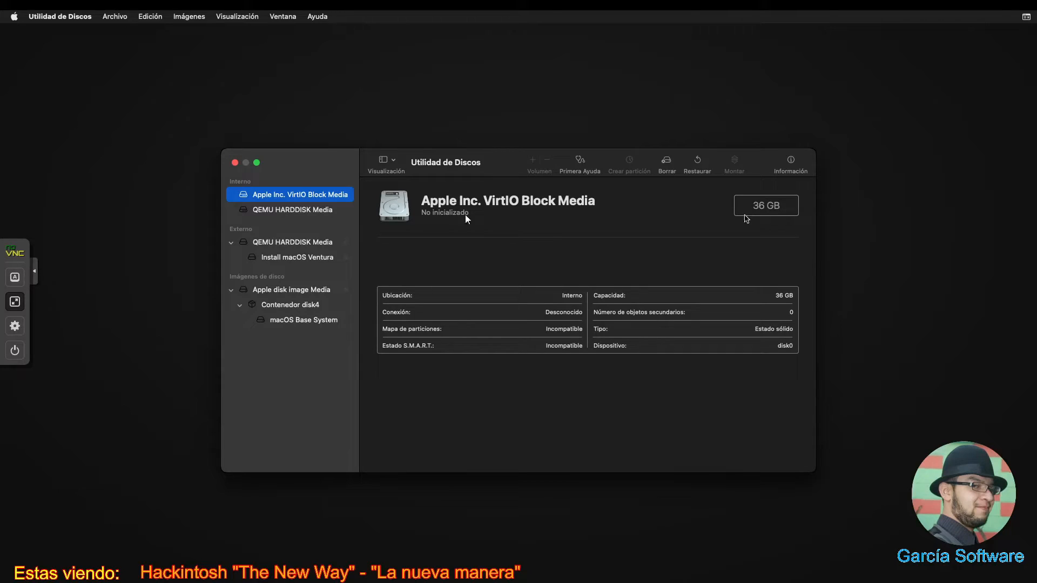
- Erase the VirtIO Block Media disk as APFS with a GUID map, named 'macOS', then quit Disk Utility
{"action": "left_click", "coordinate": [667, 164]}
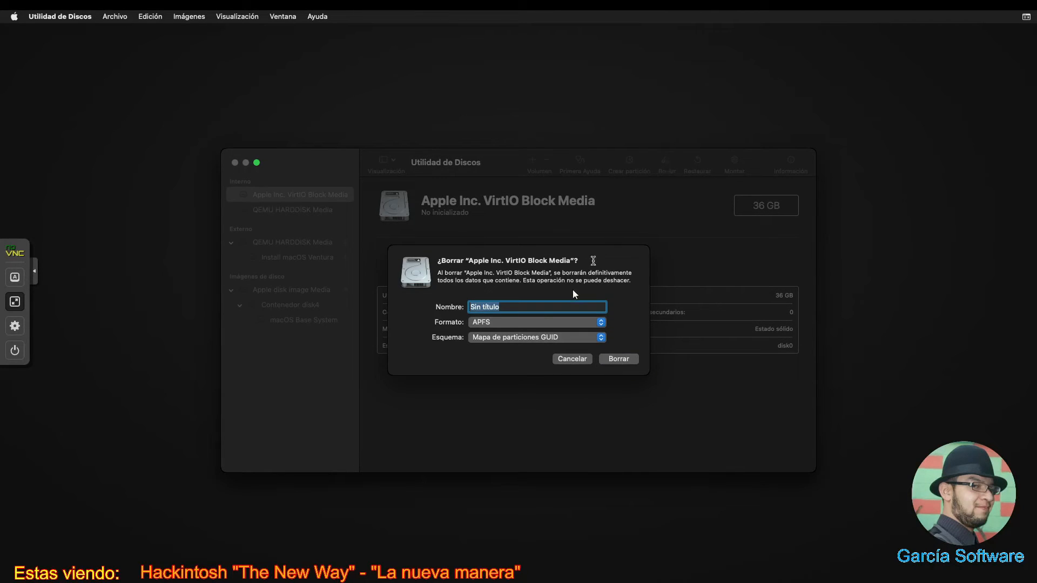
{"action": "left_click", "coordinate": [514, 326]}
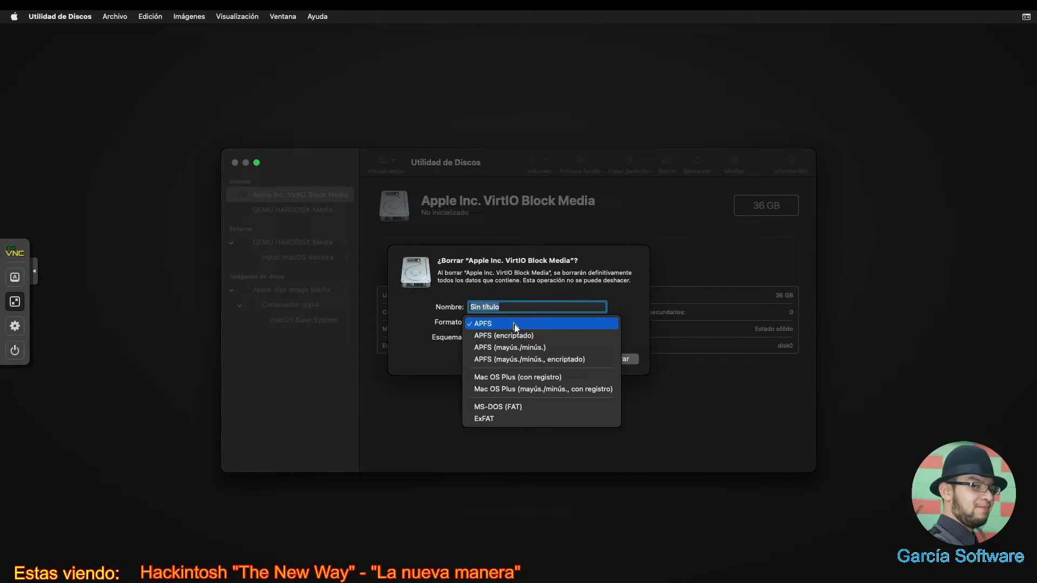
{"action": "left_click", "coordinate": [514, 325]}
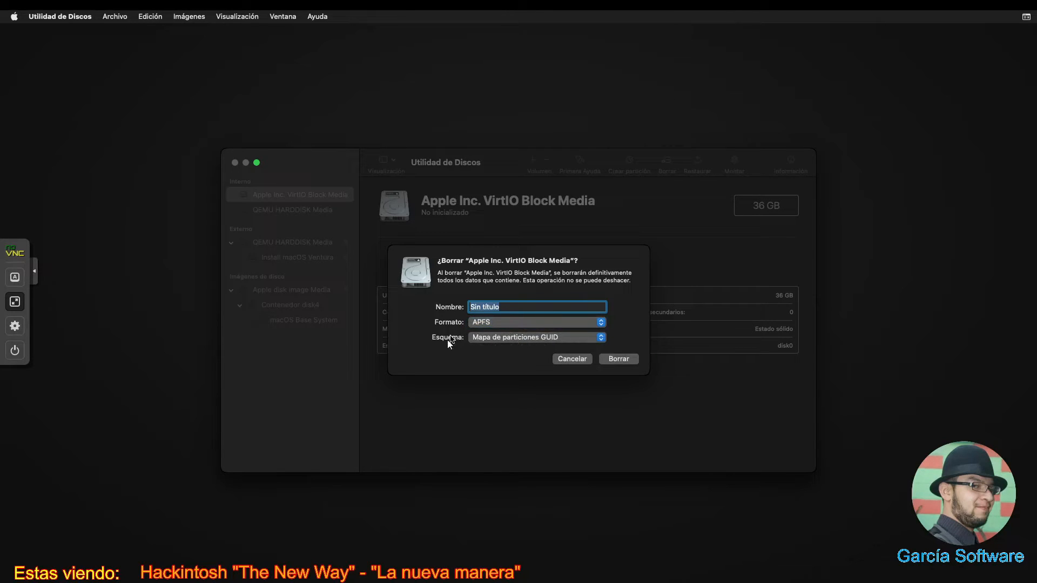
{"action": "left_click", "coordinate": [504, 341]}
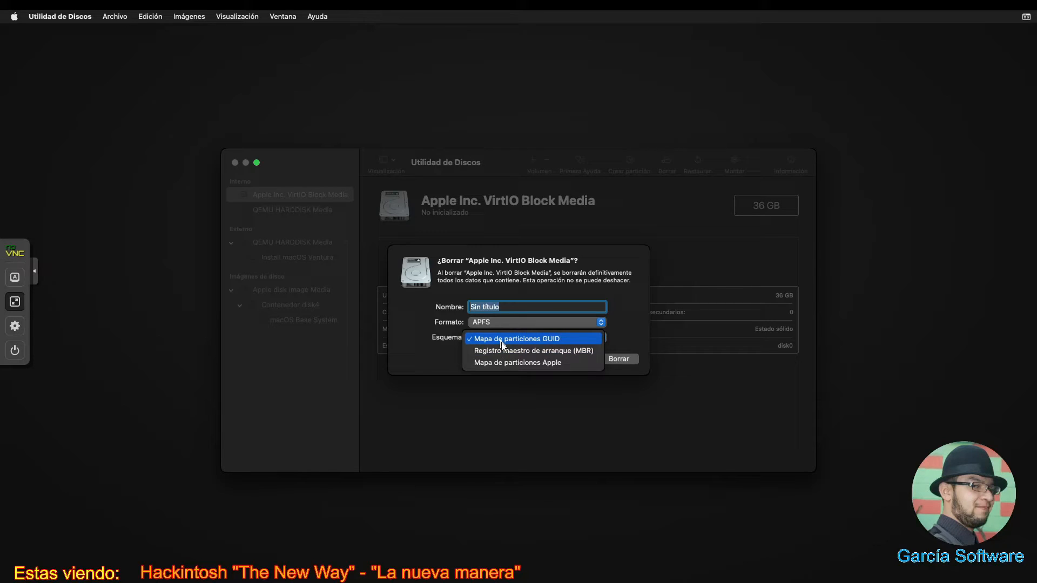
{"action": "left_click", "coordinate": [502, 340]}
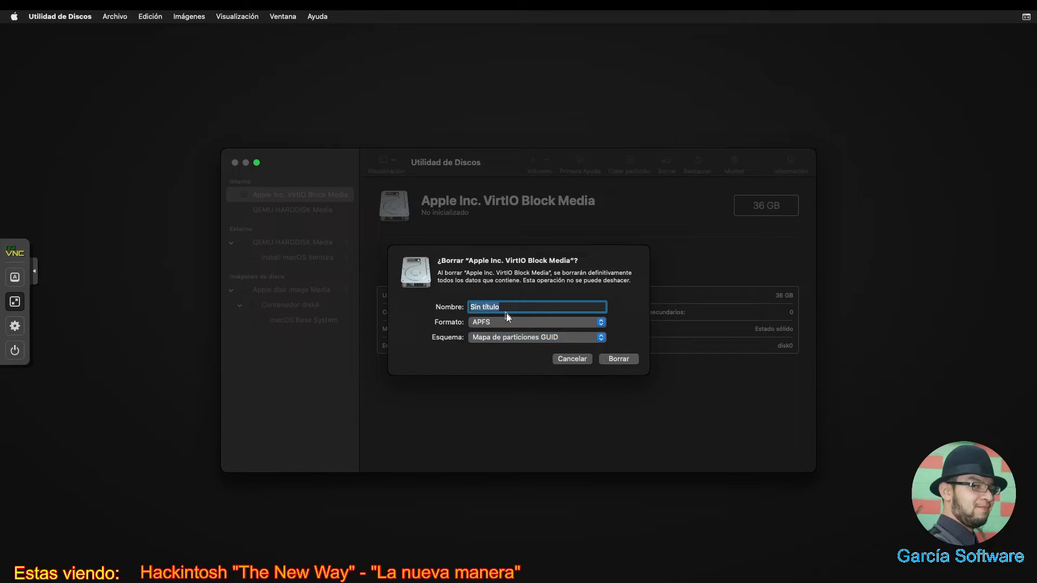
{"action": "type", "text": "macOS"}
{"action": "left_click", "coordinate": [621, 359]}
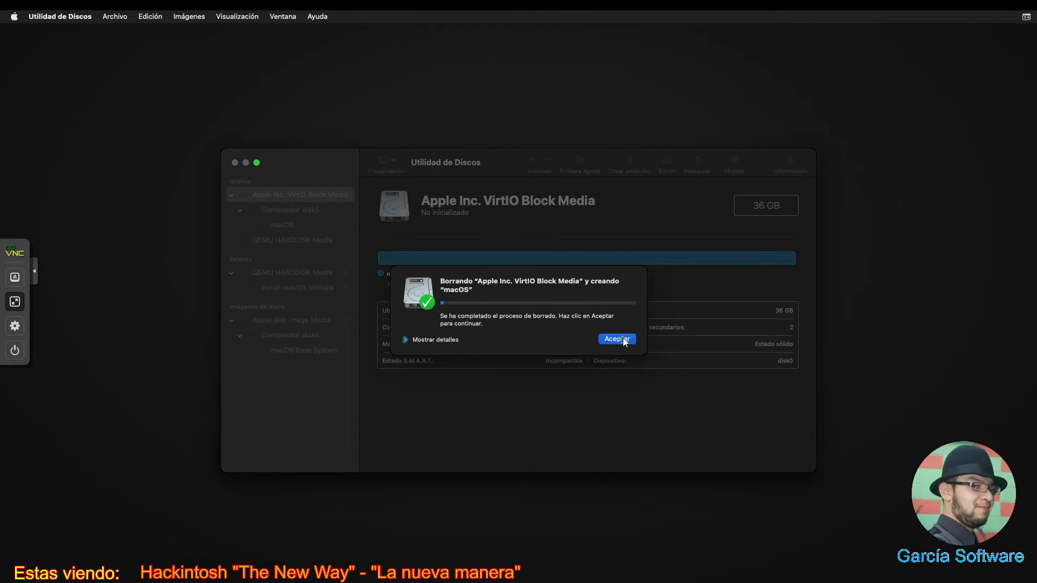
{"action": "left_click", "coordinate": [623, 339]}
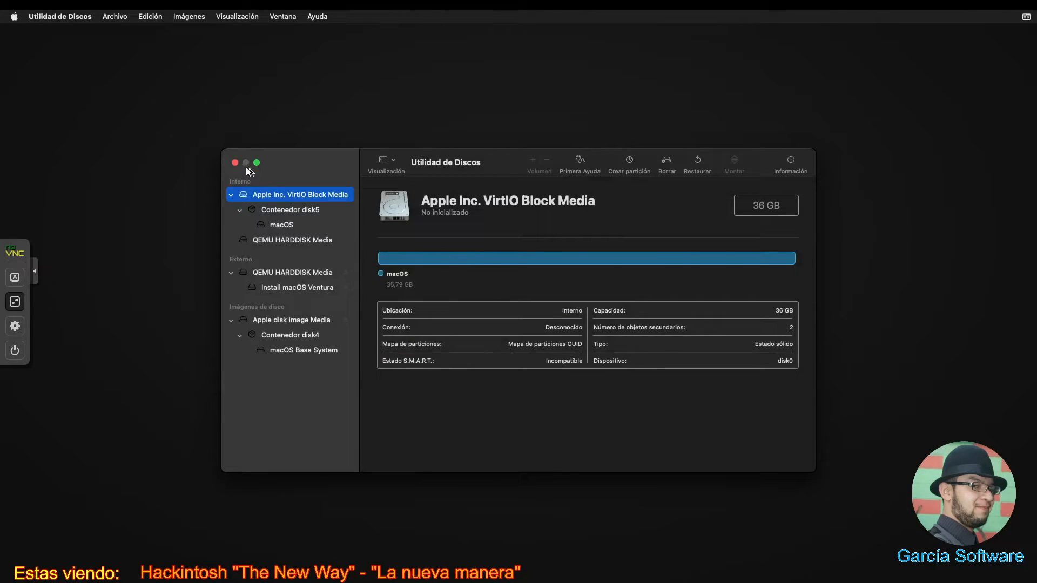
{"action": "left_click", "coordinate": [283, 226]}
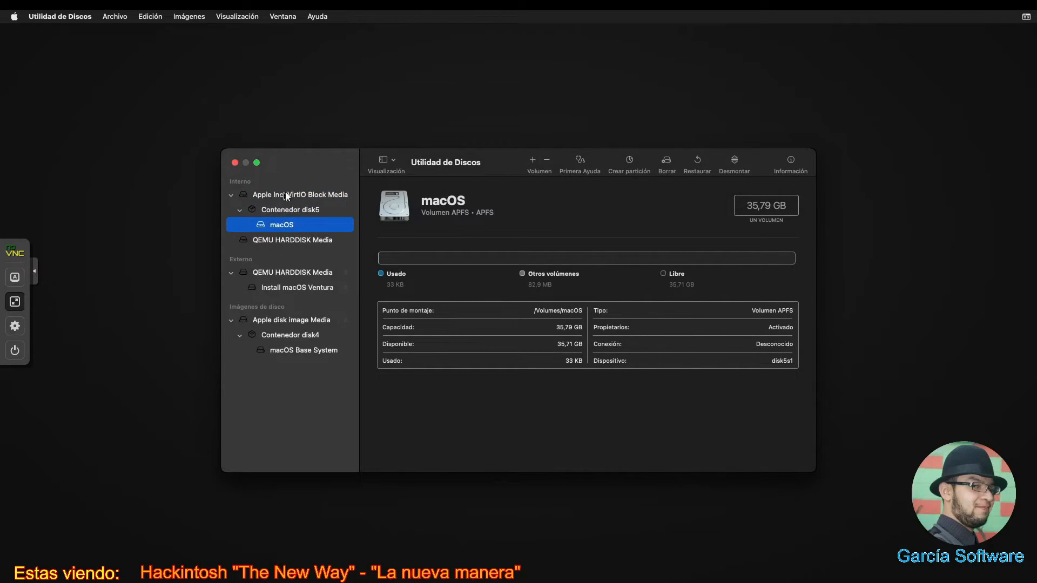
{"action": "left_click", "coordinate": [235, 162]}
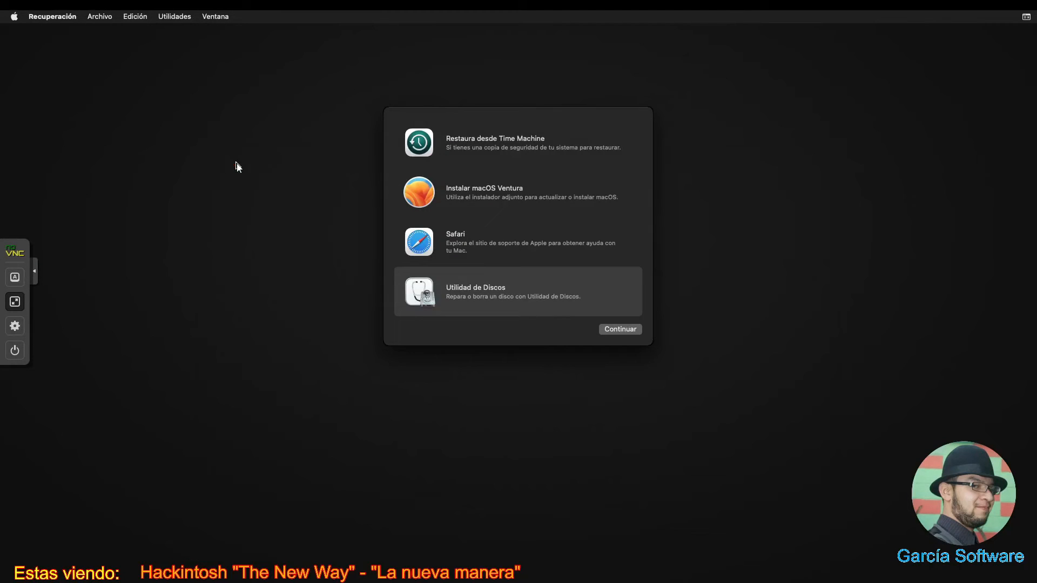
- Accept the licence and start installing macOS Ventura onto the macOS disk
{"action": "left_click", "coordinate": [436, 187]}
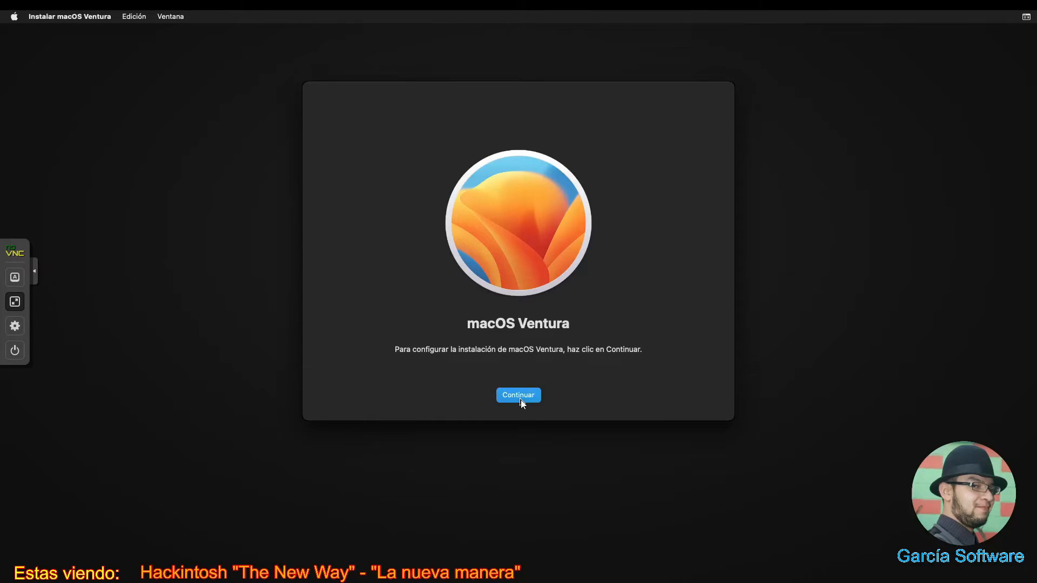
{"action": "left_click", "coordinate": [519, 397]}
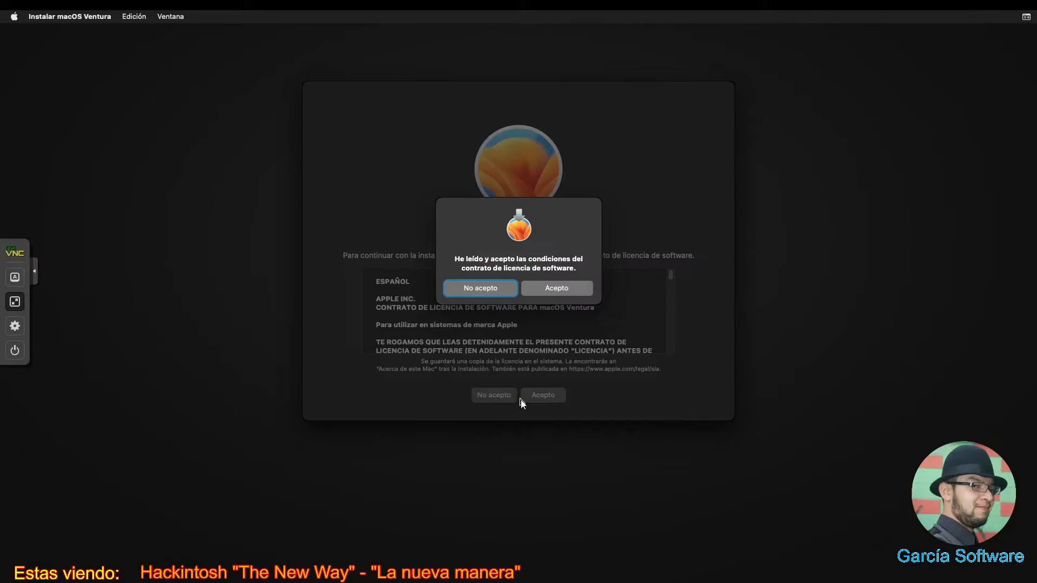
{"action": "left_click", "coordinate": [579, 285]}
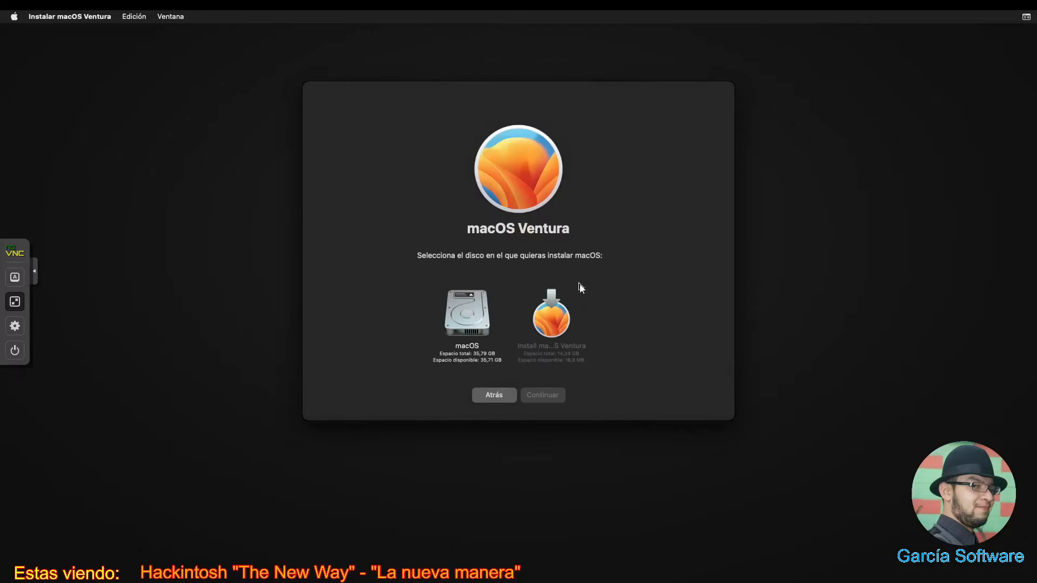
{"action": "left_click", "coordinate": [467, 320]}
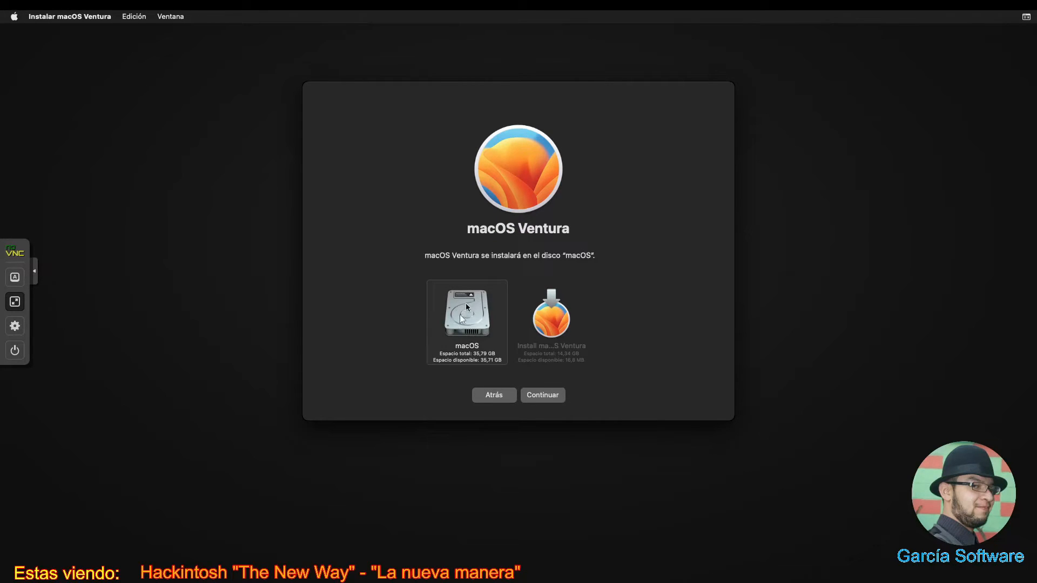
{"action": "left_click", "coordinate": [541, 396]}
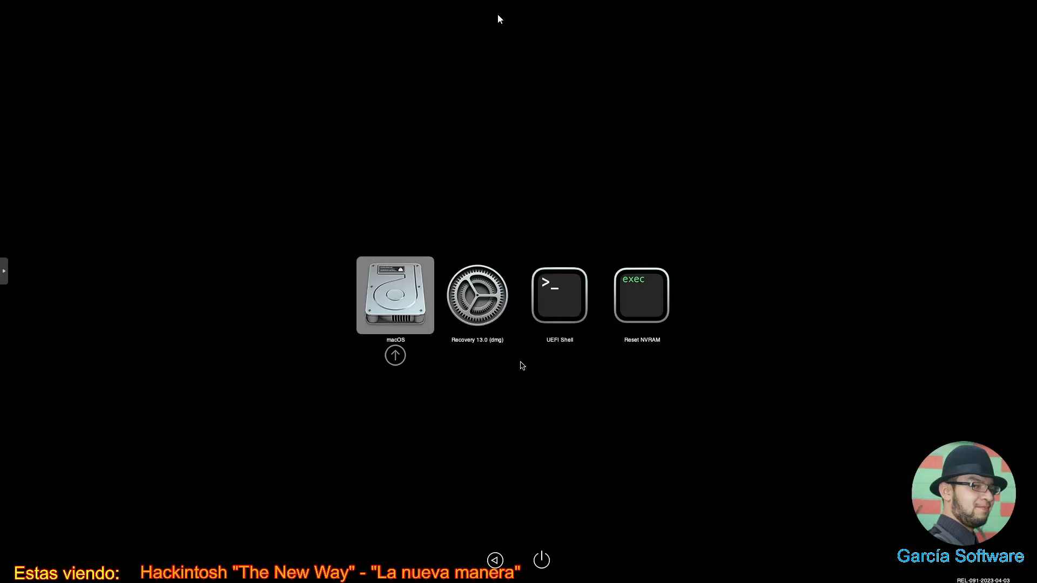
- Boot the macOS entry from the OpenCore boot picker
{"action": "key", "text": "super"}
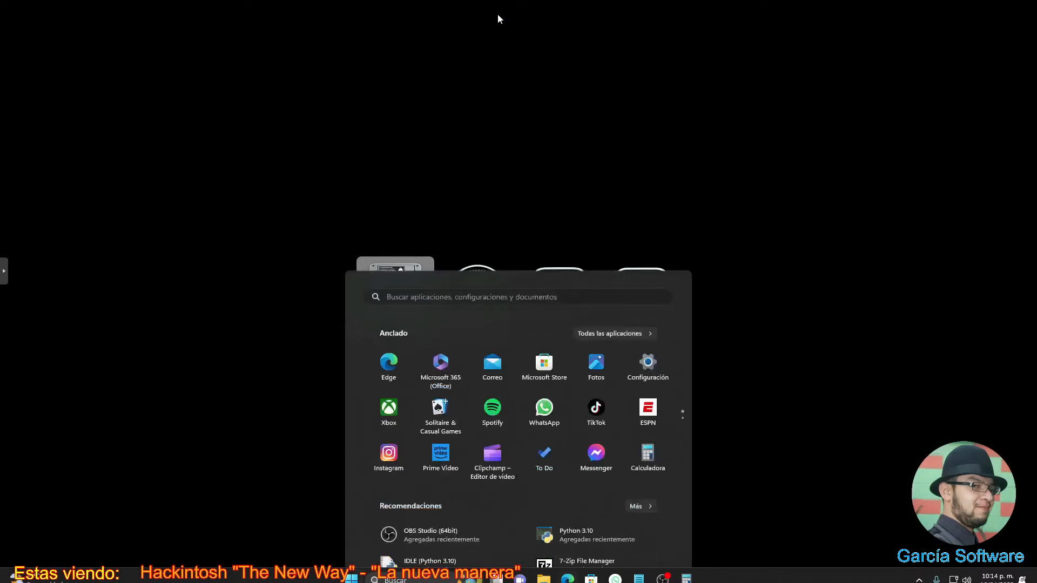
{"action": "key", "text": "super"}
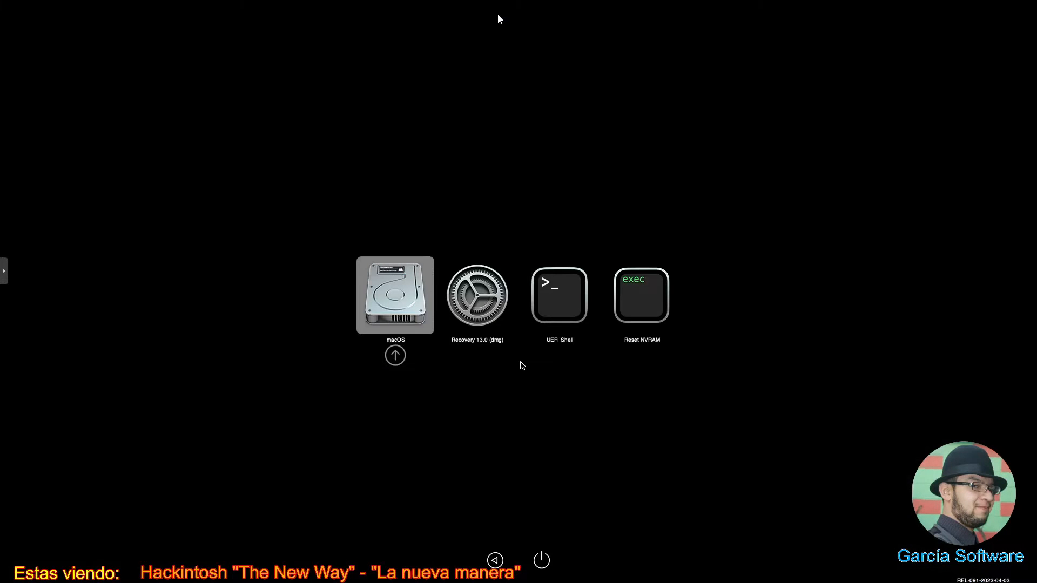
{"action": "key", "text": "Return"}
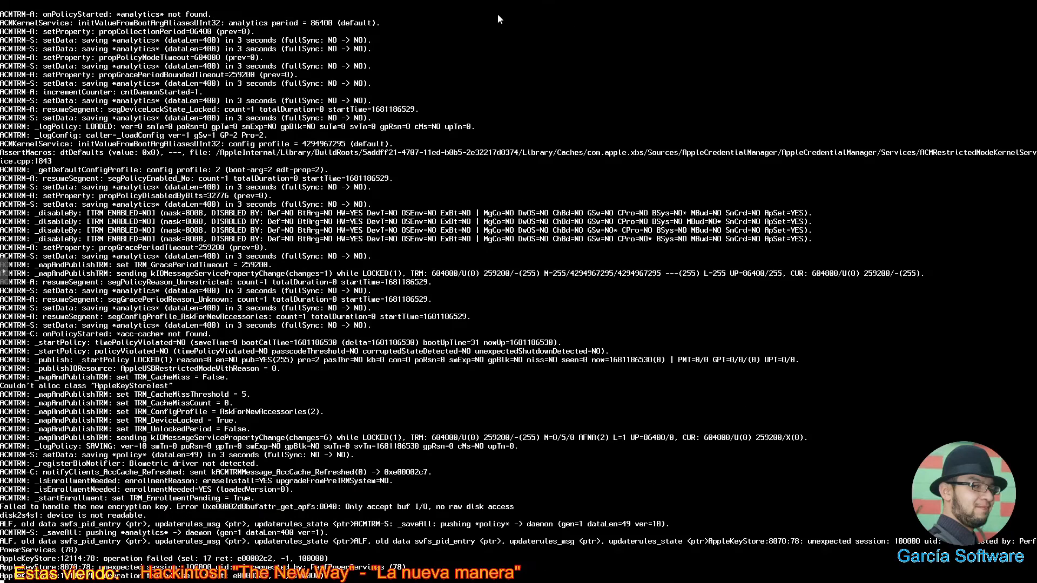
- Let the verbose macOS boot run until Setup Assistant asks for the country
{"action": "key", "text": "super"}
{"action": "key", "text": "super"}
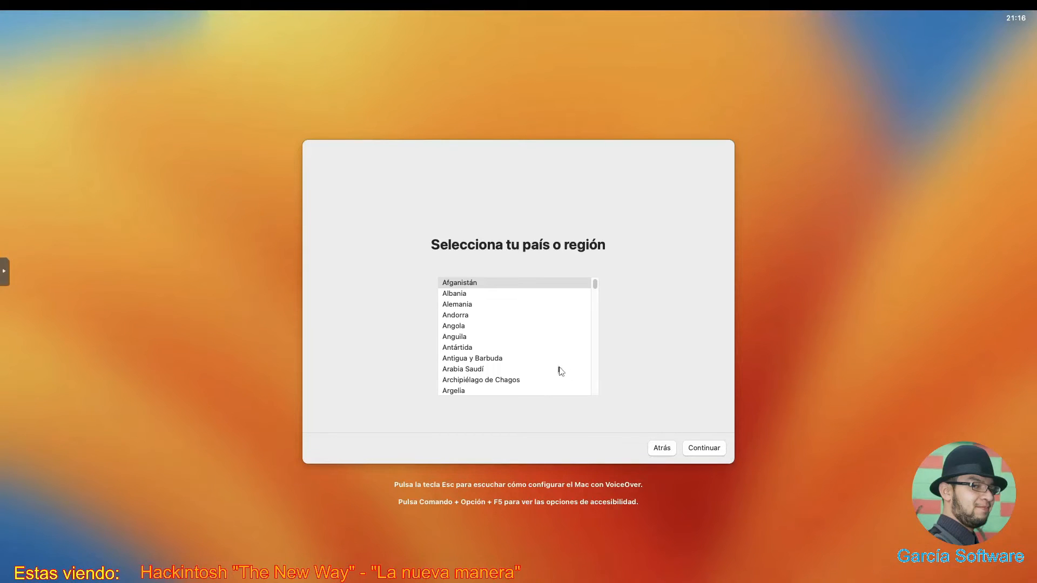
- Select México in the country list and continue
{"action": "scroll", "coordinate": [508, 378], "scroll_direction": "down", "scroll_amount": 5}
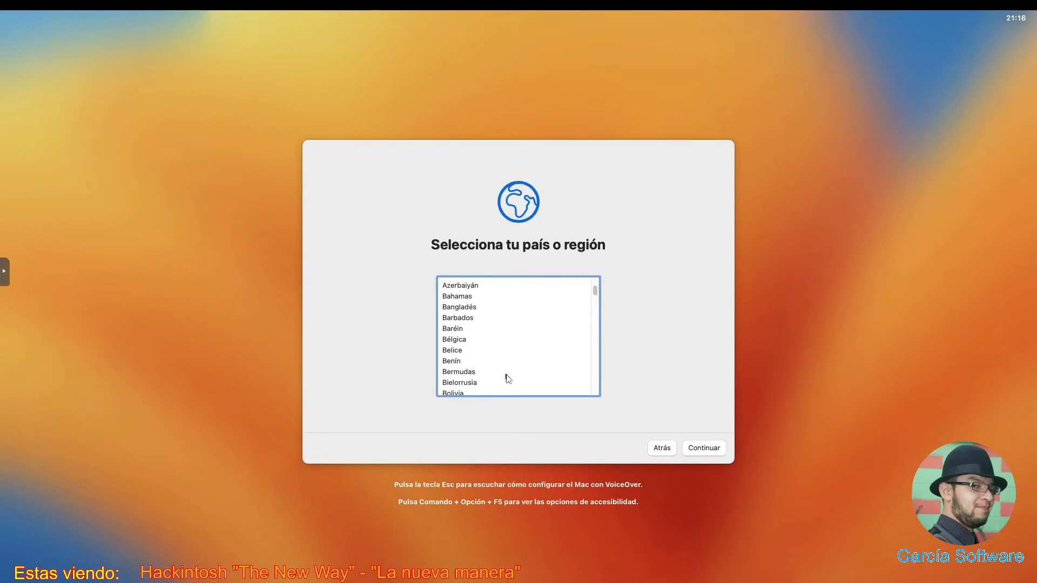
{"action": "key", "text": "m"}
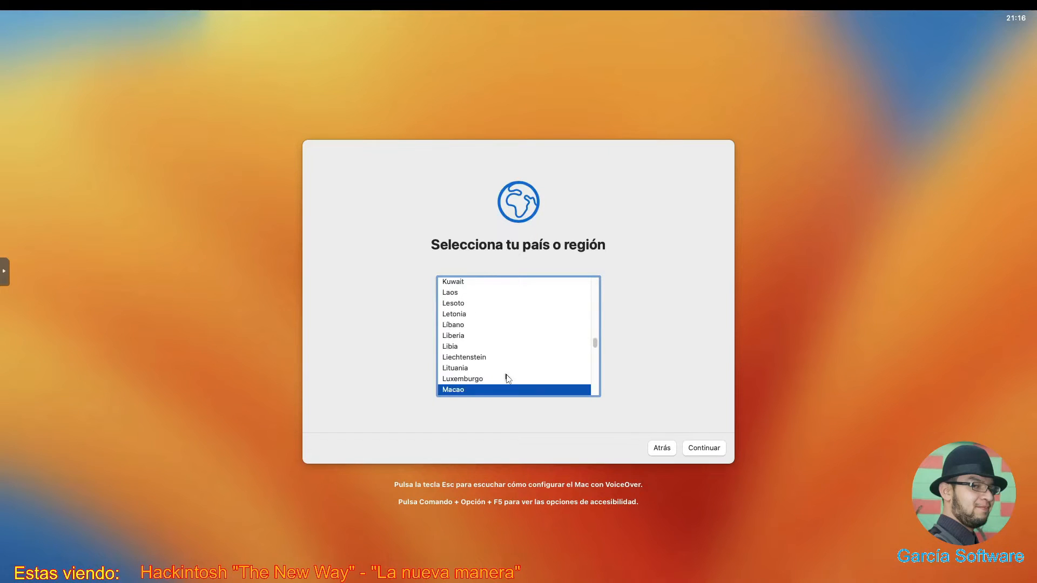
{"action": "key", "text": "Down"}
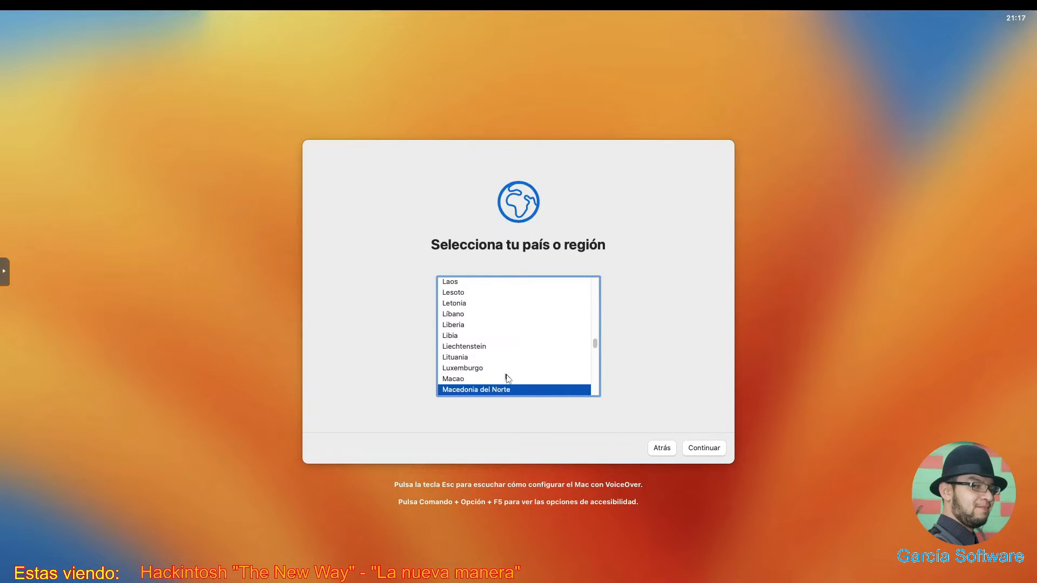
{"action": "key", "text": "Down"}
{"action": "key", "text": "Down"}
{"action": "key", "text": "Down"}
{"action": "key", "text": "Down"}
{"action": "key", "text": "Down"}
{"action": "key", "text": "Down"}
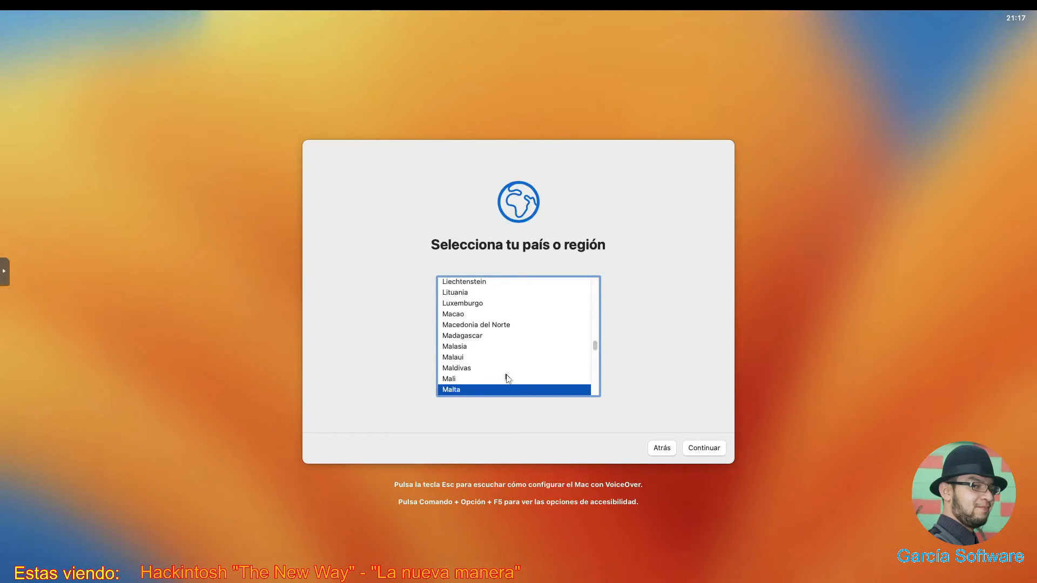
{"action": "key", "text": "Down"}
{"action": "key", "text": "Down"}
{"action": "key", "text": "Down"}
{"action": "key", "text": "Down"}
{"action": "key", "text": "Down"}
{"action": "key", "text": "Down"}
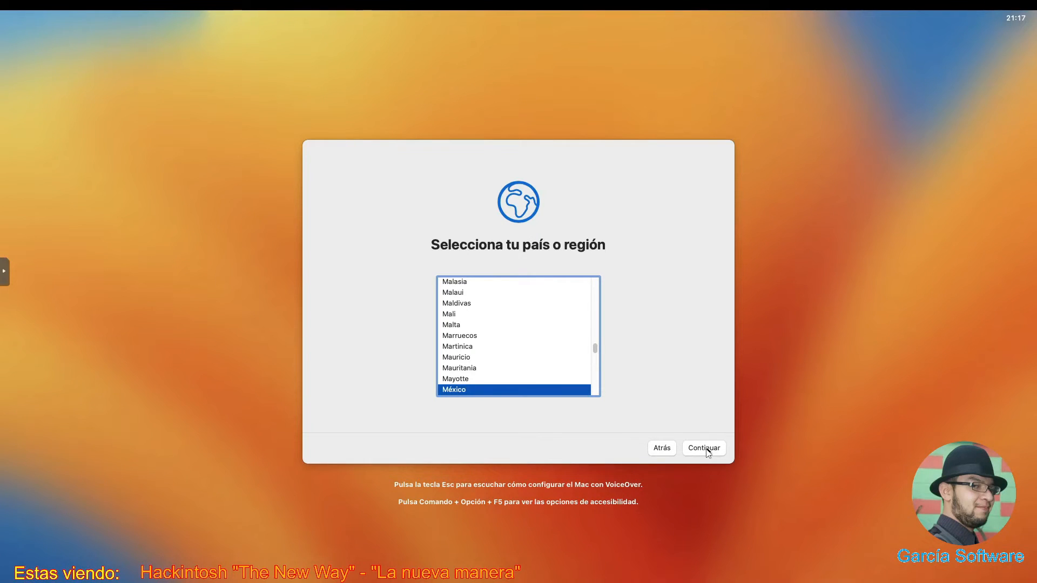
{"action": "left_click", "coordinate": [708, 451]}
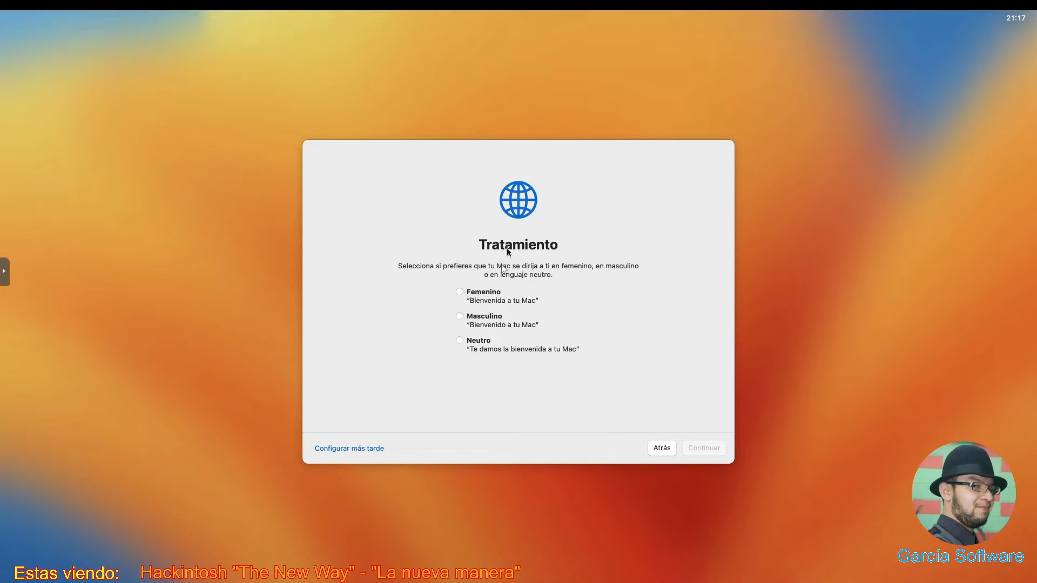
- Choose the feminine form of address and accept the suggested language settings
{"action": "left_click", "coordinate": [460, 293]}
{"action": "left_click", "coordinate": [700, 449]}
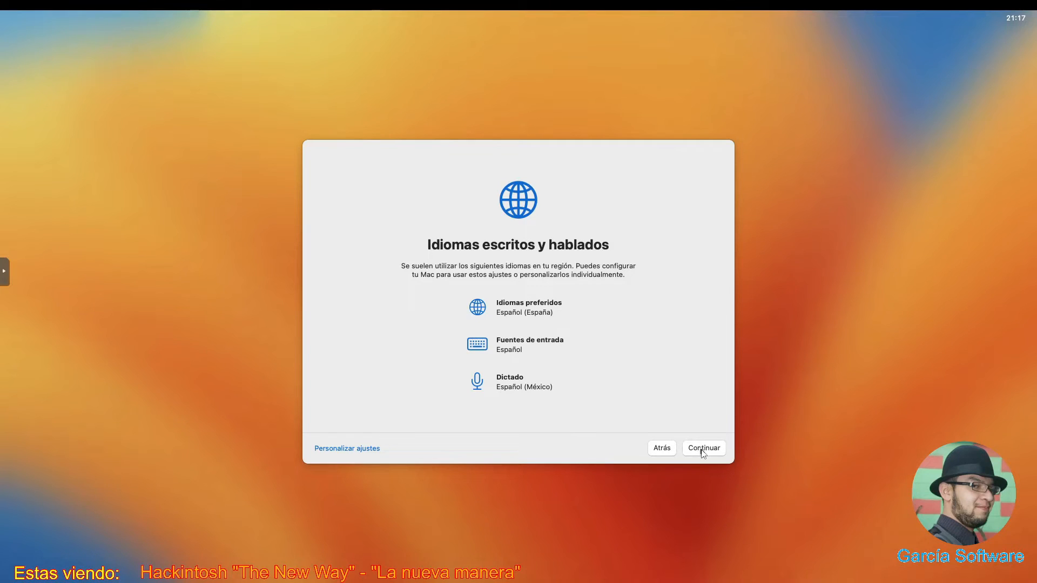
{"action": "left_click", "coordinate": [703, 449]}
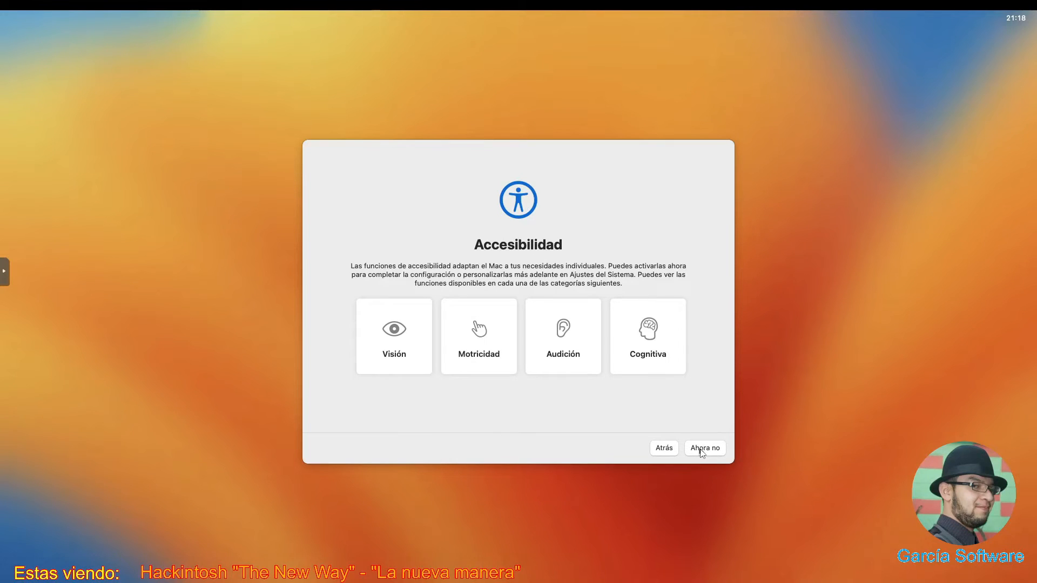
- Skip accessibility setup and continue past the privacy notice to Migration Assistant
{"action": "left_click", "coordinate": [702, 449]}
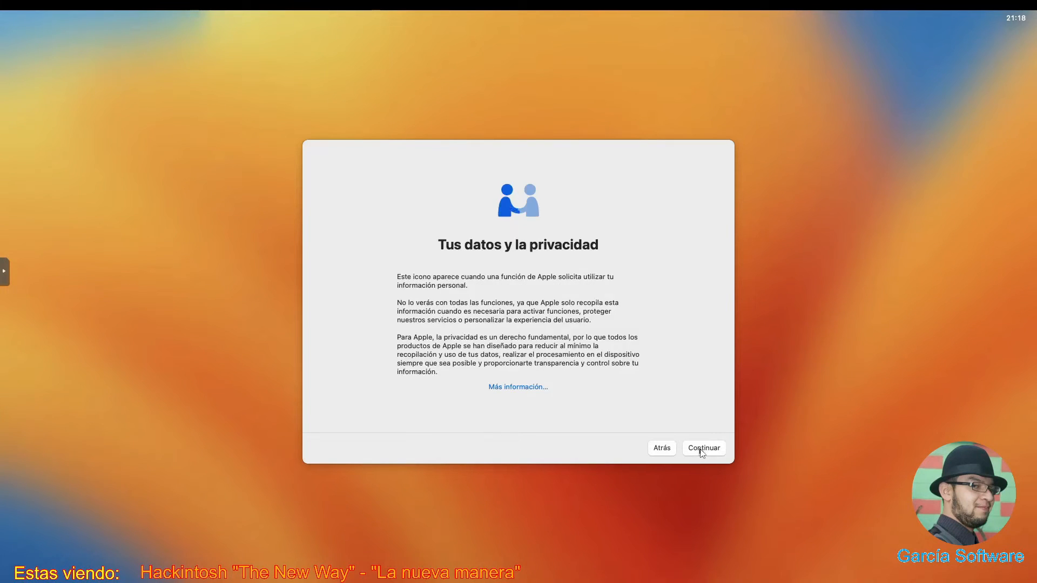
{"action": "left_click", "coordinate": [700, 449]}
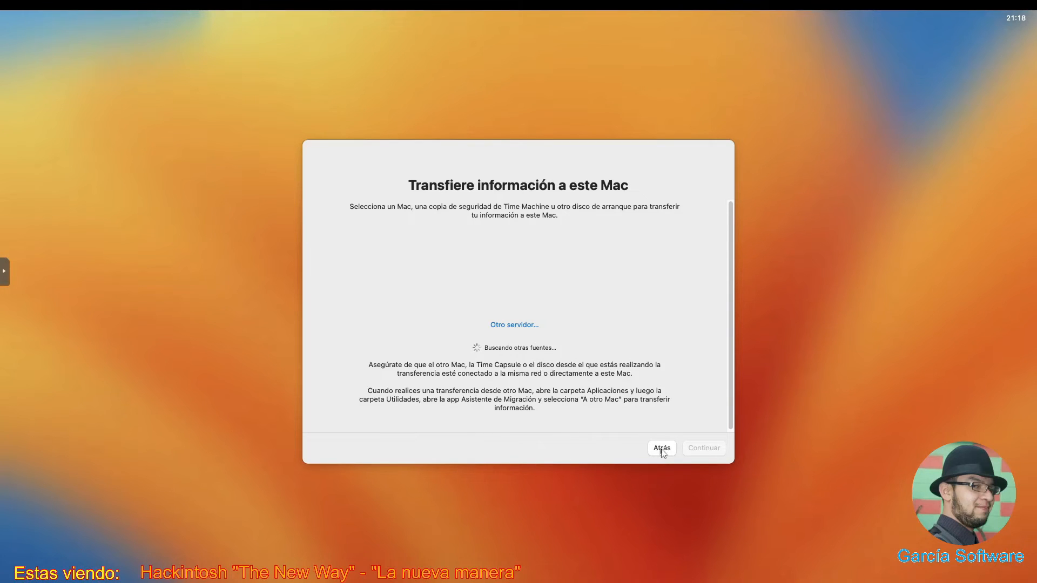
{"action": "left_click", "coordinate": [661, 449]}
{"action": "left_click", "coordinate": [662, 449]}
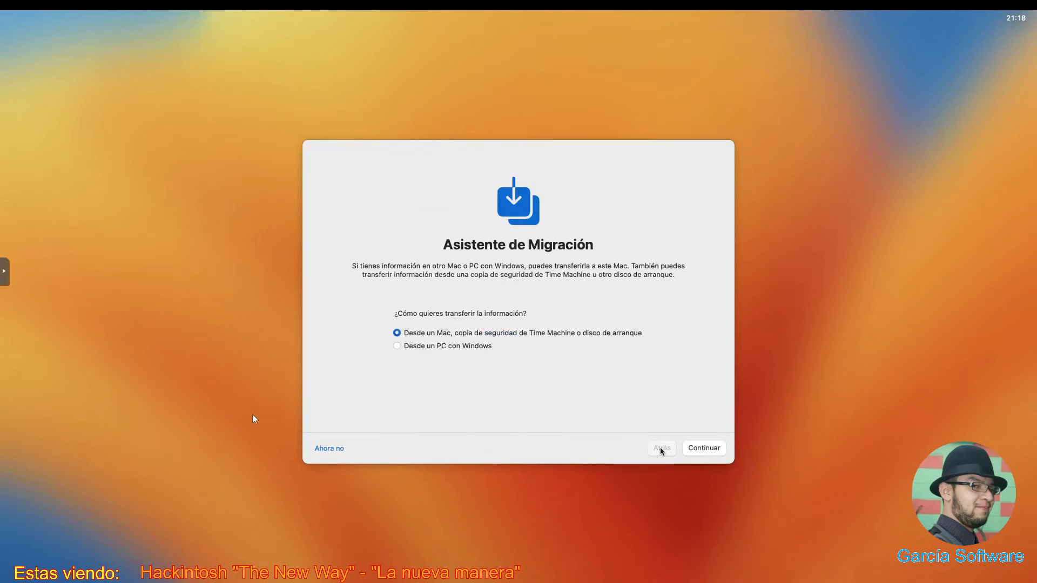
{"action": "left_click", "coordinate": [705, 450]}
- Skip data migration and Apple ID sign-in, then agree to the macOS licence terms
{"action": "left_click", "coordinate": [327, 450]}
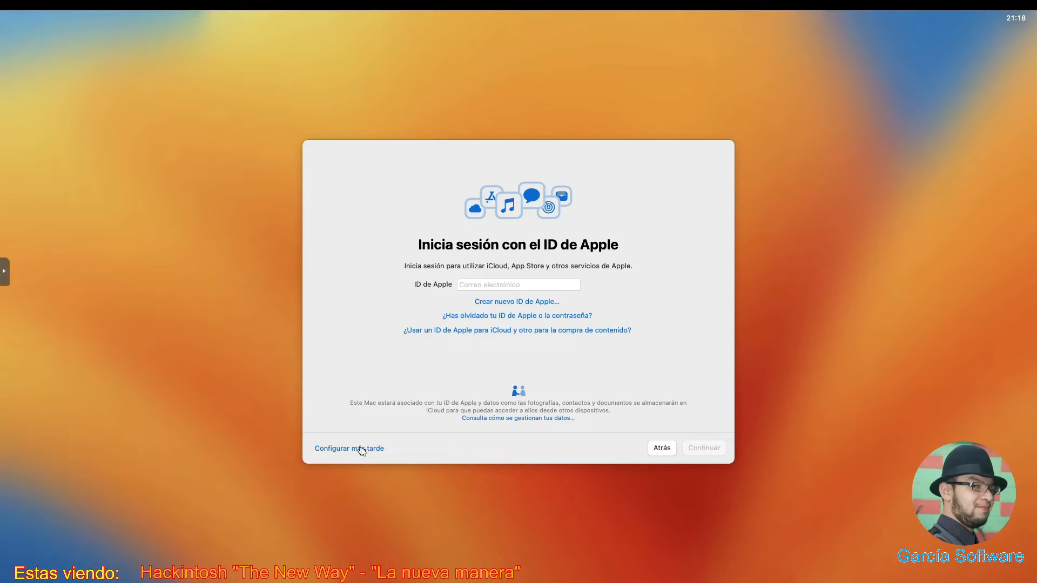
{"action": "left_click", "coordinate": [361, 449]}
{"action": "left_click", "coordinate": [361, 449]}
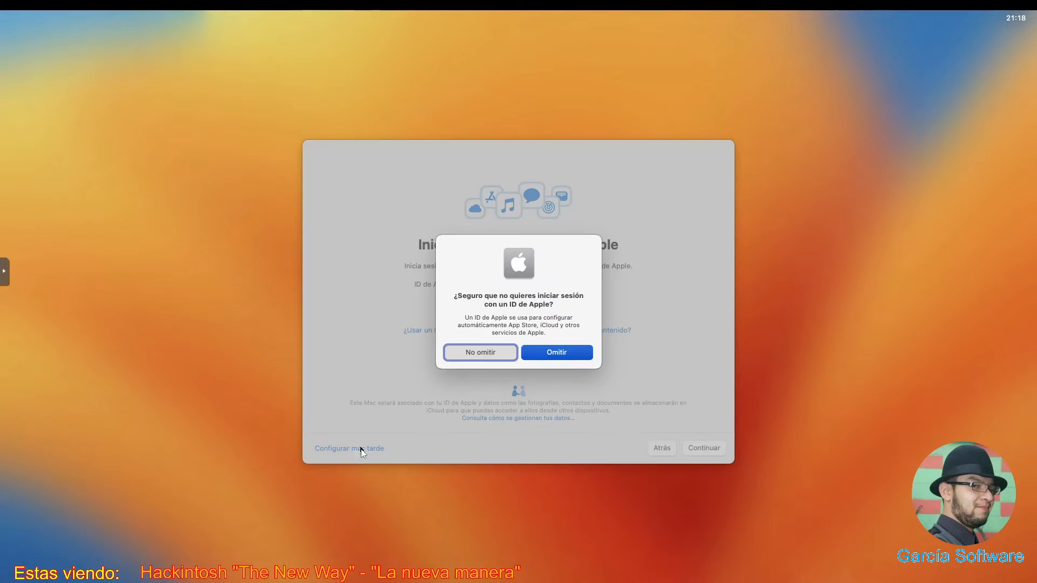
{"action": "left_click", "coordinate": [553, 354]}
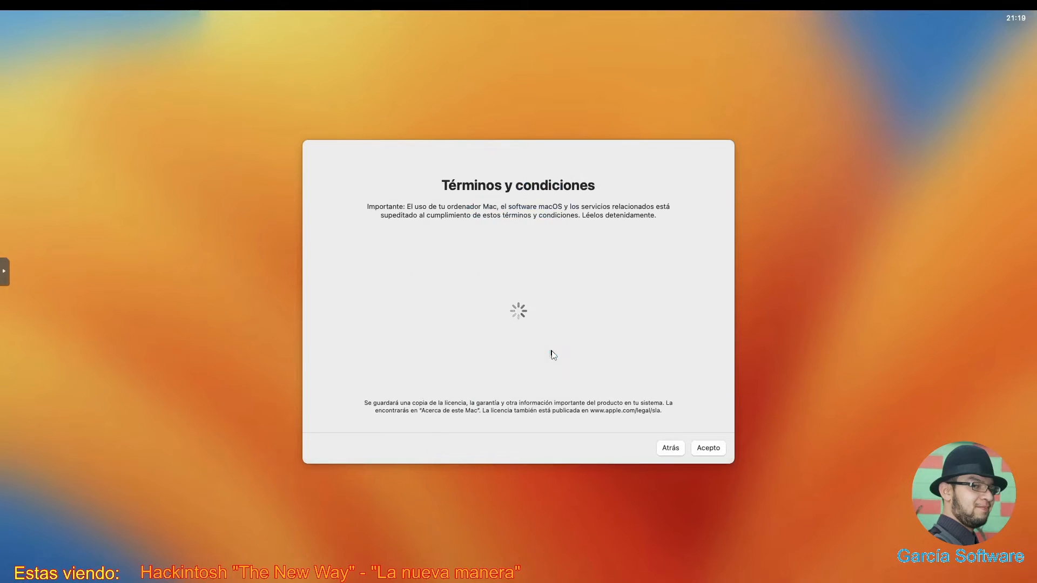
{"action": "left_click", "coordinate": [702, 449]}
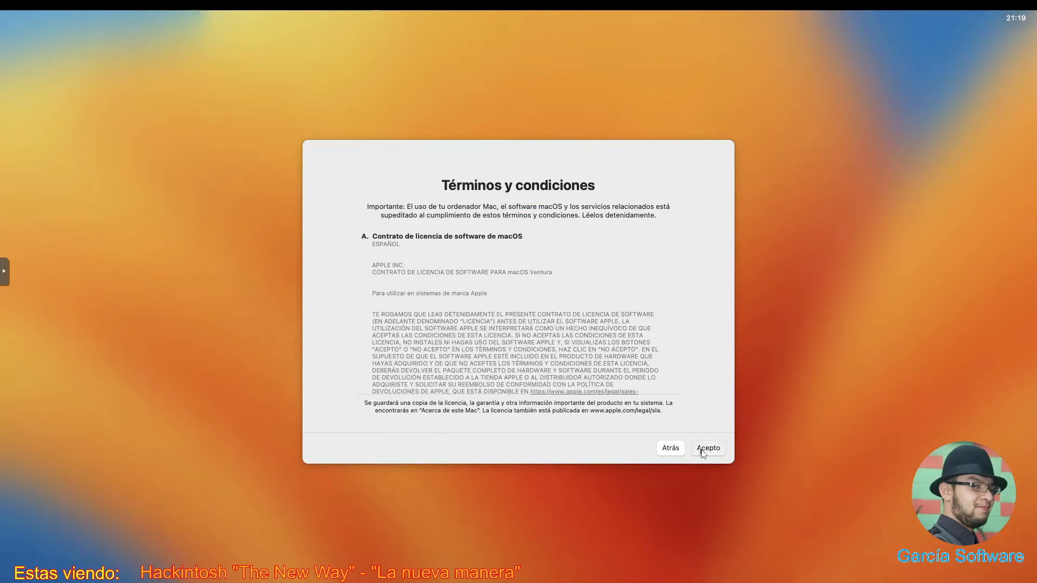
{"action": "left_click", "coordinate": [544, 347]}
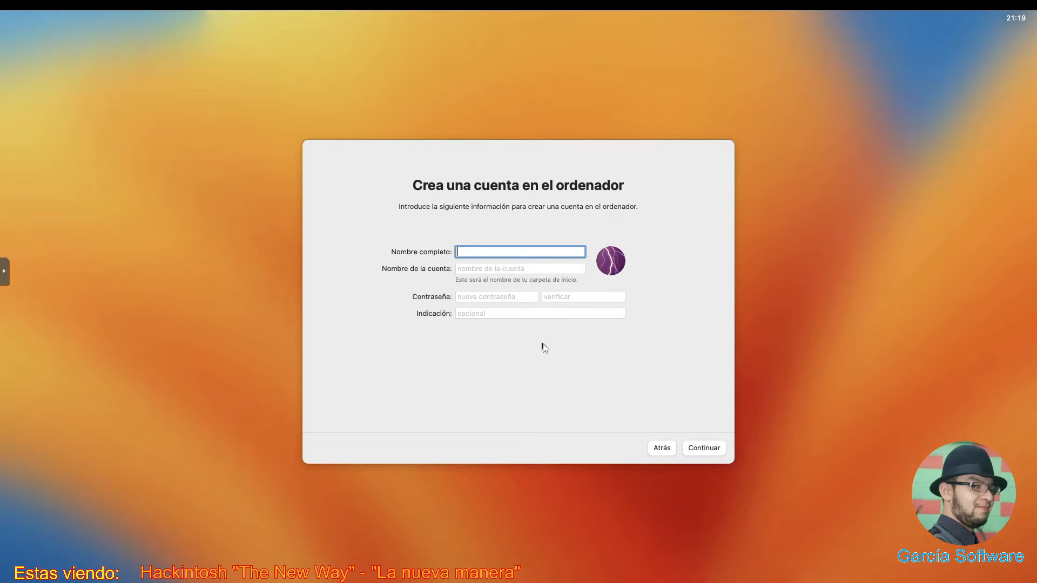
- Create the local account with the user's full name, an account password and its verification
{"action": "key", "text": "Tab"}
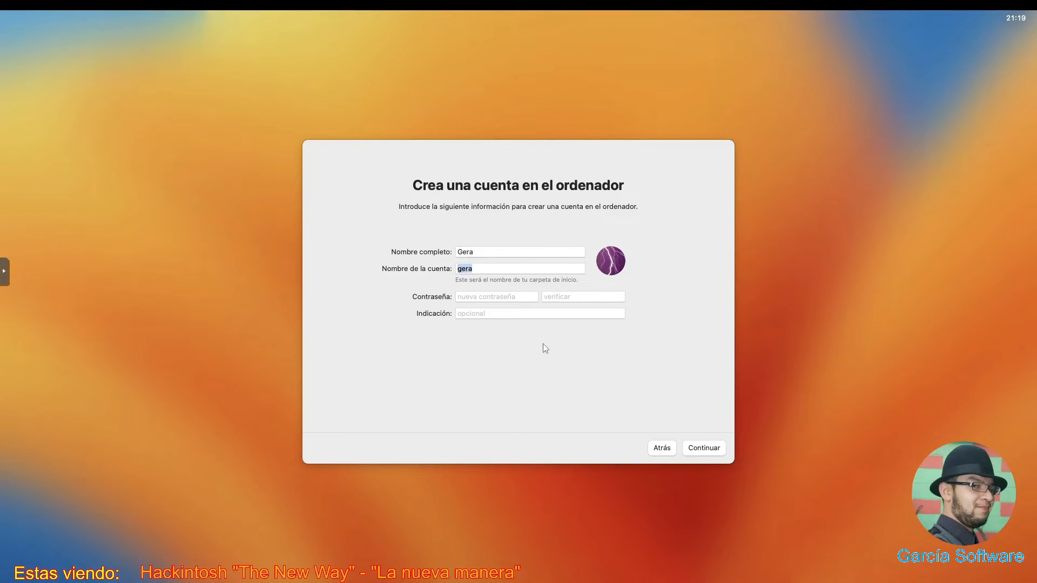
{"action": "key", "text": "Tab"}
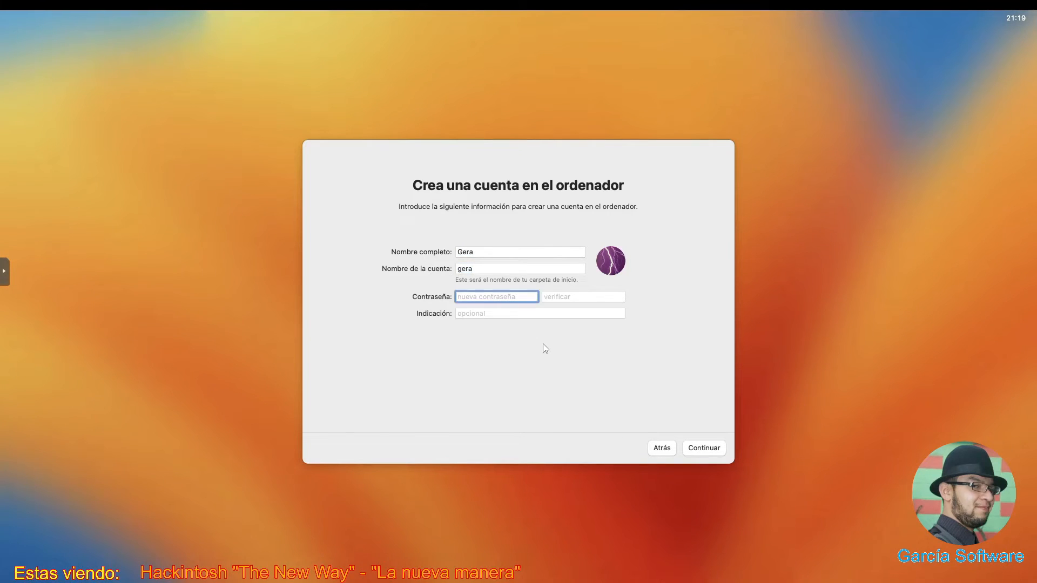
{"action": "key", "text": "Tab"}
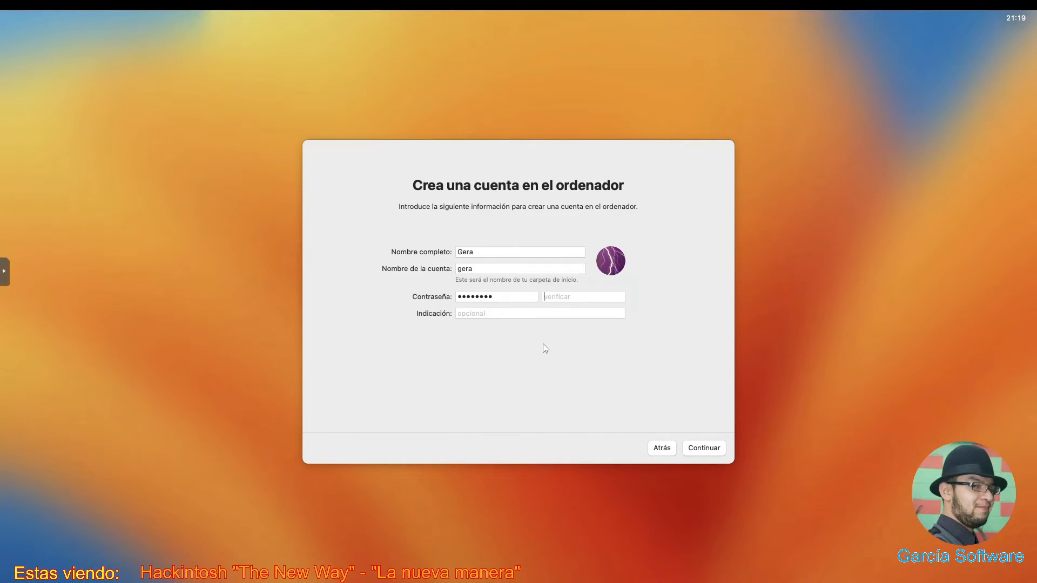
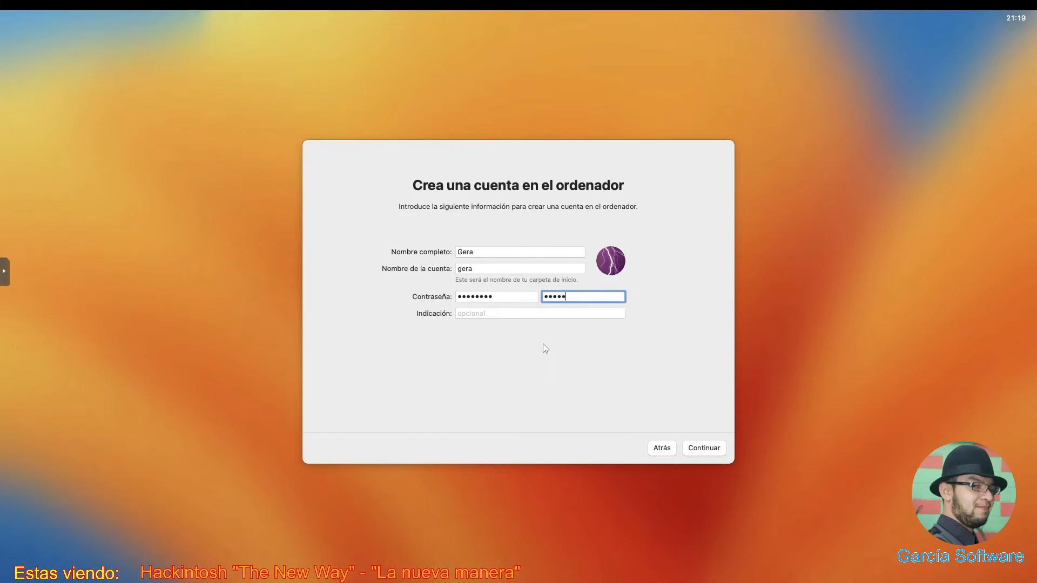
{"action": "left_click", "coordinate": [702, 449]}
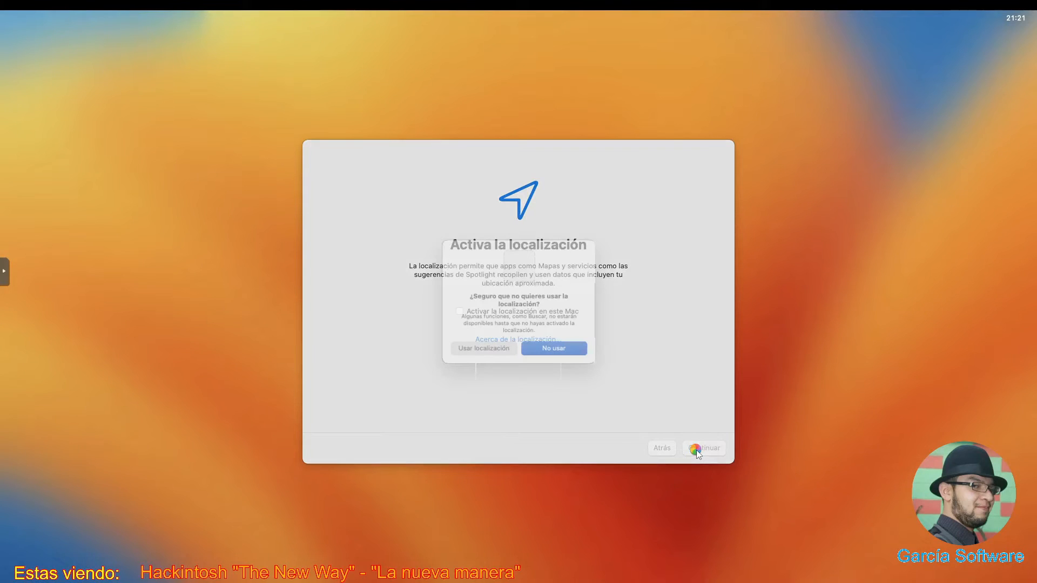
- Decline location services by choosing No usar
{"action": "left_click", "coordinate": [543, 353]}
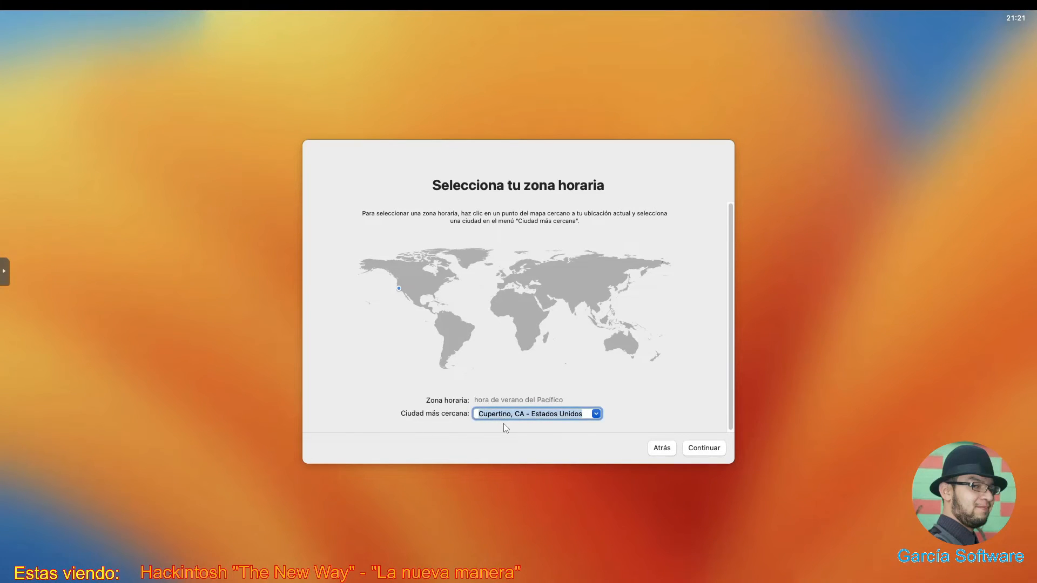
- Set Ecatepec as the nearest city for the time zone and continue
{"action": "type", "text": "ecatep"}
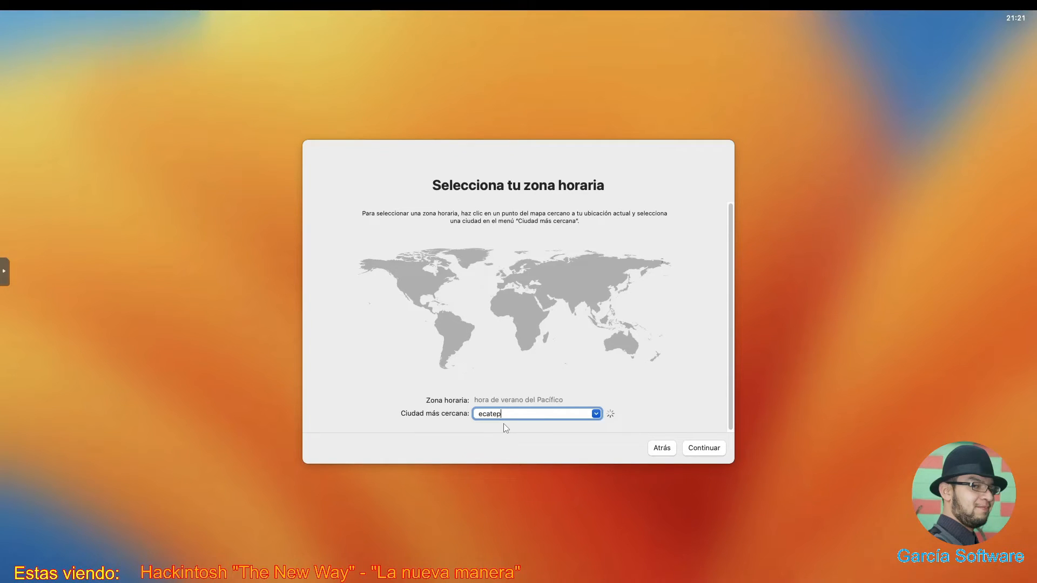
{"action": "type", "text": "ec"}
{"action": "left_click", "coordinate": [706, 450]}
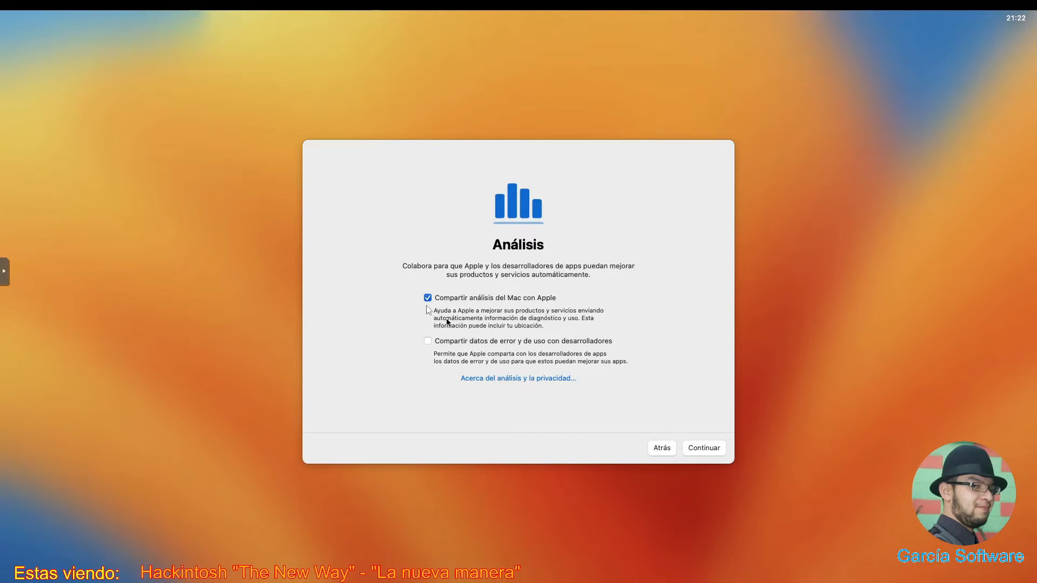
- Turn off Compartir análisis del Mac con Apple and defer Tiempo de uso with Configurar más tarde
{"action": "left_click", "coordinate": [428, 298]}
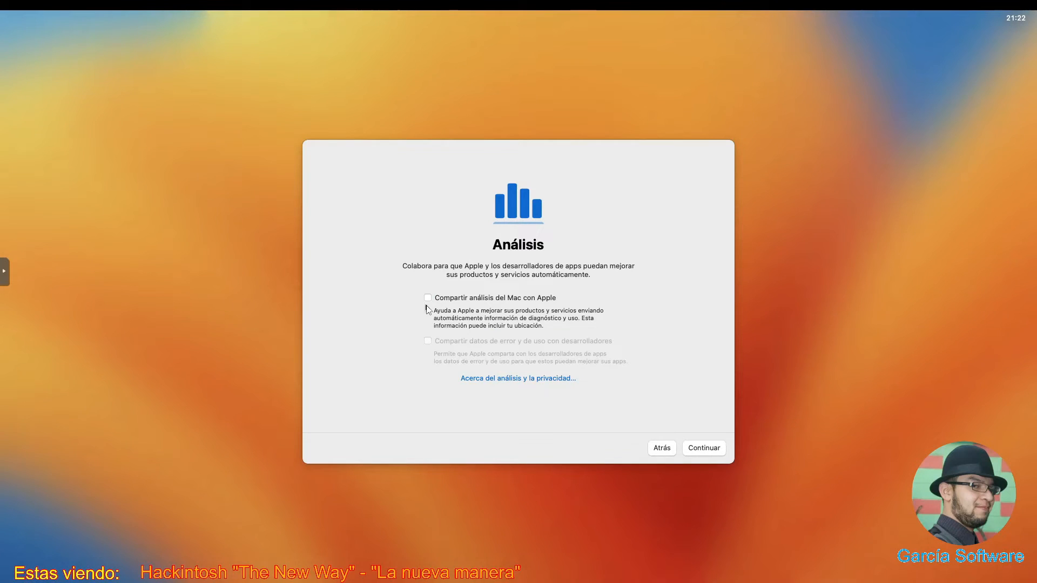
{"action": "left_click", "coordinate": [702, 448]}
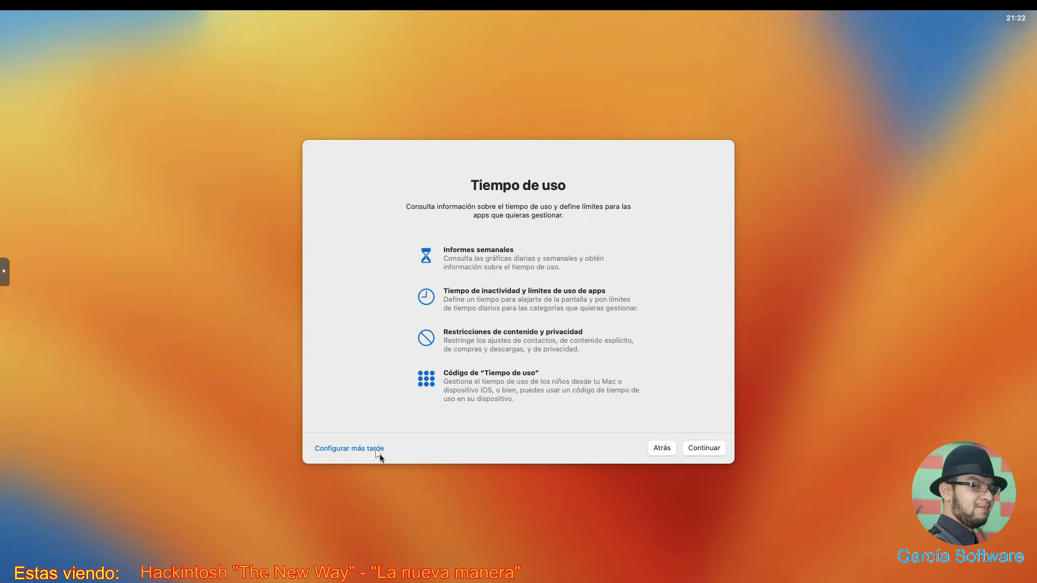
{"action": "left_click", "coordinate": [377, 449]}
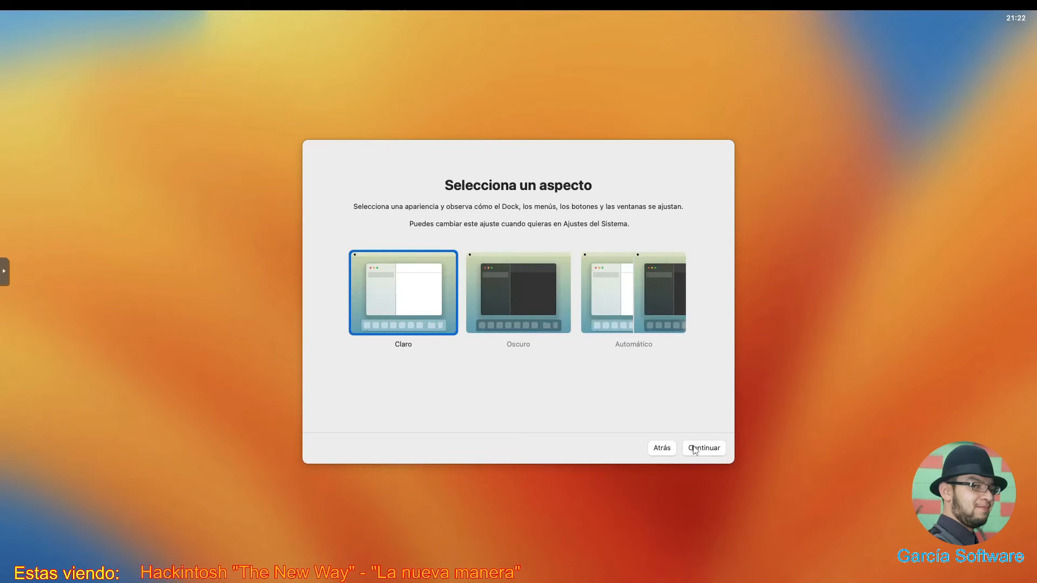
- Select the Oscuro appearance and continue past the appearance screen
{"action": "left_click", "coordinate": [510, 295]}
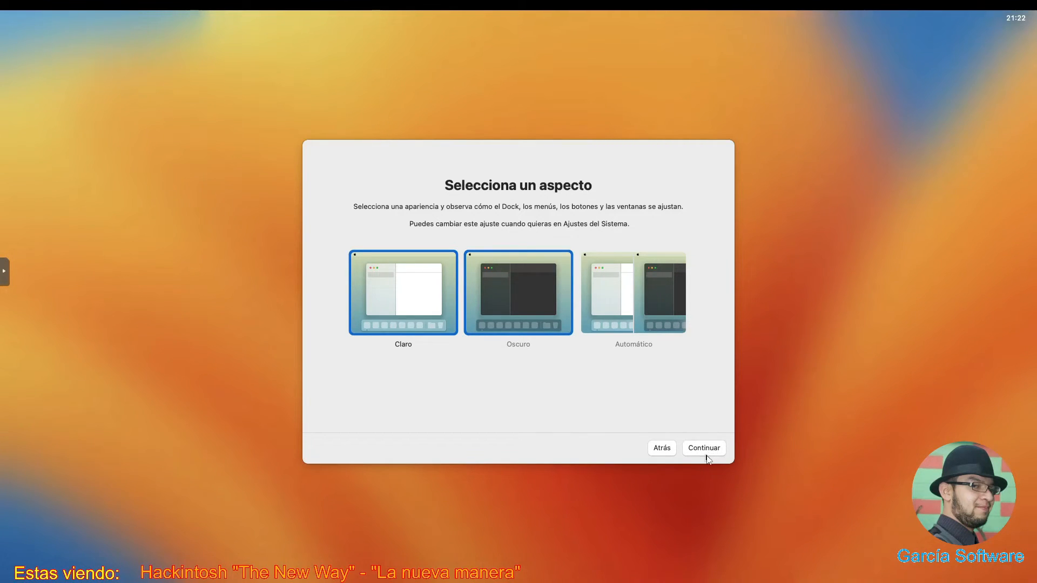
{"action": "left_click", "coordinate": [705, 458]}
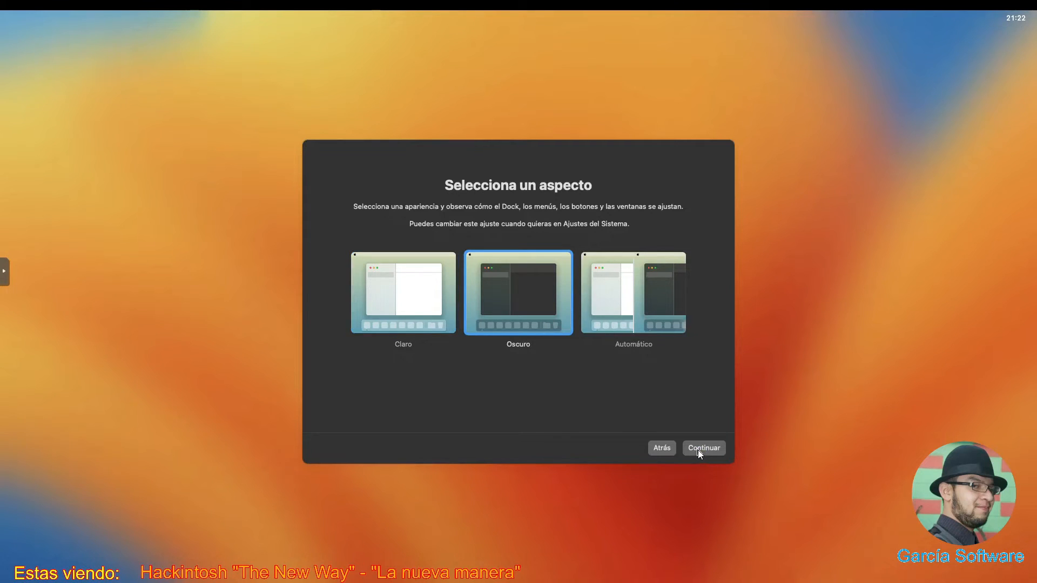
{"action": "left_click", "coordinate": [698, 449]}
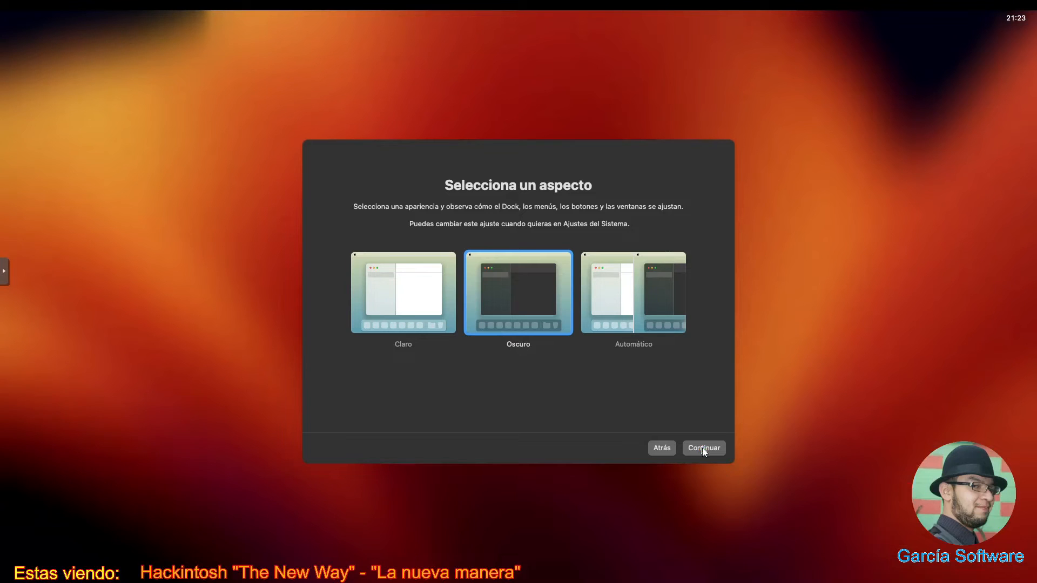
- Continue through the final setup screen until the 'Valores hash incongruentes' warning appears
{"action": "left_click", "coordinate": [702, 448]}
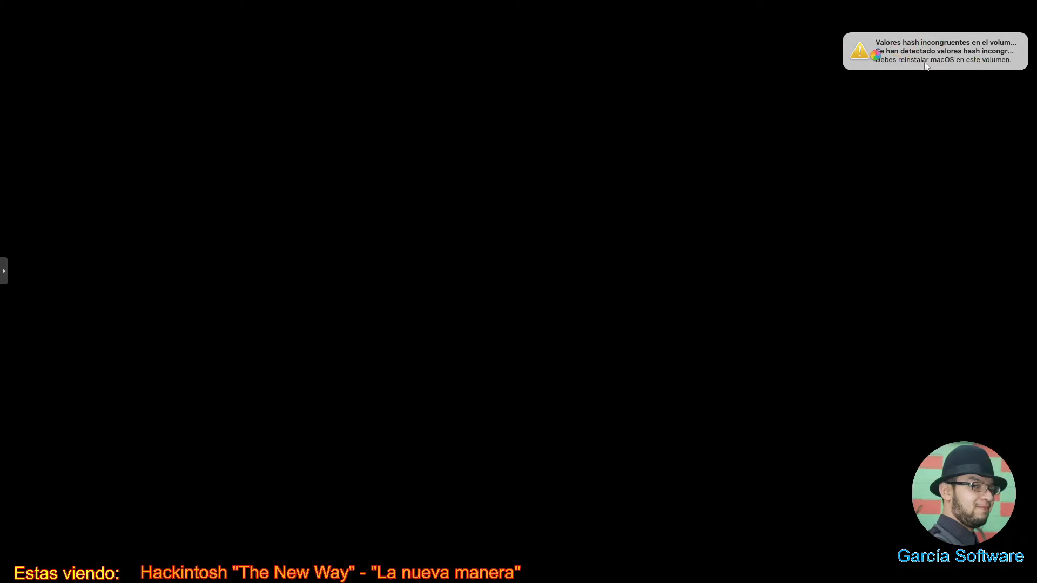
{"action": "mouse_move", "coordinate": [875, 64]}
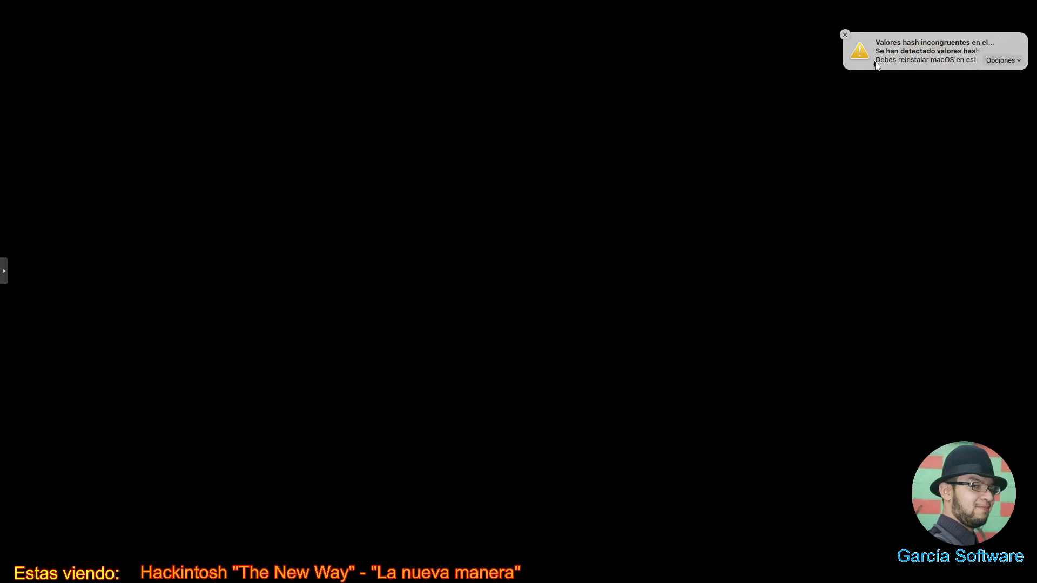
- Close the hash warning and identify the keyboard as ISO by pressing the < key
{"action": "left_click", "coordinate": [844, 35]}
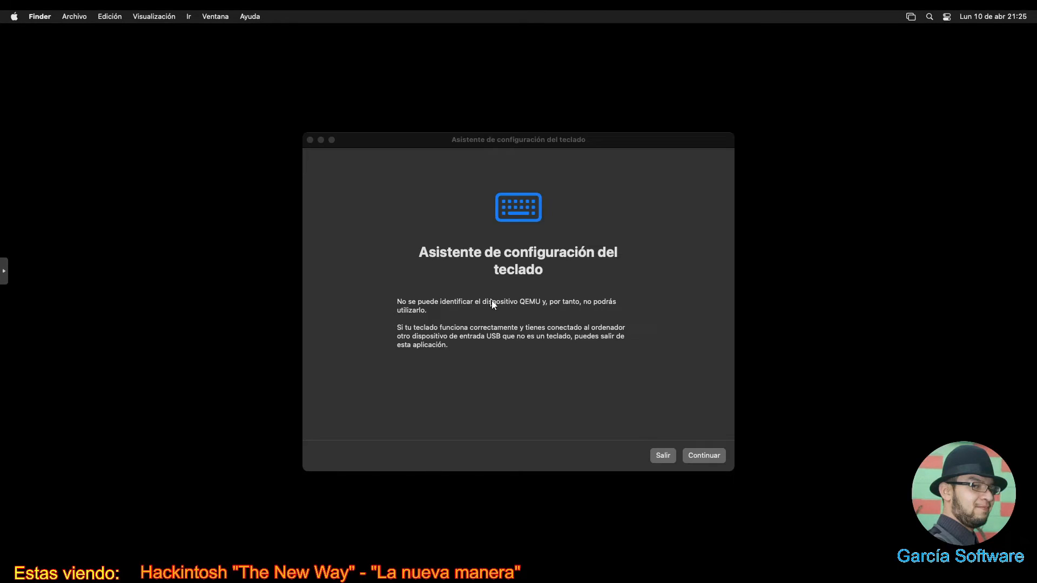
{"action": "left_click", "coordinate": [710, 458]}
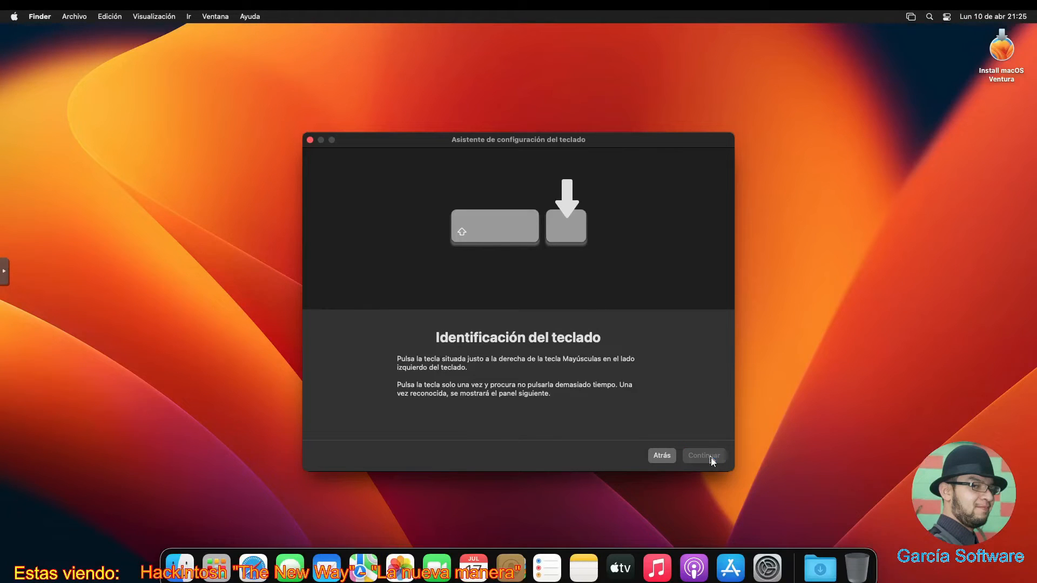
{"action": "key", "text": "less"}
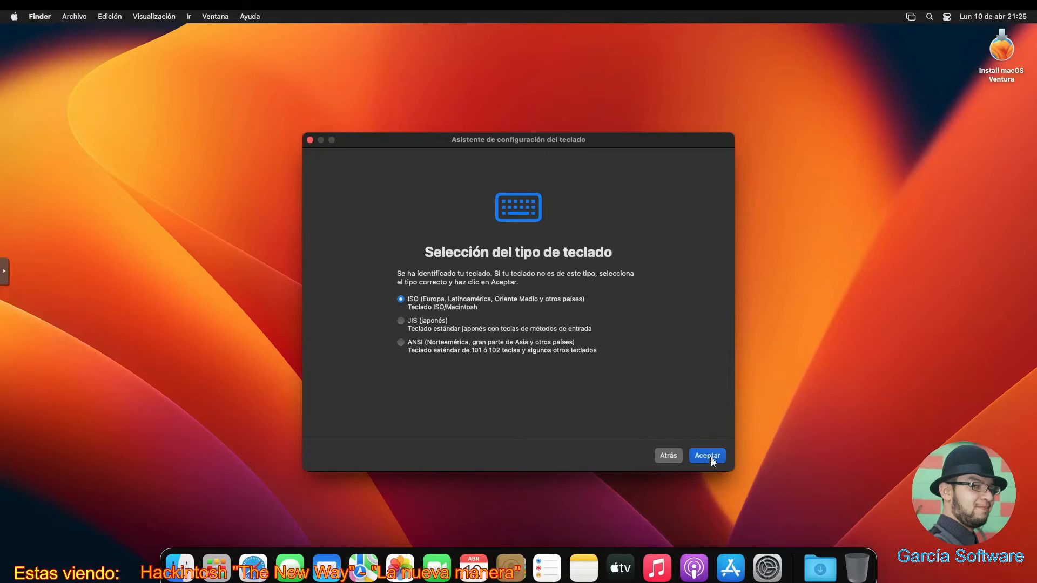
{"action": "left_click", "coordinate": [711, 458]}
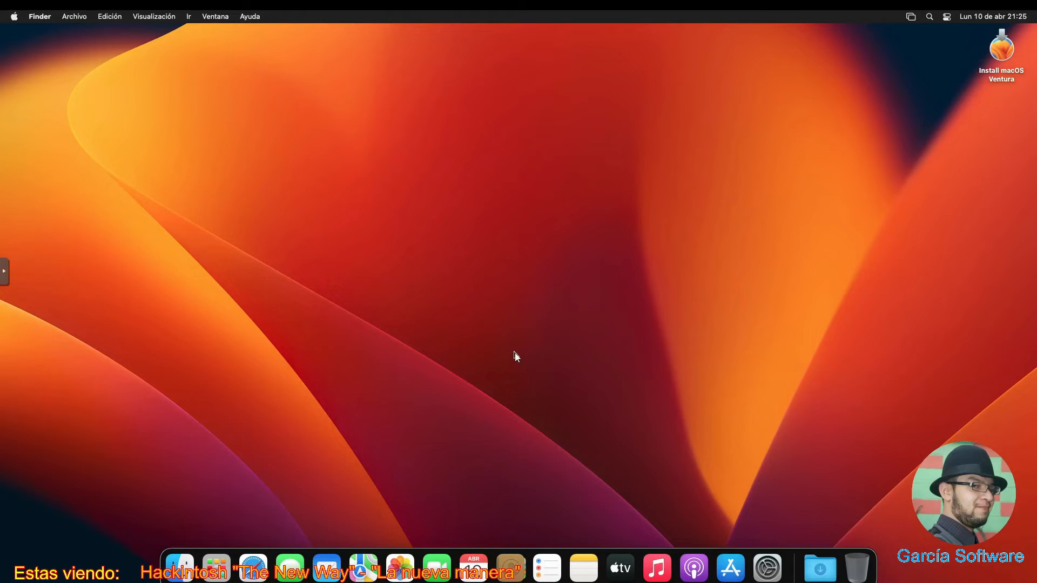
{"action": "left_click", "coordinate": [14, 17]}
{"action": "left_click", "coordinate": [15, 18]}
{"action": "key", "text": "Escape"}
{"action": "left_click", "coordinate": [15, 16]}
{"action": "left_click", "coordinate": [24, 34]}
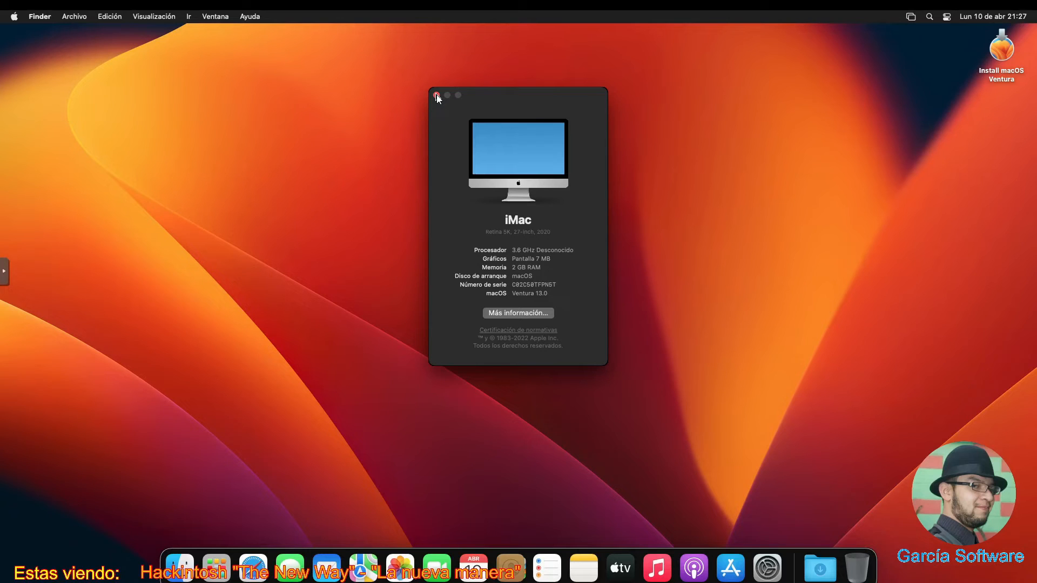
{"action": "left_click", "coordinate": [437, 95]}
- Launch Safari and go to brave.com
{"action": "left_click", "coordinate": [253, 573]}
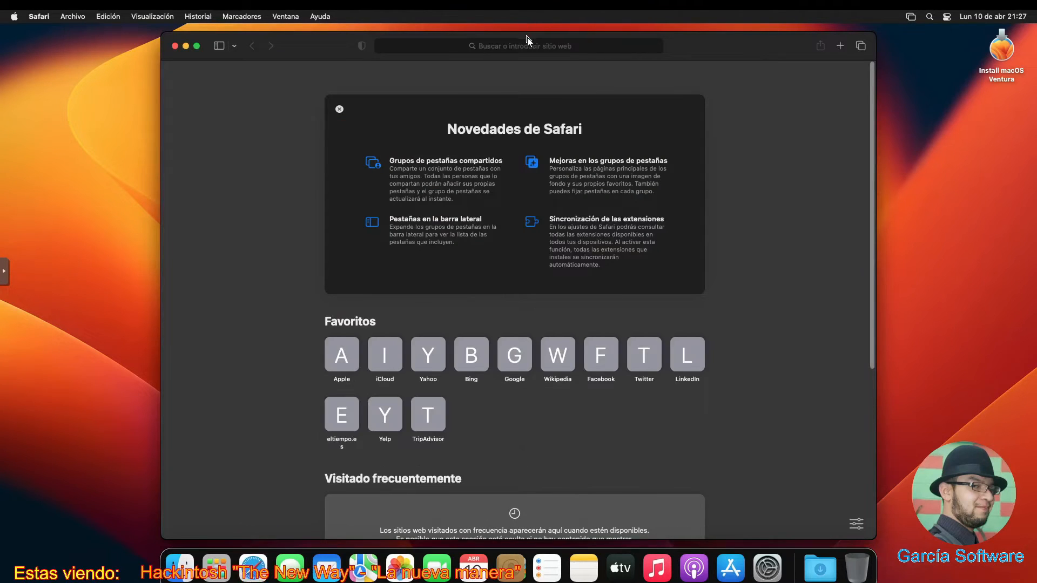
{"action": "left_click", "coordinate": [514, 46]}
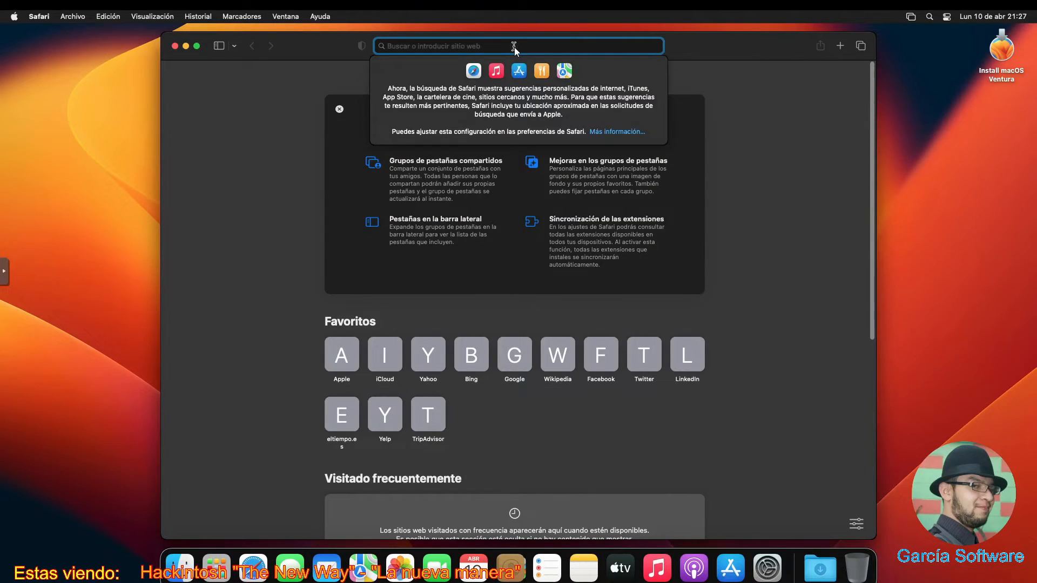
{"action": "type", "text": "brav"}
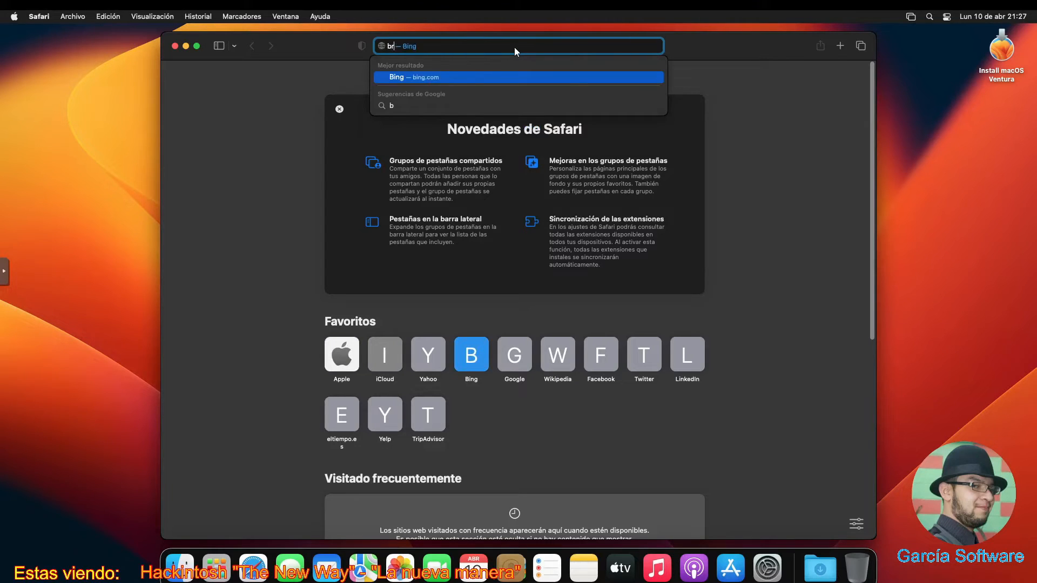
{"action": "type", "text": "e"}
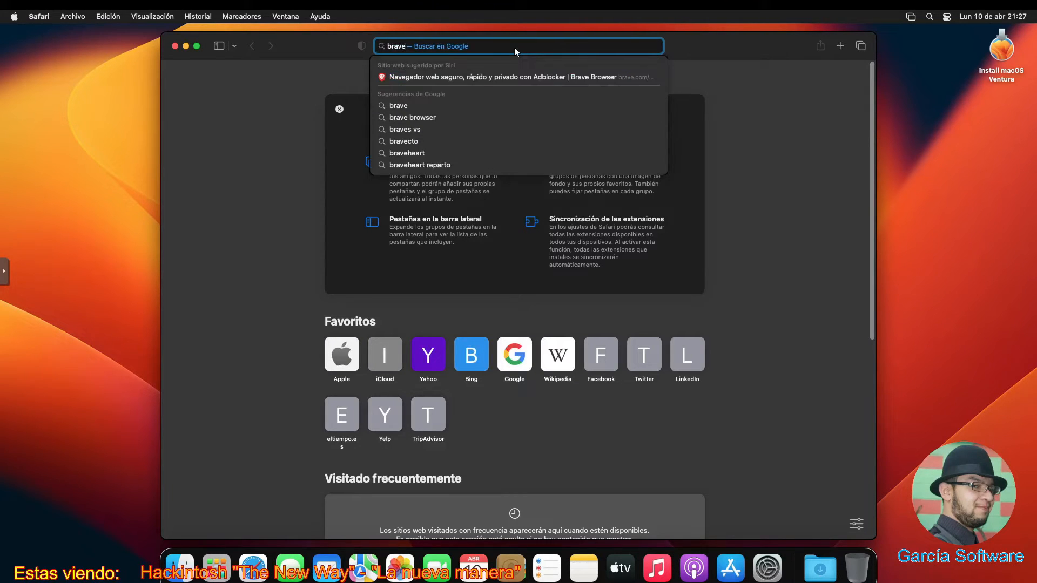
{"action": "type", "text": ".com"}
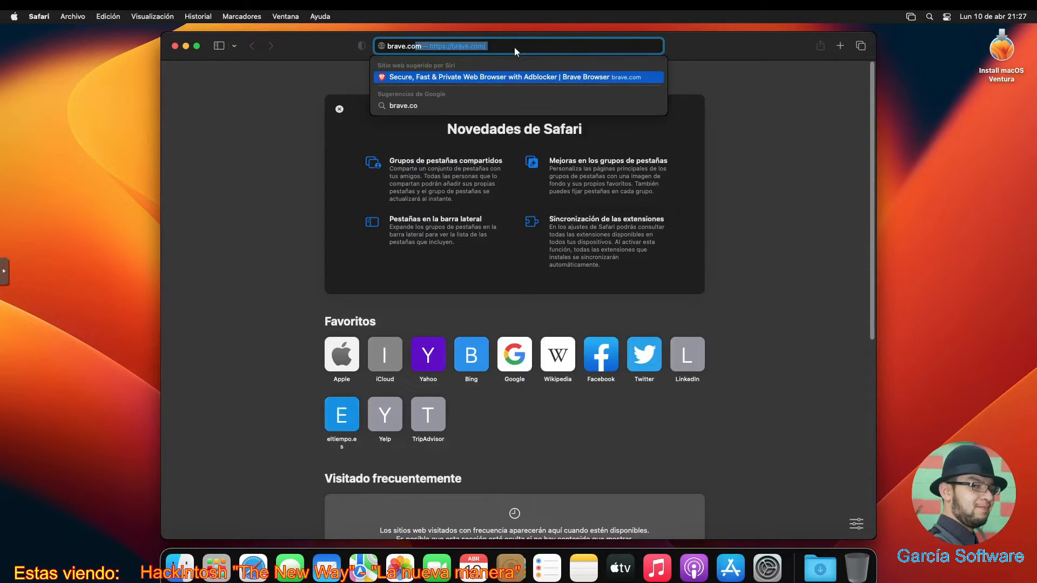
{"action": "key", "text": "Return"}
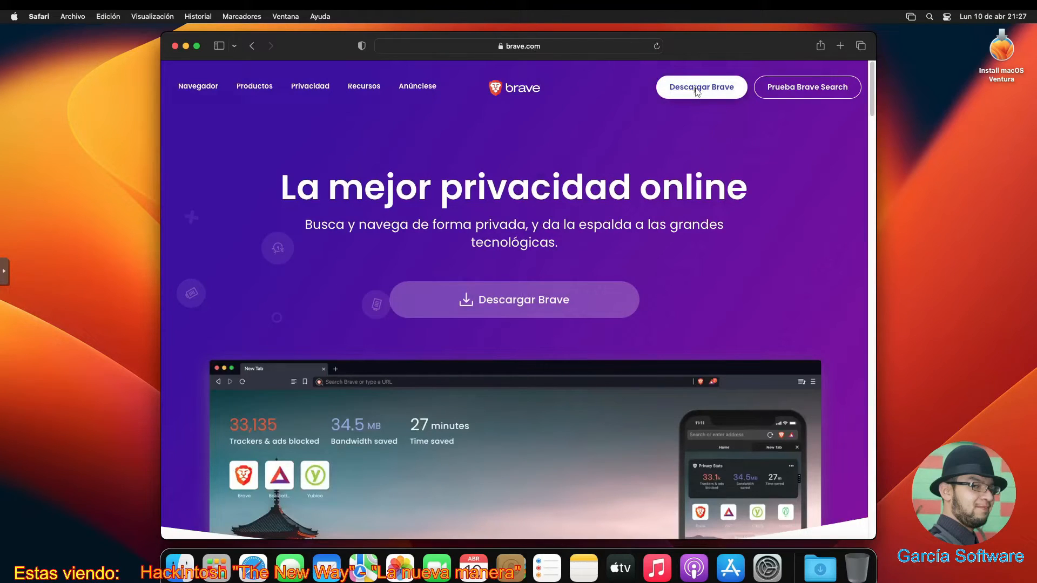
- Save the Descargar Brave linked file into Documentos and show the download progress
{"action": "right_click", "coordinate": [696, 90]}
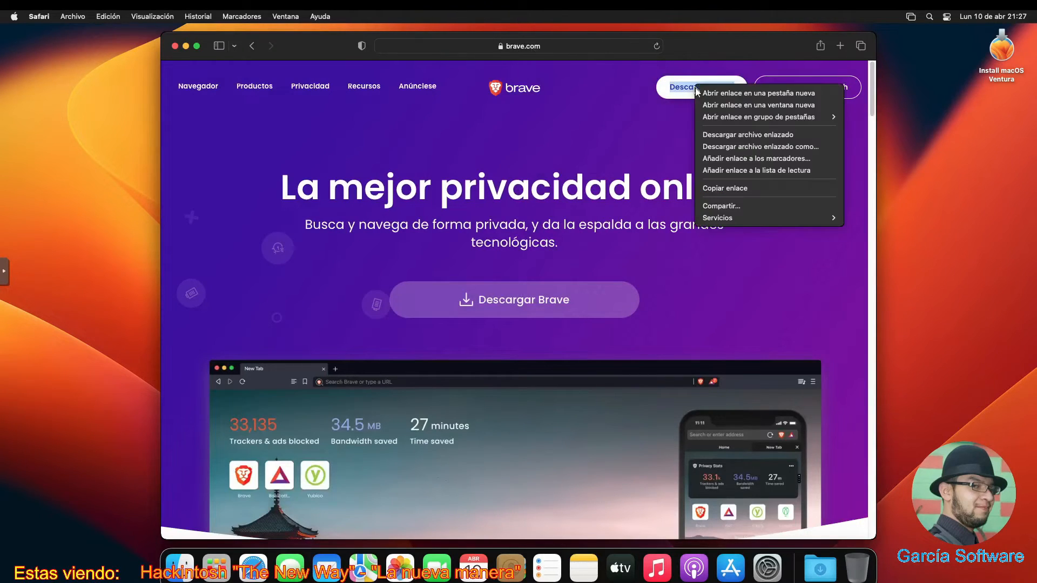
{"action": "left_click", "coordinate": [759, 145]}
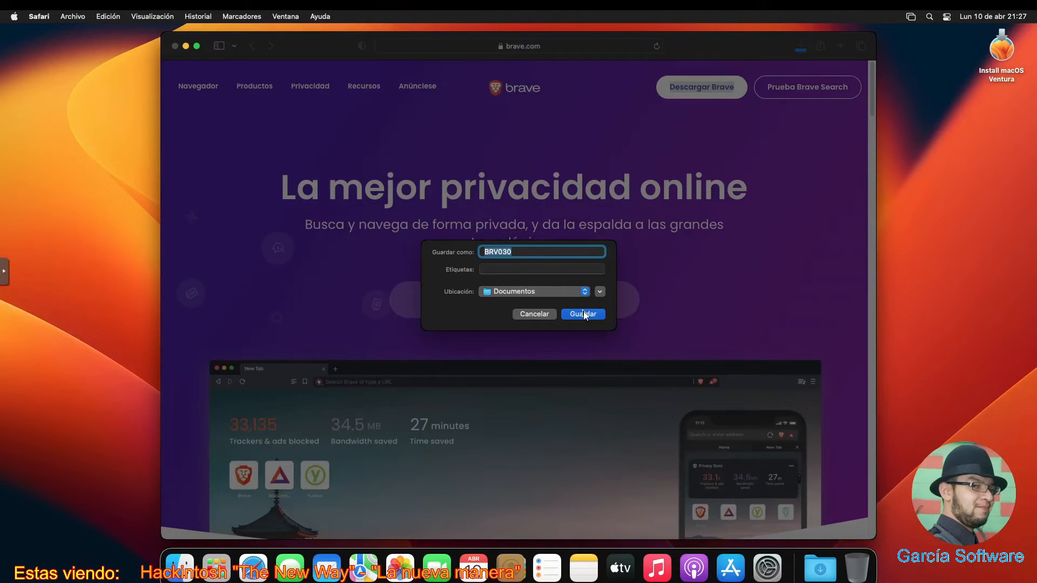
{"action": "left_click", "coordinate": [583, 315]}
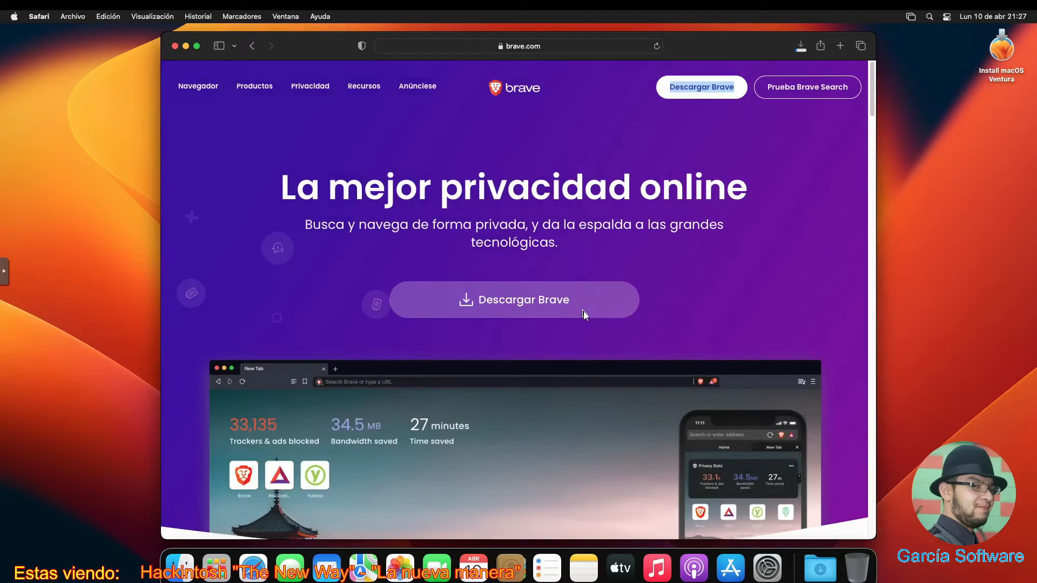
{"action": "left_click", "coordinate": [800, 48]}
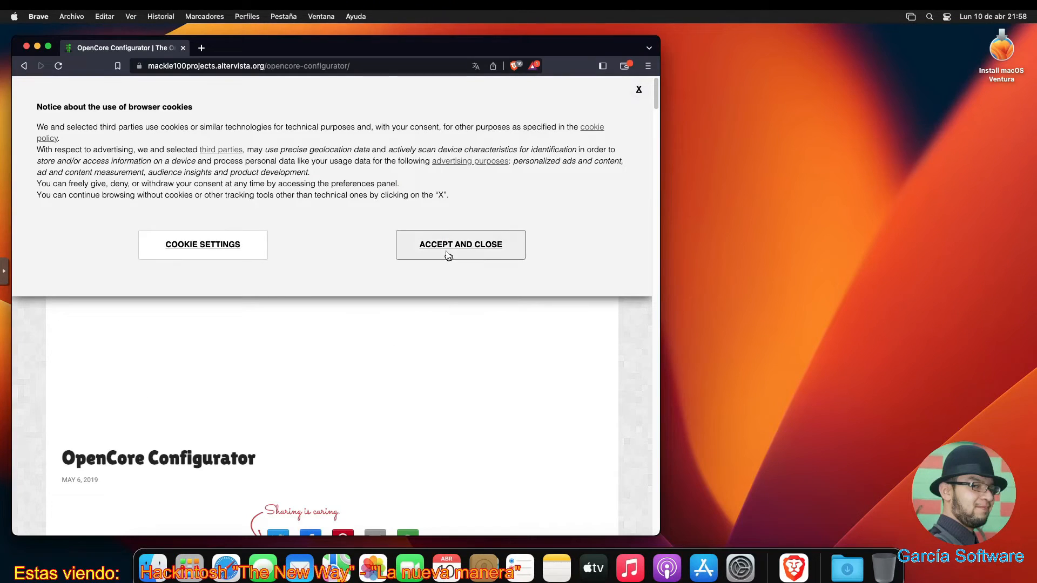
- Accept the cookie notice, follow the 'here' link, and download and save OCC.zip
{"action": "left_click", "coordinate": [444, 248]}
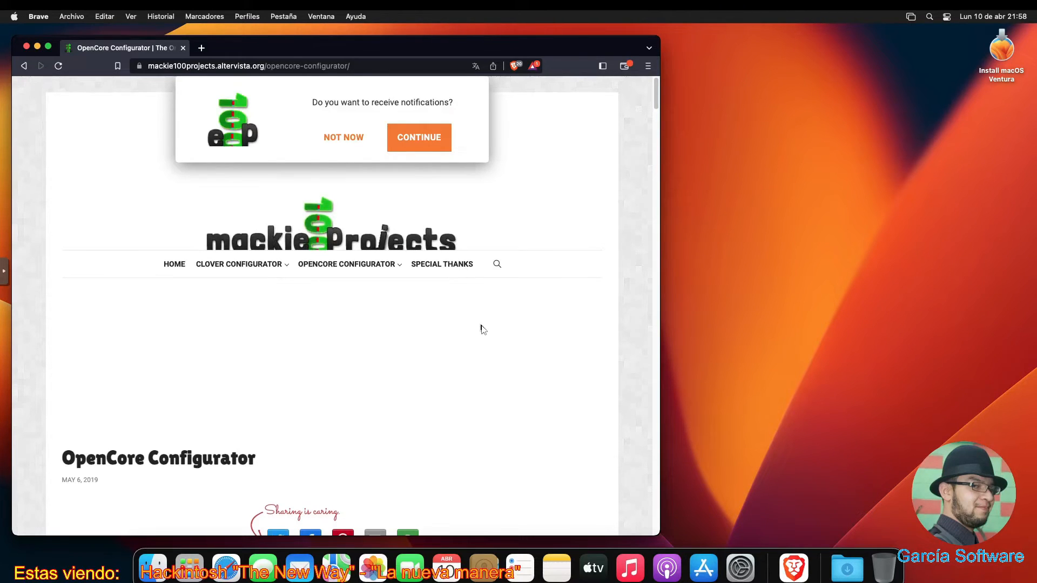
{"action": "scroll", "coordinate": [482, 329], "scroll_direction": "down", "scroll_amount": 3}
{"action": "scroll", "coordinate": [482, 329], "scroll_direction": "down", "scroll_amount": 6}
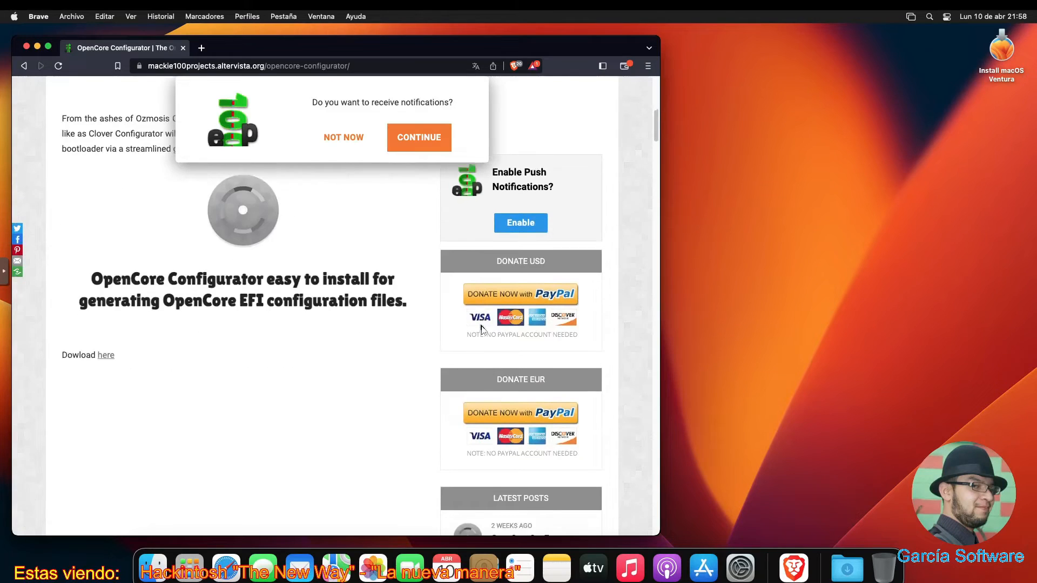
{"action": "left_click", "coordinate": [105, 333]}
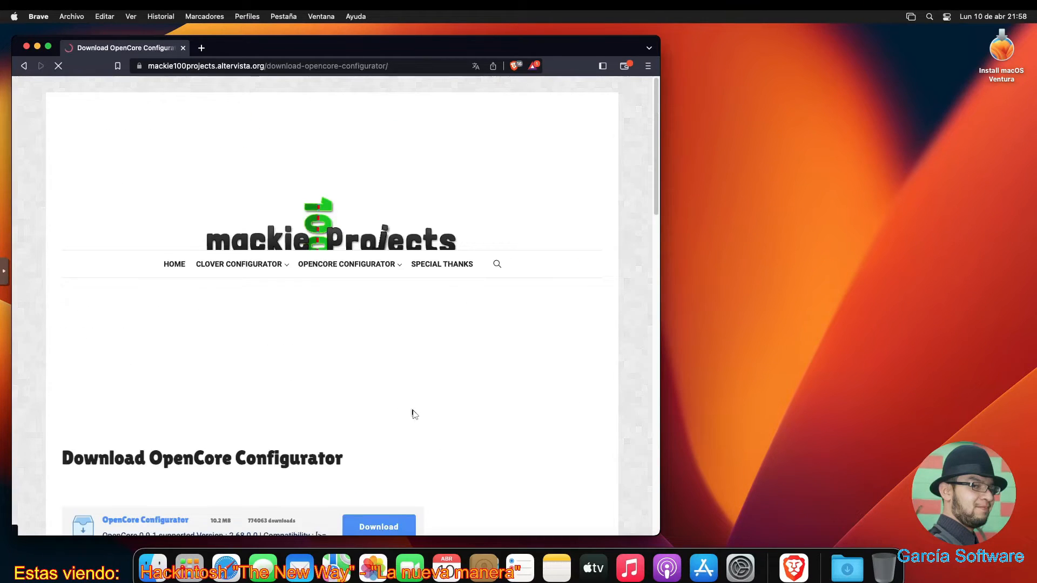
{"action": "scroll", "coordinate": [414, 416], "scroll_direction": "down", "scroll_amount": 4}
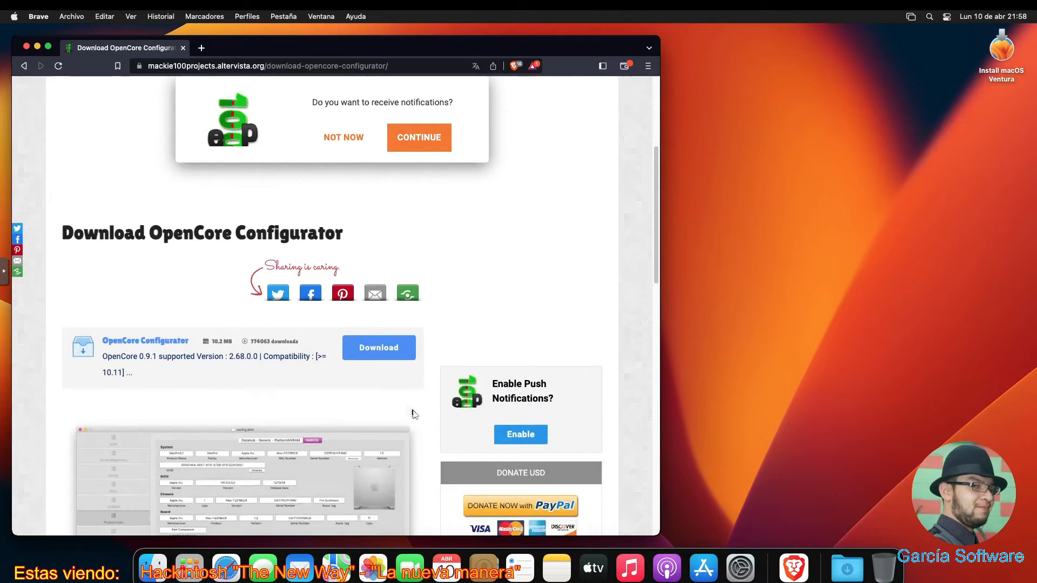
{"action": "left_click", "coordinate": [376, 339]}
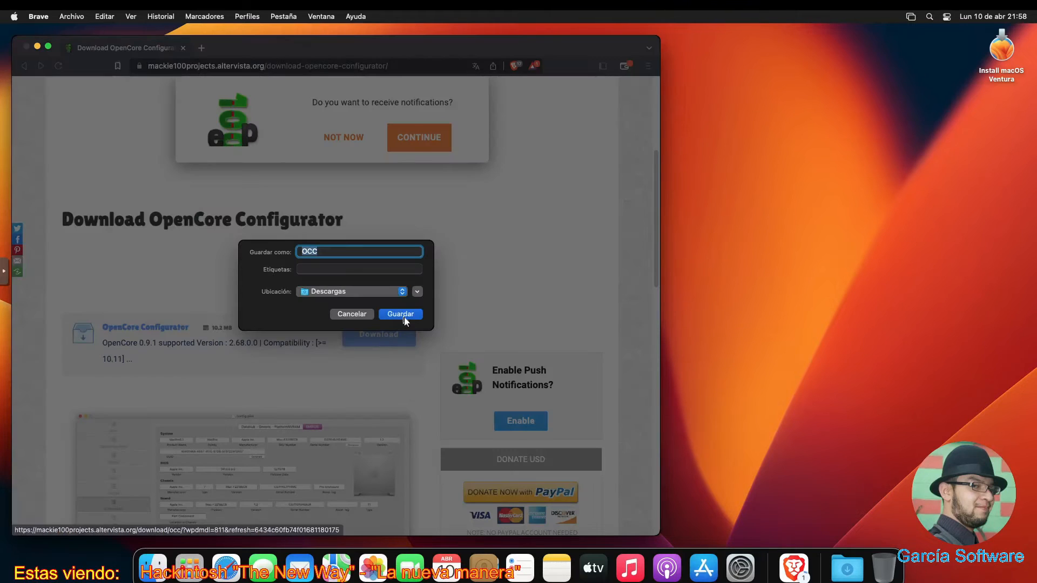
{"action": "left_click", "coordinate": [401, 314]}
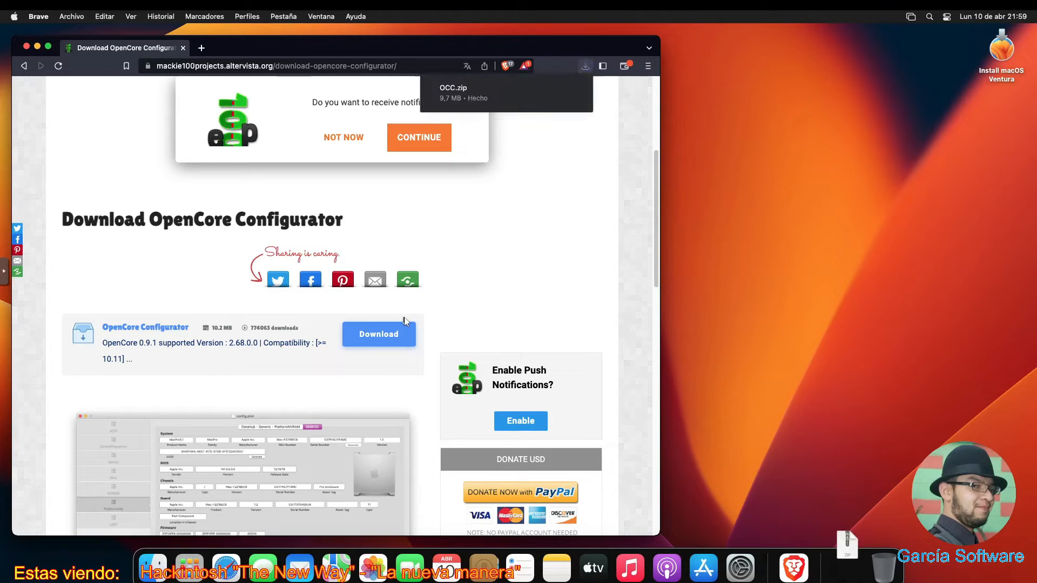
- Extract OCC.zip into Descargas, close the browser, dismiss the Gatekeeper alert, and launch System Settings
{"action": "left_click", "coordinate": [449, 96]}
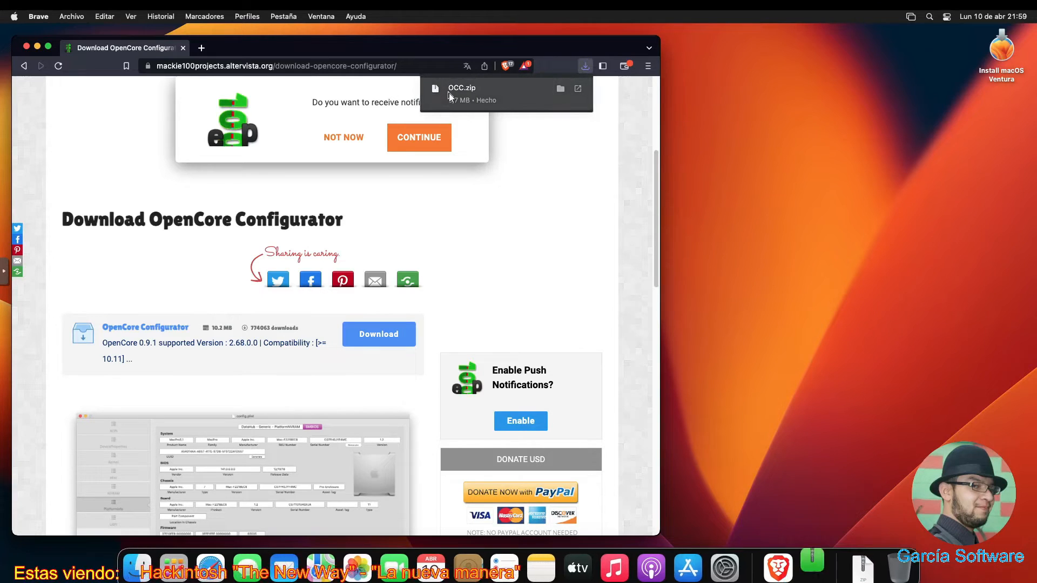
{"action": "left_click", "coordinate": [27, 47]}
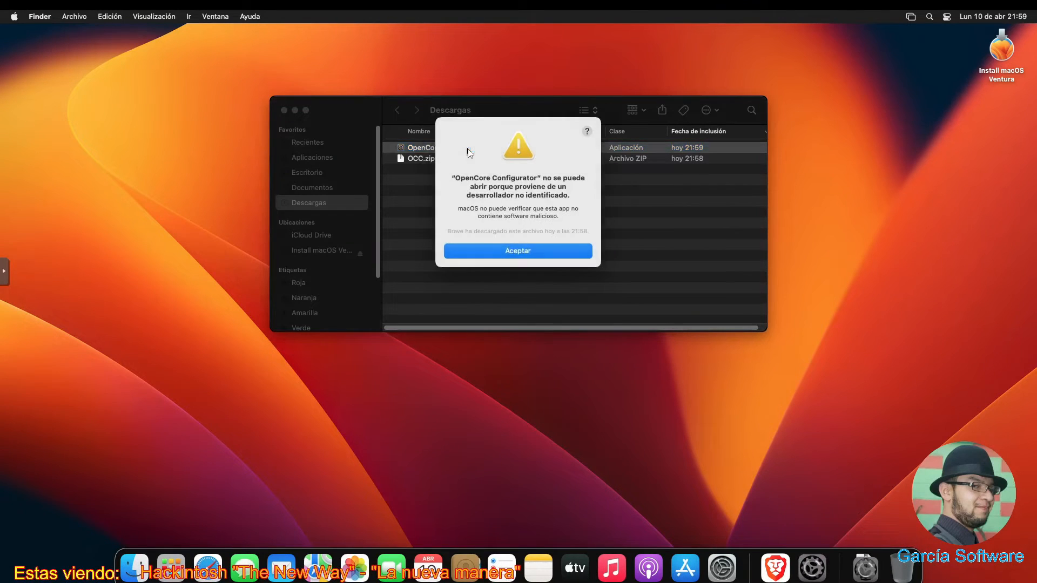
{"action": "left_click", "coordinate": [482, 251]}
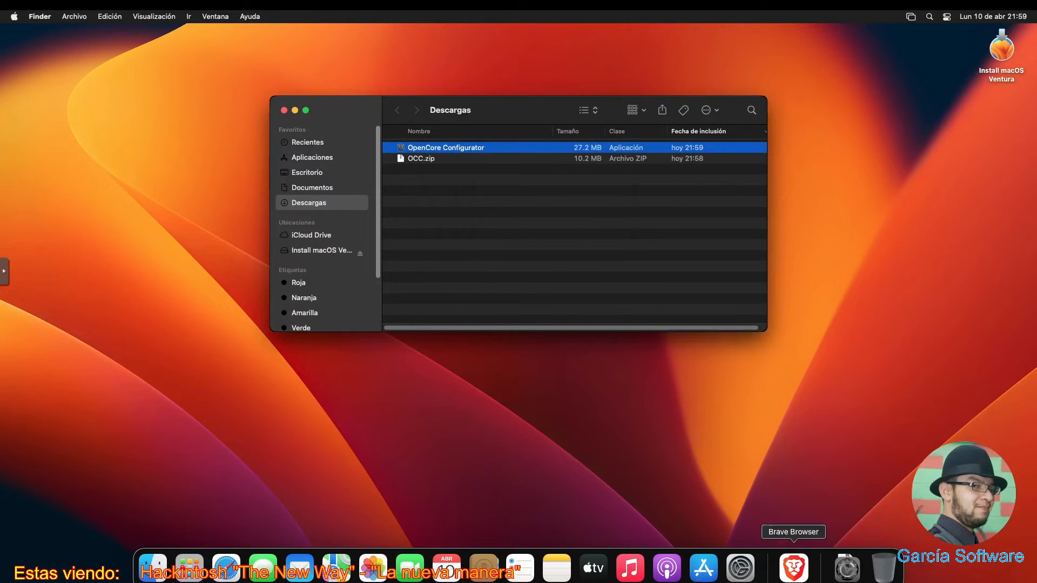
{"action": "left_click", "coordinate": [739, 568]}
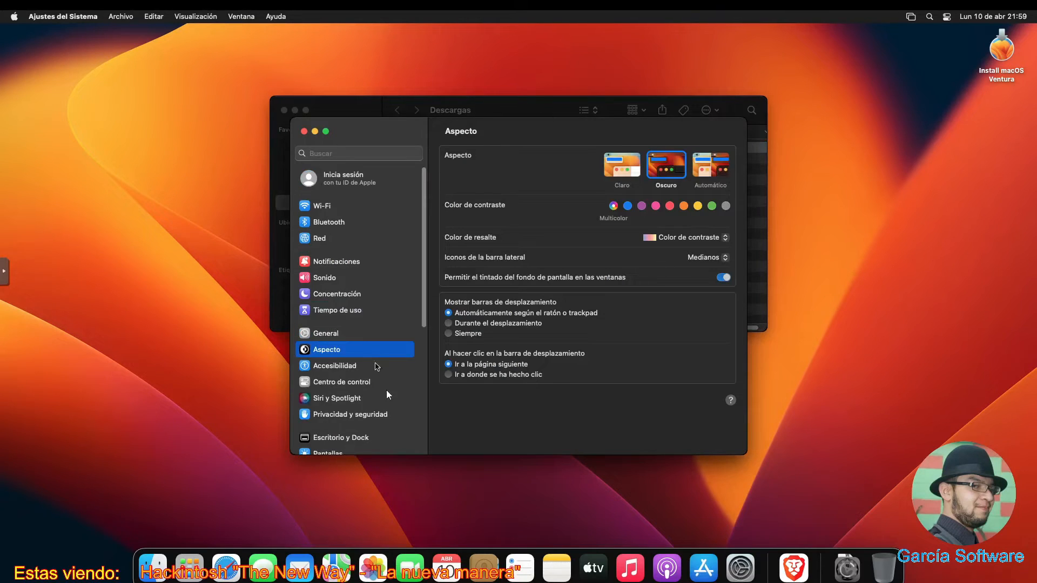
- In Privacidad y seguridad, choose Abrir igualmente for OpenCore Configurator, unlock with the password, and confirm Abrir
{"action": "scroll", "coordinate": [382, 393], "scroll_direction": "down", "scroll_amount": 2}
{"action": "left_click", "coordinate": [377, 396]}
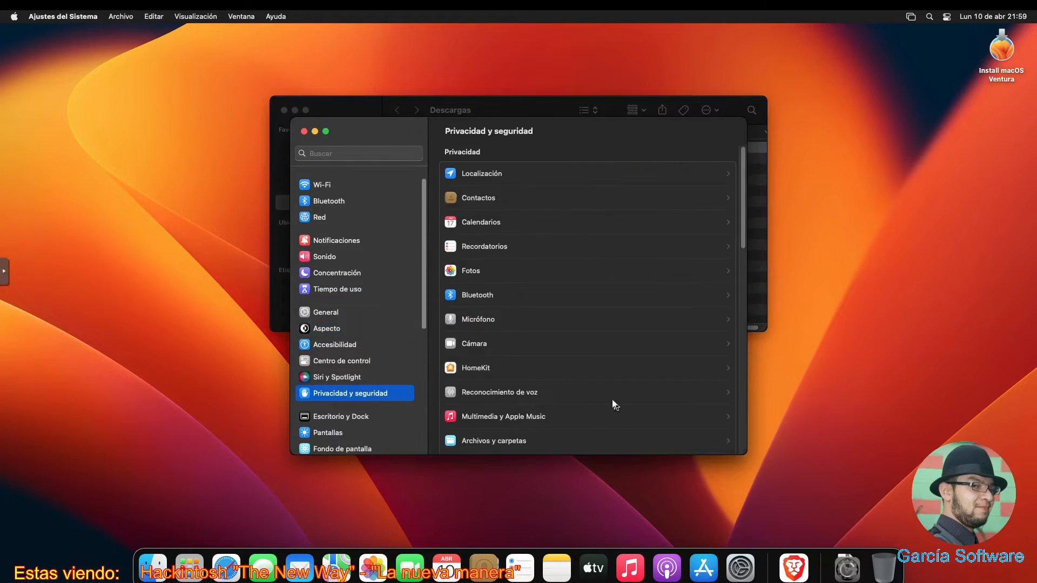
{"action": "scroll", "coordinate": [611, 400], "scroll_direction": "down", "scroll_amount": 5}
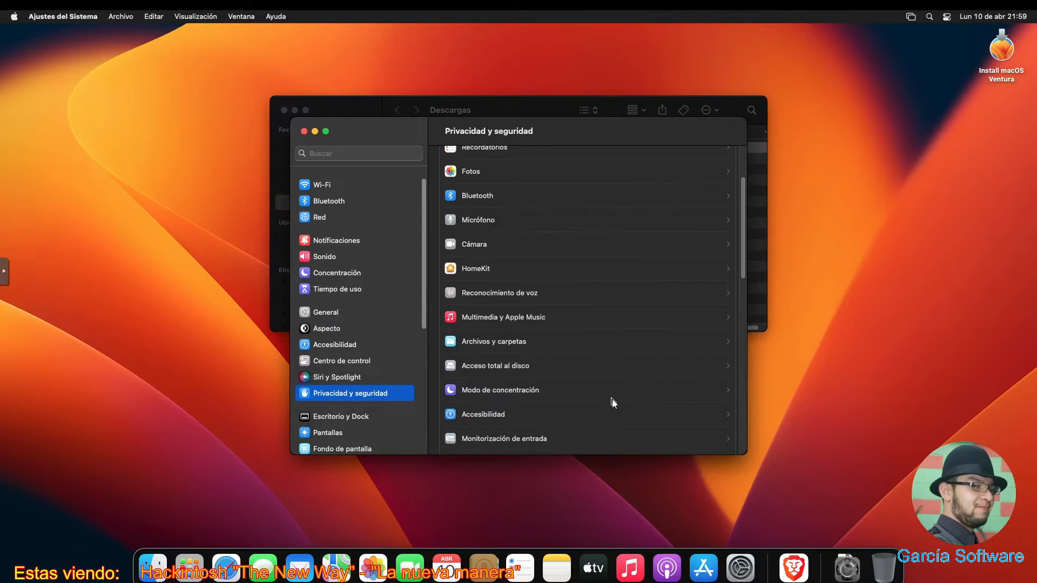
{"action": "scroll", "coordinate": [611, 399], "scroll_direction": "down", "scroll_amount": 5}
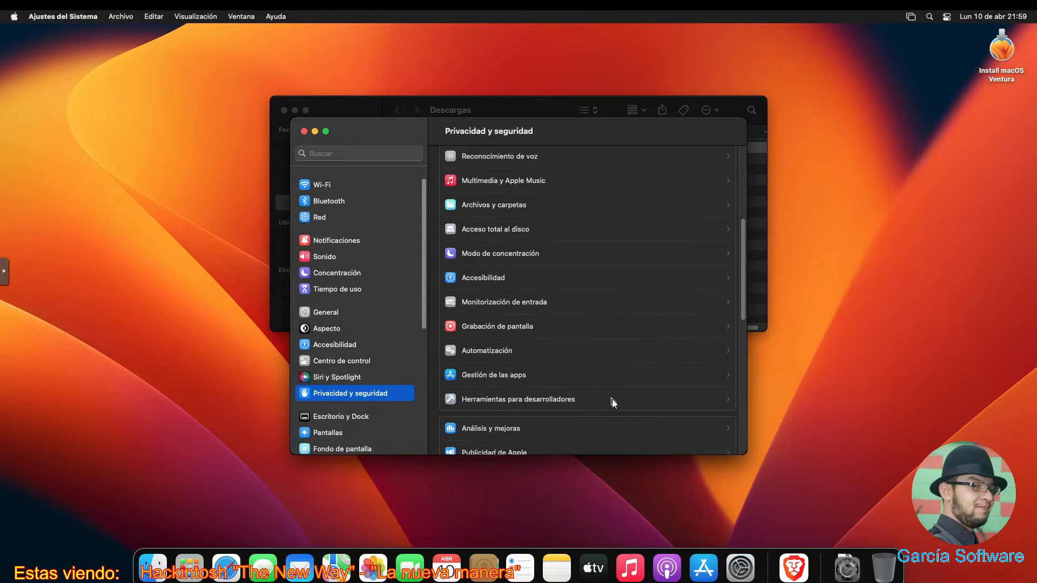
{"action": "scroll", "coordinate": [612, 399], "scroll_direction": "down", "scroll_amount": 7}
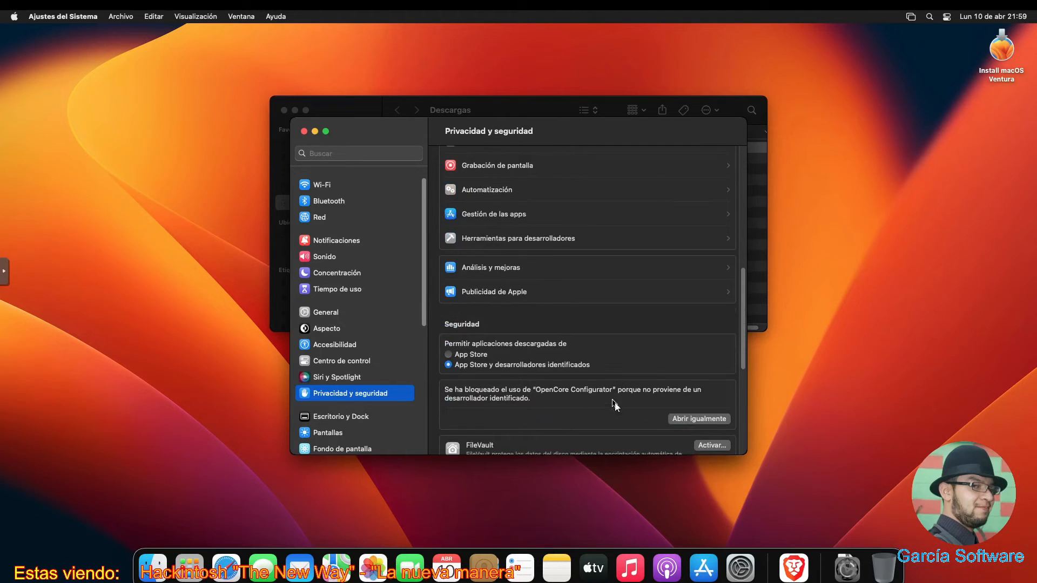
{"action": "left_click", "coordinate": [698, 419]}
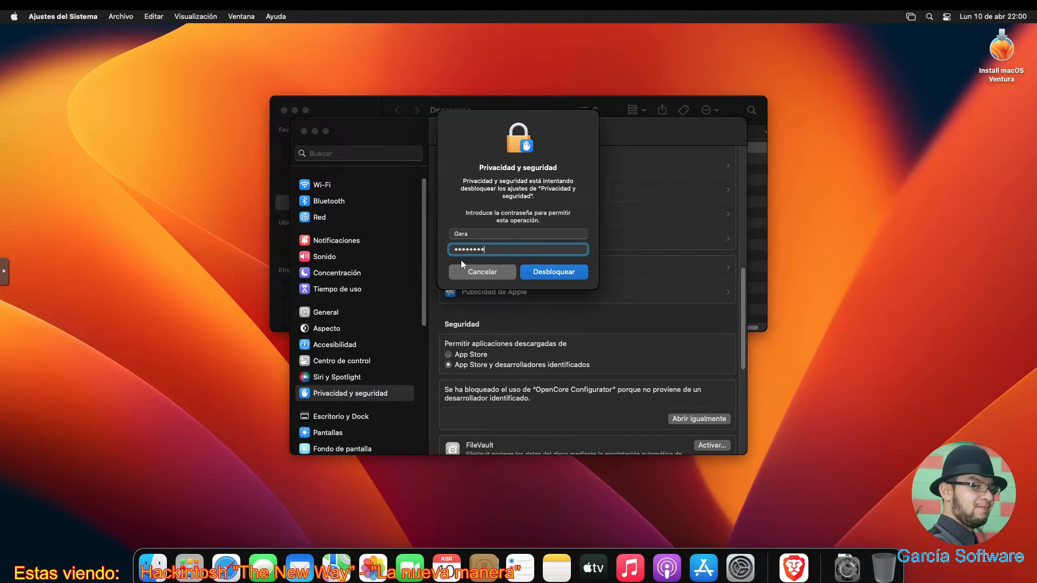
{"action": "key", "text": "Return"}
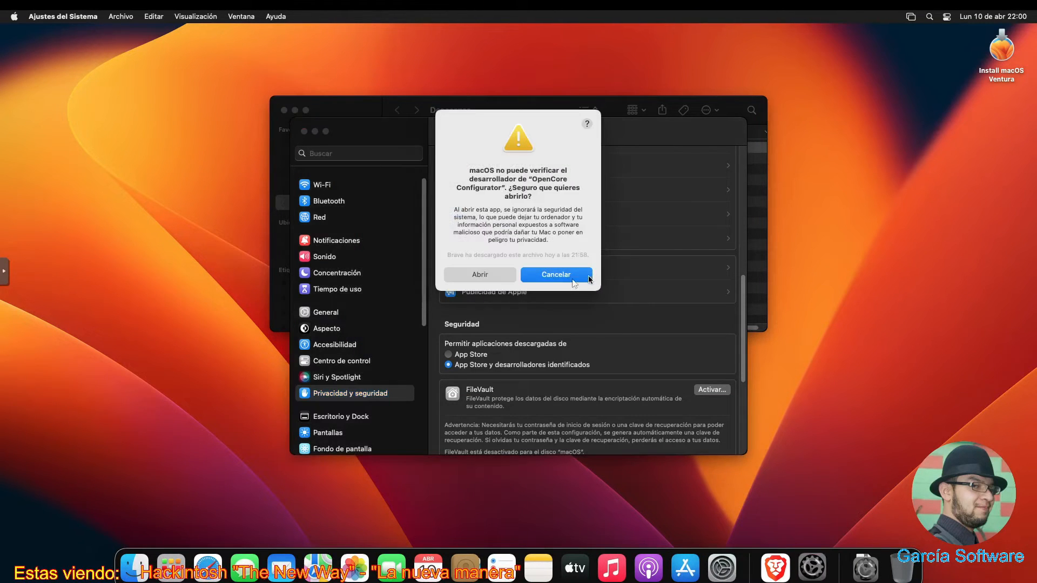
{"action": "left_click", "coordinate": [507, 275]}
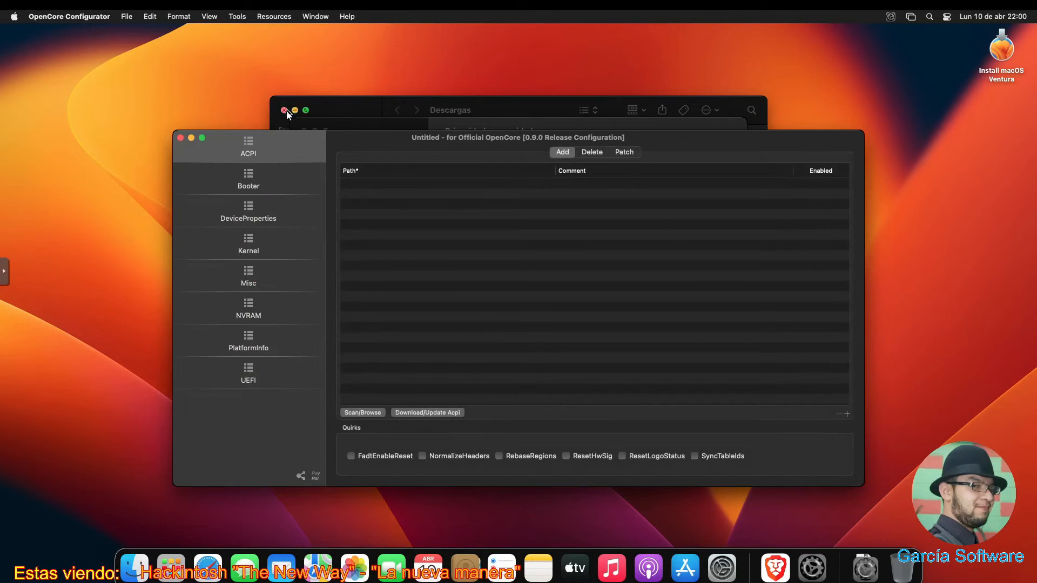
- Close the Descargas window and System Settings, leaving OpenCore Configurator in focus
{"action": "left_click", "coordinate": [284, 110]}
{"action": "left_click", "coordinate": [377, 124]}
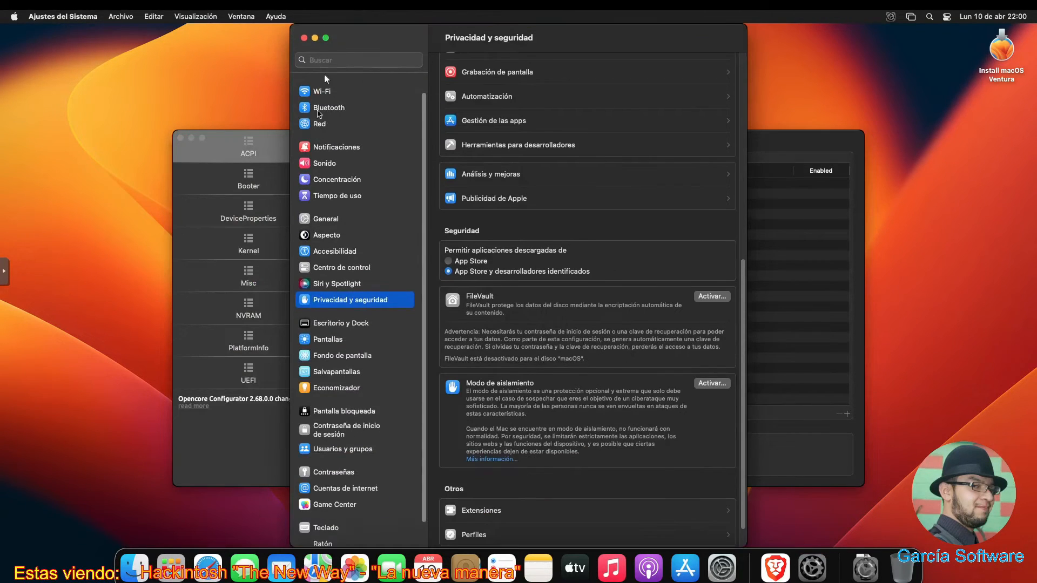
{"action": "left_click", "coordinate": [304, 38]}
{"action": "left_click", "coordinate": [441, 184]}
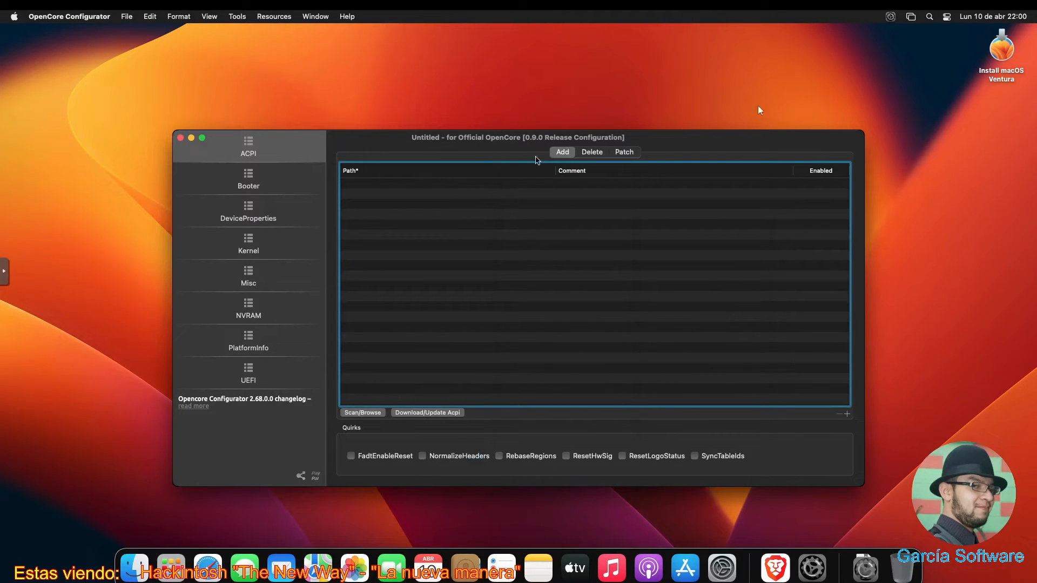
{"action": "left_click", "coordinate": [893, 16]}
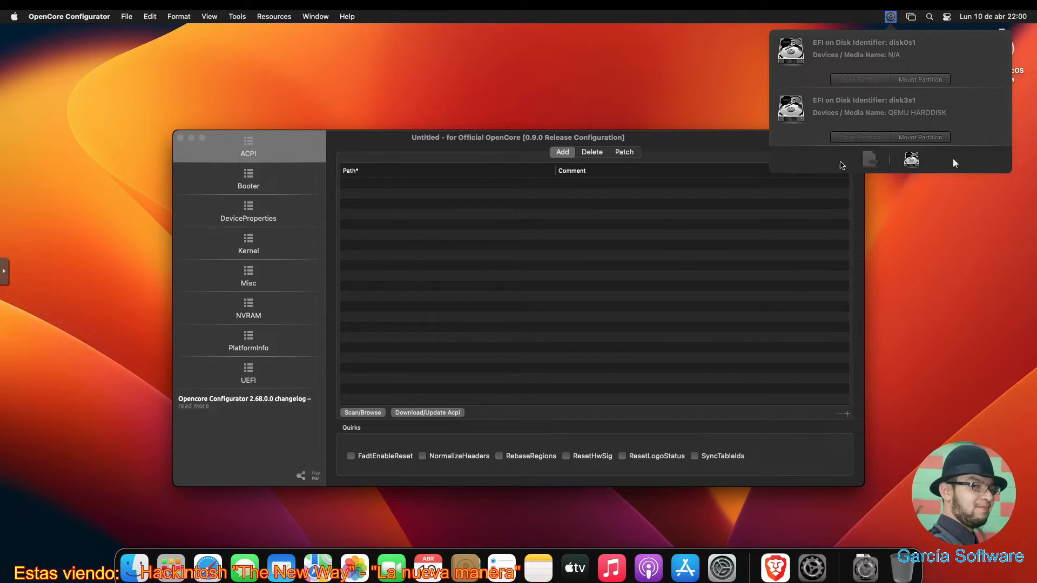
{"action": "left_click", "coordinate": [931, 139]}
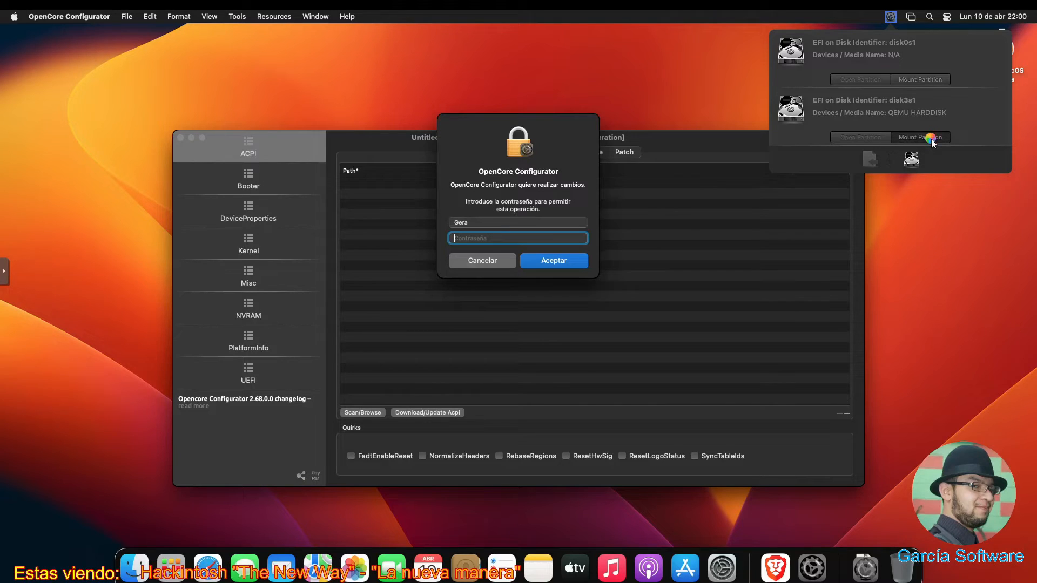
{"action": "type", "text": "••••••••"}
{"action": "key", "text": "Return"}
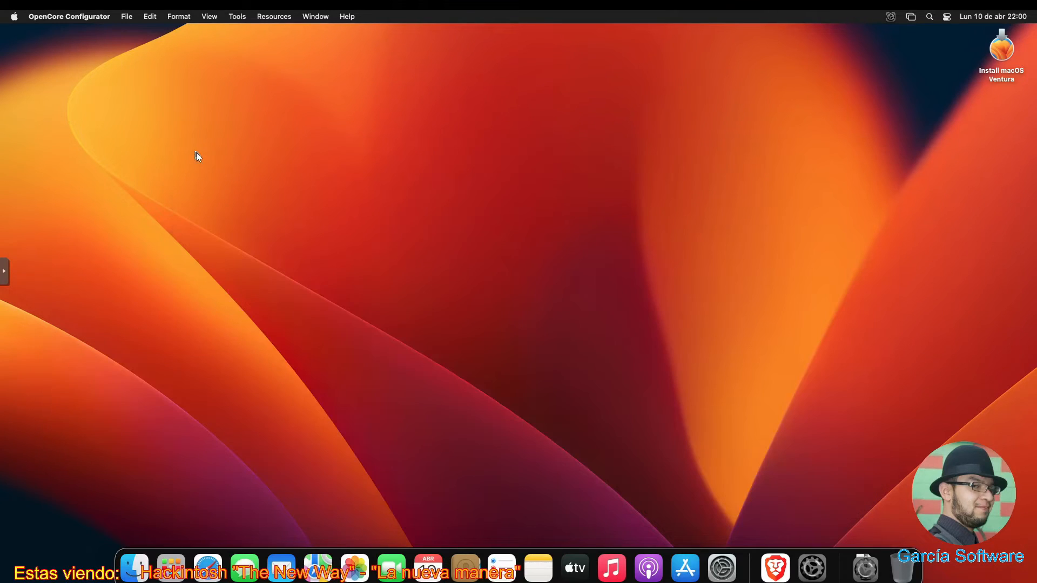
{"action": "left_click", "coordinate": [196, 154]}
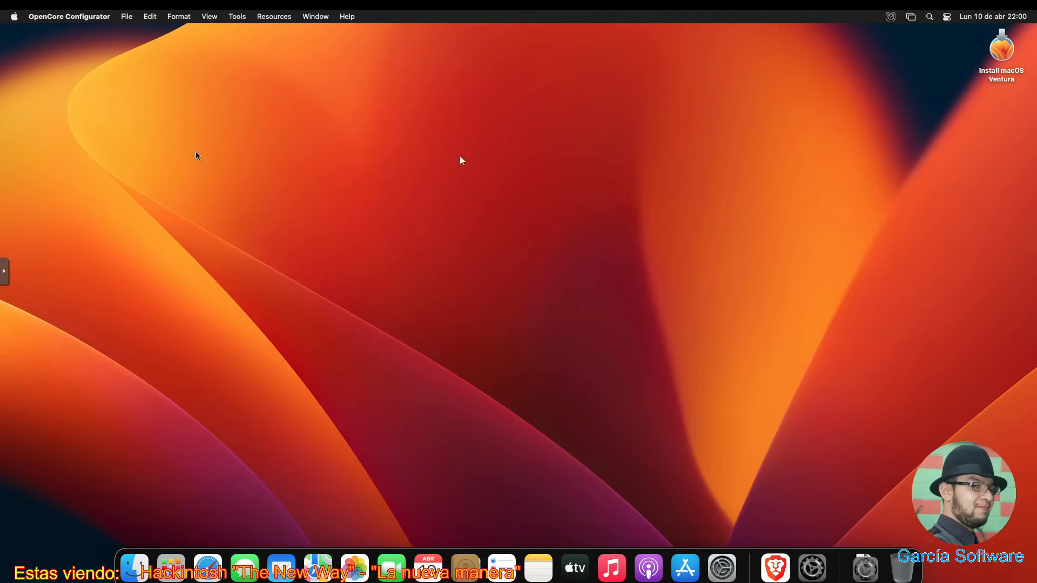
- Copy the EFI folder from the disk3s1 EFI partition onto the desktop and close that window
{"action": "left_click", "coordinate": [890, 17]}
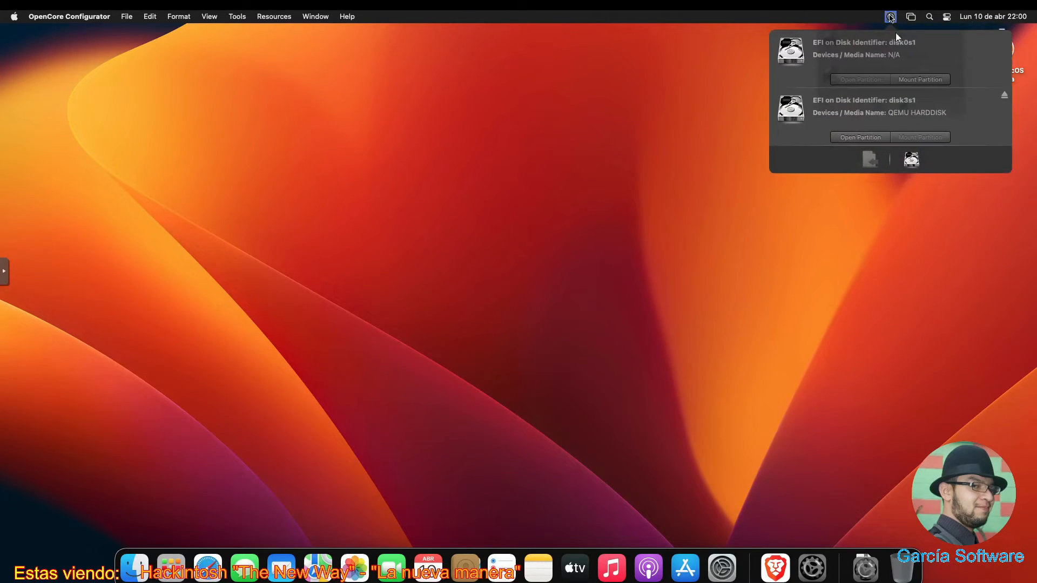
{"action": "left_click", "coordinate": [855, 137]}
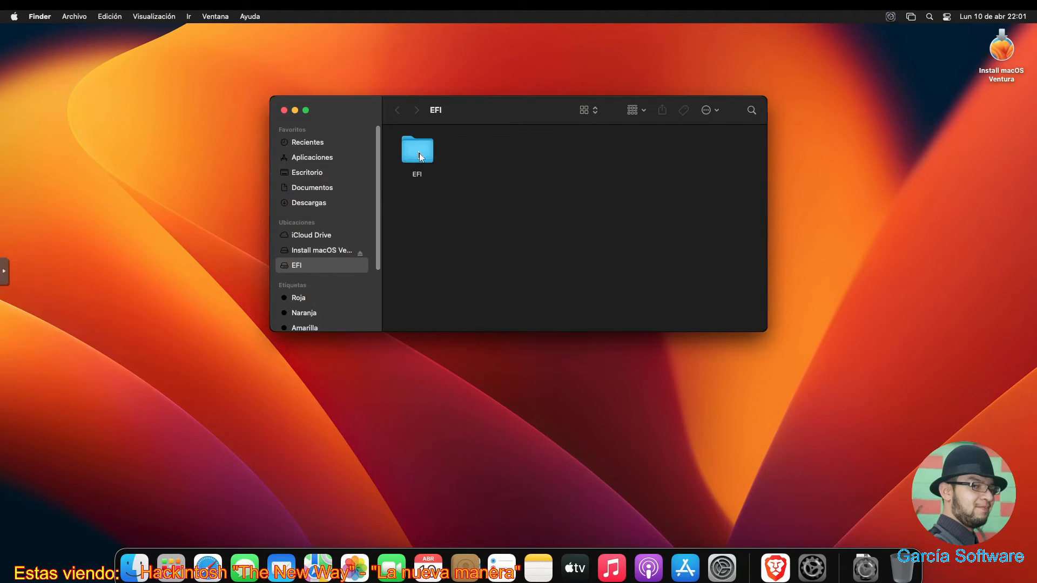
{"action": "left_click", "coordinate": [419, 154]}
{"action": "right_click", "coordinate": [420, 153]}
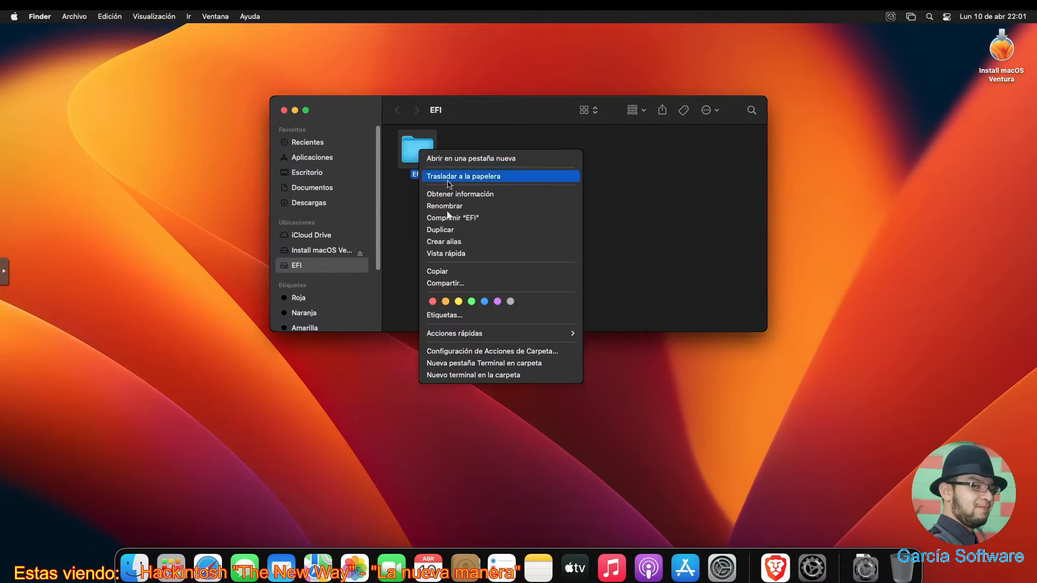
{"action": "left_click", "coordinate": [438, 271]}
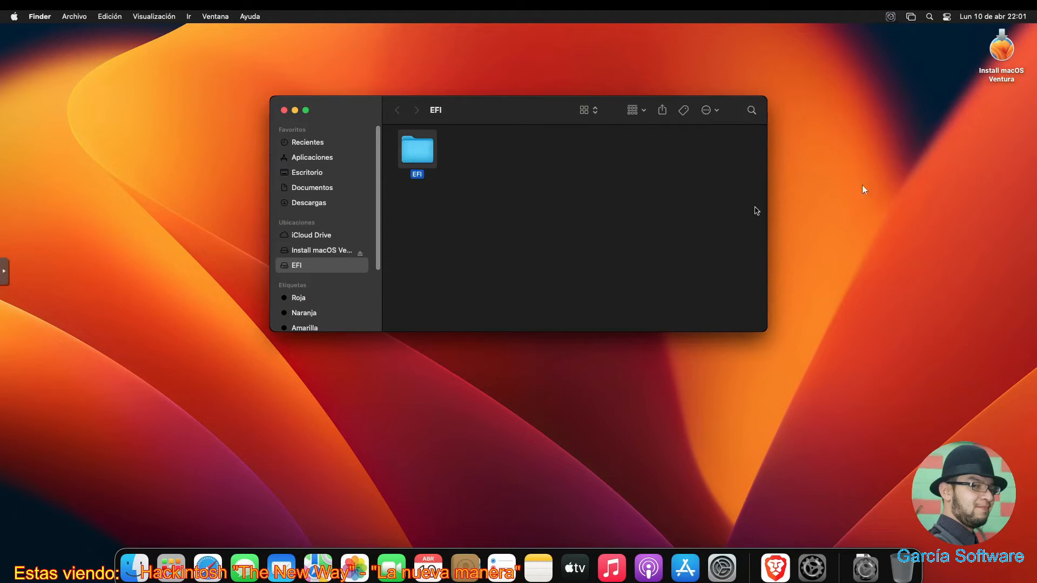
{"action": "right_click", "coordinate": [952, 179]}
{"action": "left_click", "coordinate": [904, 197]}
{"action": "left_click", "coordinate": [283, 111]}
- Mount the disk0s1 EFI partition, paste the desktop EFI folder into it, and close the window
{"action": "left_click", "coordinate": [891, 16]}
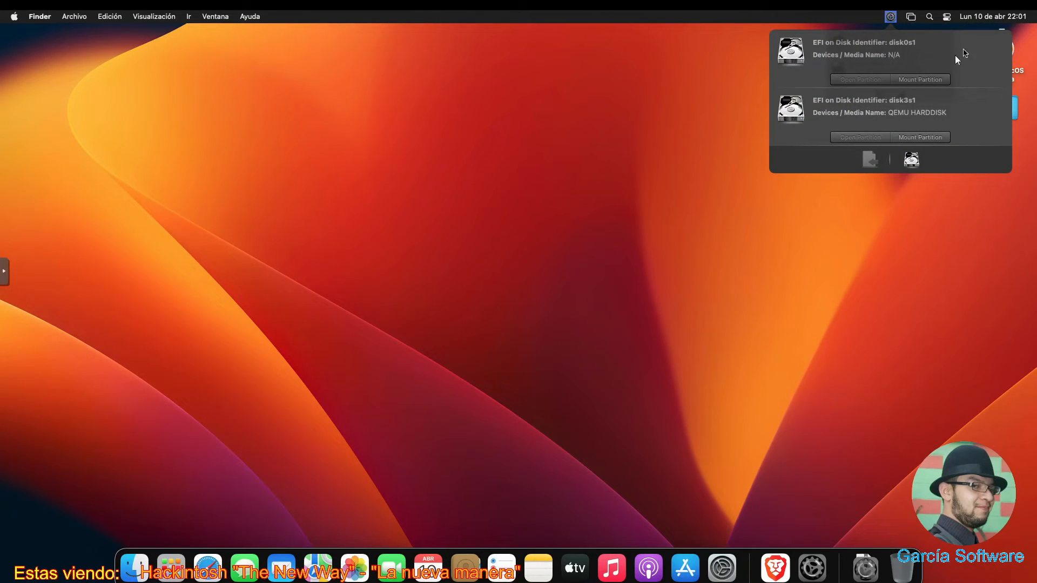
{"action": "left_click", "coordinate": [927, 78]}
{"action": "left_click", "coordinate": [880, 78]}
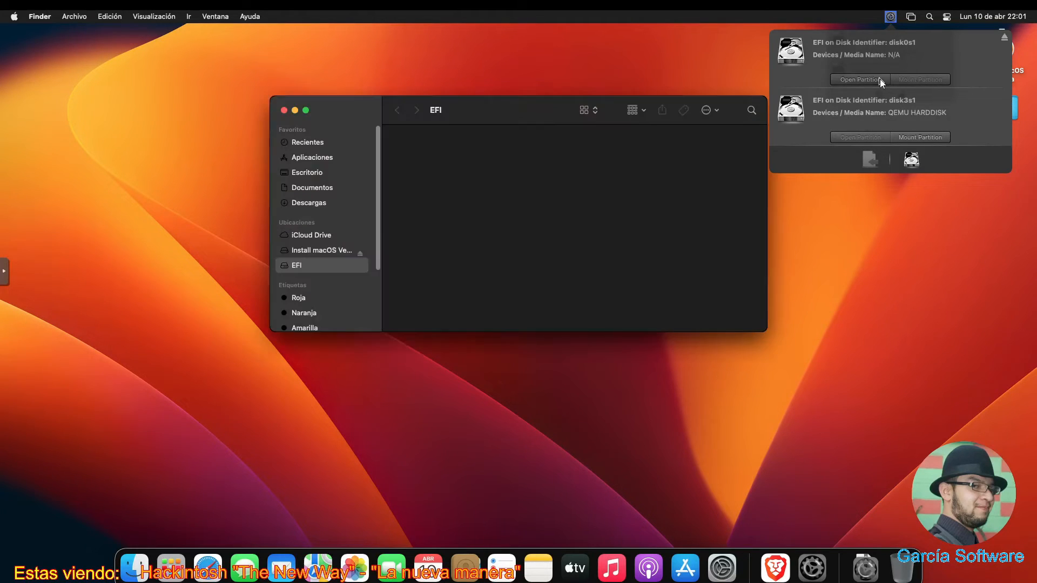
{"action": "left_click", "coordinate": [1006, 111]}
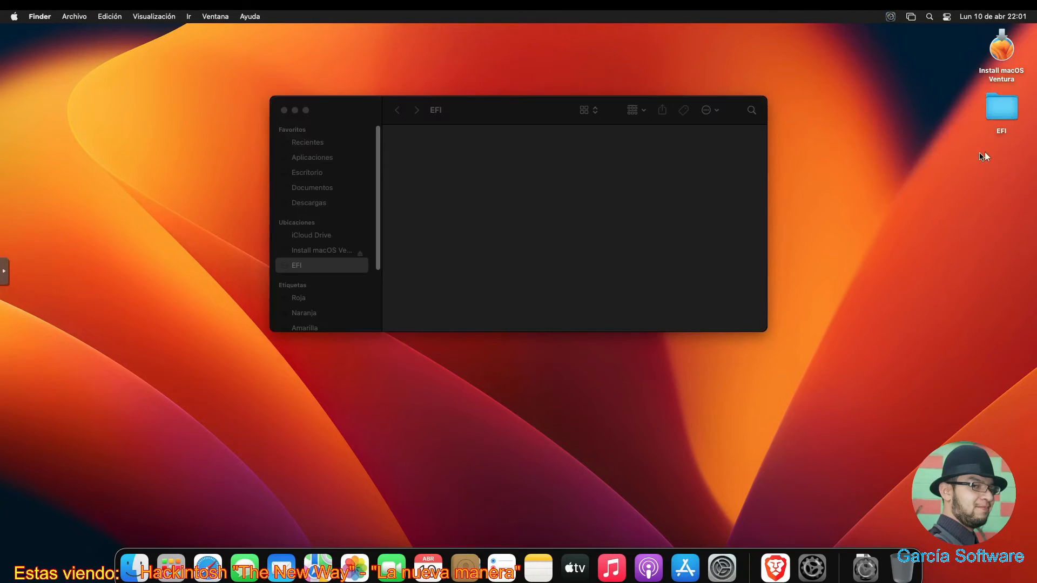
{"action": "right_click", "coordinate": [1005, 111]}
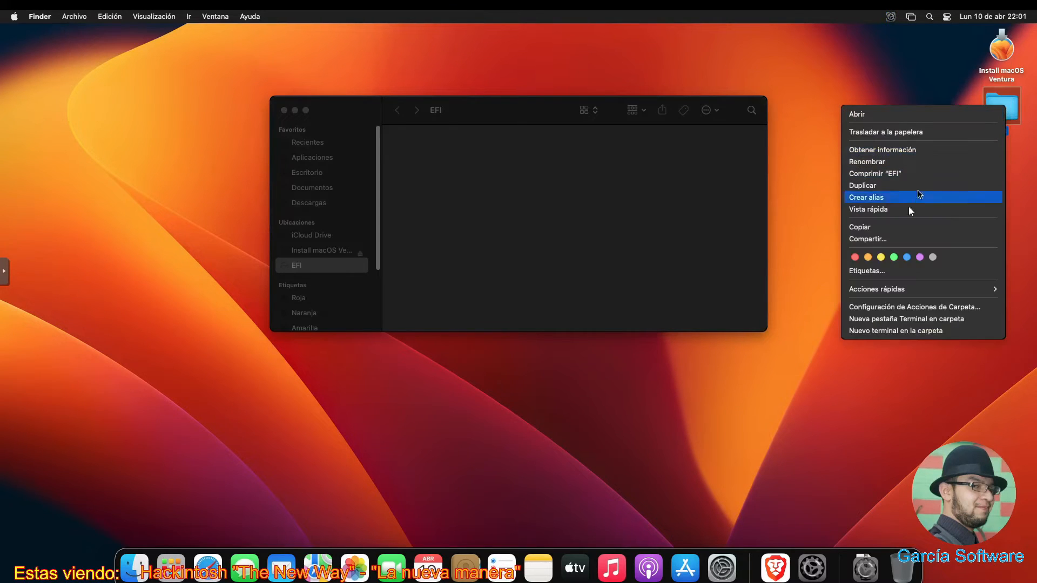
{"action": "left_click", "coordinate": [893, 227]}
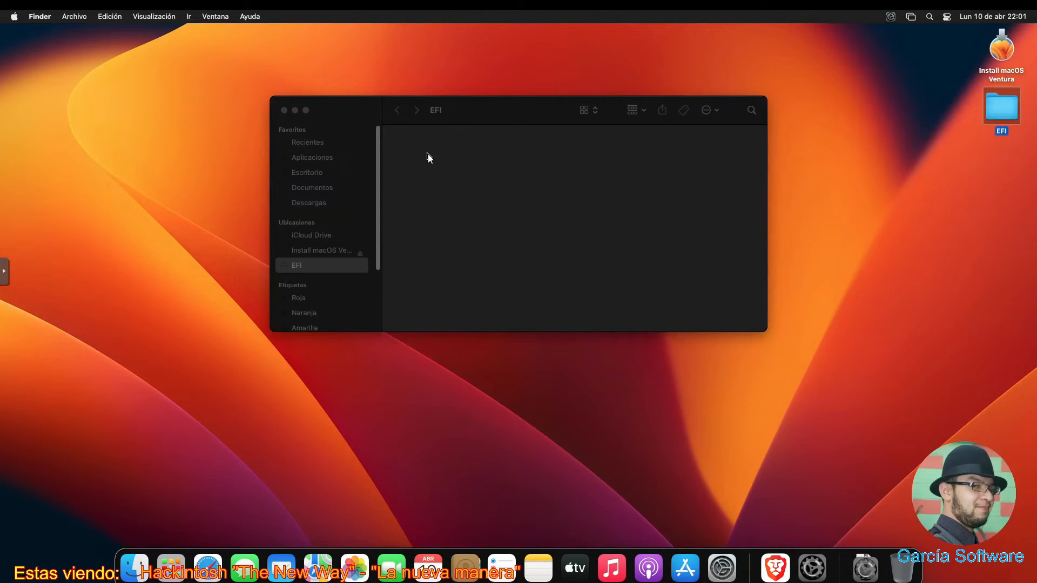
{"action": "right_click", "coordinate": [428, 154]}
{"action": "left_click", "coordinate": [456, 172]}
{"action": "left_click", "coordinate": [366, 111]}
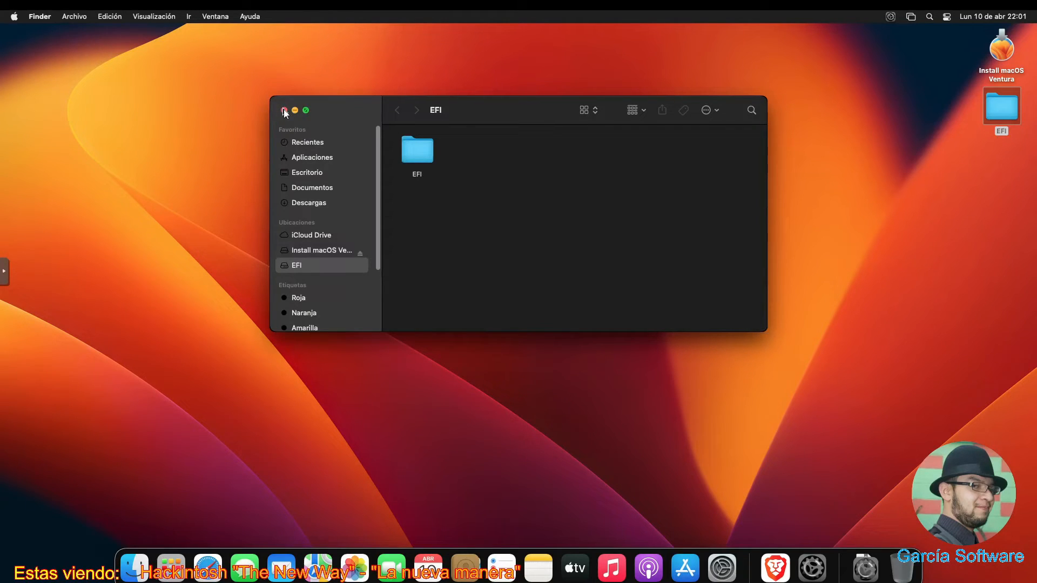
{"action": "left_click", "coordinate": [285, 110]}
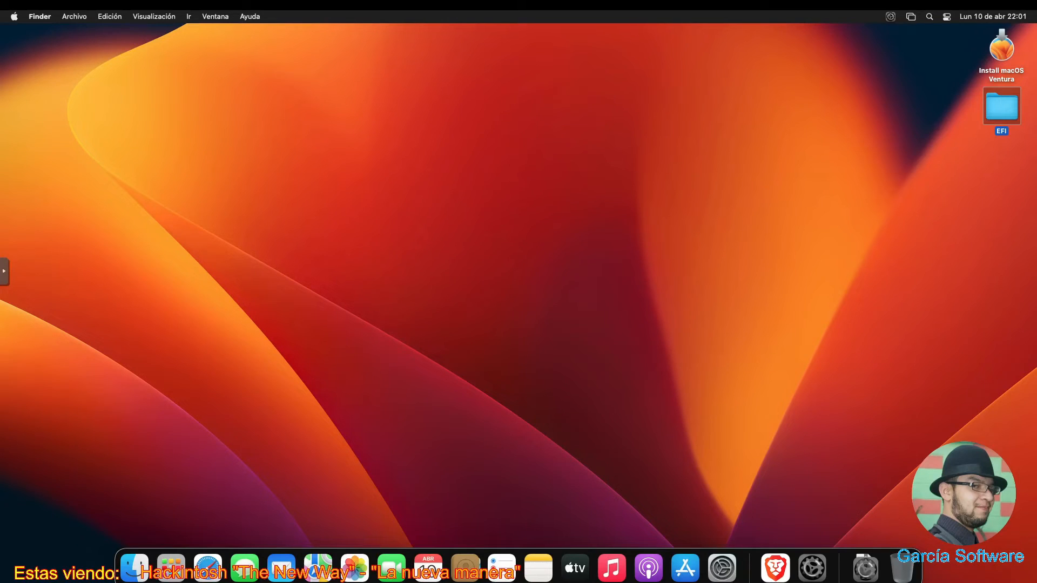
- Quit OpenCore Configurator and open General > Actualización de software in System Settings
{"action": "right_click", "coordinate": [812, 567]}
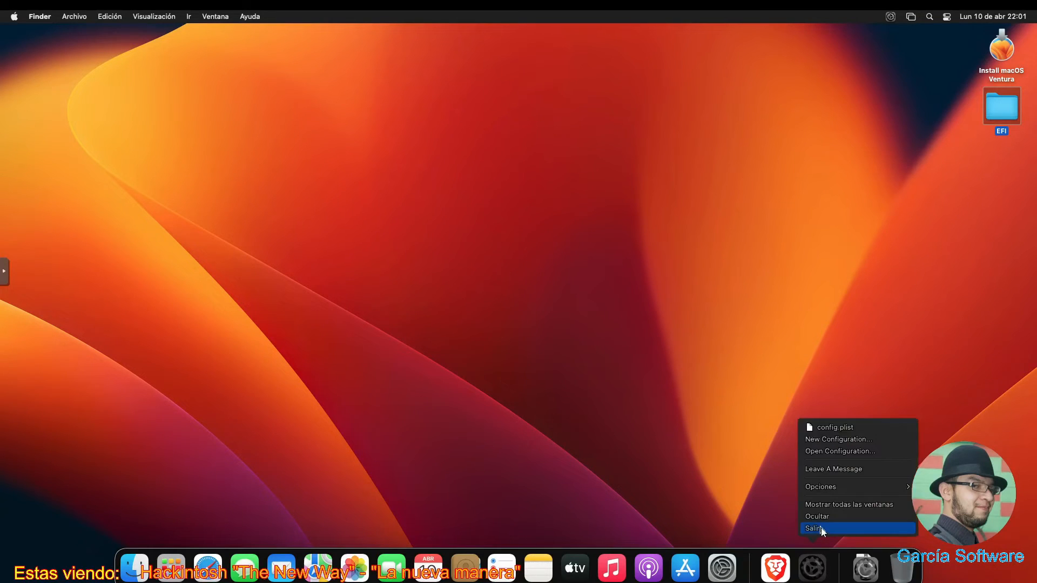
{"action": "left_click", "coordinate": [821, 527]}
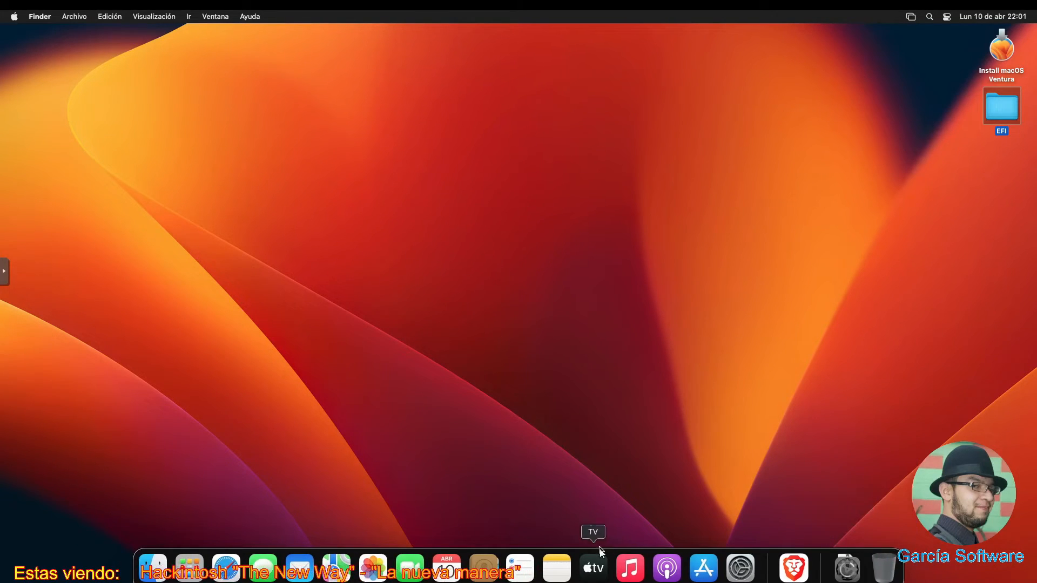
{"action": "left_click", "coordinate": [740, 567]}
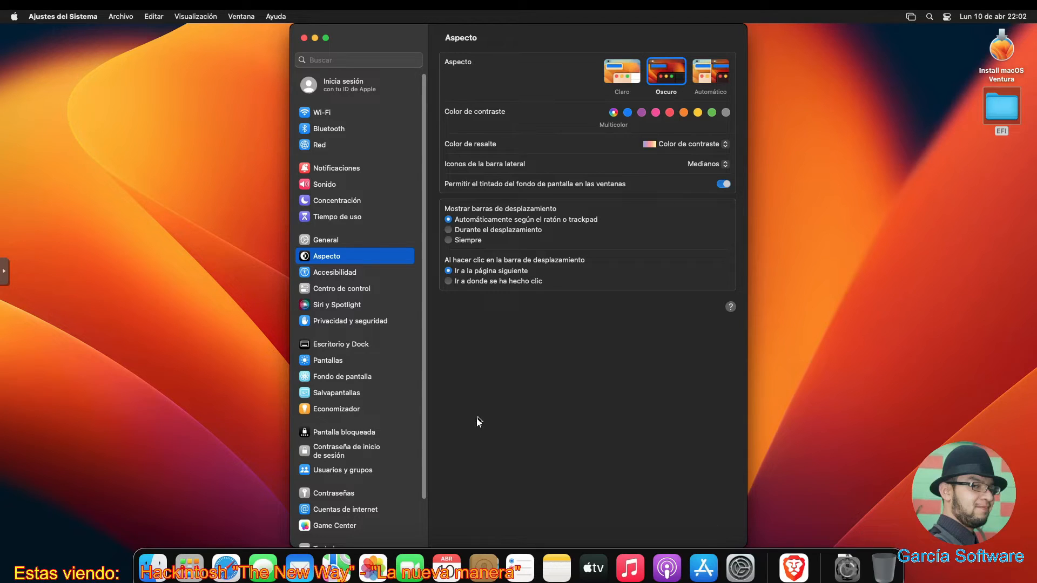
{"action": "scroll", "coordinate": [399, 477], "scroll_direction": "down", "scroll_amount": 3}
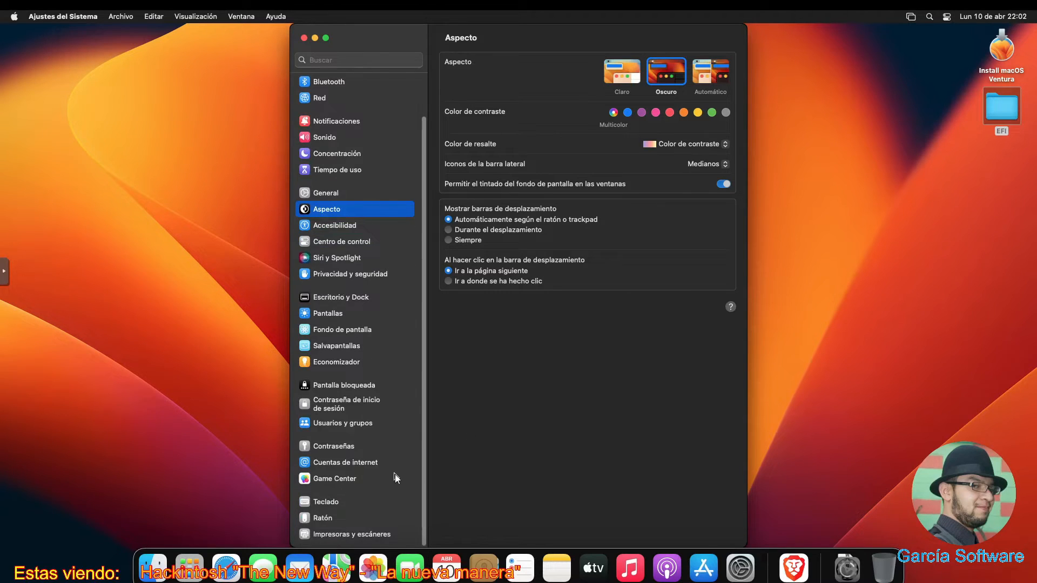
{"action": "scroll", "coordinate": [397, 432], "scroll_direction": "up", "scroll_amount": 3}
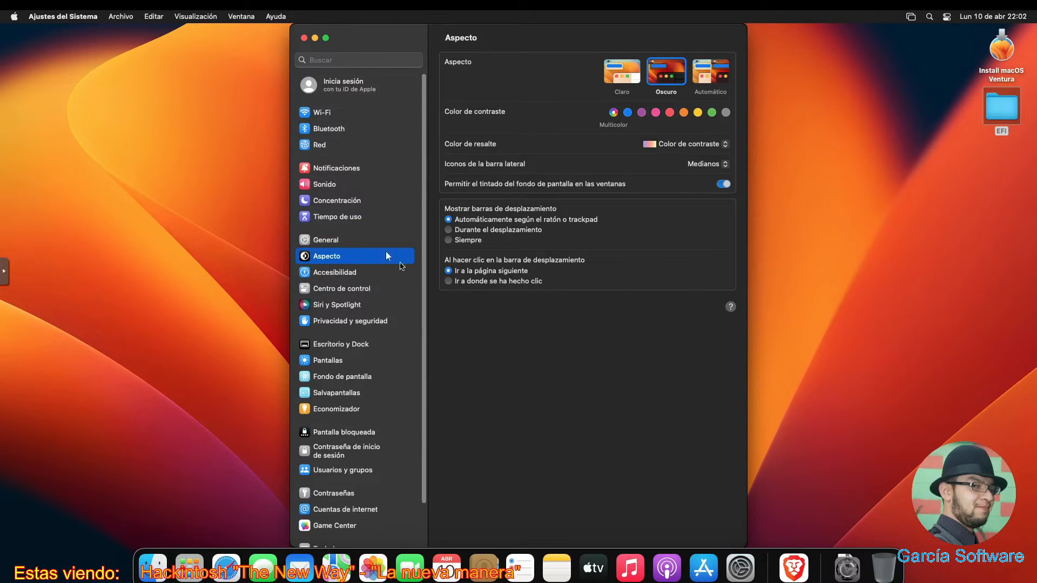
{"action": "left_click", "coordinate": [359, 241]}
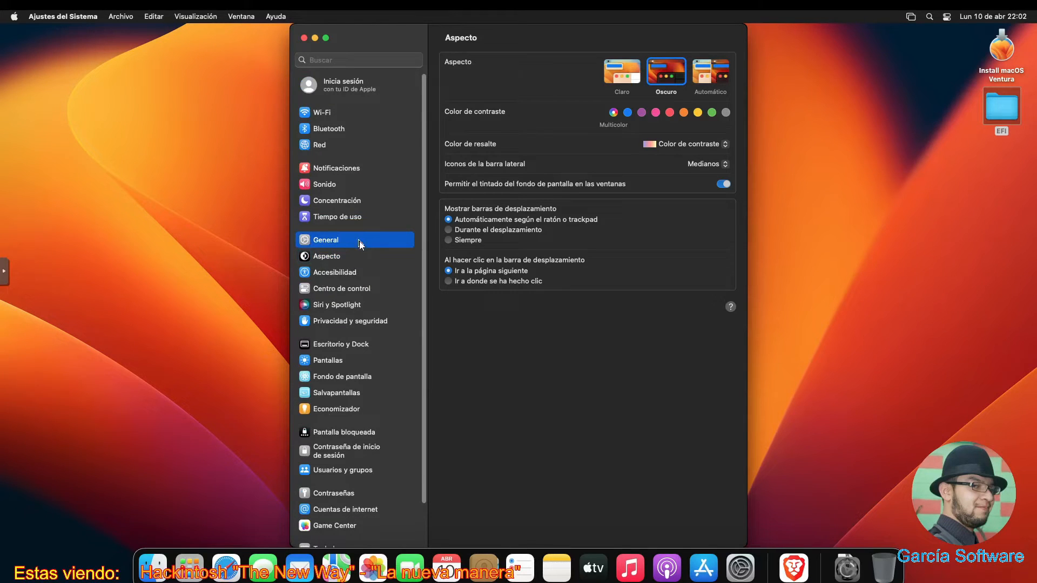
{"action": "left_click", "coordinate": [576, 88]}
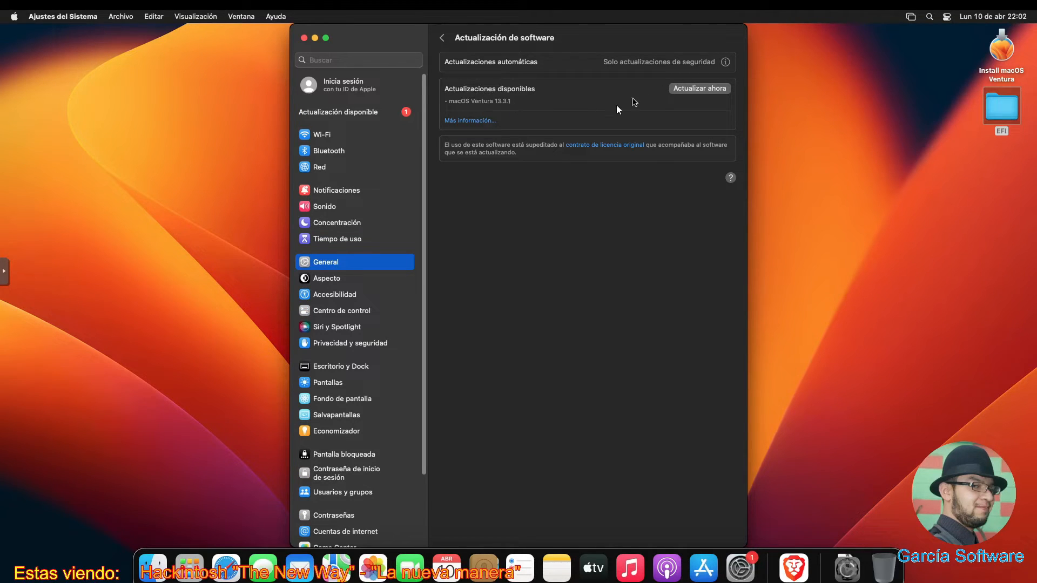
- Start the macOS Ventura 13.3.1 update, agree to the licence, then quit OpenCore Configurator and System Settings
{"action": "left_click", "coordinate": [685, 89]}
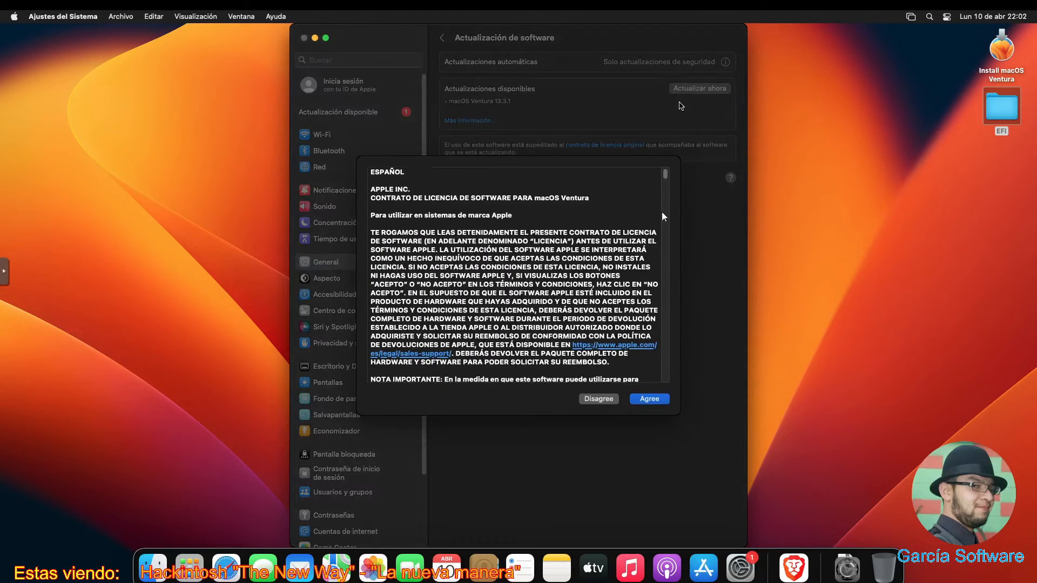
{"action": "left_click", "coordinate": [649, 402]}
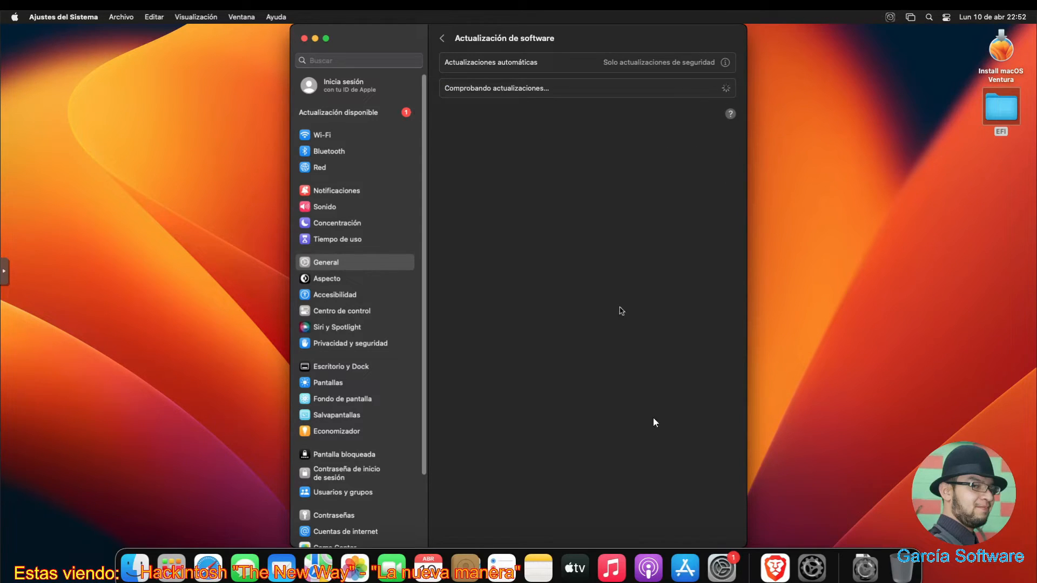
{"action": "left_click", "coordinate": [713, 576]}
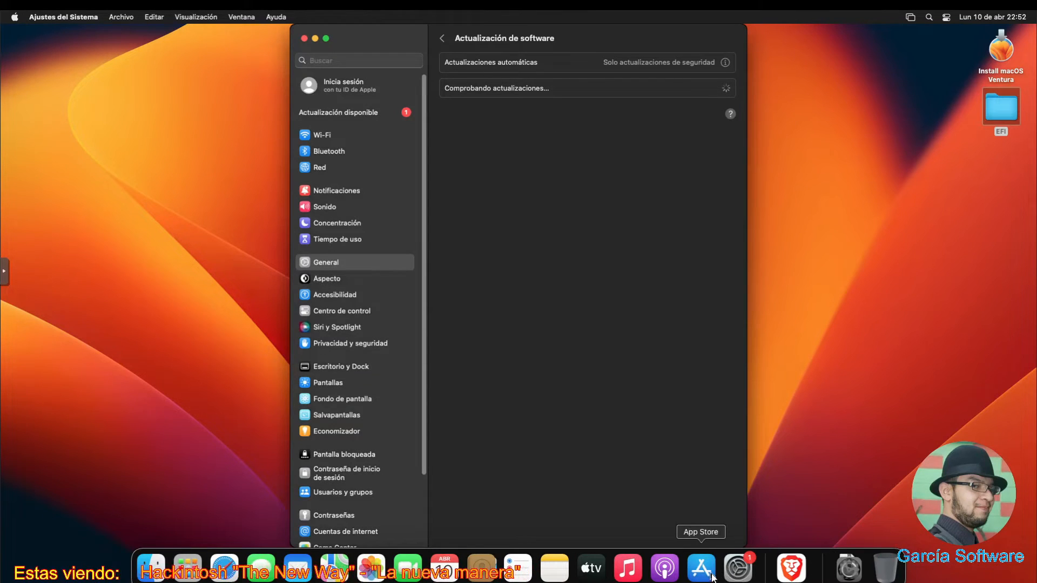
{"action": "key", "text": "super+q"}
{"action": "key", "text": "super+Tab"}
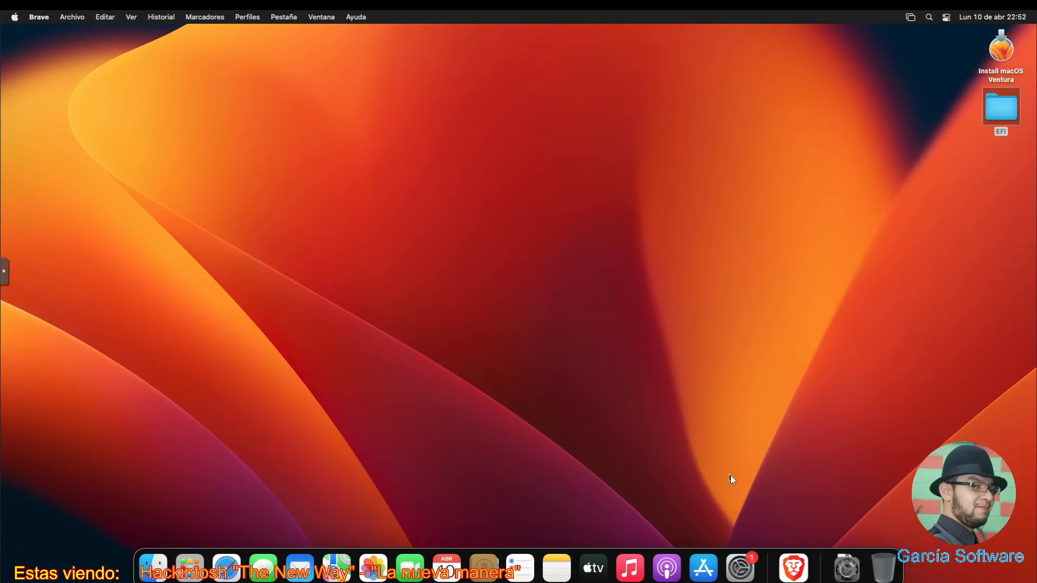
- Reopen System Settings and choose Reintentar to retry the failed update installation
{"action": "left_click", "coordinate": [741, 567]}
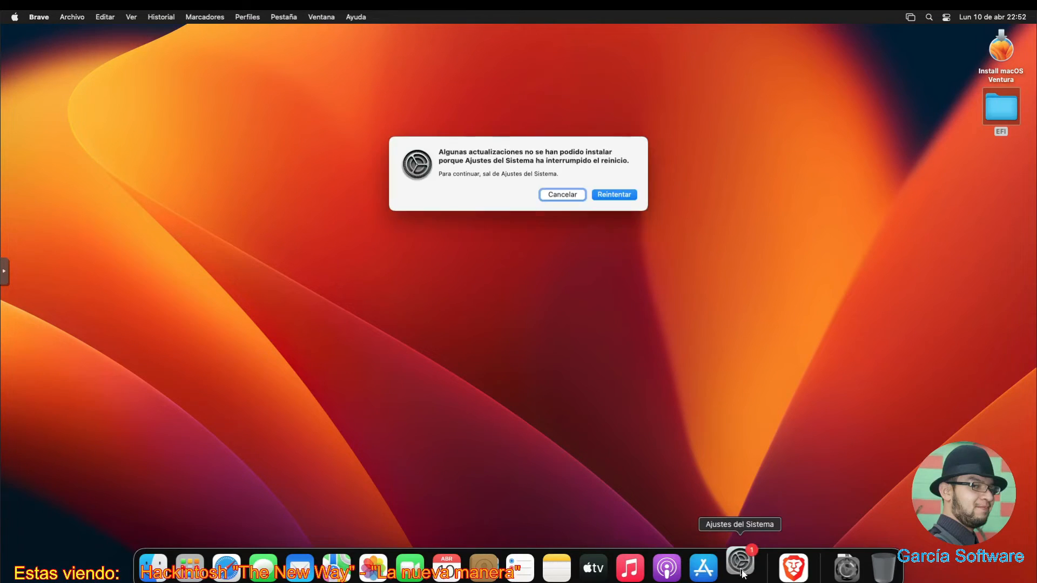
{"action": "left_click", "coordinate": [621, 194]}
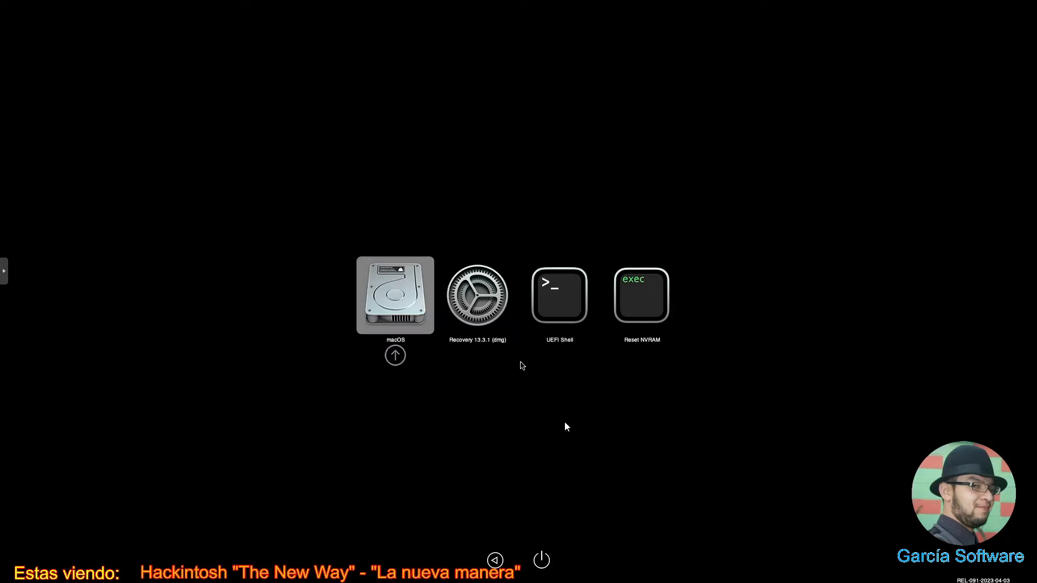
- Boot the selected macOS entry from the OpenCore picker to continue the update
{"action": "key", "text": "Return"}
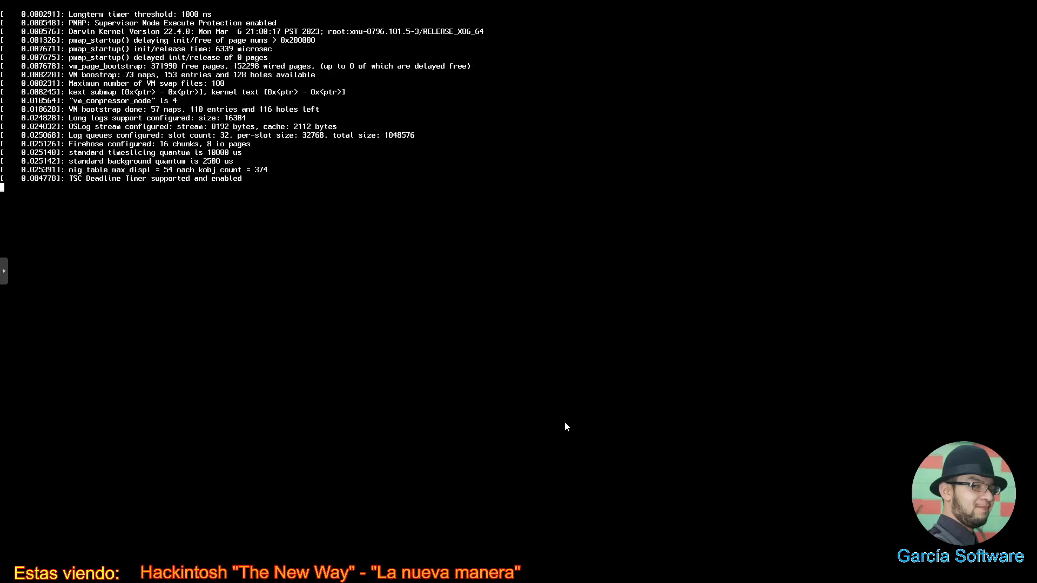
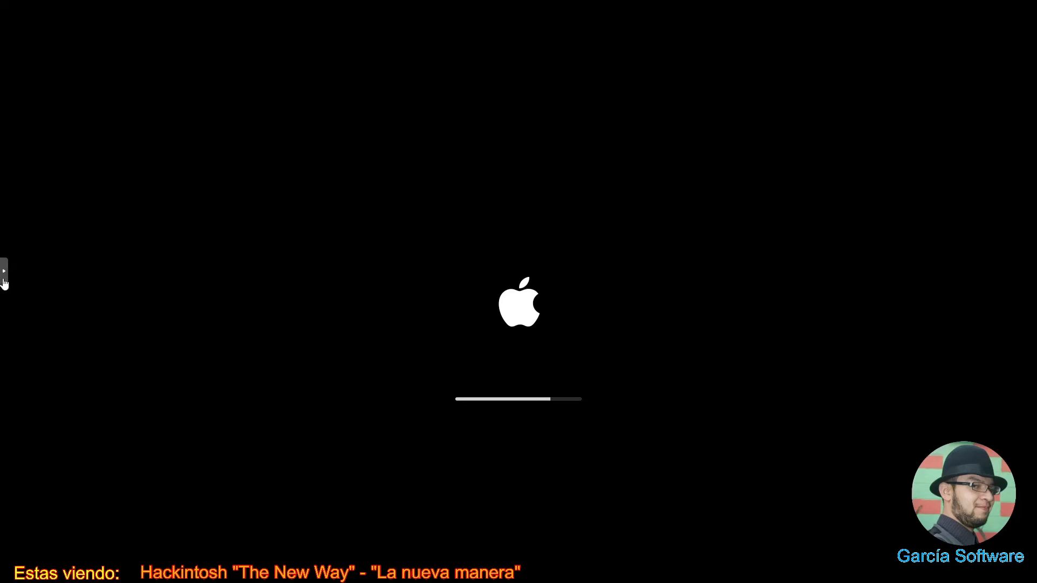
- Boot the macOS entry from the OpenCore picker in the fullscreen console, then return to Proxmox
{"action": "left_click", "coordinate": [4, 273]}
{"action": "left_click", "coordinate": [14, 301]}
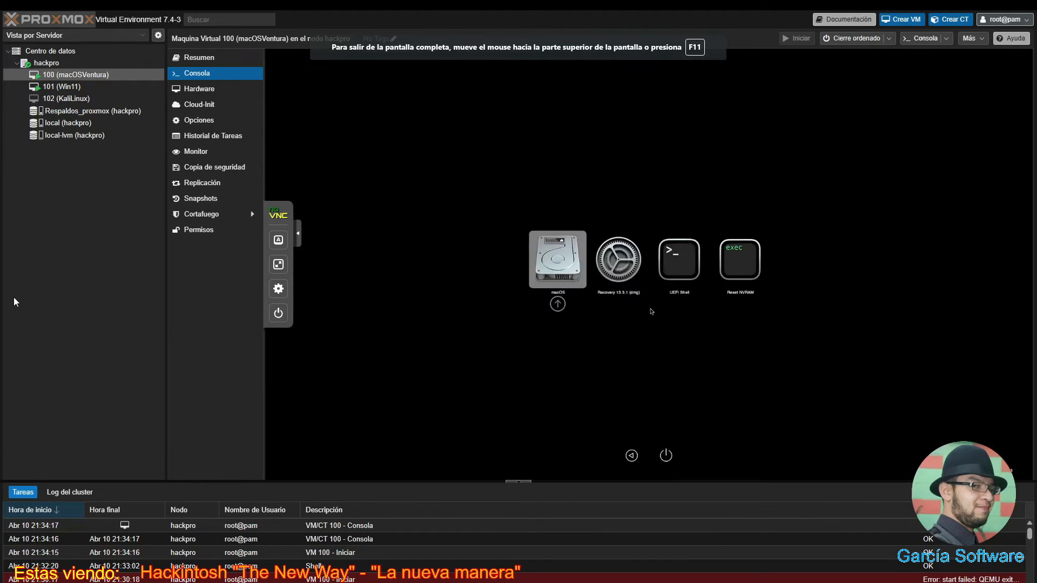
{"action": "key", "text": "Return"}
{"action": "left_click", "coordinate": [310, 403]}
{"action": "key", "text": "Return"}
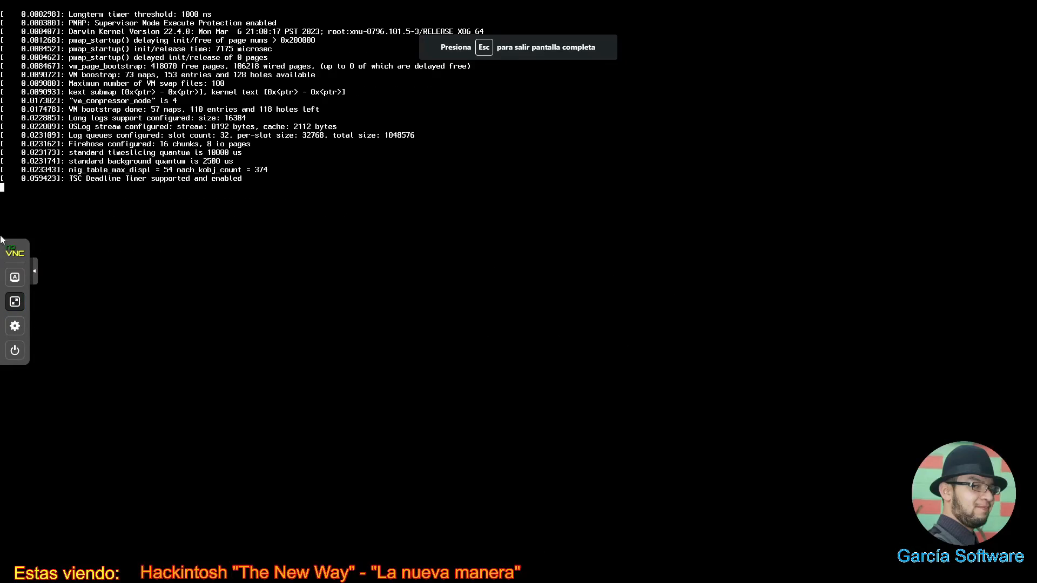
{"action": "left_click", "coordinate": [14, 300]}
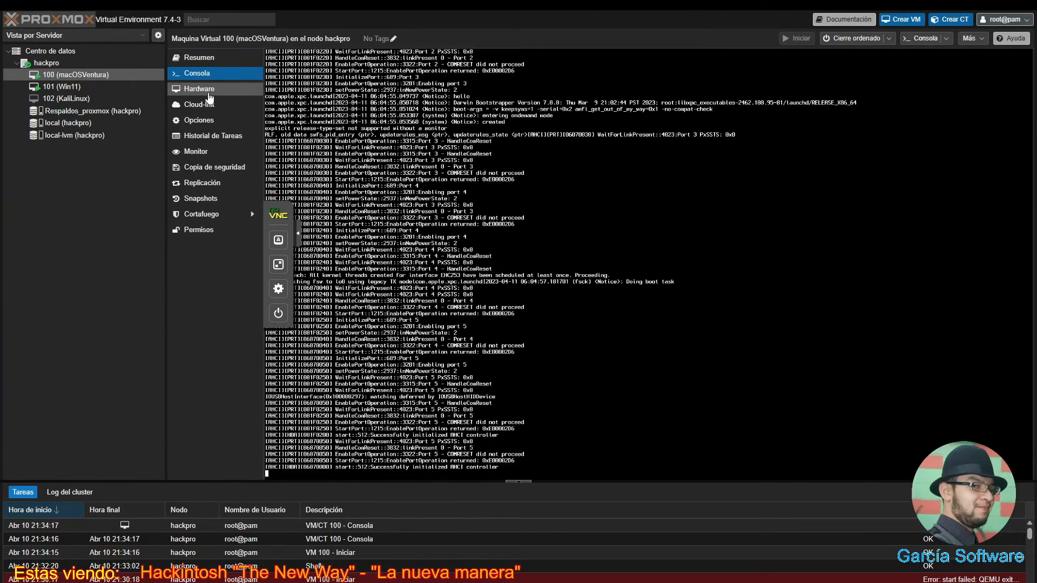
- Detach the OpenCore ISO drive (ide2) from VM 100's hardware, confirming with Sí
{"action": "left_click", "coordinate": [208, 94]}
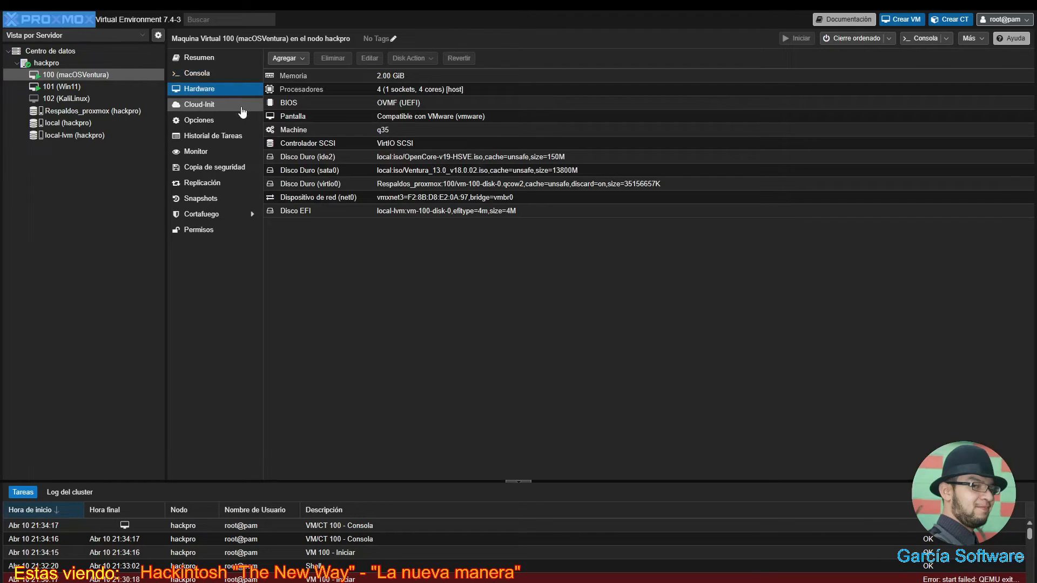
{"action": "left_click", "coordinate": [338, 156]}
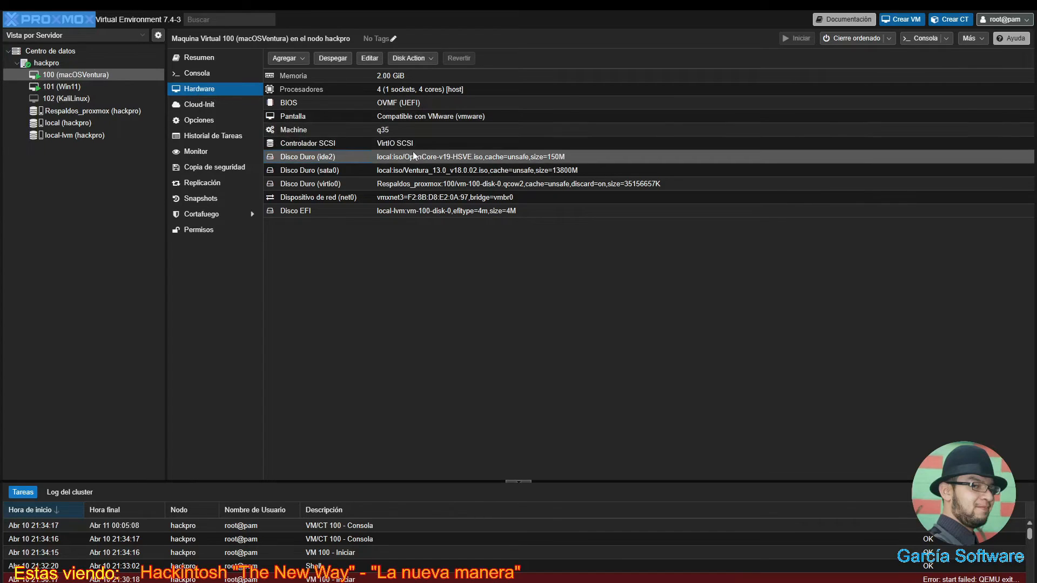
{"action": "left_click", "coordinate": [340, 60]}
{"action": "left_click", "coordinate": [510, 326]}
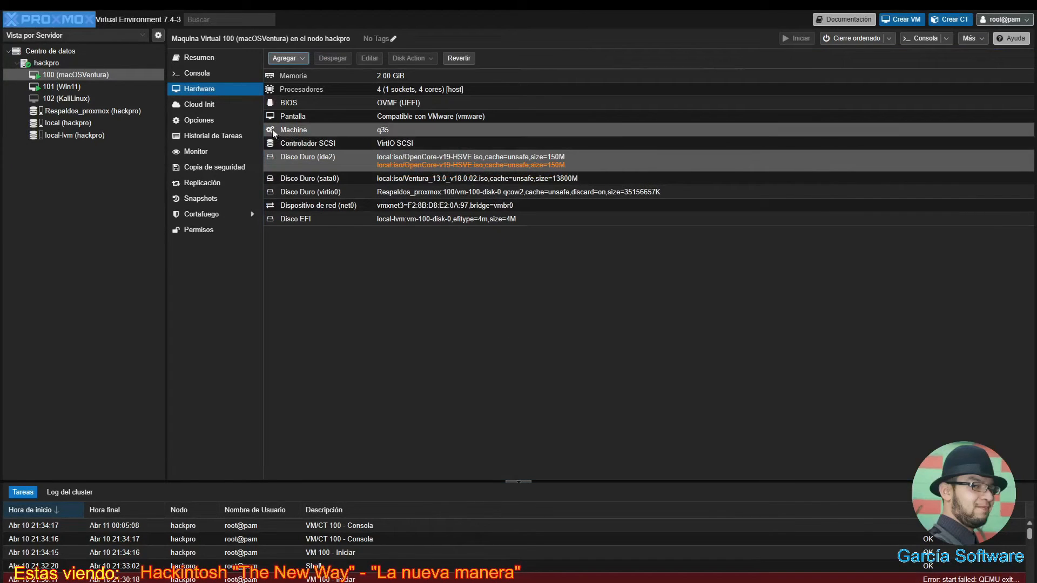
- Review the Orden de arranque in Opciones without changes and return to Hardware
{"action": "left_click", "coordinate": [235, 125]}
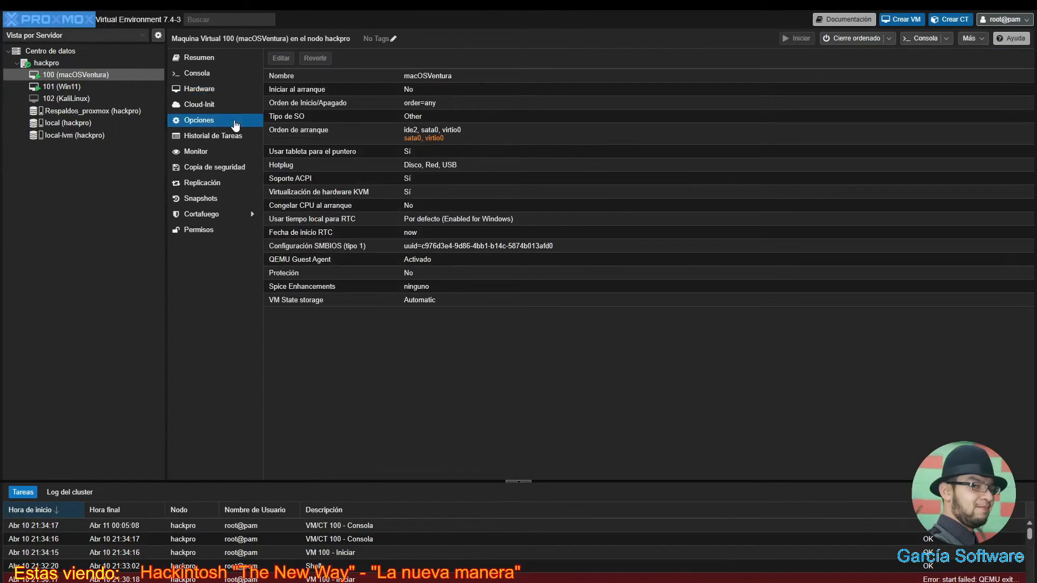
{"action": "double_click", "coordinate": [422, 138]}
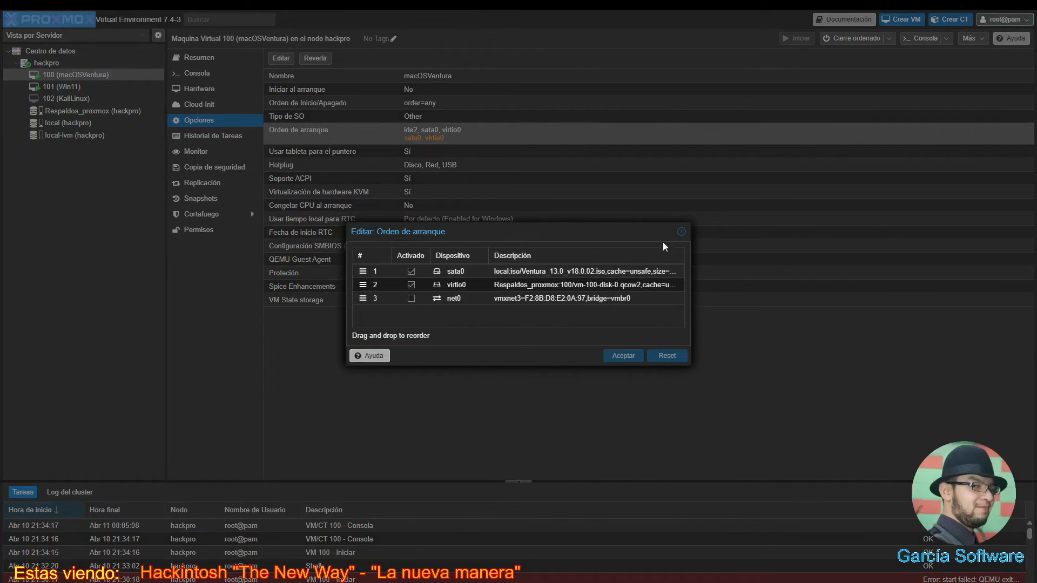
{"action": "left_click", "coordinate": [681, 231]}
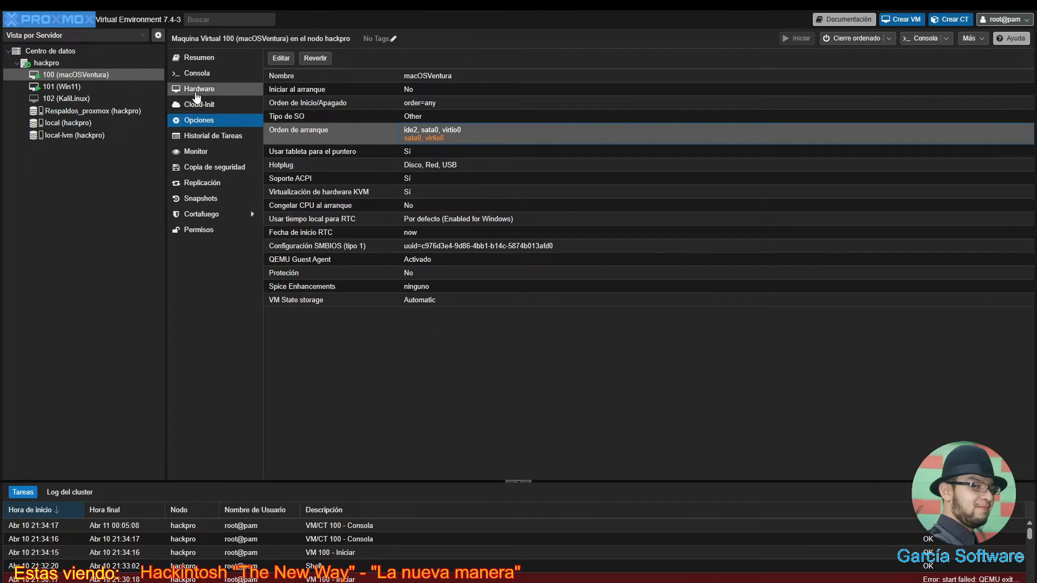
{"action": "left_click", "coordinate": [197, 90]}
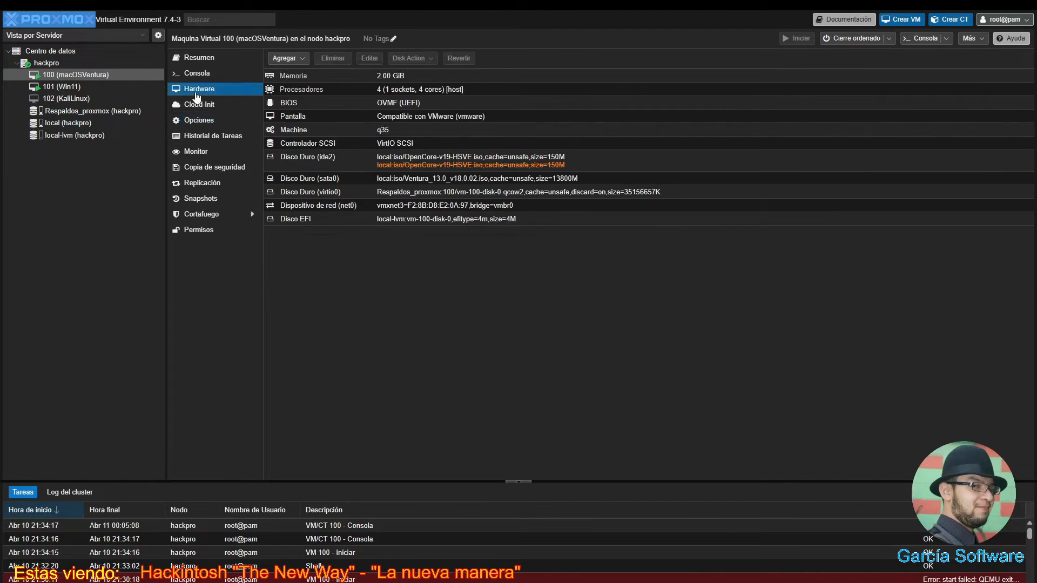
- Detach the Disco Duro (sata0) Ventura installer drive too, confirming with Sí
{"action": "left_click", "coordinate": [448, 181]}
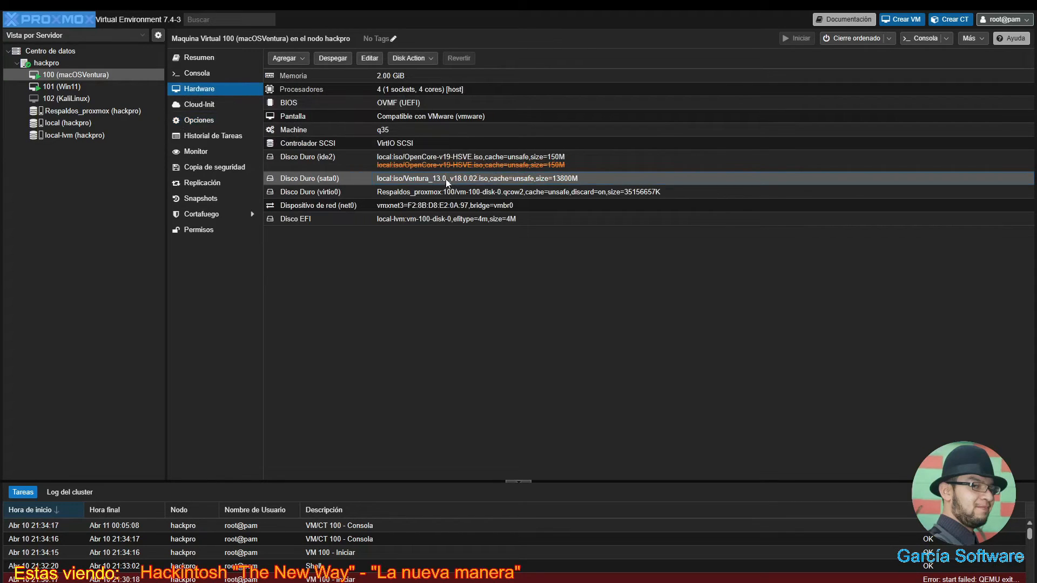
{"action": "left_click", "coordinate": [340, 60]}
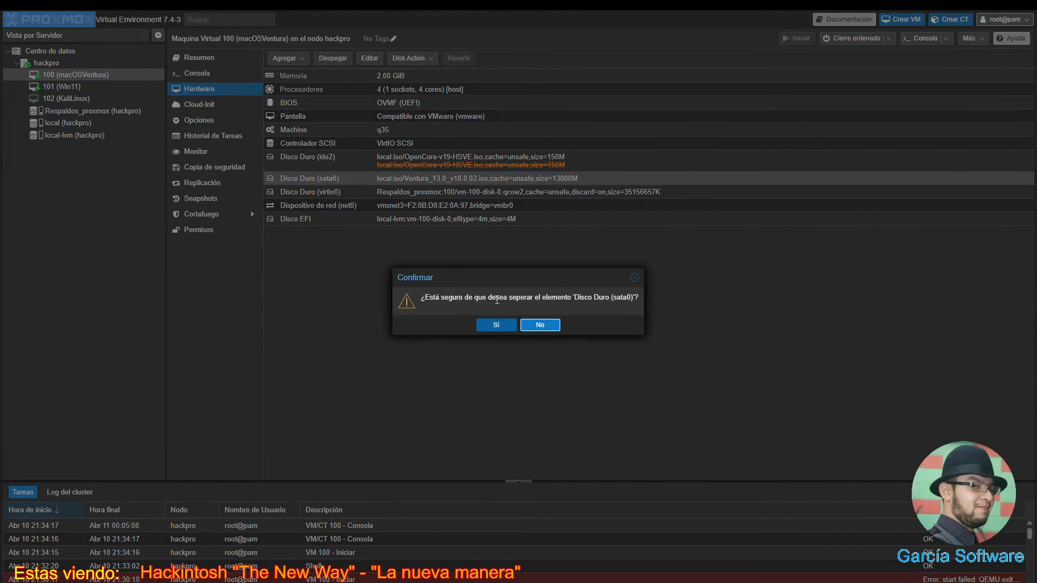
{"action": "left_click", "coordinate": [495, 325]}
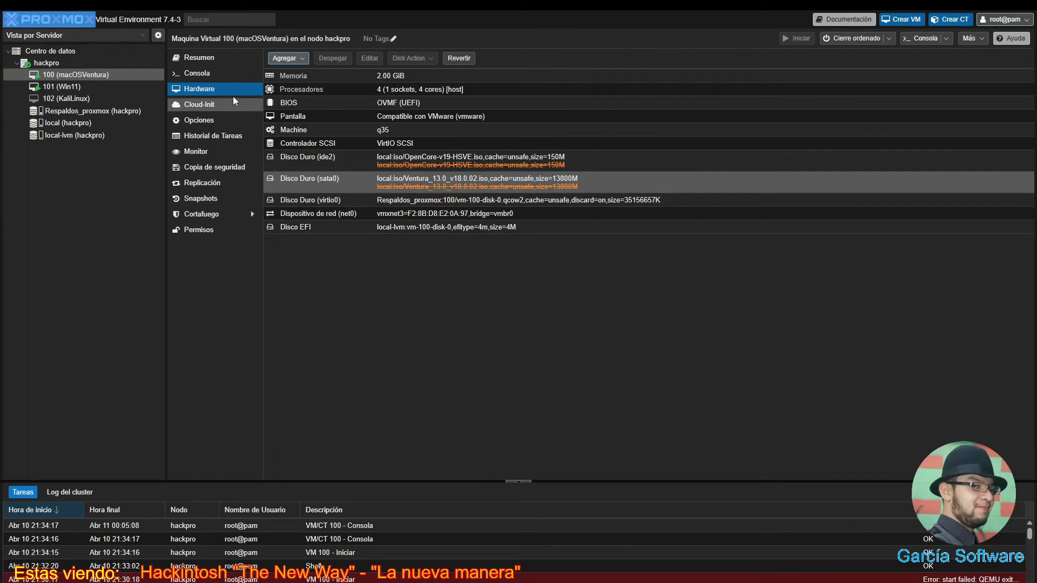
- In Orden de arranque, drag virtio0 above ide2 and apply with Aceptar
{"action": "left_click", "coordinate": [219, 120]}
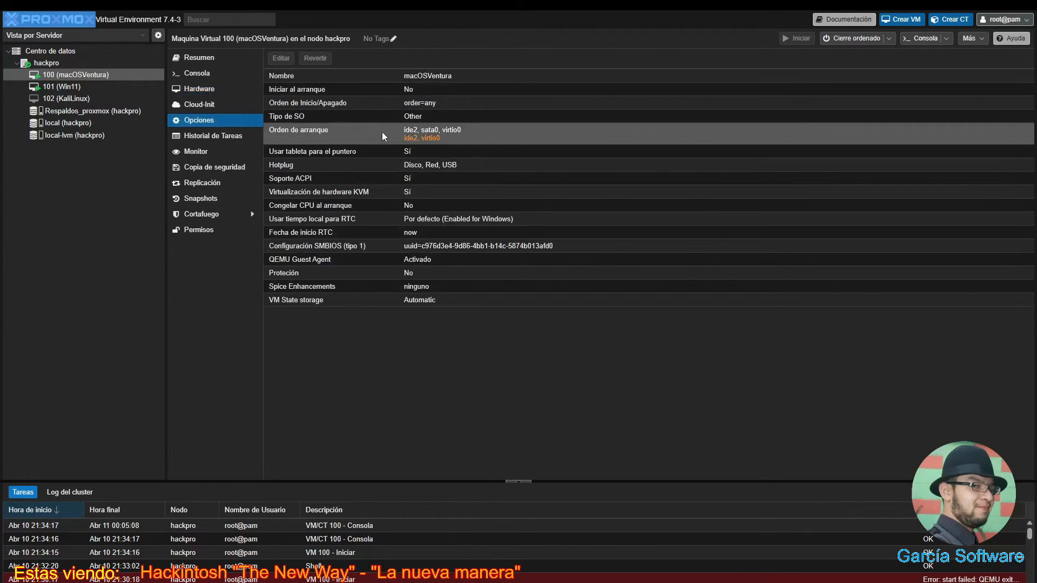
{"action": "double_click", "coordinate": [420, 140]}
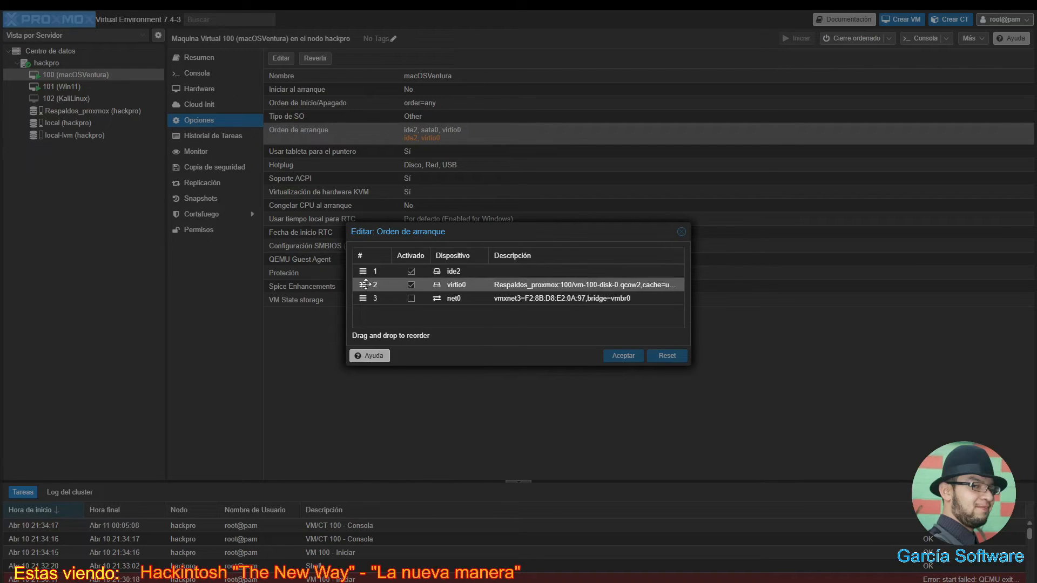
{"action": "left_click_drag", "start_coordinate": [366, 285], "coordinate": [360, 270]}
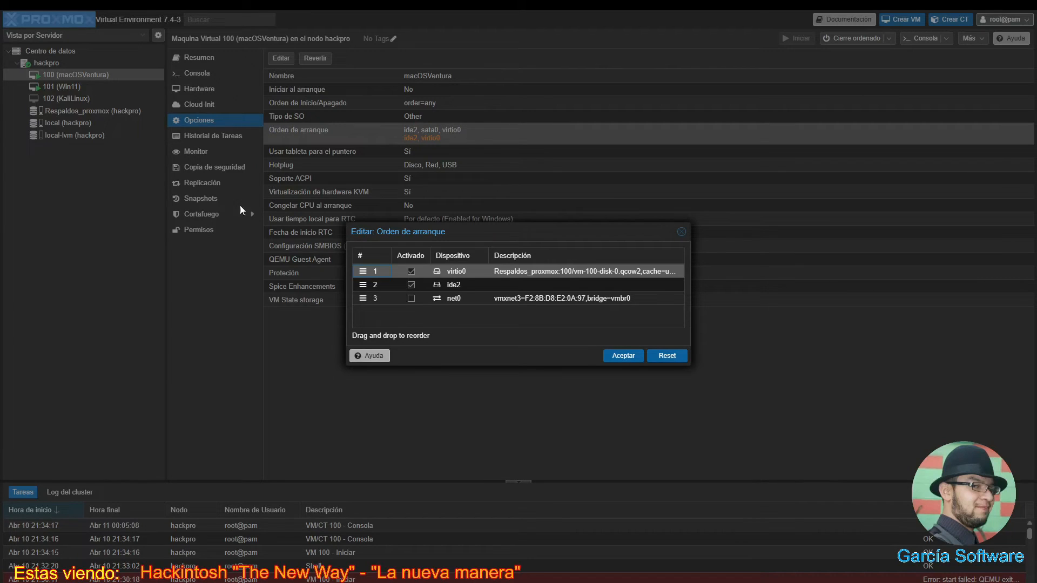
{"action": "left_click", "coordinate": [620, 356]}
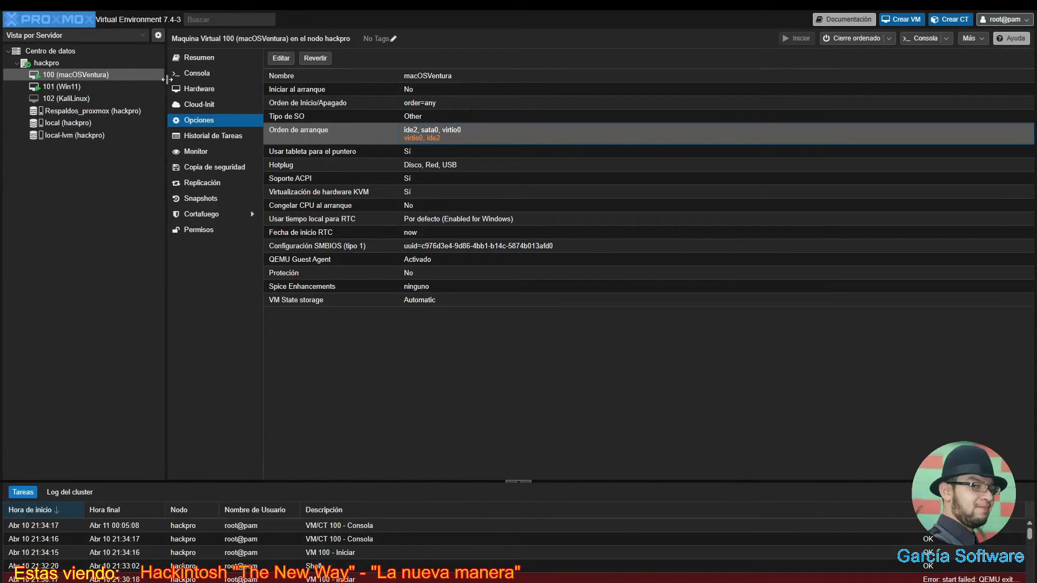
{"action": "left_click", "coordinate": [198, 77]}
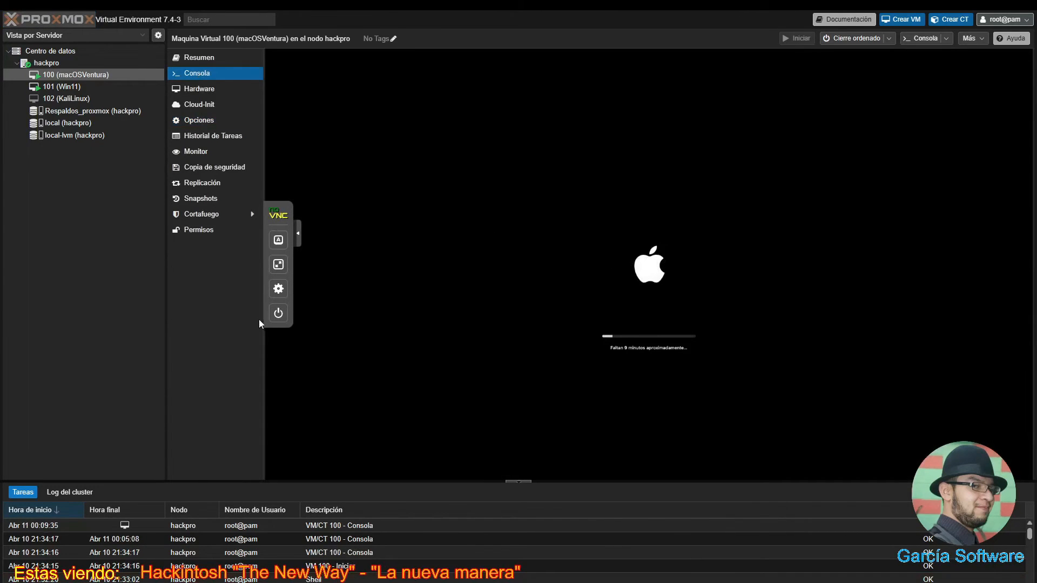
- Show the VM console full screen and wait for the macOS login screen
{"action": "left_click", "coordinate": [267, 233]}
{"action": "left_click", "coordinate": [279, 265]}
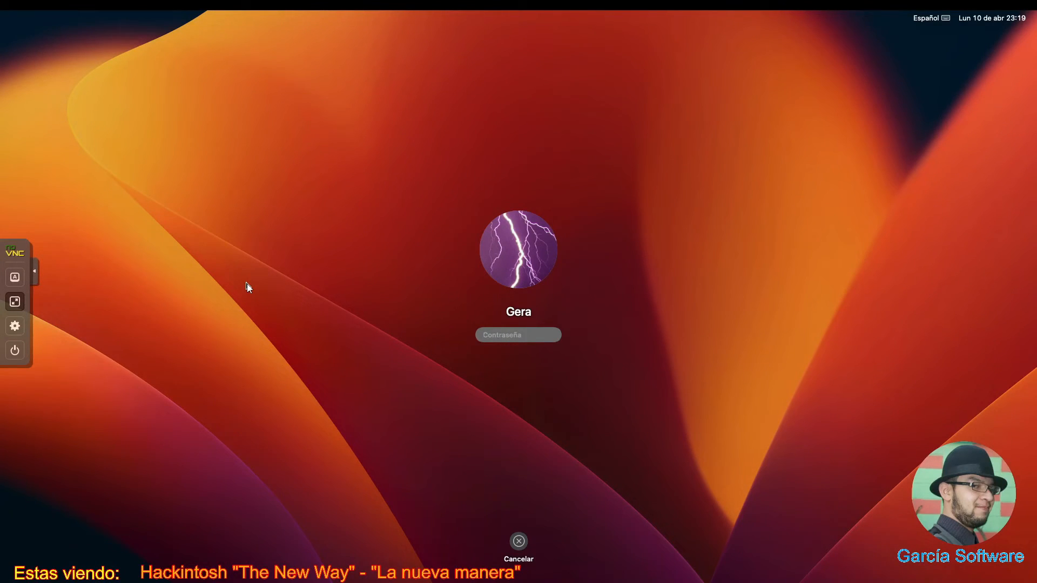
- Enter the account password in the Contraseña field to log in
{"action": "type", "text": "********"}
{"action": "key", "text": "Return"}
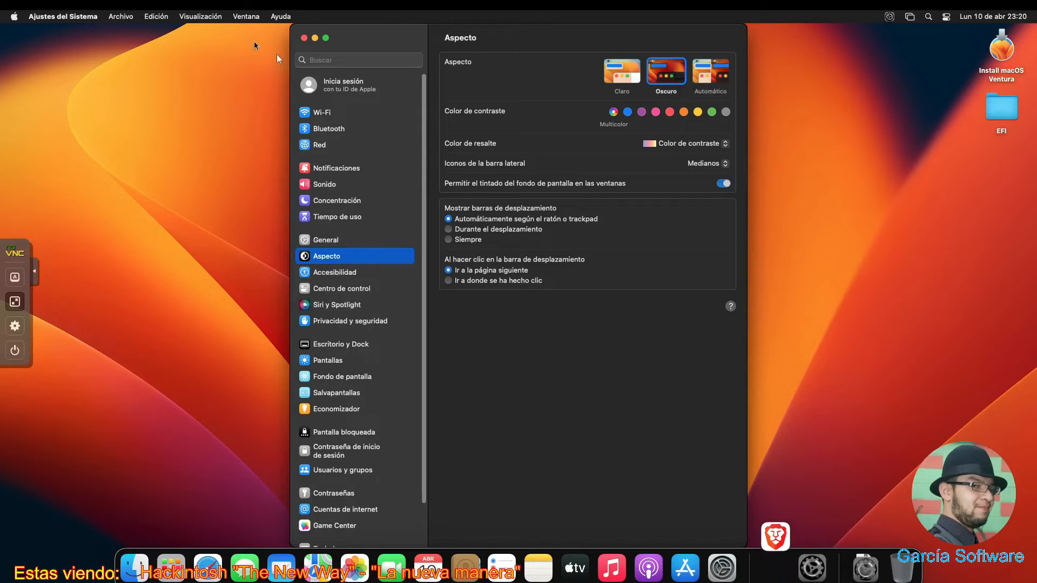
- Close System Settings and the Brave window, declining Brave's automatic update checks
{"action": "left_click", "coordinate": [304, 38]}
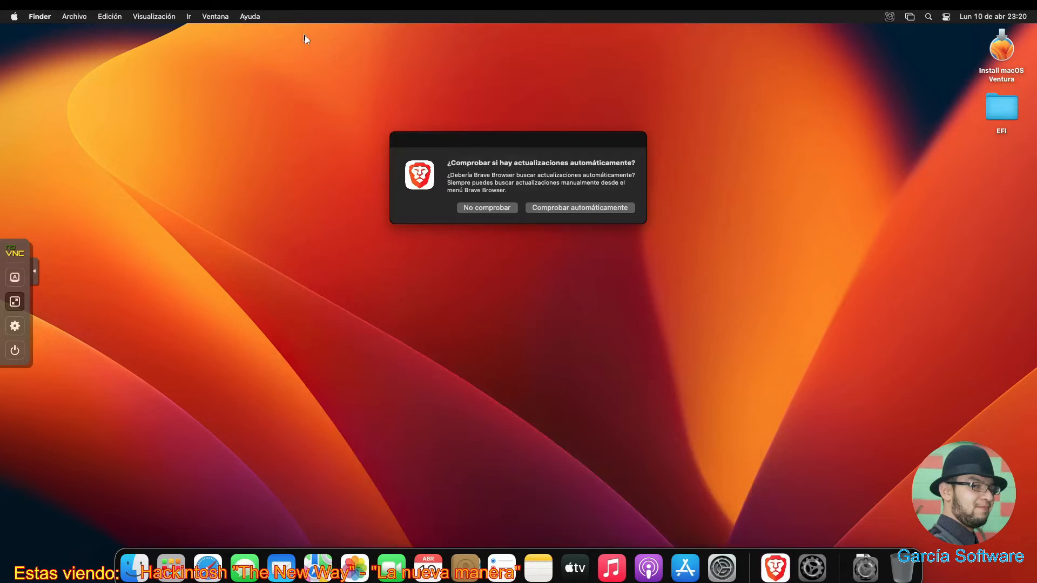
{"action": "left_click", "coordinate": [500, 207]}
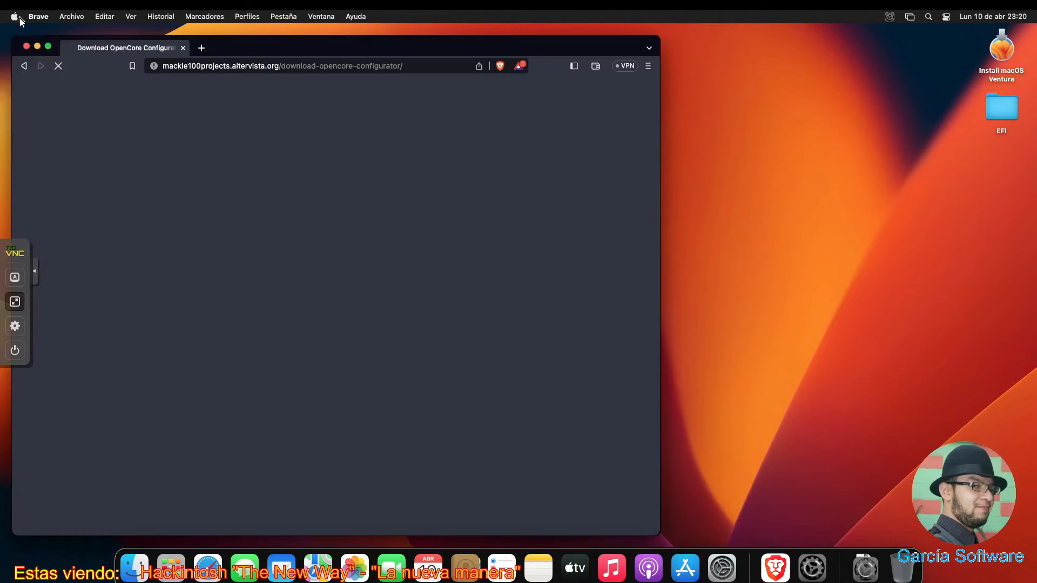
{"action": "left_click", "coordinate": [20, 18]}
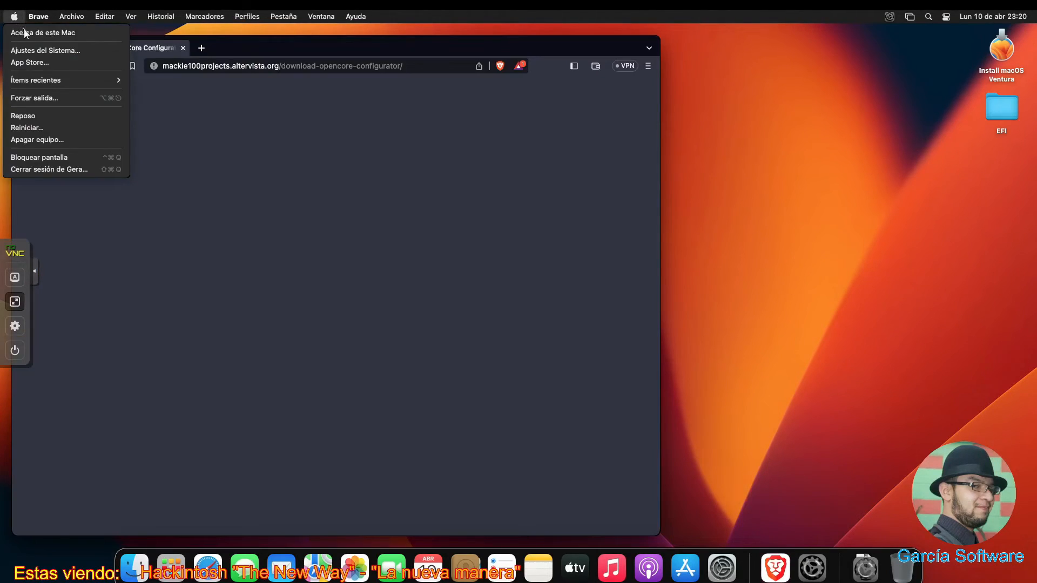
{"action": "key", "text": "Escape"}
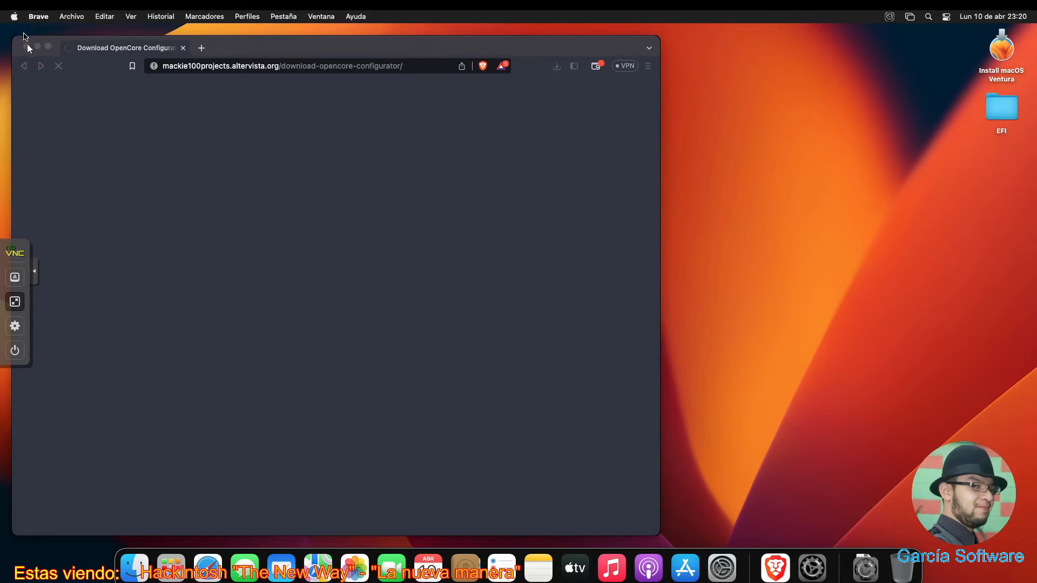
{"action": "left_click", "coordinate": [27, 46]}
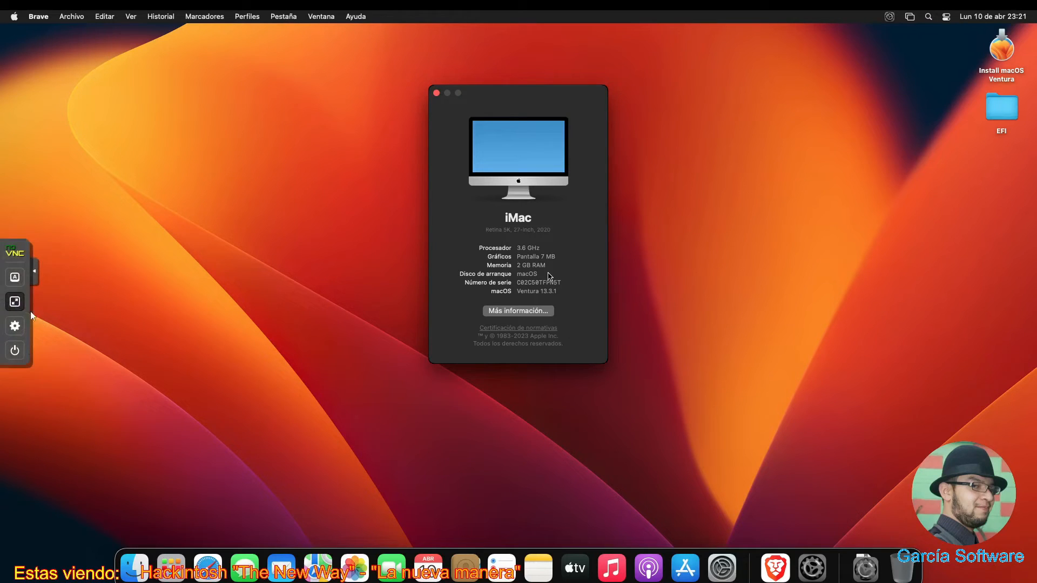
- Hard Stop VM 100 from the noVNC power menu and confirm with Aceptar
{"action": "left_click", "coordinate": [17, 305]}
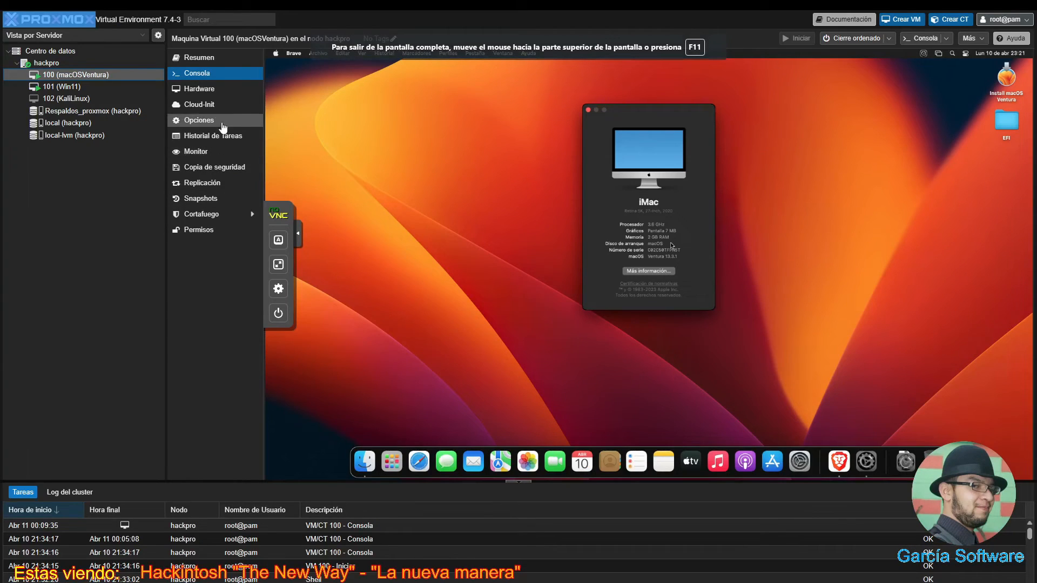
{"action": "left_click", "coordinate": [278, 313]}
{"action": "left_click", "coordinate": [354, 257]}
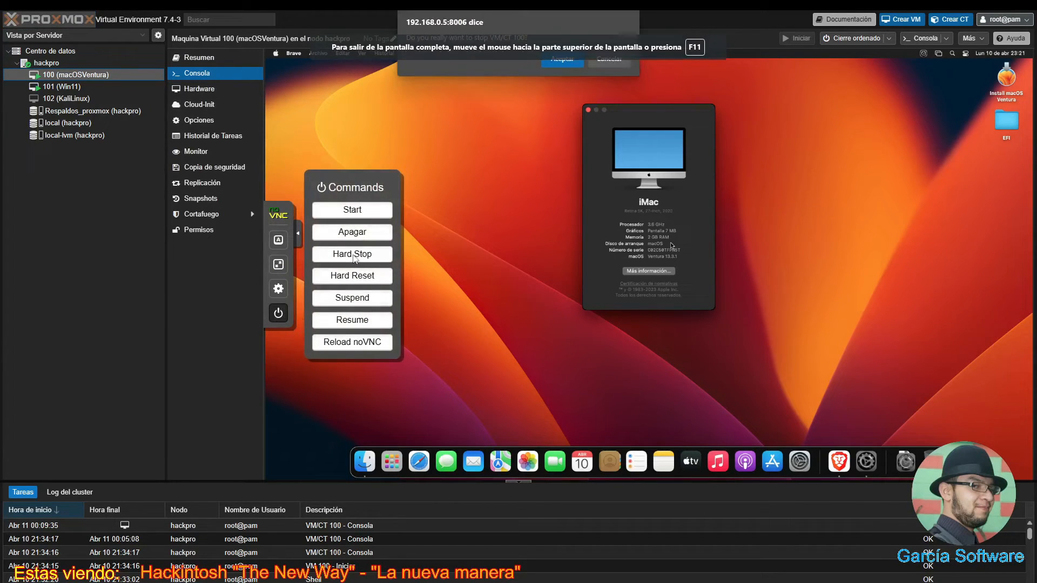
{"action": "left_click", "coordinate": [553, 64]}
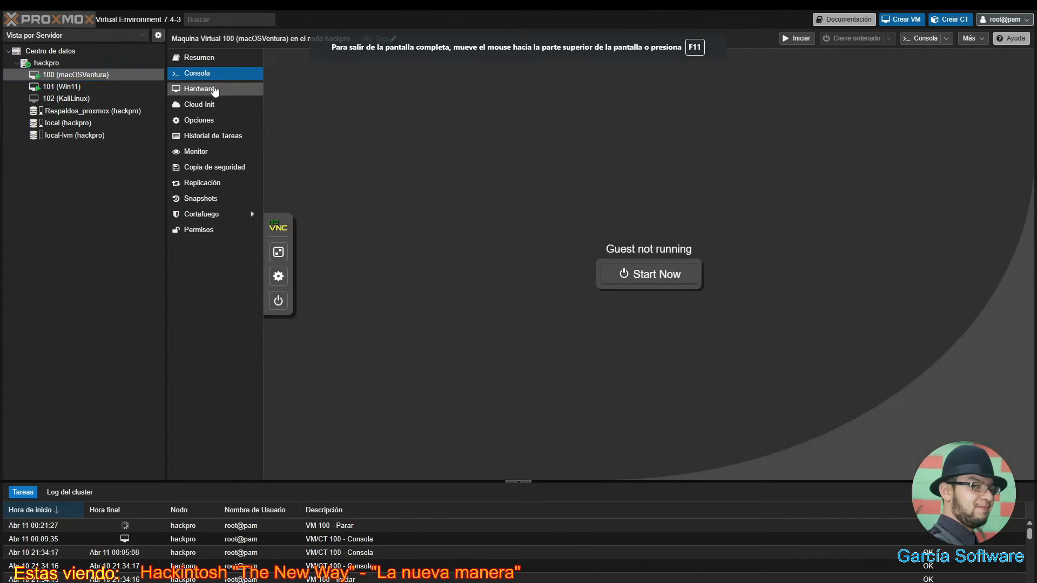
- Open the Editar: Memoria dialog for VM 100's Memoria row, currently 2048 MiB
{"action": "left_click", "coordinate": [211, 95]}
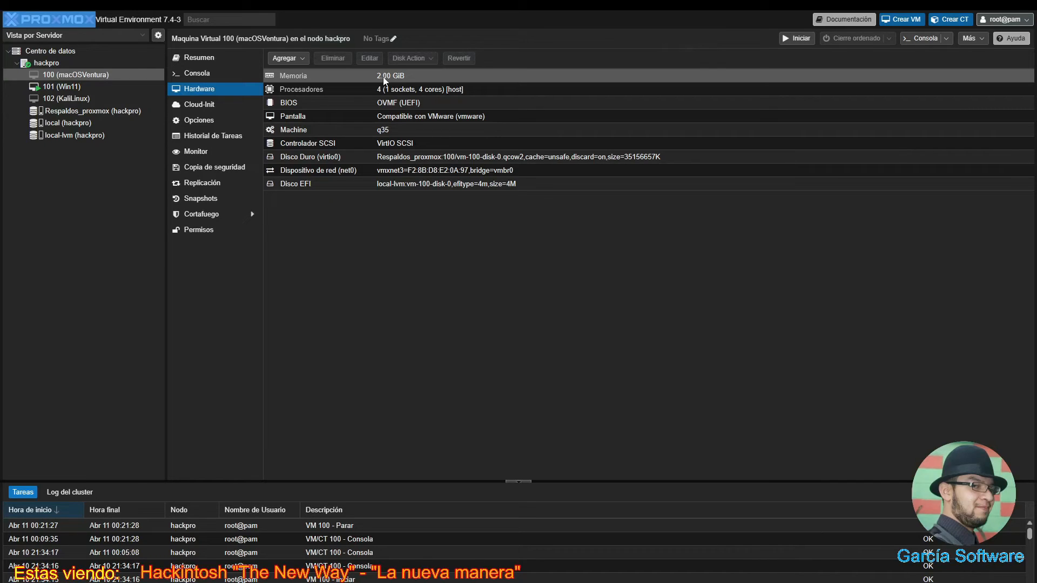
{"action": "left_click", "coordinate": [385, 80]}
{"action": "left_click", "coordinate": [373, 58]}
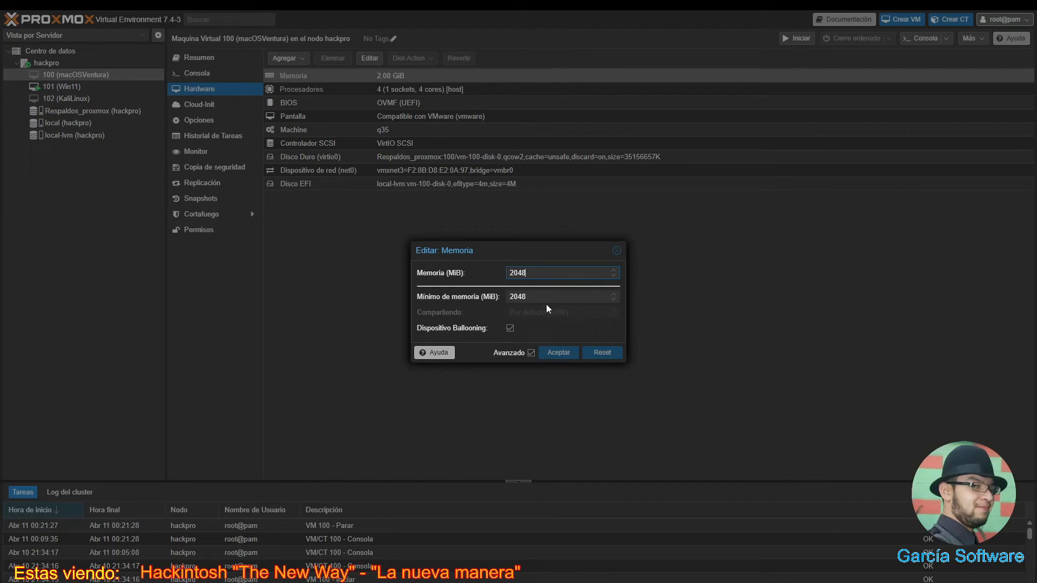
- Launch Calculator with 'calc' from the Run prompt and enter 8
{"action": "key", "text": "super+r"}
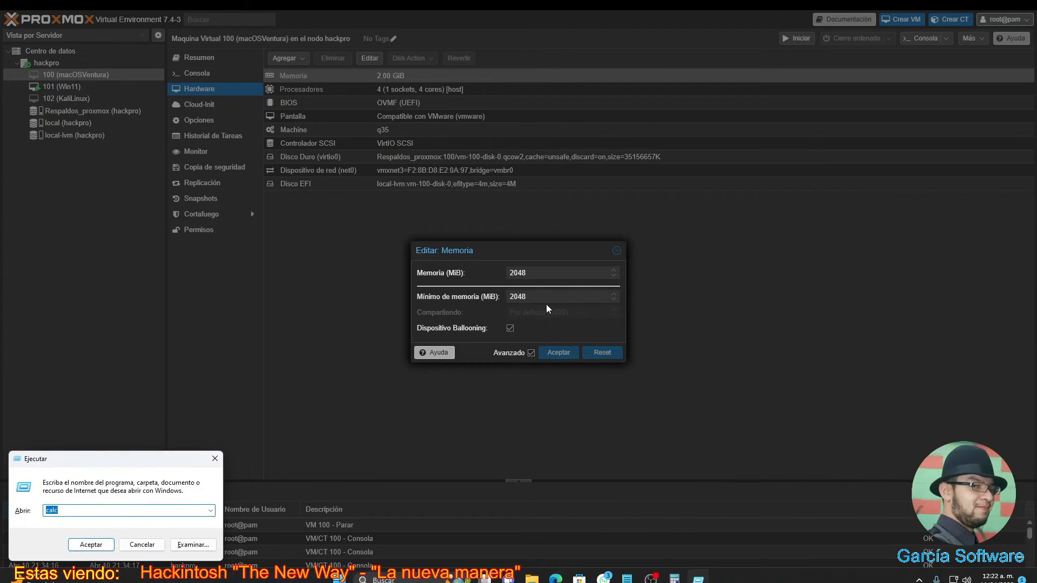
{"action": "type", "text": "102"}
{"action": "key", "text": "BackSpace"}
{"action": "key", "text": "BackSpace"}
{"action": "key", "text": "BackSpace"}
{"action": "key", "text": "BackSpace"}
{"action": "type", "text": "ca"}
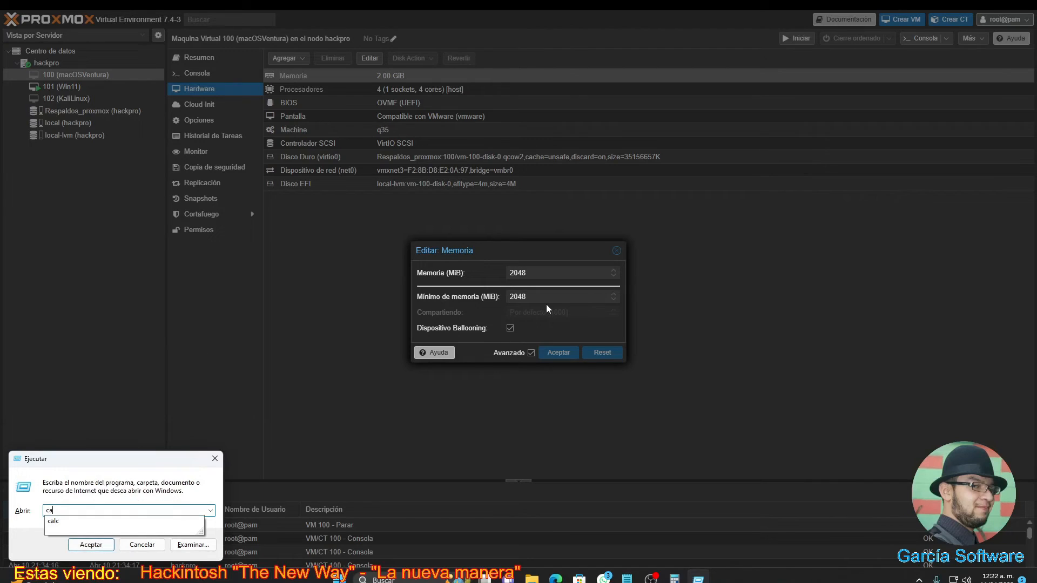
{"action": "type", "text": "lc"}
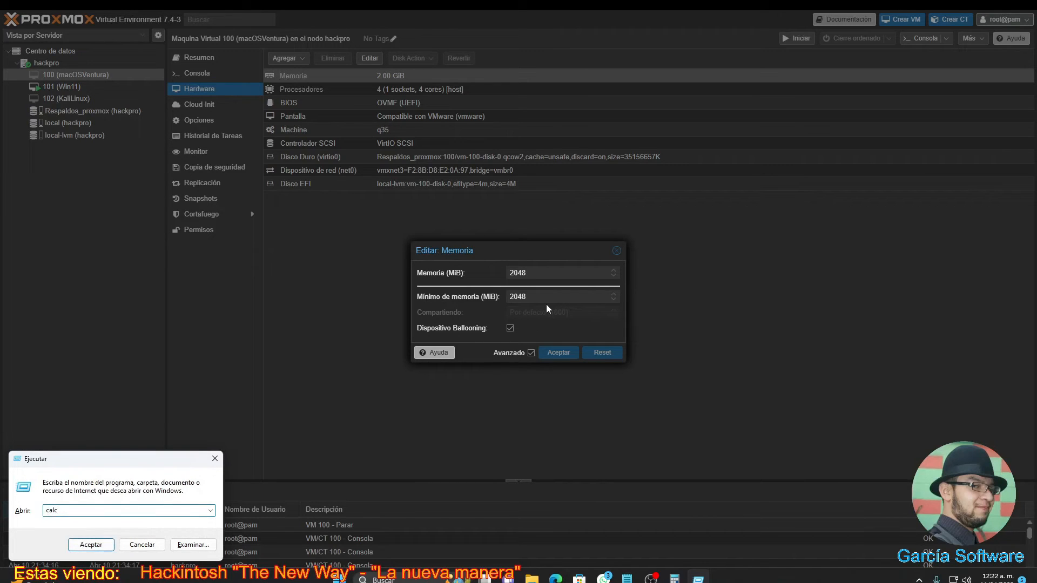
{"action": "key", "text": "Return"}
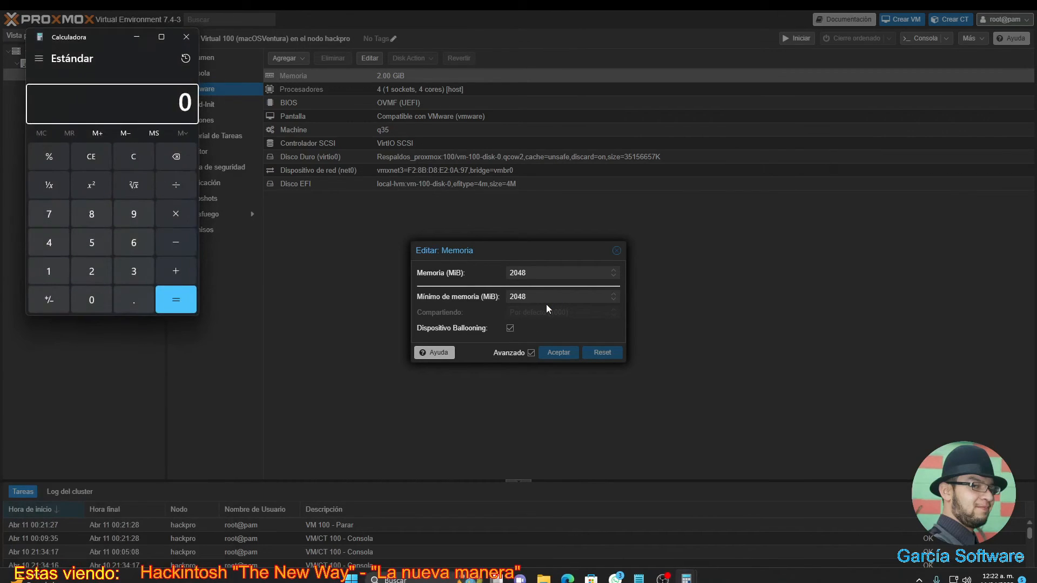
{"action": "key", "text": "8"}
- Compute 8 × 1024 = 8192 in Calculator
{"action": "left_click", "coordinate": [186, 211]}
{"action": "left_click", "coordinate": [49, 262]}
{"action": "left_click", "coordinate": [92, 303]}
{"action": "left_click", "coordinate": [91, 269]}
{"action": "left_click", "coordinate": [60, 243]}
{"action": "left_click", "coordinate": [170, 303]}
- Replace the VM's 2048 MiB memory value with 8192 MiB and save it
{"action": "left_click", "coordinate": [422, 256]}
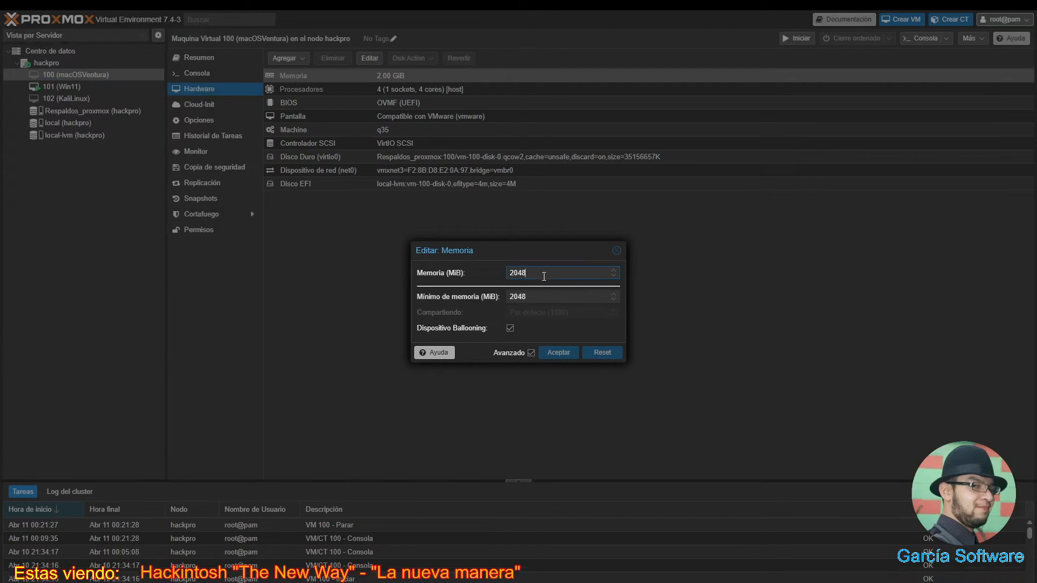
{"action": "type", "text": "8192"}
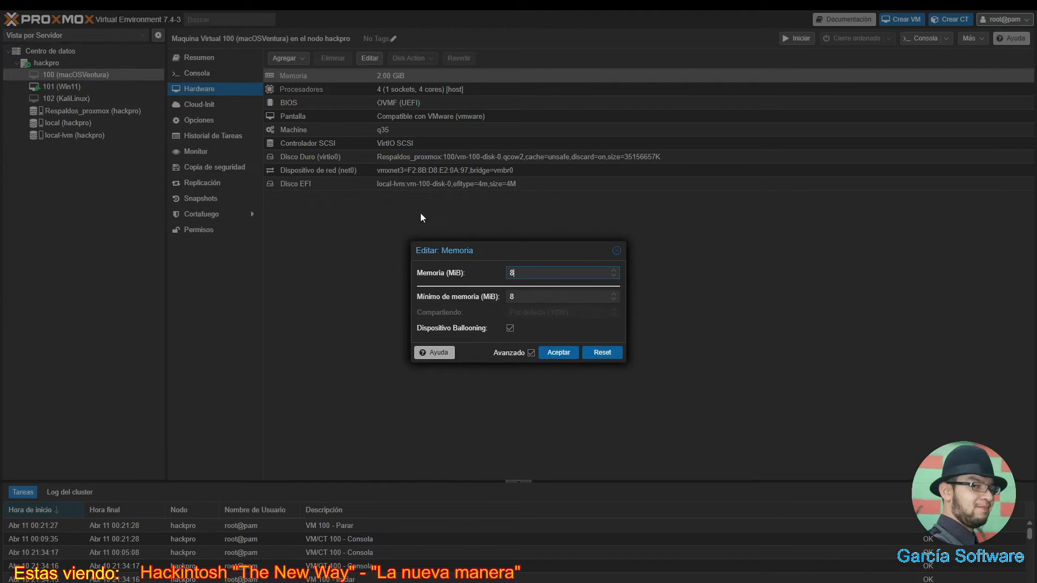
{"action": "mouse_move", "coordinate": [444, 15]}
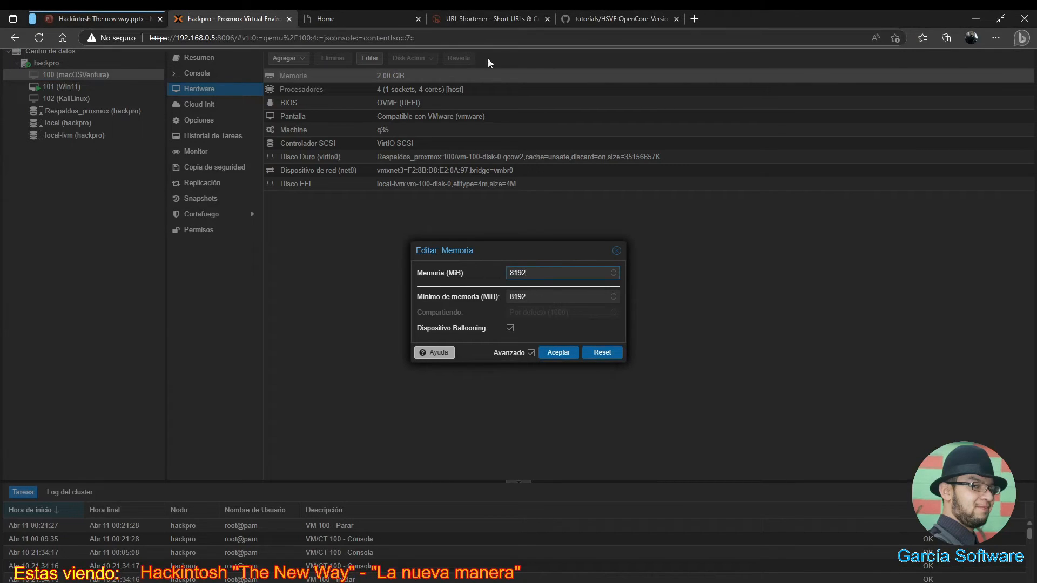
{"action": "left_click", "coordinate": [557, 354]}
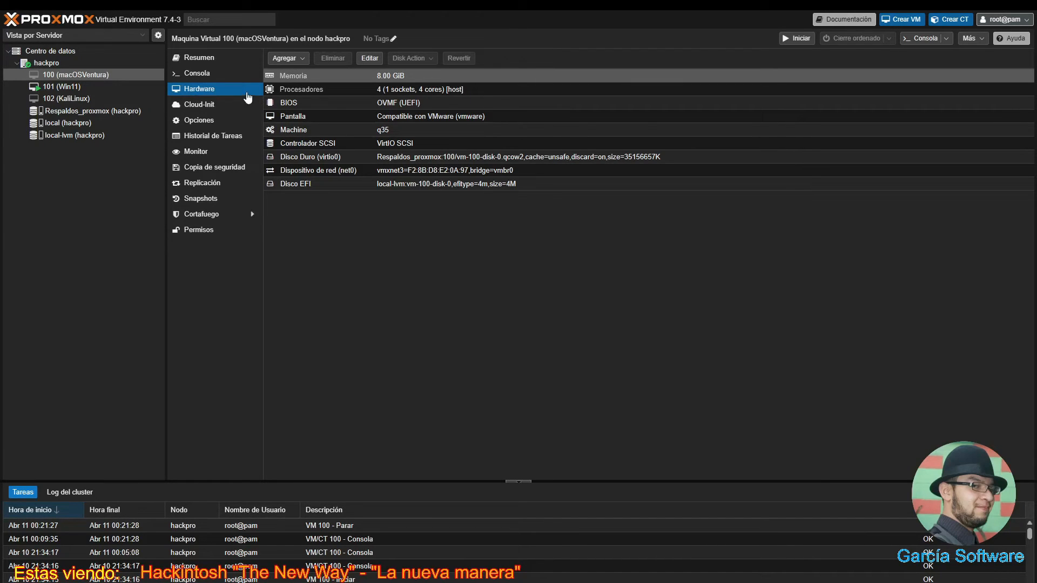
- Start VM 100 and show its console full screen
{"action": "left_click", "coordinate": [788, 39]}
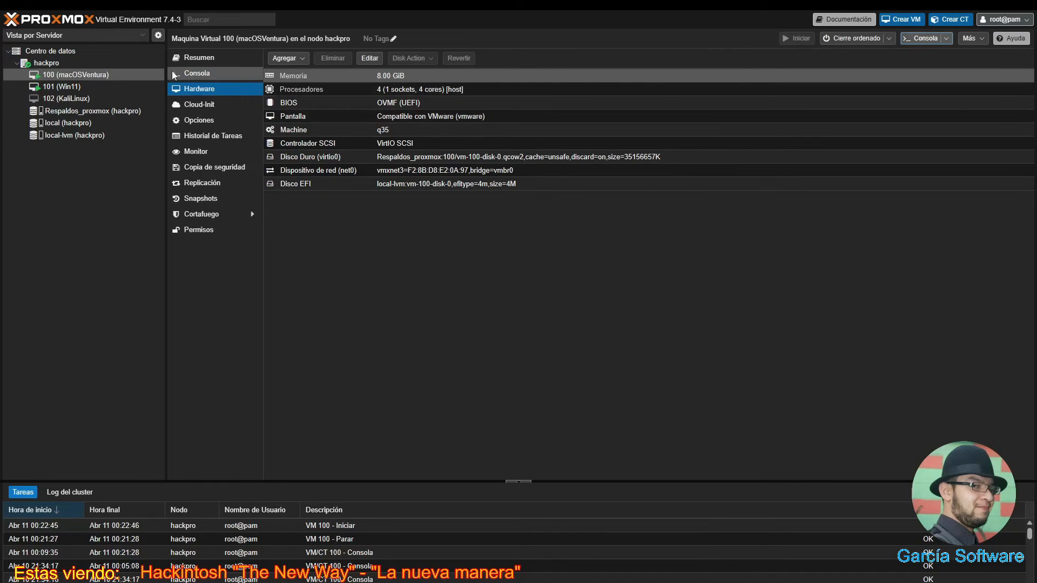
{"action": "left_click", "coordinate": [173, 75]}
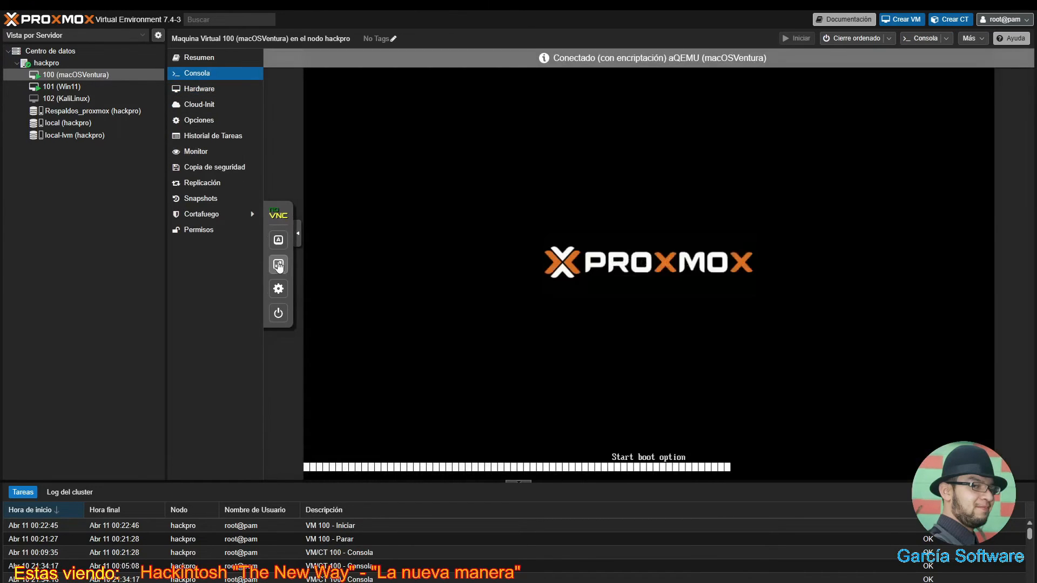
{"action": "left_click", "coordinate": [277, 267]}
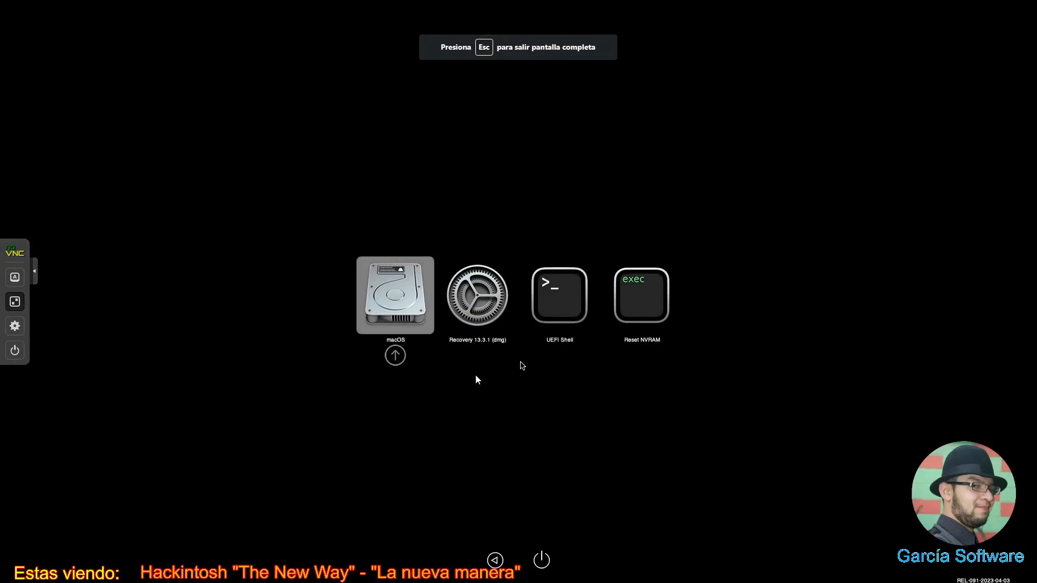
- Boot the macOS entry from OpenCore and log in with the account password
{"action": "key", "text": "Return"}
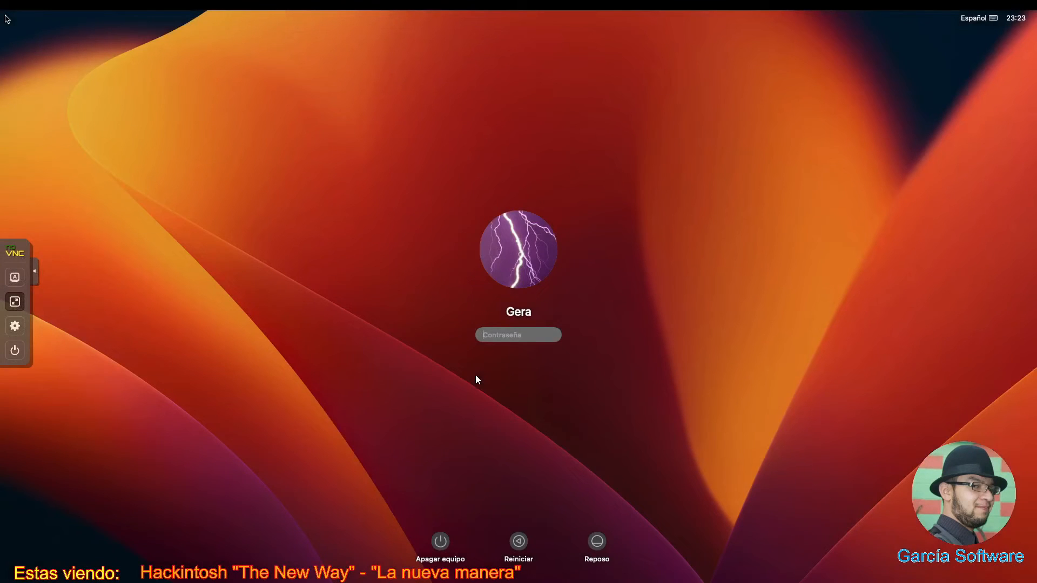
{"action": "type", "text": "••••••••"}
{"action": "key", "text": "Return"}
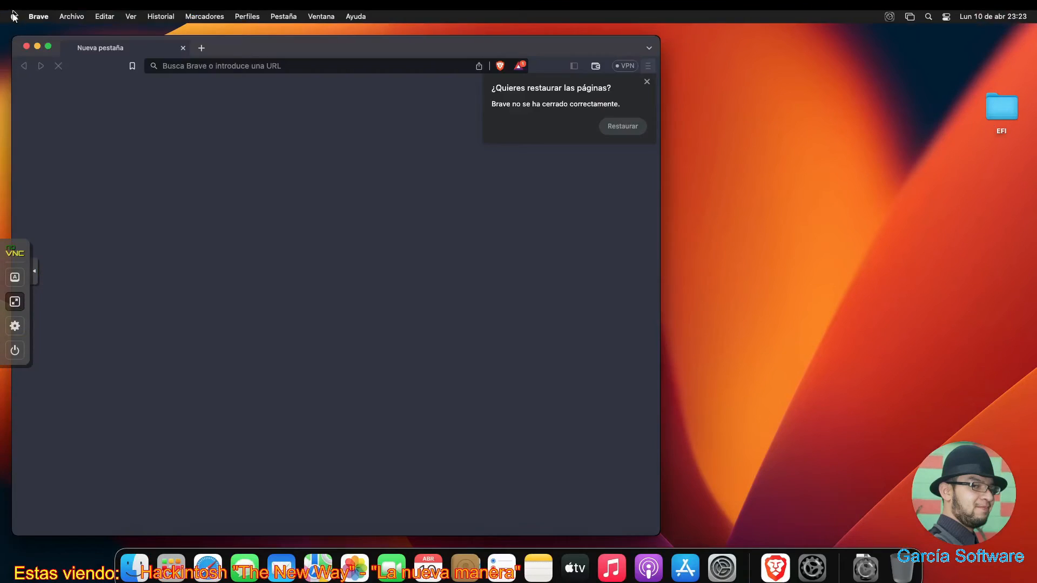
{"action": "left_click", "coordinate": [13, 17]}
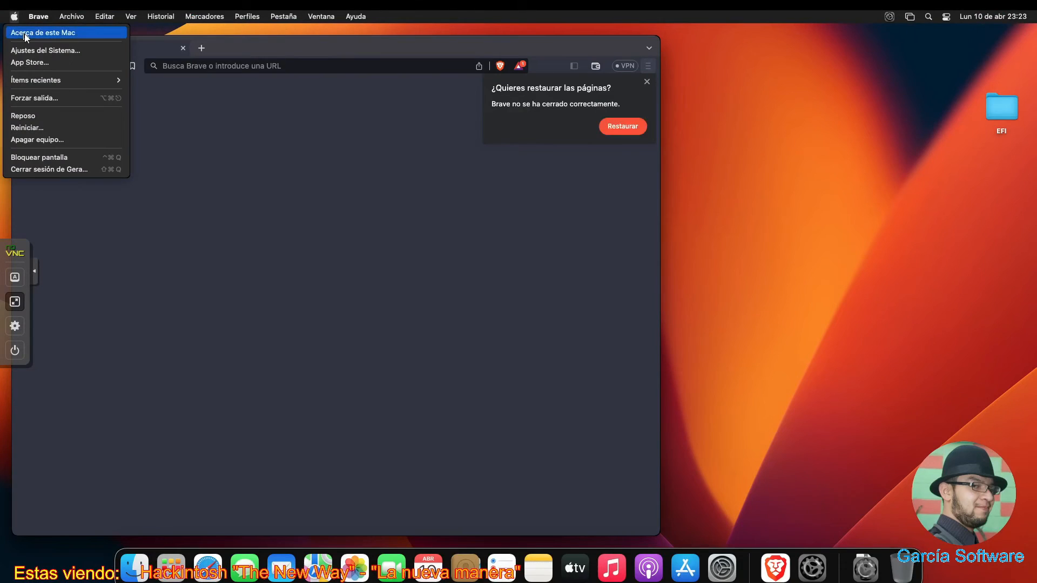
{"action": "left_click", "coordinate": [24, 35]}
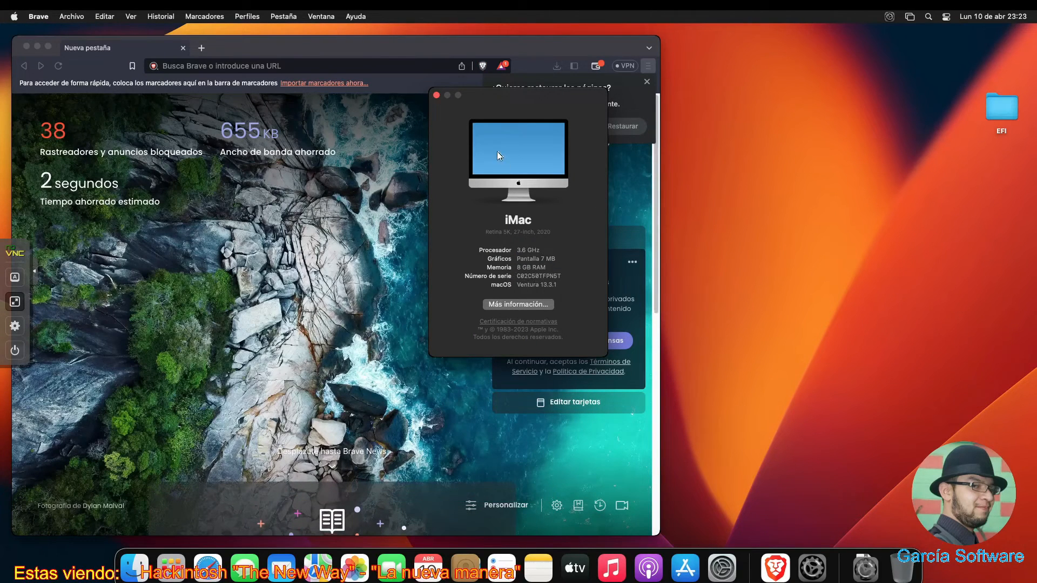
{"action": "left_click", "coordinate": [436, 95]}
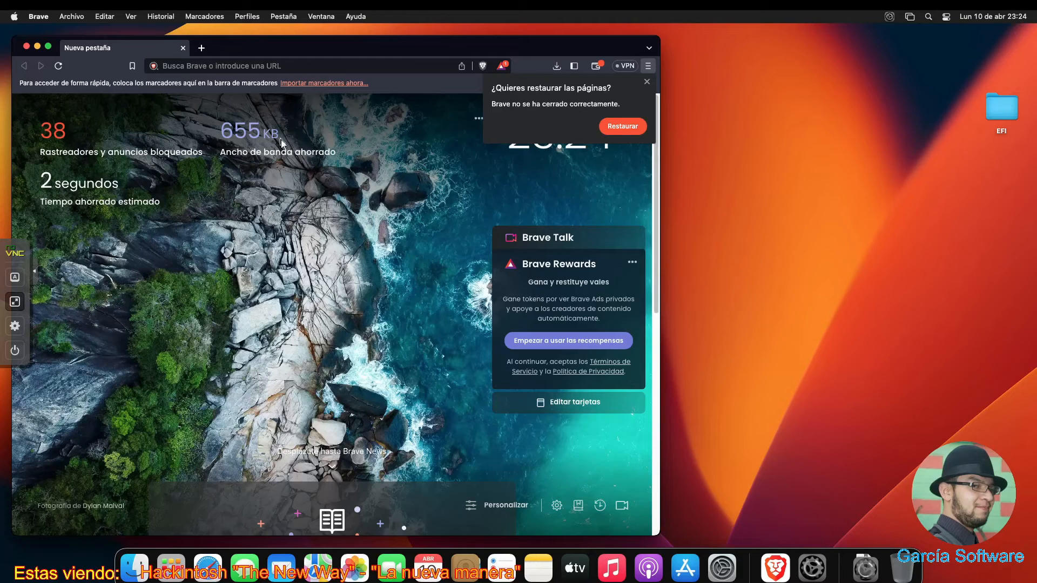
- Search for oclp from the Brave address bar, retrying the search once
{"action": "left_click", "coordinate": [232, 66]}
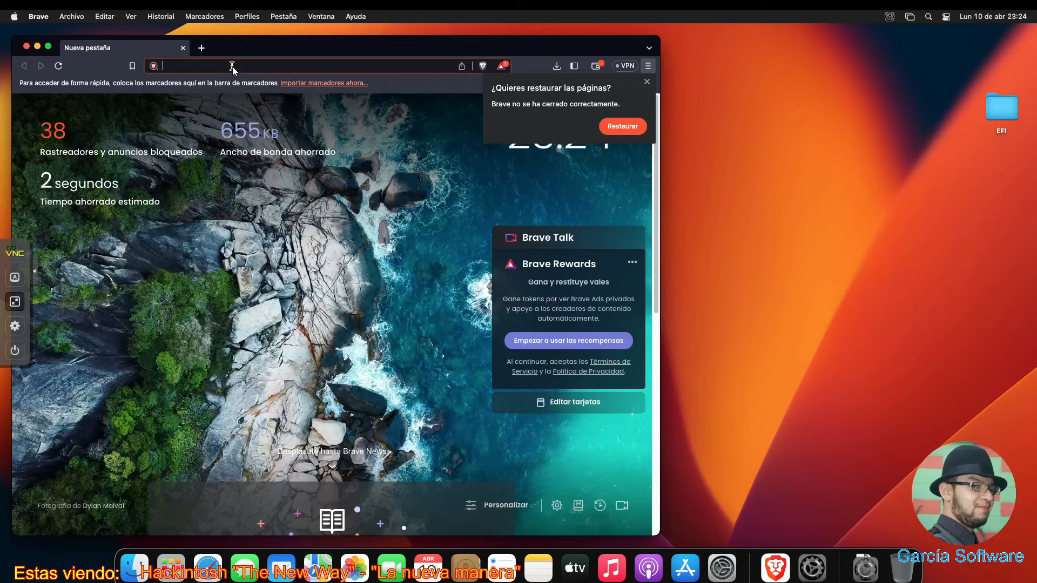
{"action": "type", "text": "oc"}
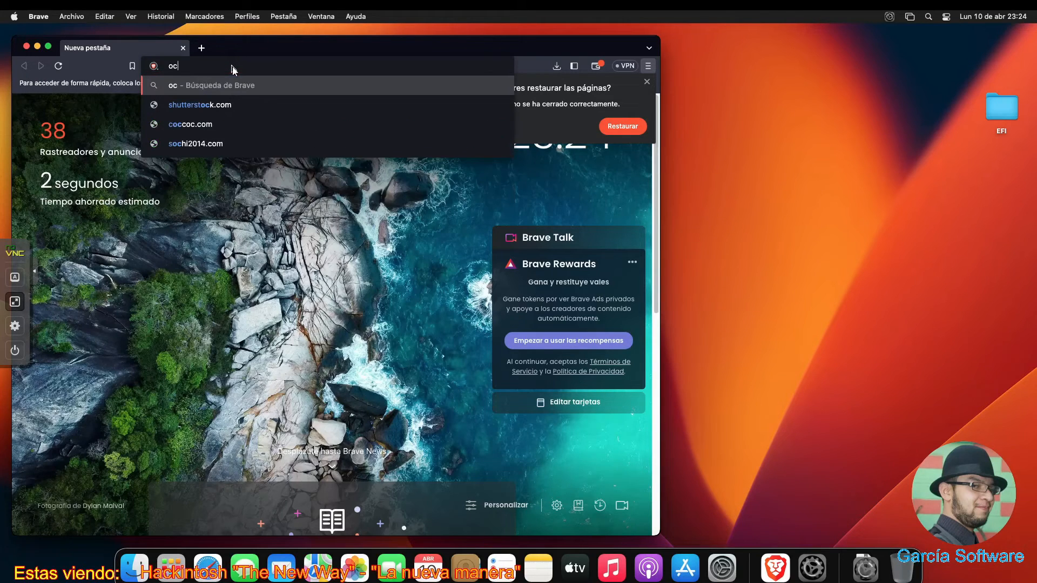
{"action": "type", "text": "lp"}
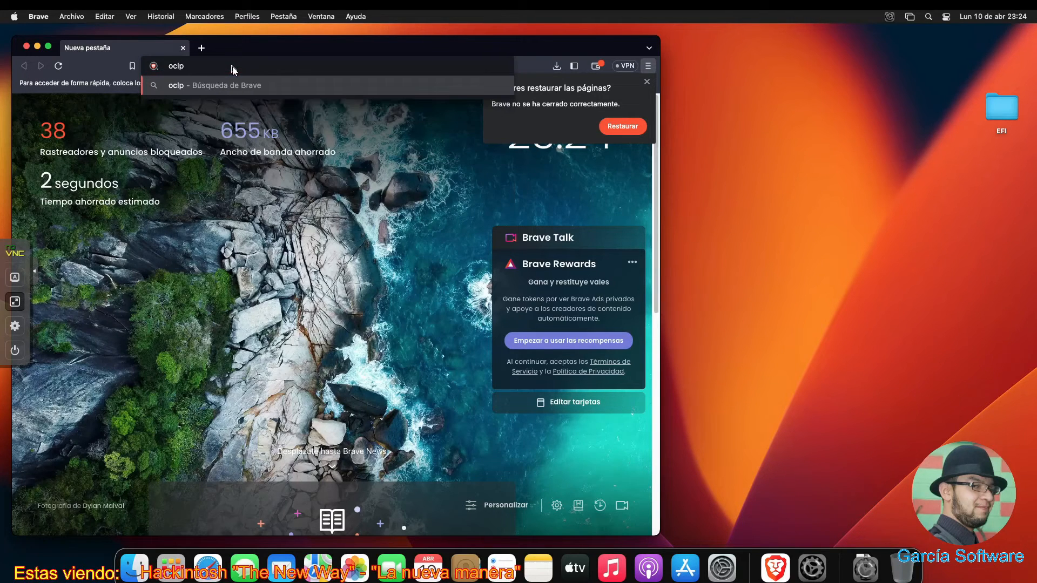
{"action": "key", "text": "Return"}
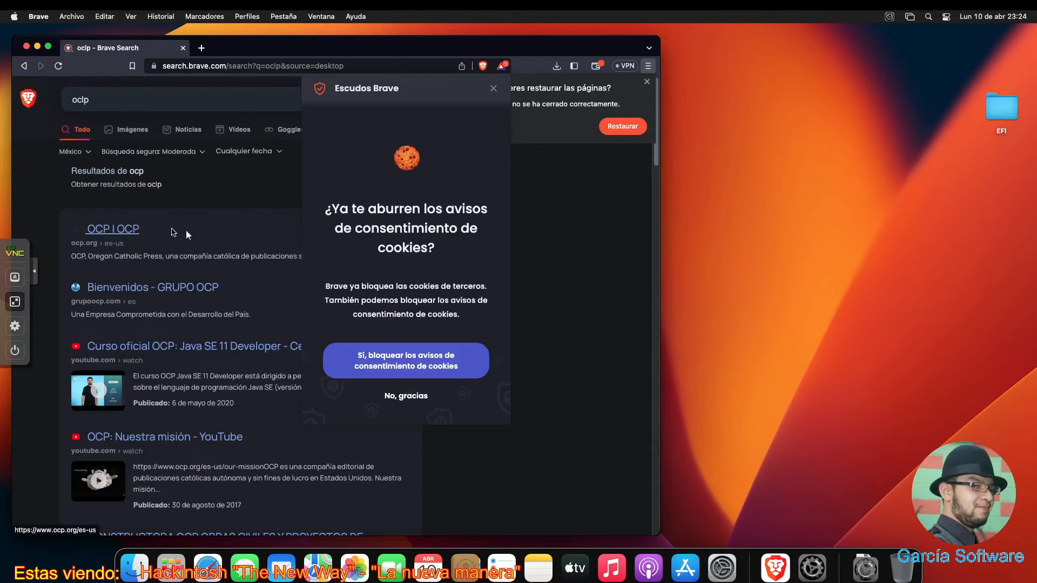
{"action": "left_click", "coordinate": [203, 66]}
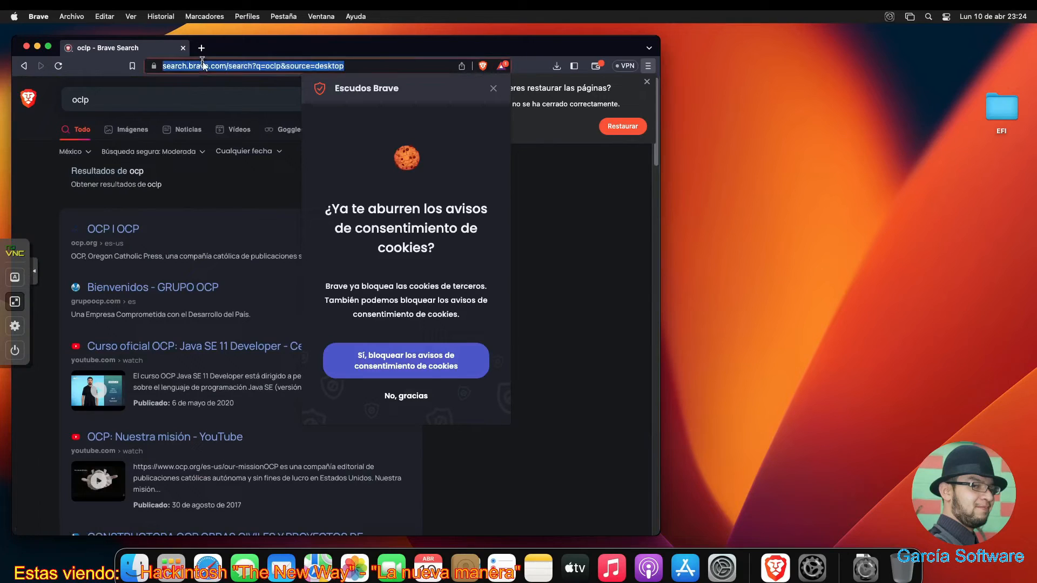
{"action": "type", "text": "oclp"}
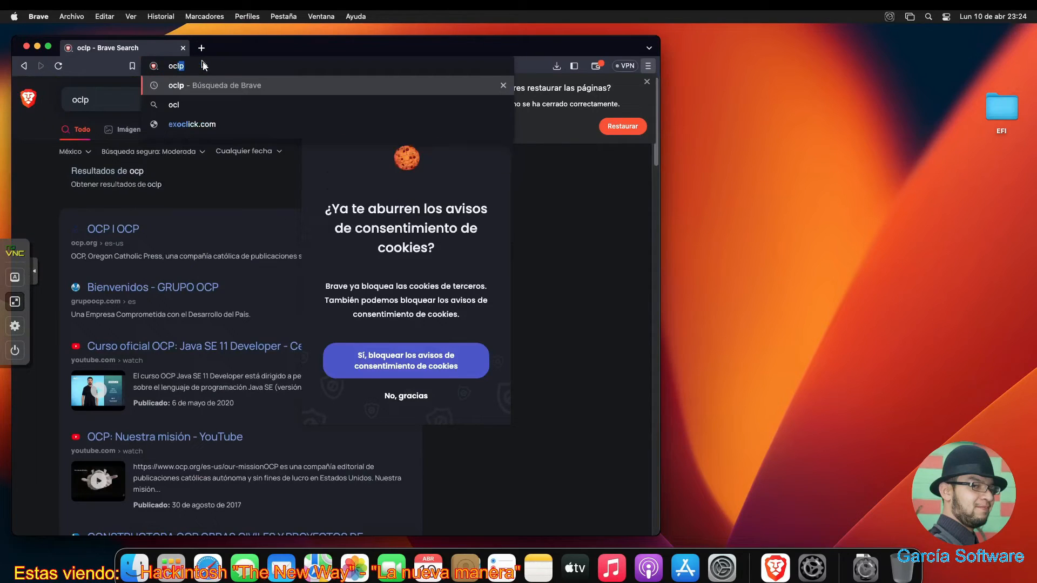
{"action": "key", "text": "Return"}
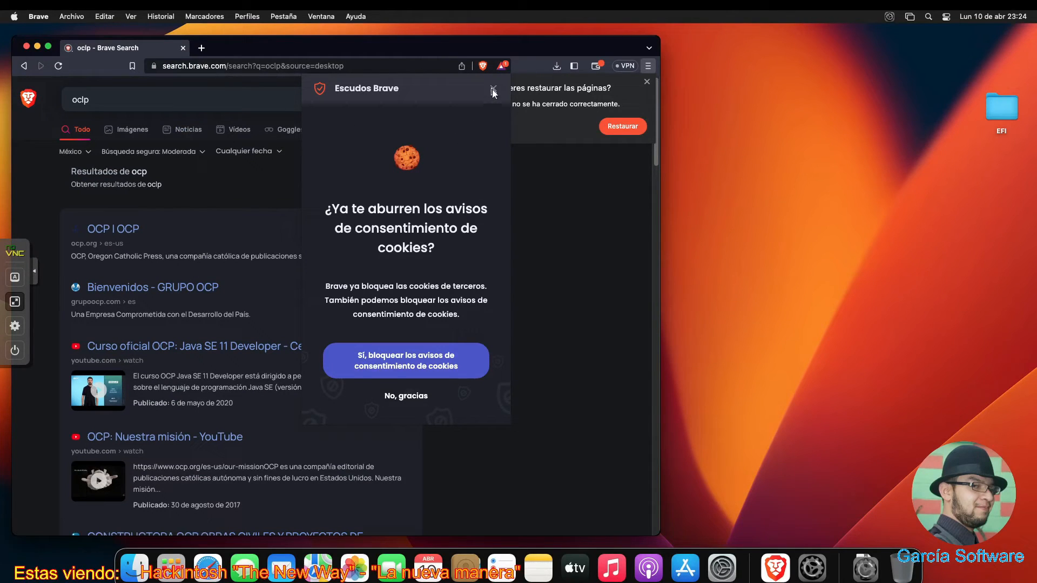
- Decline the Brave Shields cookie-notice offer, load google.com and search it for oclp
{"action": "left_click", "coordinate": [404, 397]}
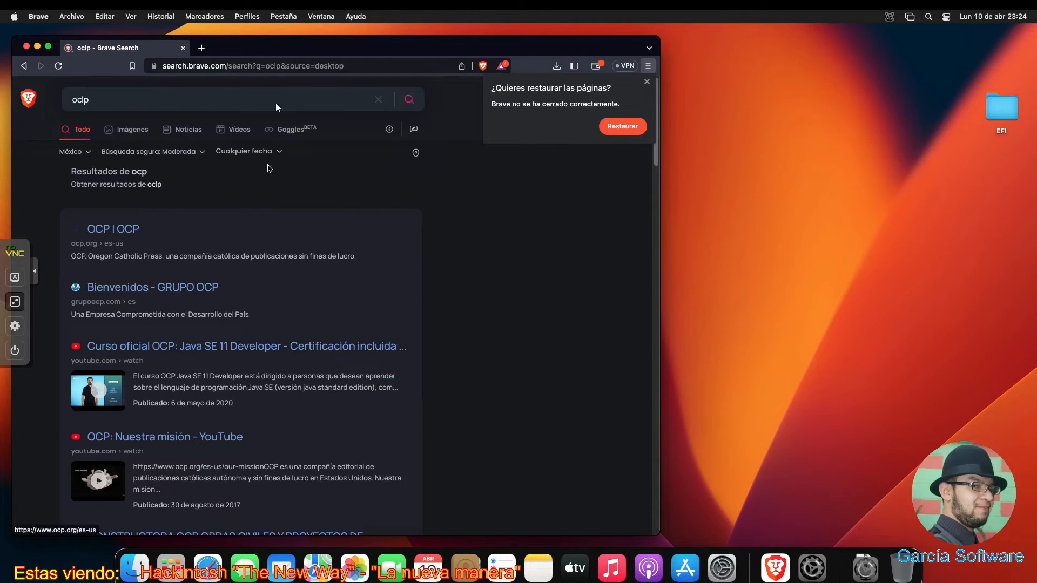
{"action": "left_click", "coordinate": [355, 65]}
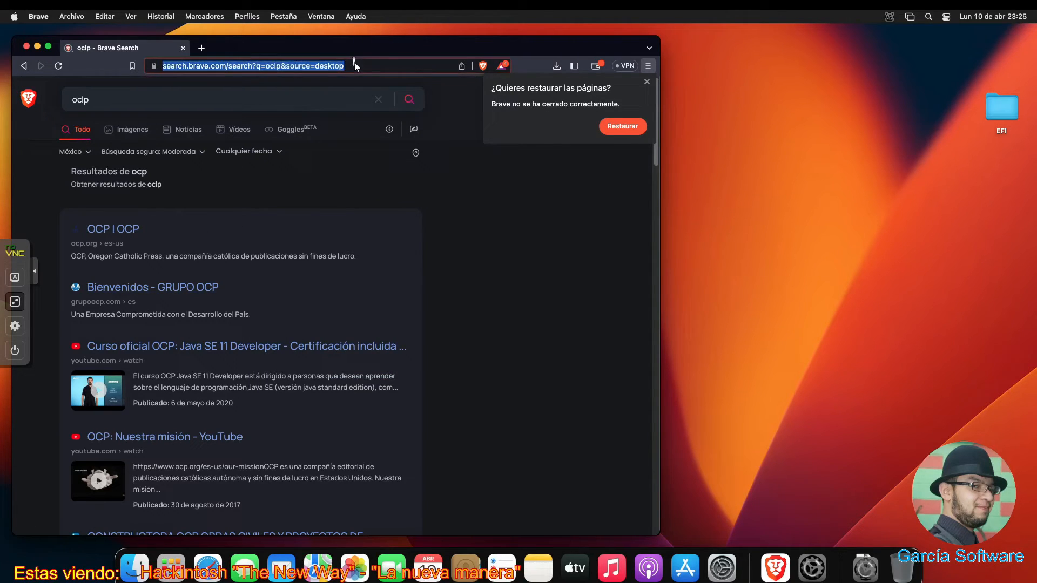
{"action": "type", "text": "goo"}
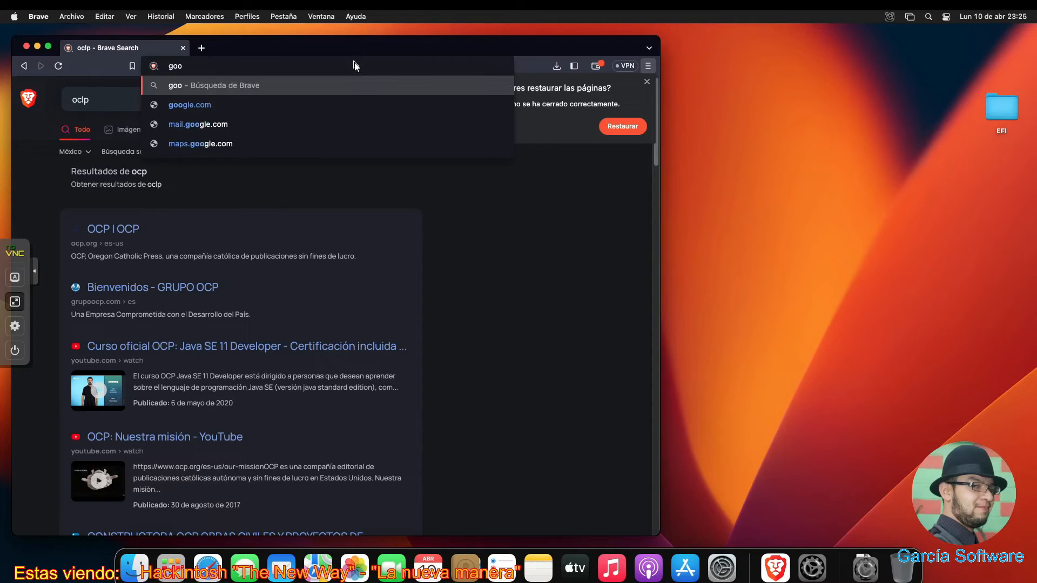
{"action": "key", "text": "Down"}
{"action": "key", "text": "Return"}
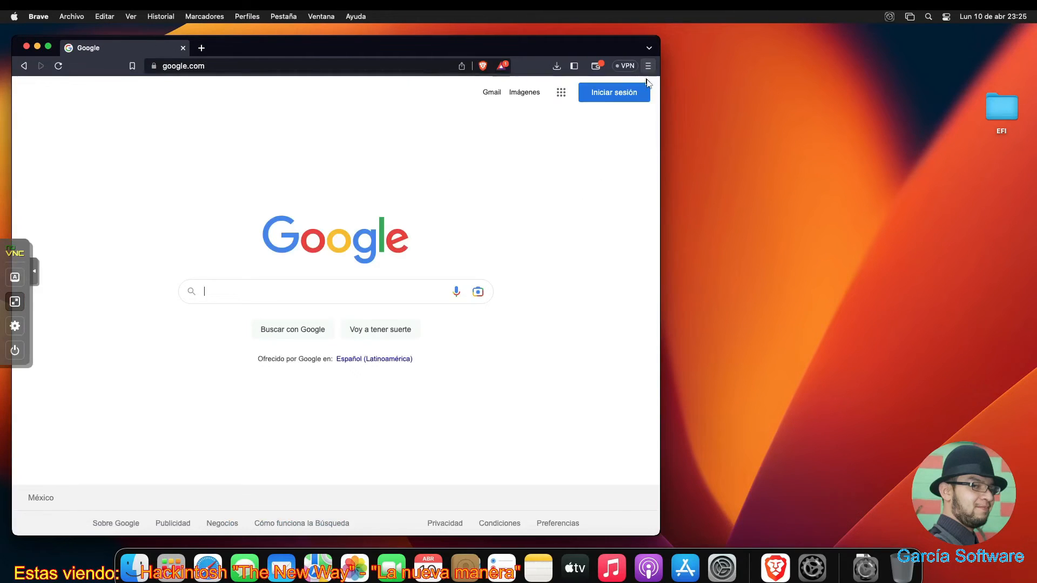
{"action": "left_click", "coordinate": [289, 291]}
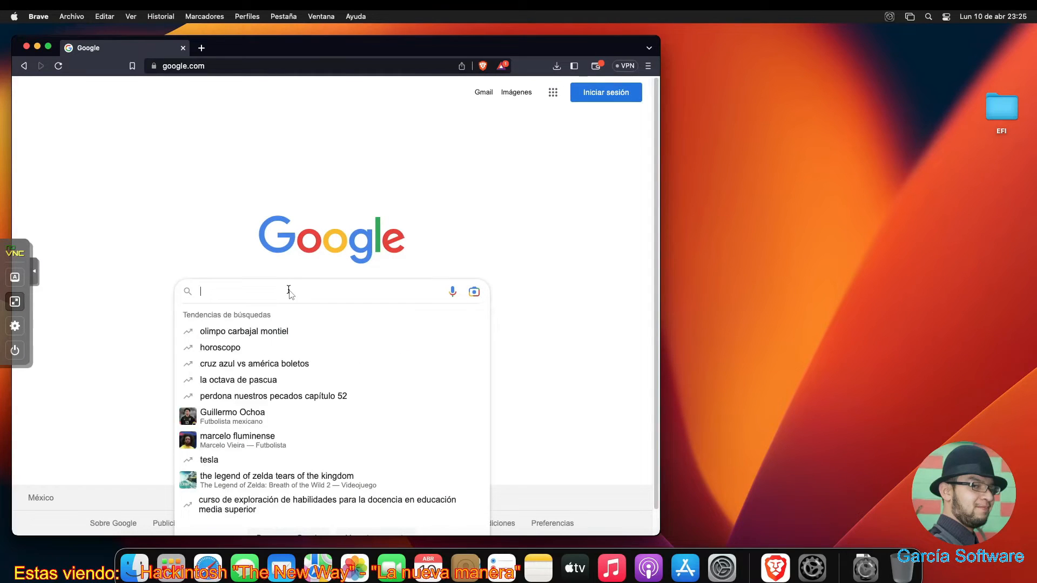
{"action": "type", "text": "oclp"}
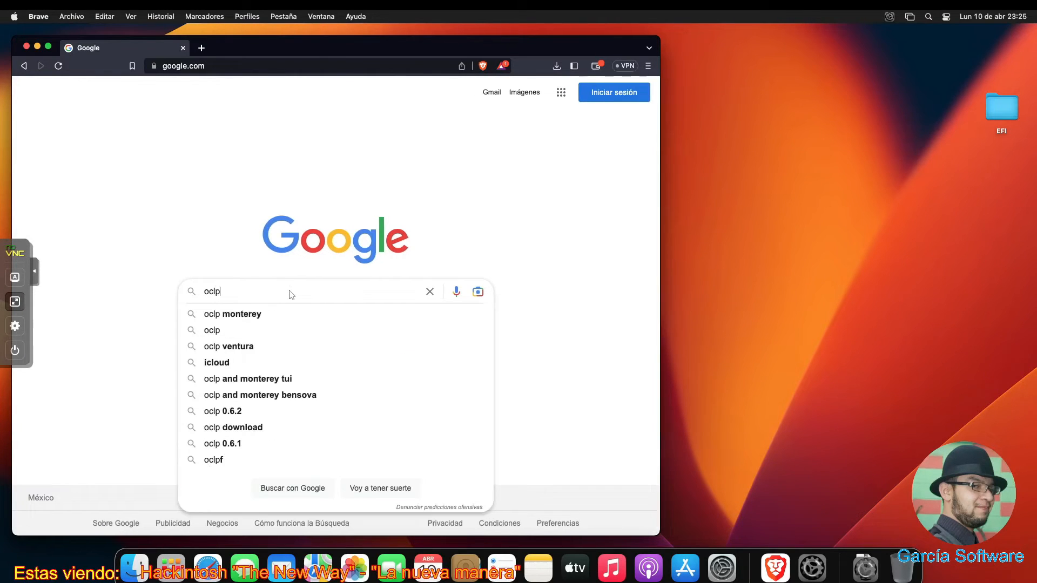
{"action": "key", "text": "Return"}
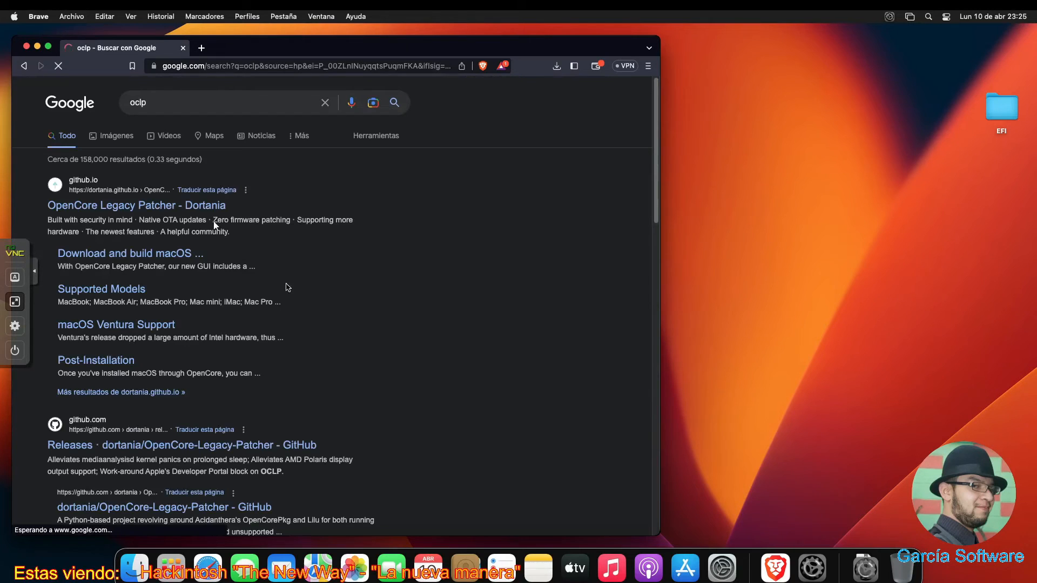
- Follow the Dortania guide to the 0.6.2 release and save OpenCore-Patcher-GUI.app.zip to Descargas
{"action": "left_click", "coordinate": [145, 257]}
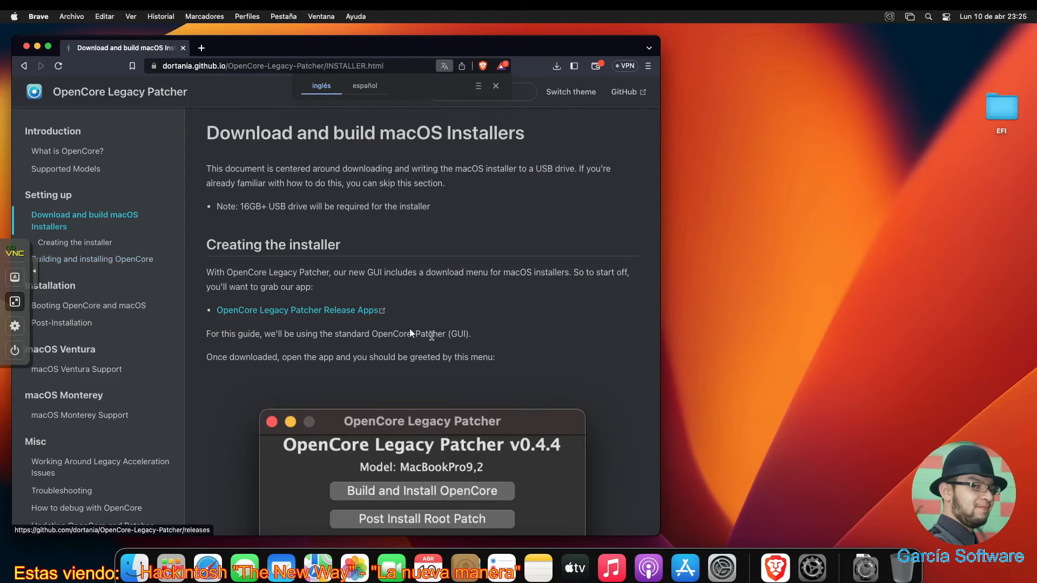
{"action": "left_click", "coordinate": [358, 311]}
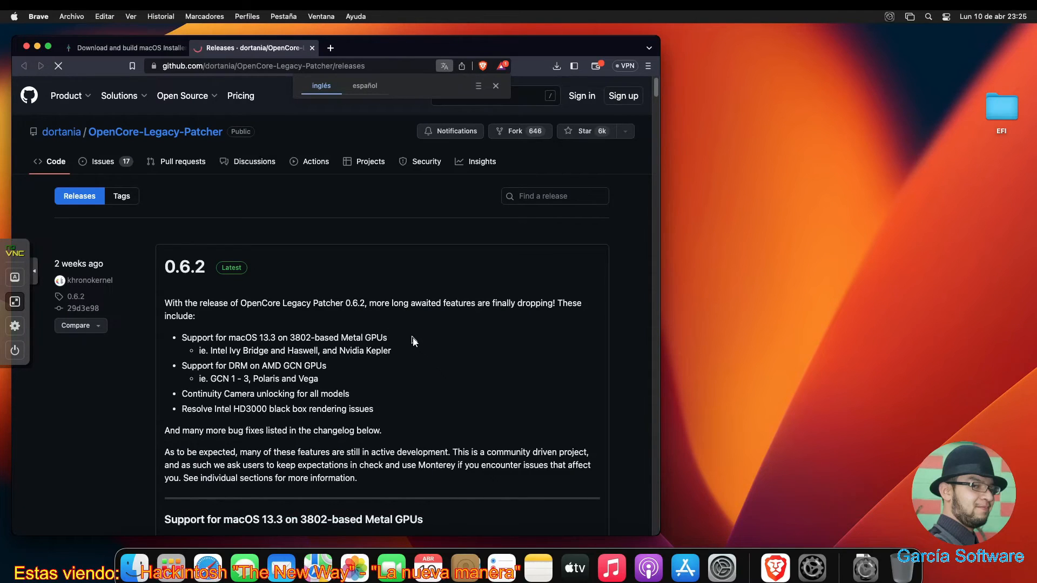
{"action": "scroll", "coordinate": [413, 340], "scroll_direction": "down", "scroll_amount": 10}
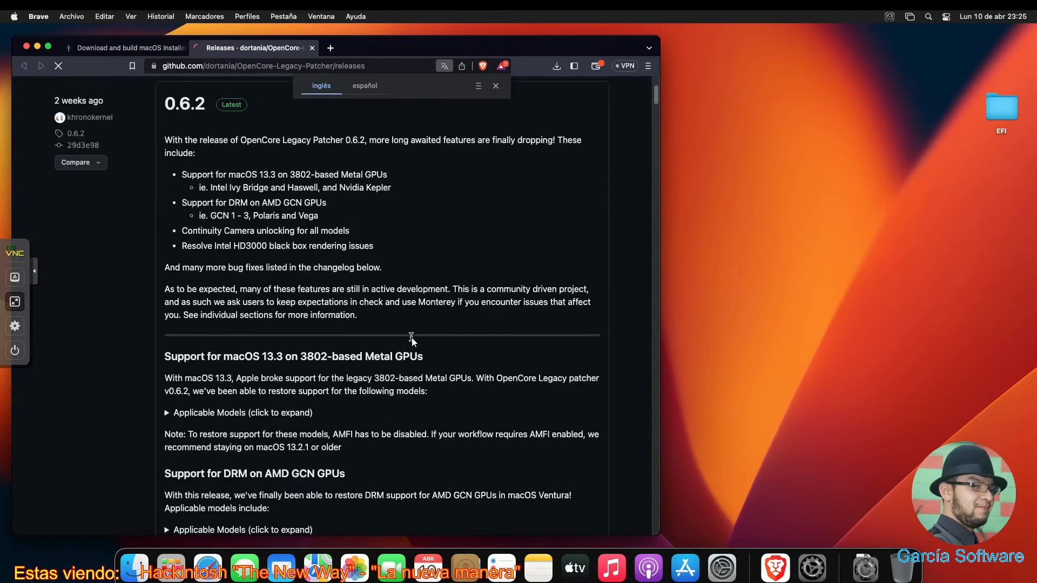
{"action": "scroll", "coordinate": [413, 340], "scroll_direction": "down", "scroll_amount": 3}
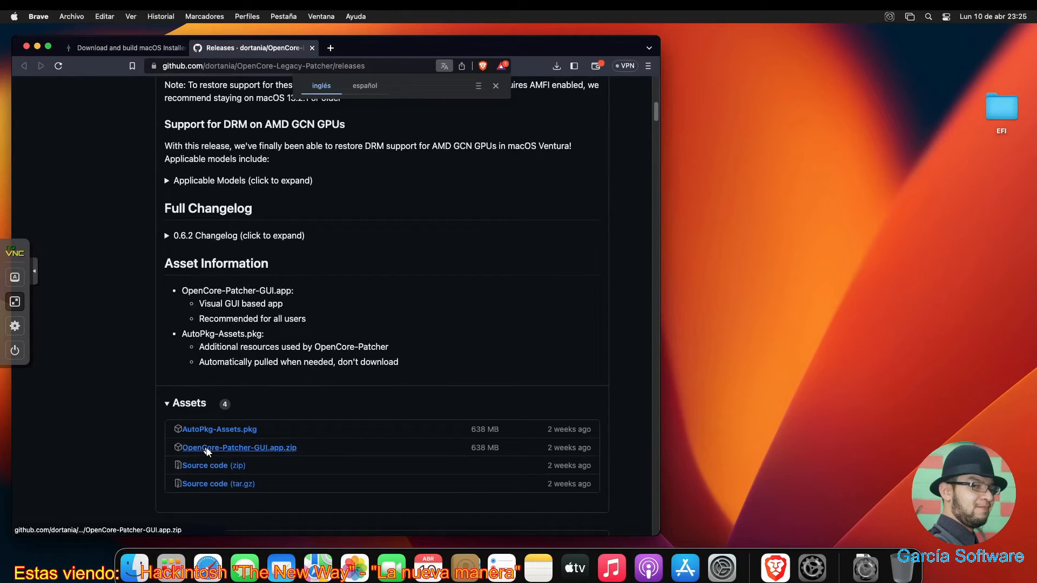
{"action": "left_click", "coordinate": [208, 448]}
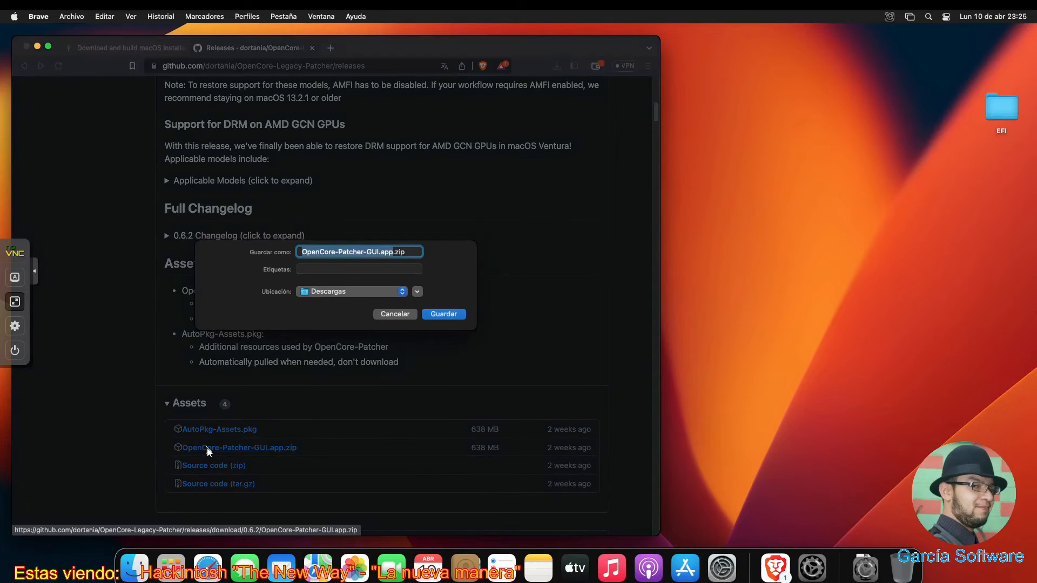
{"action": "left_click", "coordinate": [434, 313]}
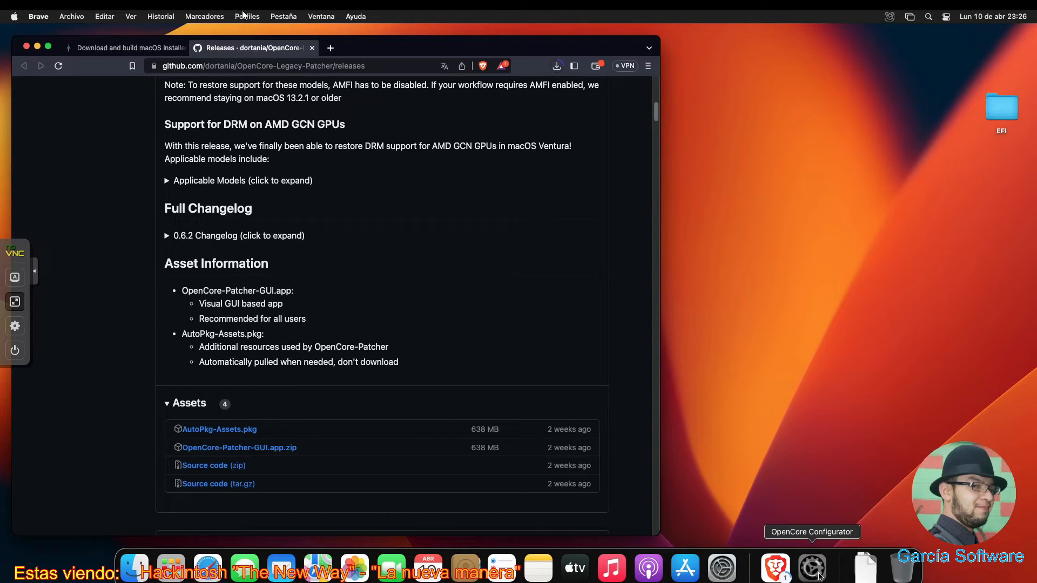
- Leave the full-screen console and open VM 100's Add: PCI Device dialog with All Functions enabled
{"action": "left_click", "coordinate": [13, 302]}
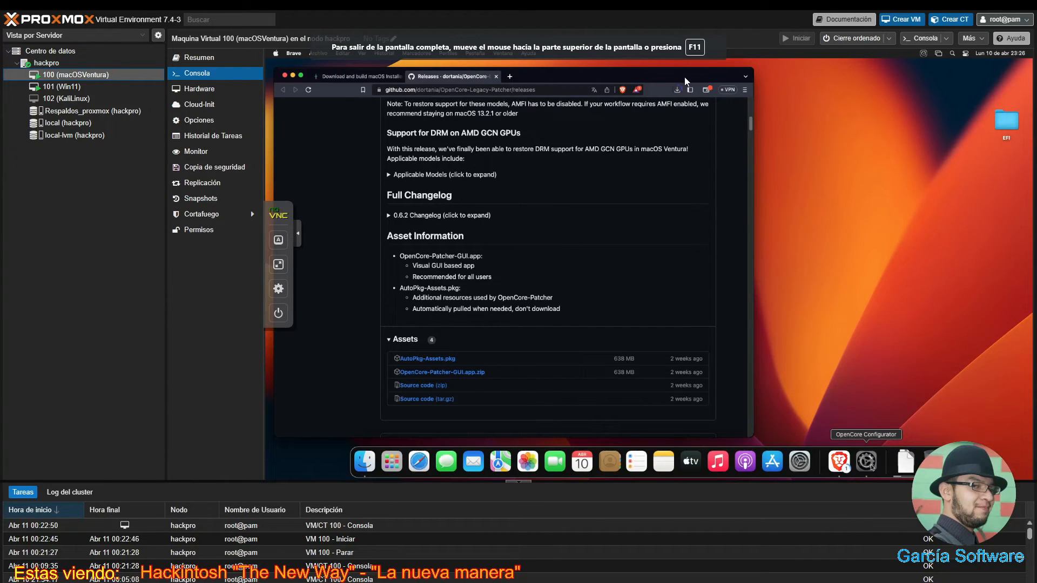
{"action": "left_click", "coordinate": [235, 97]}
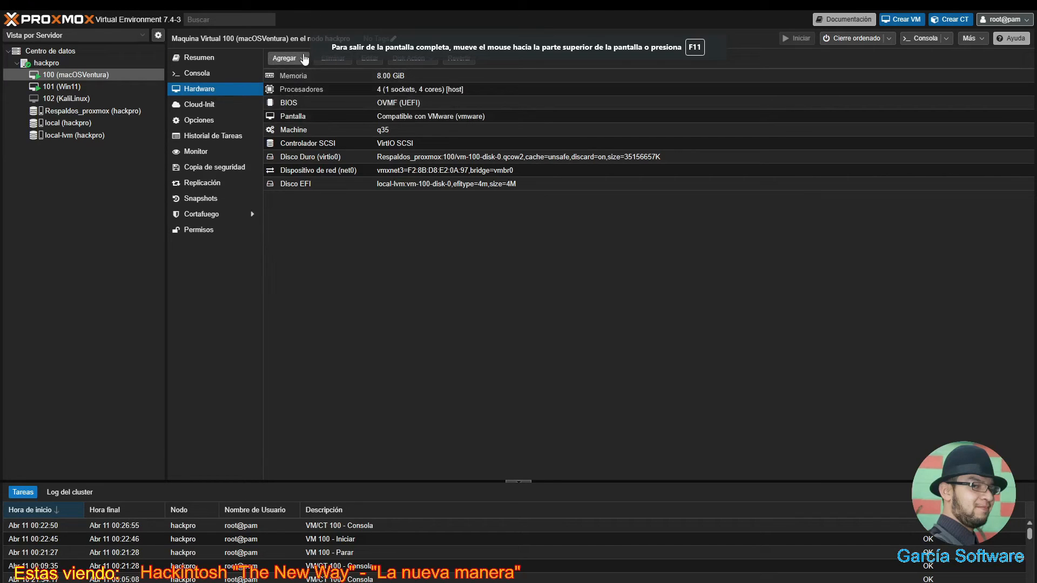
{"action": "left_click", "coordinate": [304, 60]}
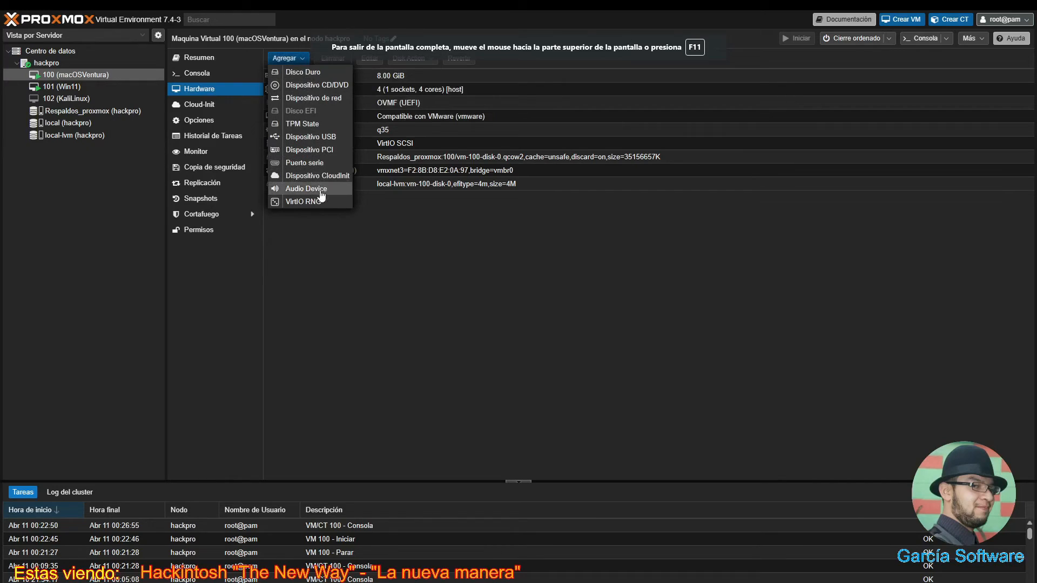
{"action": "left_click", "coordinate": [310, 151]}
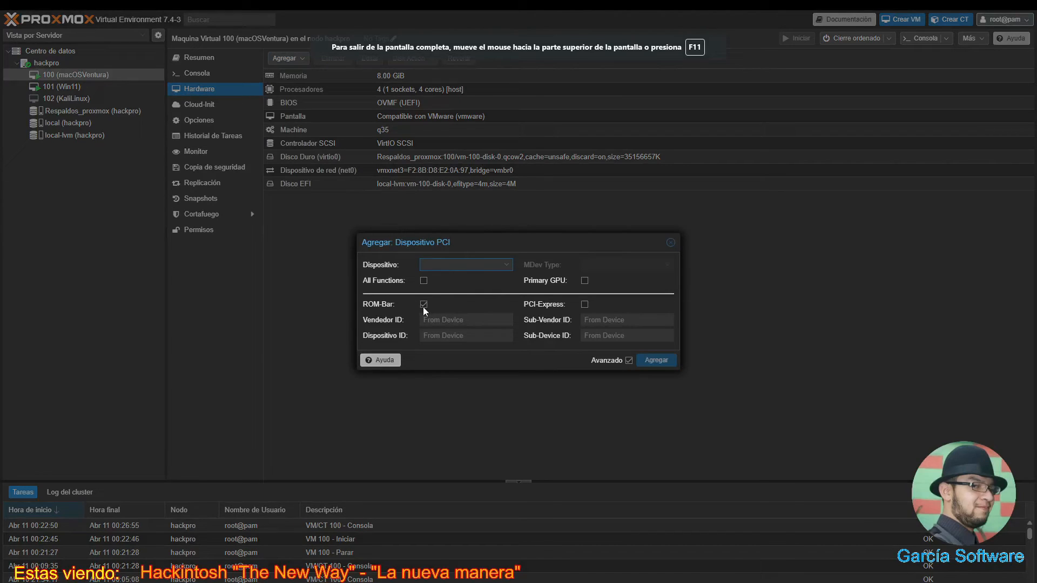
{"action": "left_click", "coordinate": [424, 281]}
- Add the GeForce GT 710 at 0000:01:00.0 as a PCI device, then return to the console
{"action": "left_click", "coordinate": [507, 265]}
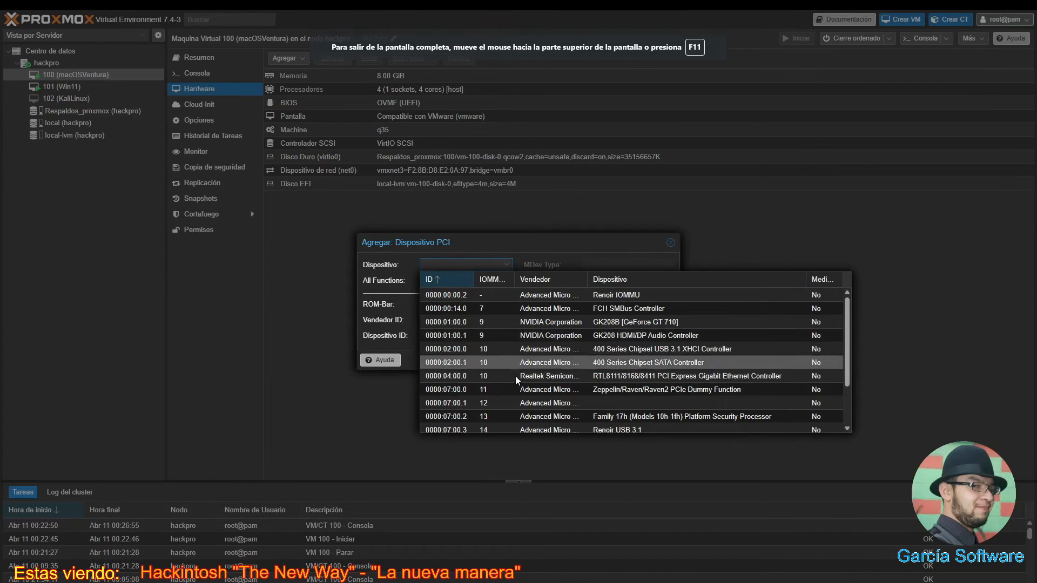
{"action": "scroll", "coordinate": [517, 383], "scroll_direction": "down", "scroll_amount": 2}
{"action": "scroll", "coordinate": [516, 383], "scroll_direction": "up", "scroll_amount": 2}
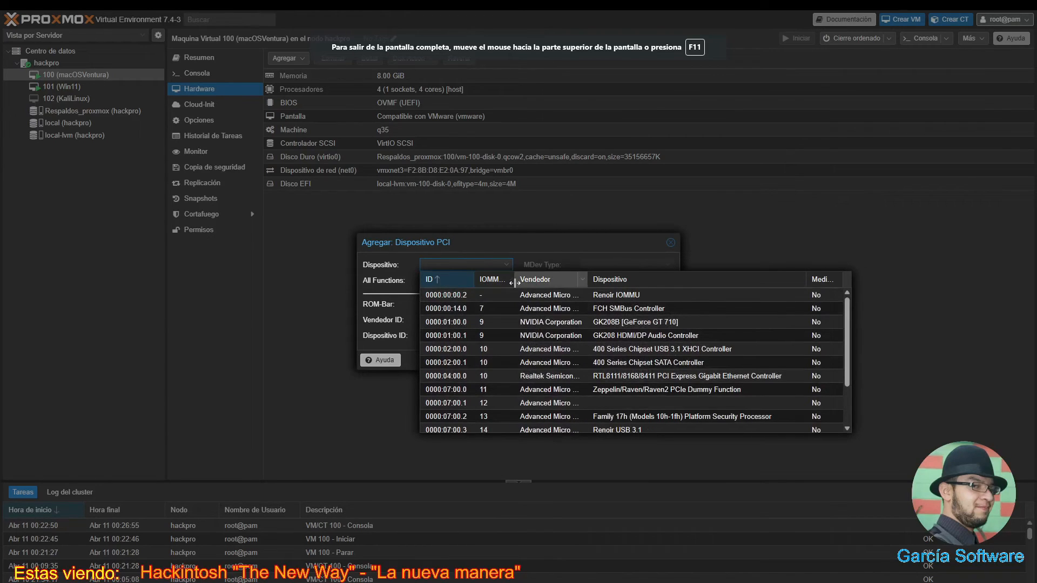
{"action": "left_click_drag", "start_coordinate": [515, 282], "coordinate": [531, 282]}
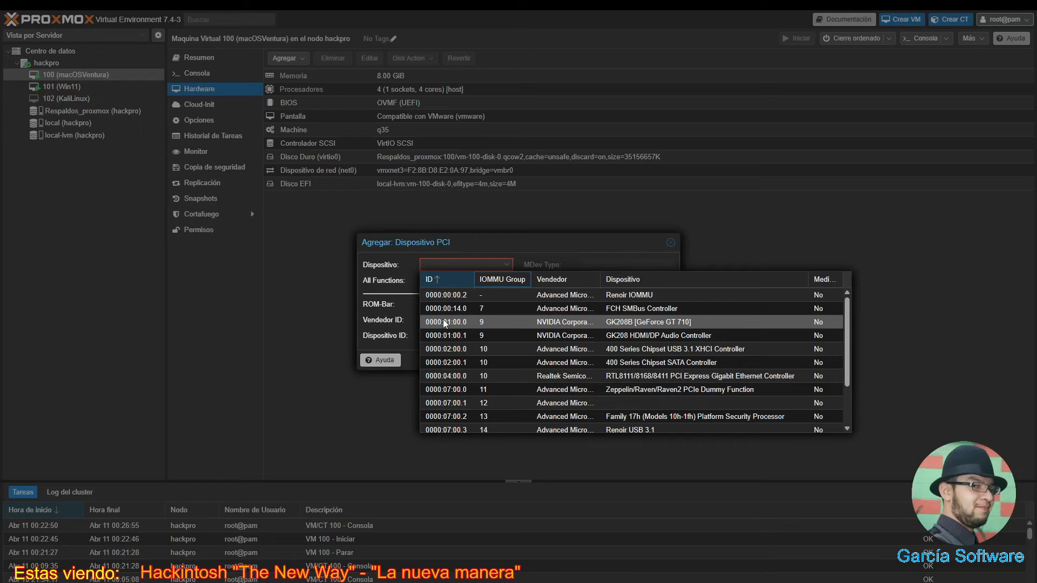
{"action": "left_click", "coordinate": [444, 322]}
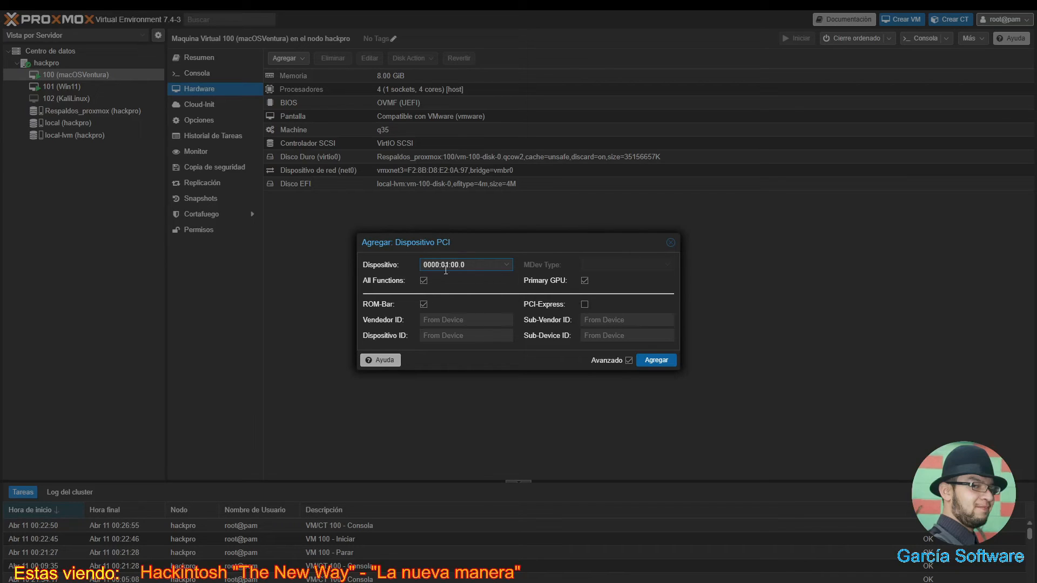
{"action": "left_click", "coordinate": [656, 360]}
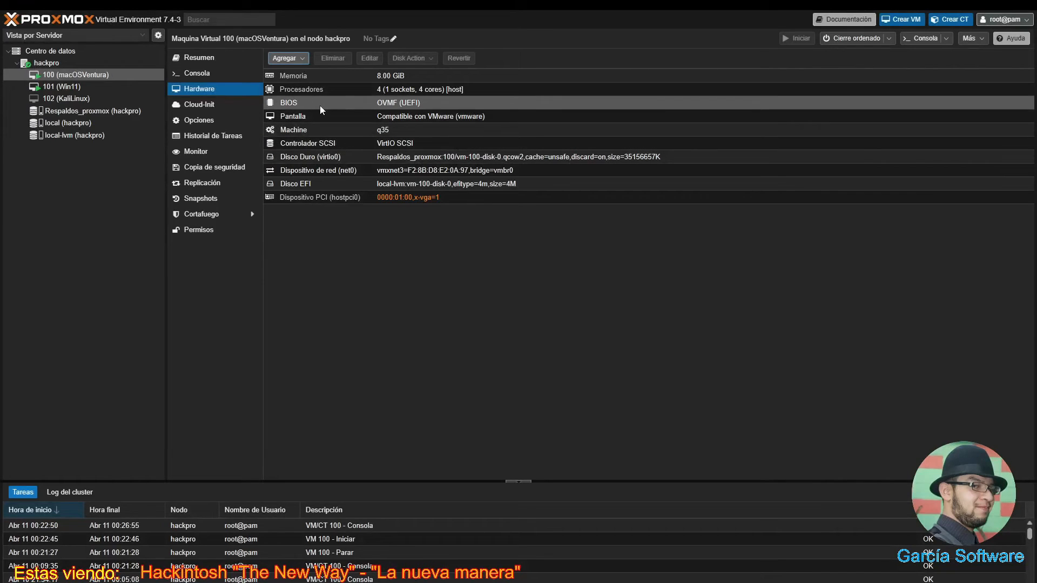
{"action": "left_click", "coordinate": [214, 77]}
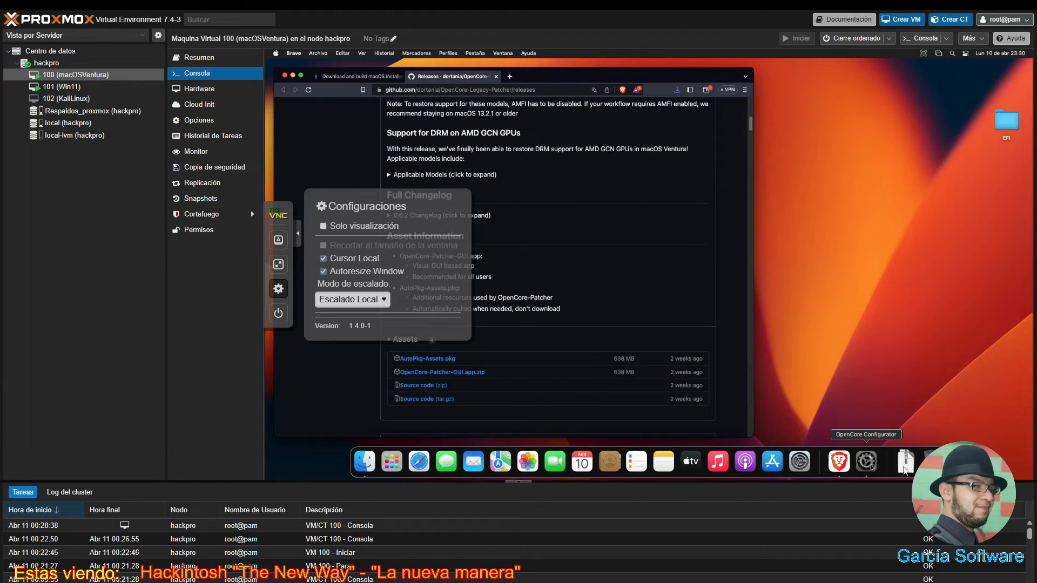
- Change VM 100's display graphics card from VMware-compatible to ninguno (none)
{"action": "left_click", "coordinate": [205, 90]}
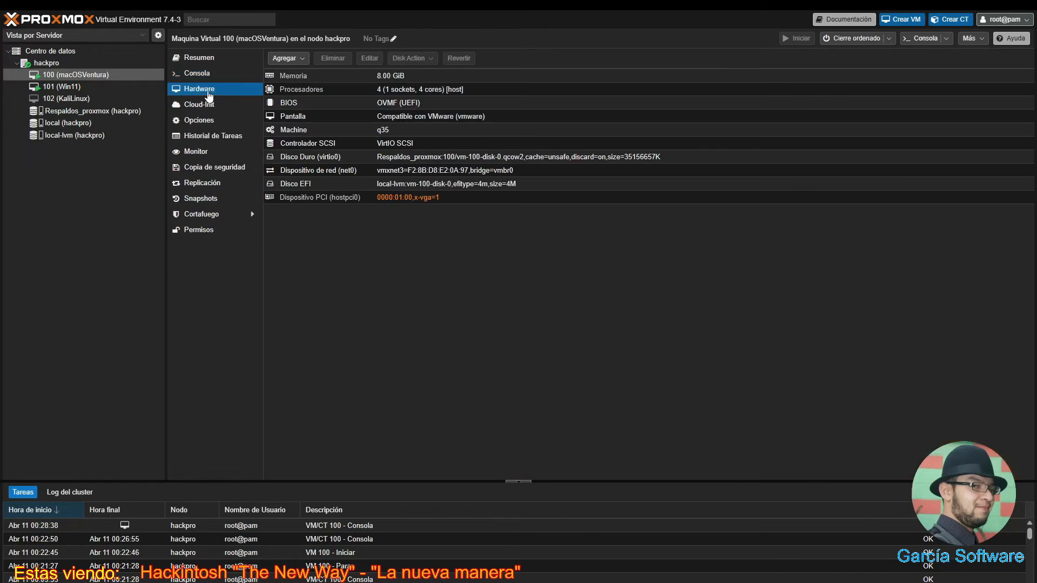
{"action": "double_click", "coordinate": [396, 118]}
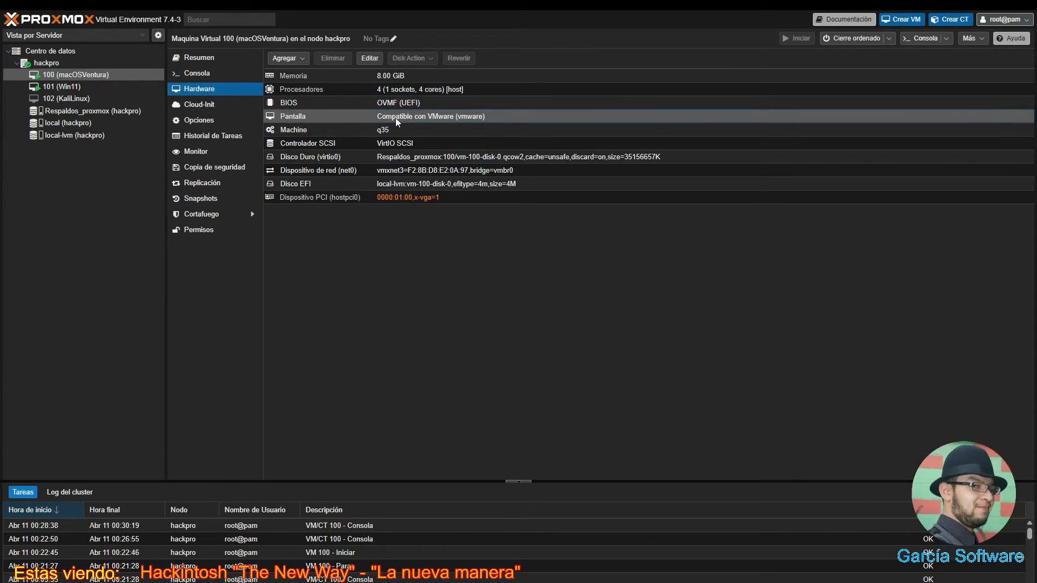
{"action": "double_click", "coordinate": [576, 293]}
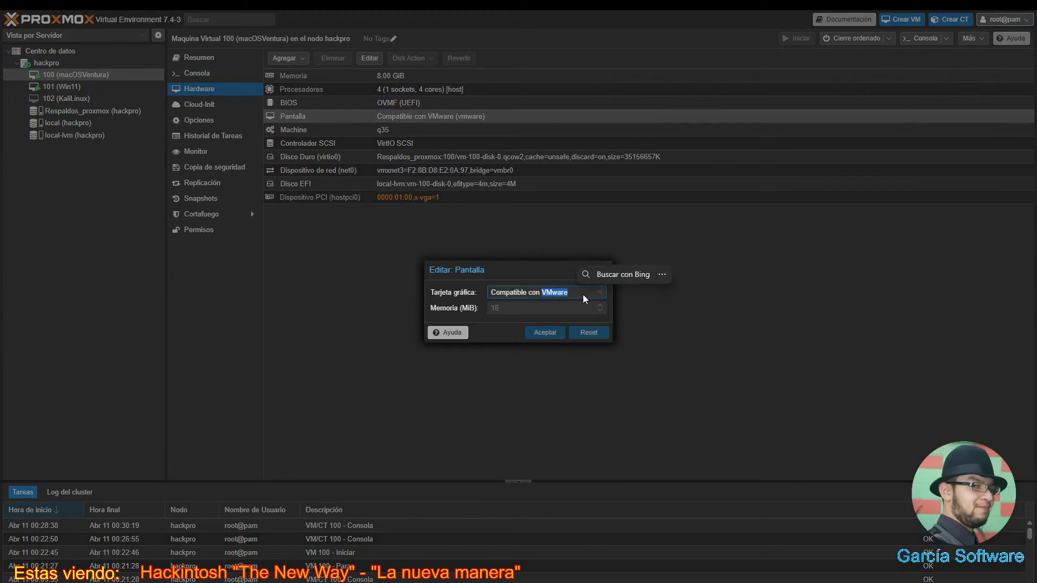
{"action": "left_click", "coordinate": [591, 292]}
{"action": "scroll", "coordinate": [540, 410], "scroll_direction": "down", "scroll_amount": 2}
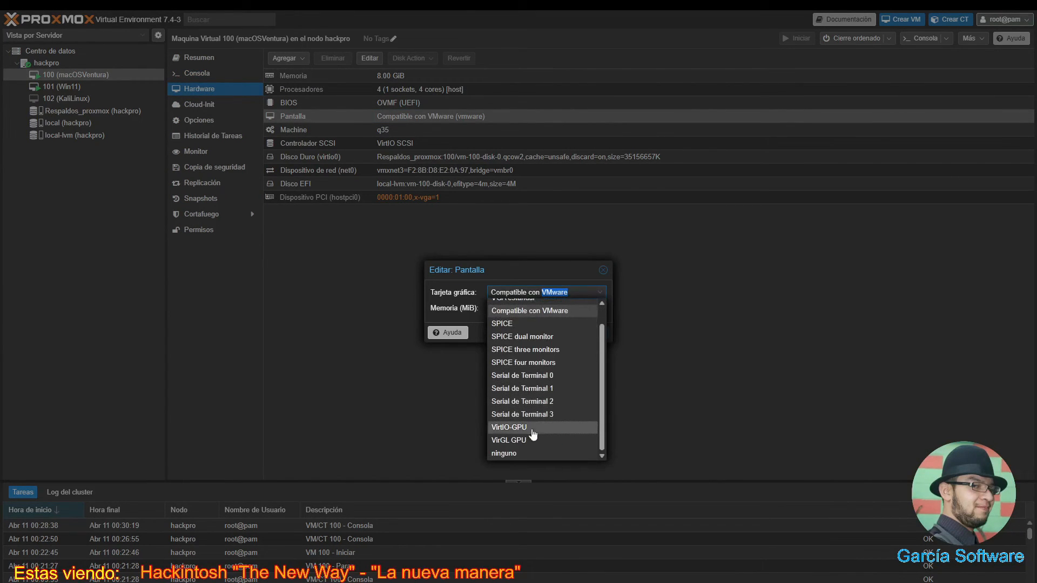
{"action": "left_click", "coordinate": [519, 454]}
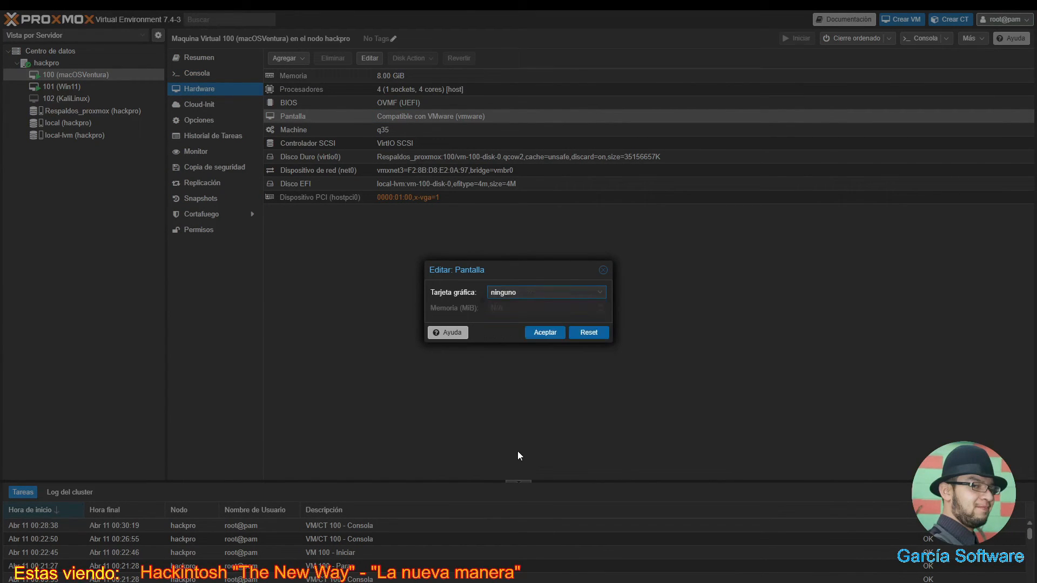
{"action": "left_click", "coordinate": [549, 332]}
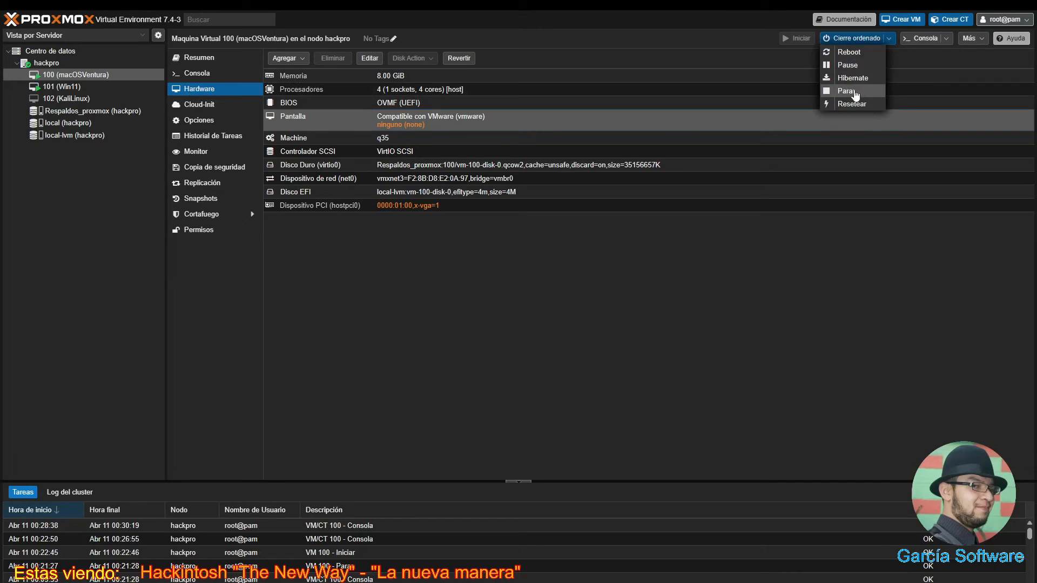
- Stop VM 100 with Parar and confirm with Sí
{"action": "left_click", "coordinate": [855, 93]}
{"action": "left_click", "coordinate": [492, 326]}
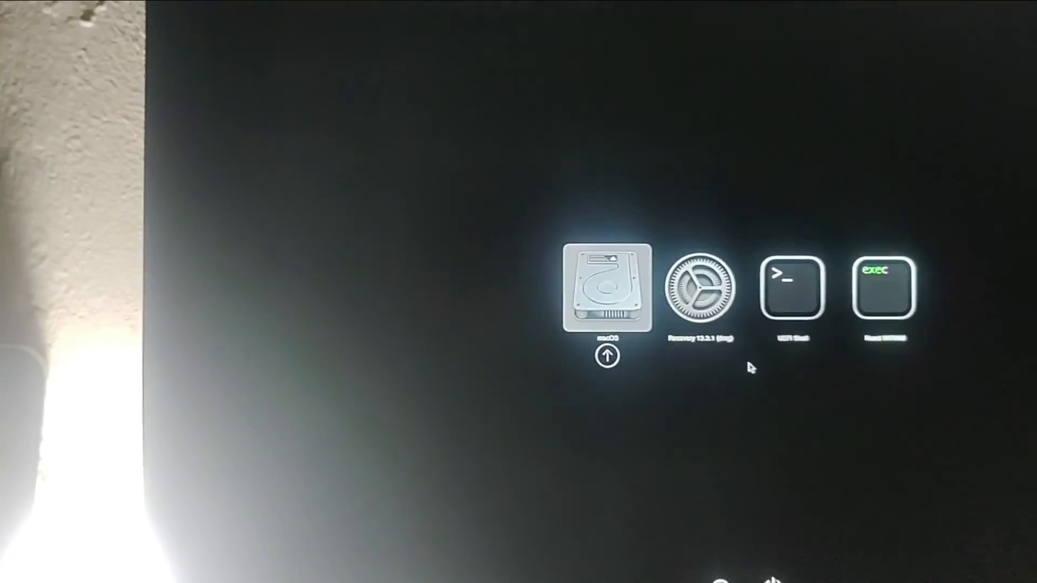
- Boot the selected macOS entry from the OpenCore picker
{"action": "key", "text": "Return"}
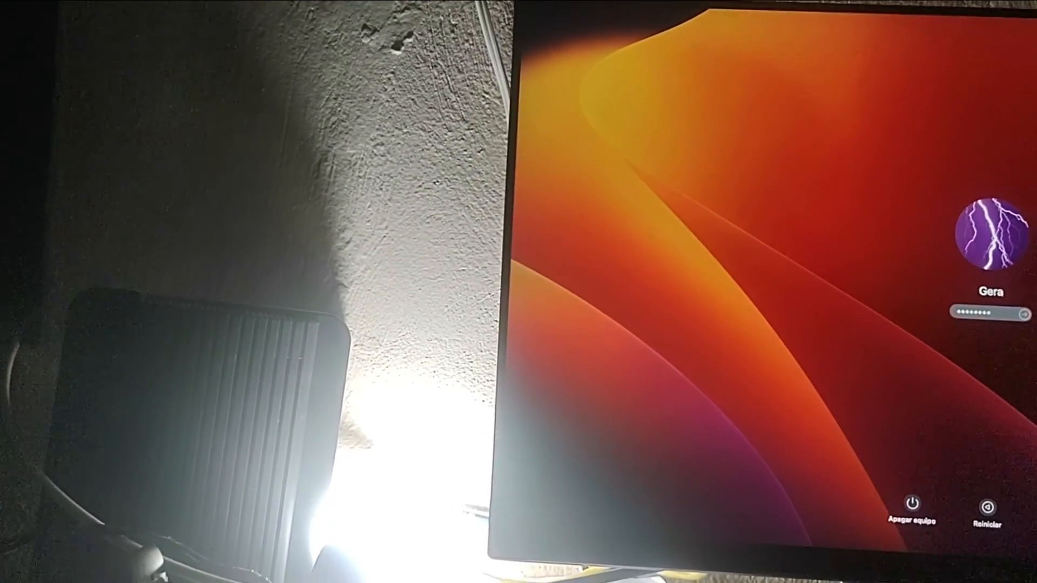
- Log in to macOS and open Acerca de este Mac, showing Ventura 13.3.1 with 8 GB RAM
{"action": "key", "text": "Return"}
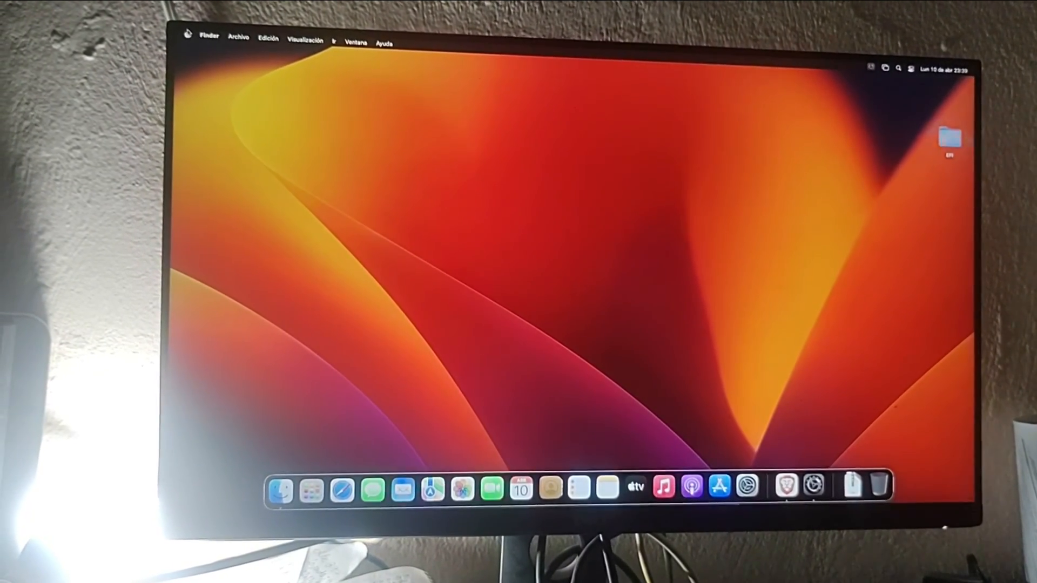
{"action": "left_click", "coordinate": [187, 33]}
{"action": "left_click", "coordinate": [223, 48]}
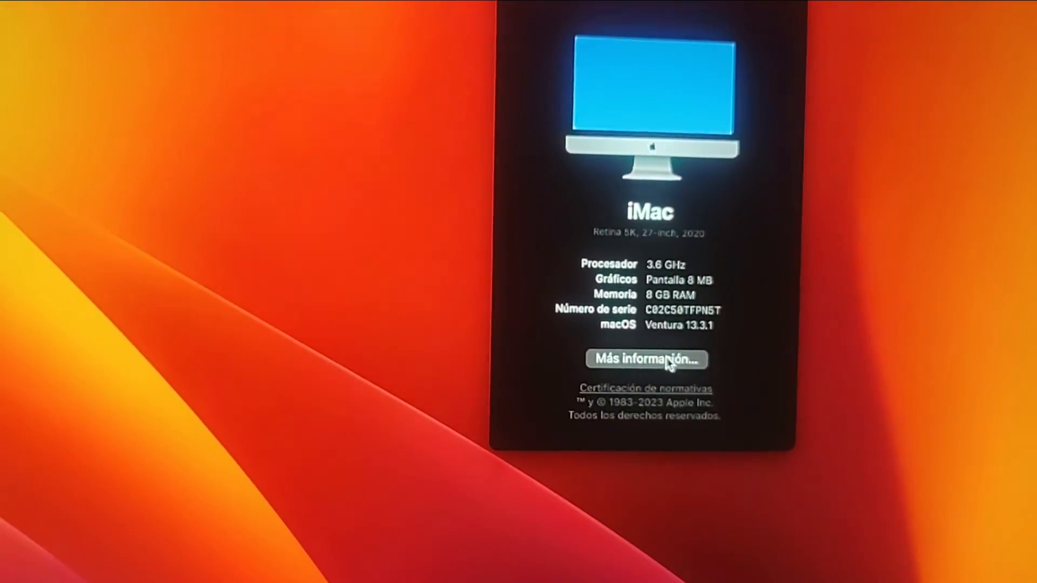
- Open the full system report, check Gráficos/pantallas (NVIDIA GPU, 8 MB VRAM, 1920 x 1080), then close it
{"action": "left_click", "coordinate": [648, 361]}
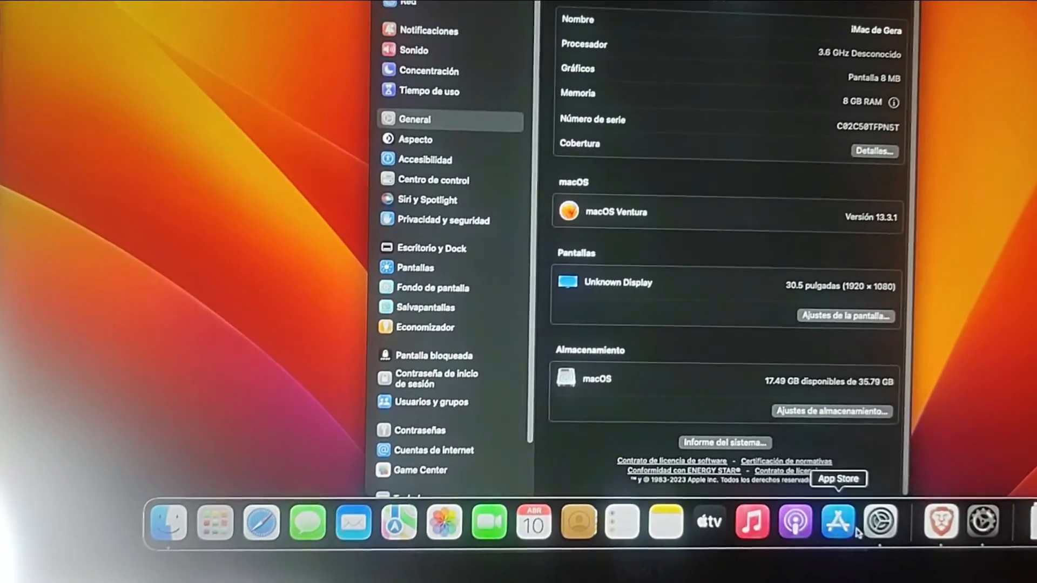
{"action": "left_click", "coordinate": [767, 423]}
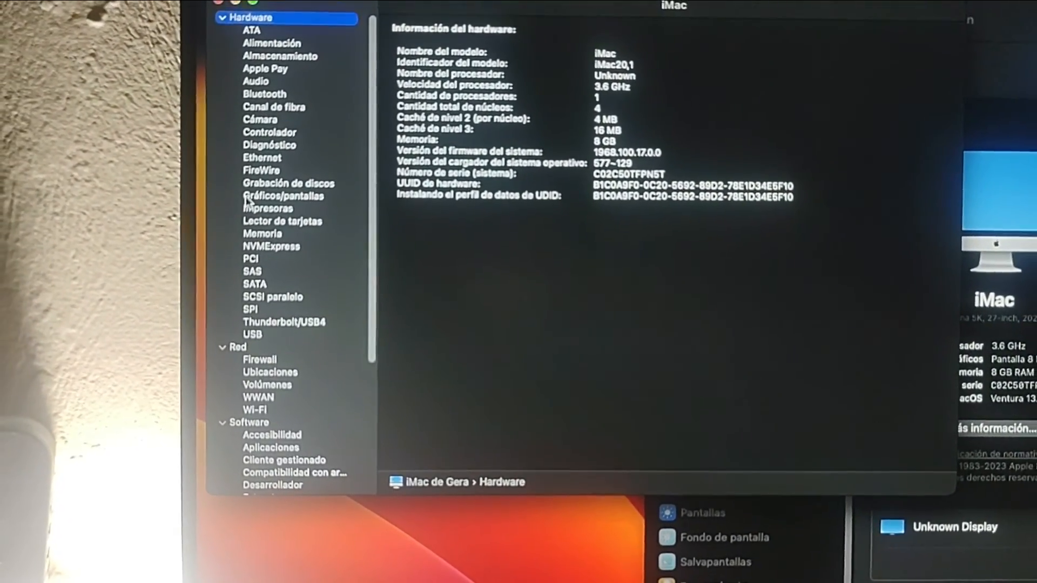
{"action": "left_click", "coordinate": [258, 203]}
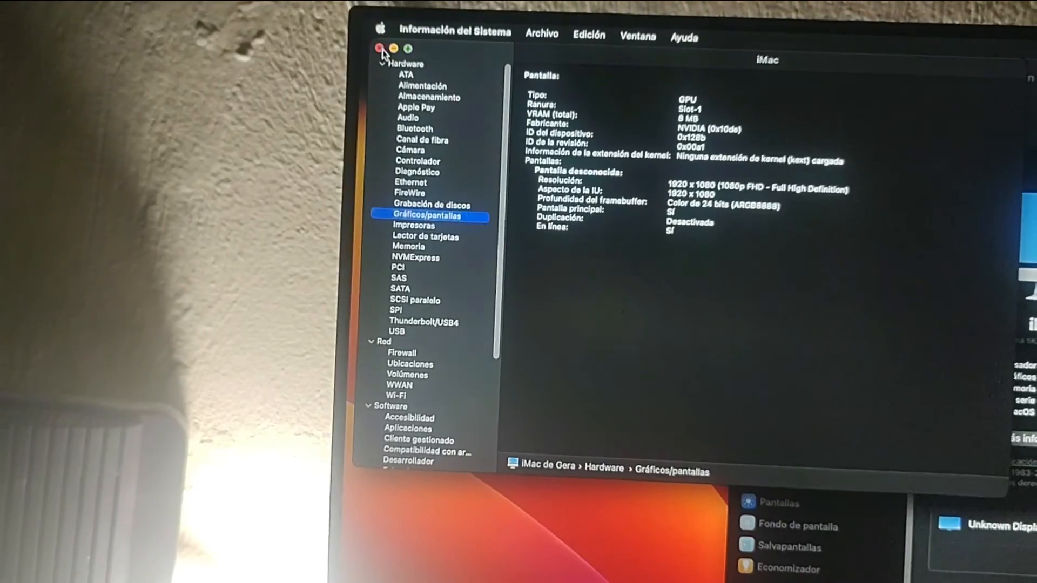
{"action": "left_click", "coordinate": [354, 55]}
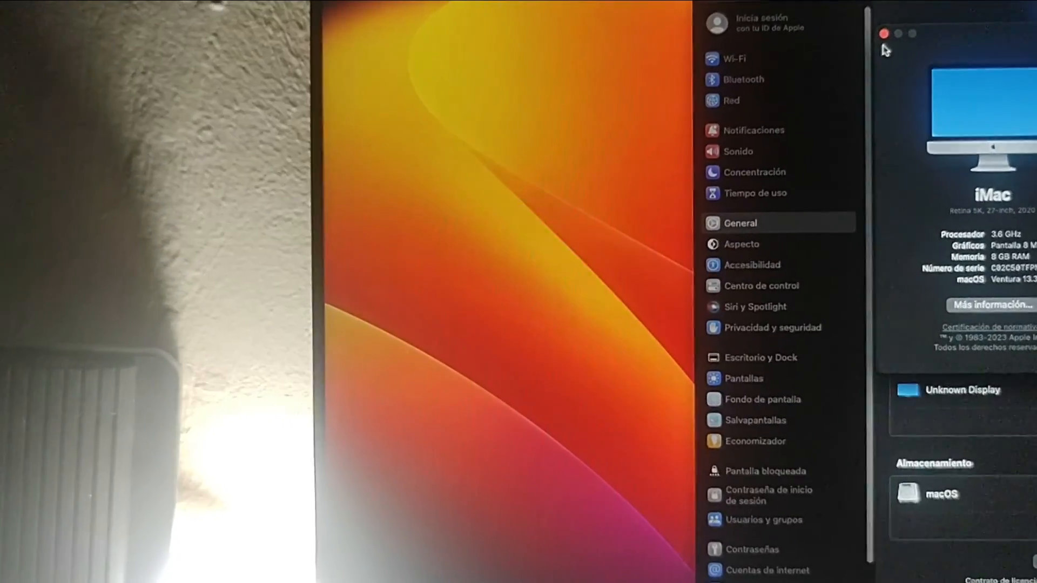
- Close About This Mac, browse the OpenCore files in Descargas, and launch Brave
{"action": "left_click", "coordinate": [882, 42]}
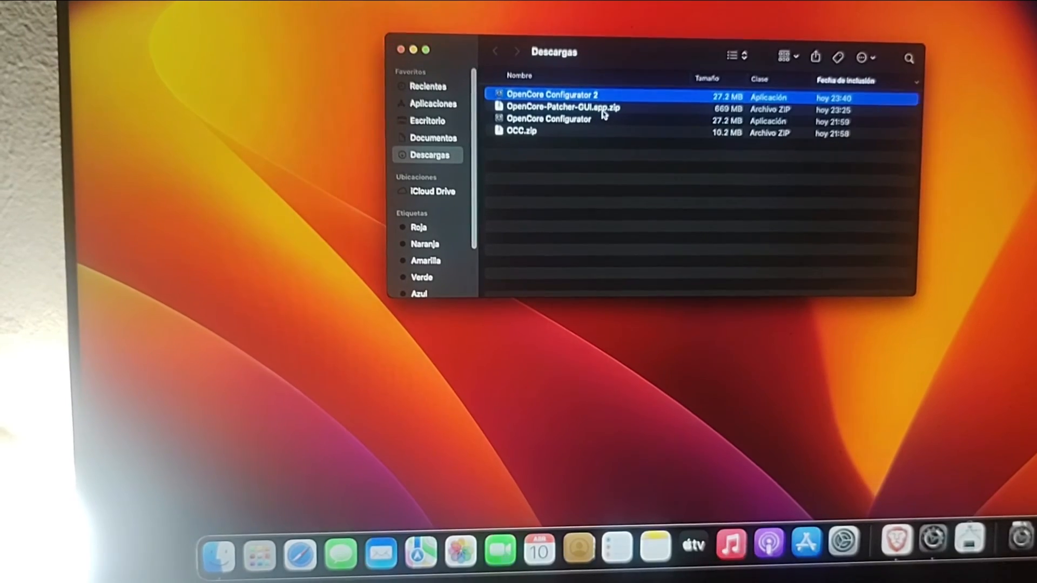
{"action": "left_click", "coordinate": [562, 135]}
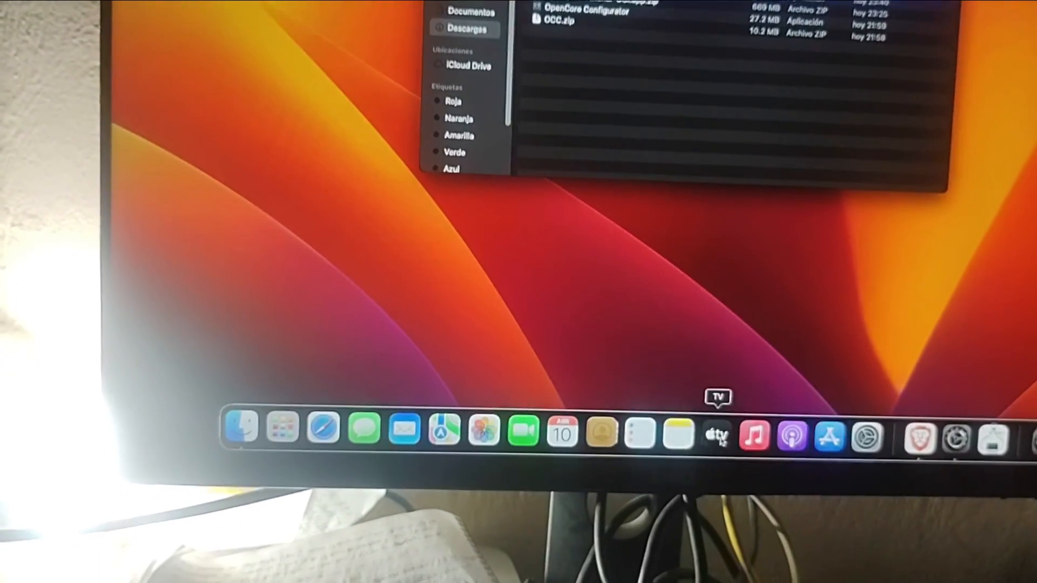
{"action": "left_click", "coordinate": [926, 420]}
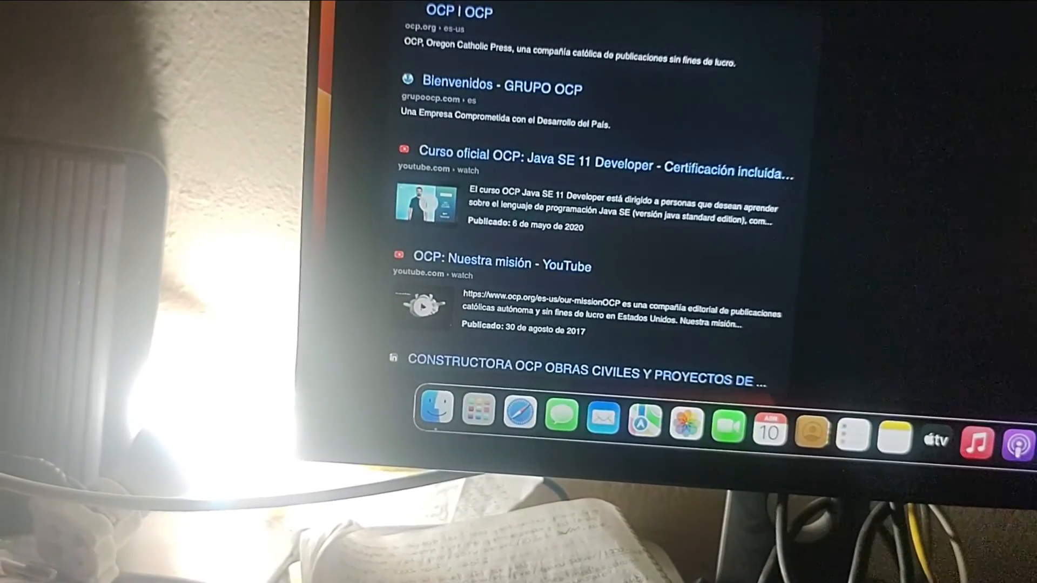
- Search the web for 'oclp' to find the OpenCore Legacy Patcher download
{"action": "scroll", "coordinate": [594, 216], "scroll_direction": "down", "scroll_amount": 5}
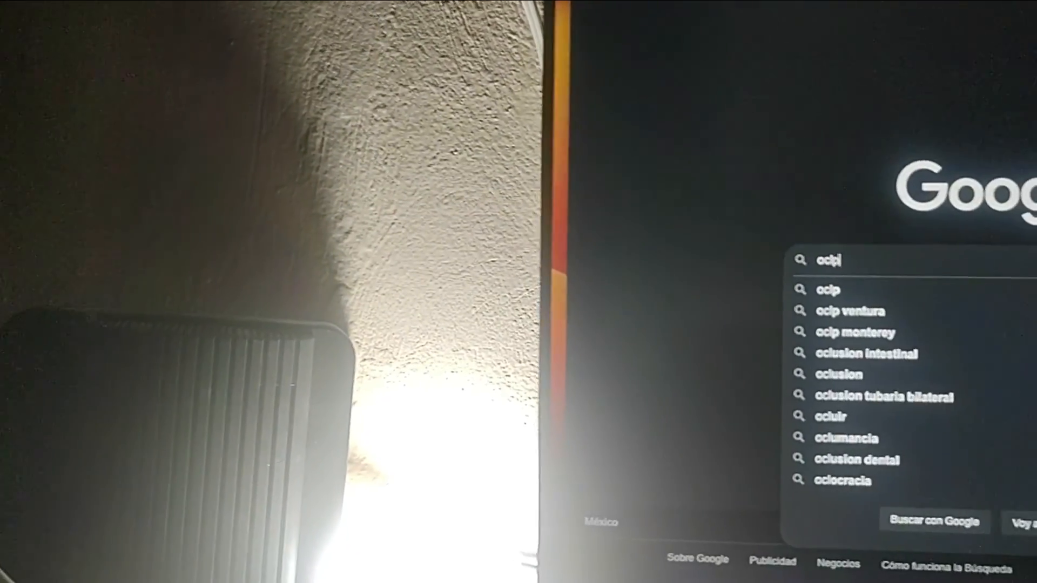
{"action": "key", "text": "Return"}
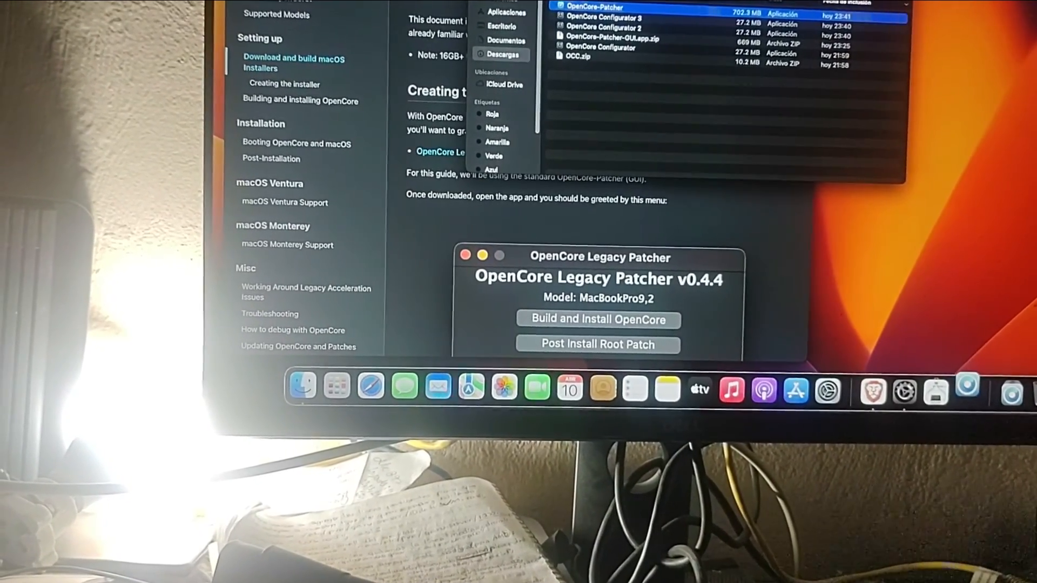
- Close the Downloads and browser windows and view the Post-Install Root Patch options, with Kepler patches blocked by SIP
{"action": "key", "text": "super+w"}
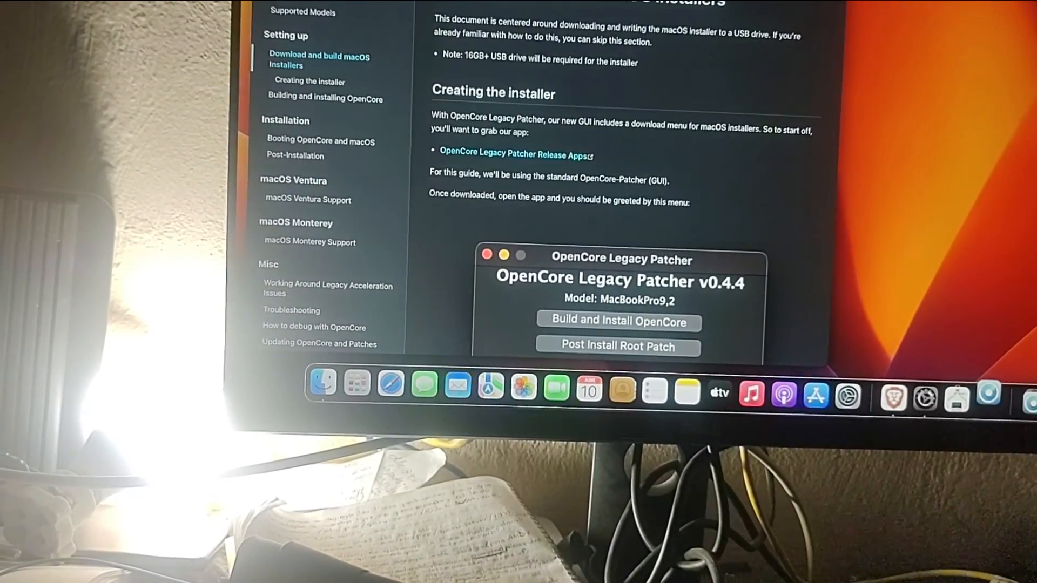
{"action": "key", "text": "super+w"}
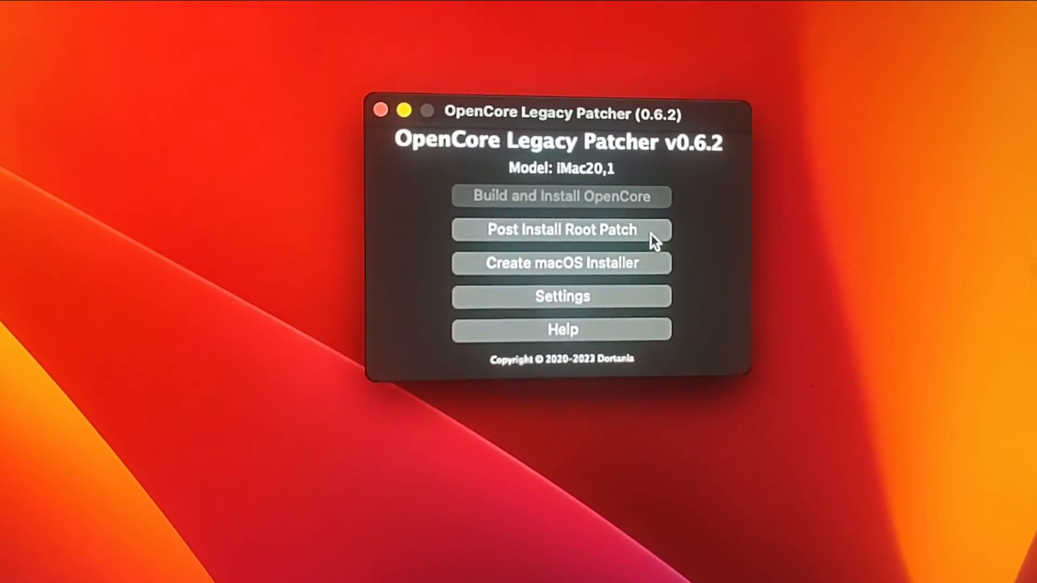
{"action": "left_click", "coordinate": [650, 237]}
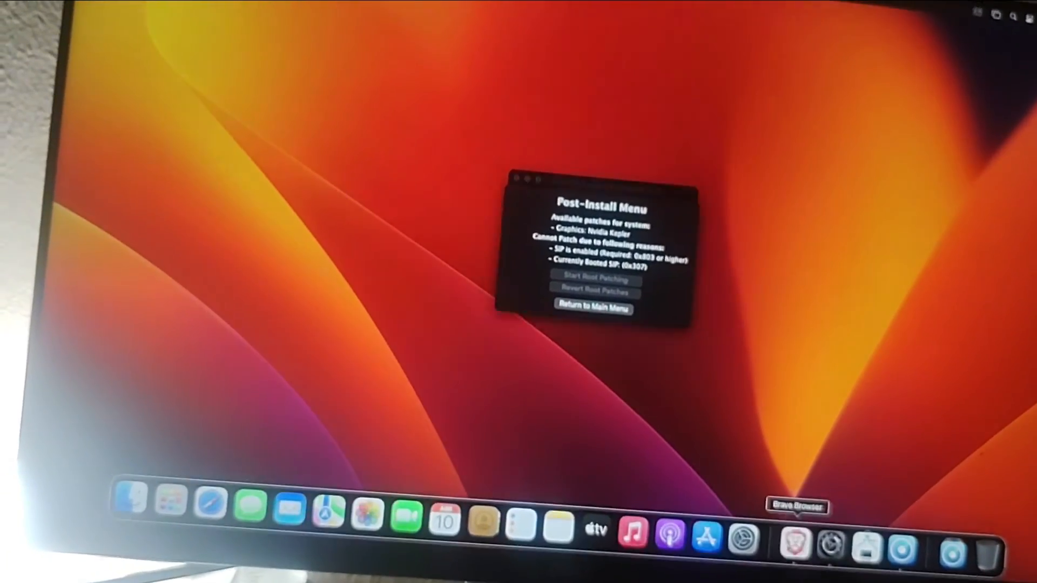
{"action": "left_click", "coordinate": [795, 543]}
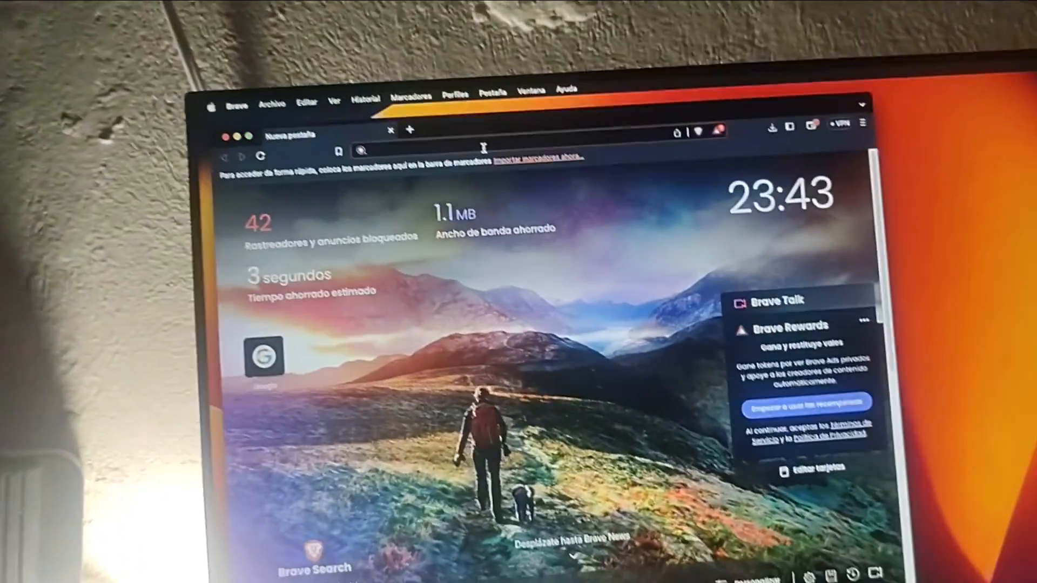
{"action": "type", "text": "1"}
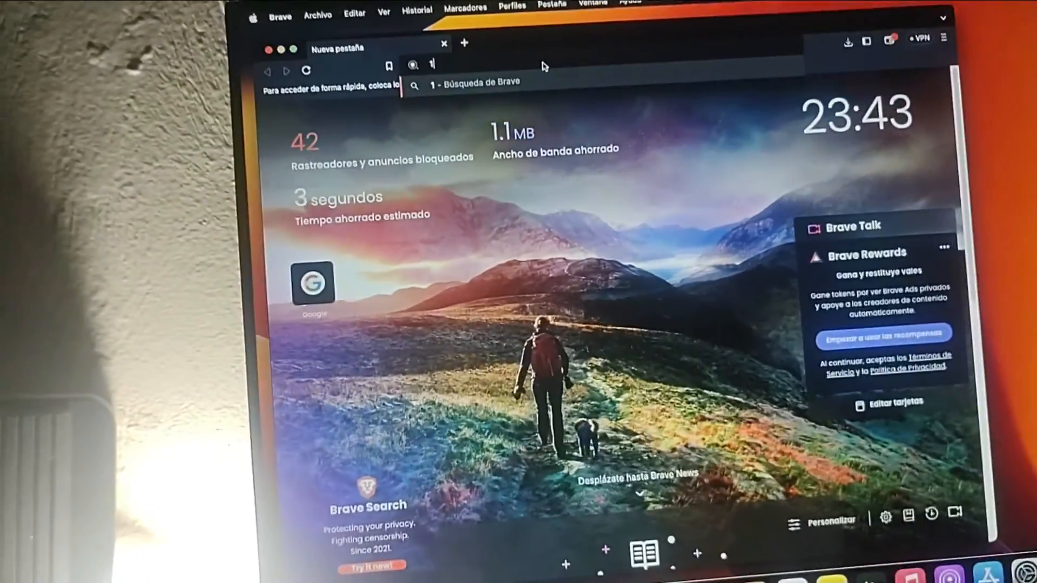
{"action": "type", "text": "t"}
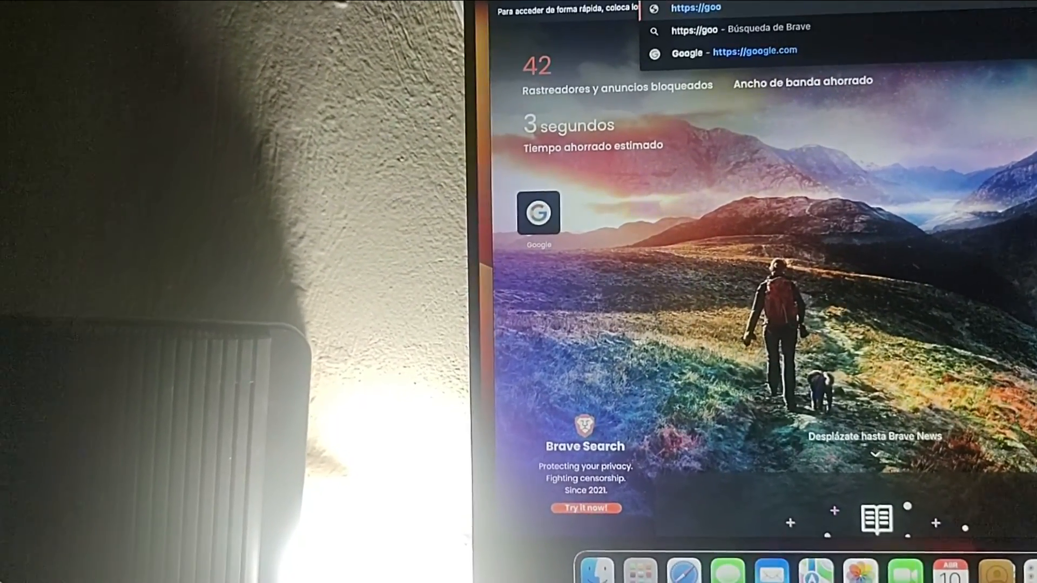
{"action": "type", "text": "tps://"}
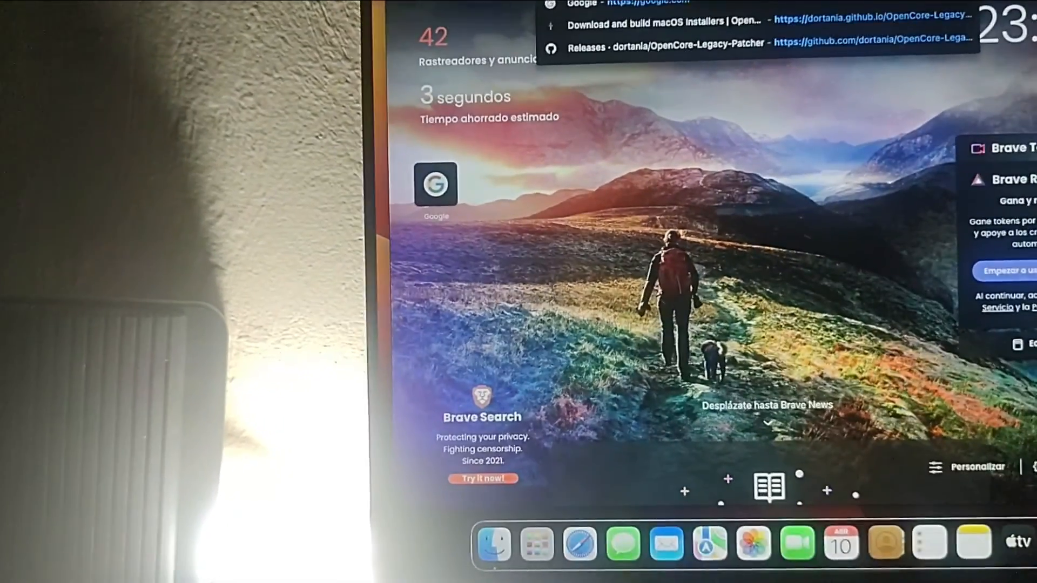
{"action": "type", "text": "w"}
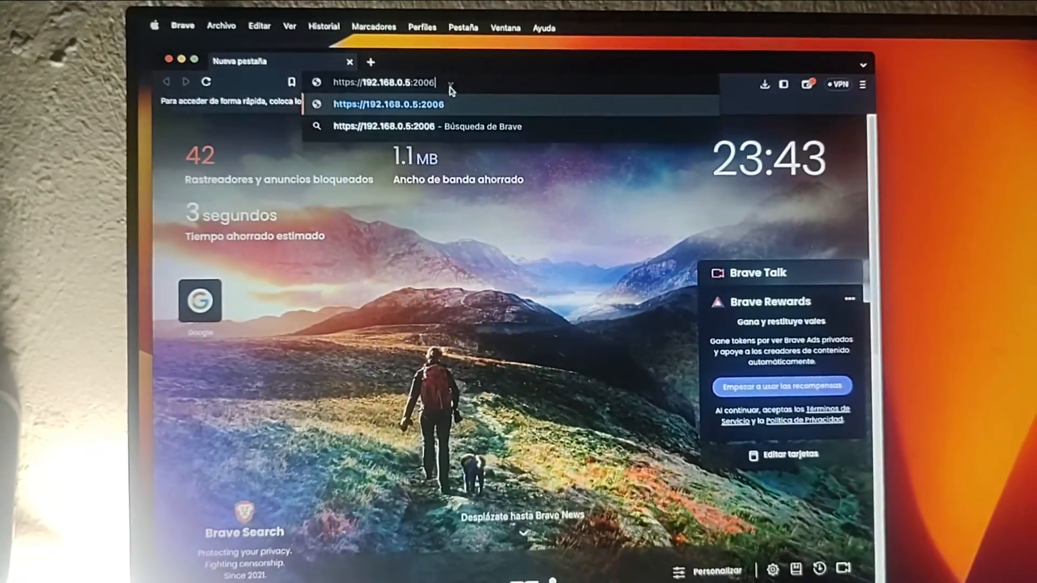
{"action": "key", "text": "Return"}
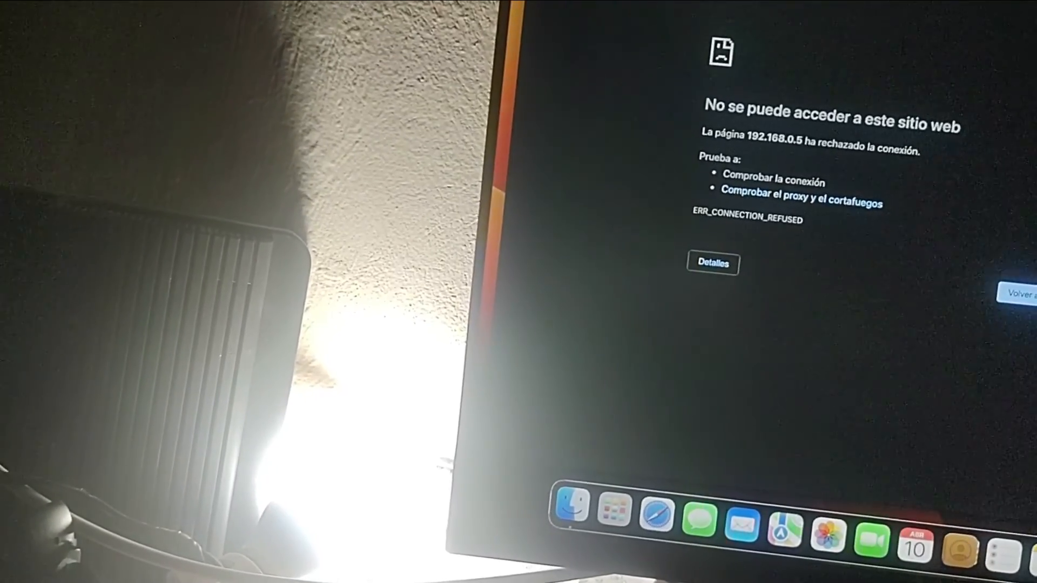
{"action": "type", "text": "s://192.168.0.5:8006"}
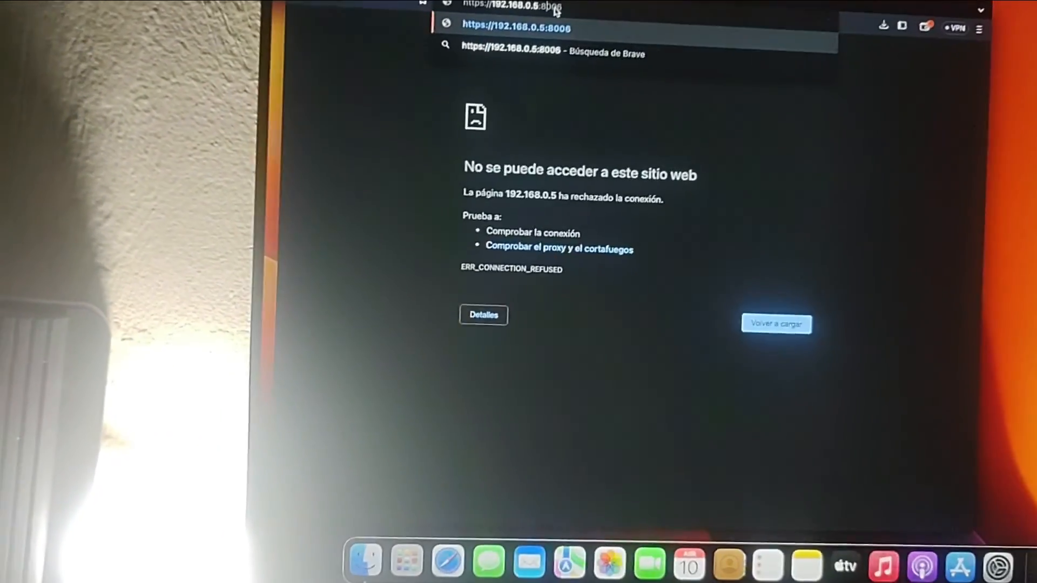
{"action": "key", "text": "Return"}
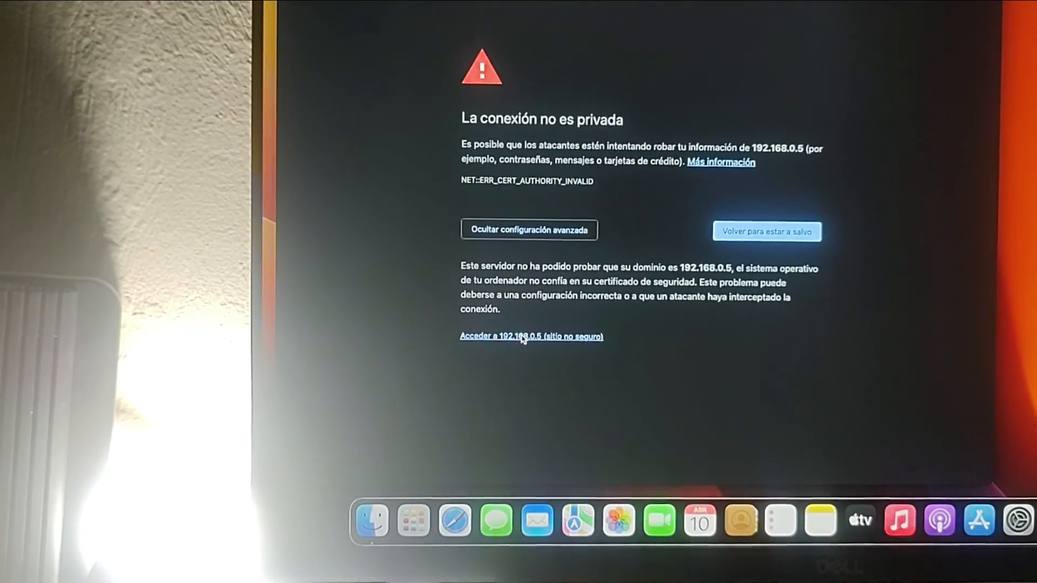
{"action": "left_click", "coordinate": [523, 337]}
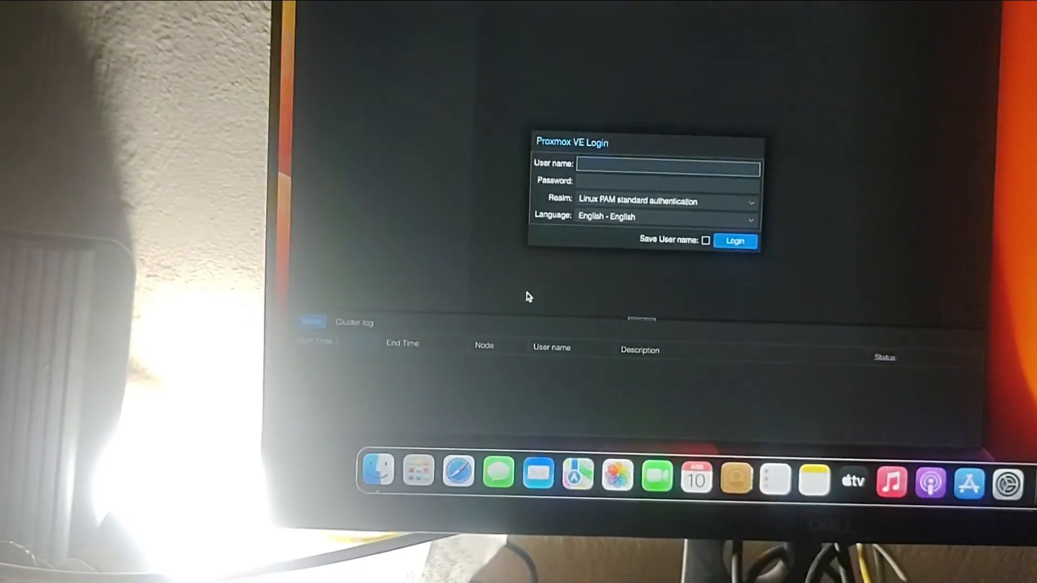
- Log in to the Proxmox VE web interface as root with the account password
{"action": "type", "text": "root"}
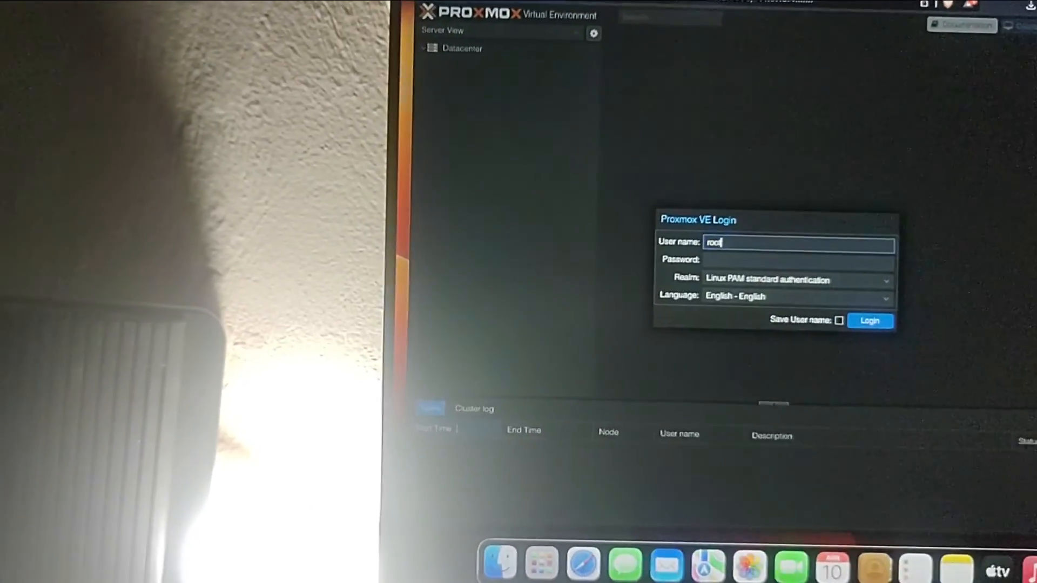
{"action": "key", "text": "Tab"}
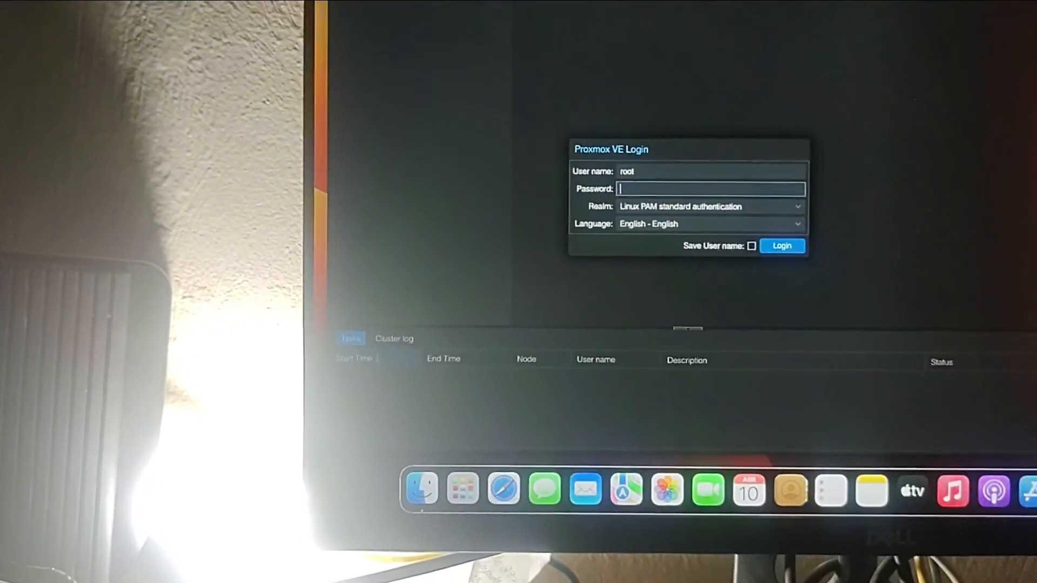
{"action": "type", "text": "•••••"}
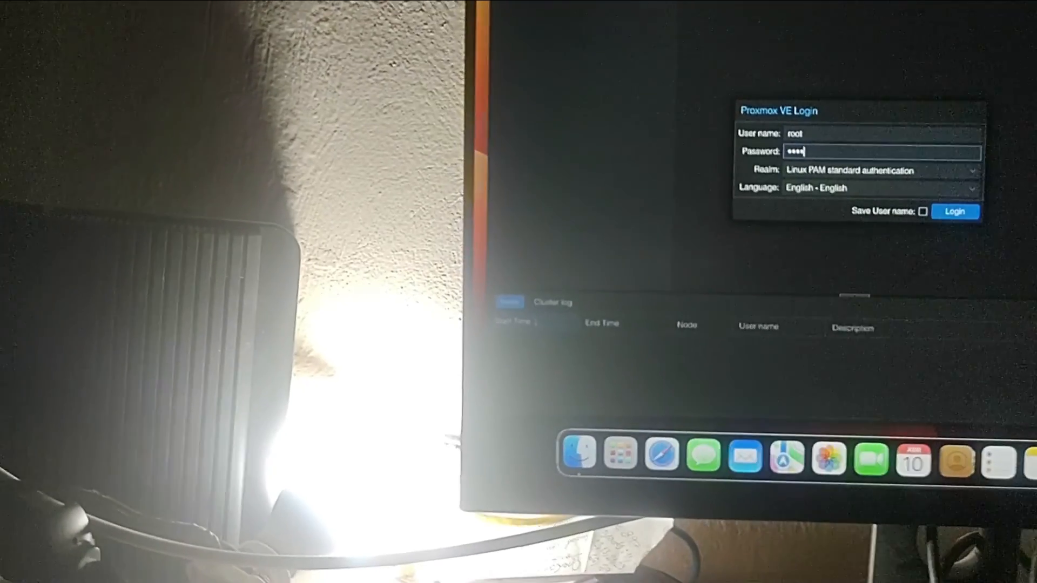
{"action": "type", "text": "•••••"}
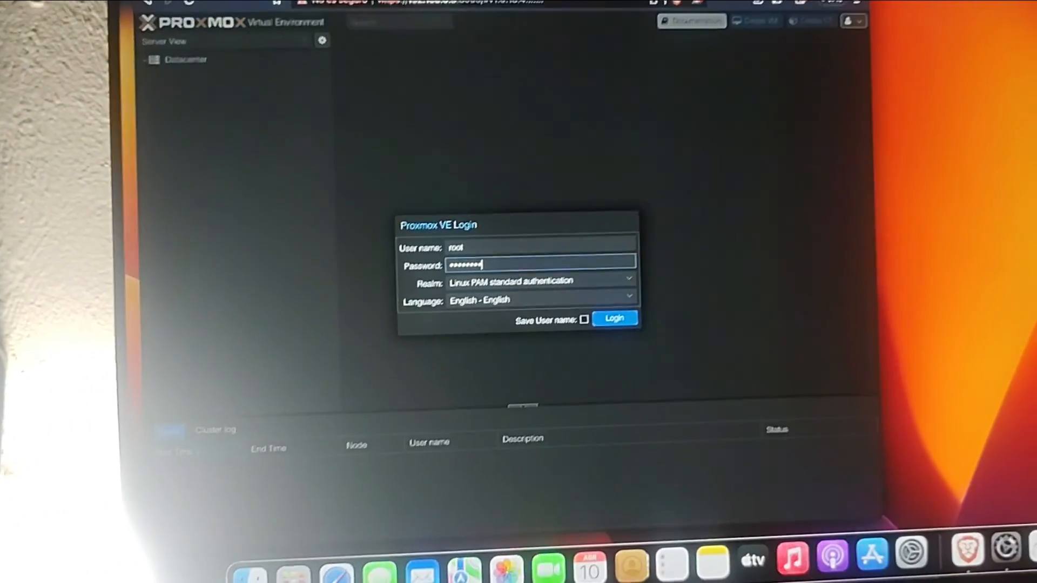
{"action": "key", "text": "Return"}
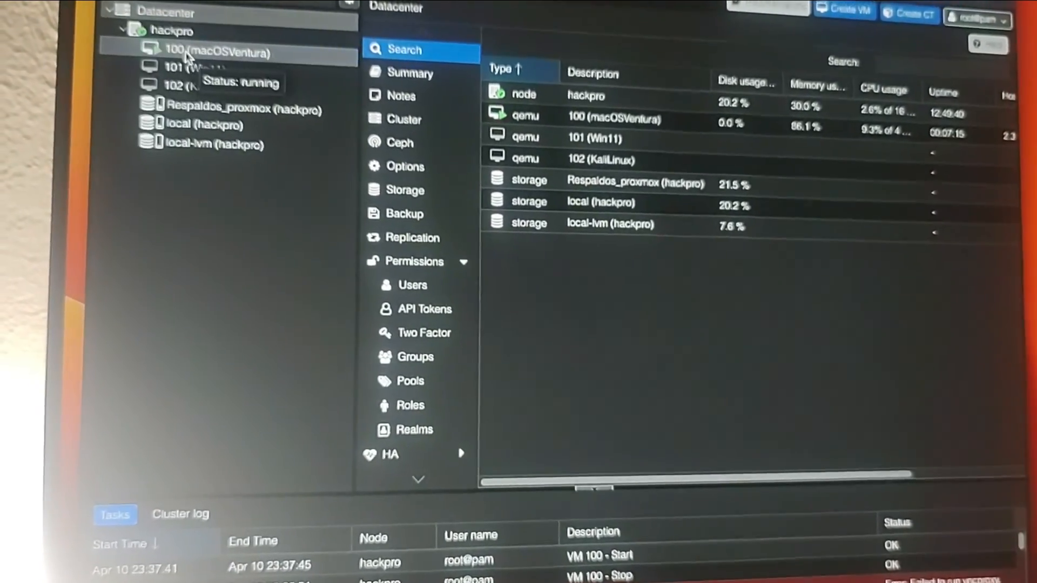
- Select VM 100 (macOSVentura) and show its hardware list
{"action": "left_click", "coordinate": [187, 54]}
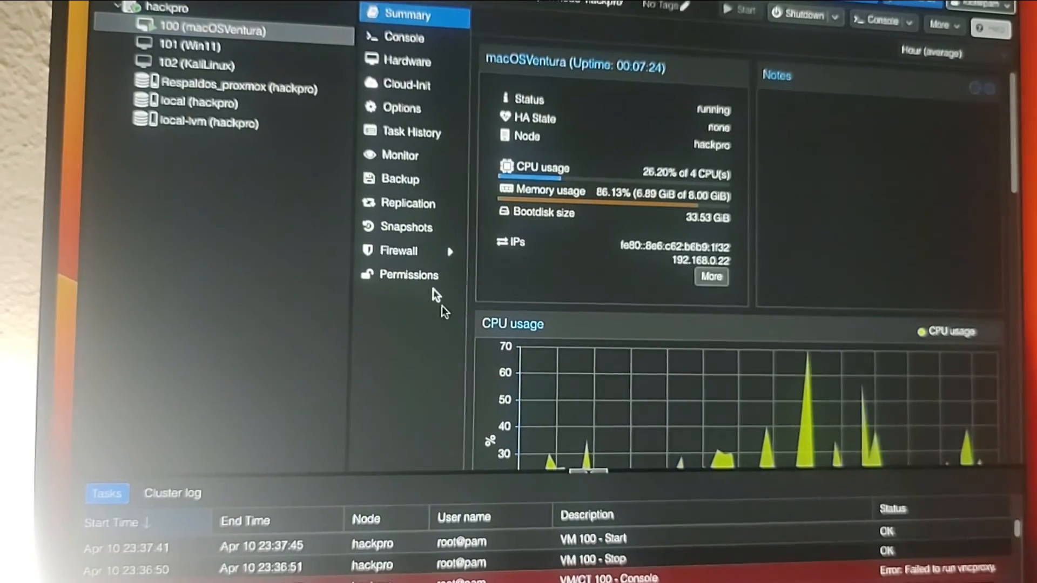
{"action": "left_click", "coordinate": [400, 67]}
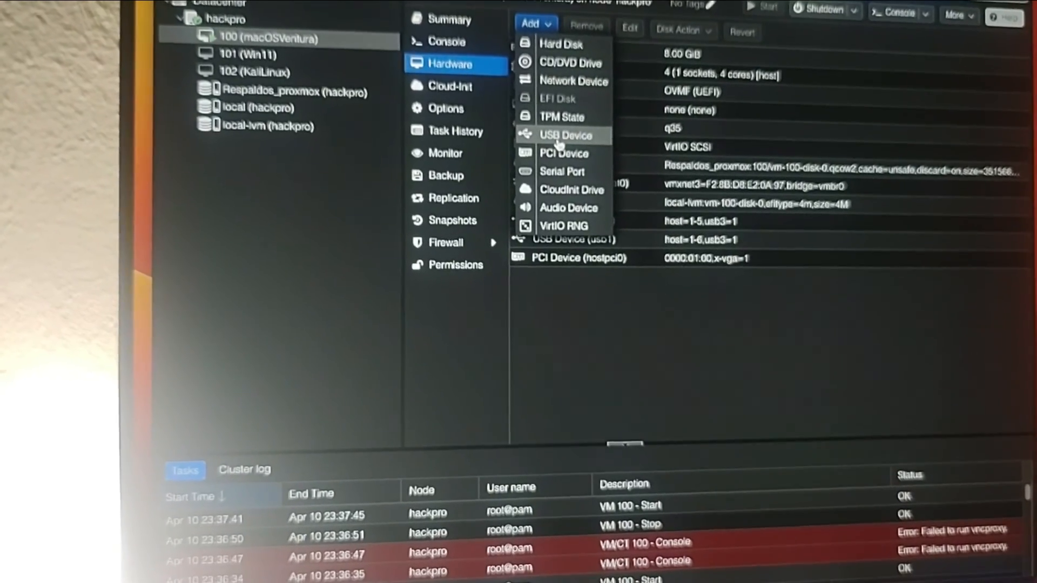
{"action": "left_click", "coordinate": [564, 140]}
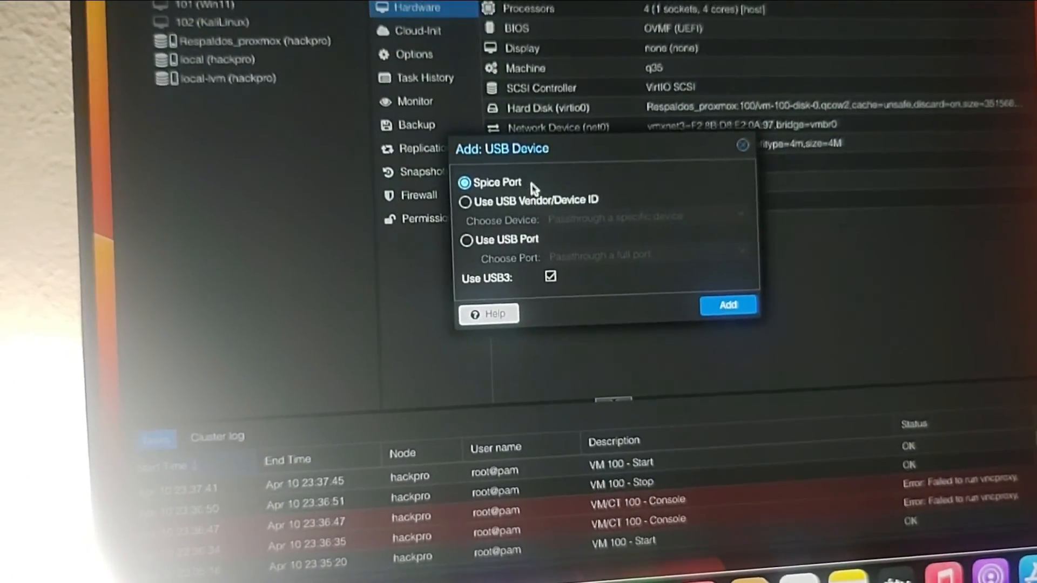
{"action": "left_click", "coordinate": [479, 242]}
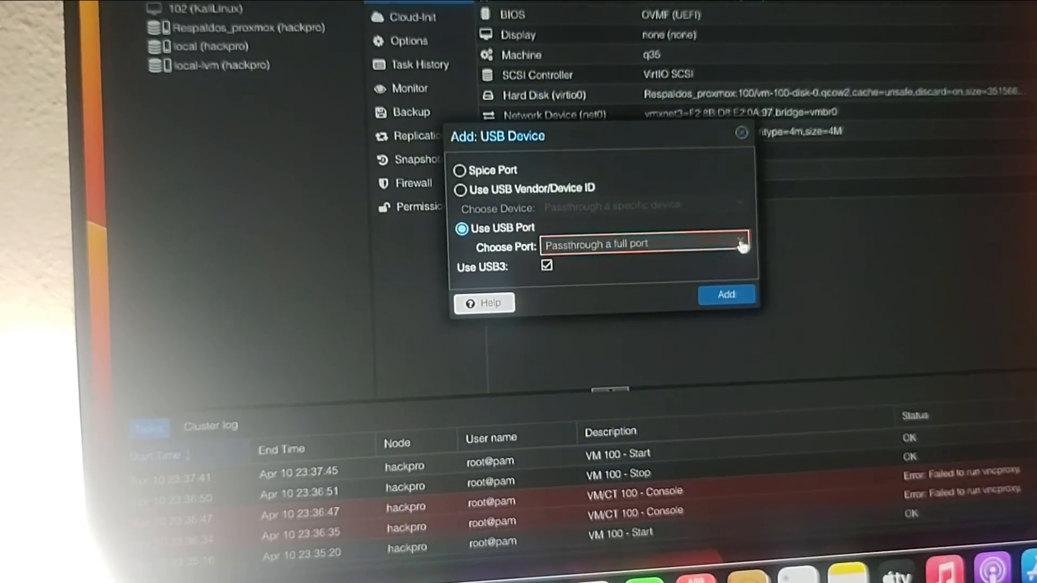
{"action": "left_click", "coordinate": [741, 244]}
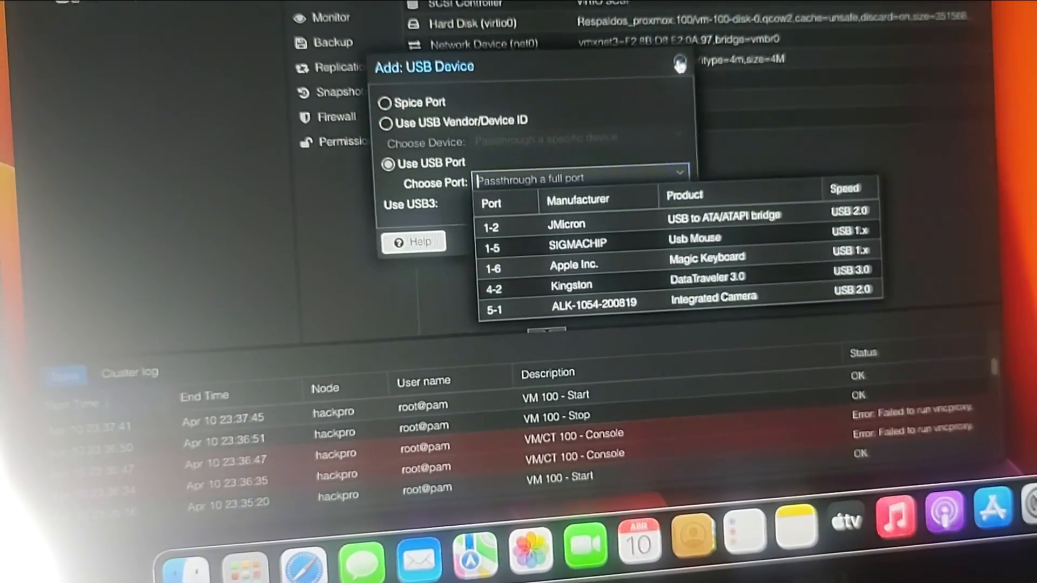
{"action": "left_click", "coordinate": [673, 43]}
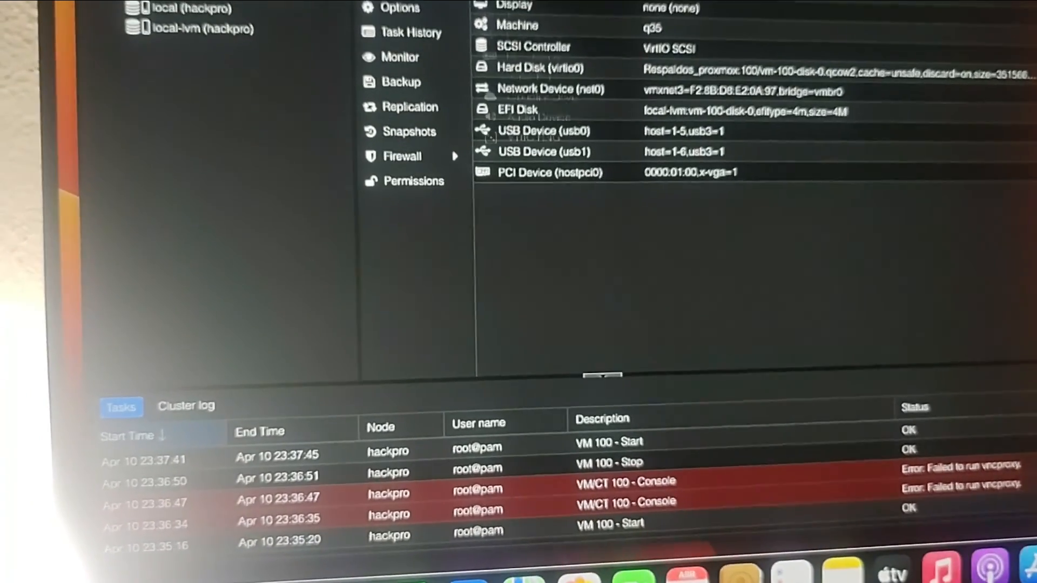
{"action": "left_click", "coordinate": [433, 1]}
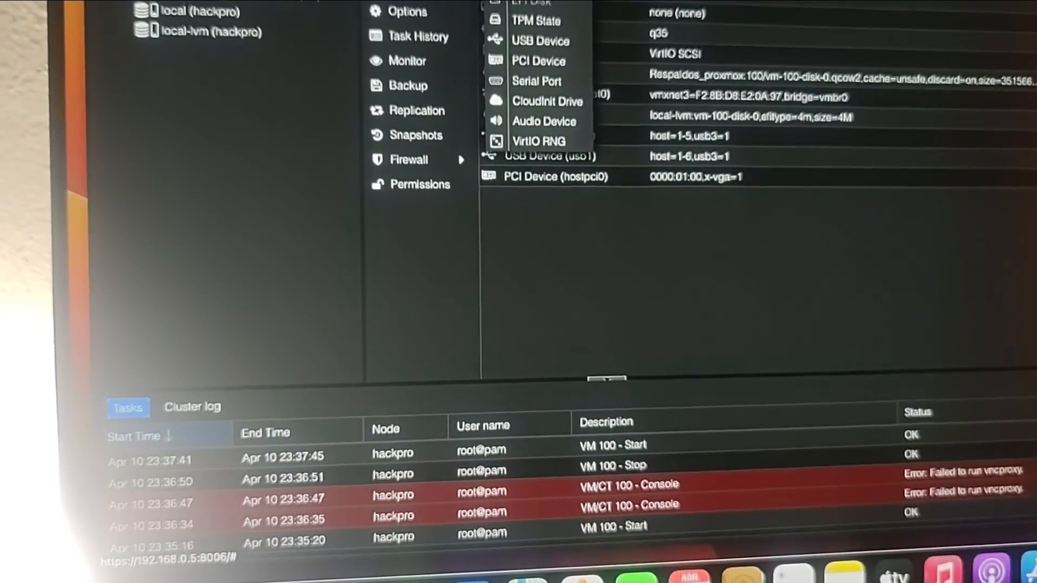
- Add a SATA 0 CD/DVD drive with local:iso/Ventura_13.0_v18.0.02.iso to VM 100
{"action": "left_click", "coordinate": [537, 1]}
{"action": "left_click", "coordinate": [668, 139]}
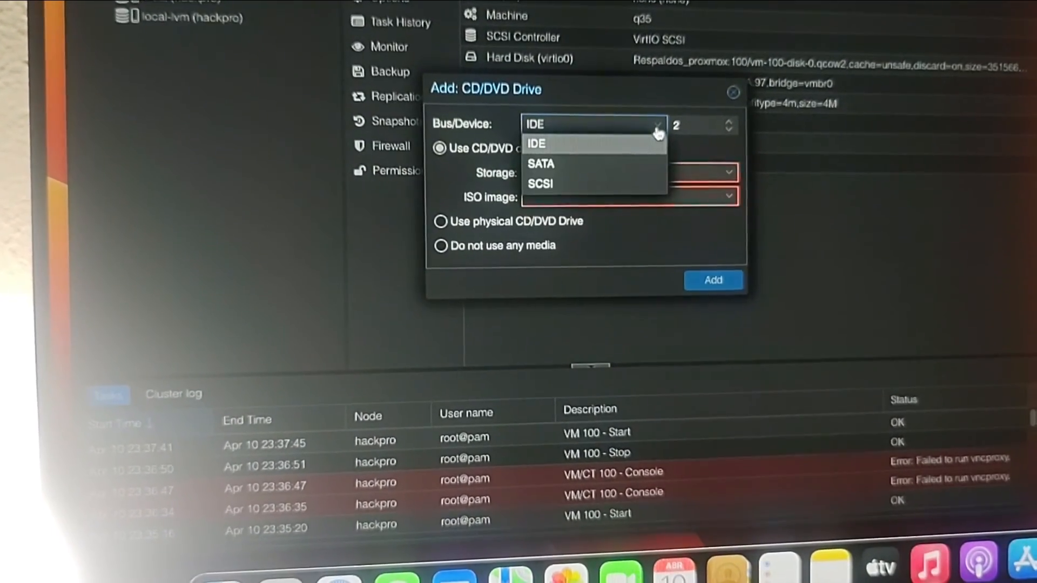
{"action": "left_click", "coordinate": [611, 163]}
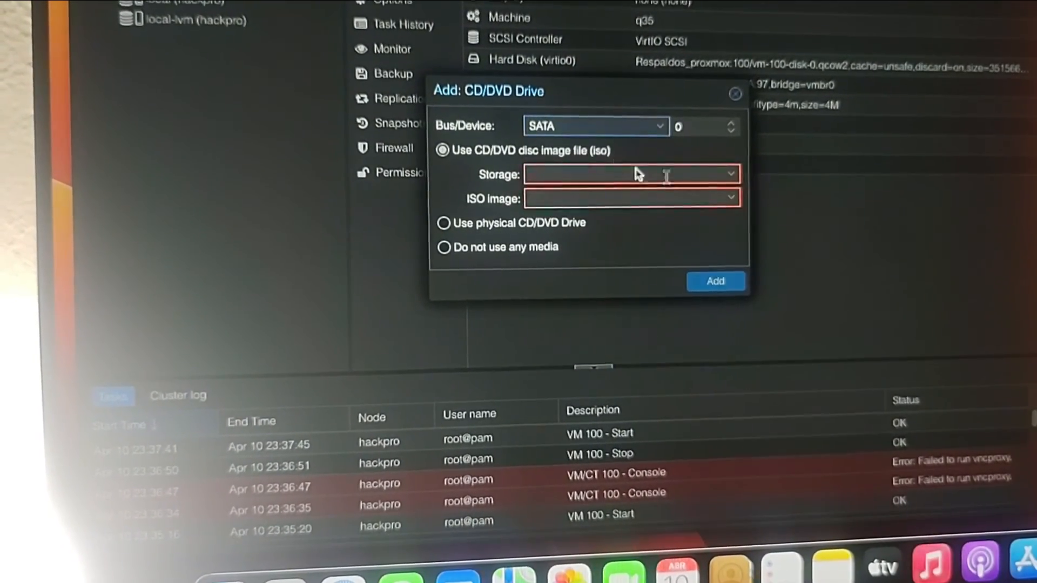
{"action": "left_click", "coordinate": [726, 175]}
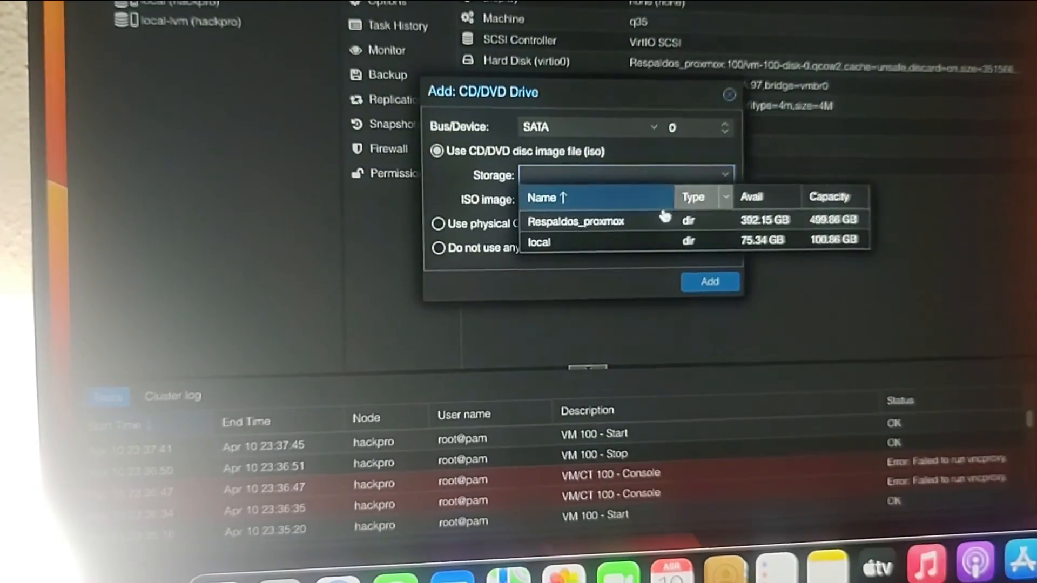
{"action": "left_click", "coordinate": [609, 243]}
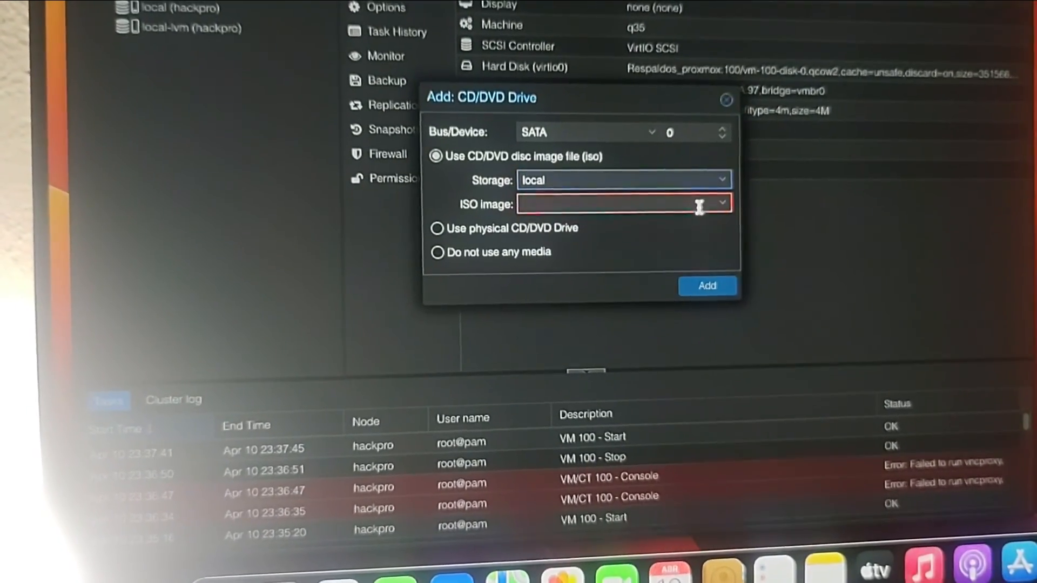
{"action": "left_click", "coordinate": [728, 209]}
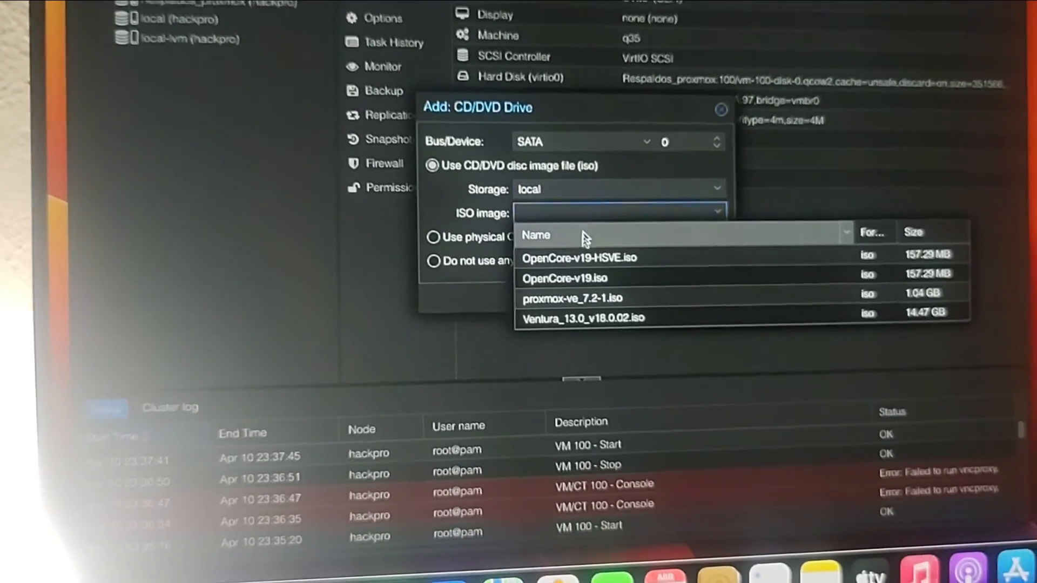
{"action": "left_click", "coordinate": [580, 315]}
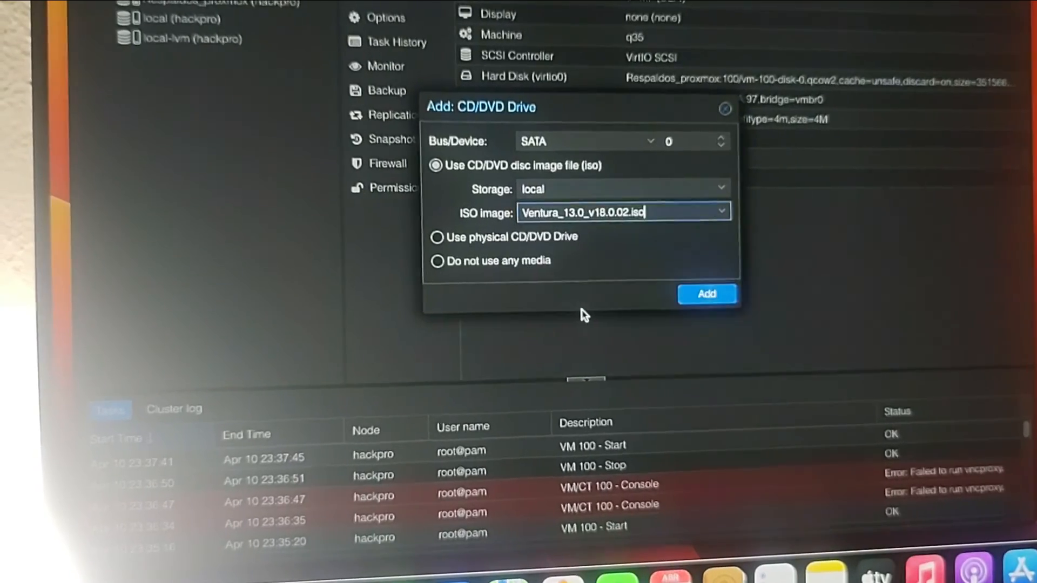
{"action": "left_click", "coordinate": [702, 295]}
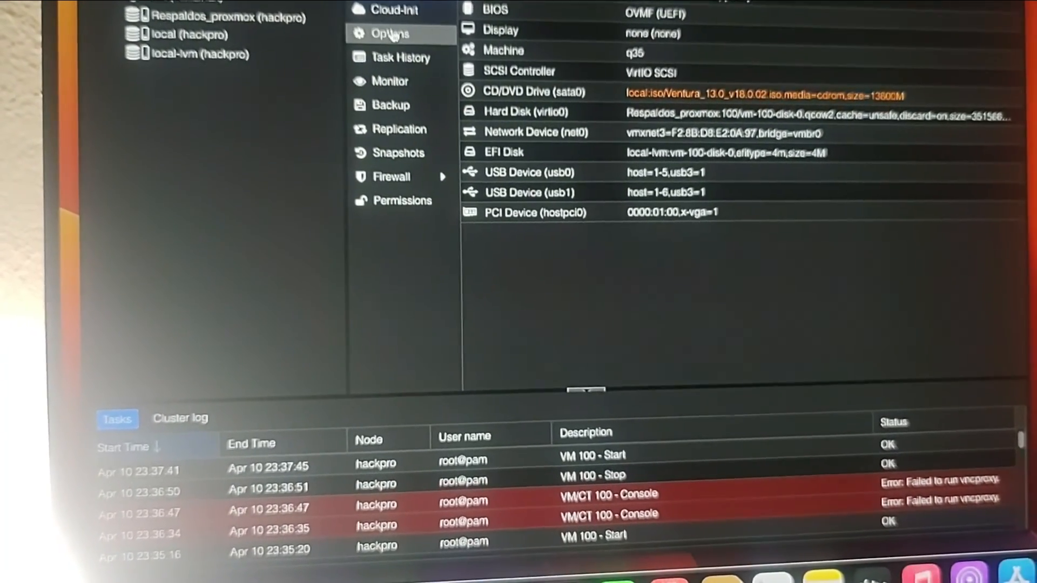
- Set VM 100's boot order to virtio0 then sata0, dropping ide2, and return to node hackpro
{"action": "left_click", "coordinate": [392, 36]}
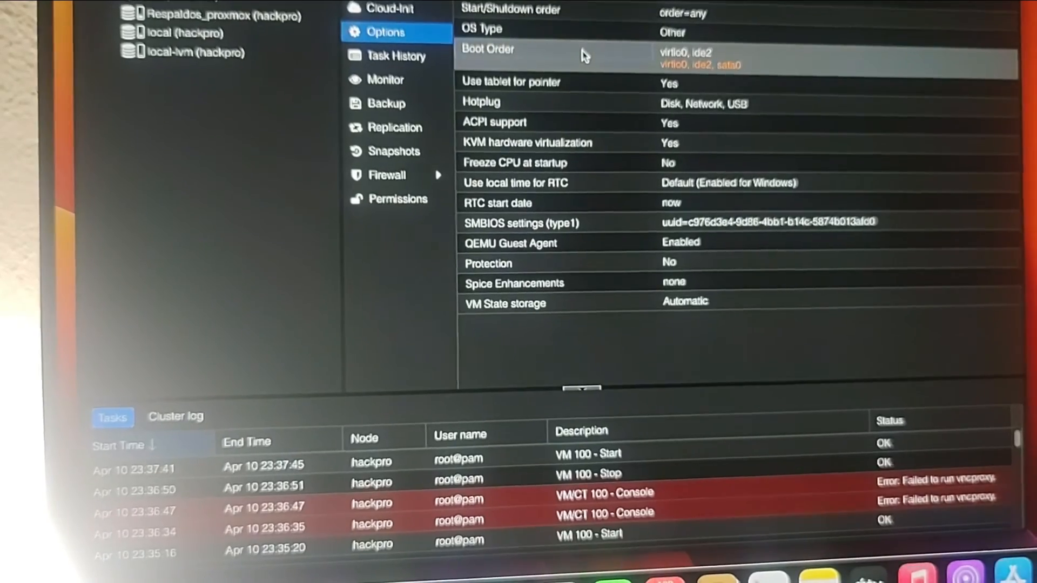
{"action": "double_click", "coordinate": [589, 56]}
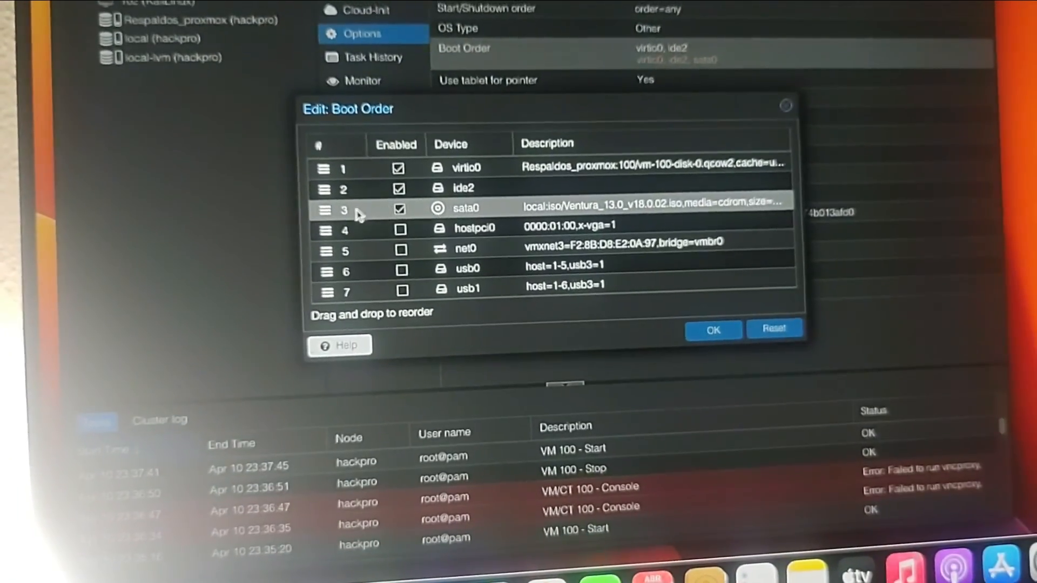
{"action": "left_click_drag", "start_coordinate": [325, 210], "coordinate": [348, 207]}
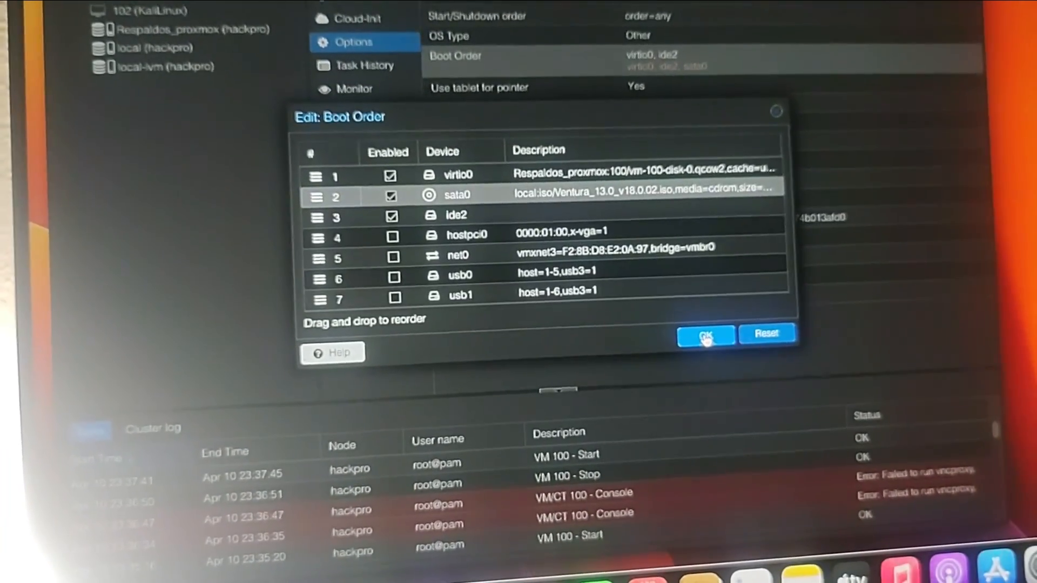
{"action": "left_click", "coordinate": [705, 338]}
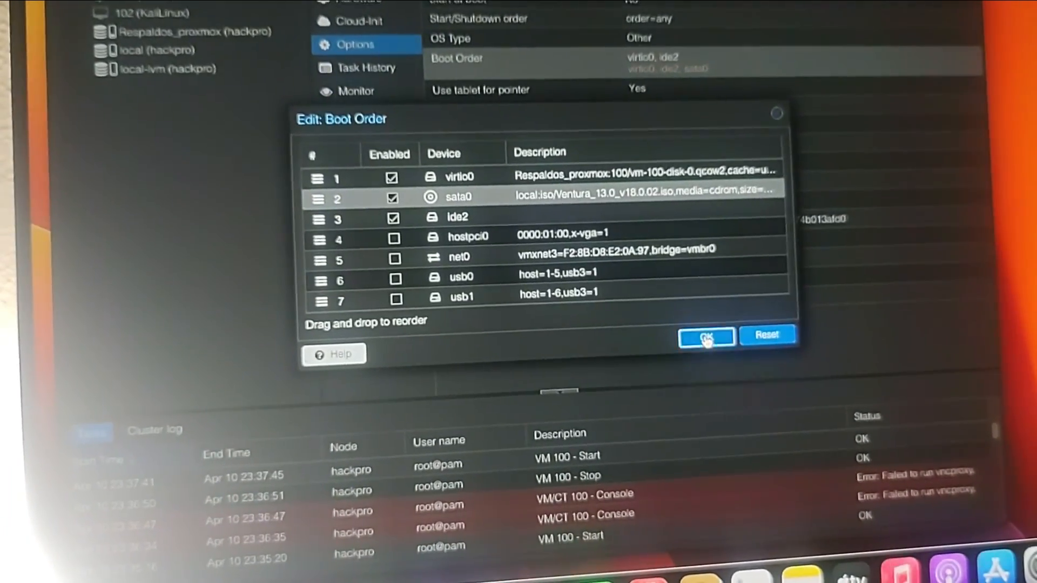
{"action": "left_click", "coordinate": [560, 257]}
{"action": "left_click", "coordinate": [389, 215]}
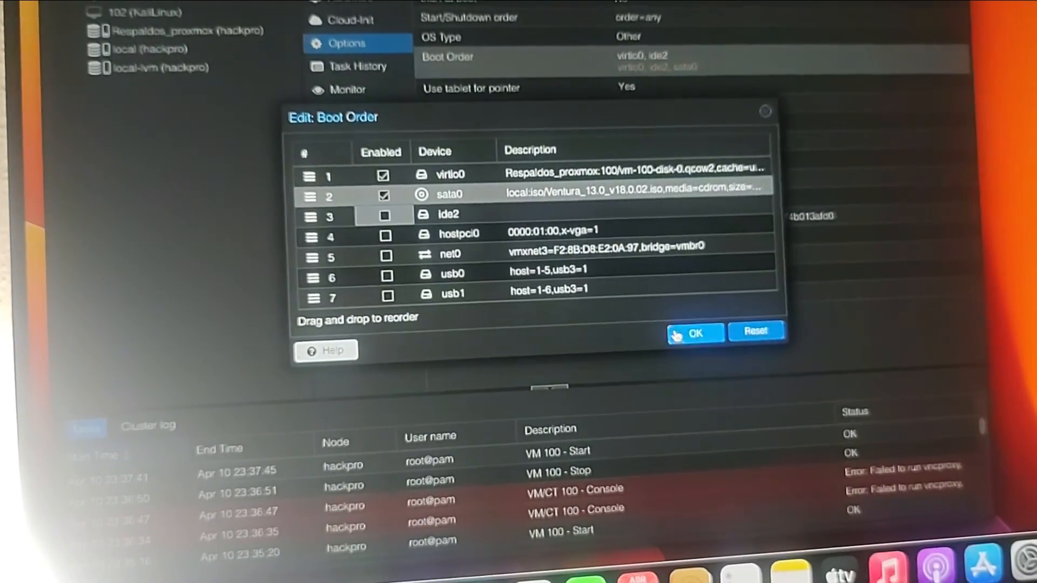
{"action": "left_click", "coordinate": [674, 335]}
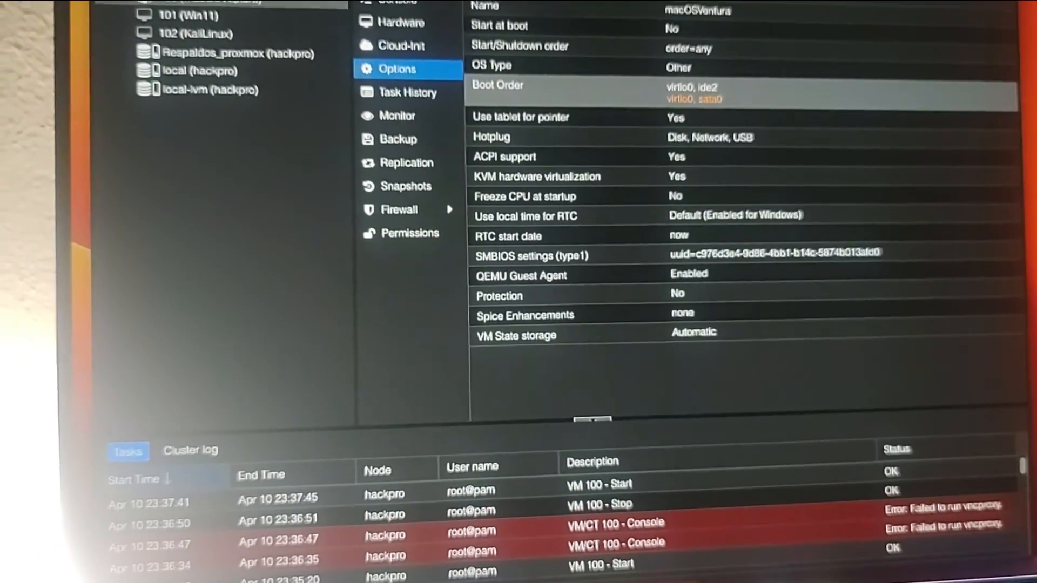
{"action": "left_click", "coordinate": [235, 0]}
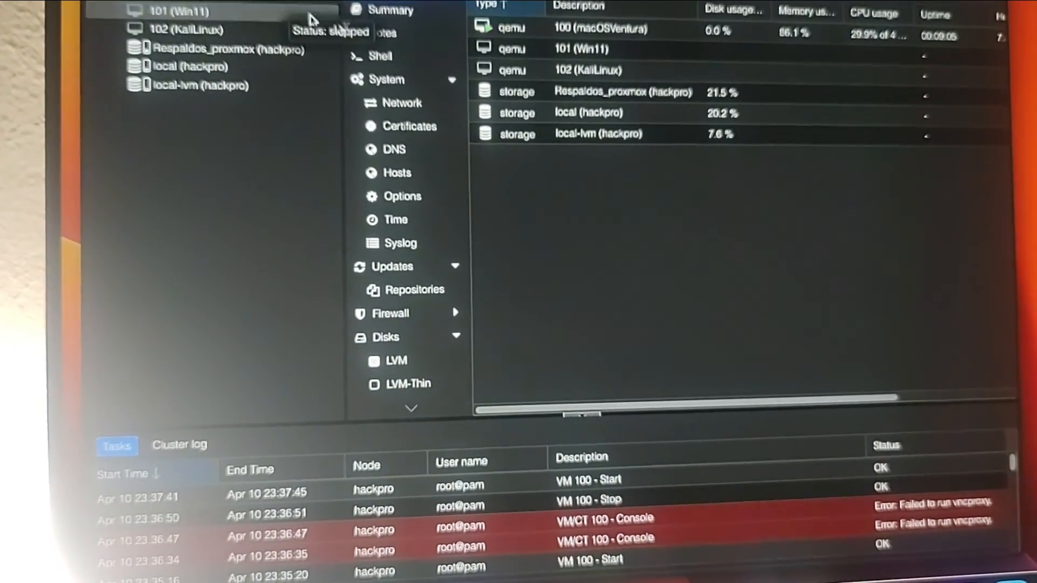
- In the hackpro node shell, open /etc/pve/qemu-server/100.conf with nano
{"action": "left_click", "coordinate": [387, 55]}
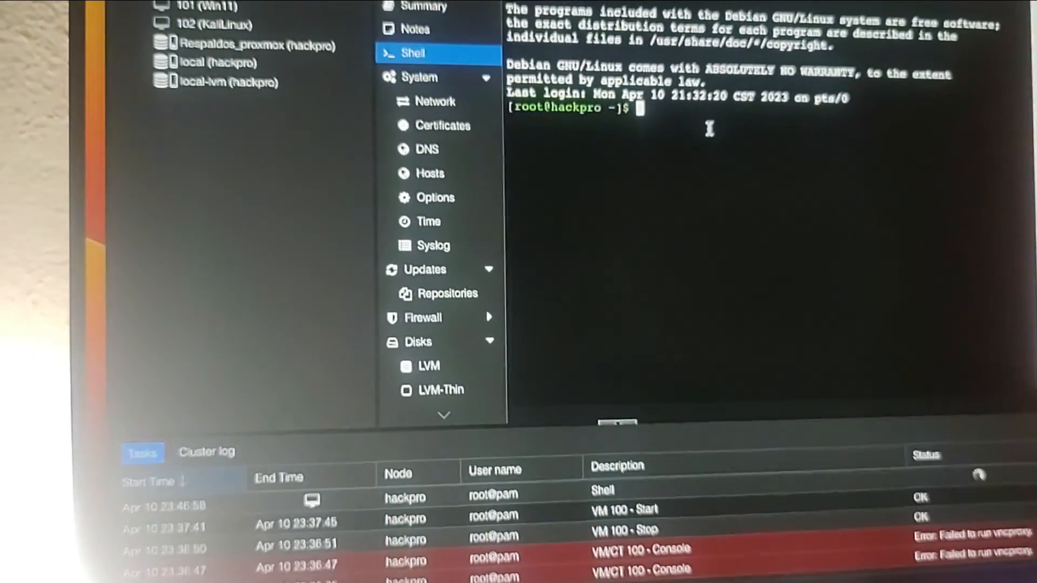
{"action": "type", "text": "nano /etc/pve/qemu-server/100.conf"}
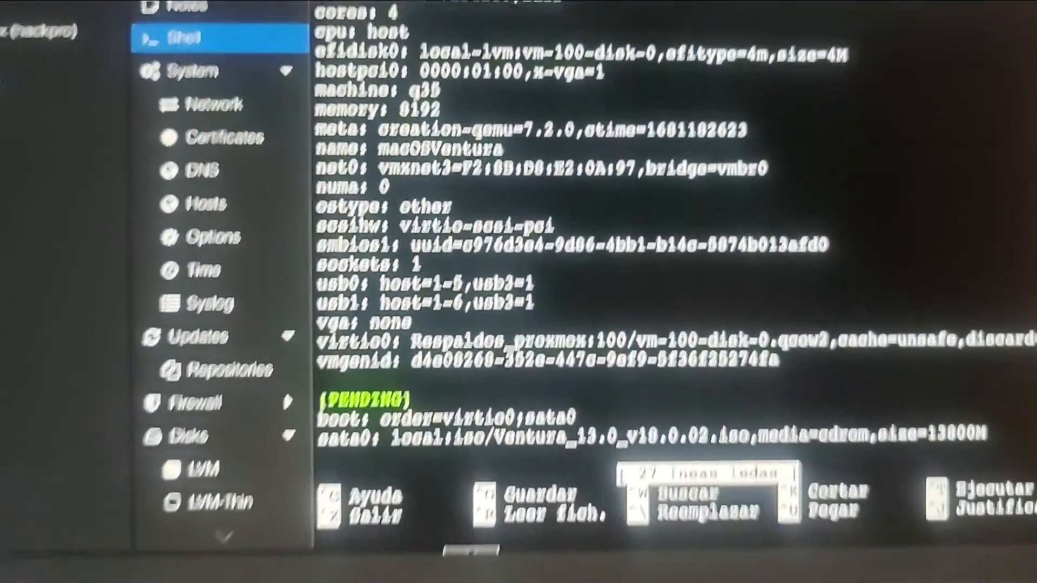
- On the sata0 line of 100.conf, replace media=cdrom with cache=unsafe
{"action": "key", "text": "Down"}
{"action": "key", "text": "Down"}
{"action": "key", "text": "Down"}
{"action": "key", "text": "Down"}
{"action": "key", "text": "Down"}
{"action": "key", "text": "Down"}
{"action": "key", "text": "Down"}
{"action": "key", "text": "Down"}
{"action": "key", "text": "Down"}
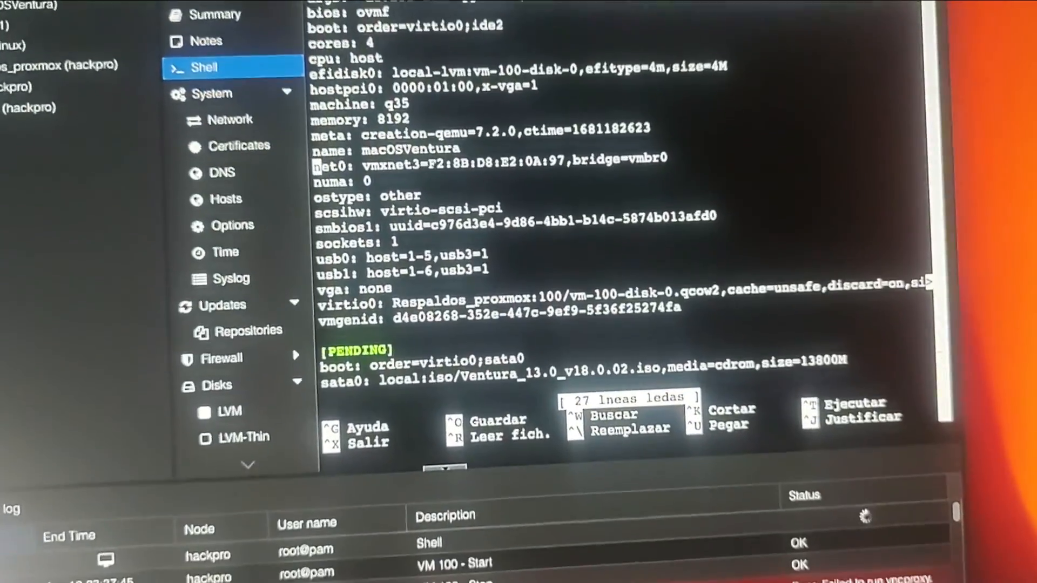
{"action": "key", "text": "Down"}
{"action": "key", "text": "Down"}
{"action": "key", "text": "Down"}
{"action": "key", "text": "Down"}
{"action": "key", "text": "Down"}
{"action": "key", "text": "Down"}
{"action": "key", "text": "Down"}
{"action": "key", "text": "Down"}
{"action": "key", "text": "Down"}
{"action": "key", "text": "Down"}
{"action": "key", "text": "Down"}
{"action": "key", "text": "Down"}
{"action": "key", "text": "Down"}
{"action": "key", "text": "Down"}
{"action": "key", "text": "Down"}
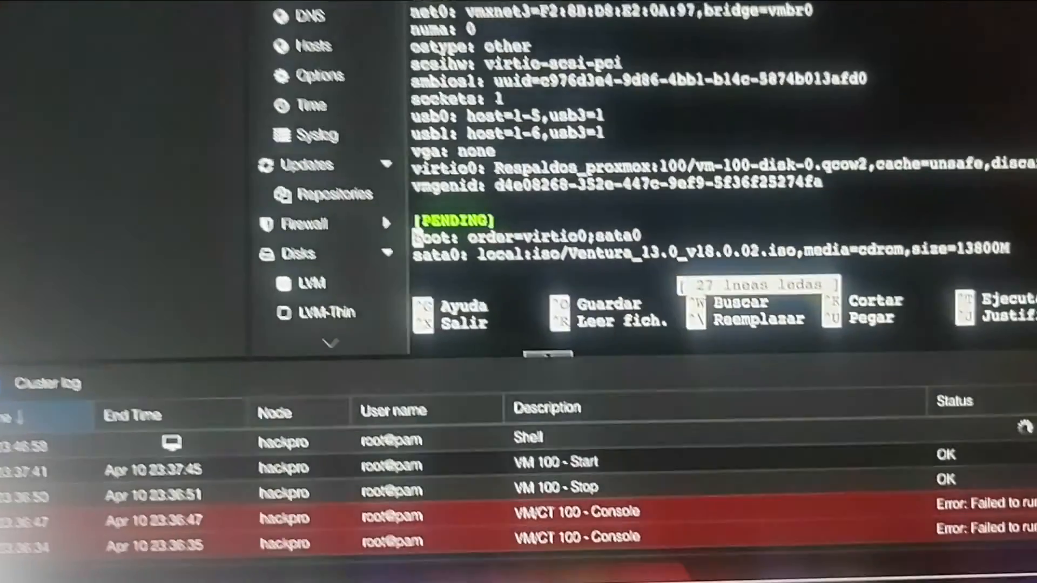
{"action": "key", "text": "Down"}
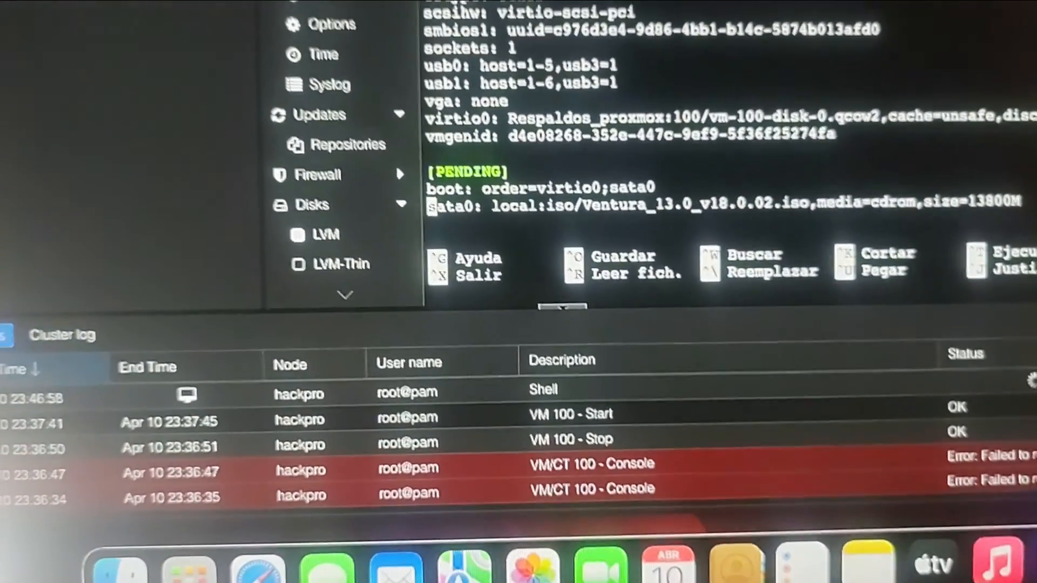
{"action": "key", "text": "Right"}
{"action": "key", "text": "Right"}
{"action": "key", "text": "Right"}
{"action": "key", "text": "Right"}
{"action": "key", "text": "Right"}
{"action": "key", "text": "Right"}
{"action": "key", "text": "Right"}
{"action": "key", "text": "Right"}
{"action": "key", "text": "Right"}
{"action": "key", "text": "Right"}
{"action": "key", "text": "Right"}
{"action": "key", "text": "Right"}
{"action": "key", "text": "Right"}
{"action": "key", "text": "Right"}
{"action": "key", "text": "Right"}
{"action": "key", "text": "Right"}
{"action": "key", "text": "Right"}
{"action": "key", "text": "Right"}
{"action": "key", "text": "Right"}
{"action": "key", "text": "Right"}
{"action": "key", "text": "Right"}
{"action": "key", "text": "Right"}
{"action": "key", "text": "Right"}
{"action": "key", "text": "Right"}
{"action": "key", "text": "Right"}
{"action": "key", "text": "Right"}
{"action": "key", "text": "Right"}
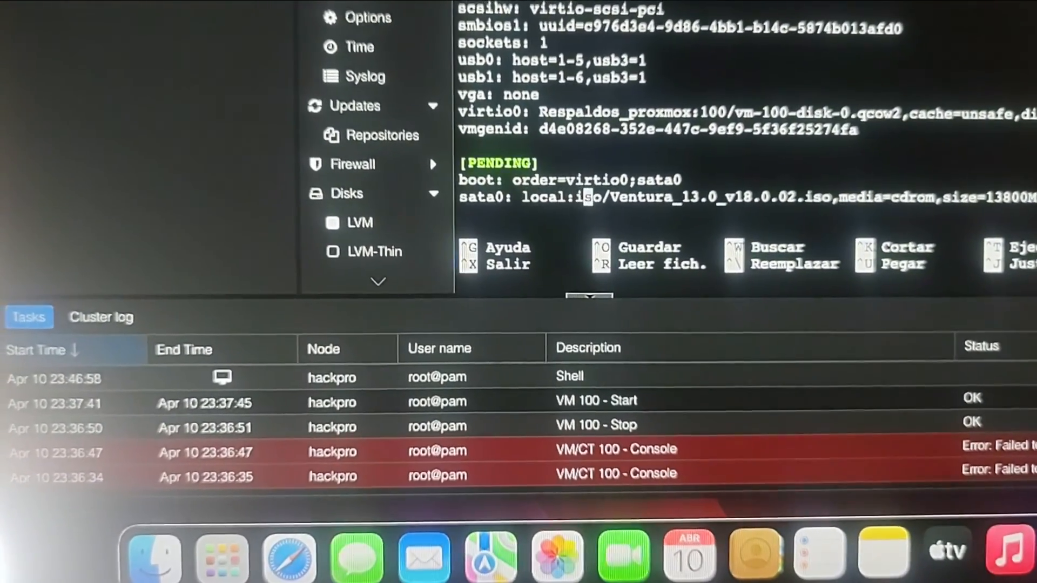
{"action": "key", "text": "Right"}
{"action": "key", "text": "Right"}
{"action": "key", "text": "Right"}
{"action": "key", "text": "Right"}
{"action": "key", "text": "Right"}
{"action": "key", "text": "Right"}
{"action": "key", "text": "Right"}
{"action": "key", "text": "Right"}
{"action": "key", "text": "Right"}
{"action": "key", "text": "Right"}
{"action": "key", "text": "Right"}
{"action": "key", "text": "Right"}
{"action": "key", "text": "Right"}
{"action": "key", "text": "Right"}
{"action": "key", "text": "Right"}
{"action": "key", "text": "Right"}
{"action": "key", "text": "Right"}
{"action": "key", "text": "Right"}
{"action": "key", "text": "Right"}
{"action": "key", "text": "Right"}
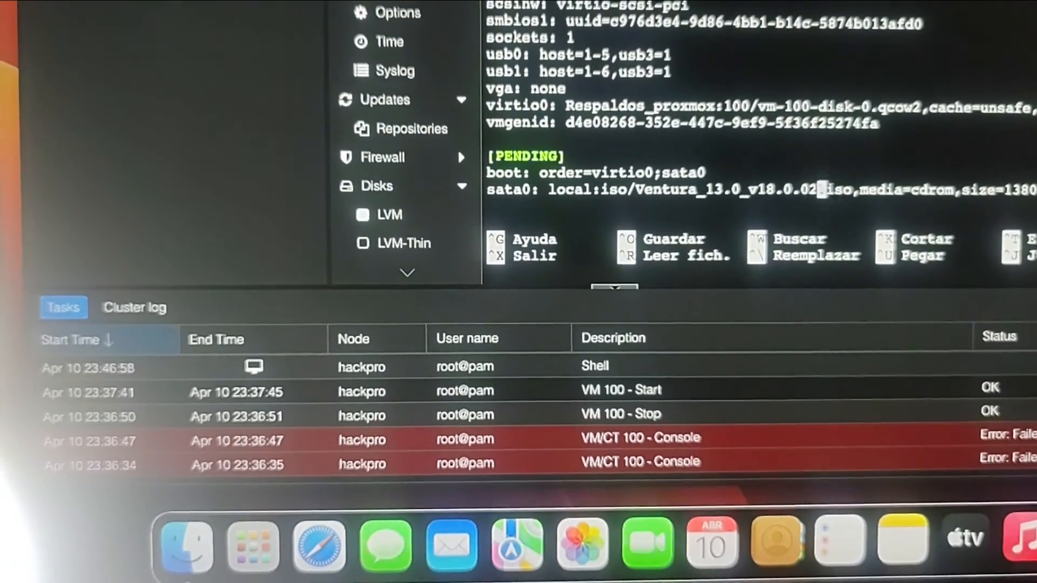
{"action": "key", "text": "Right"}
{"action": "key", "text": "Right"}
{"action": "key", "text": "Right"}
{"action": "key", "text": "Right"}
{"action": "key", "text": "Right"}
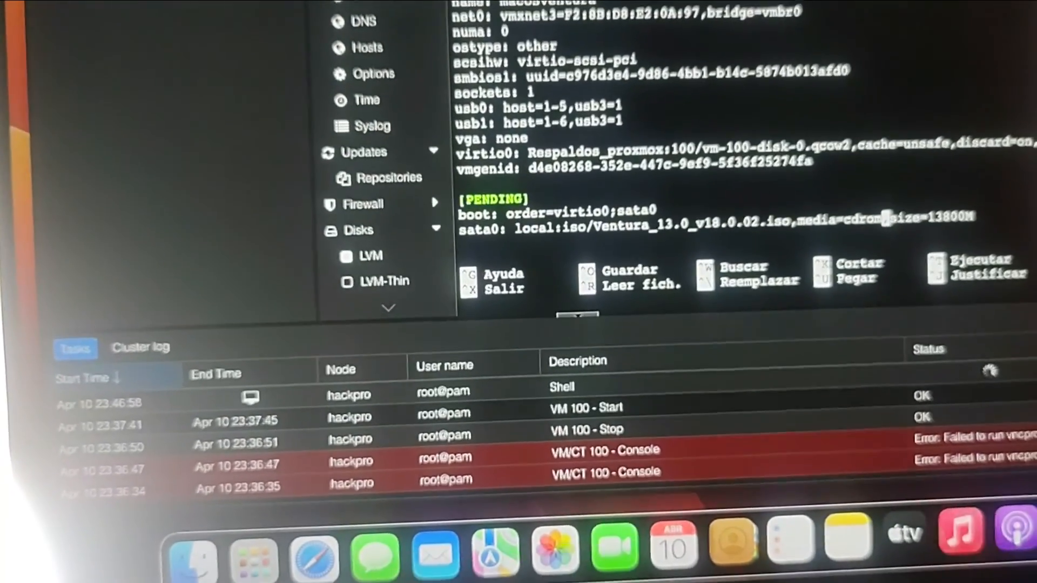
{"action": "key", "text": "BackSpace"}
{"action": "key", "text": "BackSpace"}
{"action": "key", "text": "BackSpace"}
{"action": "key", "text": "BackSpace"}
{"action": "key", "text": "BackSpace"}
{"action": "key", "text": "BackSpace"}
{"action": "key", "text": "BackSpace"}
{"action": "key", "text": "BackSpace"}
{"action": "key", "text": "BackSpace"}
{"action": "key", "text": "BackSpace"}
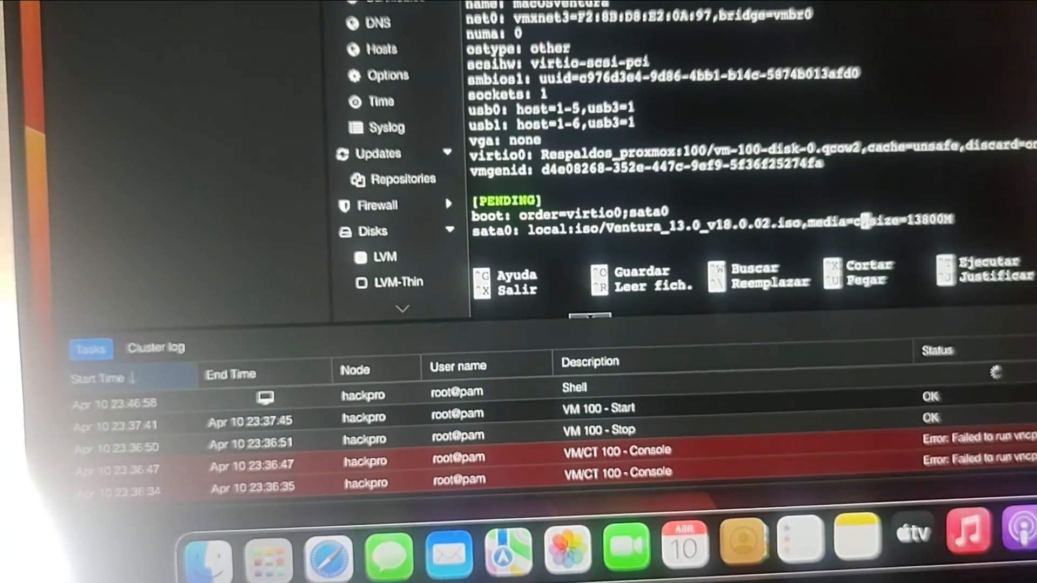
{"action": "key", "text": "BackSpace"}
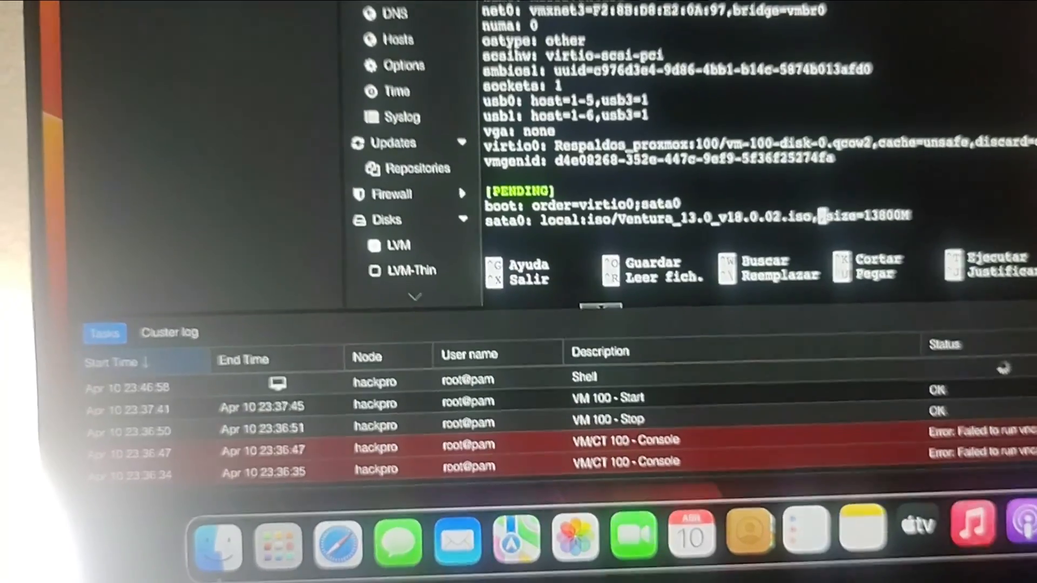
{"action": "type", "text": "c"}
{"action": "type", "text": "ache"}
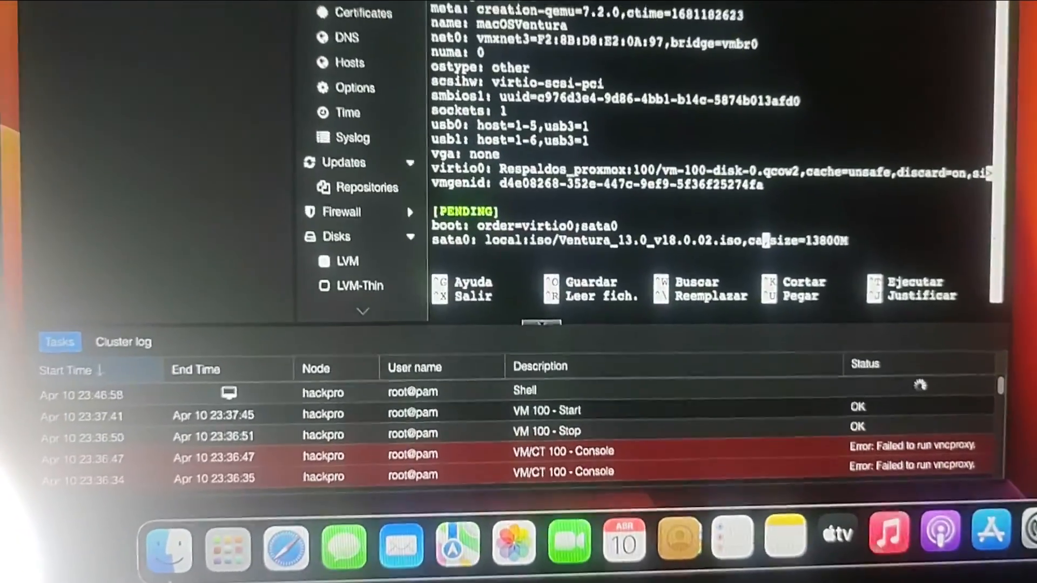
{"action": "type", "text": "="}
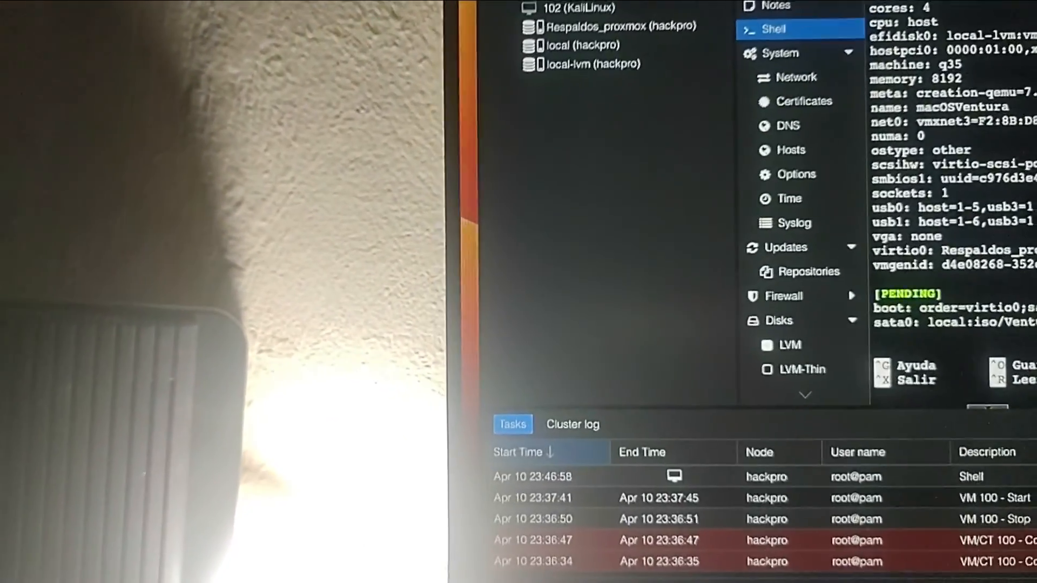
{"action": "type", "text": "unsafe,size=13800M"}
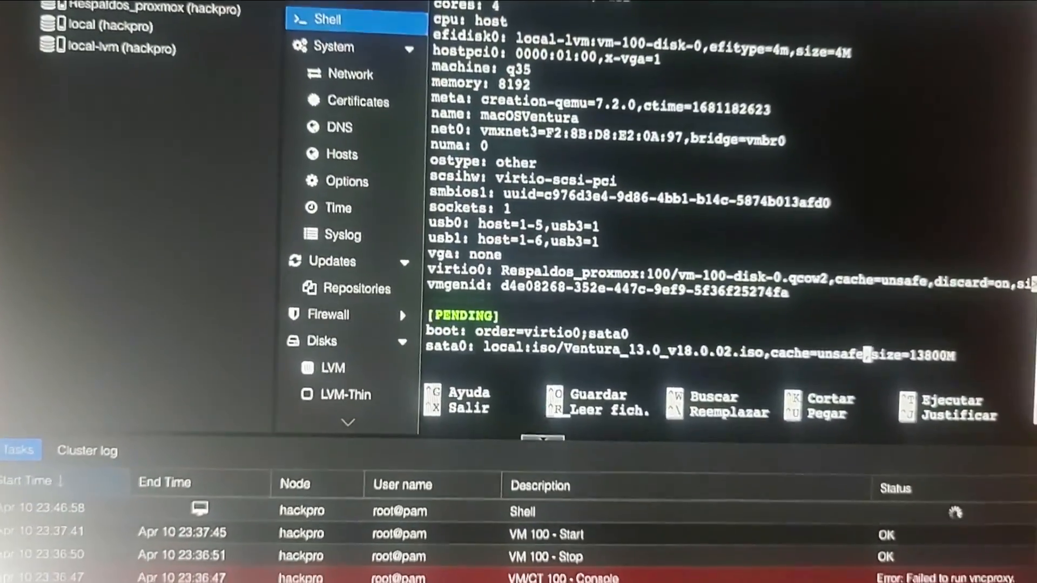
- Save the changes to 100.conf and exit nano back to the root prompt
{"action": "key", "text": "ctrl+x"}
{"action": "key", "text": "s"}
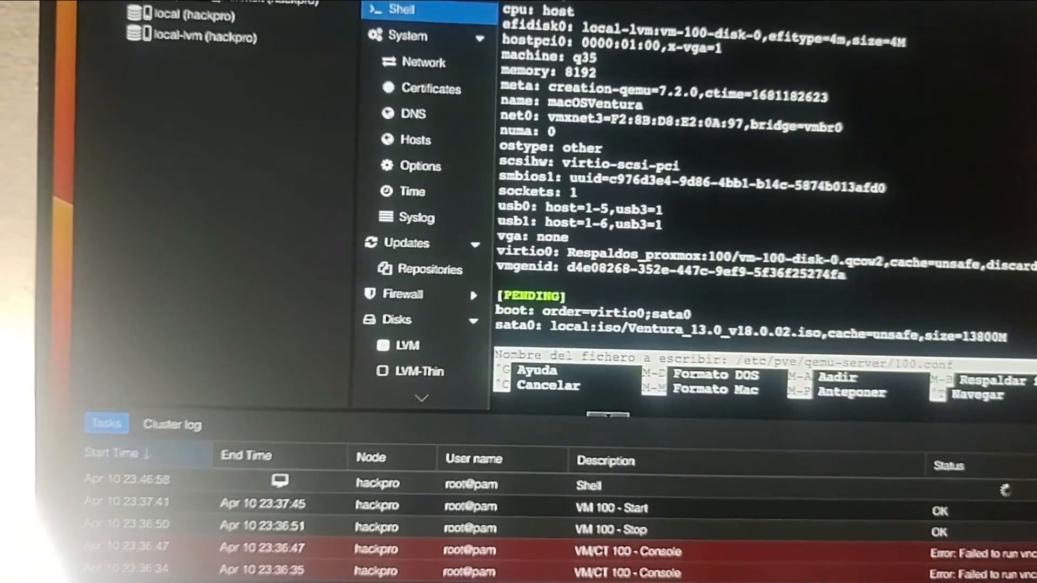
{"action": "key", "text": "Return"}
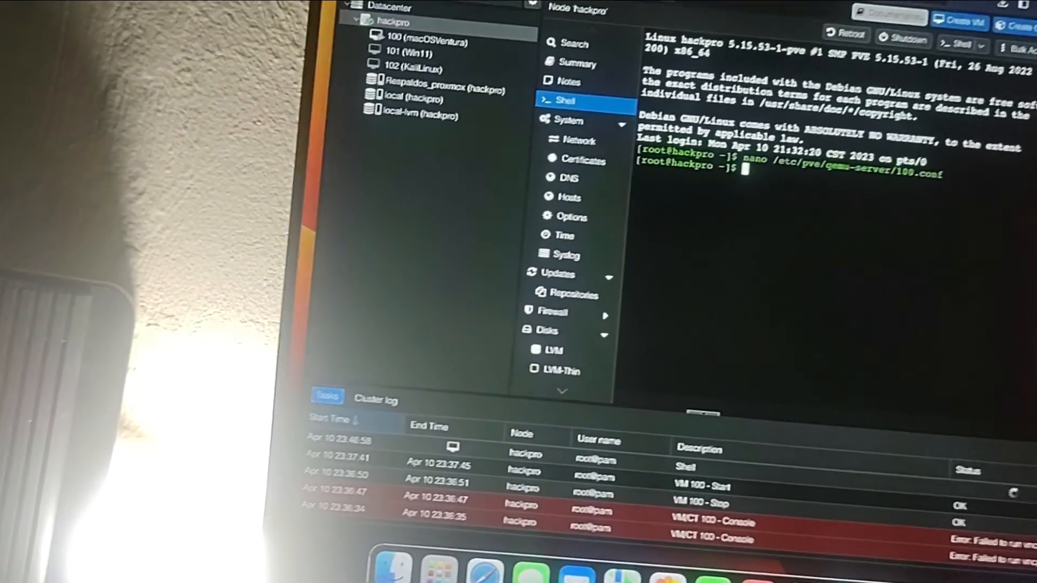
- Choose Reiniciar… from the Apple menu to bring up the restart confirmation
{"action": "left_click", "coordinate": [346, 1]}
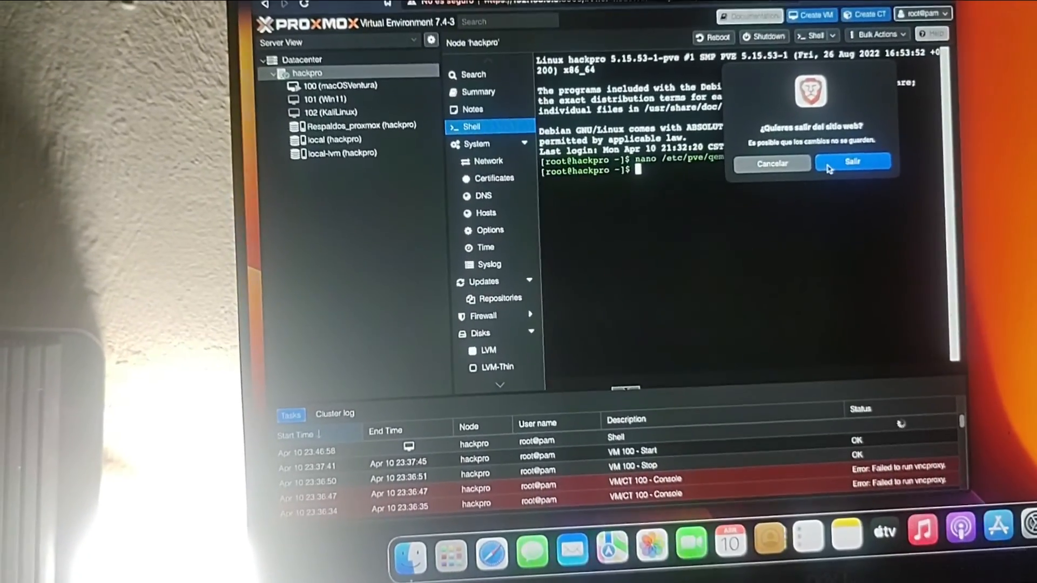
- Confirm Reiniciar in the dialog so macOS Ventura shuts down and reboots
{"action": "left_click", "coordinate": [848, 147]}
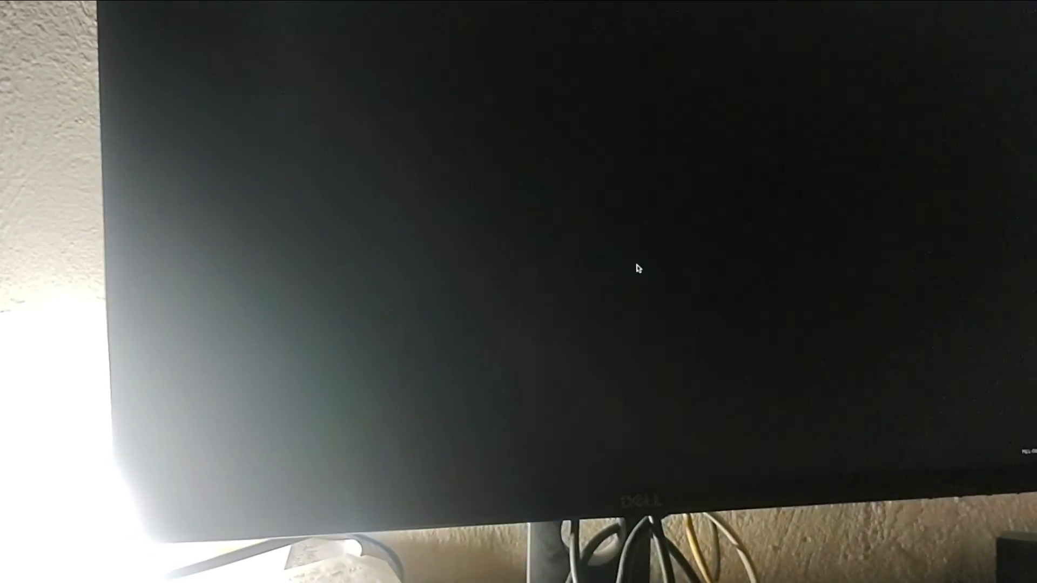
- Select the UEFI Shell entry in the OpenCore picker and boot it
{"action": "key", "text": "Right"}
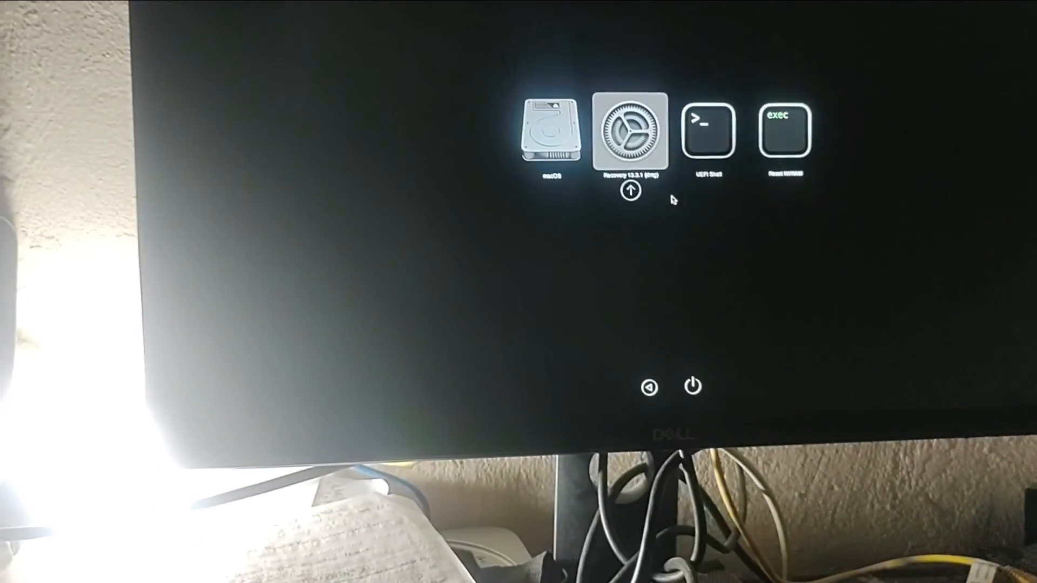
{"action": "key", "text": "Right"}
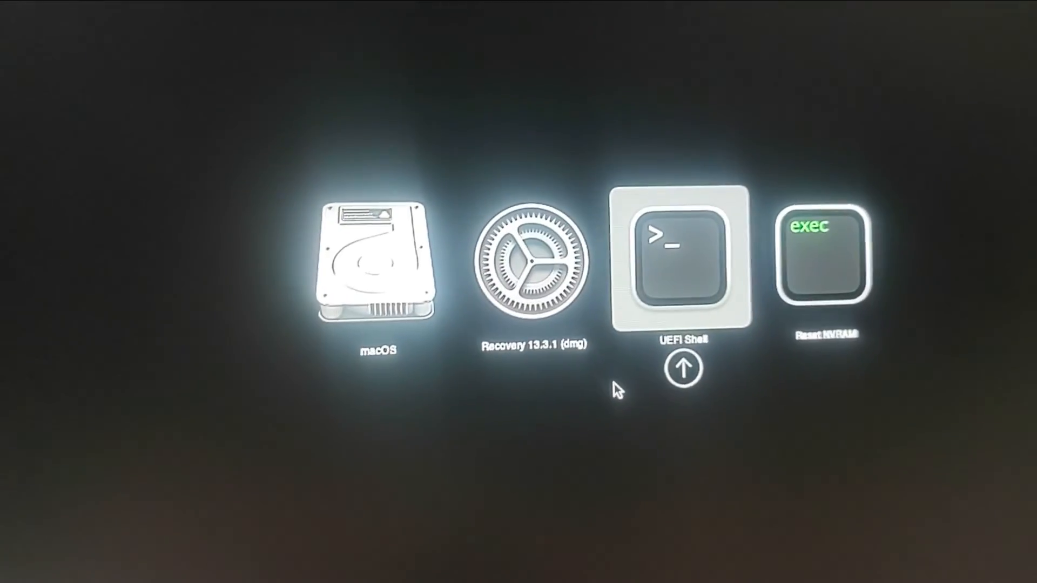
{"action": "key", "text": "Return"}
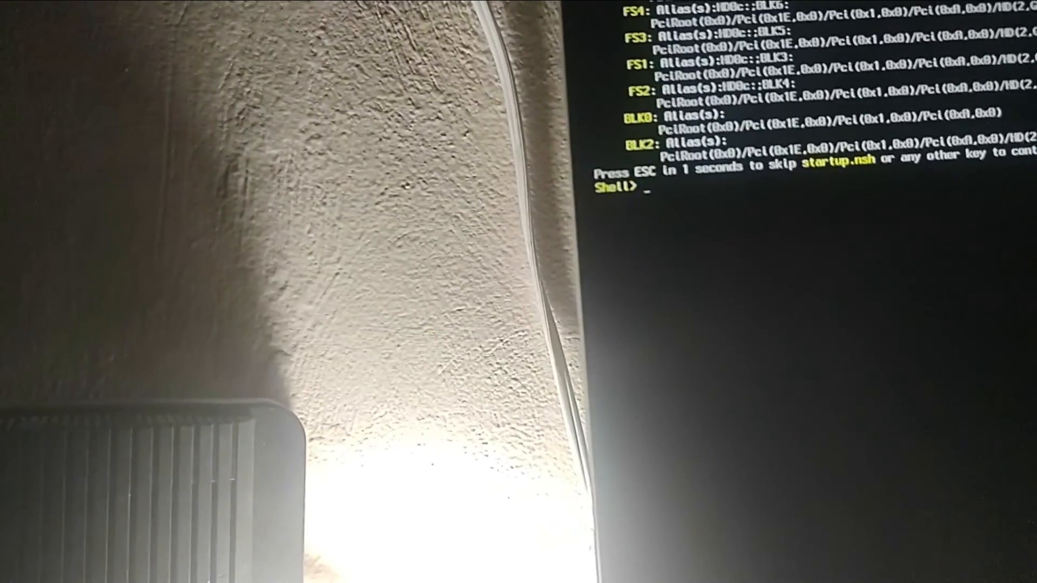
- Switch through volumes FS0, FS6, FS5 and FS4, listing each root to find the installer
{"action": "type", "text": "fs6"}
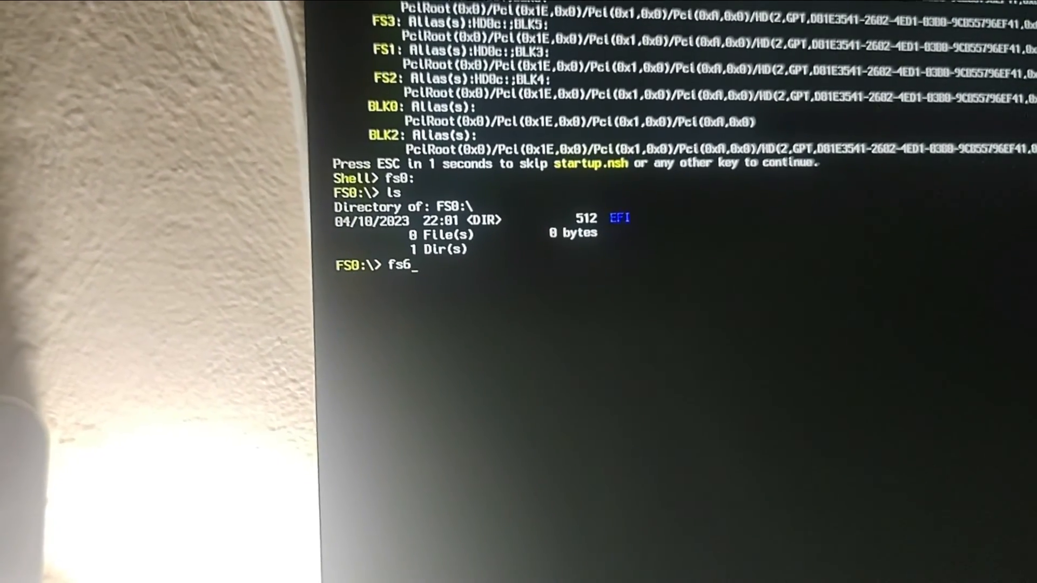
{"action": "type", "text": ":"}
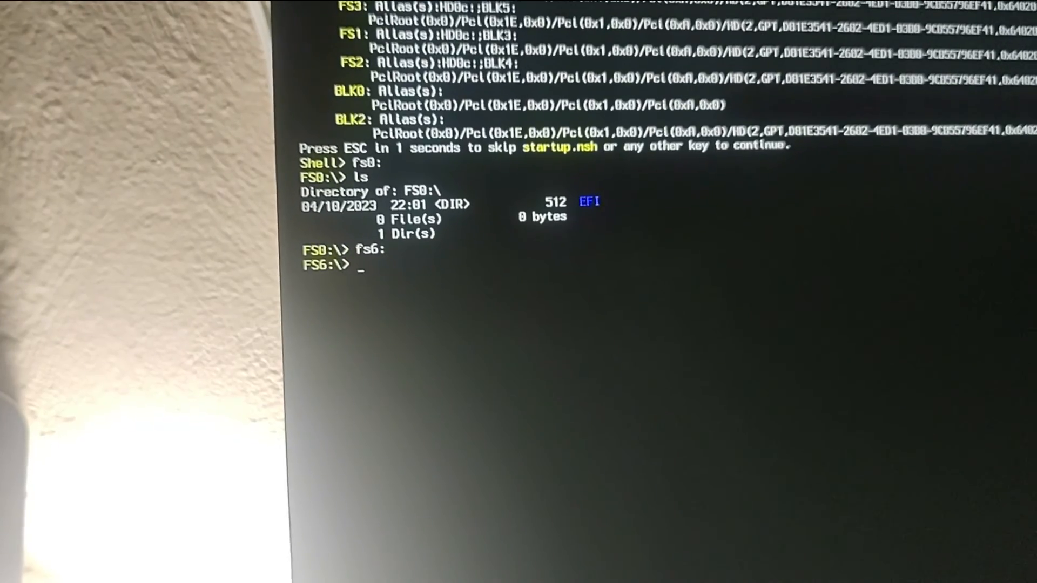
{"action": "type", "text": "ls"}
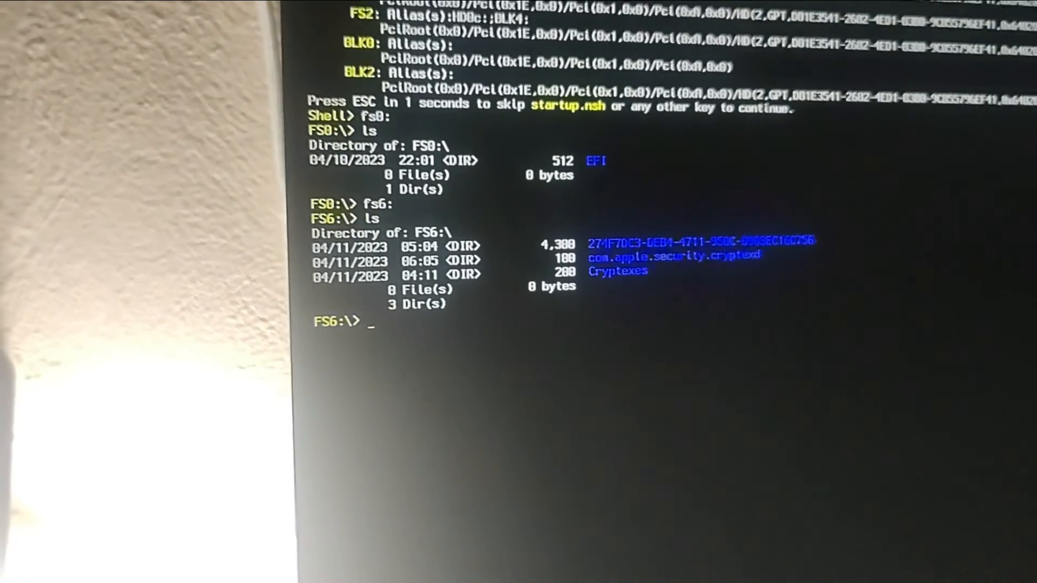
{"action": "type", "text": "fs5"}
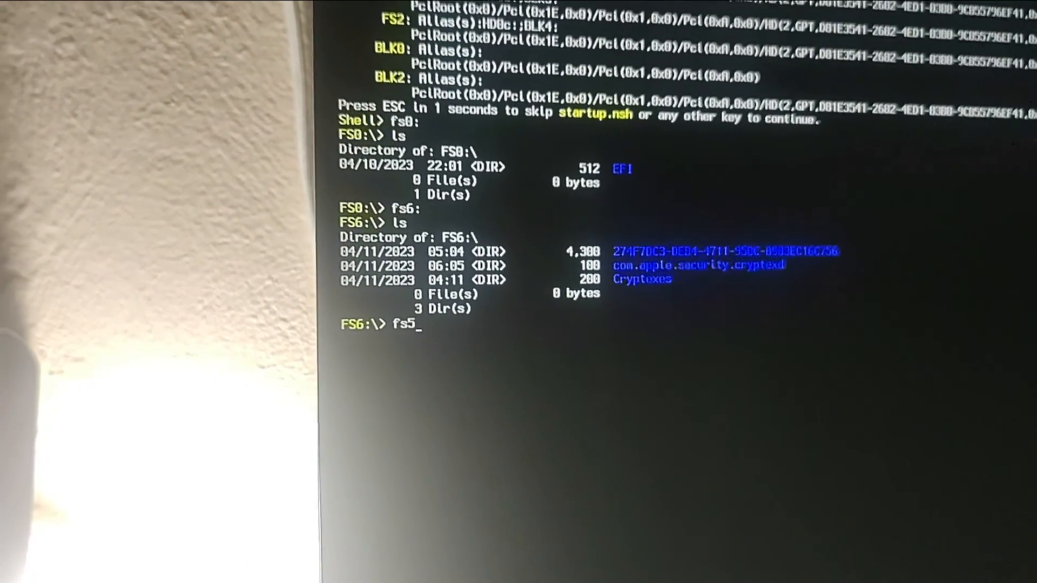
{"action": "type", "text": ":"}
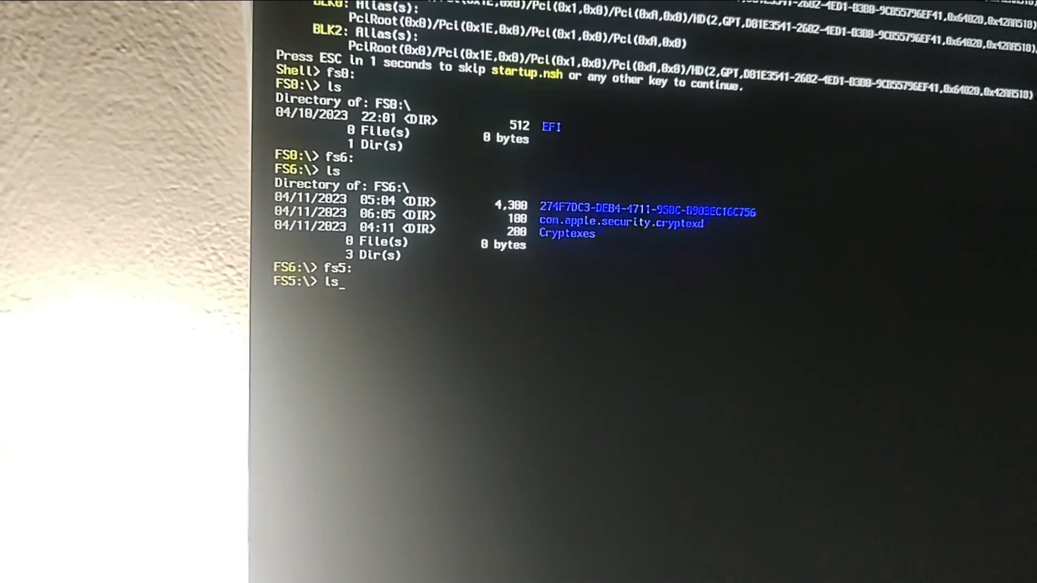
{"action": "key", "text": "Return"}
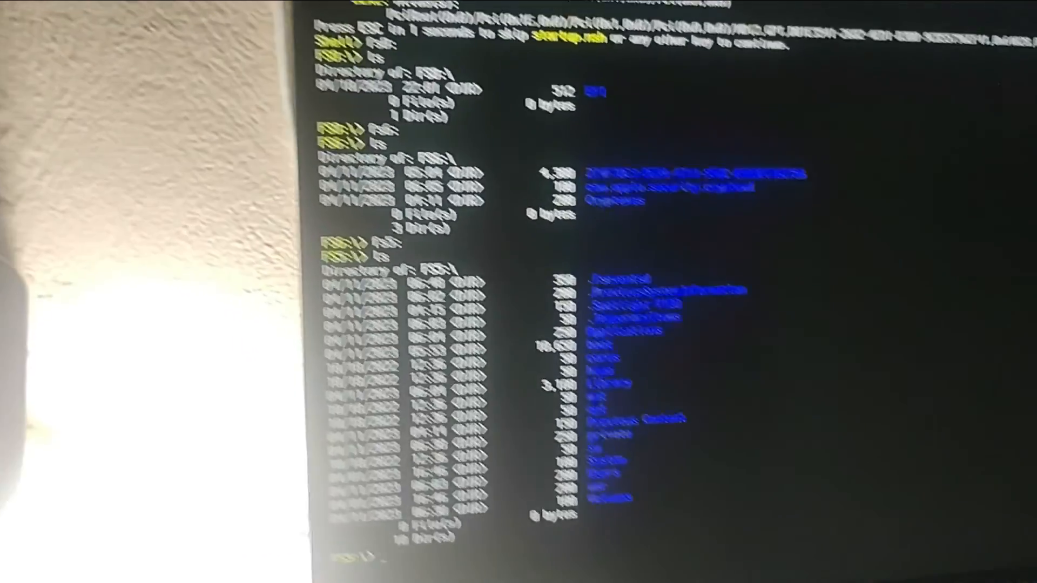
{"action": "type", "text": "fs4"}
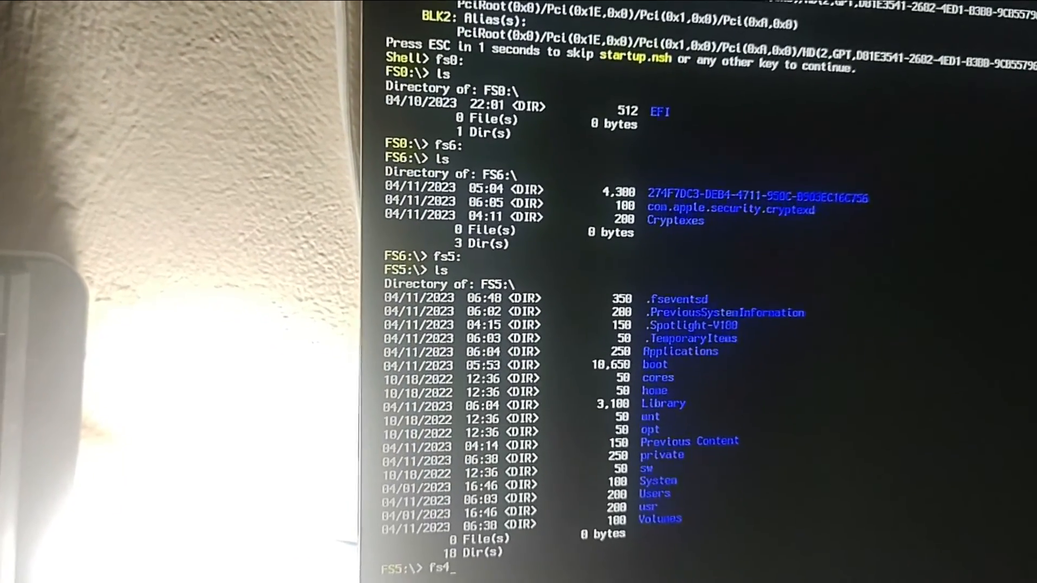
{"action": "type", "text": ":"}
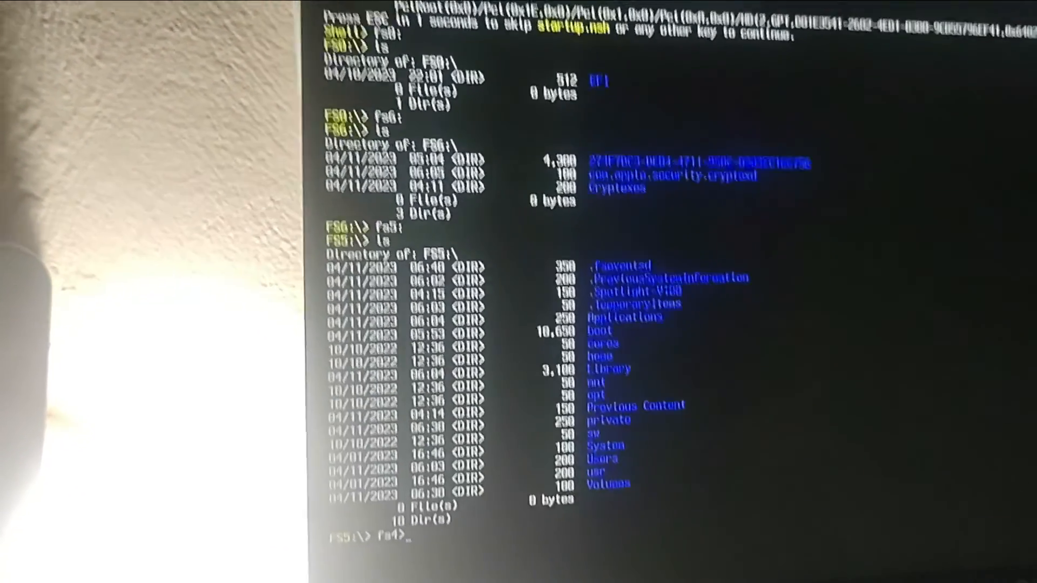
{"action": "key", "text": "BackSpace"}
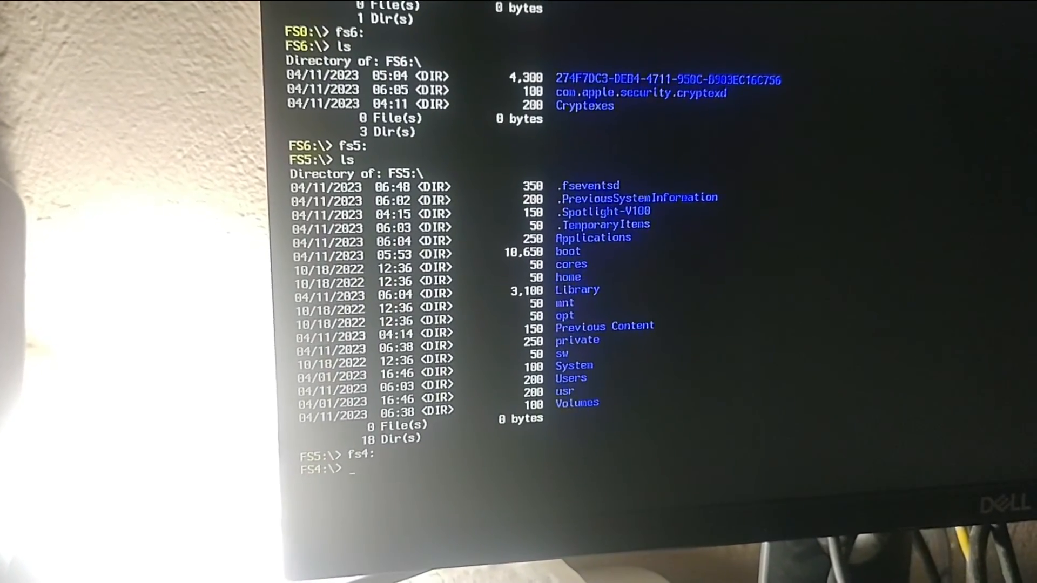
{"action": "type", "text": "ls"}
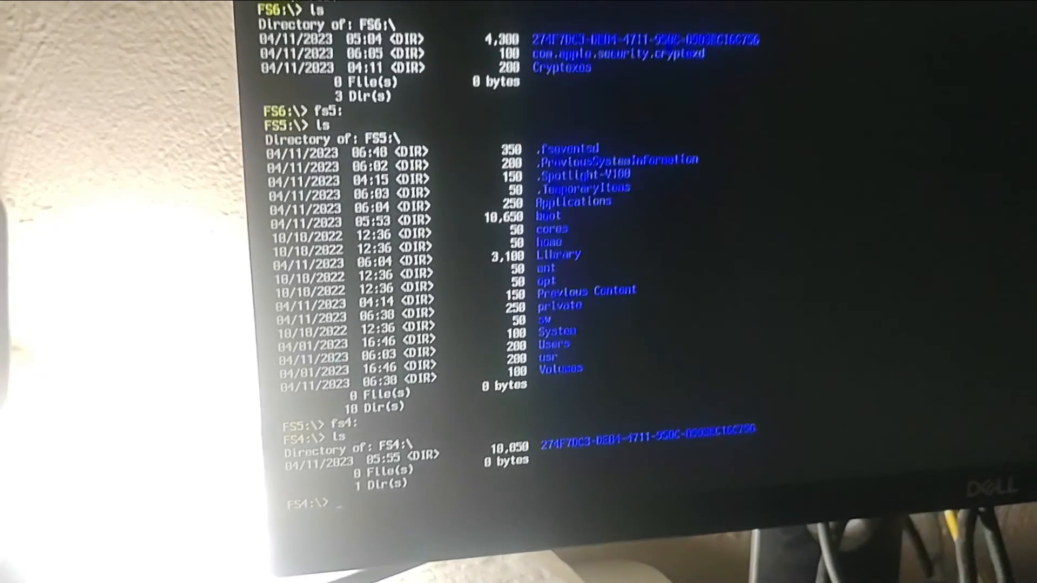
{"action": "type", "text": "fs3"}
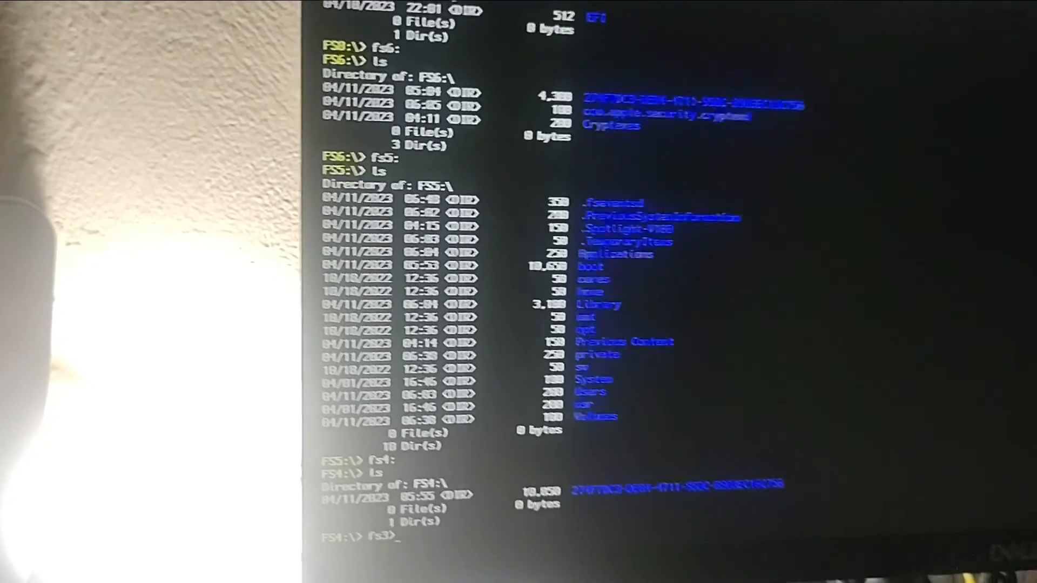
{"action": "type", "text": ">"}
{"action": "key", "text": "BackSpace"}
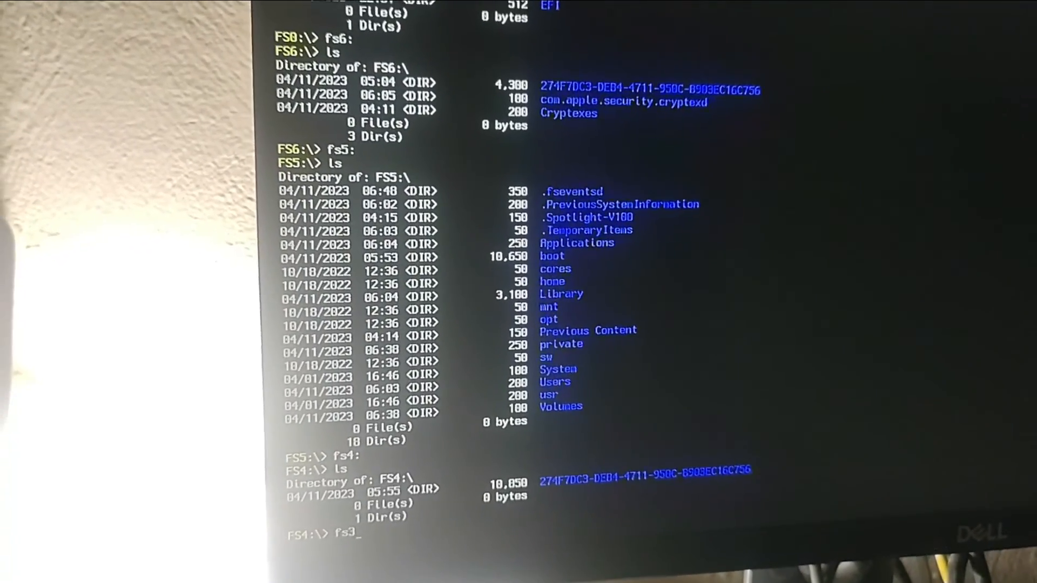
{"action": "type", "text": ":\\> "}
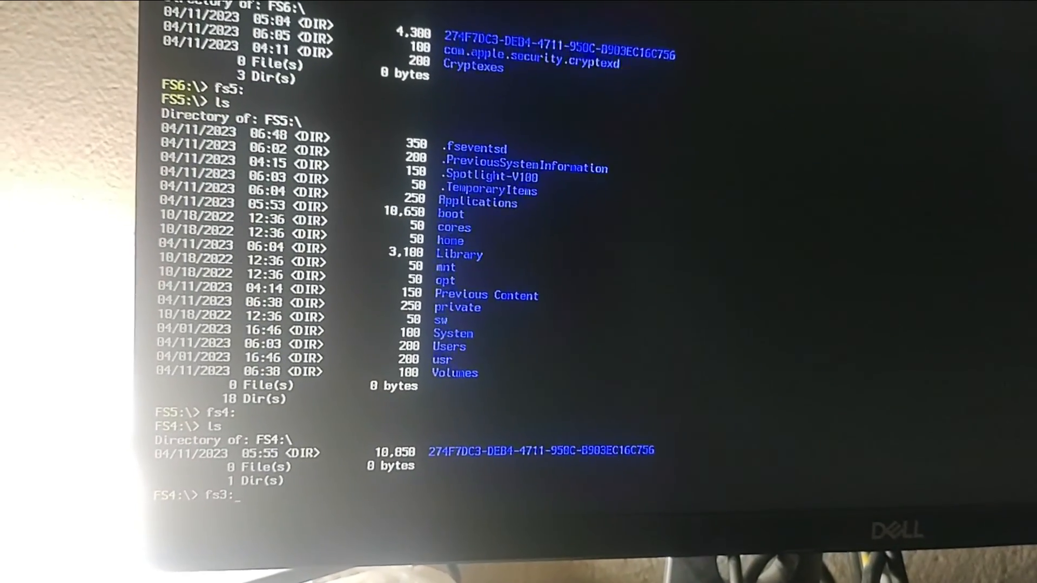
{"action": "type", "text": "ls"}
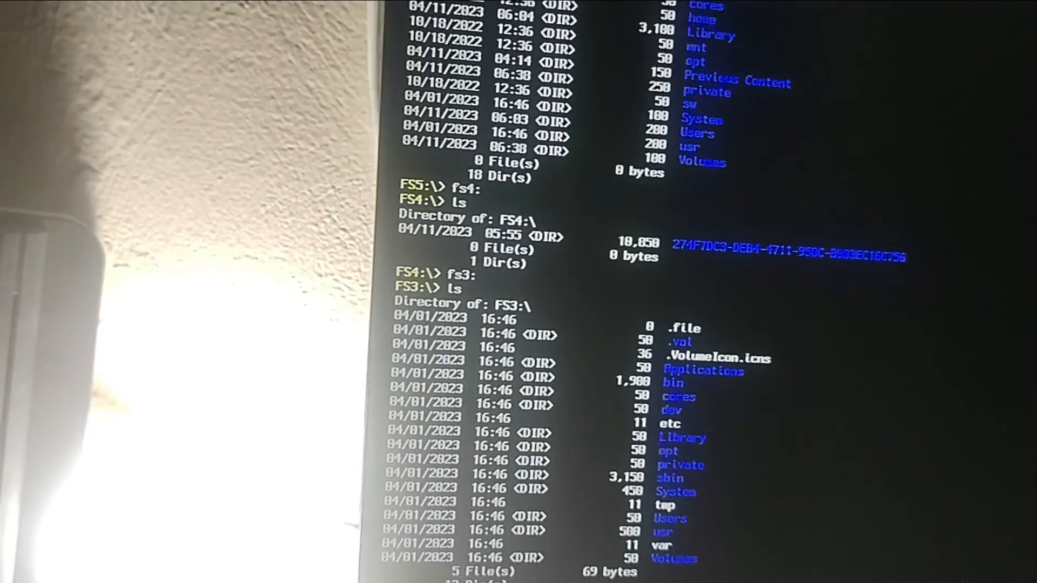
- List volumes FS3, FS1 and FS2, where FS2 holds only kernelcore, then return to FS0
{"action": "type", "text": "fs1"}
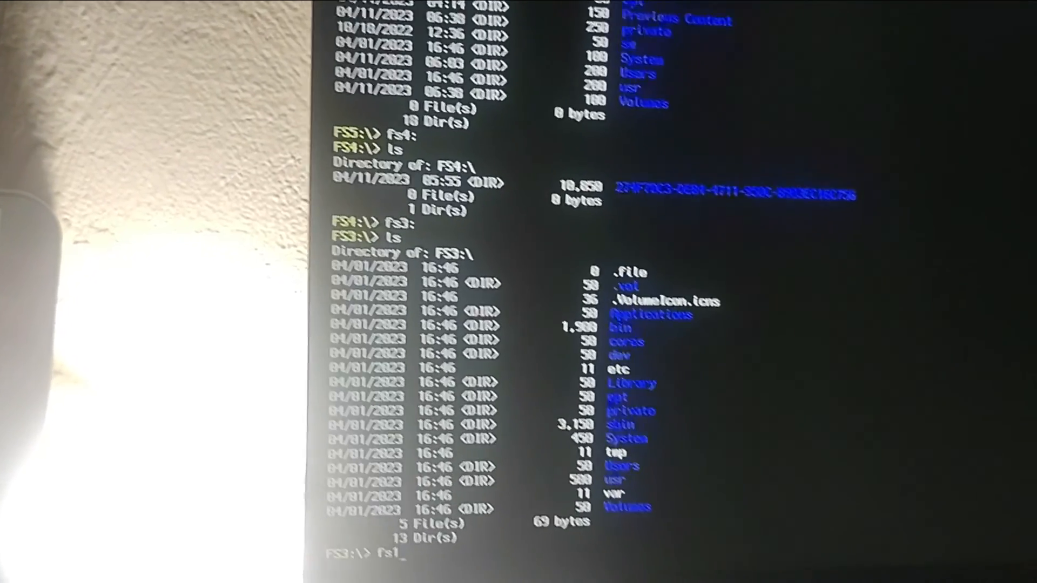
{"action": "type", "text": ">"}
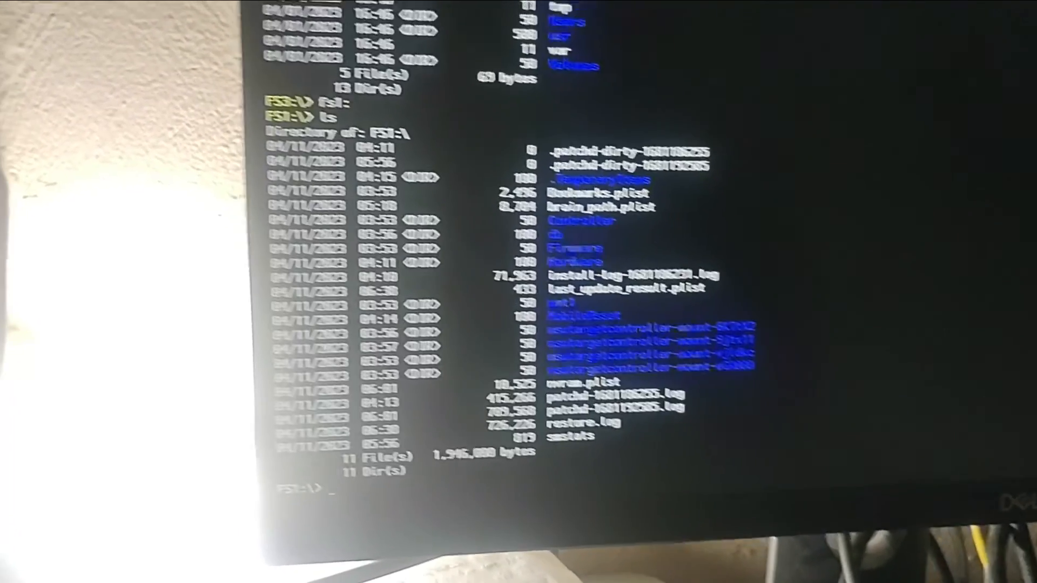
{"action": "type", "text": "fs2"}
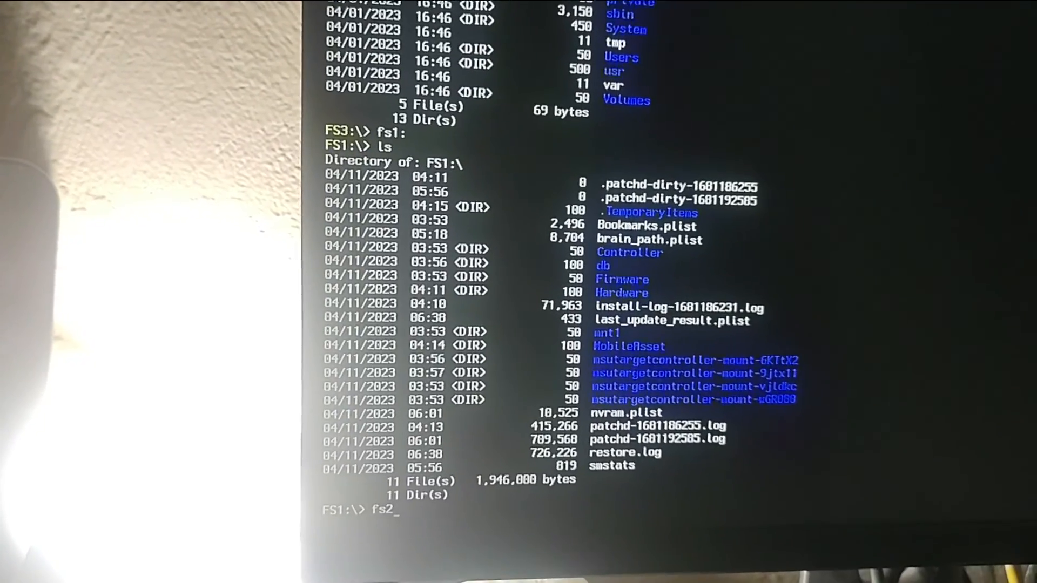
{"action": "type", "text": ":"}
{"action": "key", "text": "Return"}
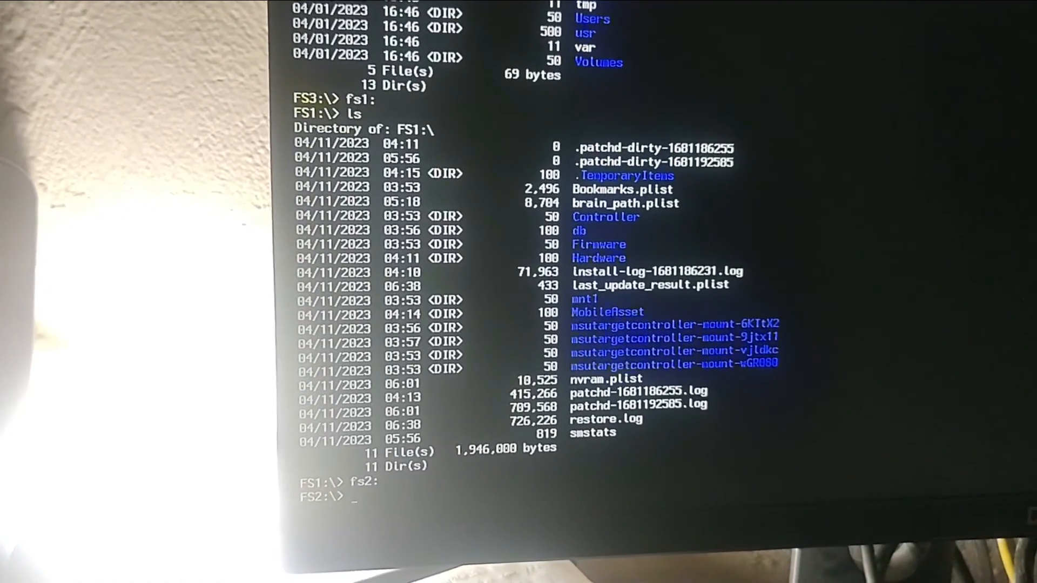
{"action": "type", "text": "ls"}
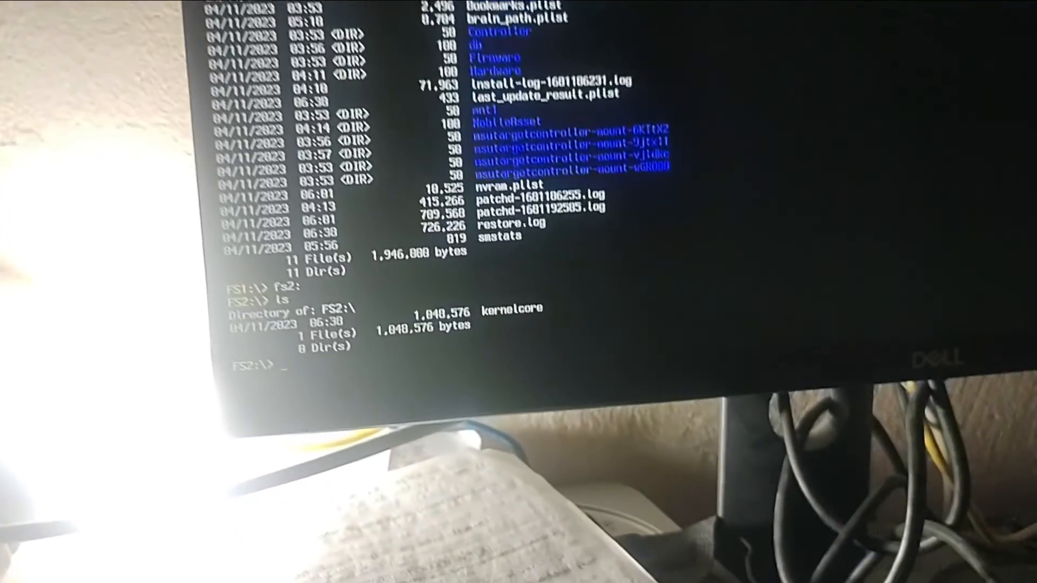
{"action": "type", "text": "f"}
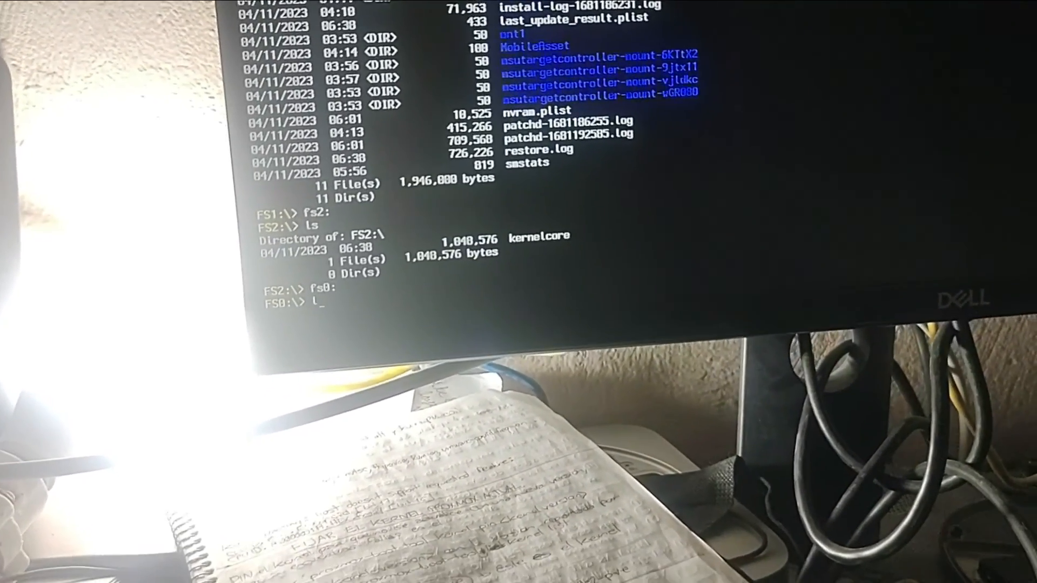
- List FS0's root, then enter system\library\coreservices\boot.efi to launch the macOS bootloader
{"action": "type", "text": "ls"}
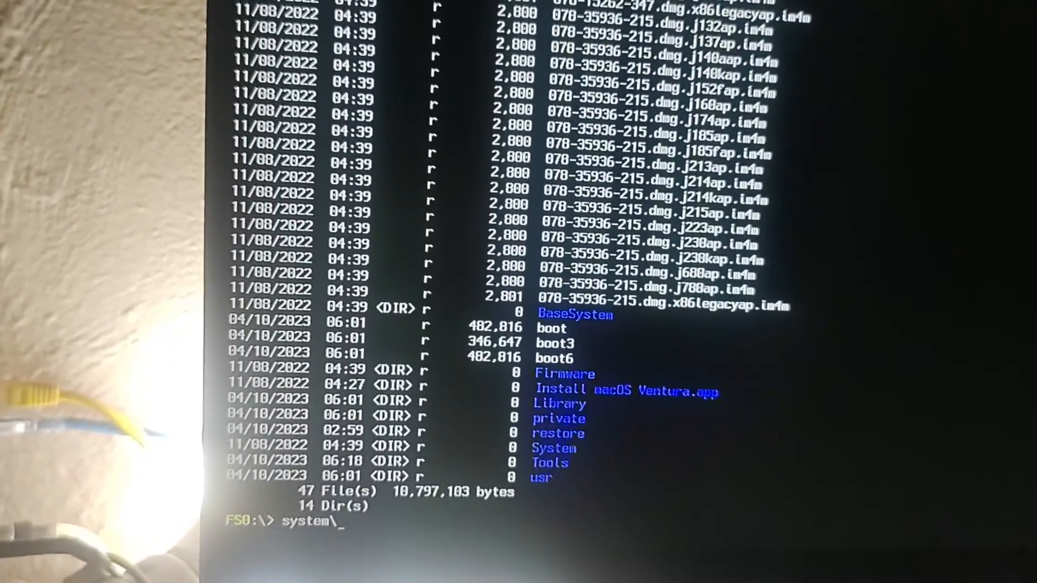
{"action": "type", "text": "bra"}
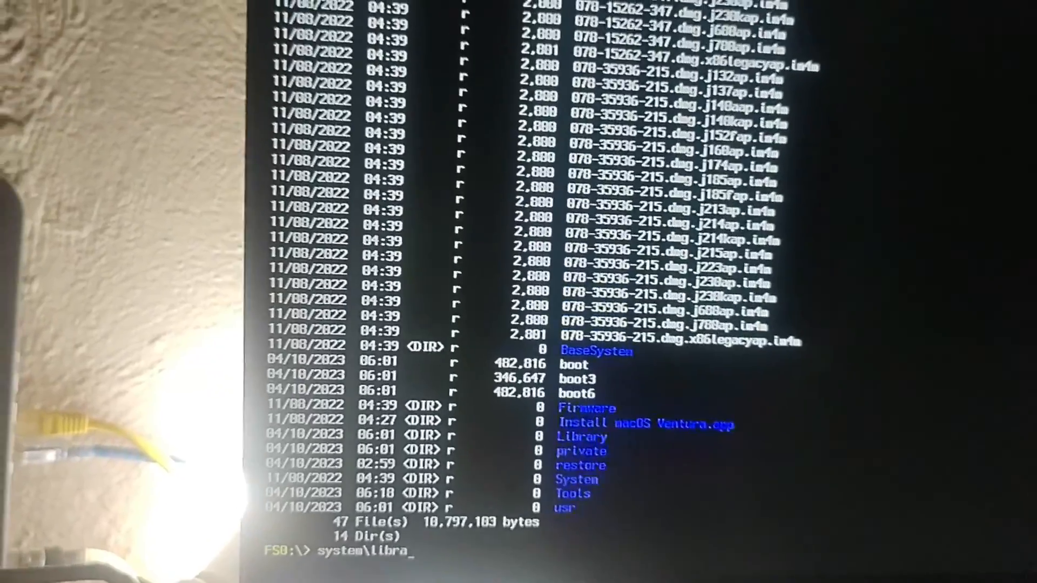
{"action": "type", "text": "ry"}
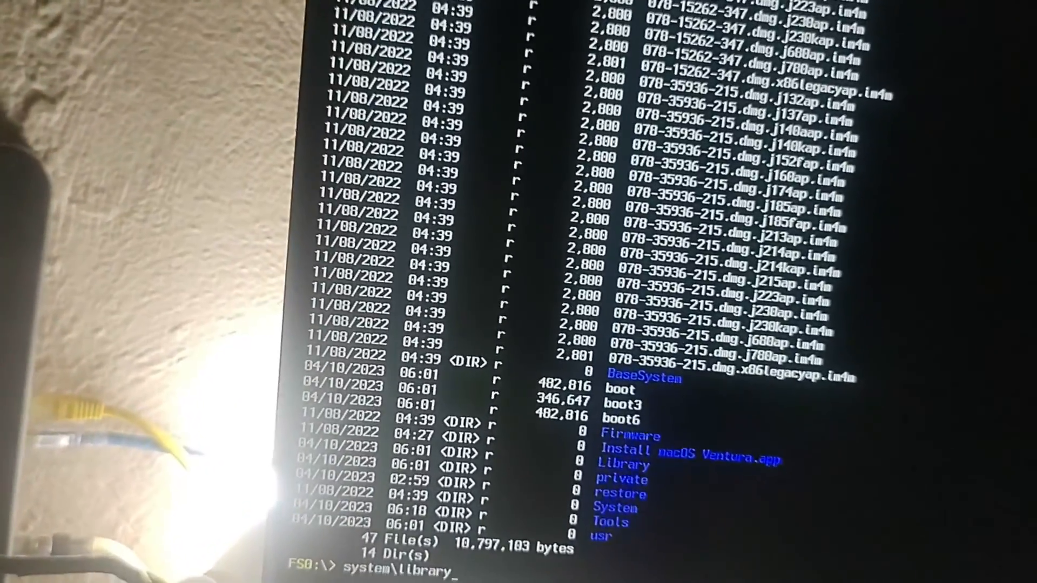
{"action": "type", "text": "\\"}
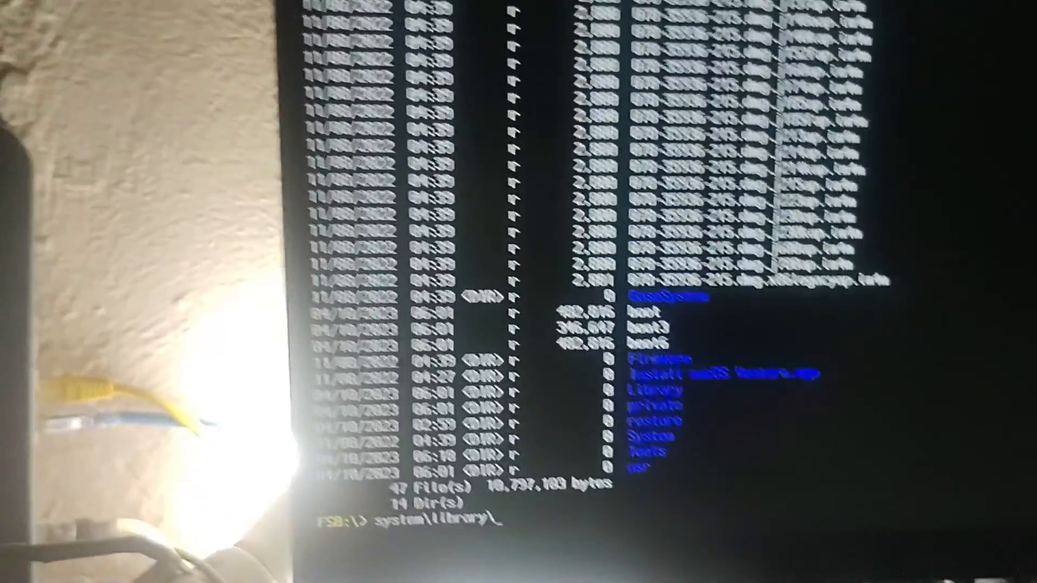
{"action": "type", "text": "cores"}
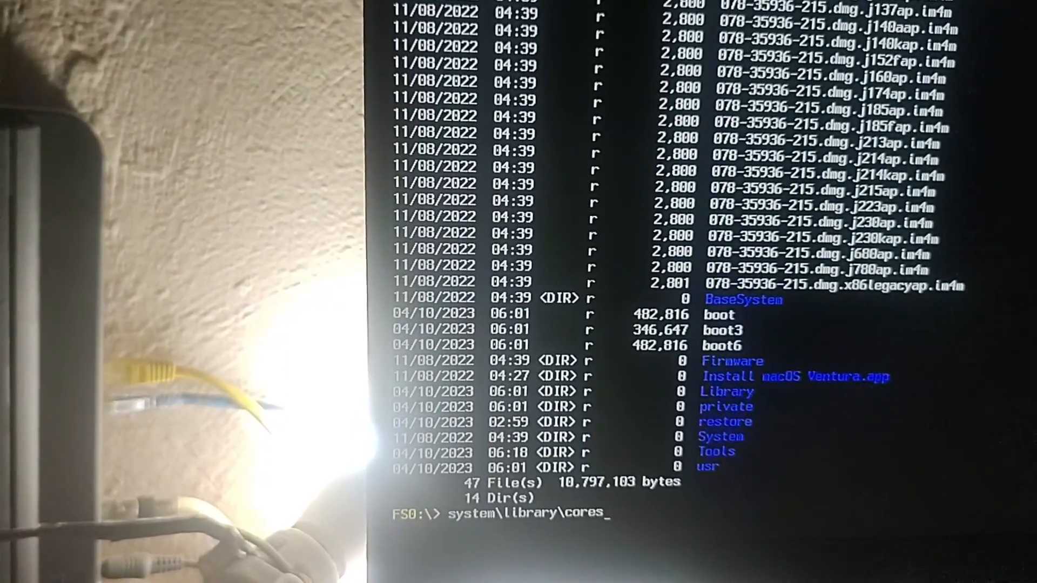
{"action": "type", "text": "ervic"}
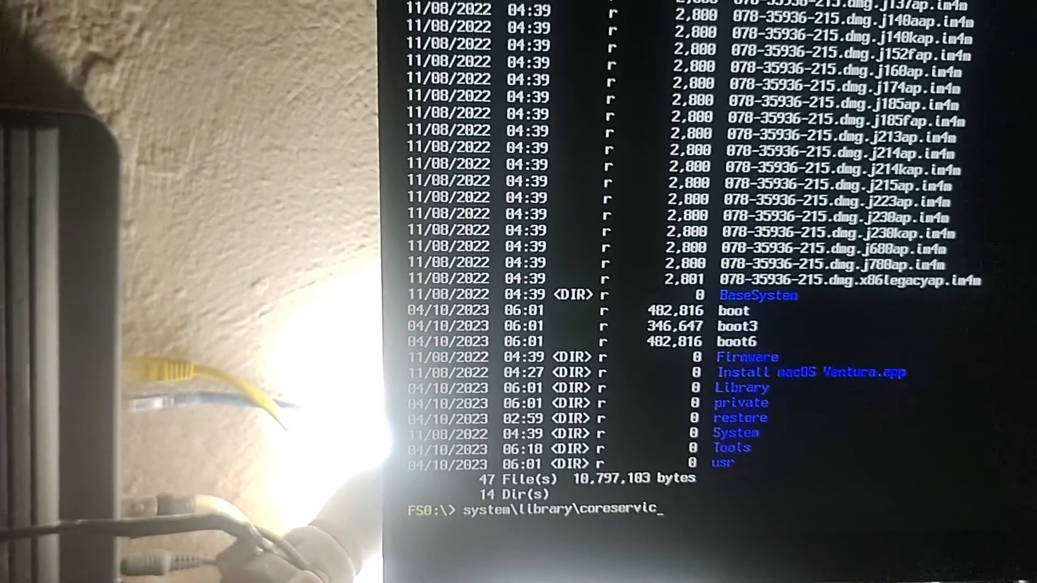
{"action": "type", "text": "es\\"}
{"action": "type", "text": "boot"}
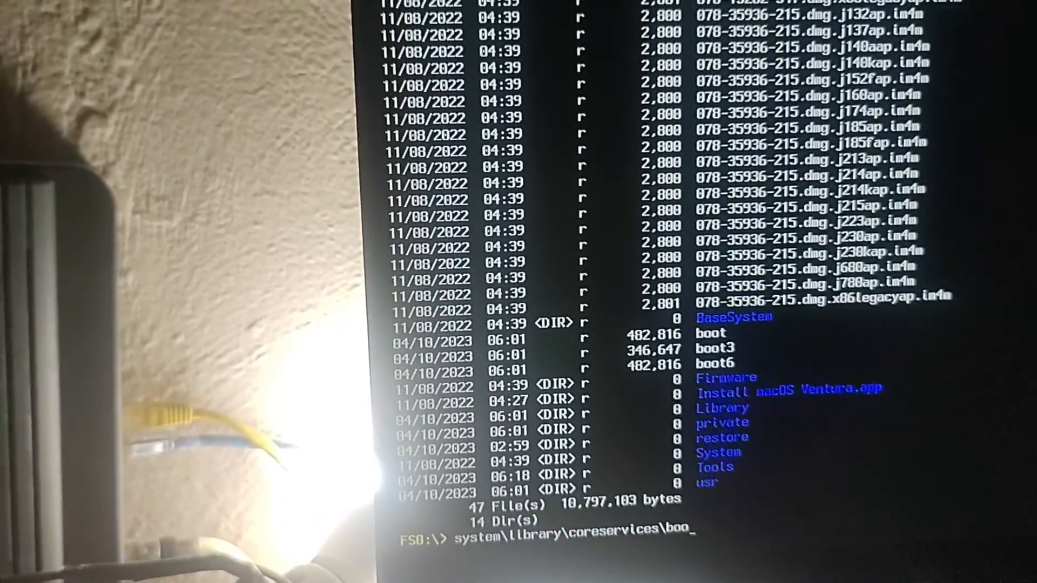
{"action": "type", "text": ".efi"}
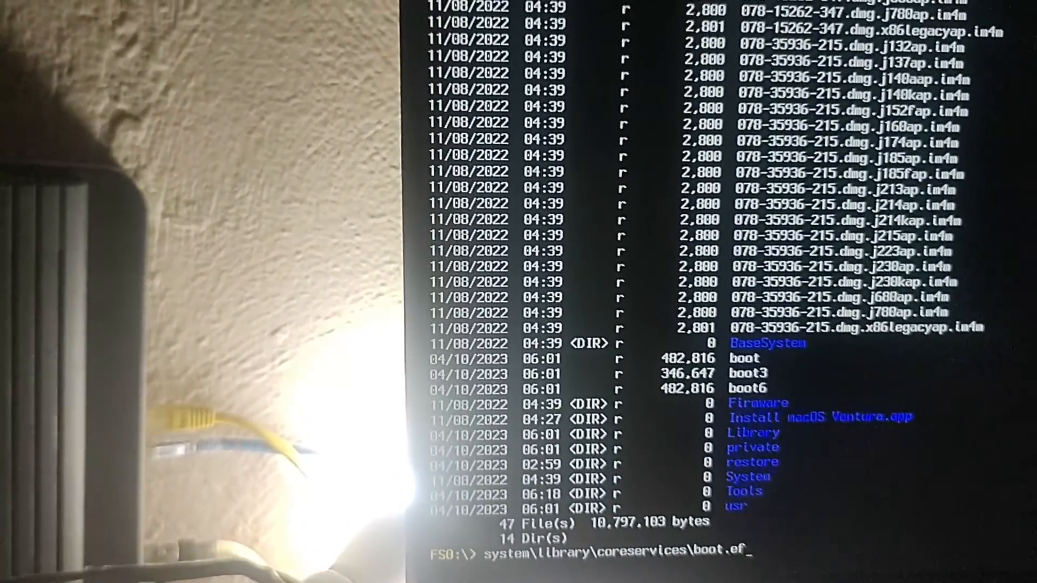
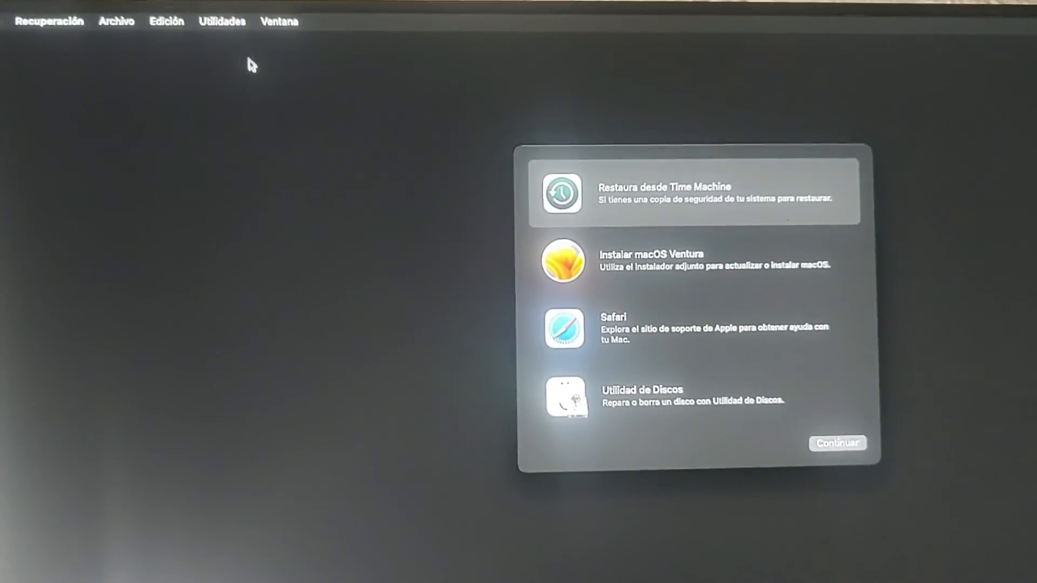
- Launch Terminal from the Utilidades menu in macOS Recovery
{"action": "left_click", "coordinate": [248, 27]}
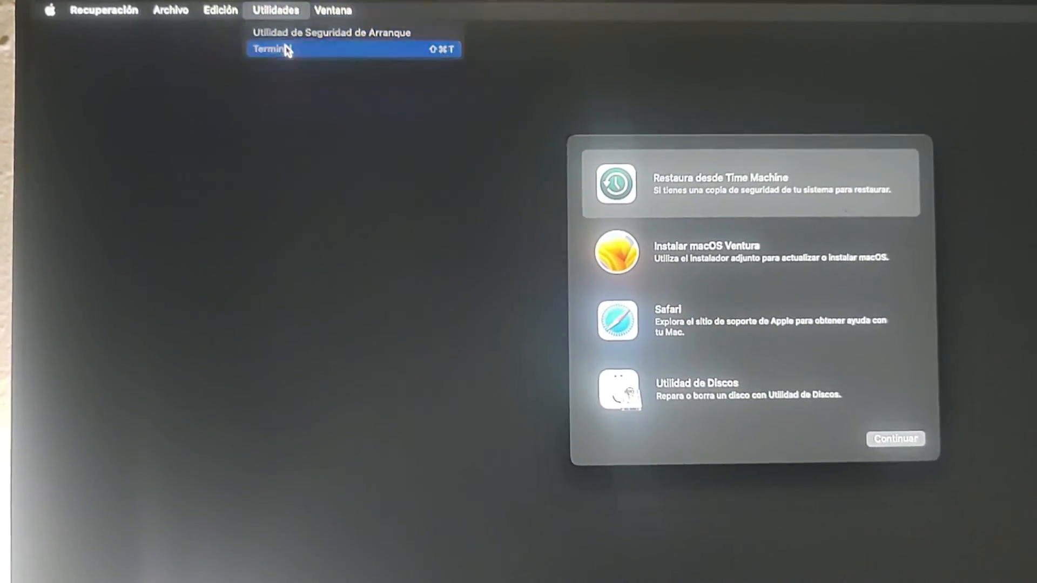
{"action": "left_click", "coordinate": [294, 58]}
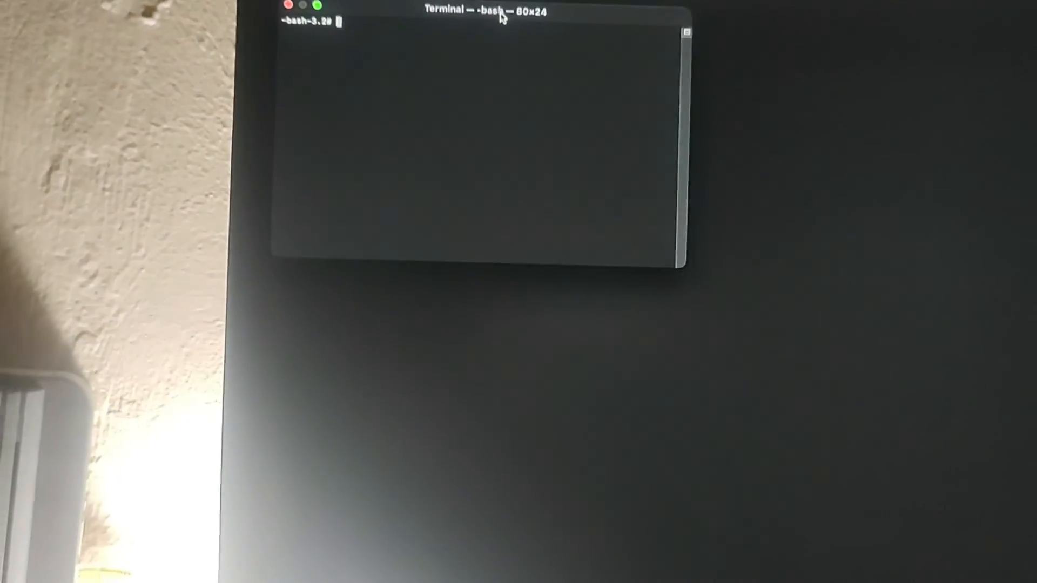
- Move the Terminal window right and run csrutil disable to turn off SIP
{"action": "left_click_drag", "start_coordinate": [502, 28], "coordinate": [840, 195]}
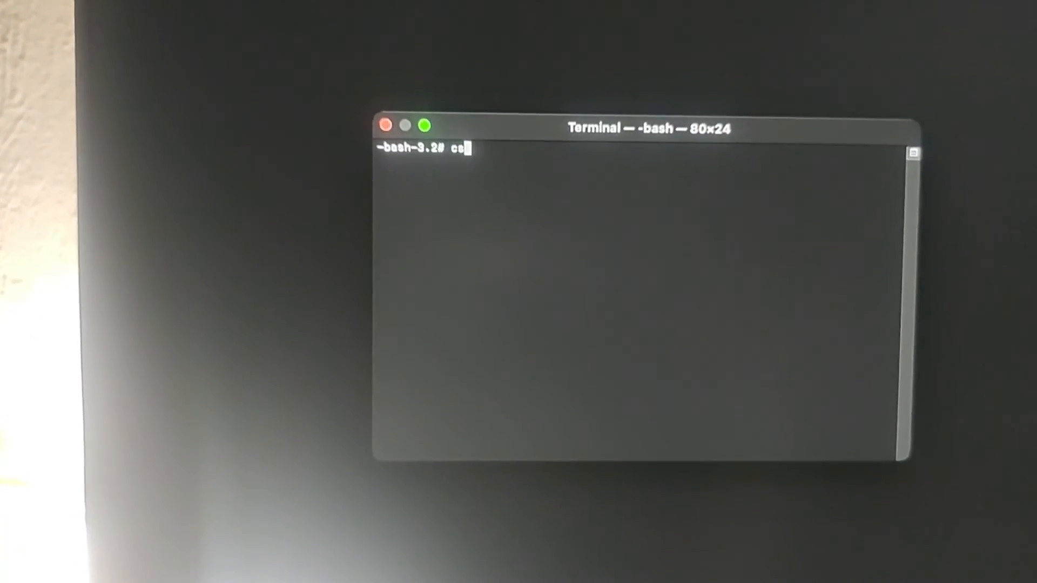
{"action": "type", "text": "uti"}
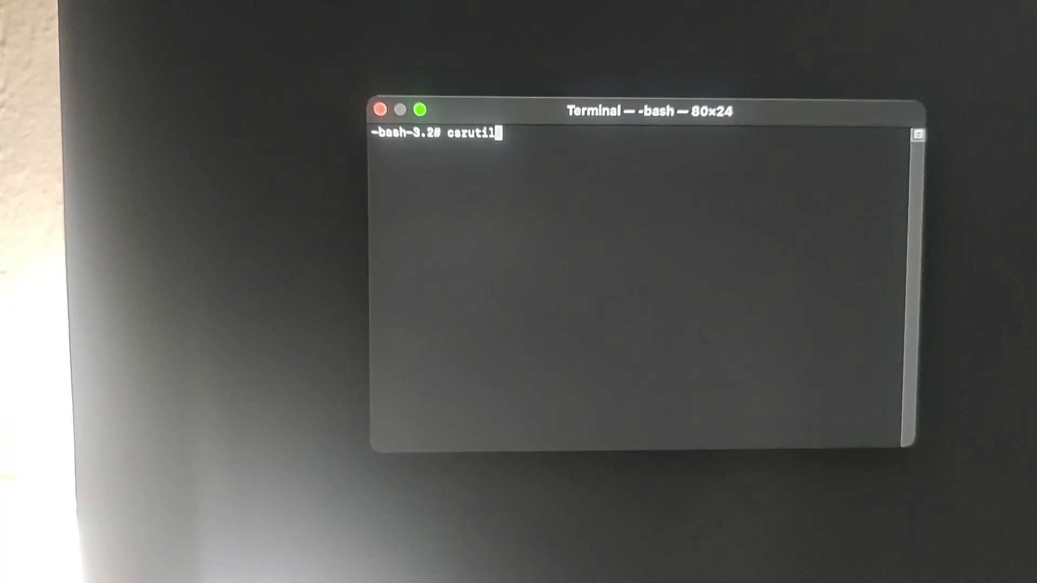
{"action": "type", "text": "l"}
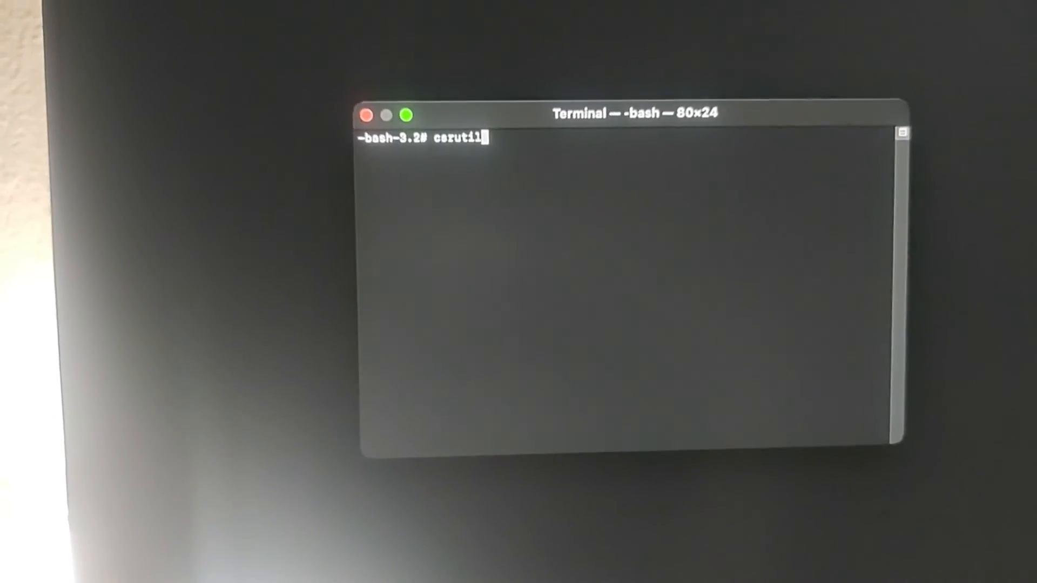
{"action": "type", "text": " disable"}
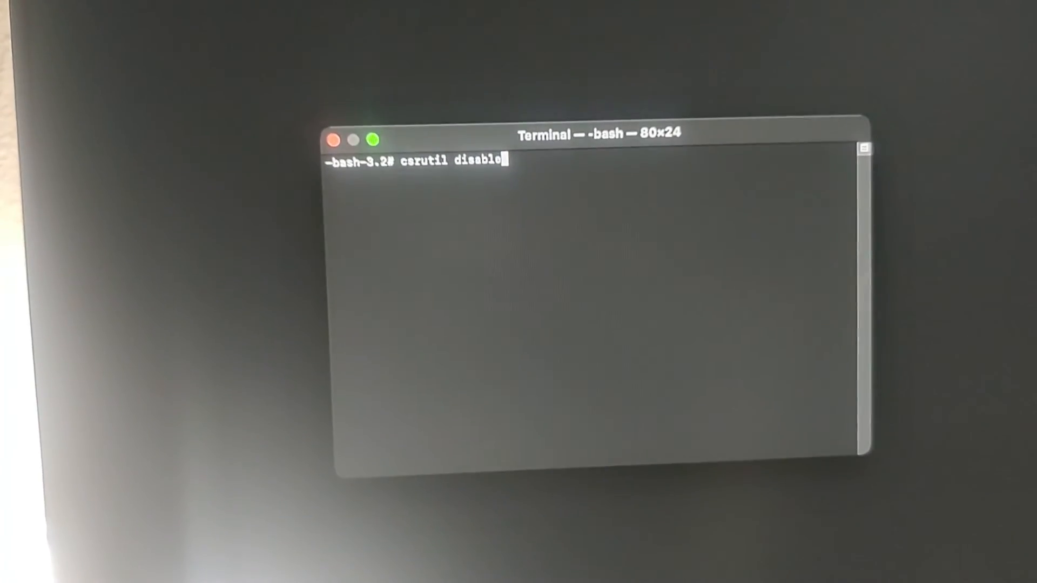
{"action": "key", "text": "Return"}
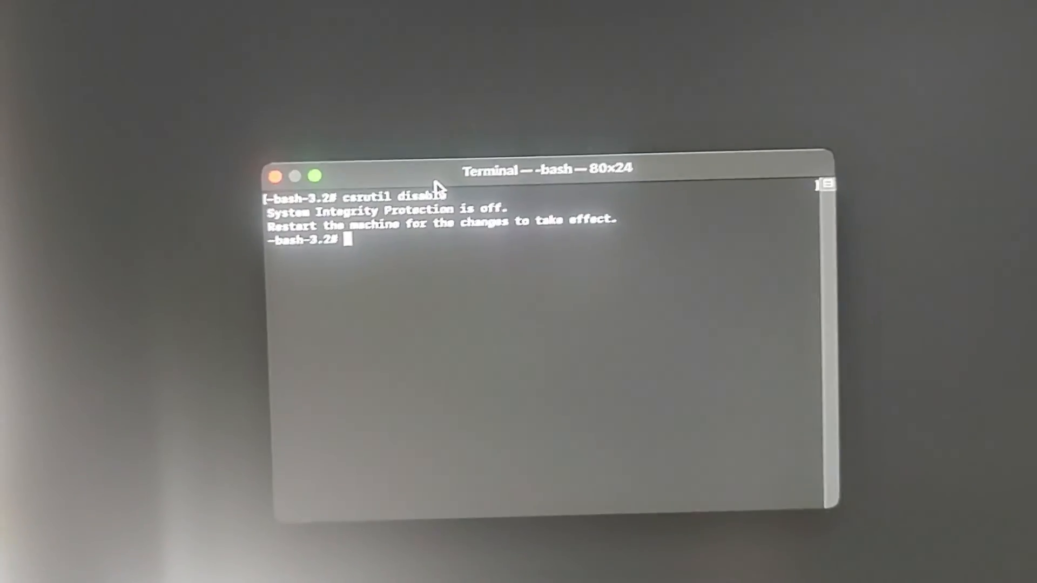
- Type csrutil authenticated-root at the new prompt without running it
{"action": "type", "text": "csrutil"}
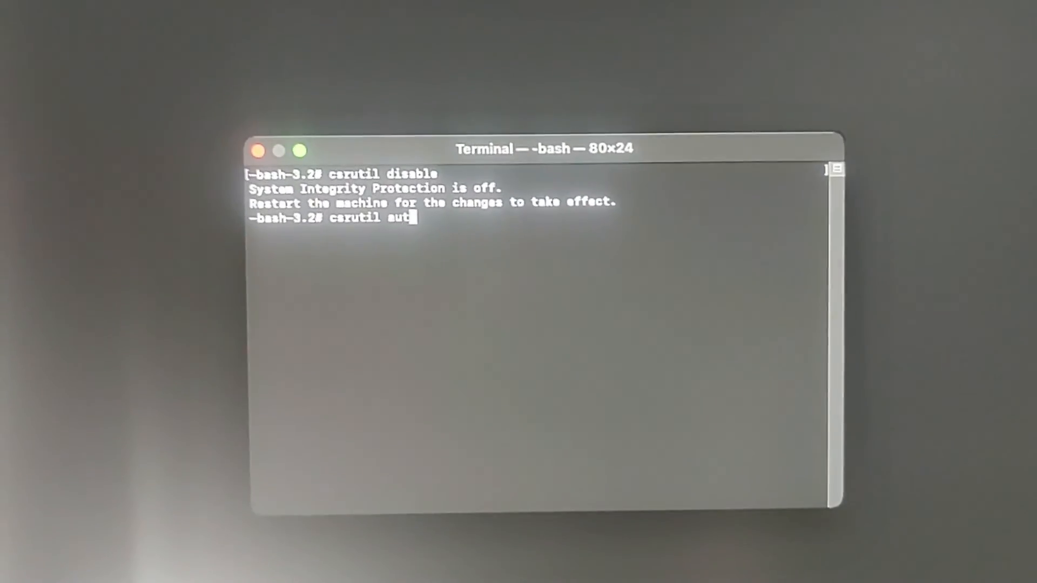
{"action": "type", "text": "authenticate"}
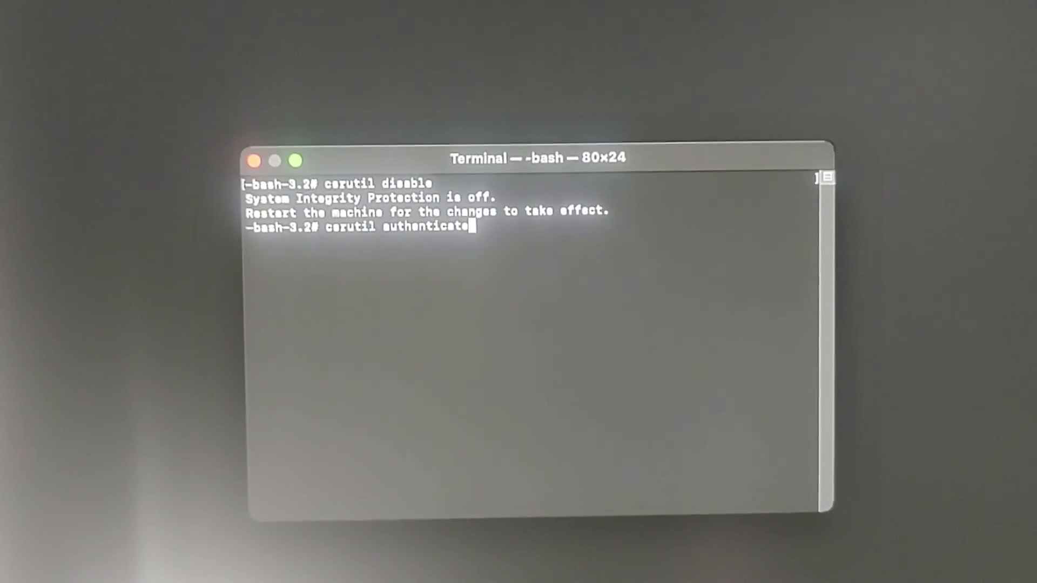
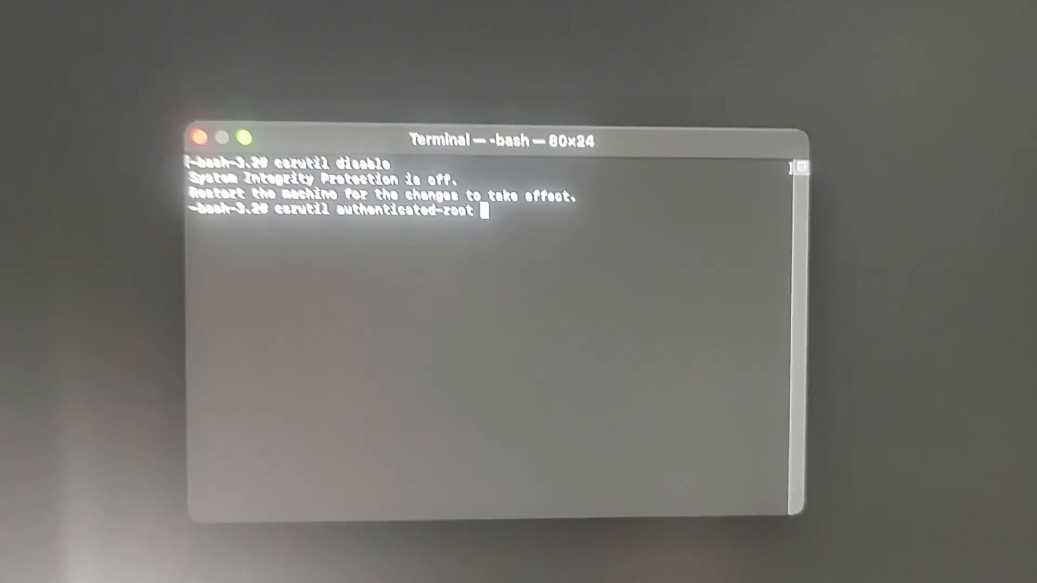
- Run csrutil authenticated-root disable, then enter reboot at the Recovery Terminal prompt
{"action": "type", "text": "isable"}
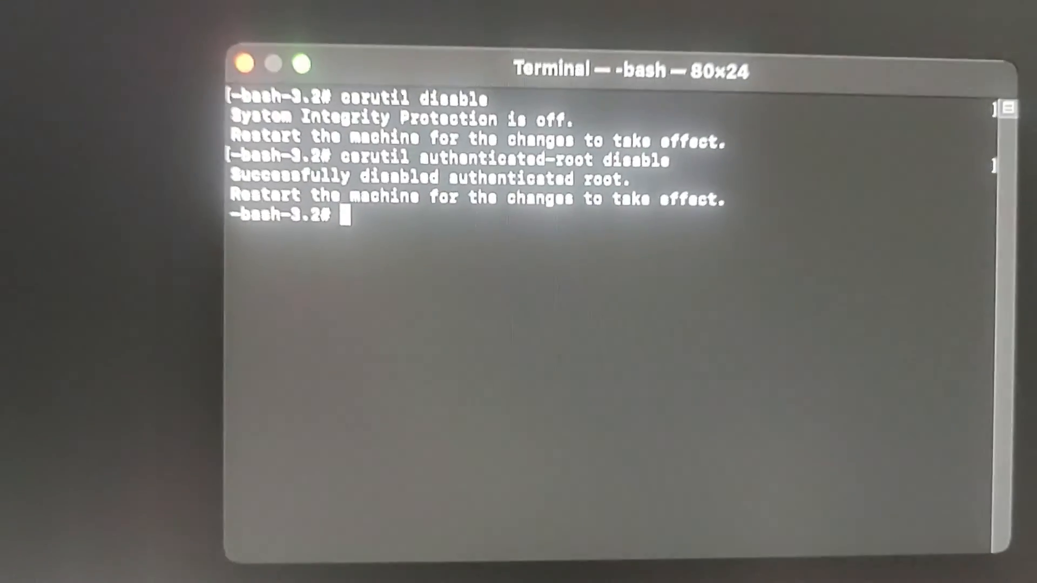
{"action": "type", "text": "reboo"}
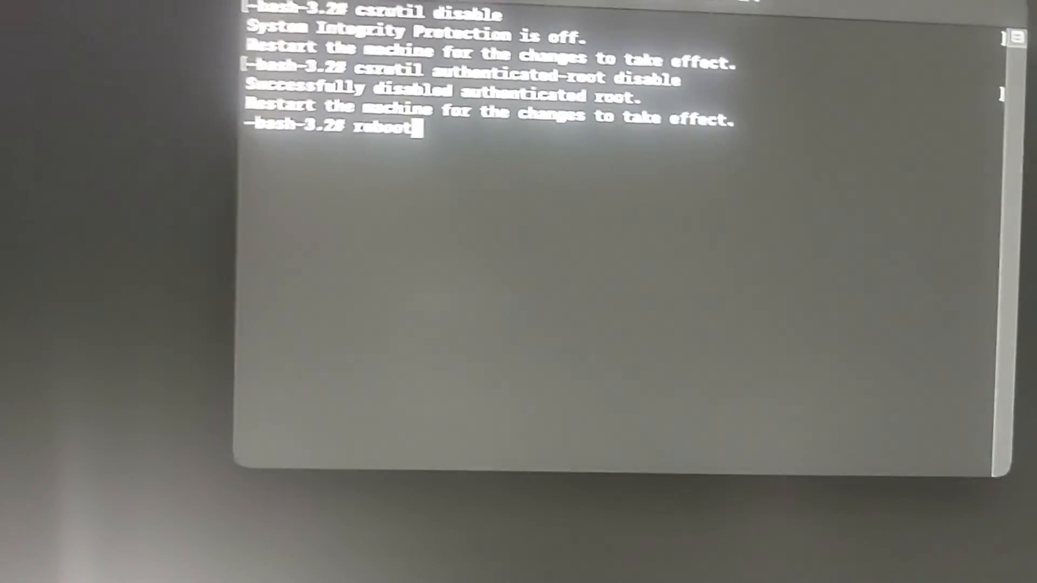
{"action": "type", "text": "t"}
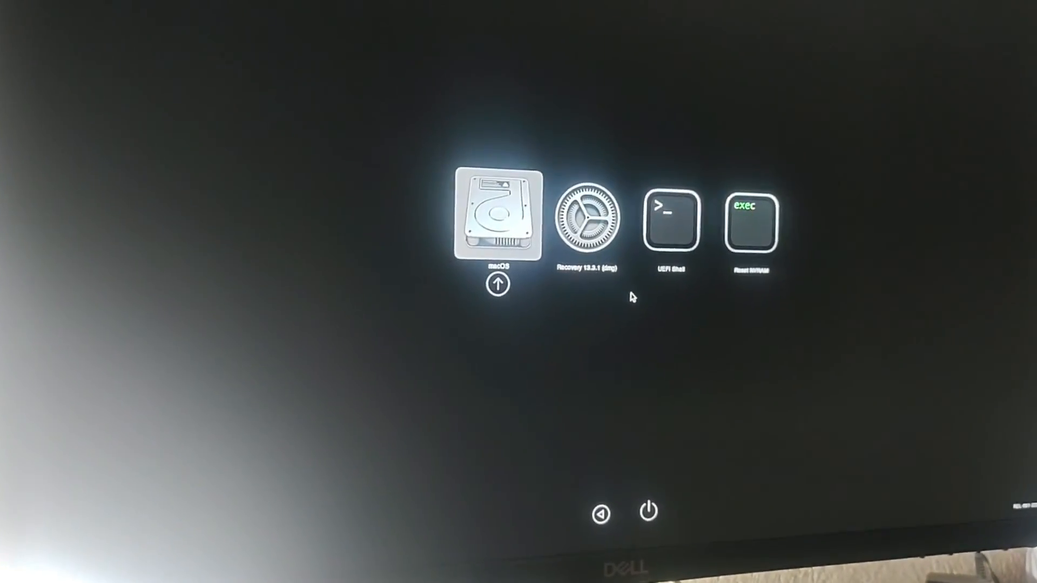
- Boot the highlighted macOS entry from the OpenCore boot picker
{"action": "key", "text": "Return"}
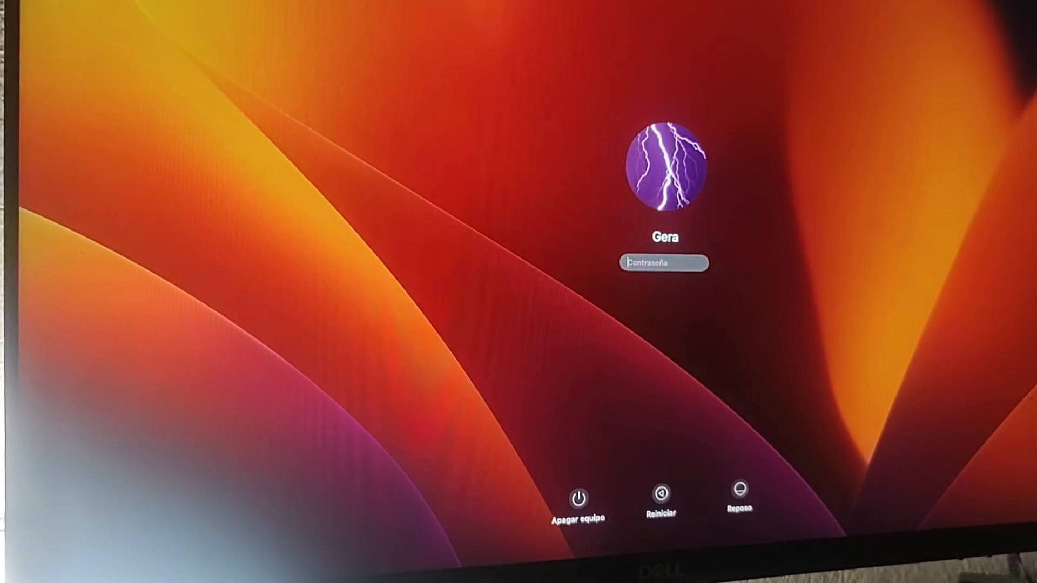
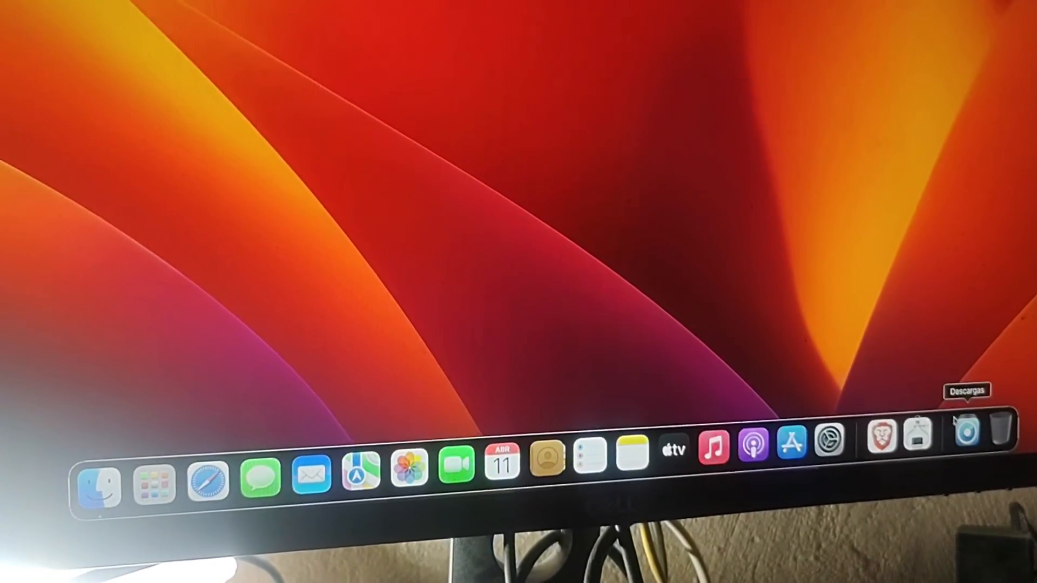
- Launch OpenCore-Patcher from Downloads and start Post Install Root Patch for Nvidia Kepler graphics
{"action": "left_click", "coordinate": [977, 443]}
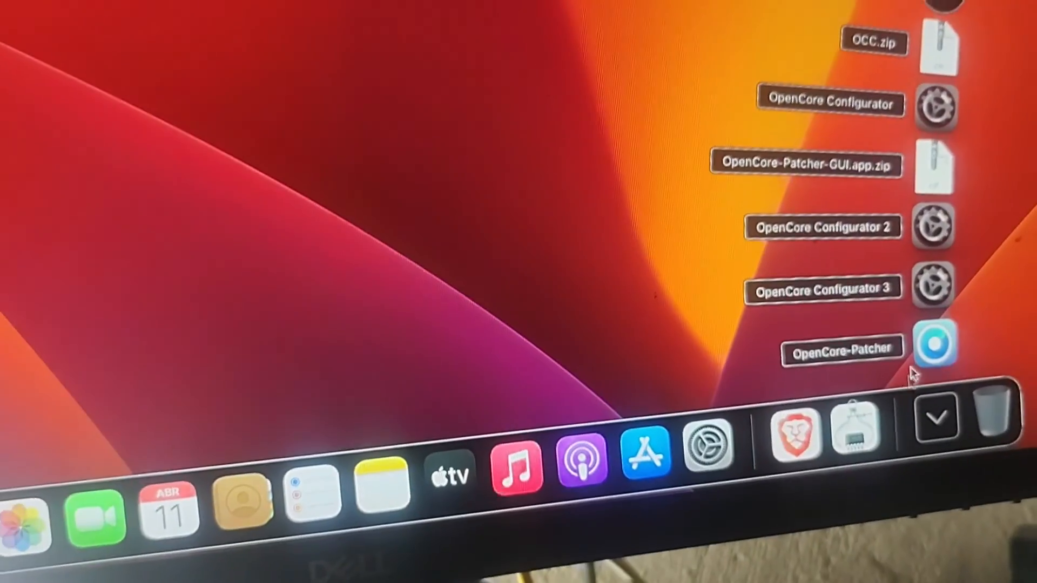
{"action": "left_click", "coordinate": [931, 351]}
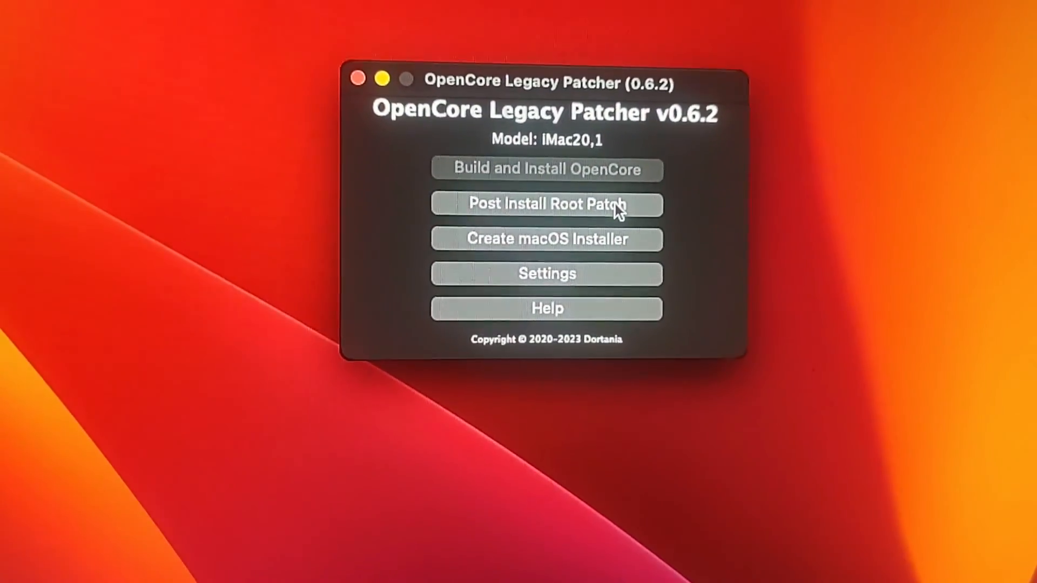
{"action": "left_click", "coordinate": [608, 213]}
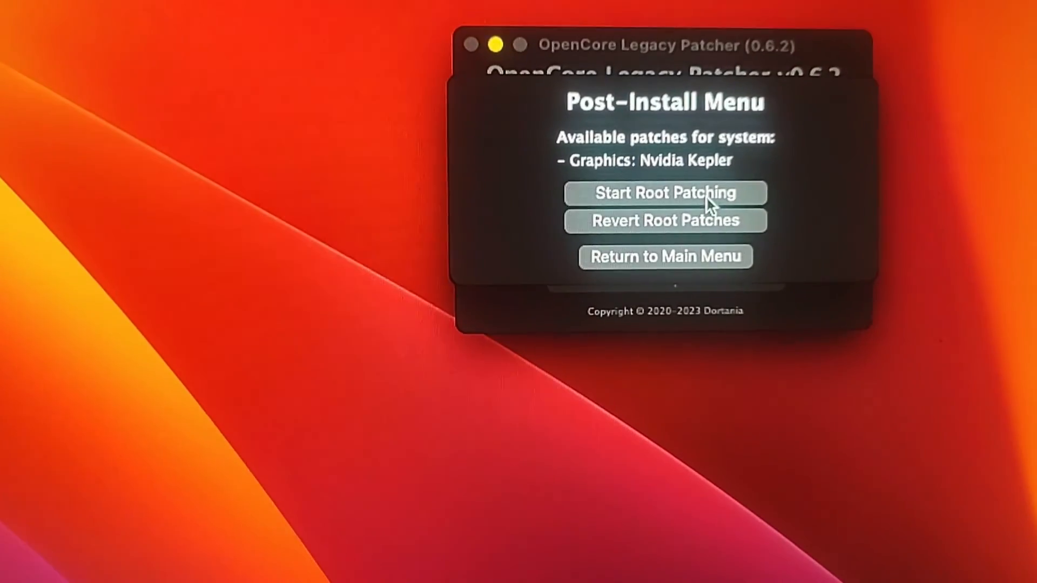
{"action": "left_click", "coordinate": [717, 197]}
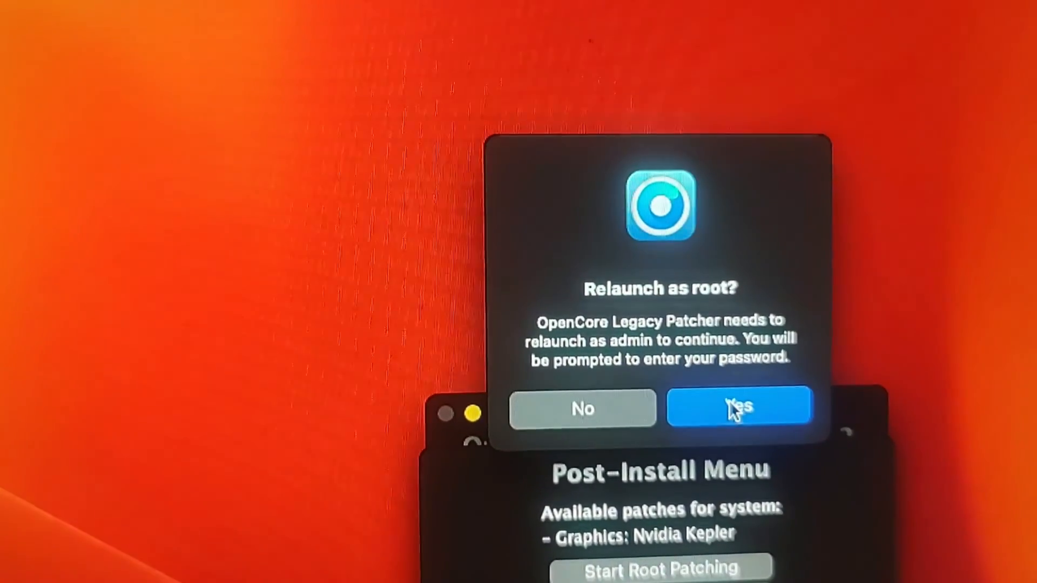
- Relaunch the patcher as root, authenticating with the administrator password
{"action": "left_click", "coordinate": [736, 420]}
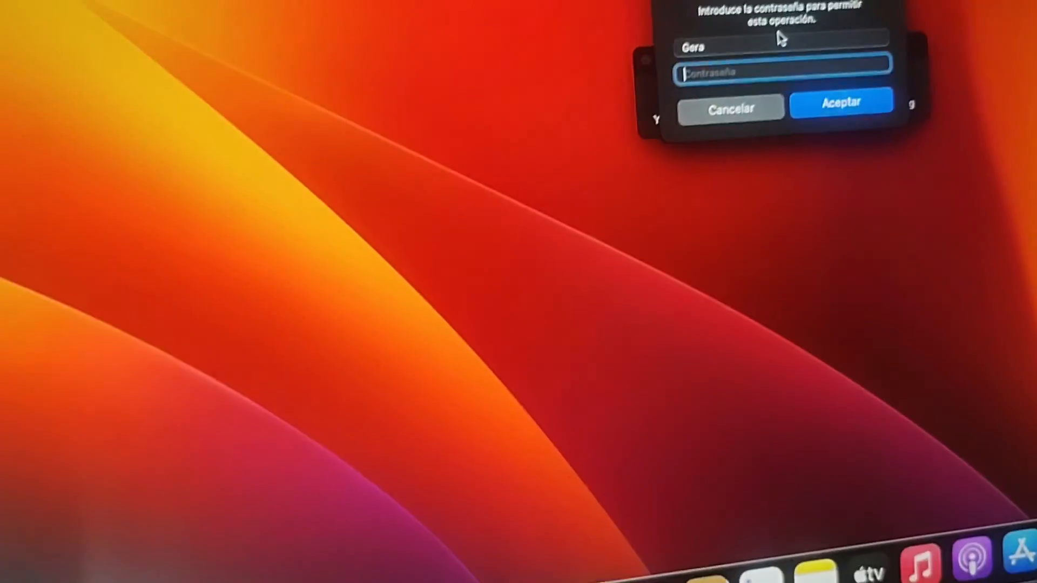
{"action": "type", "text": "aaaa"}
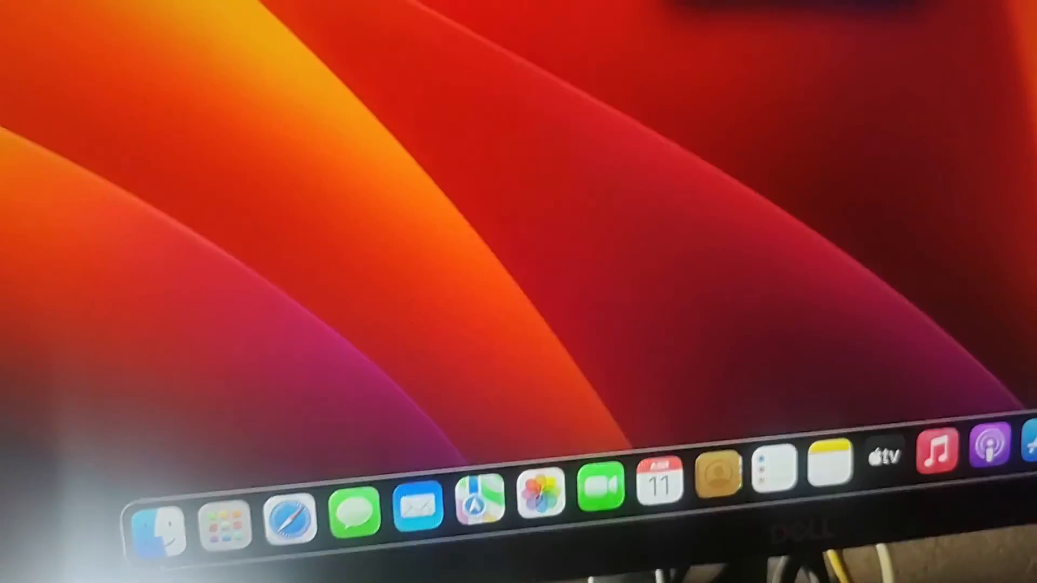
{"action": "key", "text": "Return"}
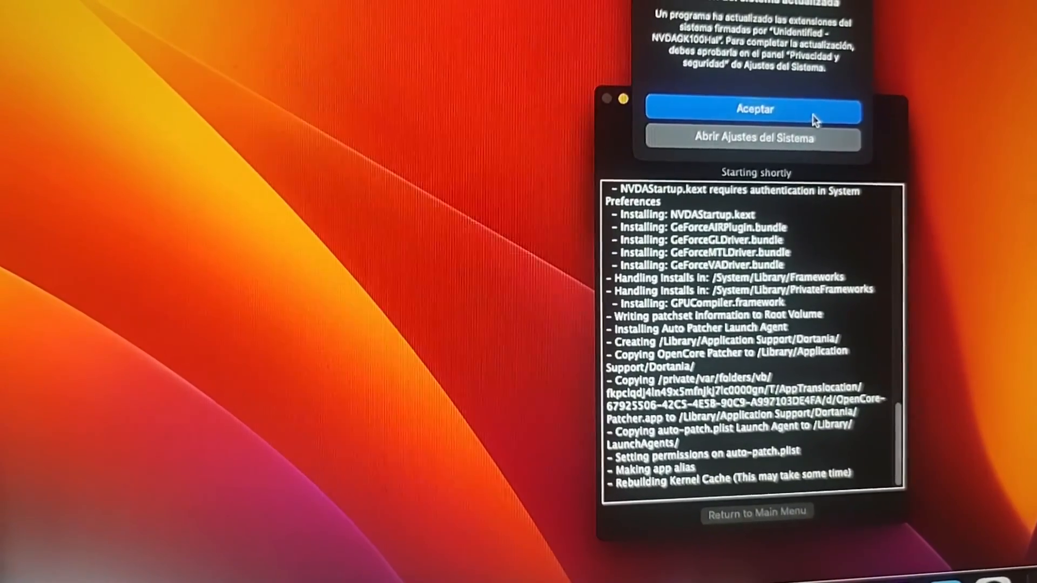
- Dismiss the system extension alert and choose Reboot once root patching completes
{"action": "left_click", "coordinate": [813, 115]}
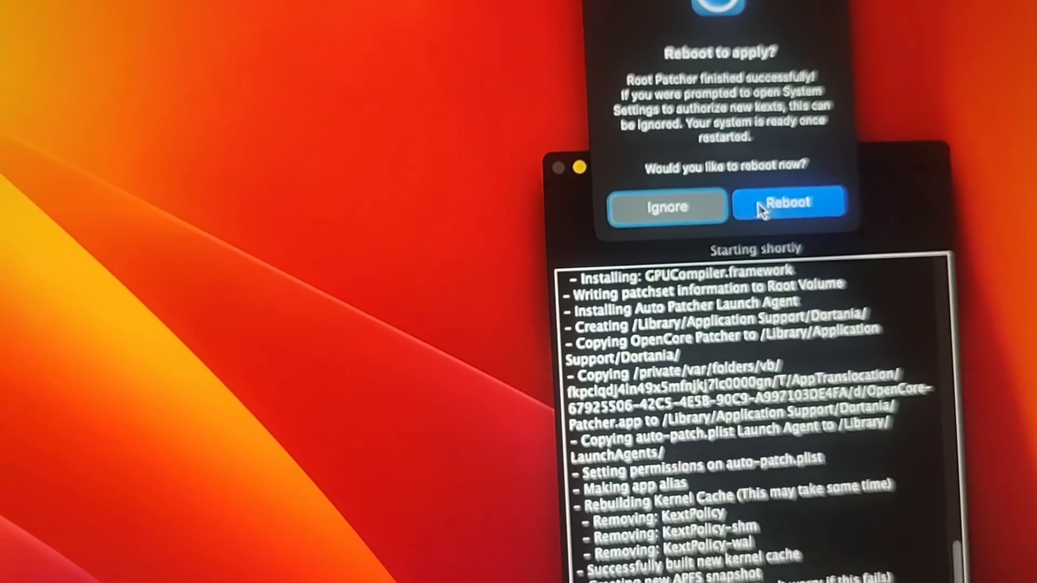
{"action": "left_click", "coordinate": [767, 216]}
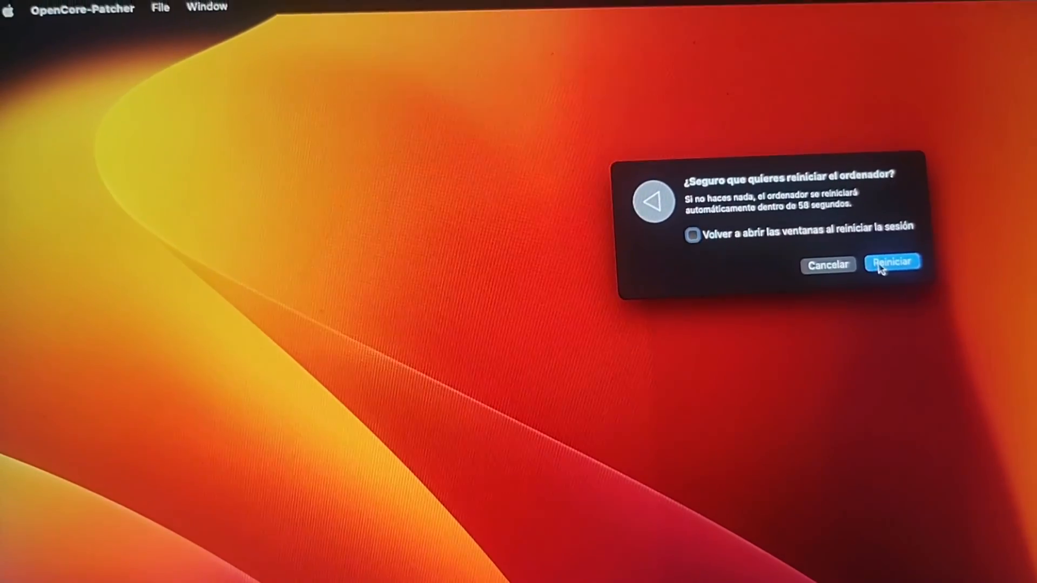
- Confirm the restart with Reiniciar so the VM reboots now
{"action": "left_click", "coordinate": [870, 270]}
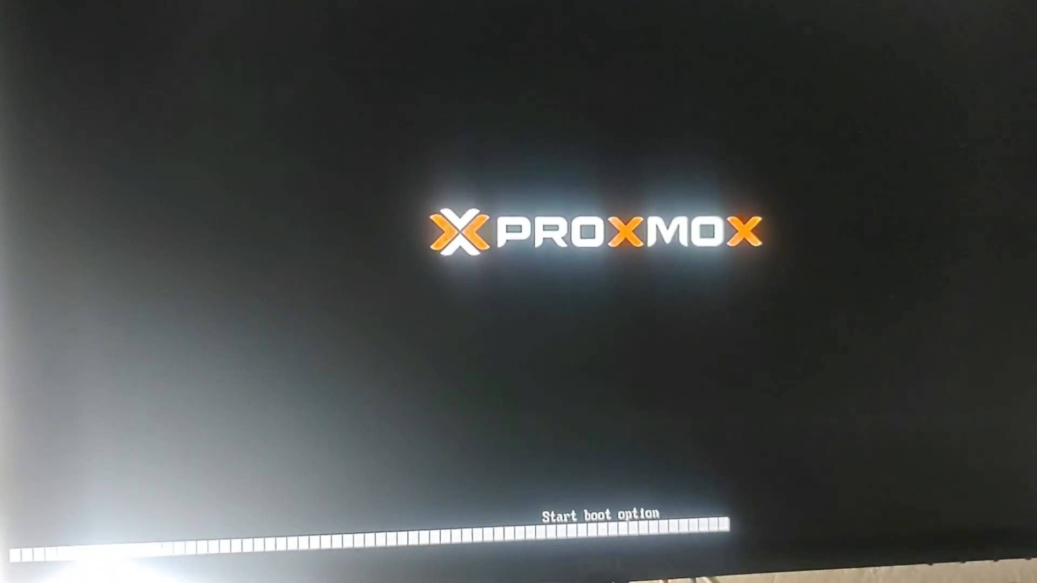
- Boot the patched macOS from OpenCore and enter the account password at login
{"action": "key", "text": "Return"}
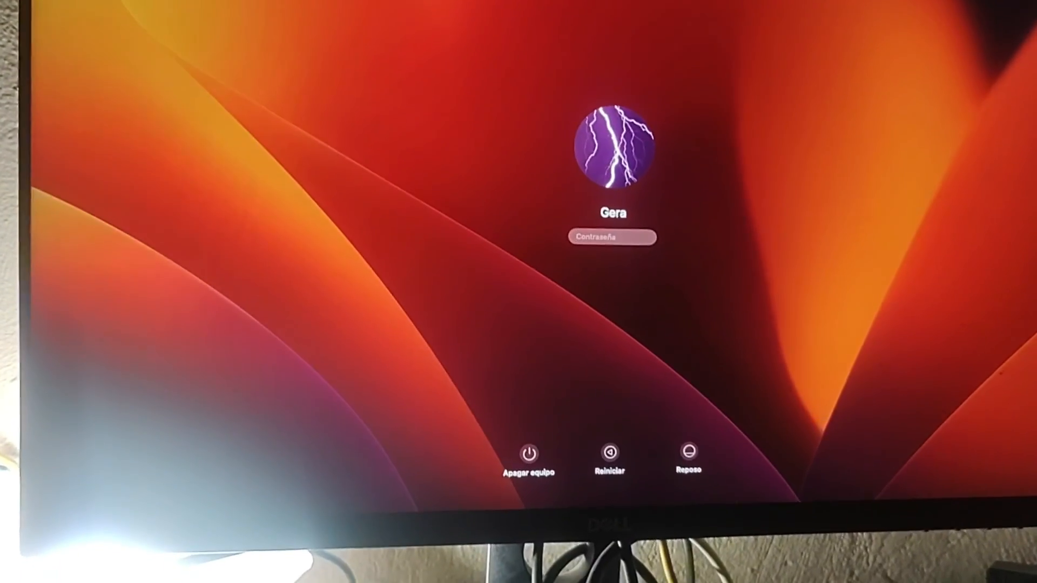
{"action": "type", "text": "***"}
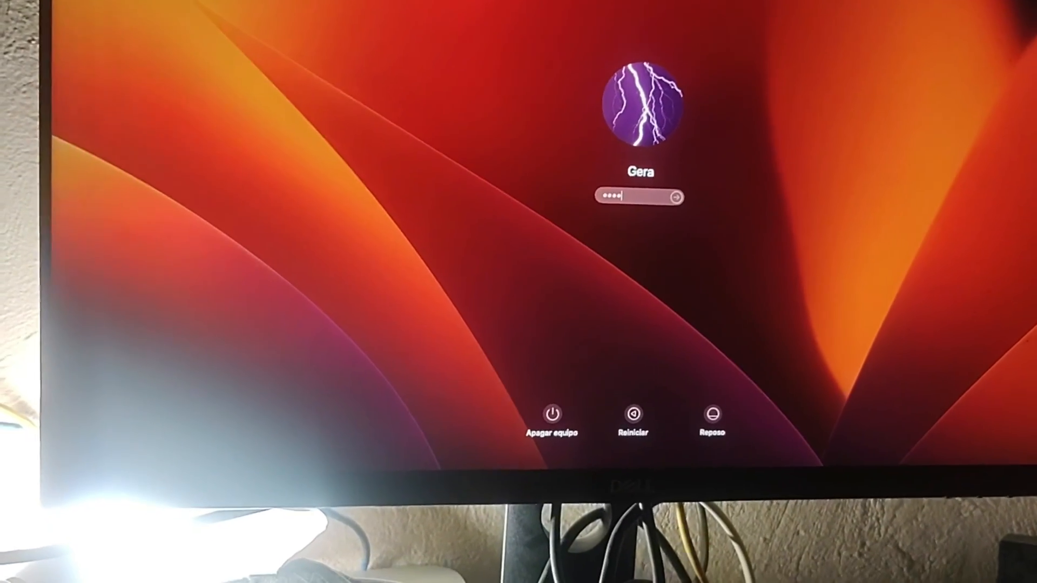
{"action": "type", "text": "**"}
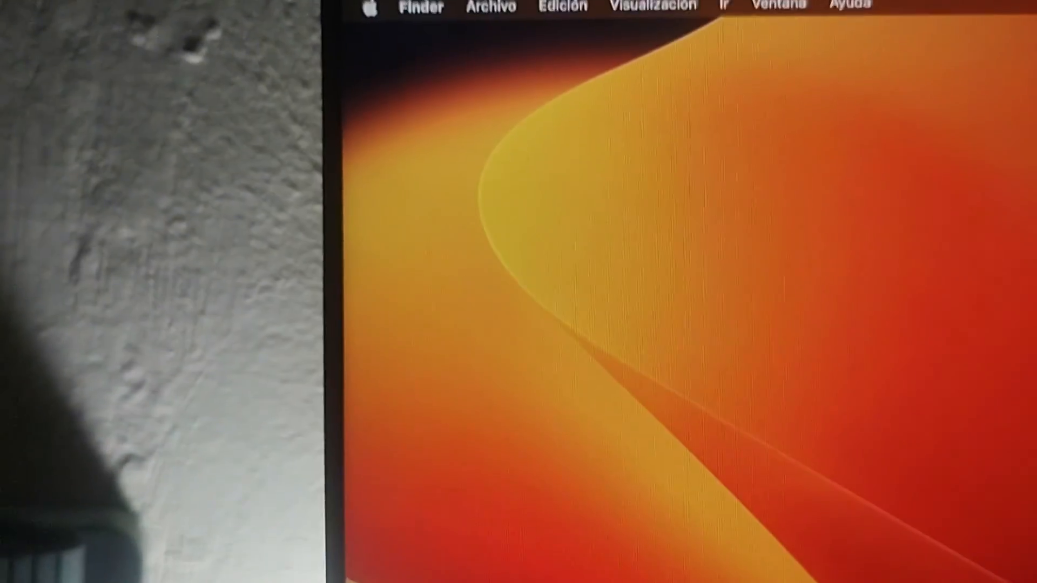
- Open and dismiss the Recientes Finder window, then show Acerca de este Mac with the GT 710
{"action": "left_click", "coordinate": [754, 479]}
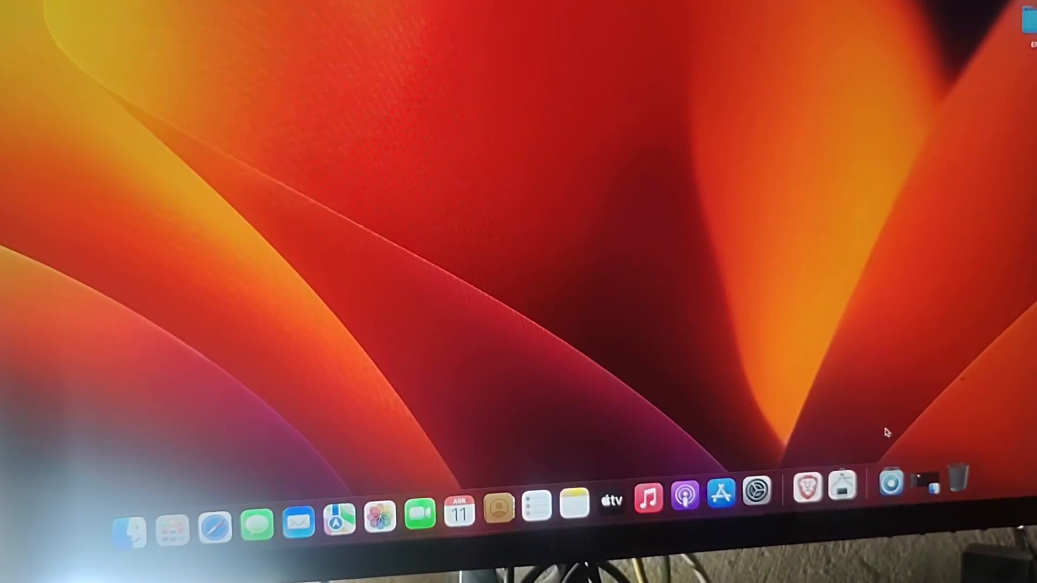
{"action": "left_click", "coordinate": [944, 486]}
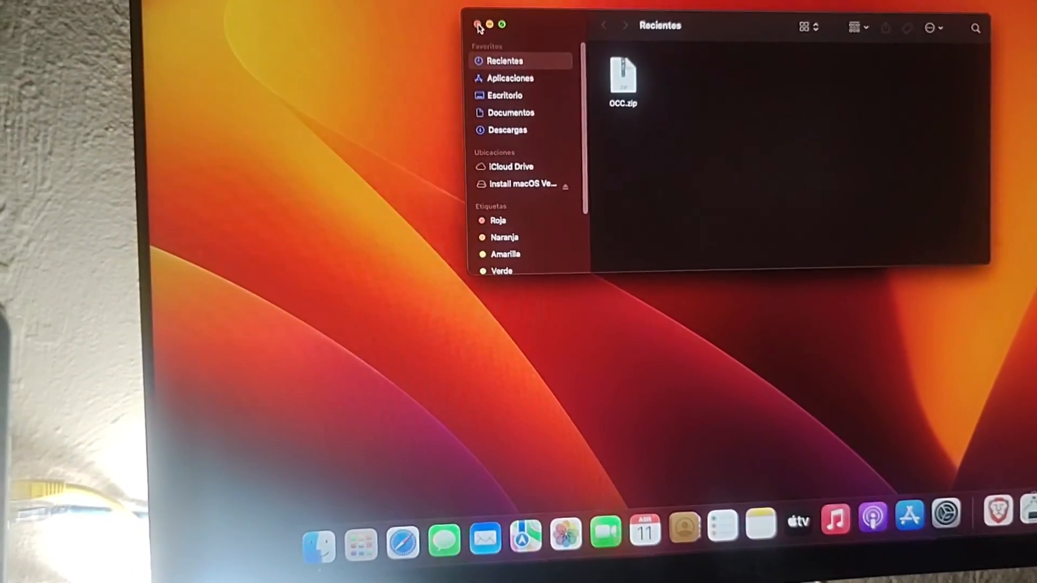
{"action": "left_click", "coordinate": [431, 34]}
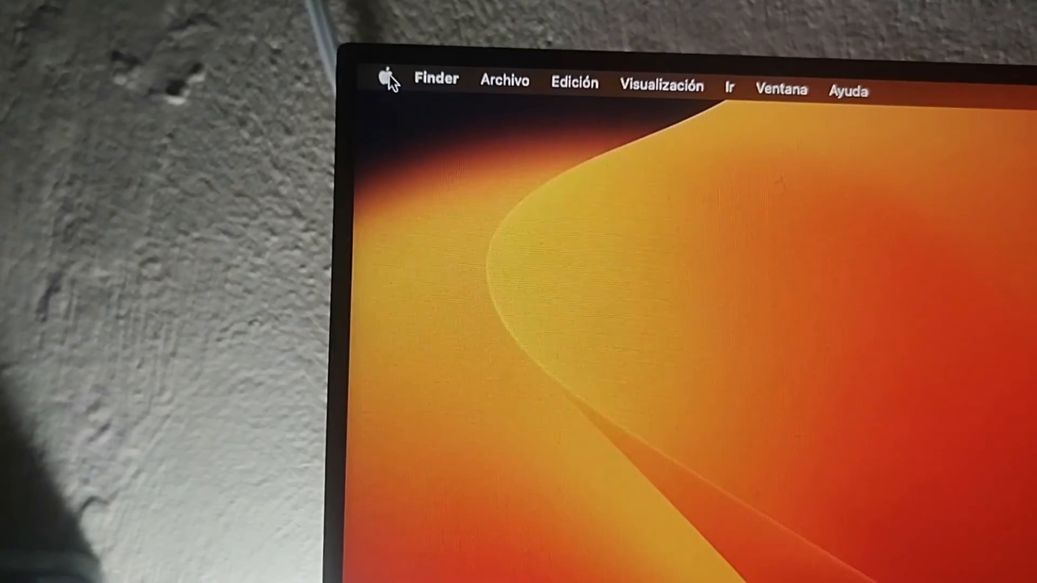
{"action": "left_click", "coordinate": [375, 82]}
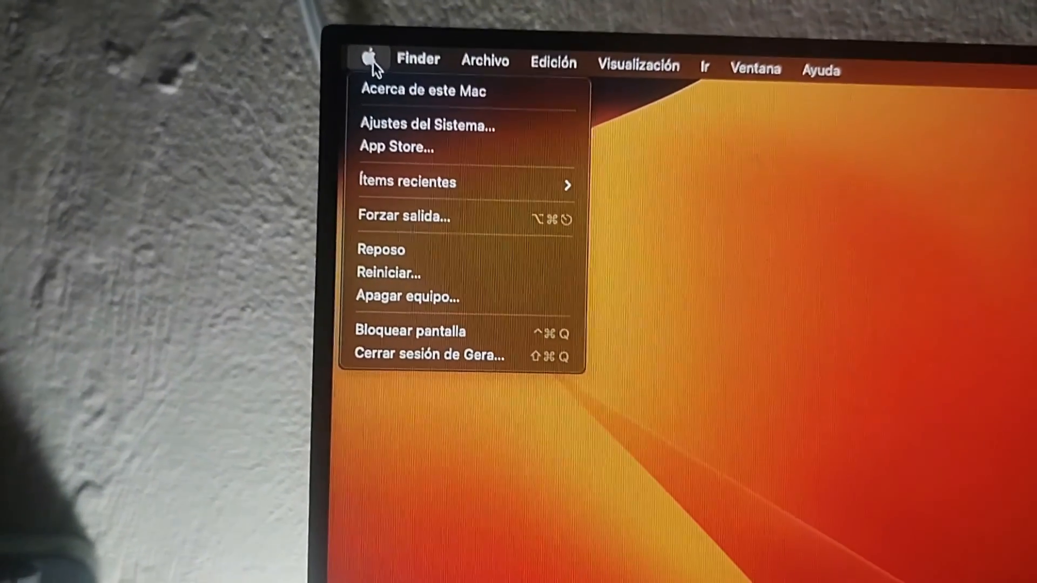
{"action": "left_click", "coordinate": [378, 93]}
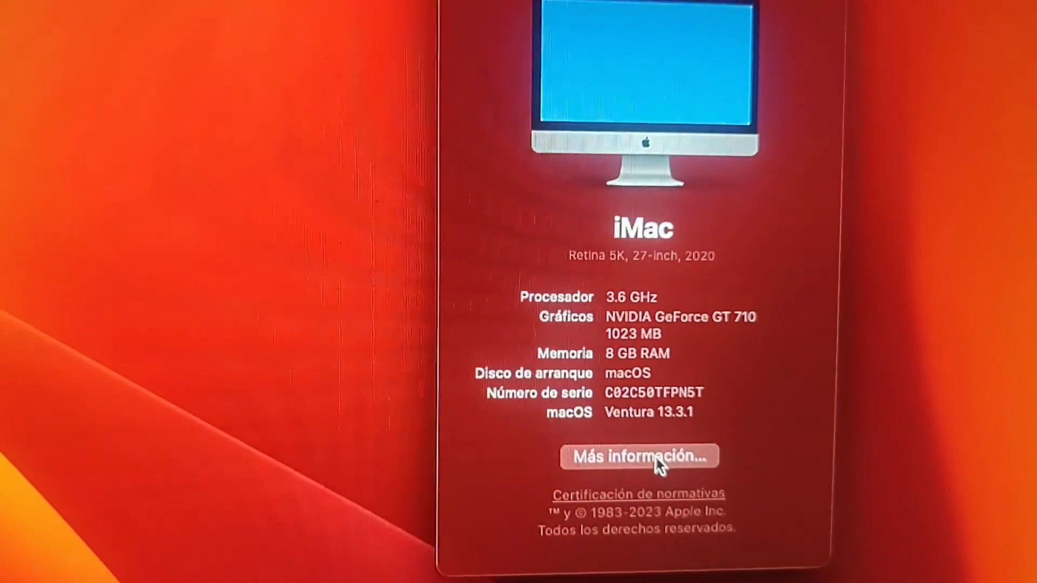
- Go from Más información… to the General > Información pane and open Informe del sistema…
{"action": "left_click", "coordinate": [642, 445]}
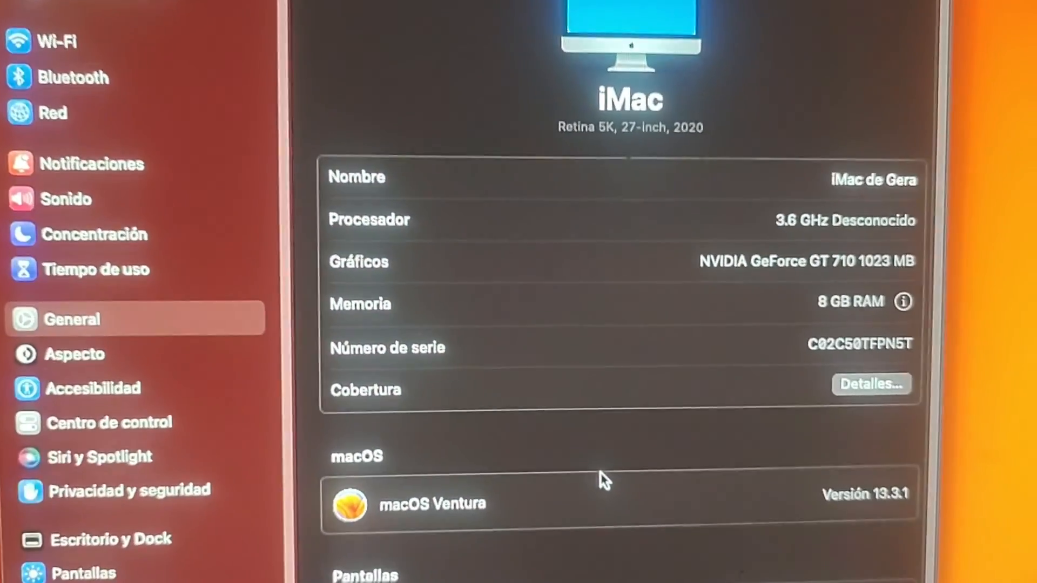
{"action": "scroll", "coordinate": [783, 346], "scroll_direction": "down", "scroll_amount": 2}
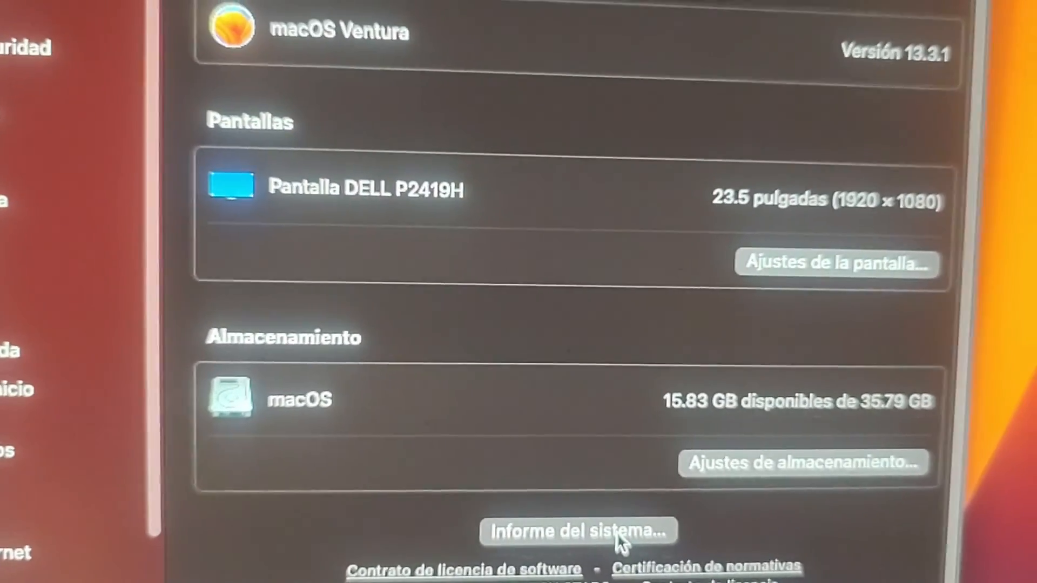
{"action": "left_click", "coordinate": [620, 540]}
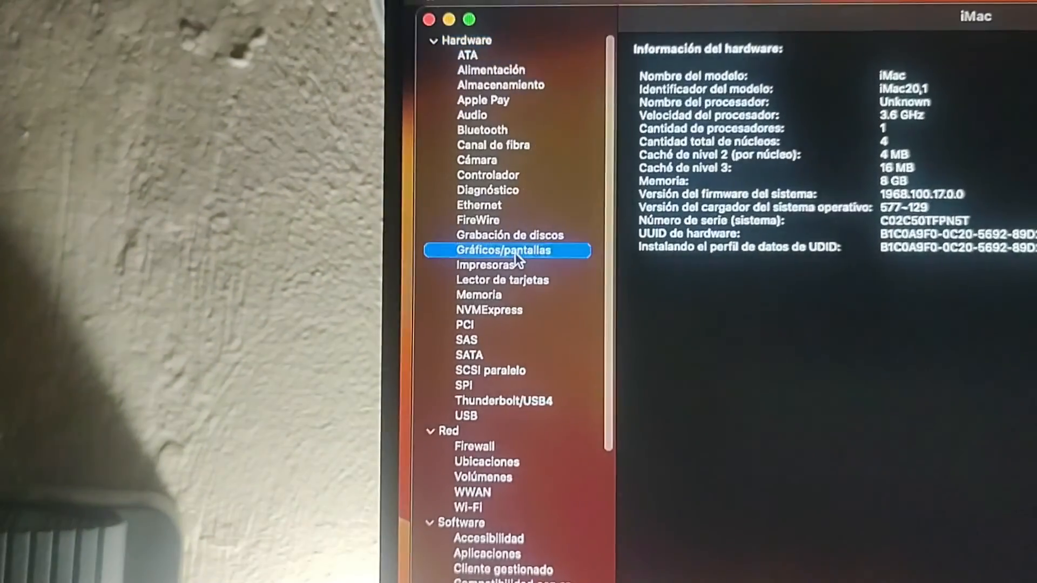
- Confirm Metal 2 for the GT 710 under Gráficos/pantallas, then close System Information, System Settings and About This Mac
{"action": "left_click", "coordinate": [539, 204]}
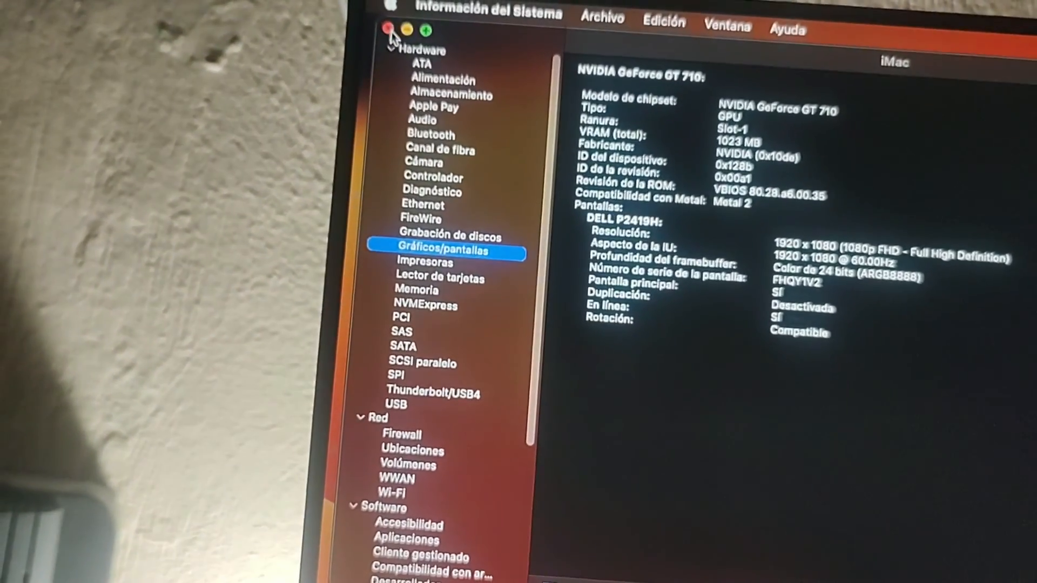
{"action": "left_click", "coordinate": [388, 28]}
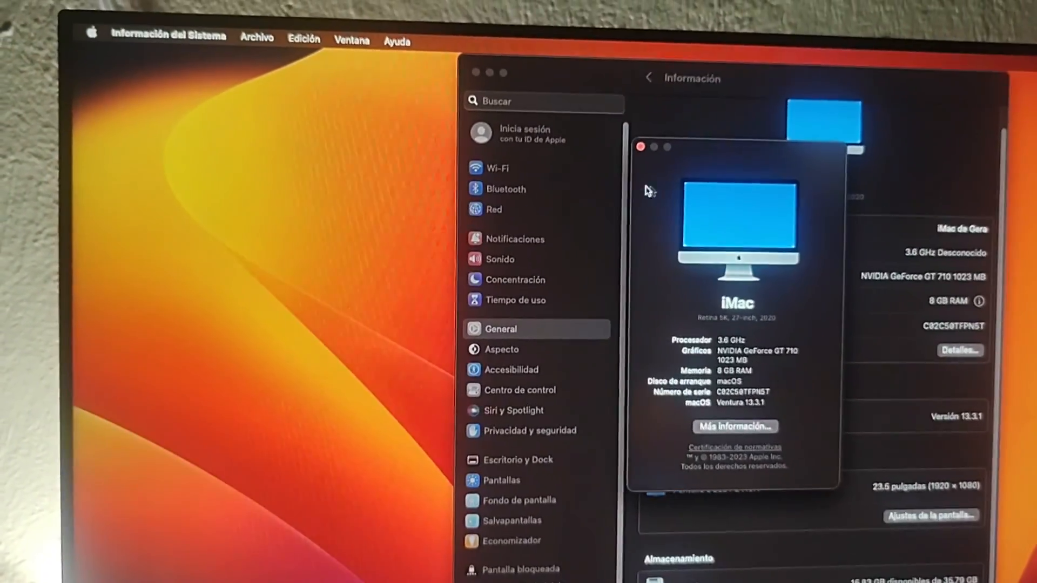
{"action": "left_click", "coordinate": [484, 60]}
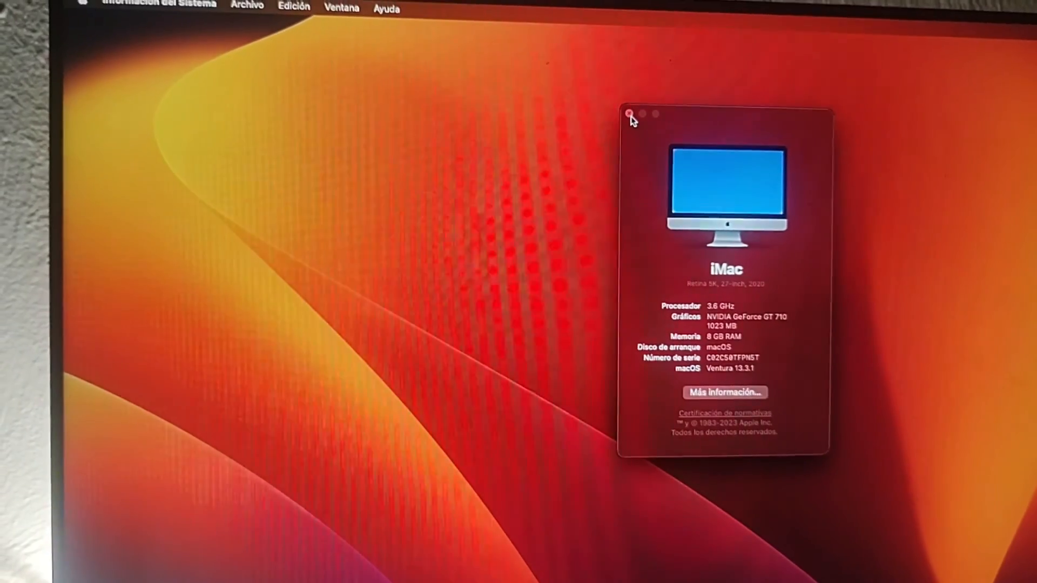
{"action": "left_click", "coordinate": [628, 114]}
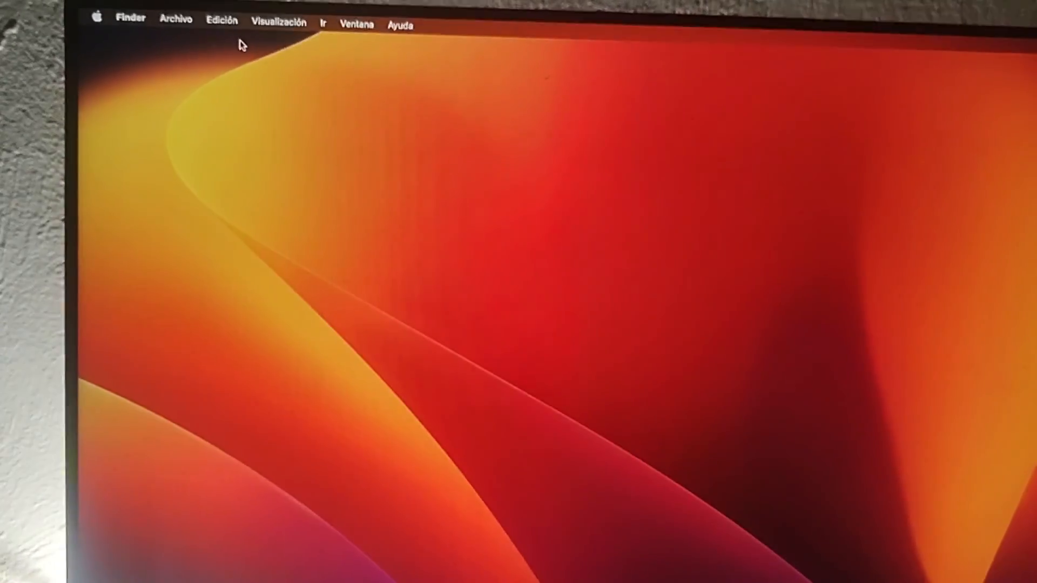